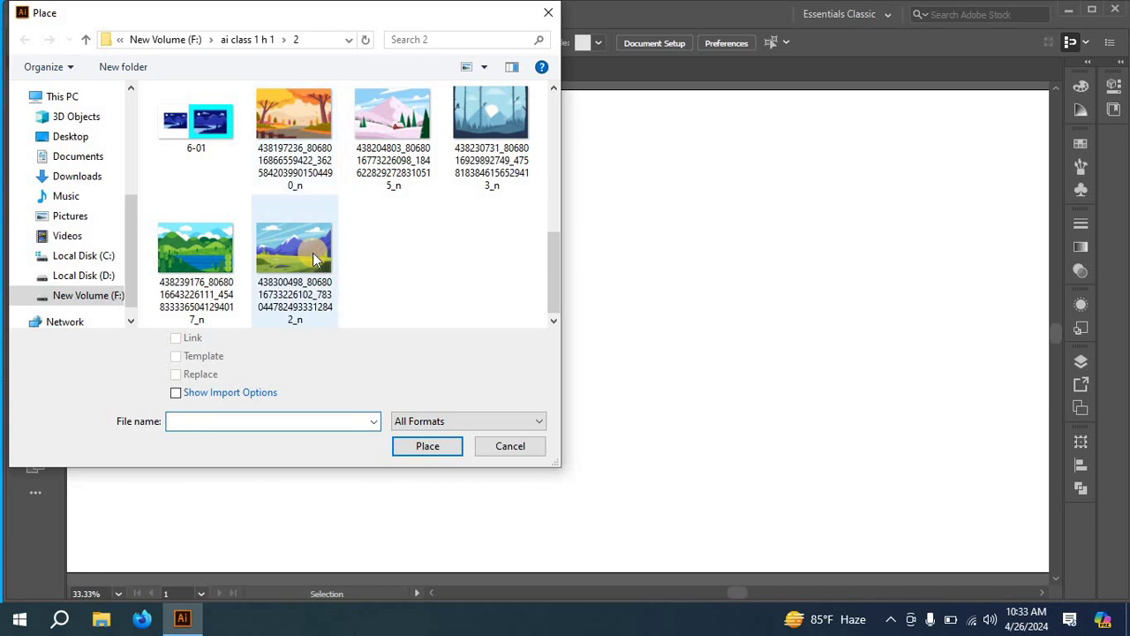
- Place the purple-mountain landscape image whose file name starts with 438300498, sized to span the artboard's full height
click(308, 250)
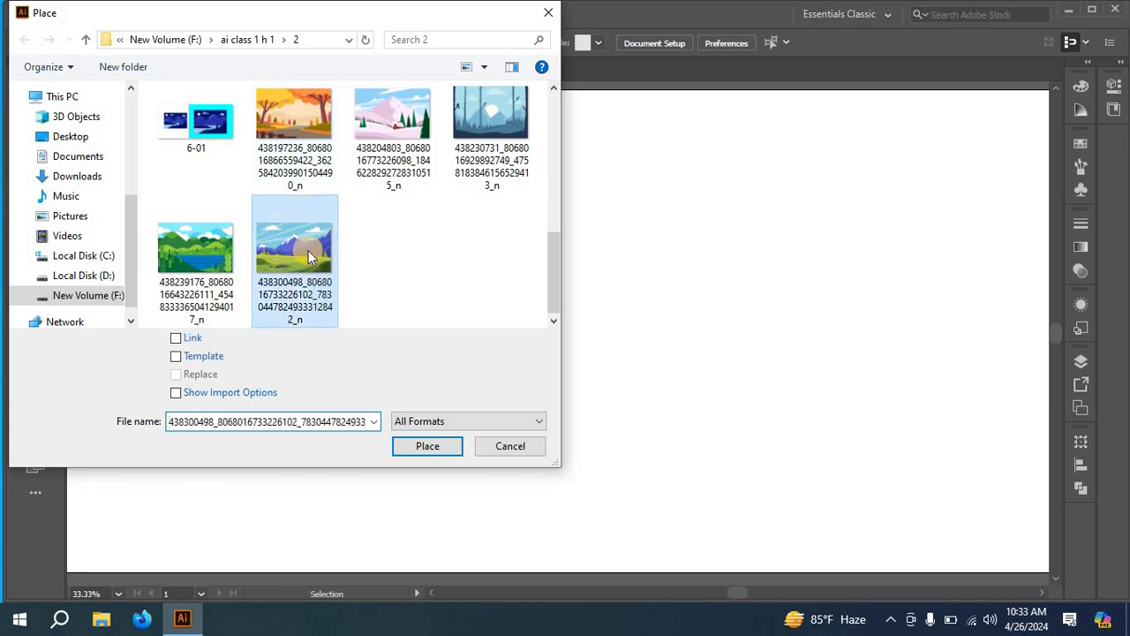
click(424, 447)
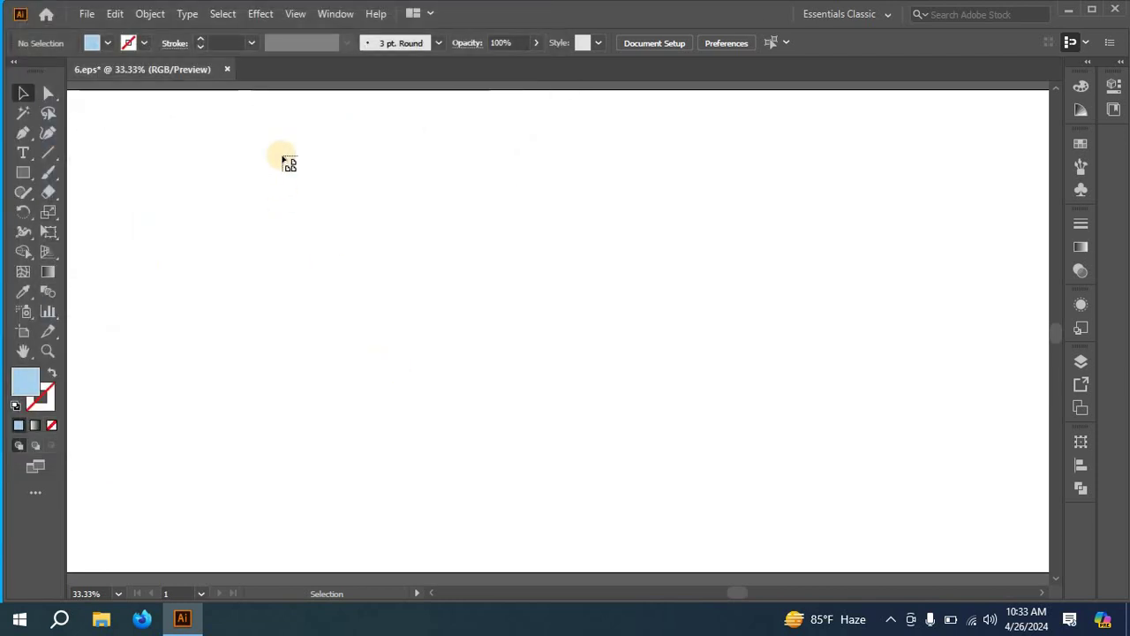
drag(228, 90, 913, 573)
scroll(864, 528, up, 1)
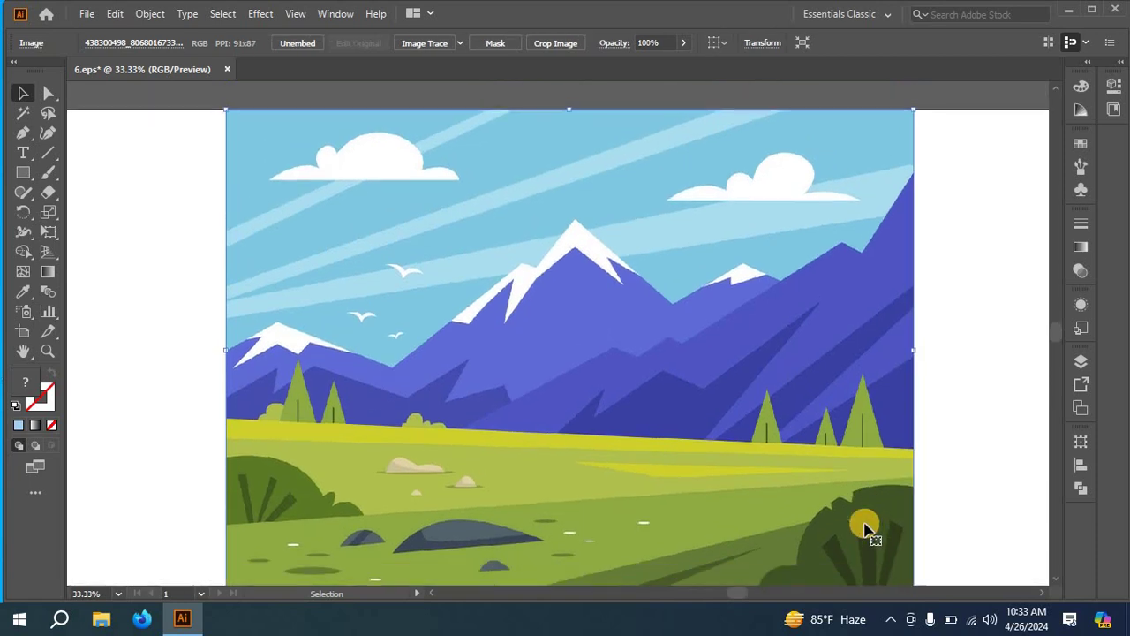
scroll(865, 528, down, 1)
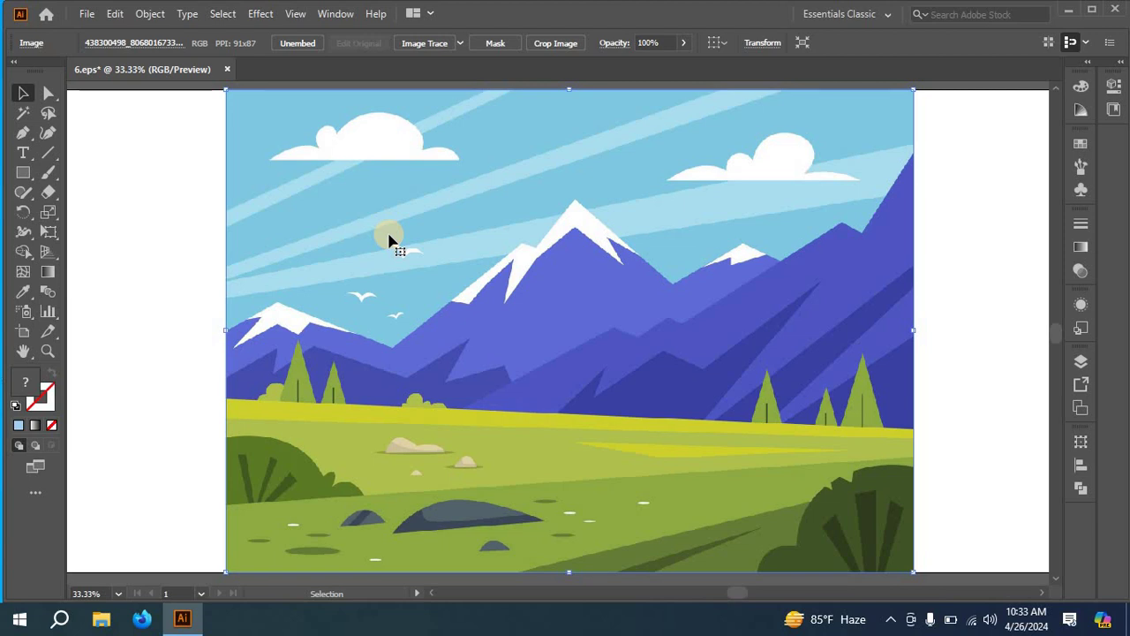
- Lock the placed landscape image
click(149, 13)
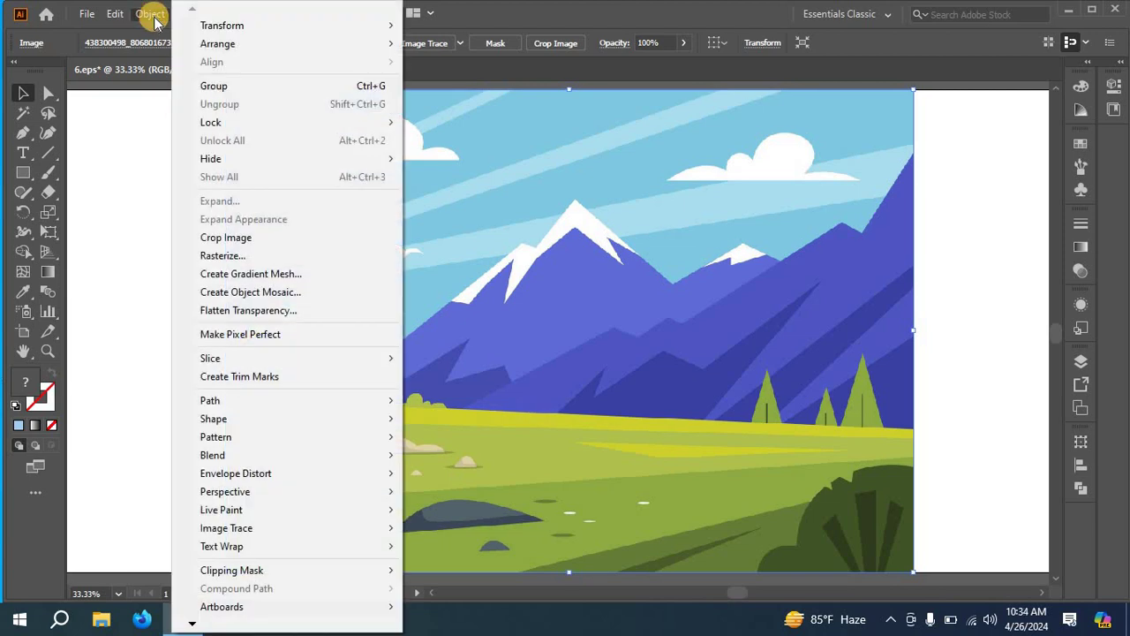
mouse_move(240, 128)
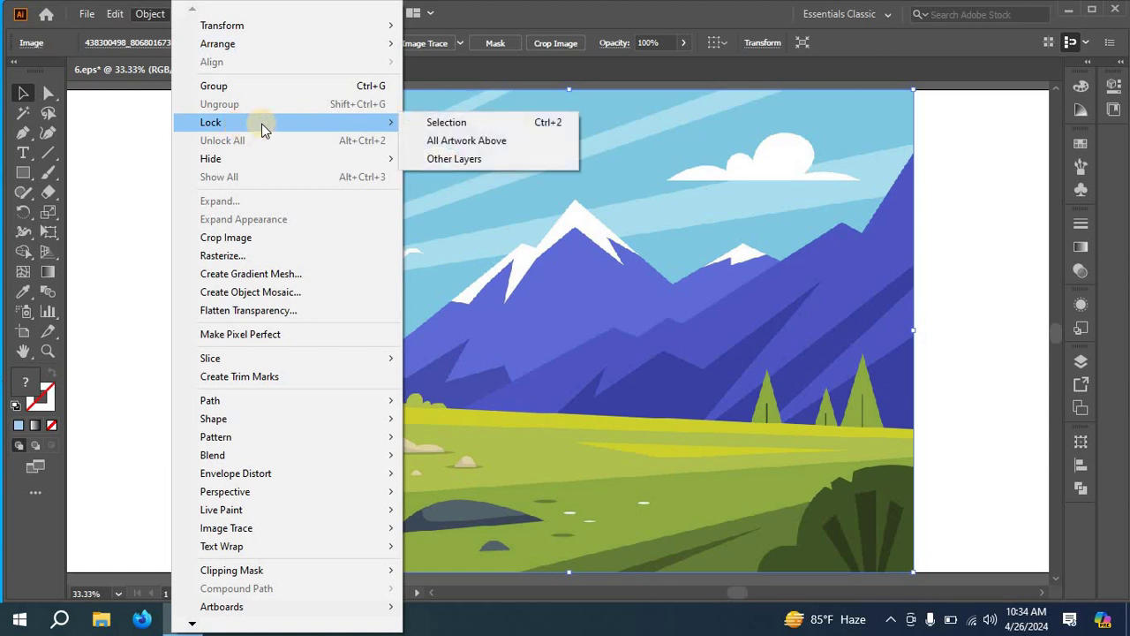
click(454, 125)
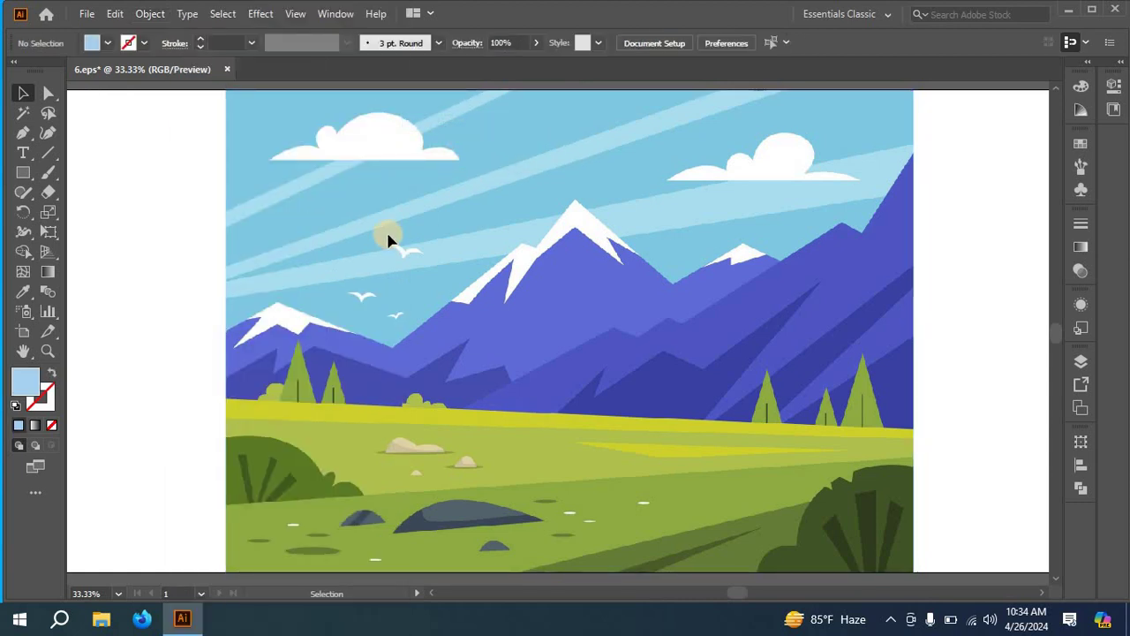
- Examine the placed landscape image from the sky and mountains down to the foreground bushes
scroll(387, 239, up, 1)
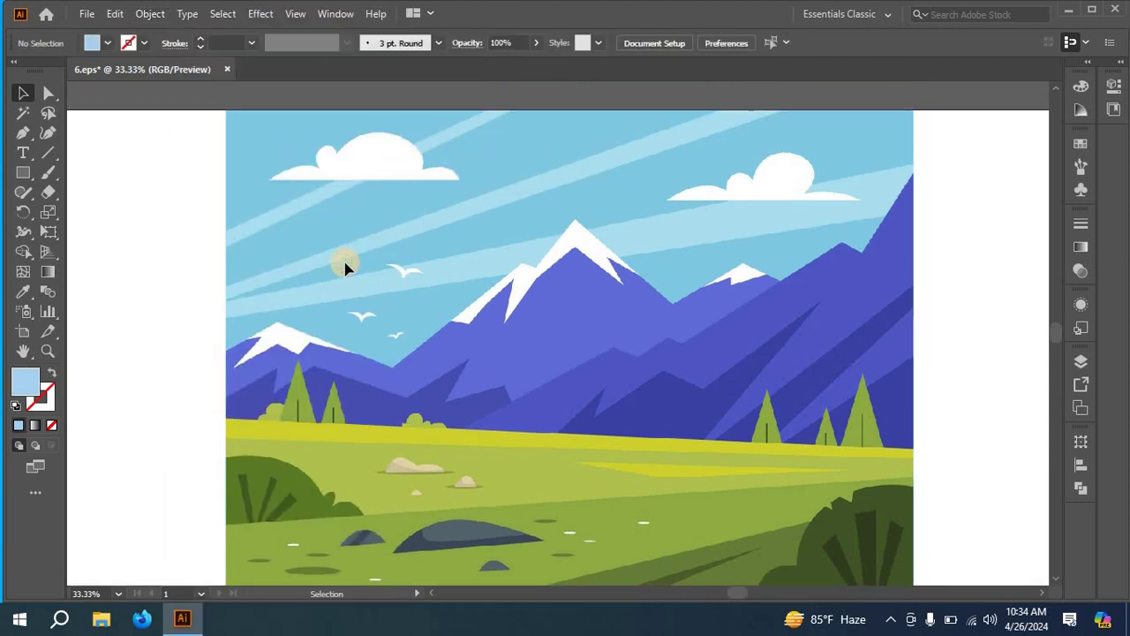
scroll(345, 267, up, 1)
scroll(345, 268, down, 4)
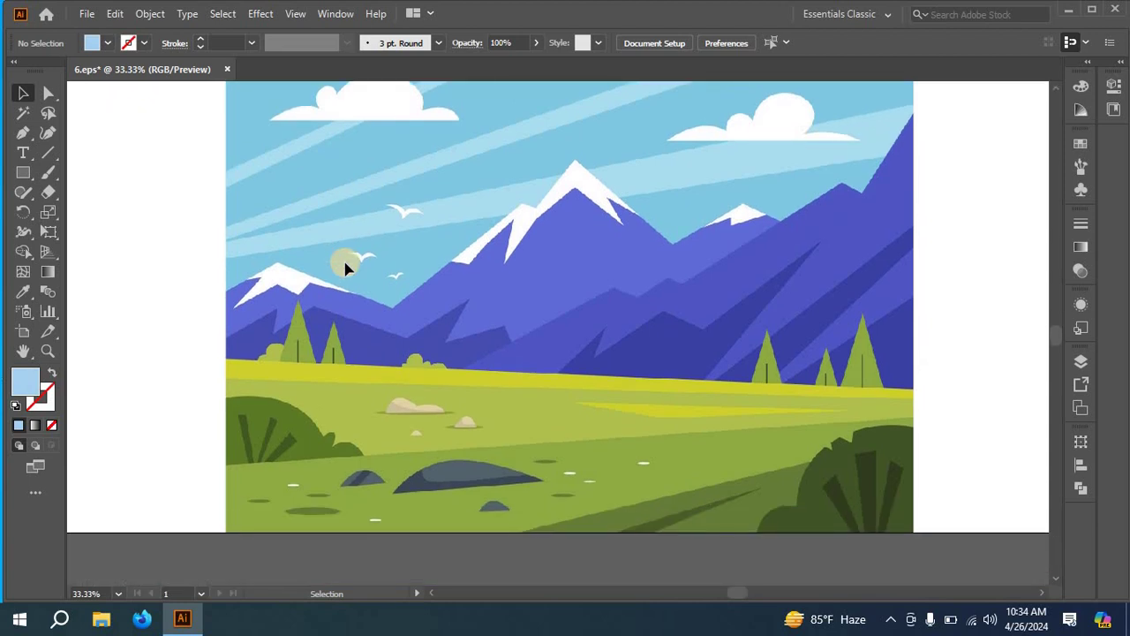
scroll(346, 268, up, 1)
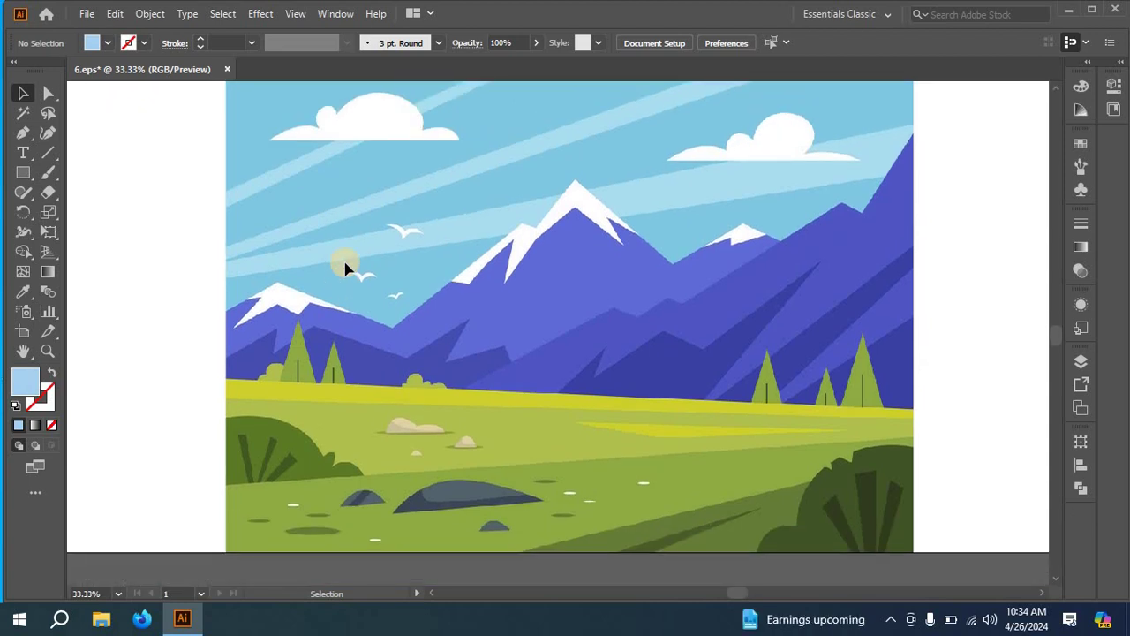
scroll(346, 268, up, 1)
scroll(345, 267, down, 2)
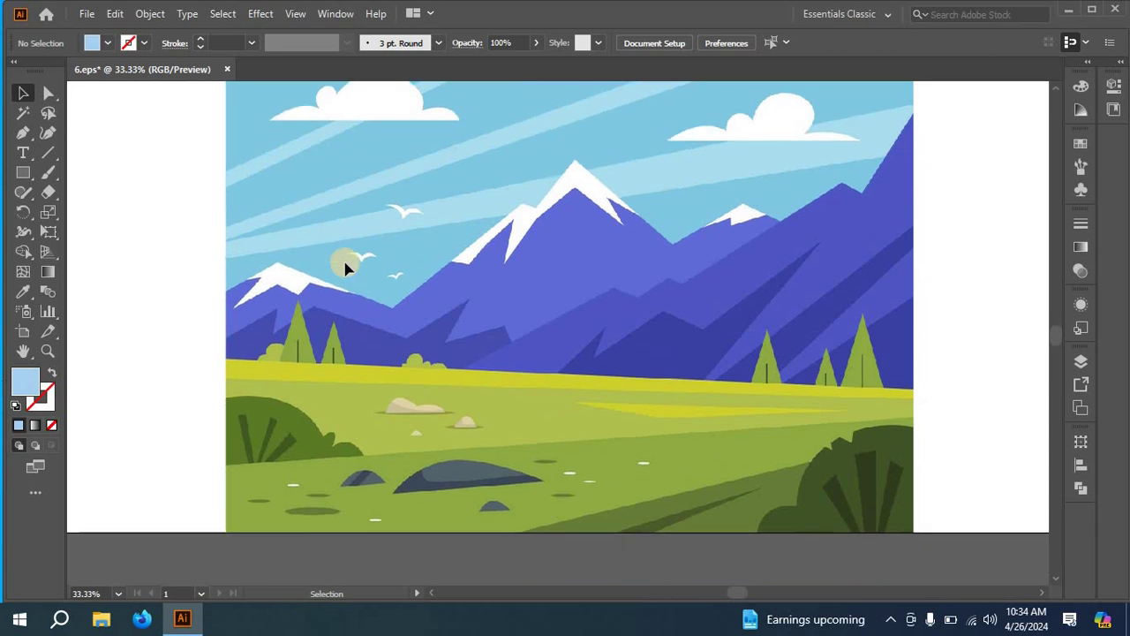
scroll(345, 267, down, 2)
scroll(345, 268, up, 1)
scroll(345, 267, up, 3)
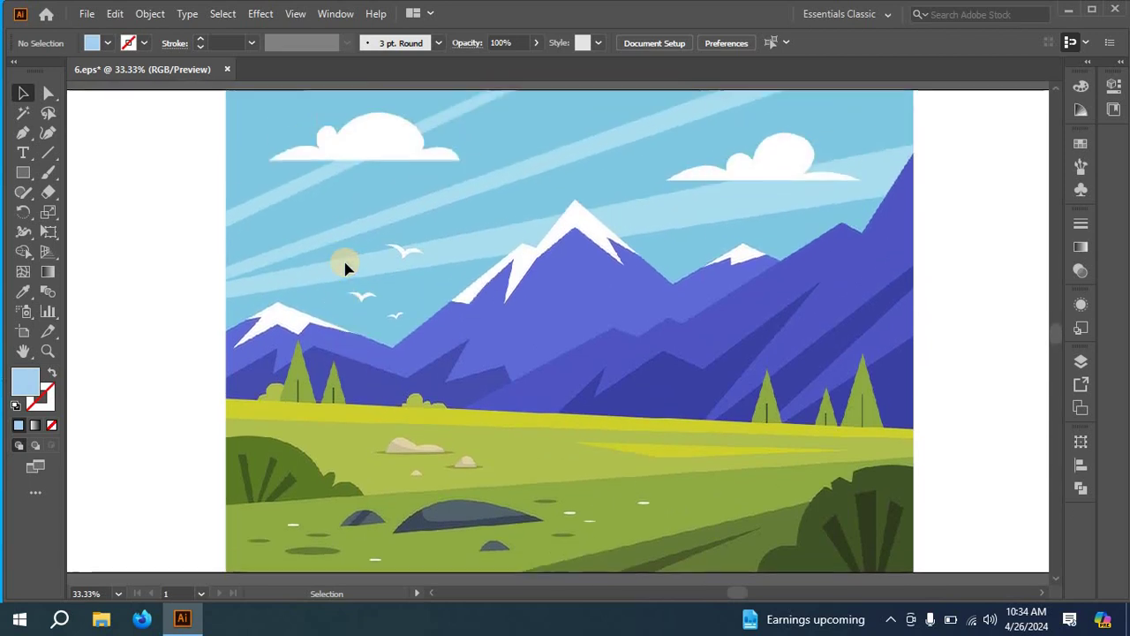
scroll(345, 268, up, 1)
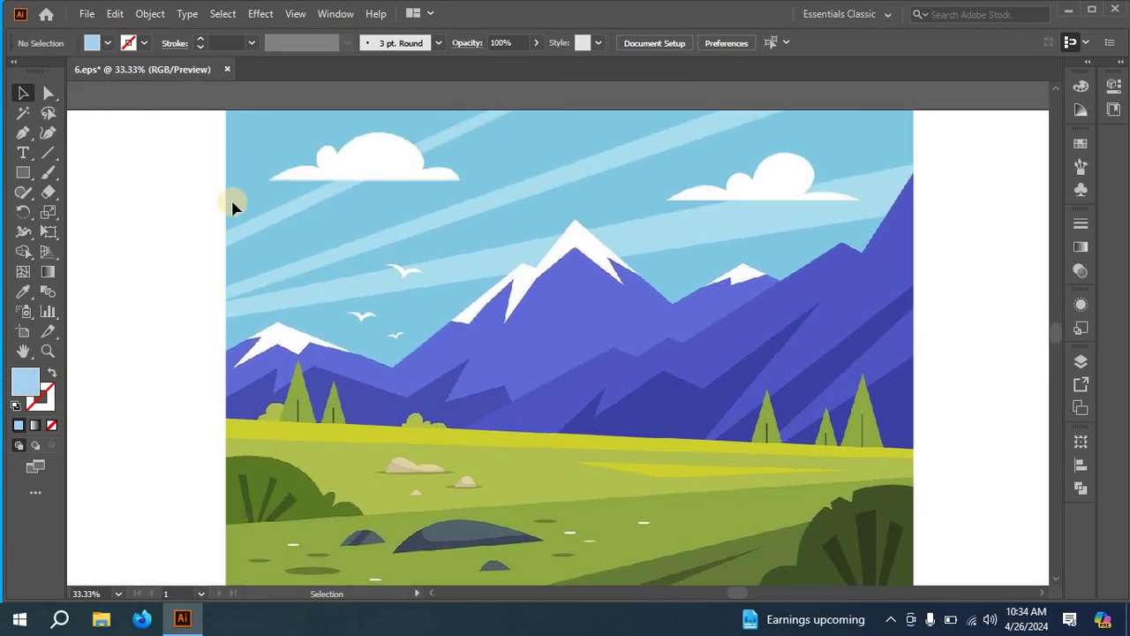
scroll(344, 404, down, 2)
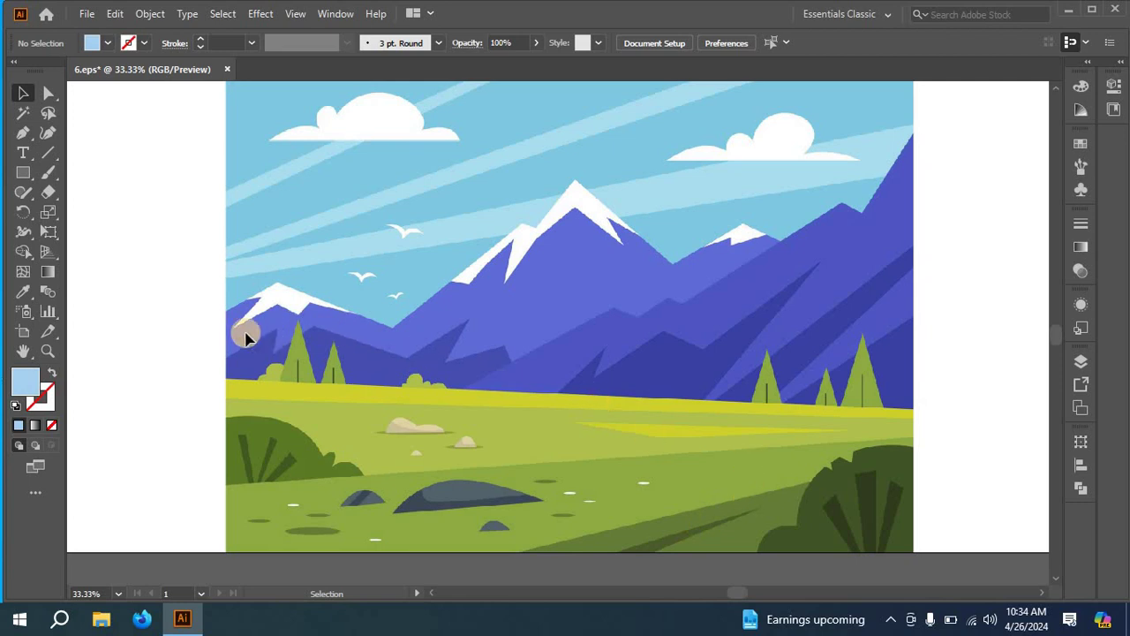
- Set the default fill to none and the stroke weight to 2 pt
click(106, 44)
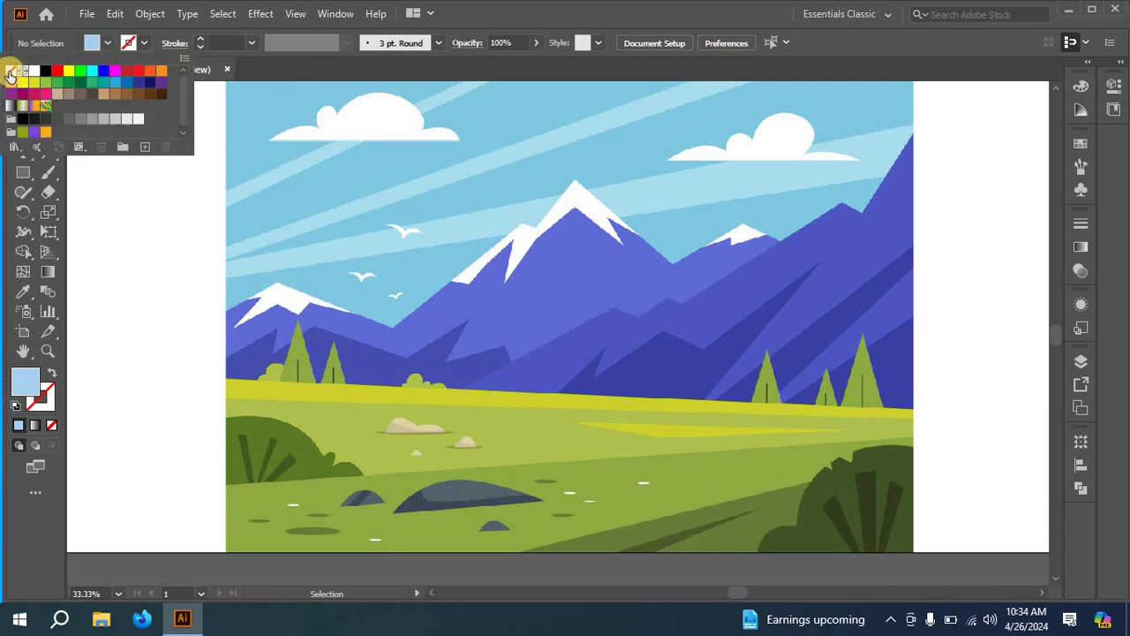
click(11, 70)
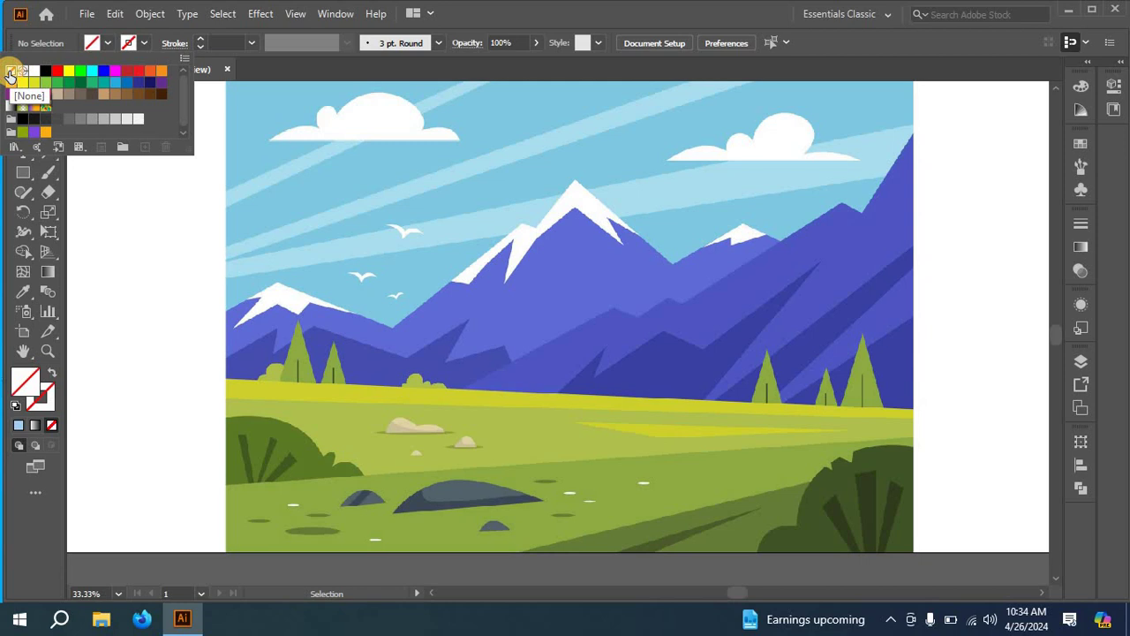
click(202, 41)
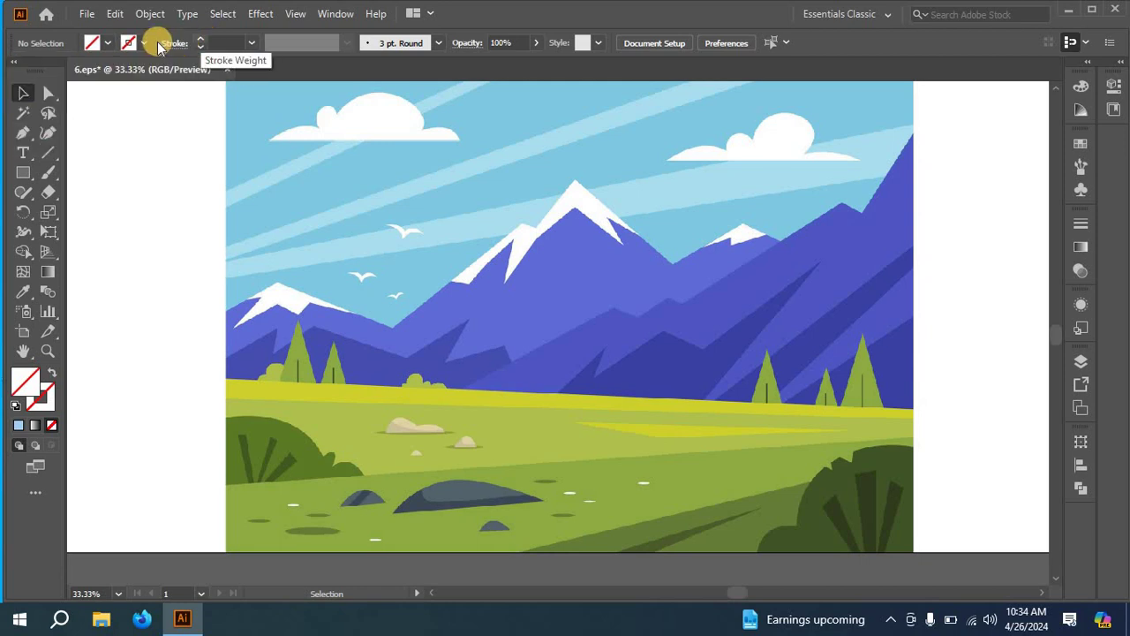
click(197, 41)
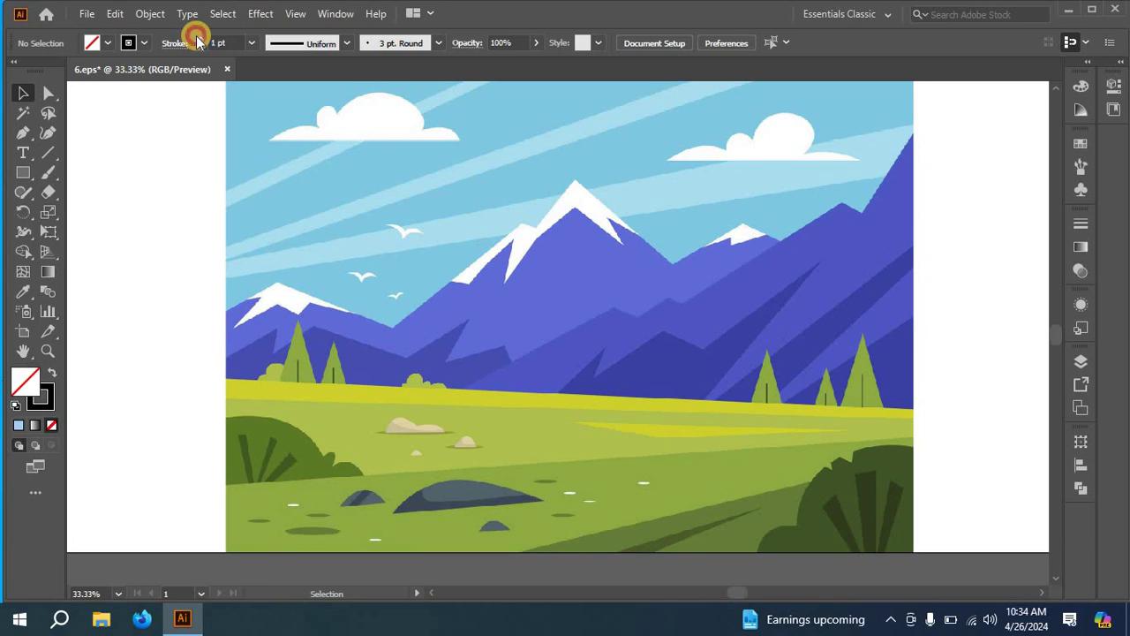
click(200, 39)
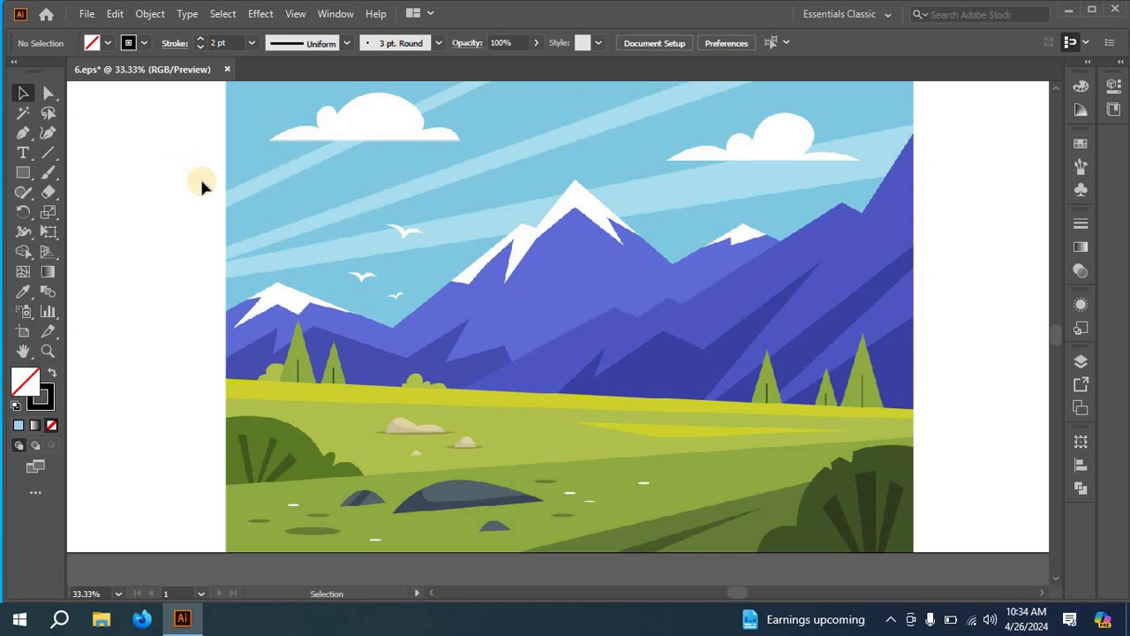
- Trace the leftmost dark blade in the lower-right bush as a closed four-point path with the Pen tool
click(25, 136)
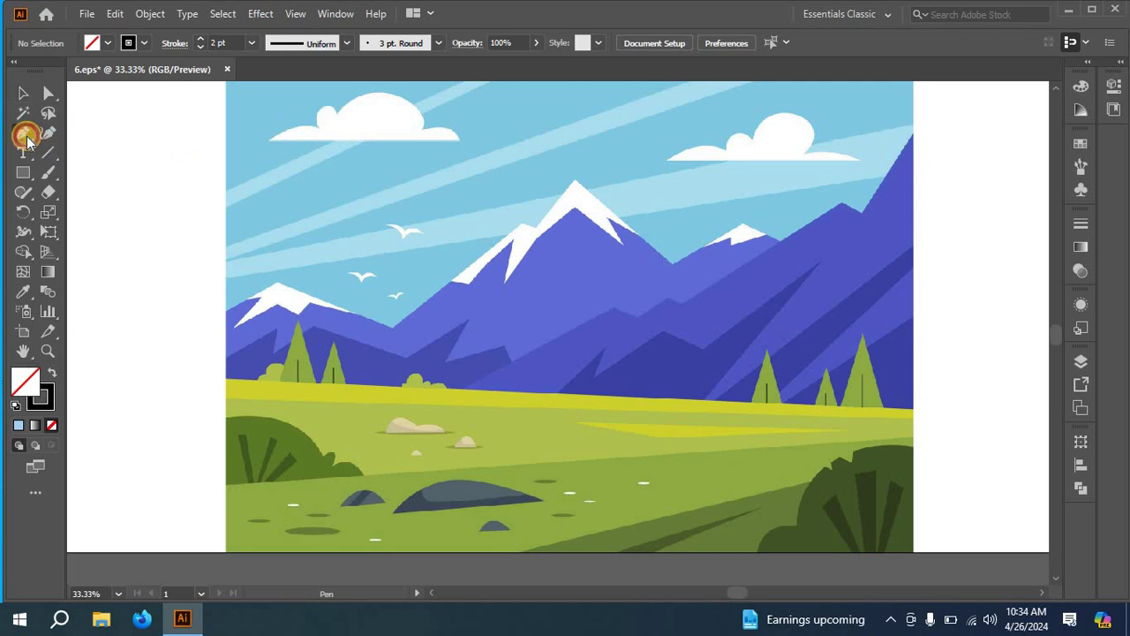
drag(26, 139, 79, 134)
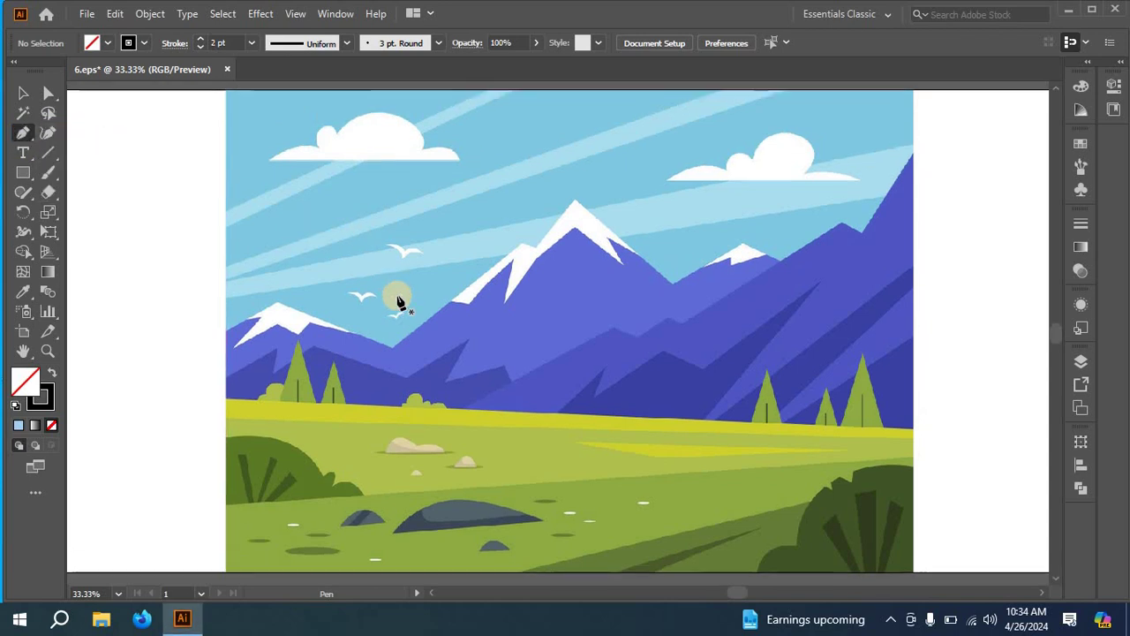
scroll(399, 300, down, 2)
scroll(398, 300, down, 3)
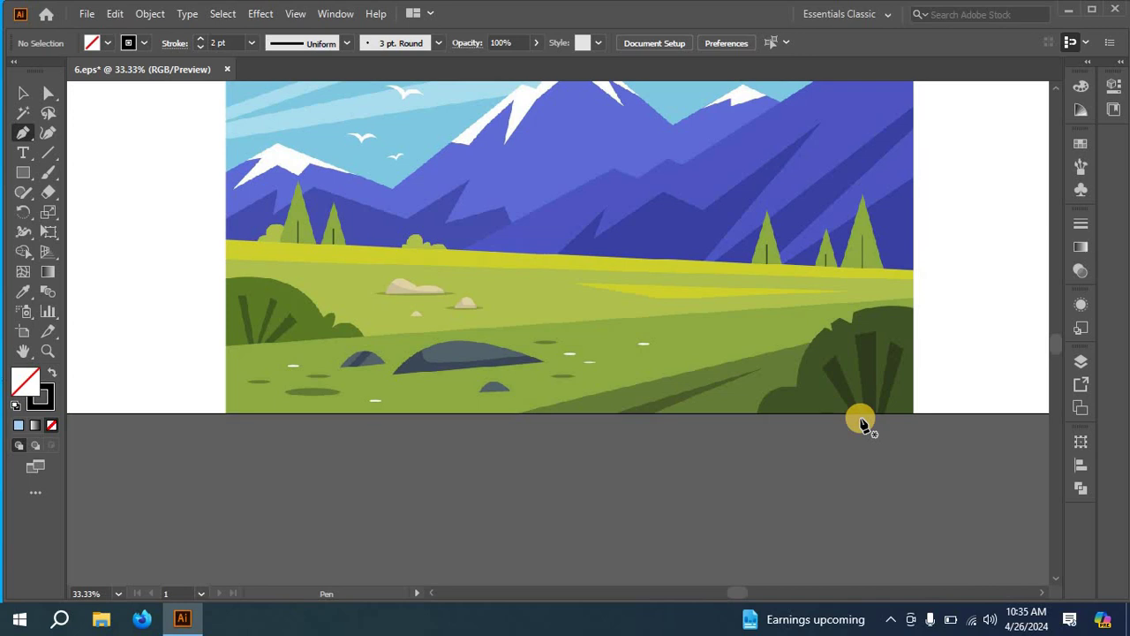
scroll(863, 424, up, 3)
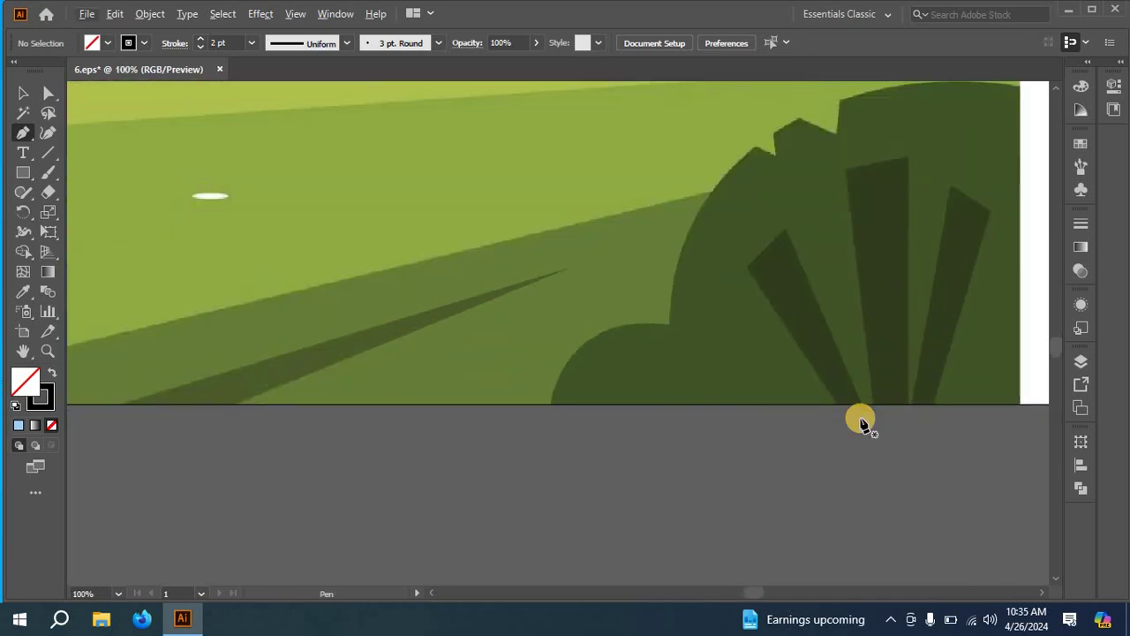
scroll(863, 424, up, 2)
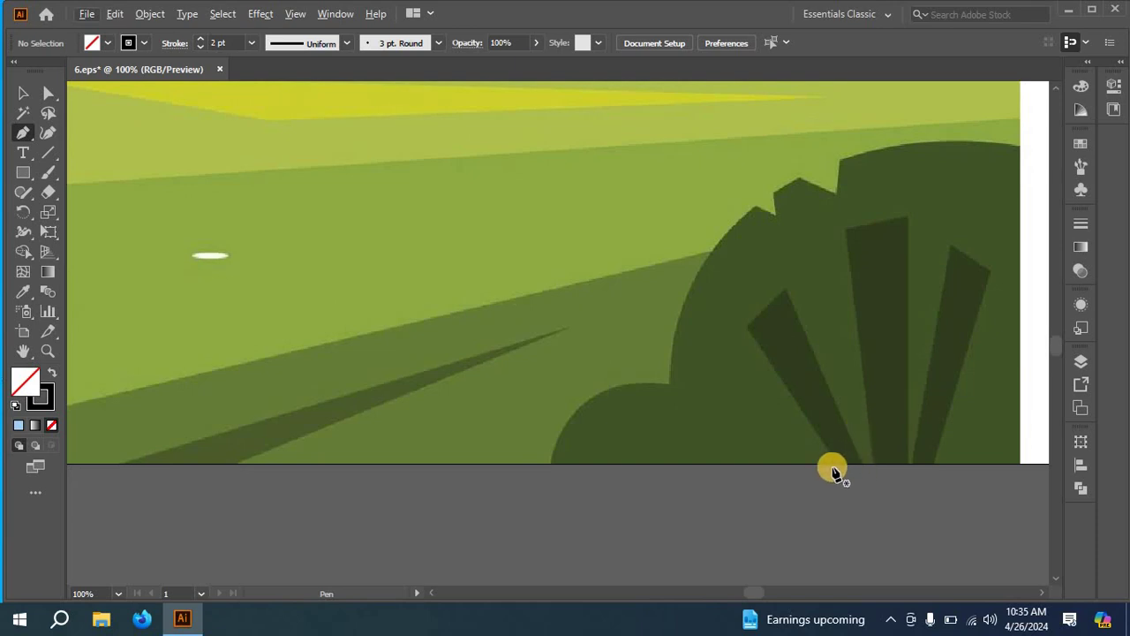
click(837, 465)
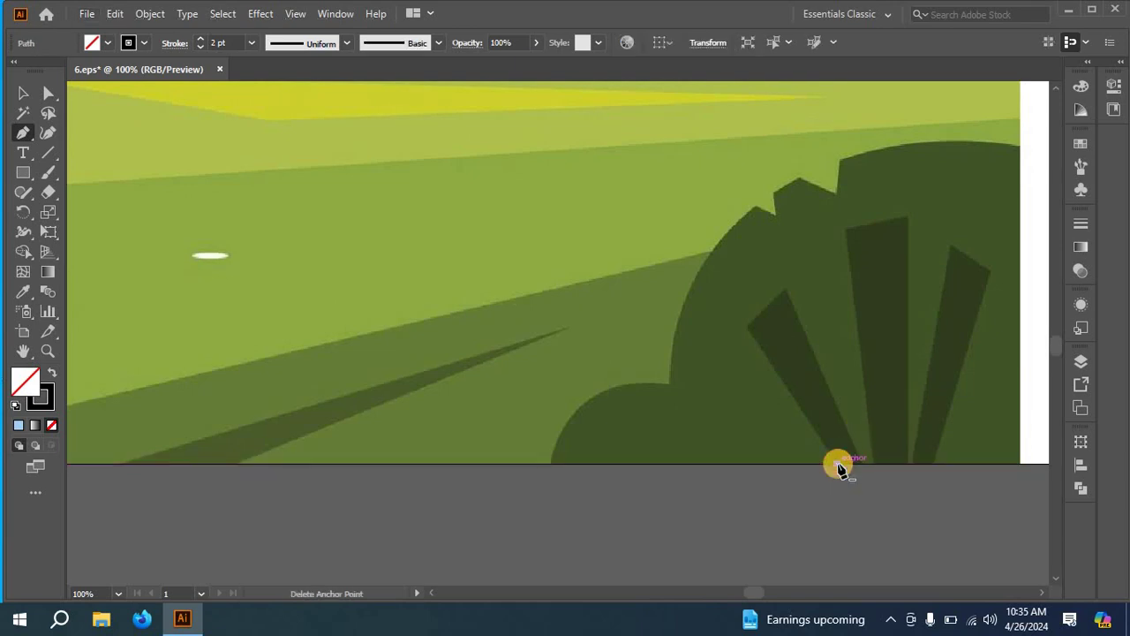
click(747, 328)
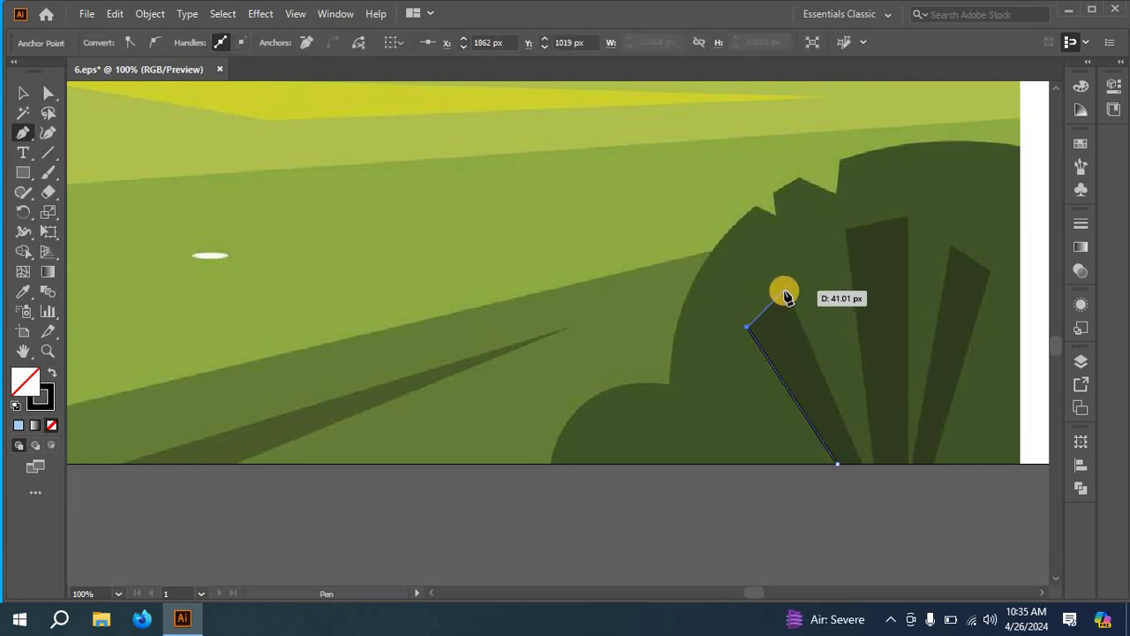
click(784, 290)
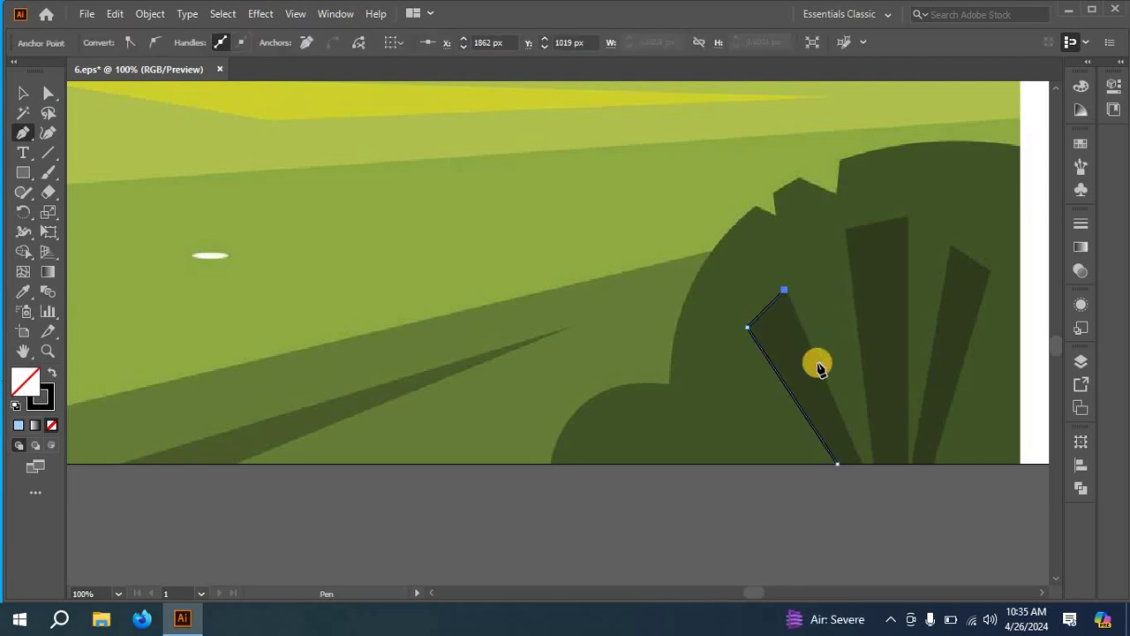
click(861, 463)
click(835, 463)
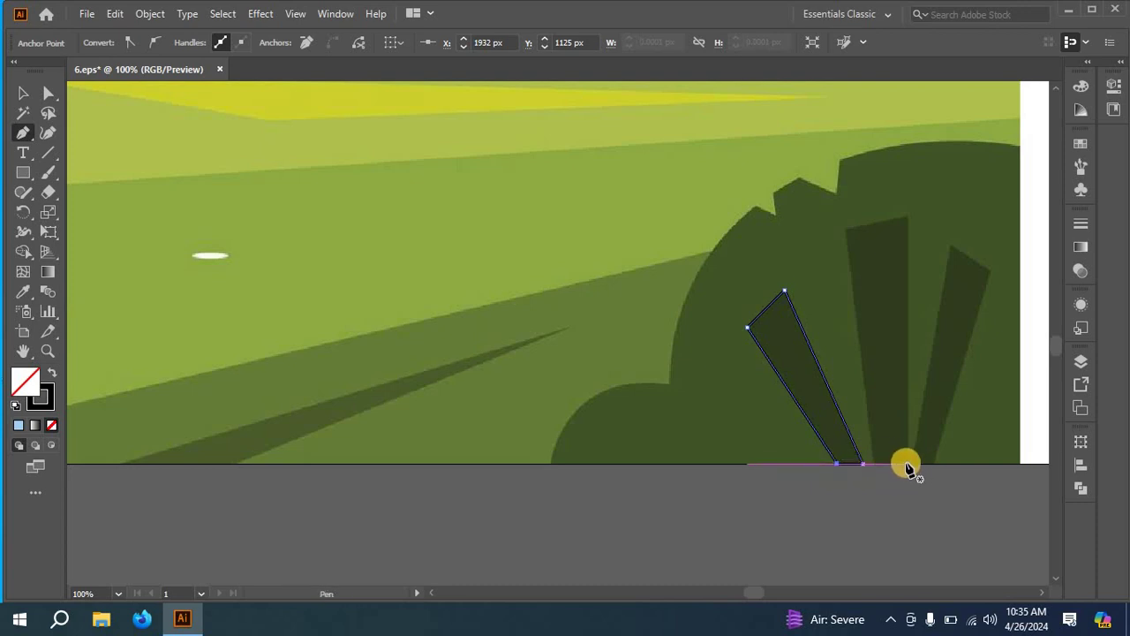
- Trace the middle dark blade in the lower-right bush as a closed four-point path with the Pen tool
click(906, 463)
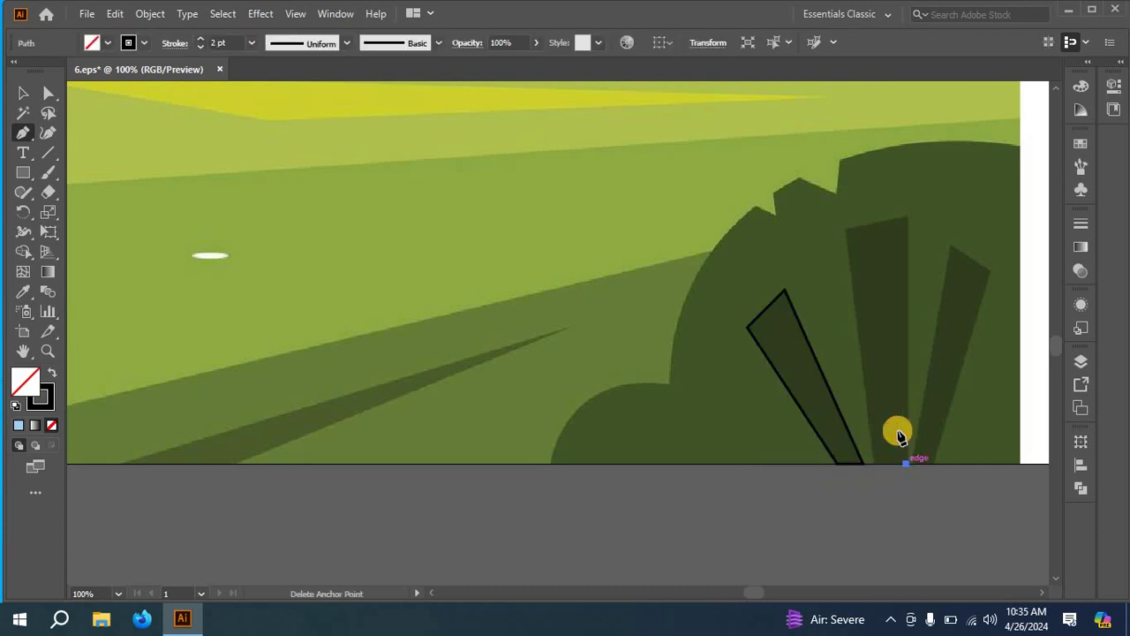
click(907, 217)
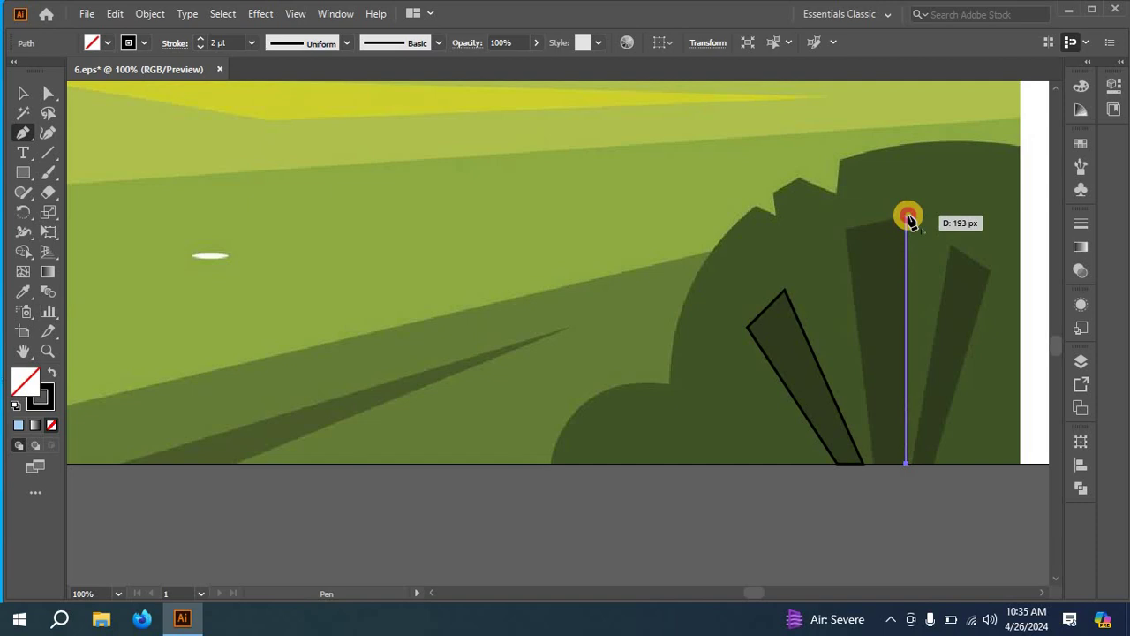
click(846, 229)
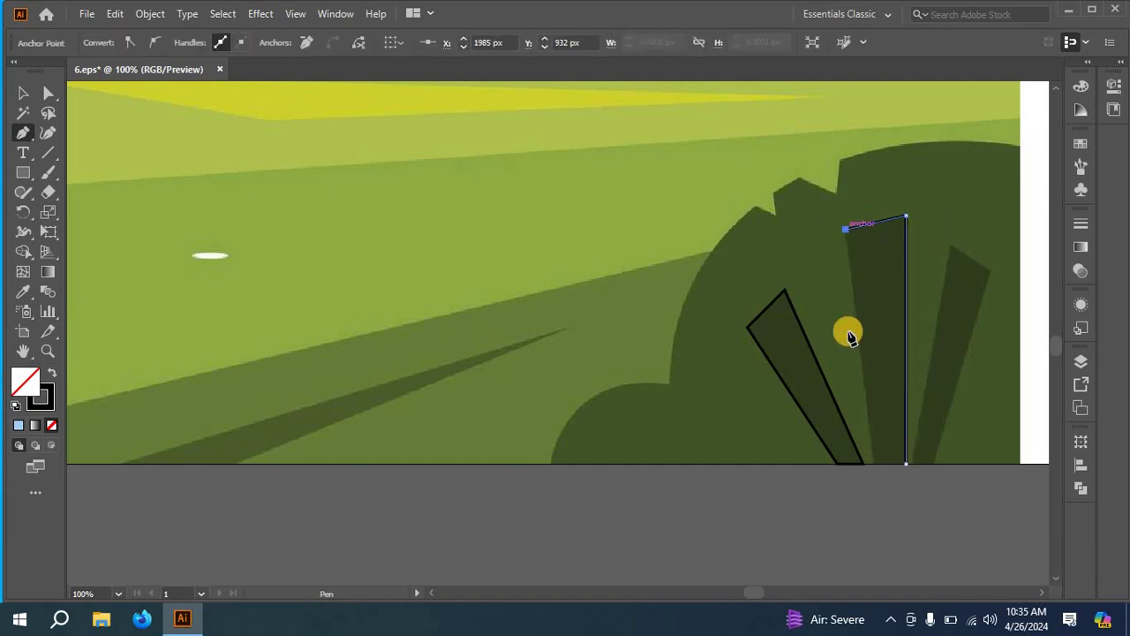
click(870, 463)
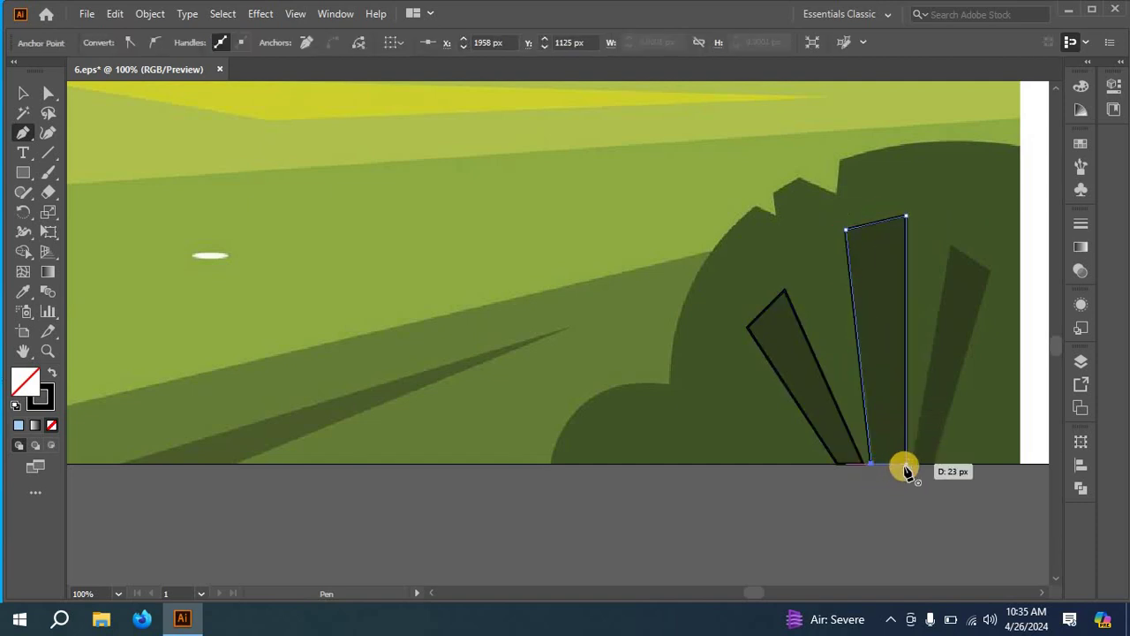
click(905, 463)
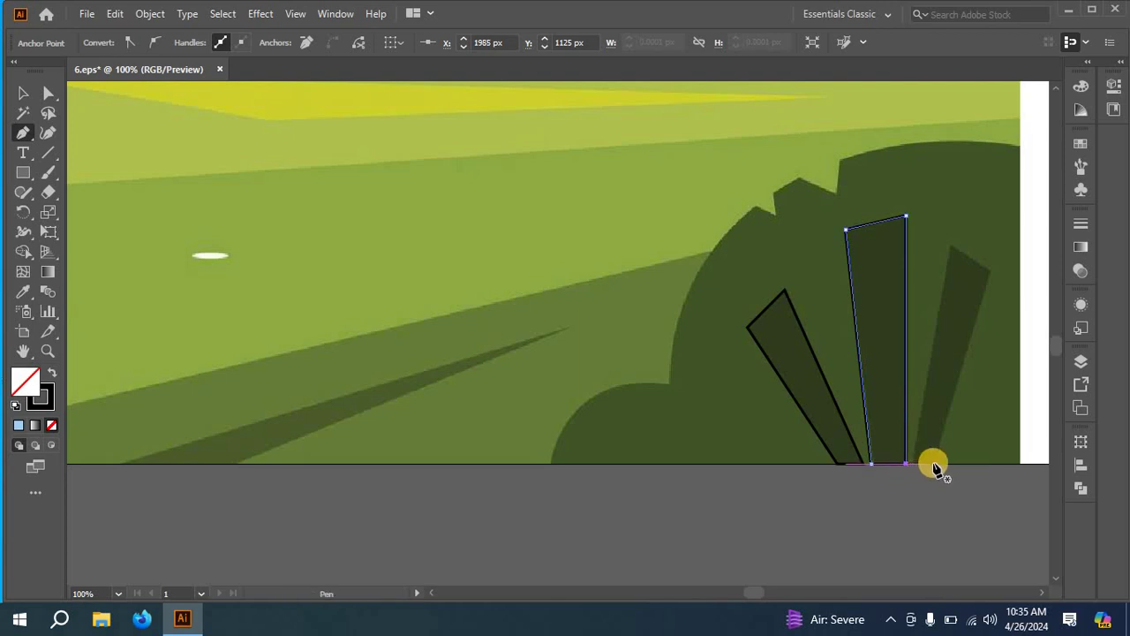
- Trace the rightmost dark blade in the lower-right bush as a closed four-point path with the Pen tool
click(933, 463)
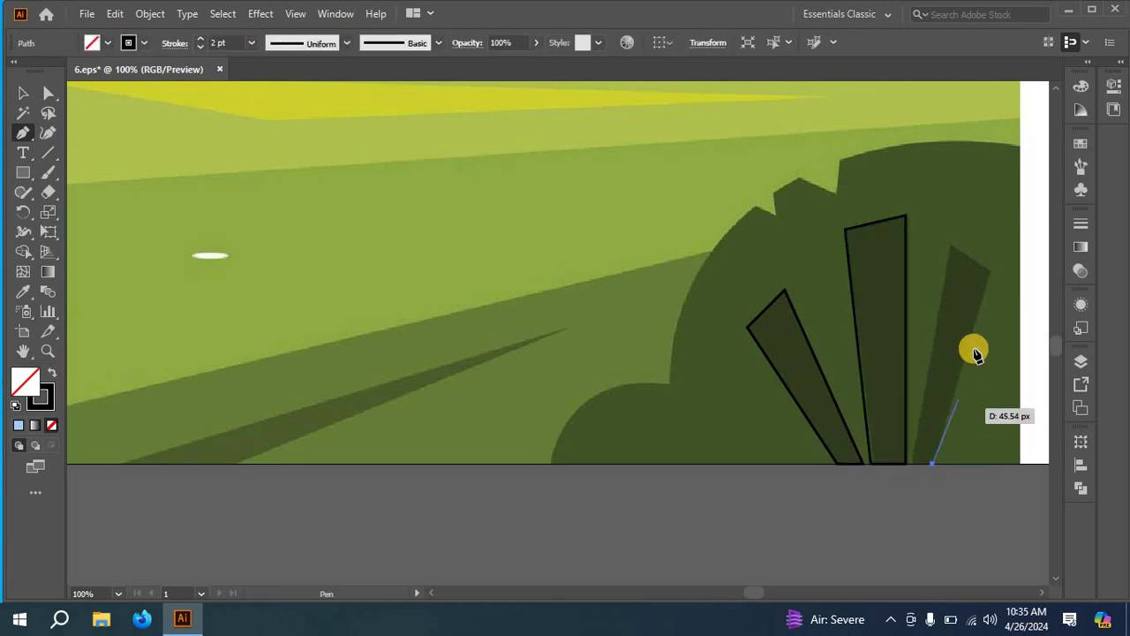
click(993, 276)
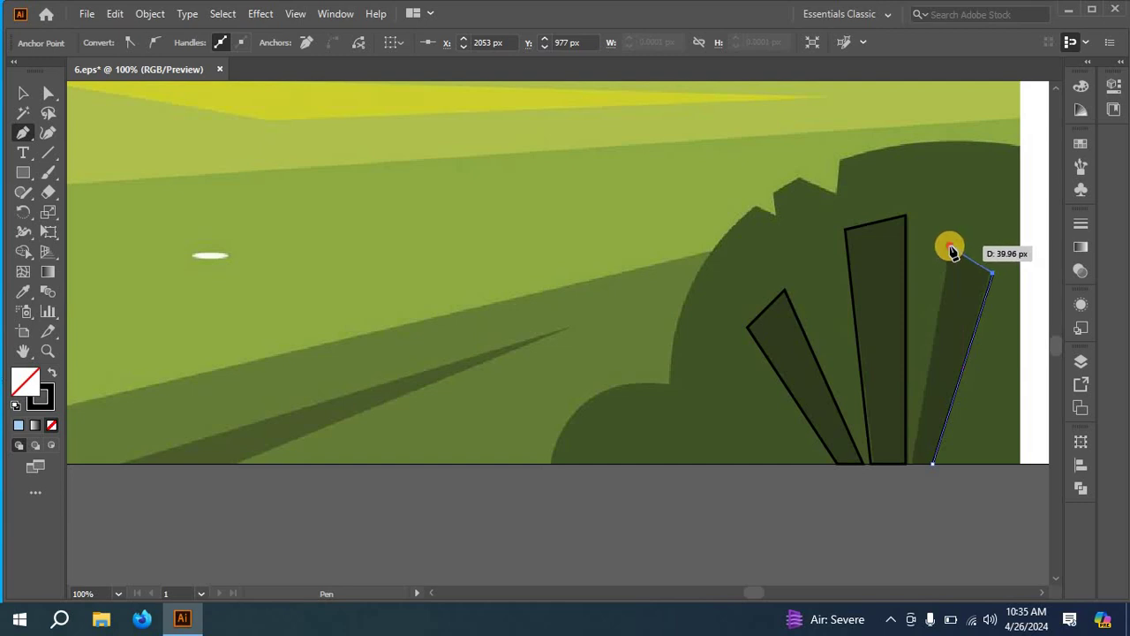
click(950, 245)
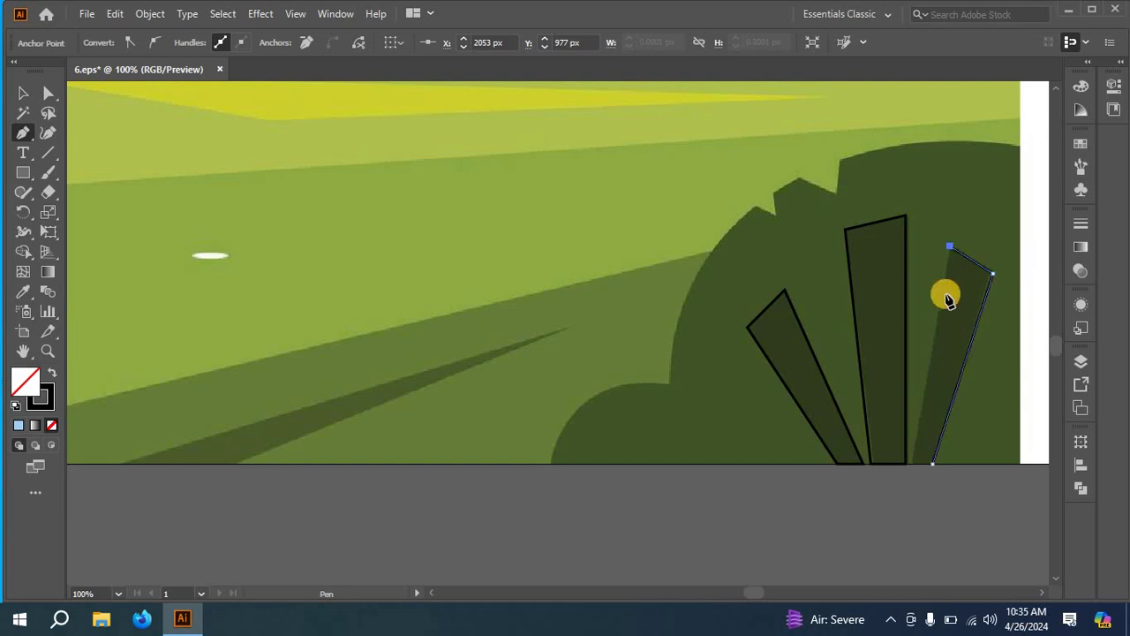
click(914, 463)
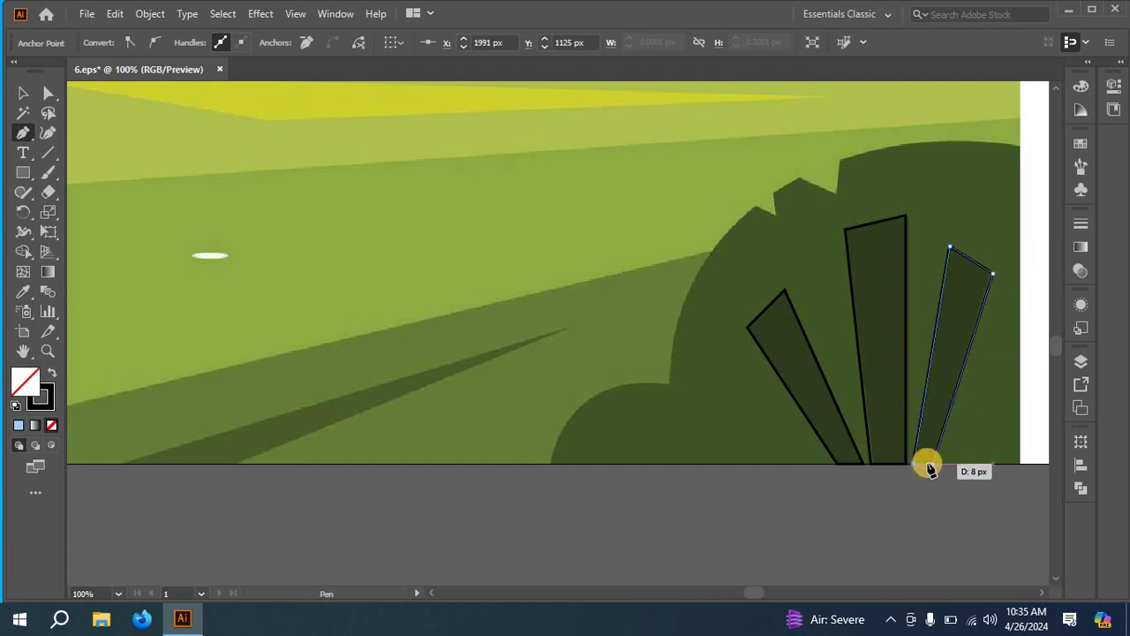
click(934, 465)
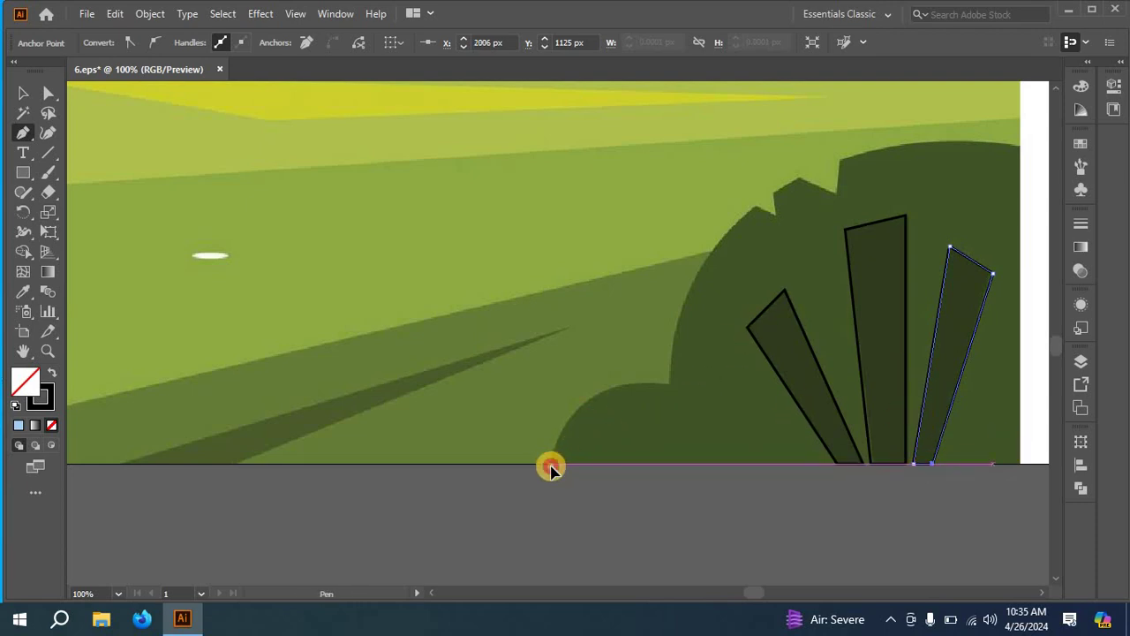
- Outline the whole lower-right bush as a closed six-point straight-sided path, with points at the notches between lobes and the artwork's corner
click(549, 463)
click(666, 381)
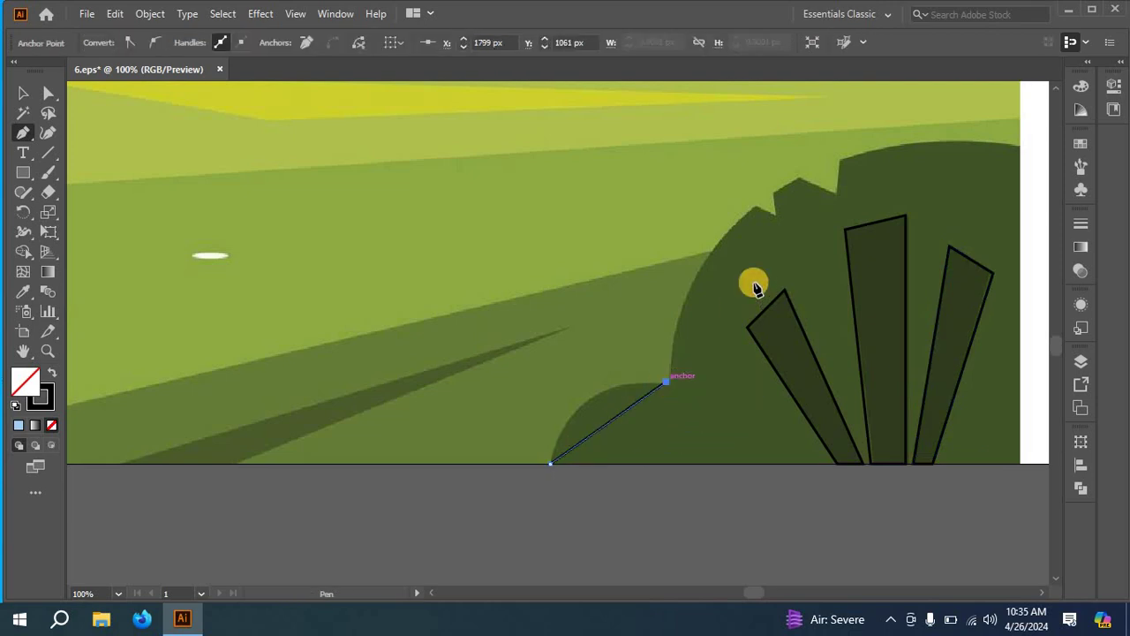
click(774, 215)
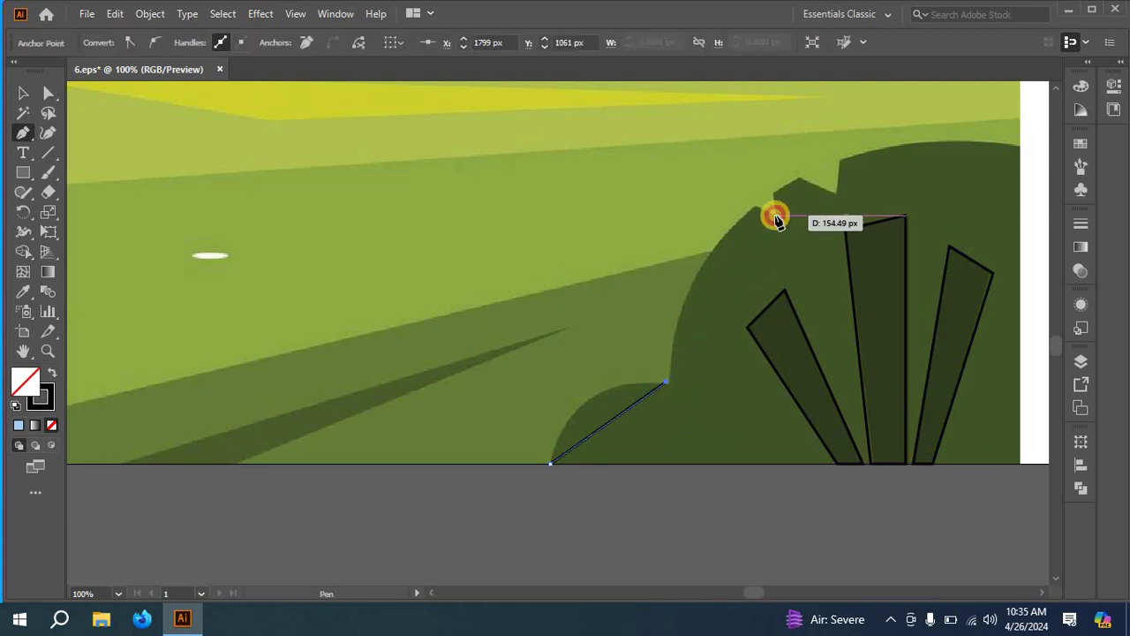
click(835, 193)
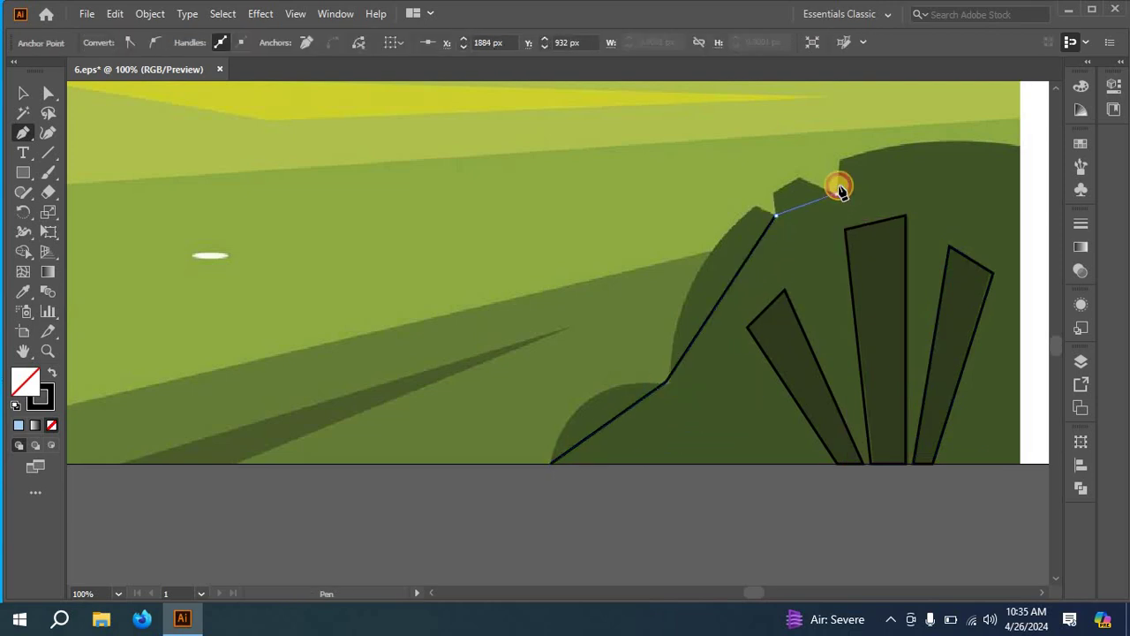
click(1020, 152)
click(1020, 464)
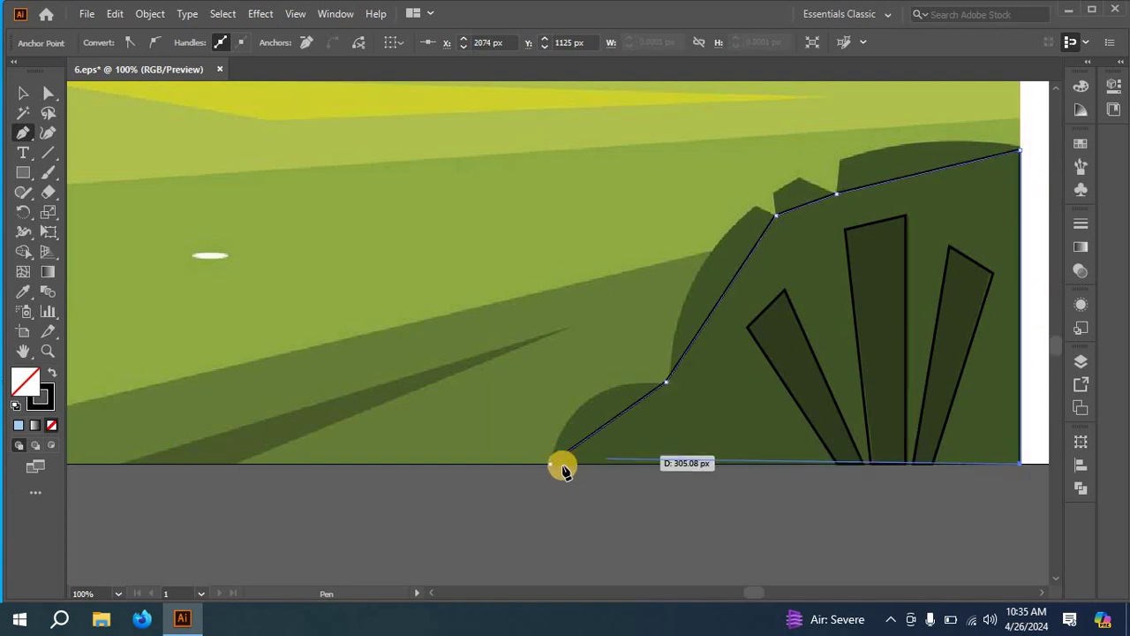
click(551, 462)
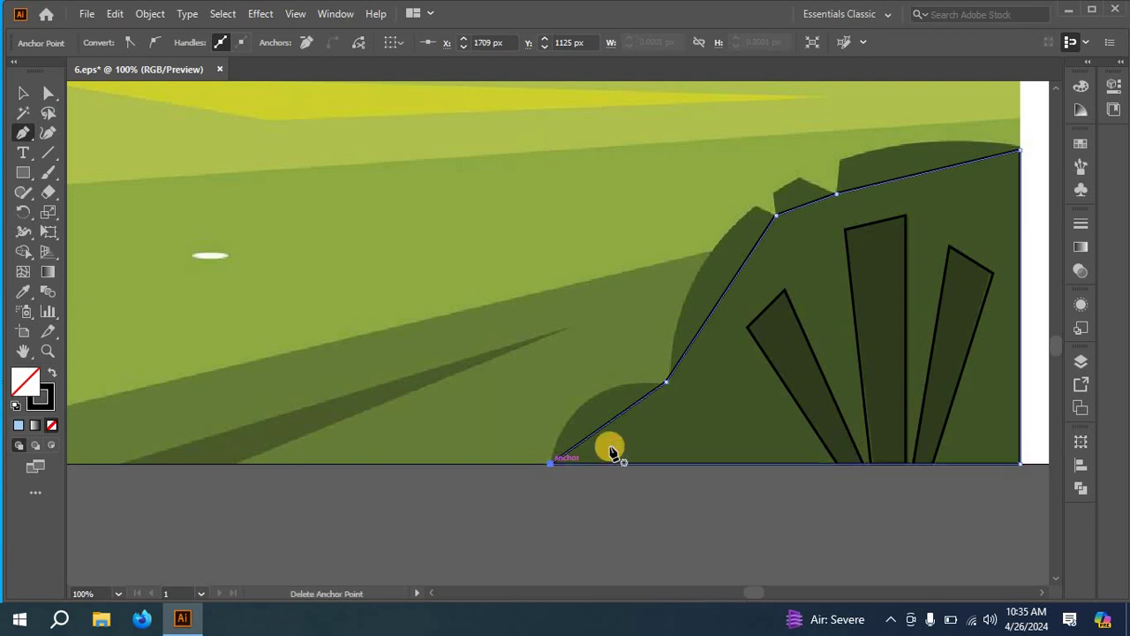
- Bend the bush outline's lower-left lobe and long left side onto the image edge with the Curvature tool
click(49, 133)
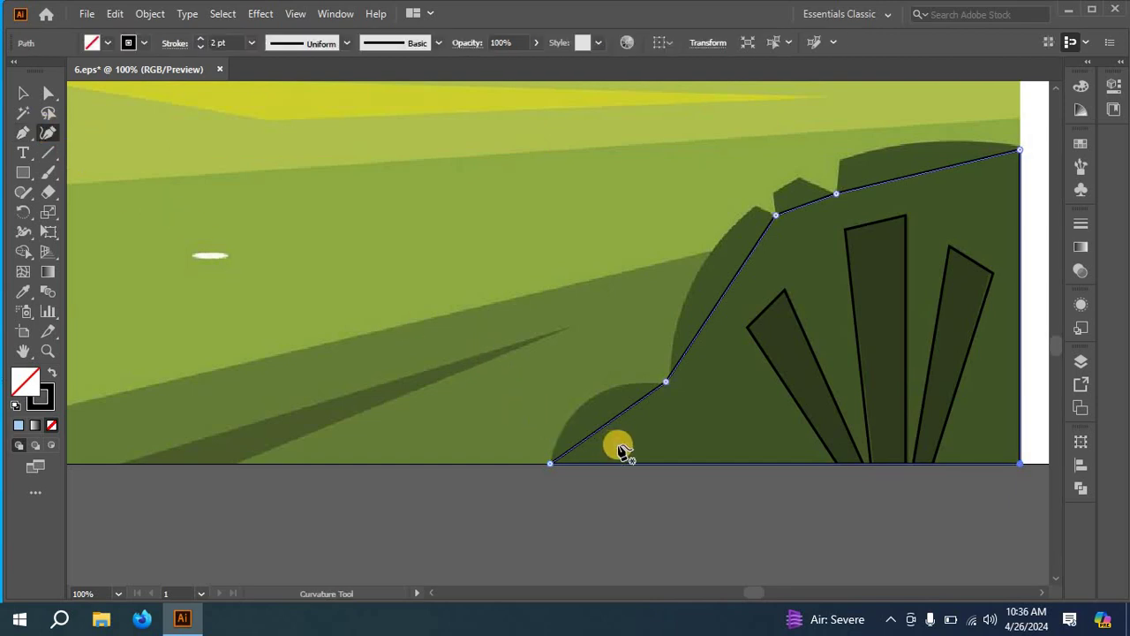
drag(600, 430, 581, 407)
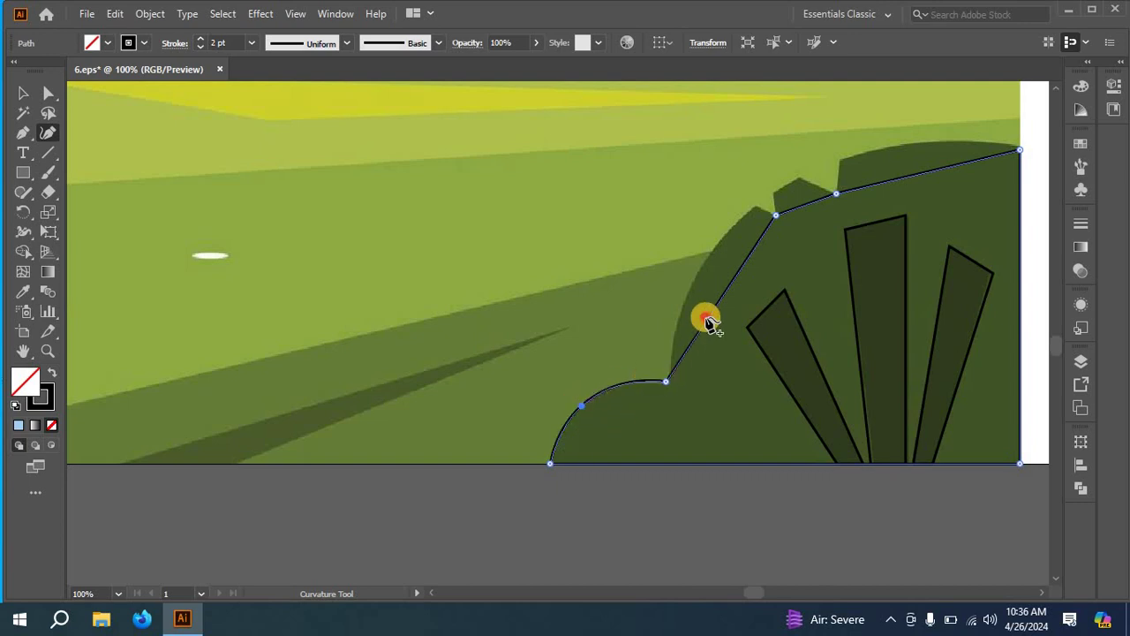
drag(707, 321, 692, 287)
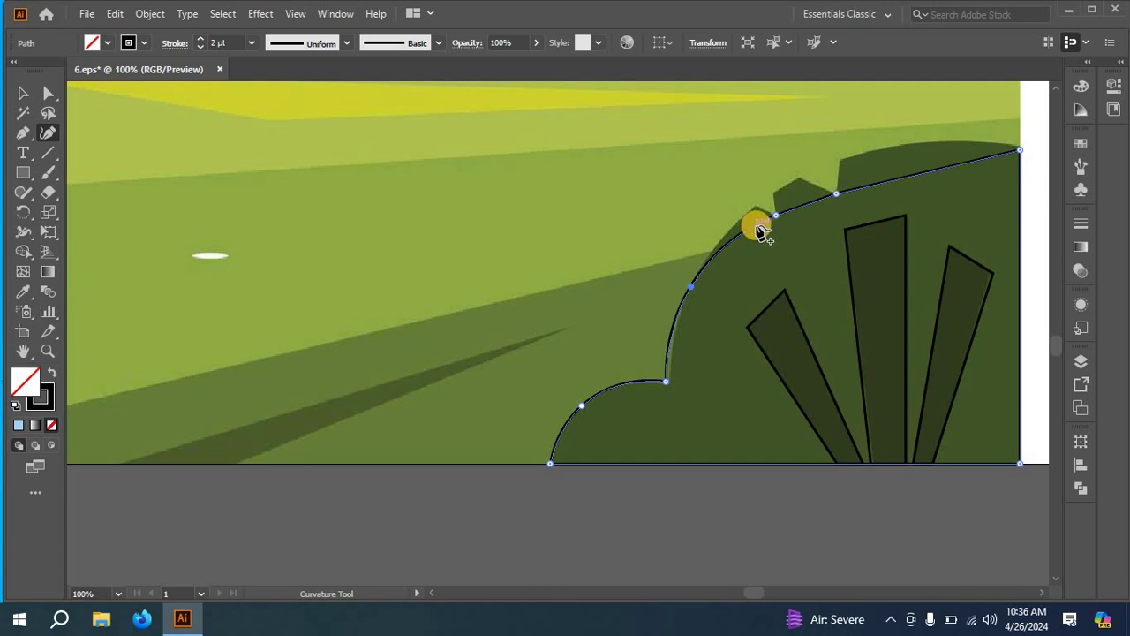
drag(759, 228, 724, 236)
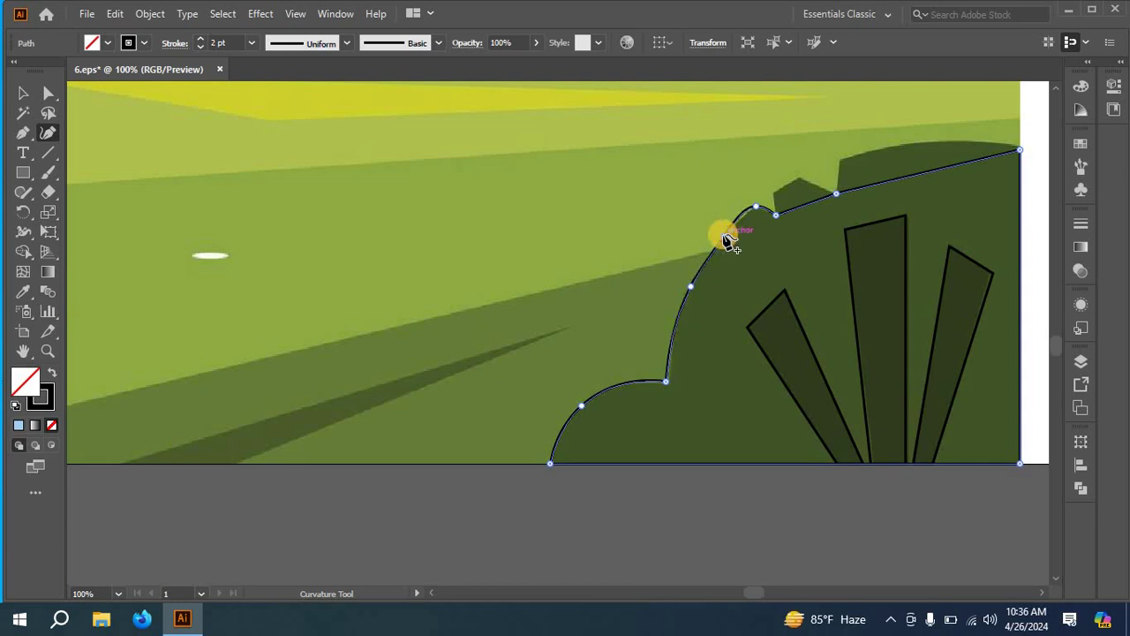
- Curve the bush outline around the small middle lobe and along the broad upper crown to match the image
mouse_move(803, 202)
mouse_down()
mouse_move(779, 187)
mouse_move(802, 192)
mouse_move(800, 183)
mouse_up()
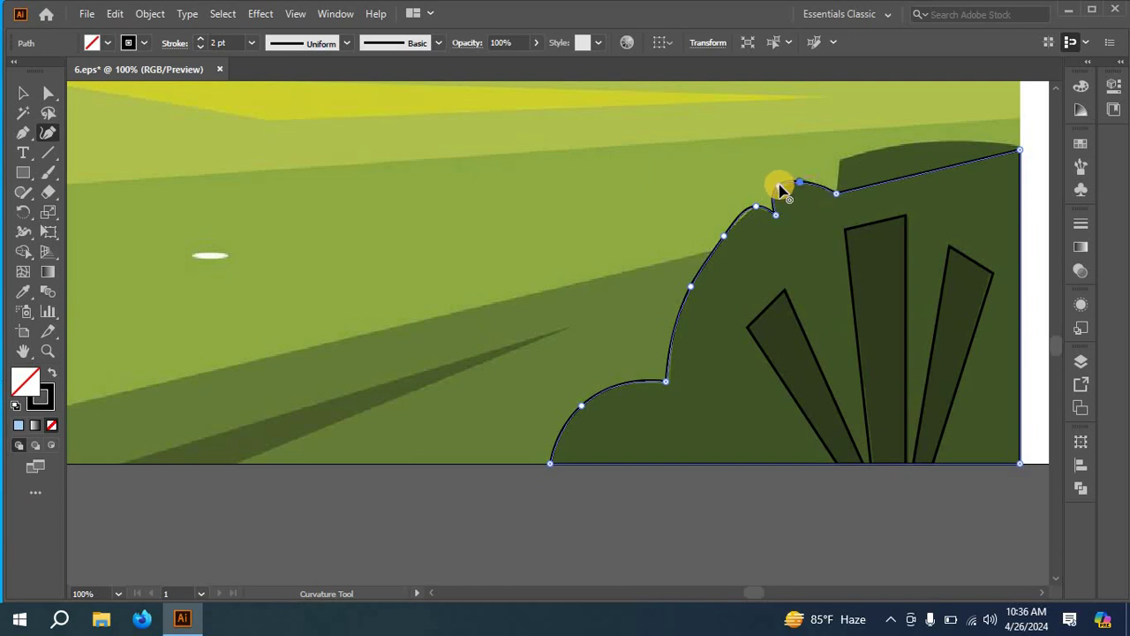
key(ctrl)
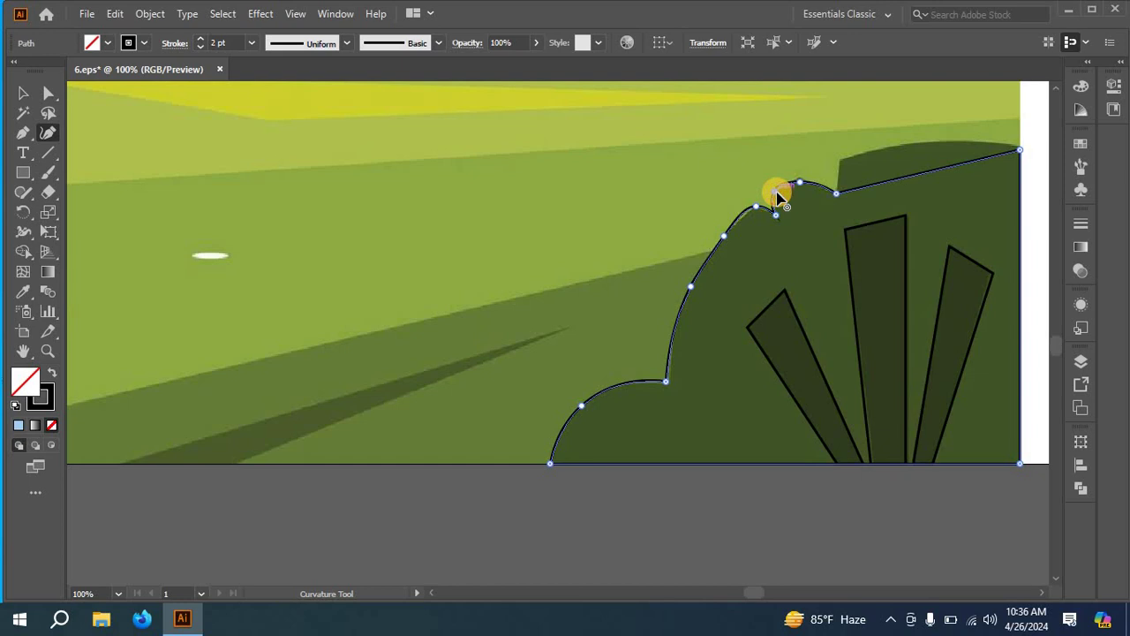
click(775, 190)
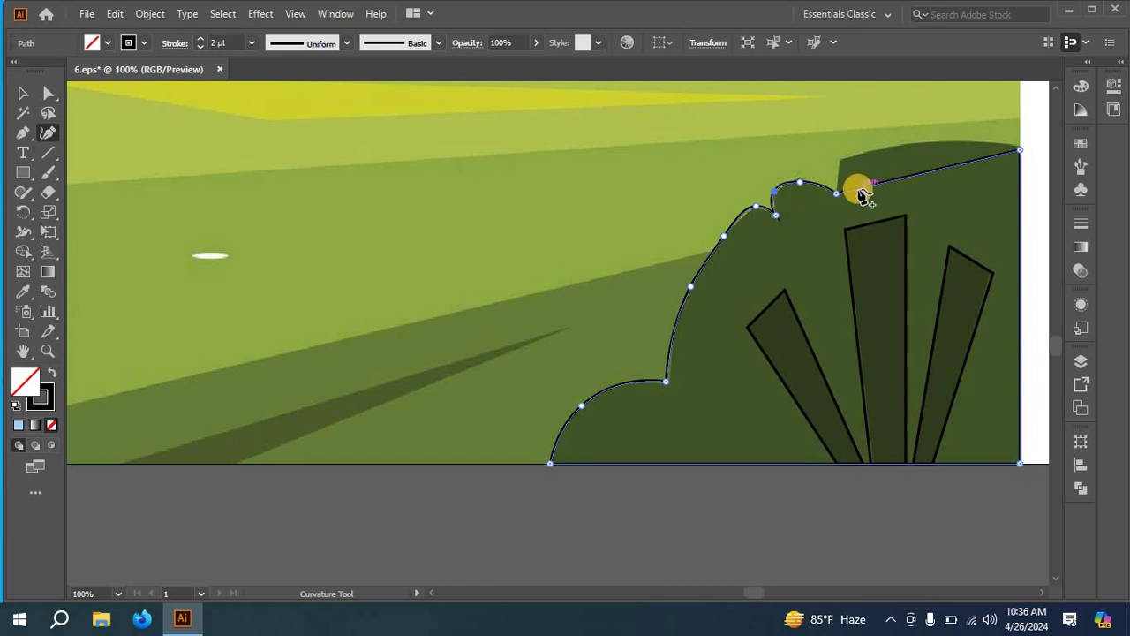
click(841, 163)
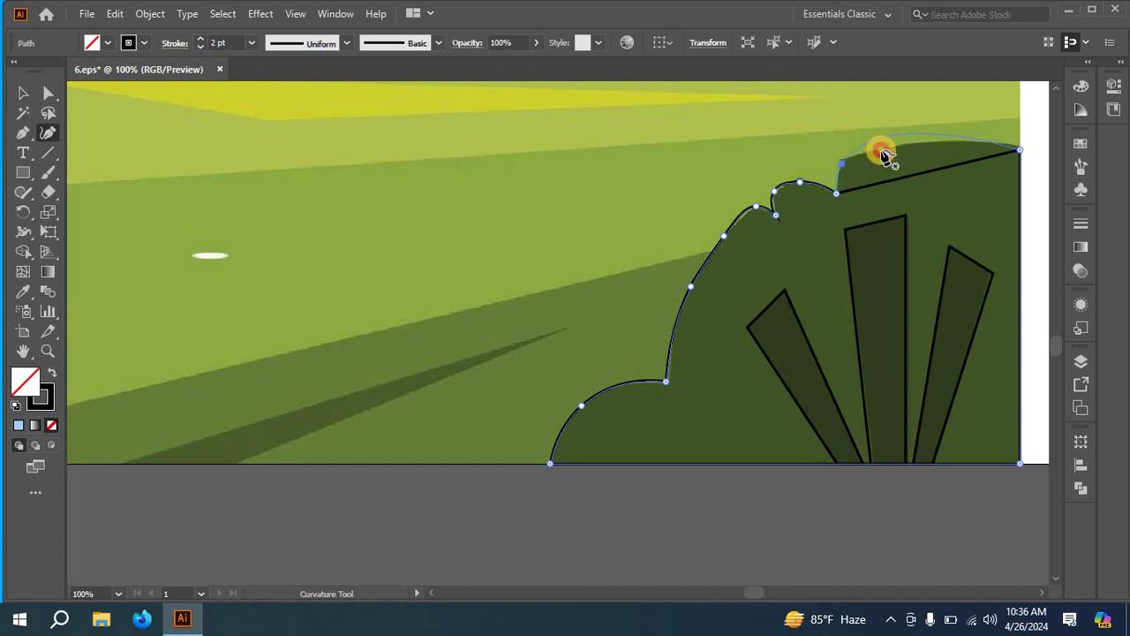
drag(885, 155, 919, 141)
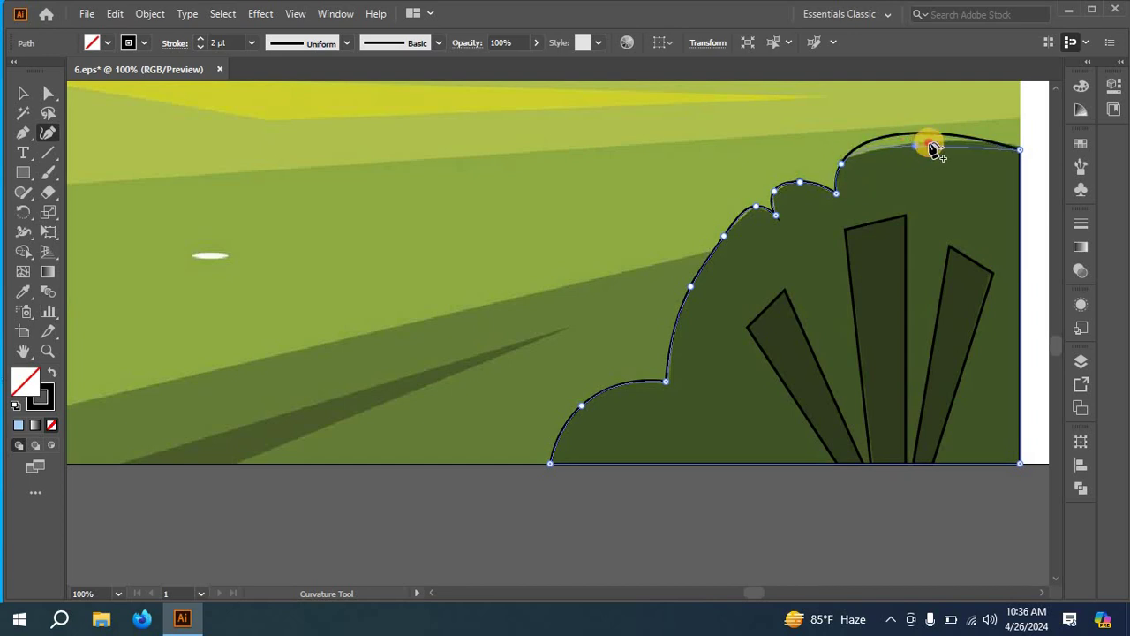
click(952, 141)
drag(875, 146, 878, 157)
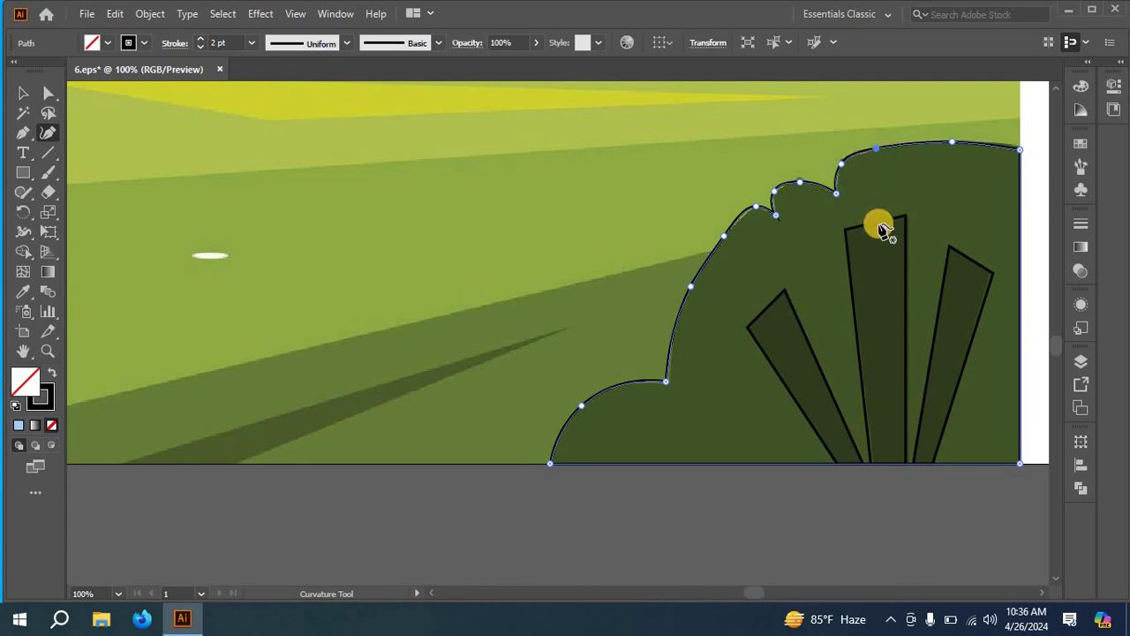
- Add a curvature point on the bush outline's left shoulder, just below its peak, and fit it to the image edge
scroll(983, 174, down, 1)
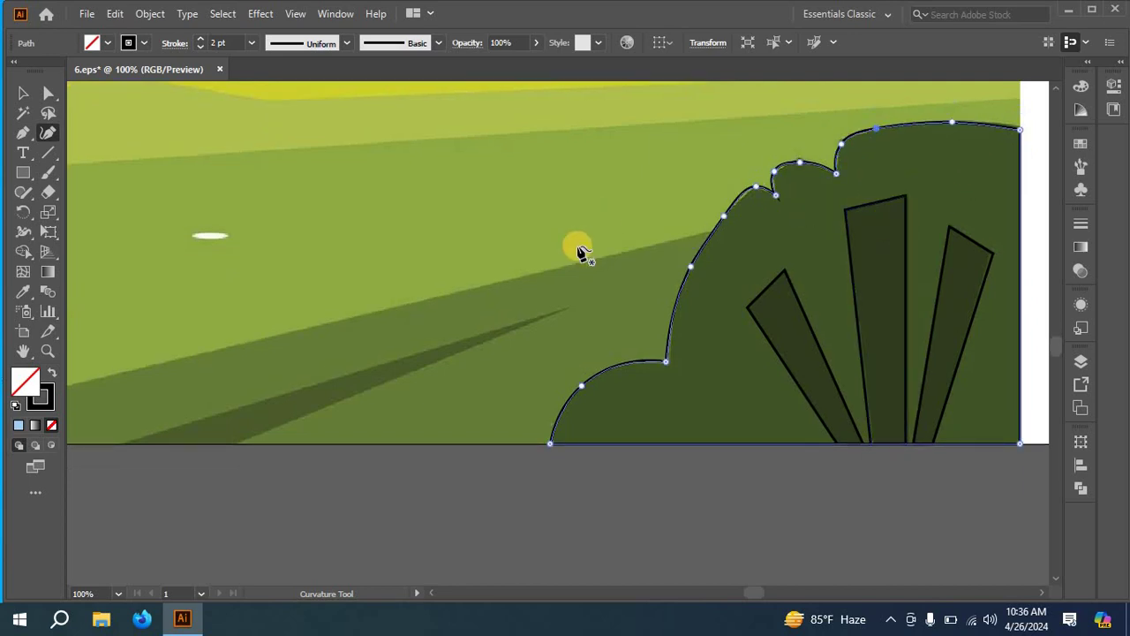
scroll(579, 251, up, 3)
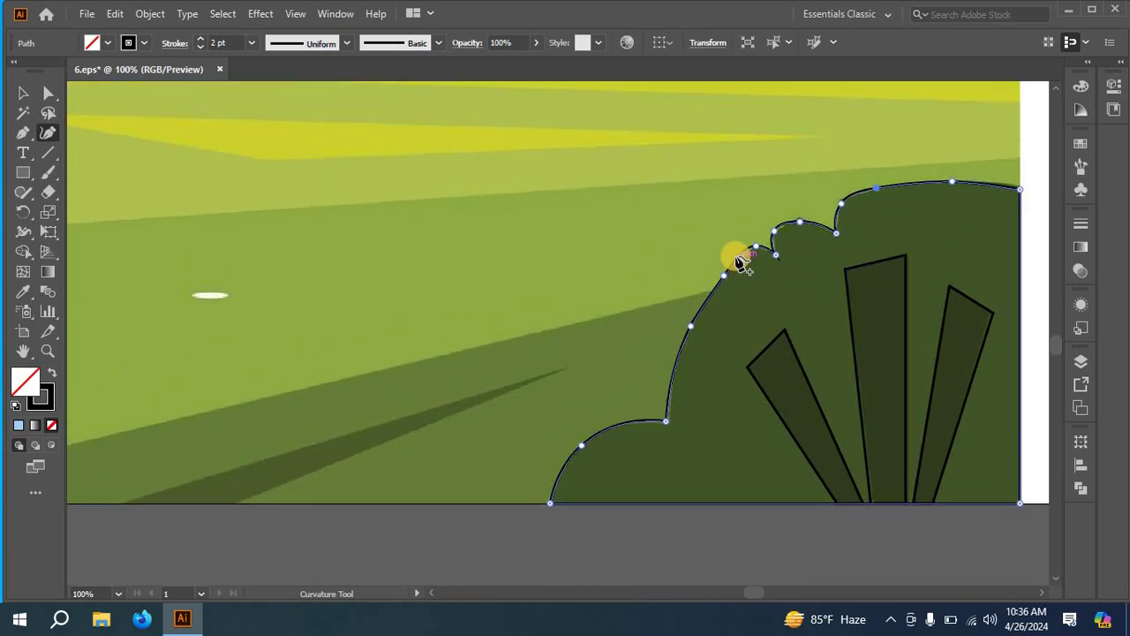
mouse_move(743, 257)
mouse_down()
mouse_move(744, 269)
mouse_move(738, 261)
mouse_up()
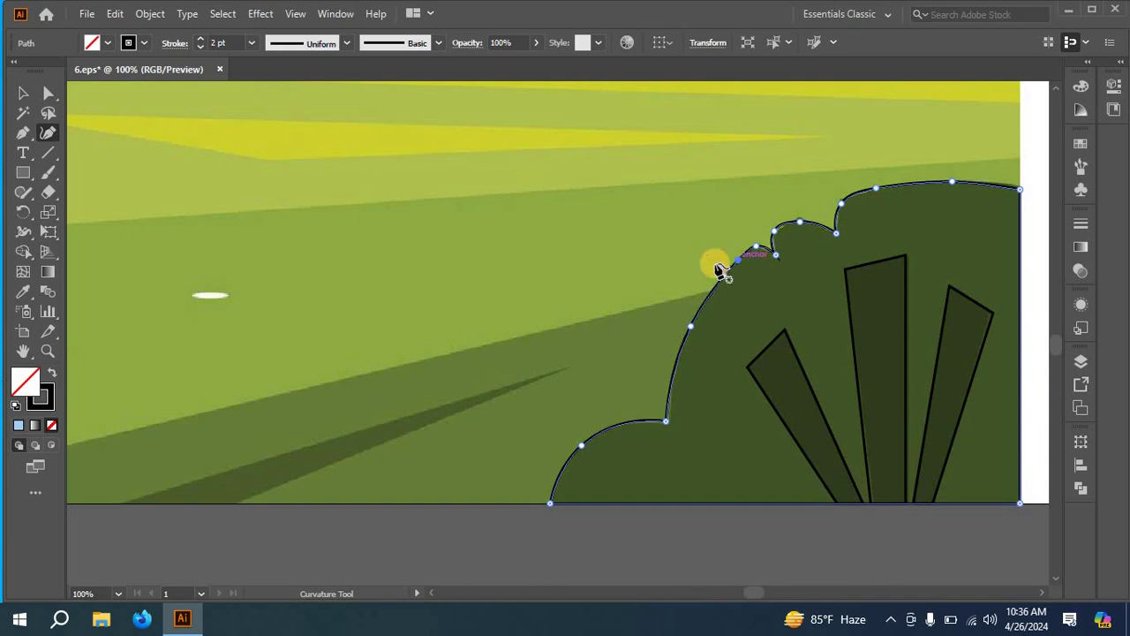
scroll(642, 263, down, 2)
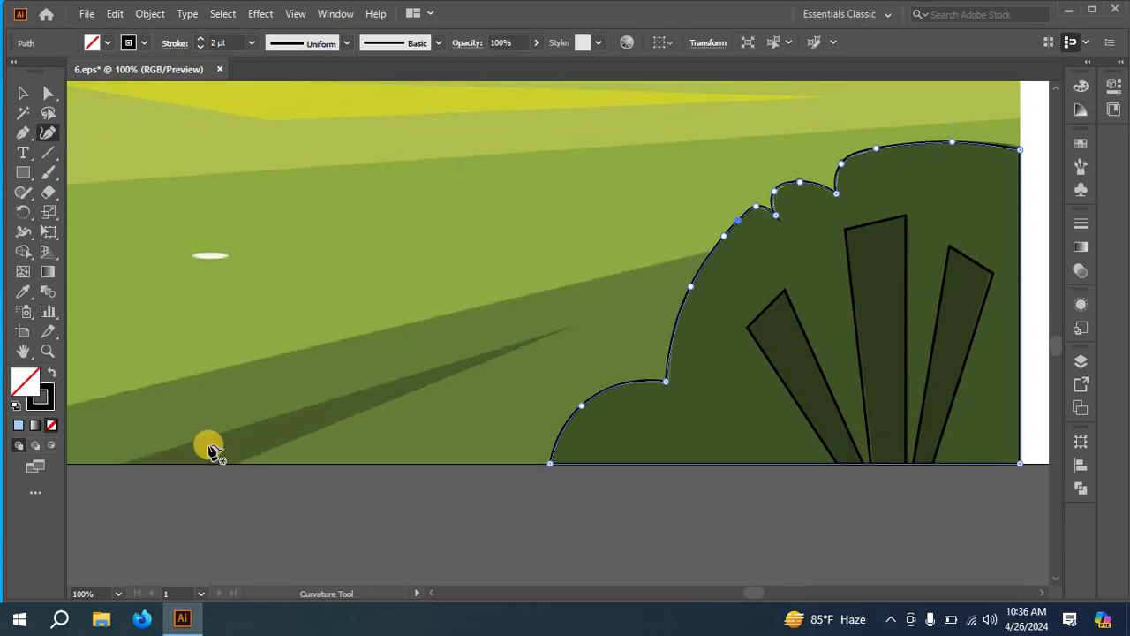
- Trace the narrow dark green streak left of the bush as a closed three-point path with the Pen tool
click(24, 133)
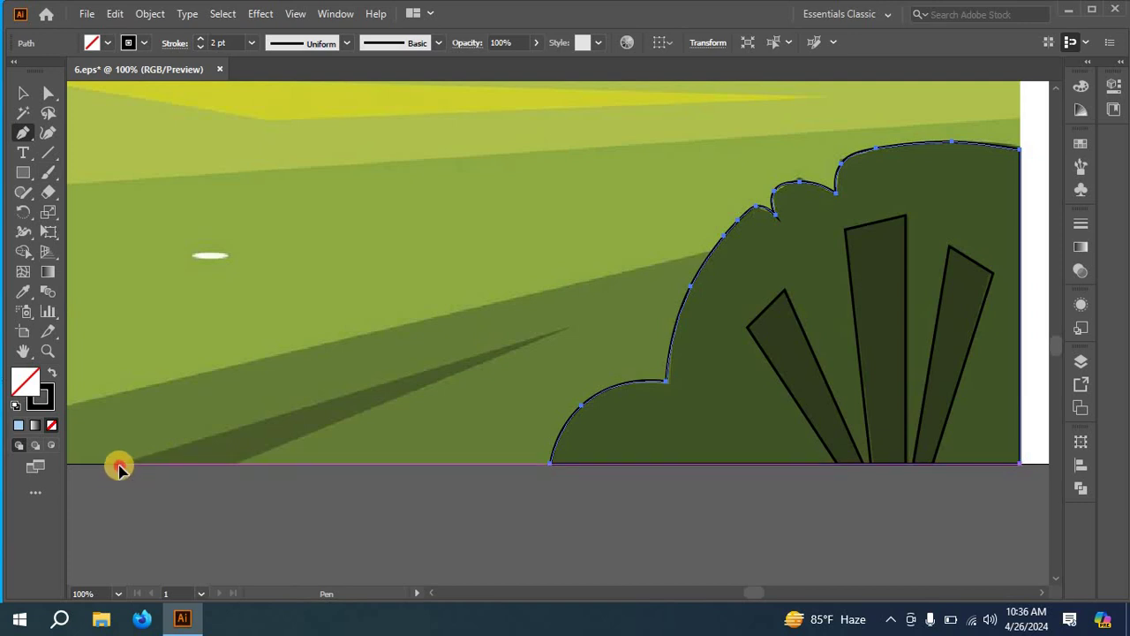
click(118, 463)
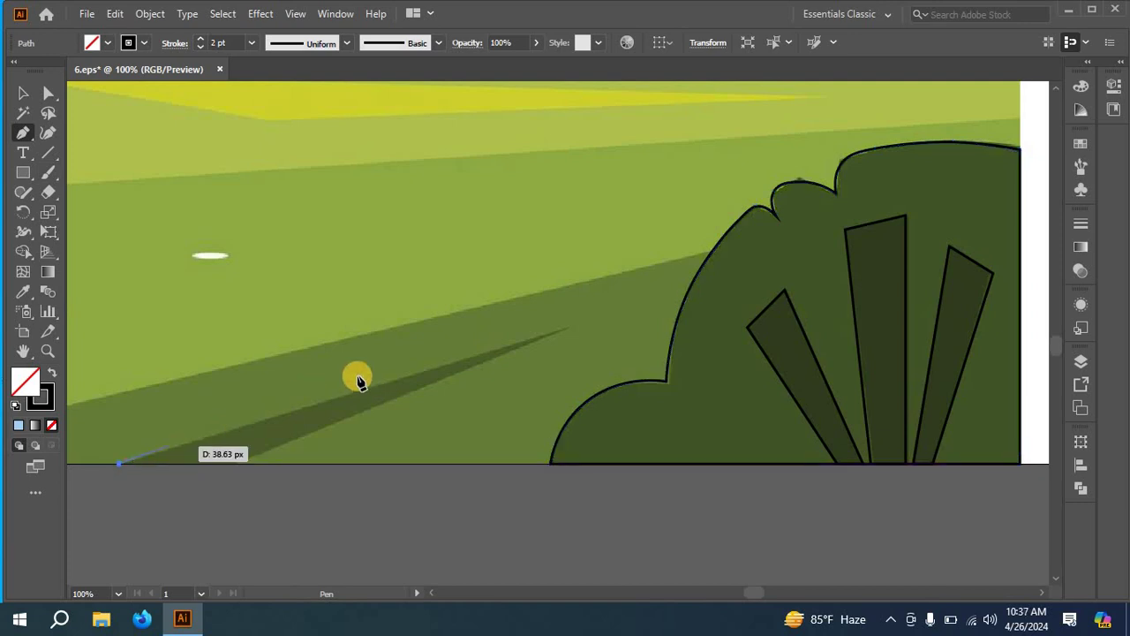
click(565, 330)
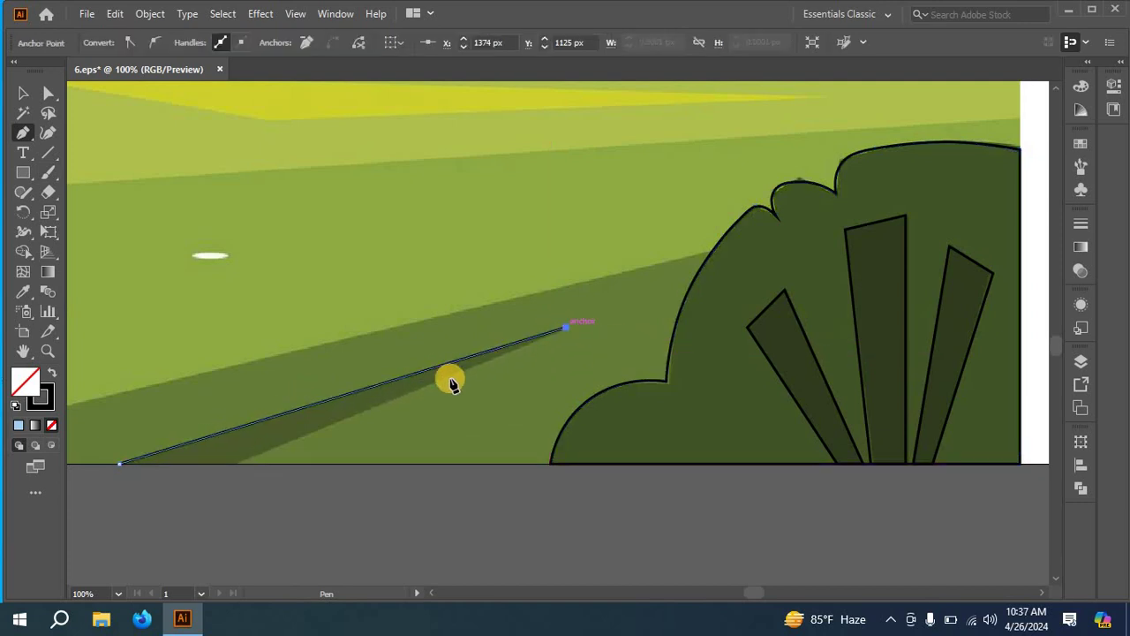
click(239, 464)
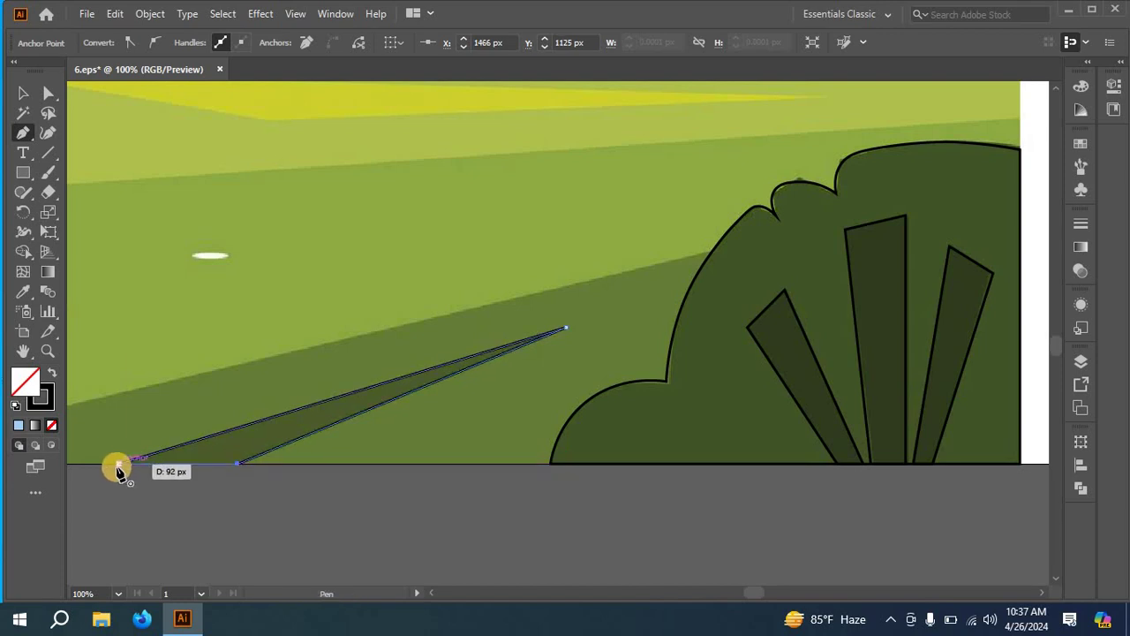
click(119, 464)
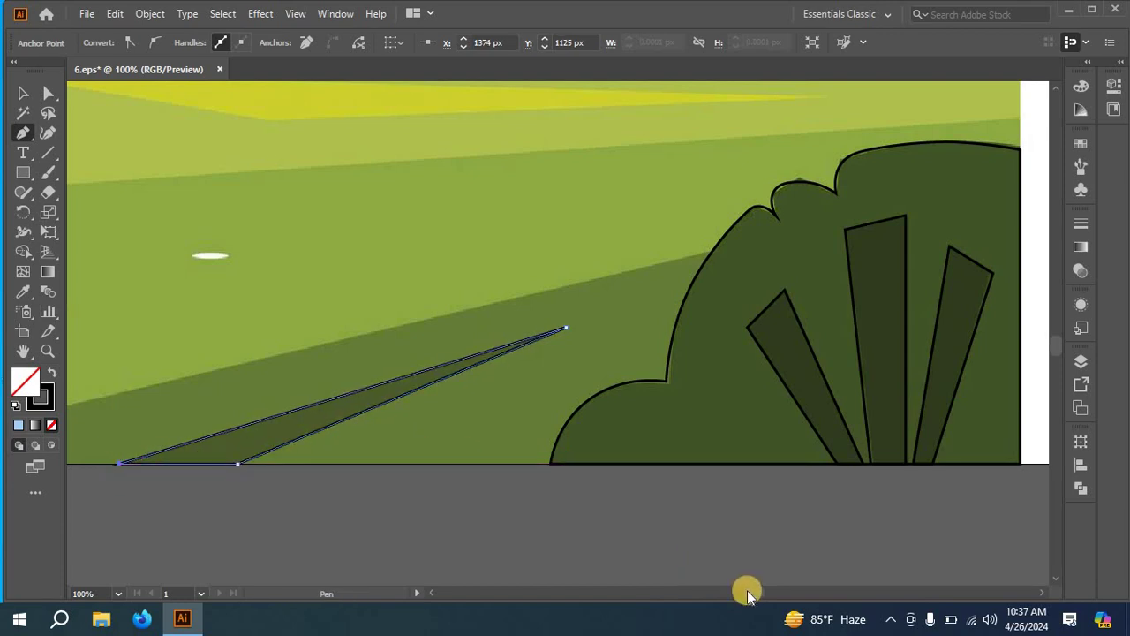
- Trace the dark green slope running behind the bush to the image's right and bottom edges as a closed four-point Pen path
drag(747, 591, 734, 585)
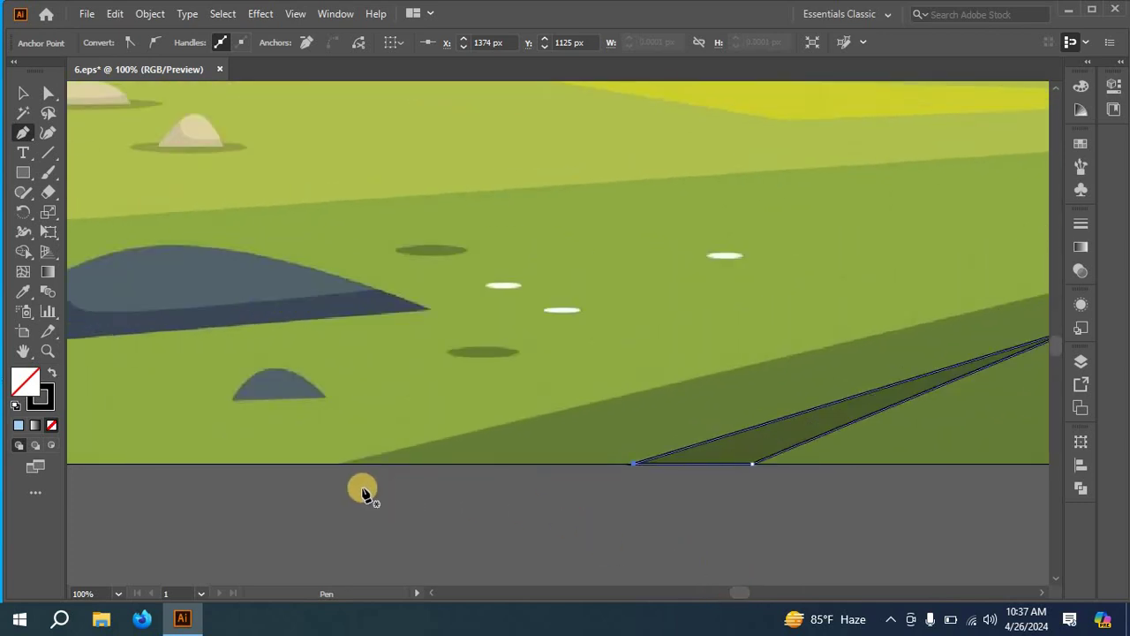
click(339, 465)
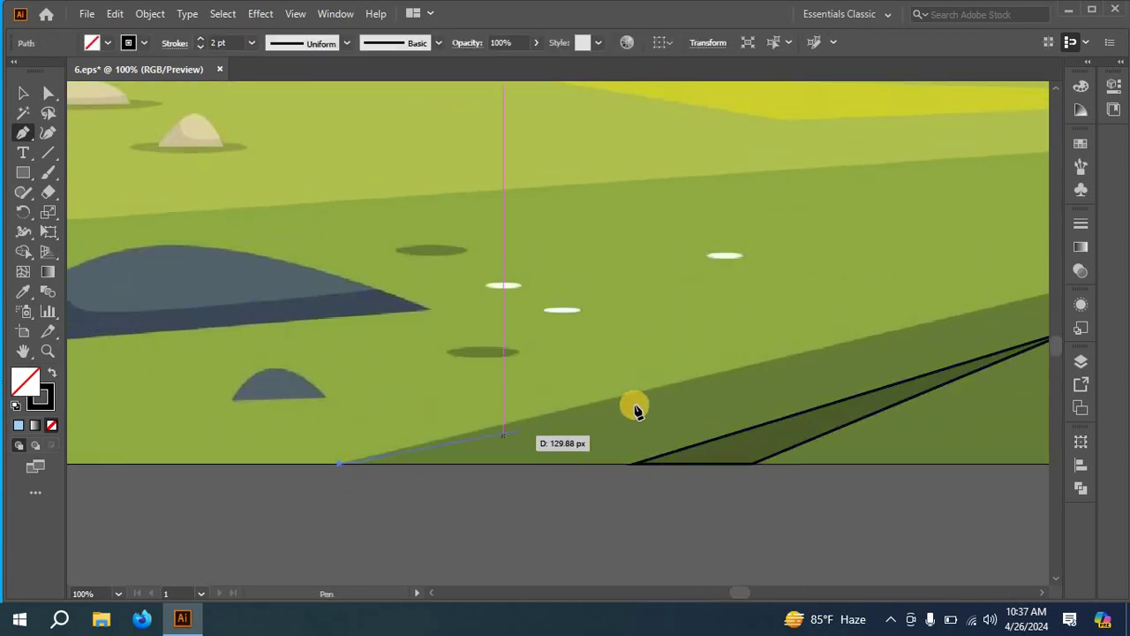
mouse_move(740, 590)
mouse_down()
mouse_move(756, 585)
mouse_move(742, 581)
mouse_up()
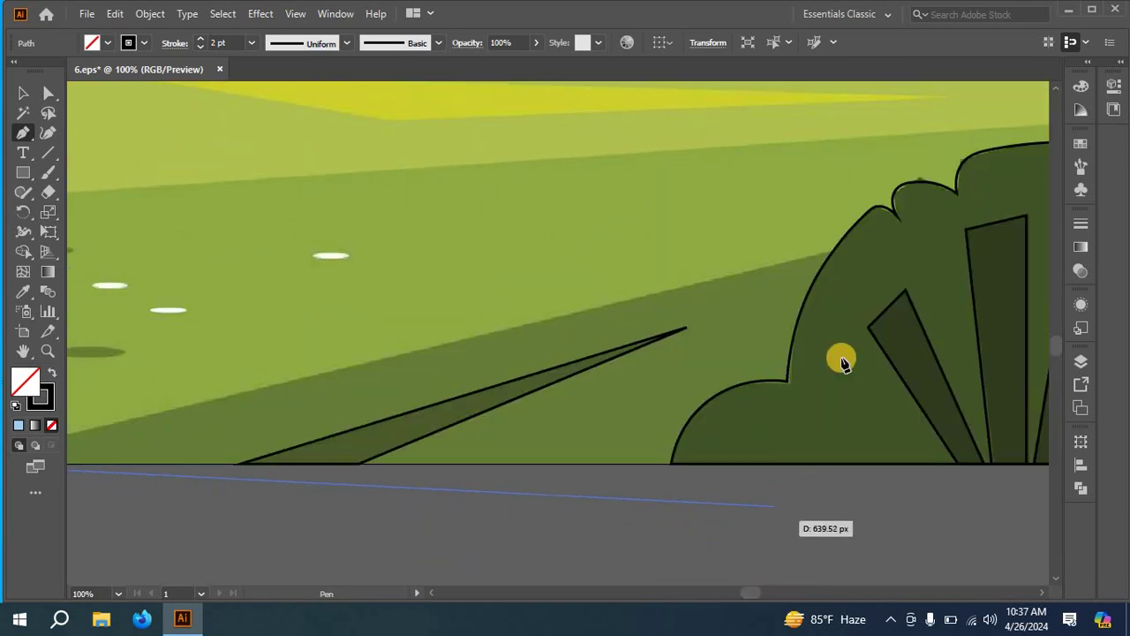
click(832, 255)
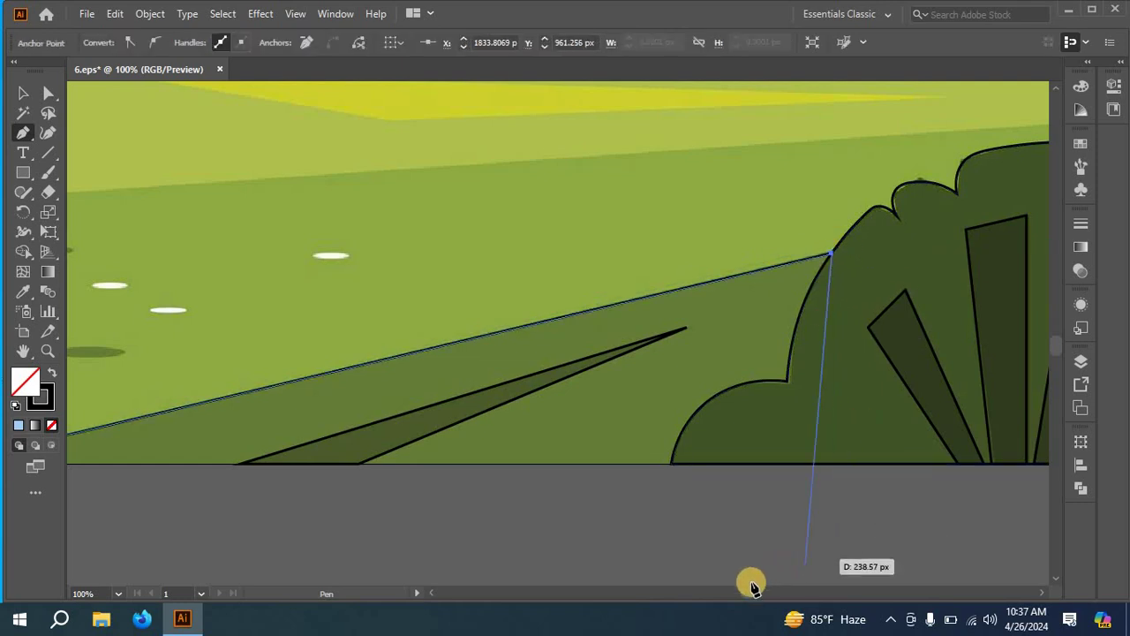
scroll(757, 596, right, 5)
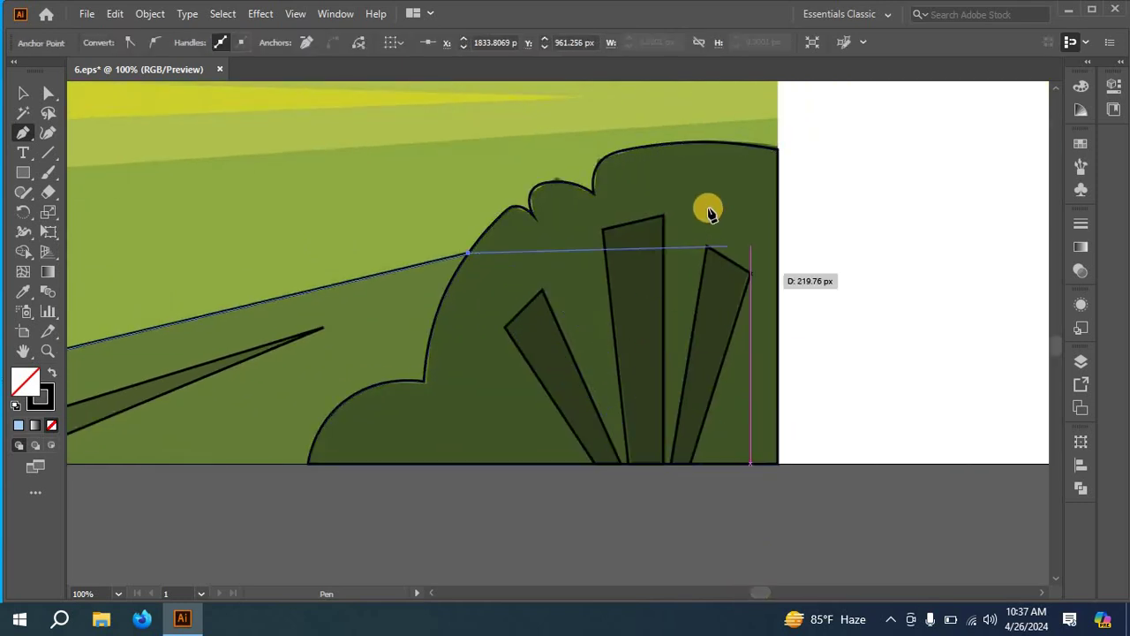
click(778, 159)
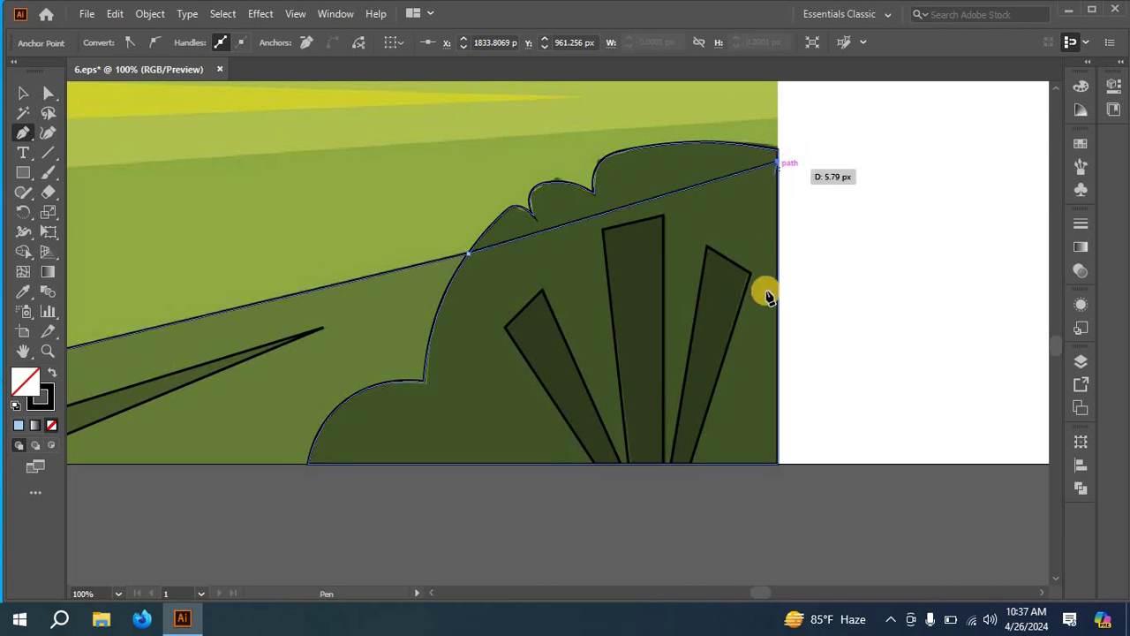
click(777, 463)
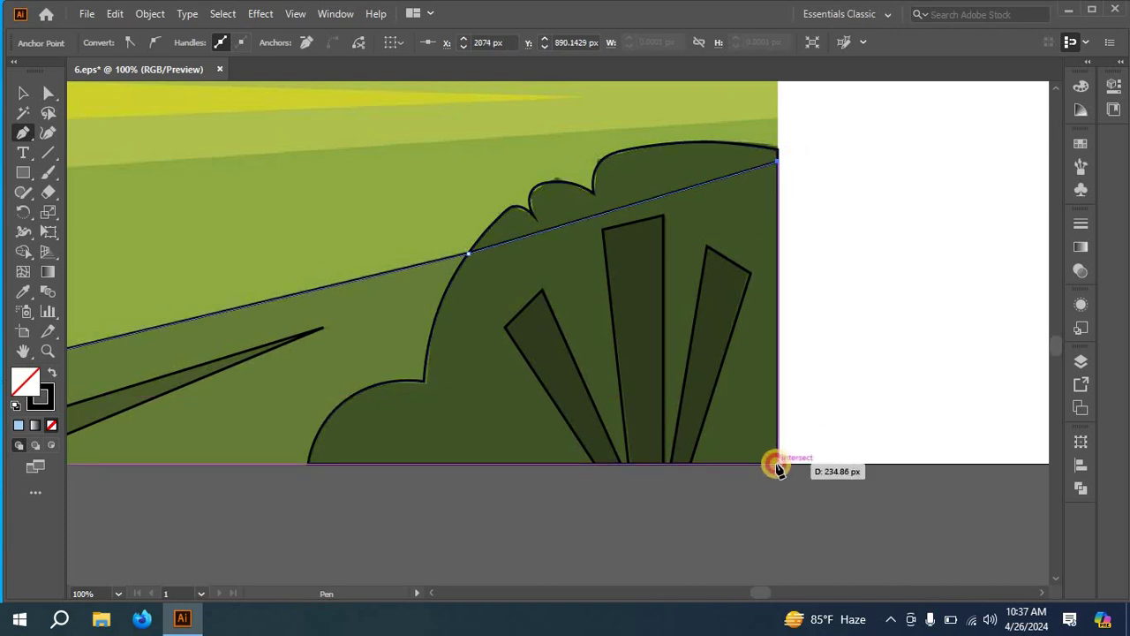
scroll(762, 594, left, 8)
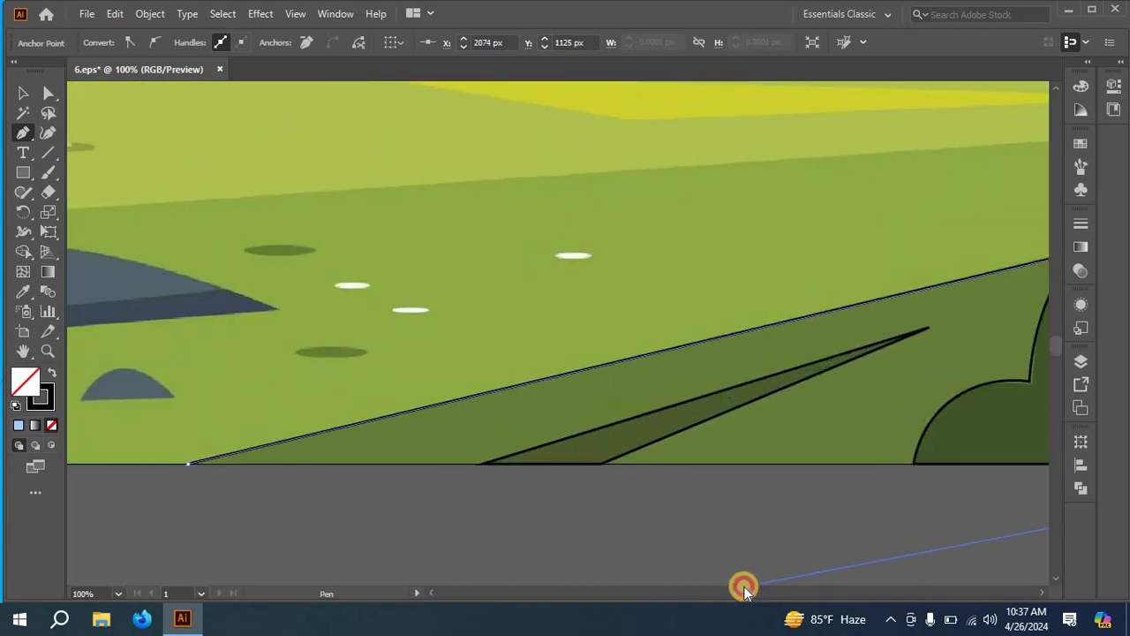
click(188, 464)
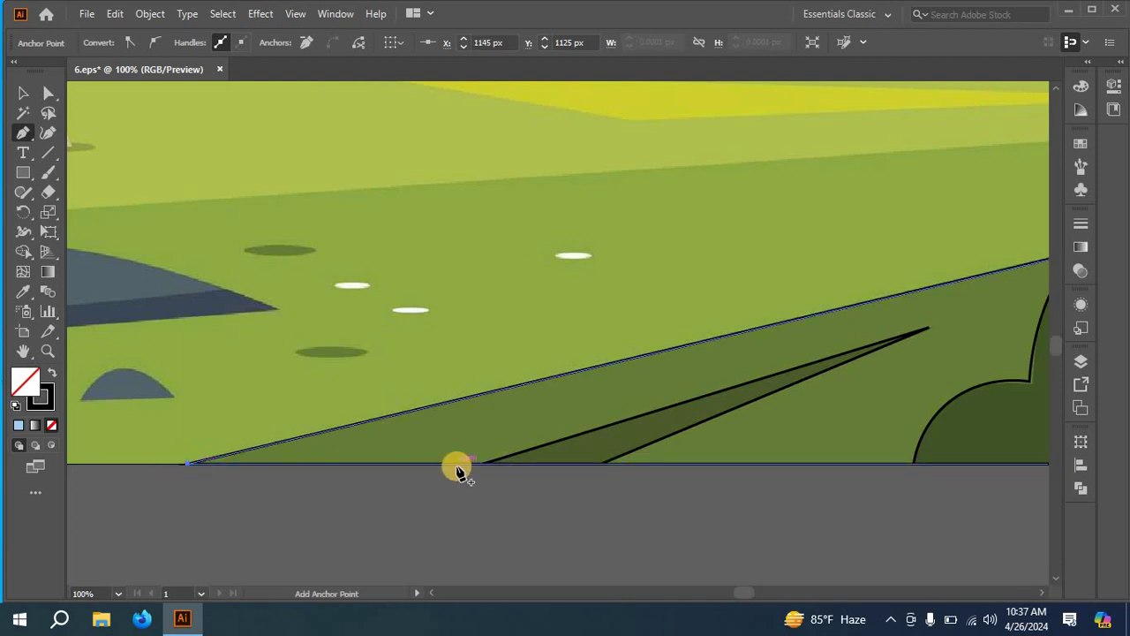
- Trace the mid-green foreground meadow across the full image width down to the bottom edge as a closed four-point Pen path
scroll(457, 471, down, 1)
scroll(457, 471, down, 1)
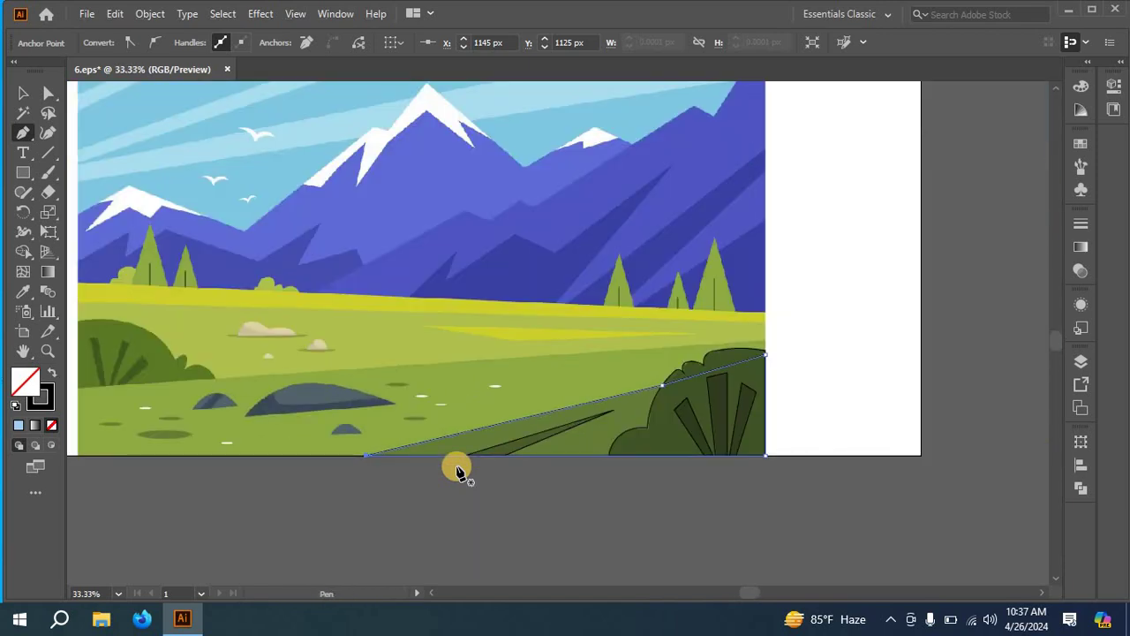
scroll(456, 470, up, 1)
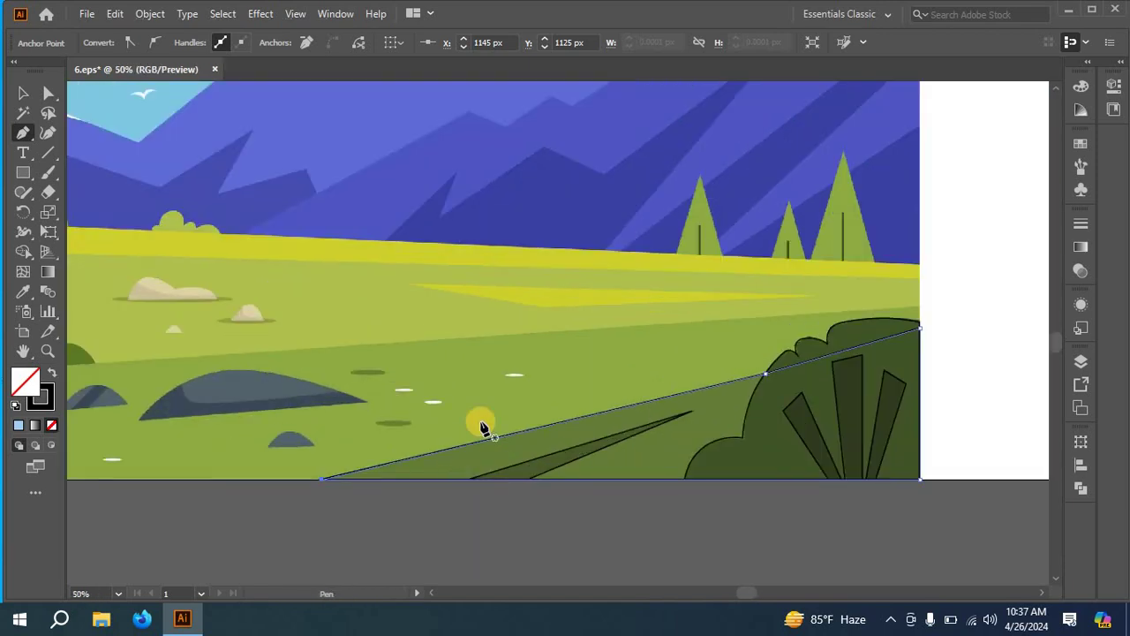
click(919, 307)
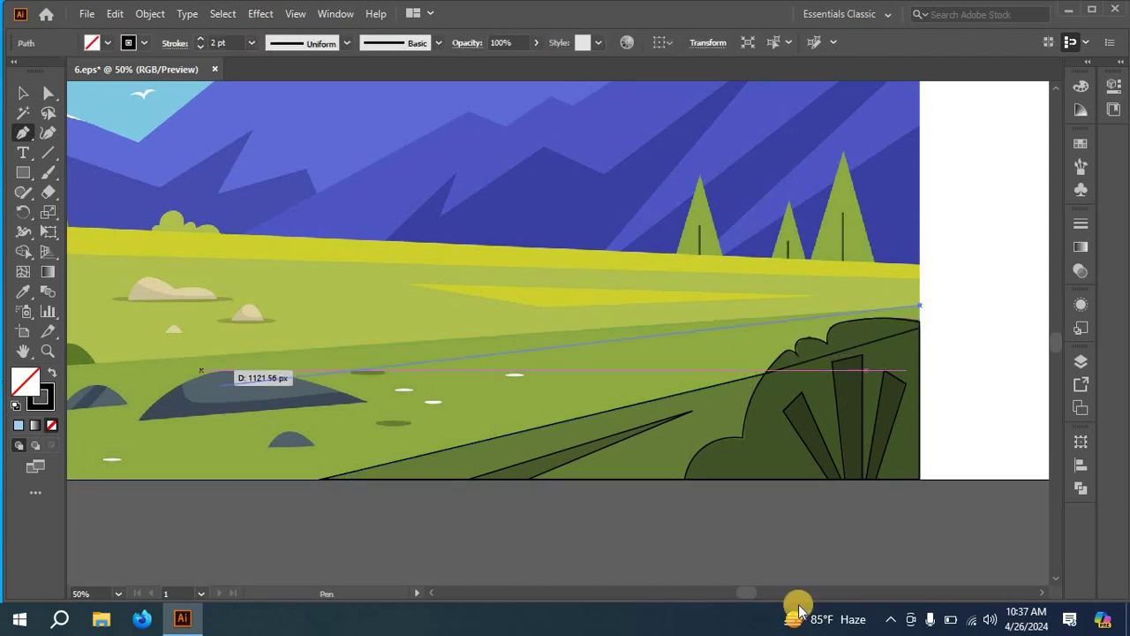
click(738, 590)
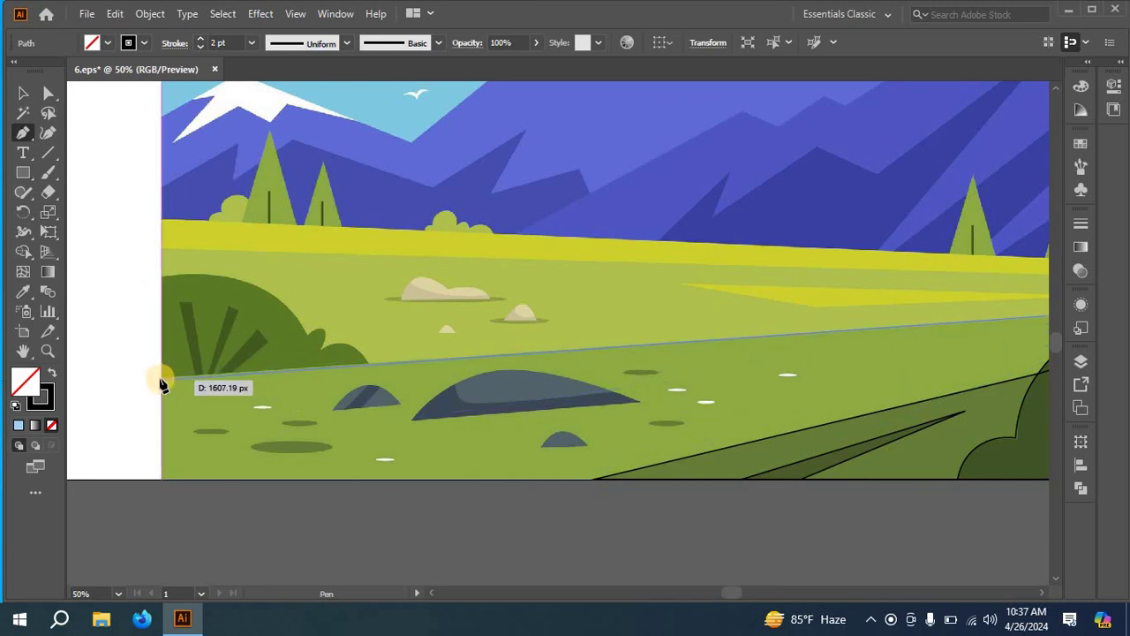
click(160, 380)
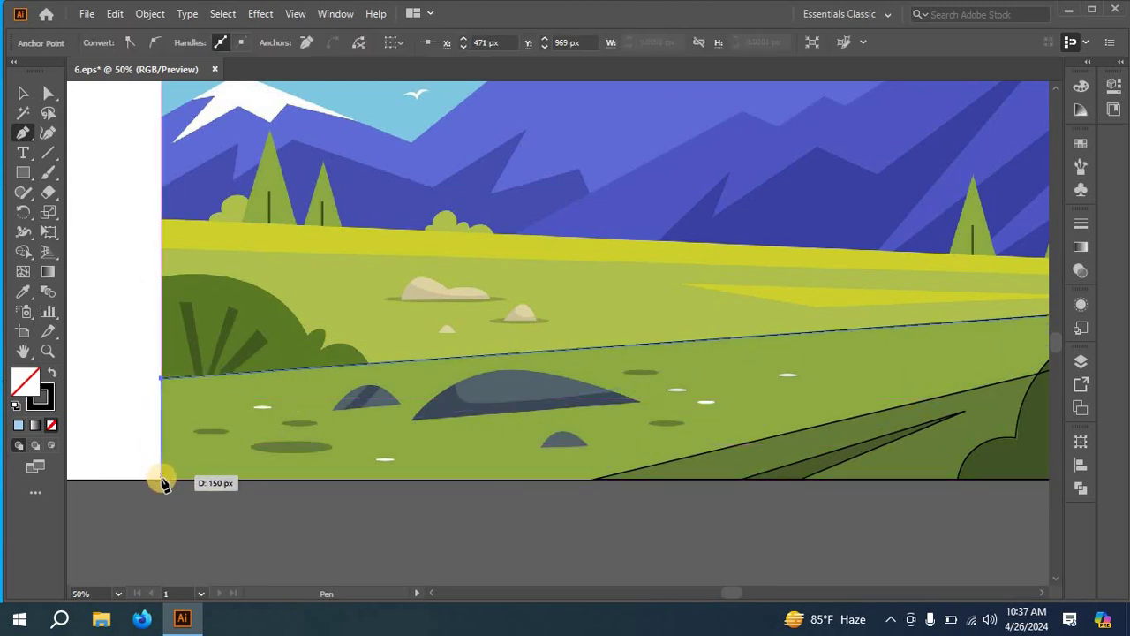
click(161, 480)
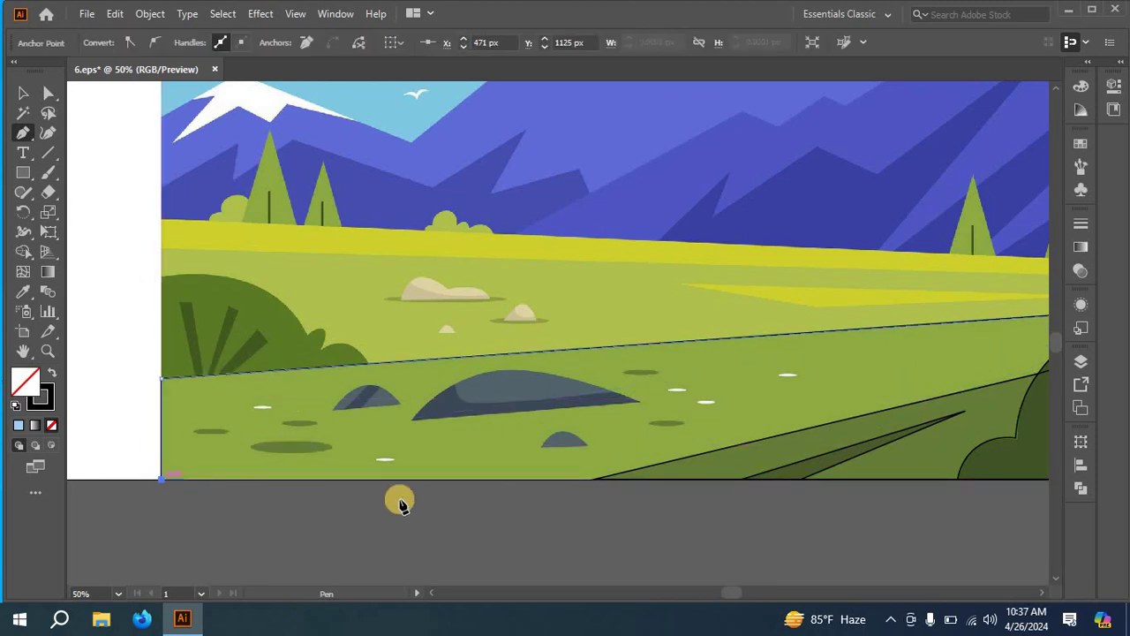
click(741, 592)
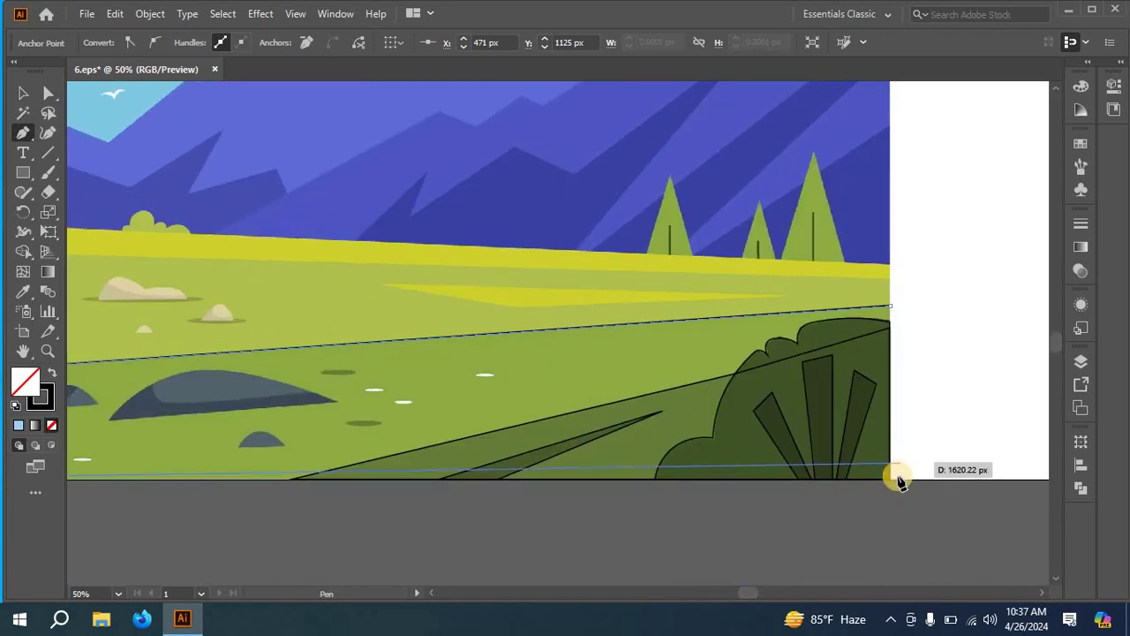
click(889, 480)
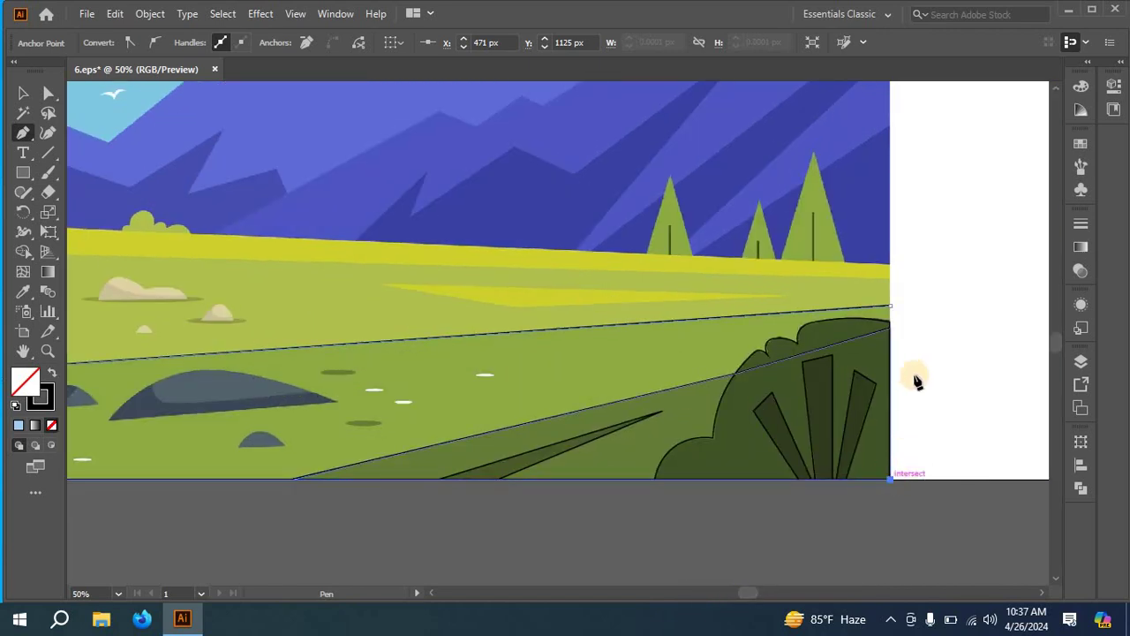
click(891, 309)
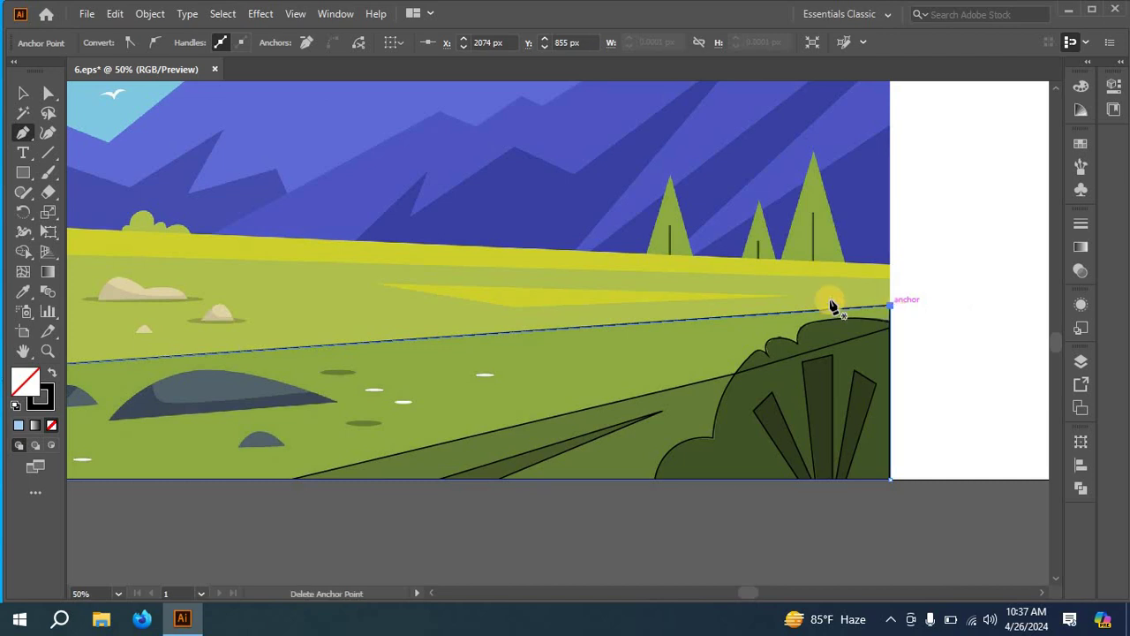
- Trace the thin yellow patch in the light green field as a closed three-point Pen path
click(783, 294)
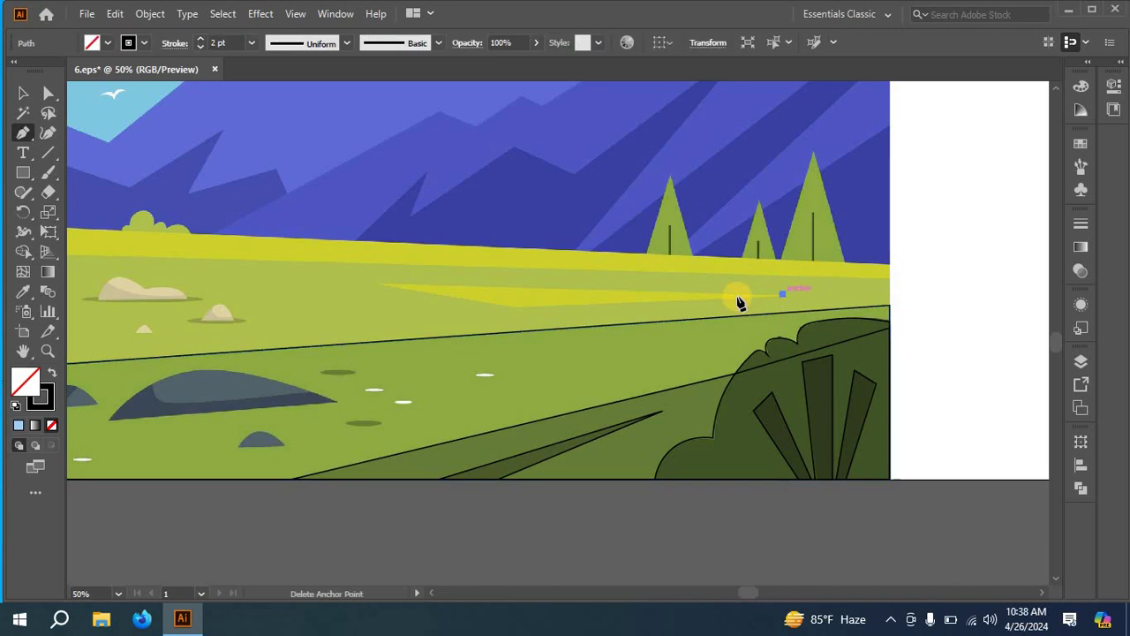
click(511, 306)
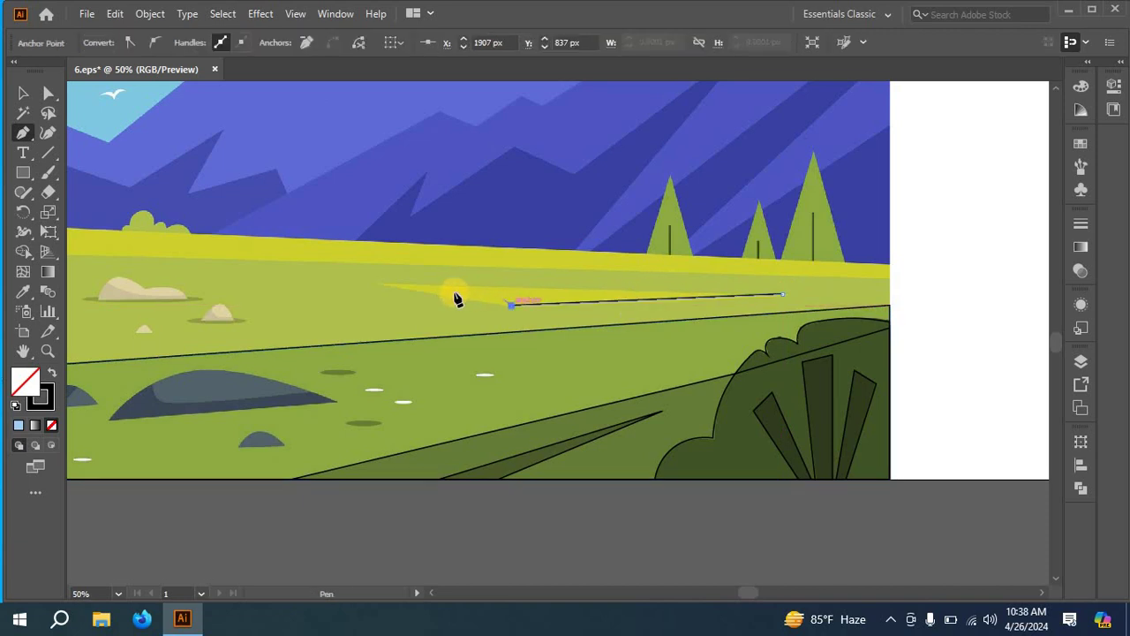
click(380, 286)
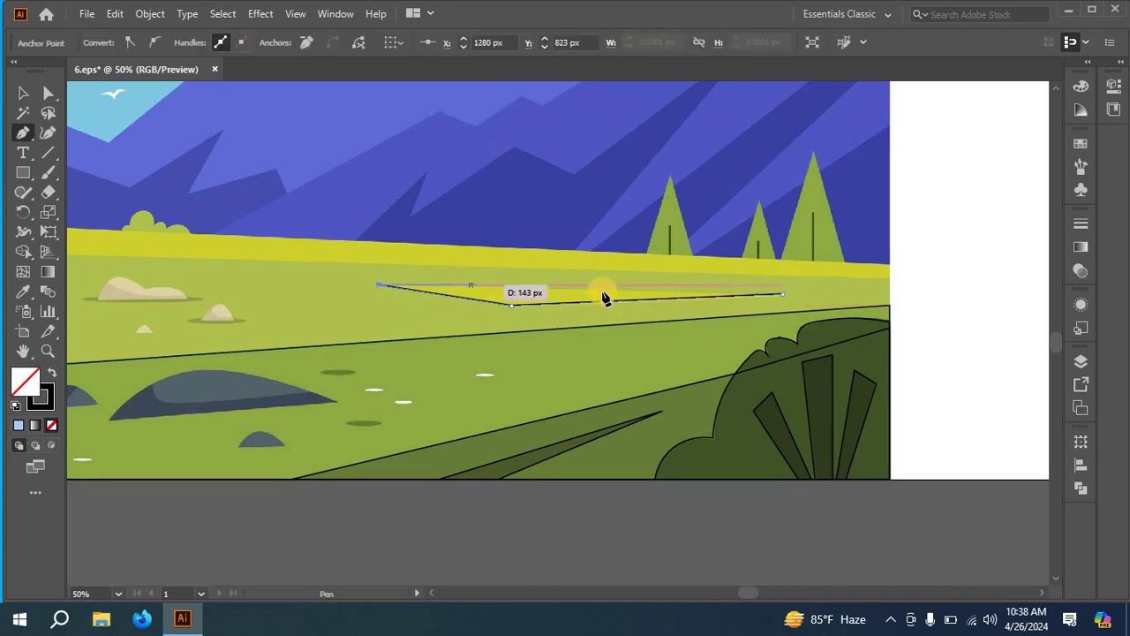
click(783, 294)
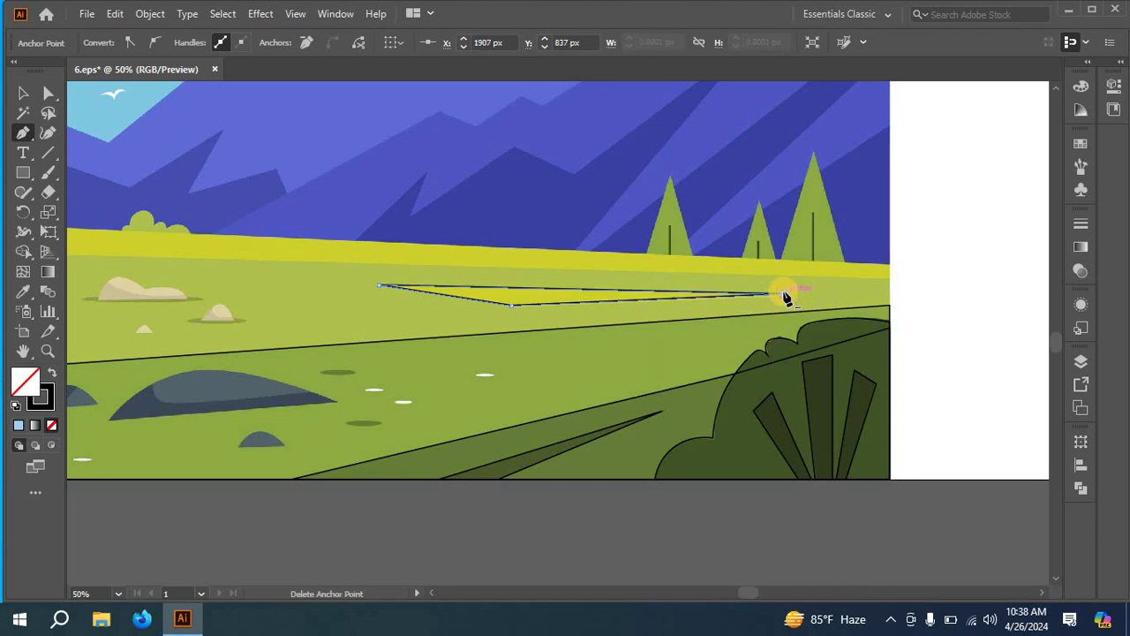
- Trace the light green field between the yellow strip and the foreground meadow as a closed four-point path spanning the image width
scroll(785, 295, down, 1)
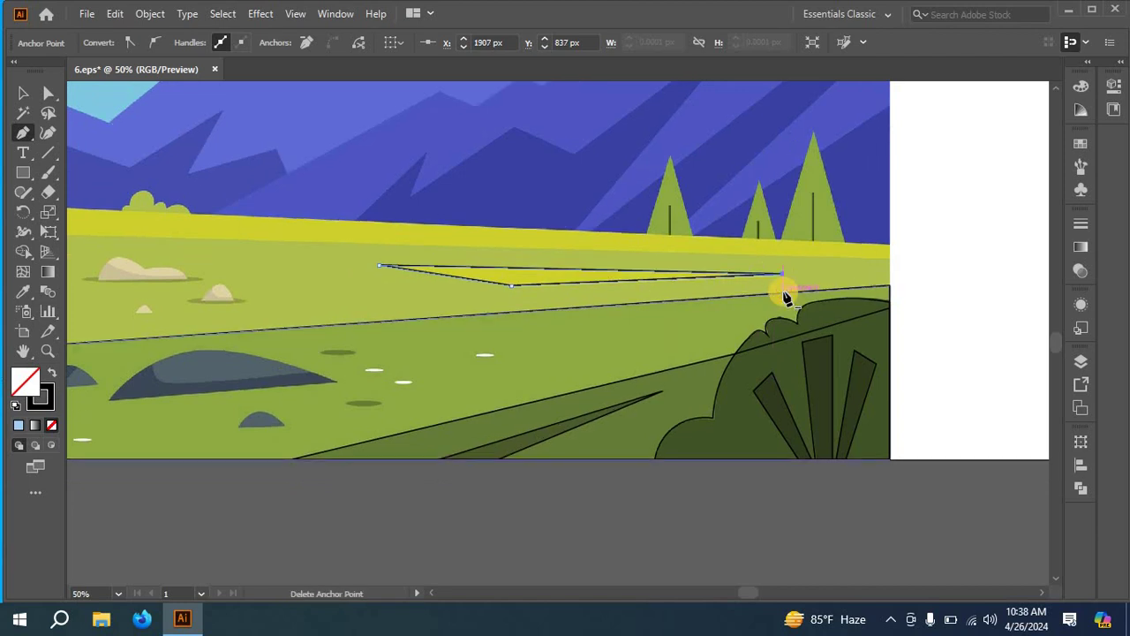
scroll(788, 296, up, 1)
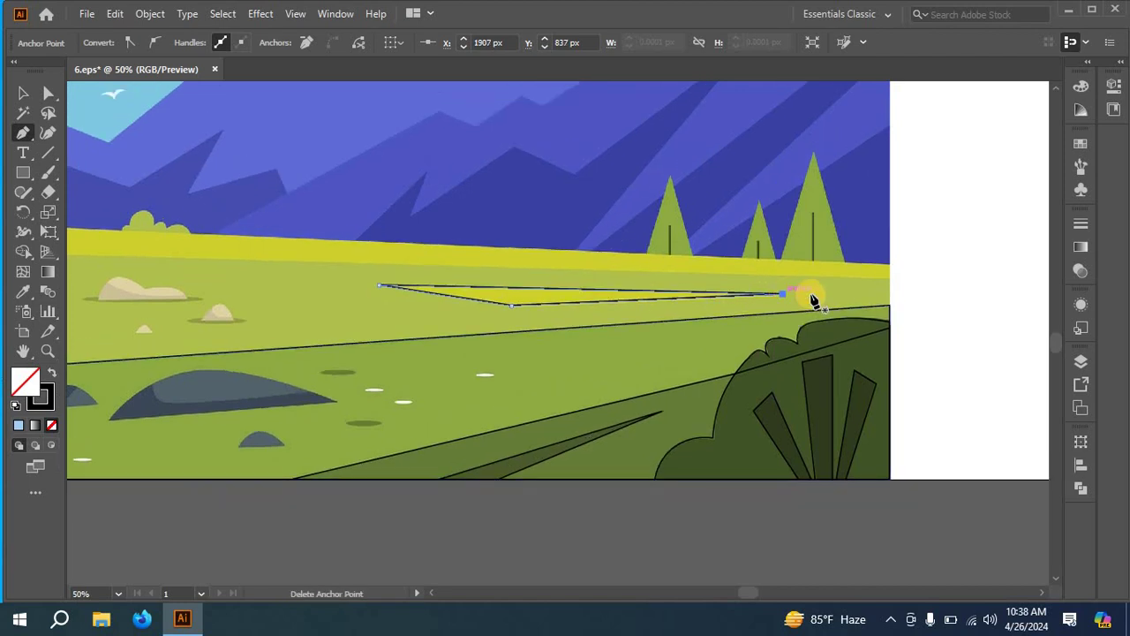
click(888, 280)
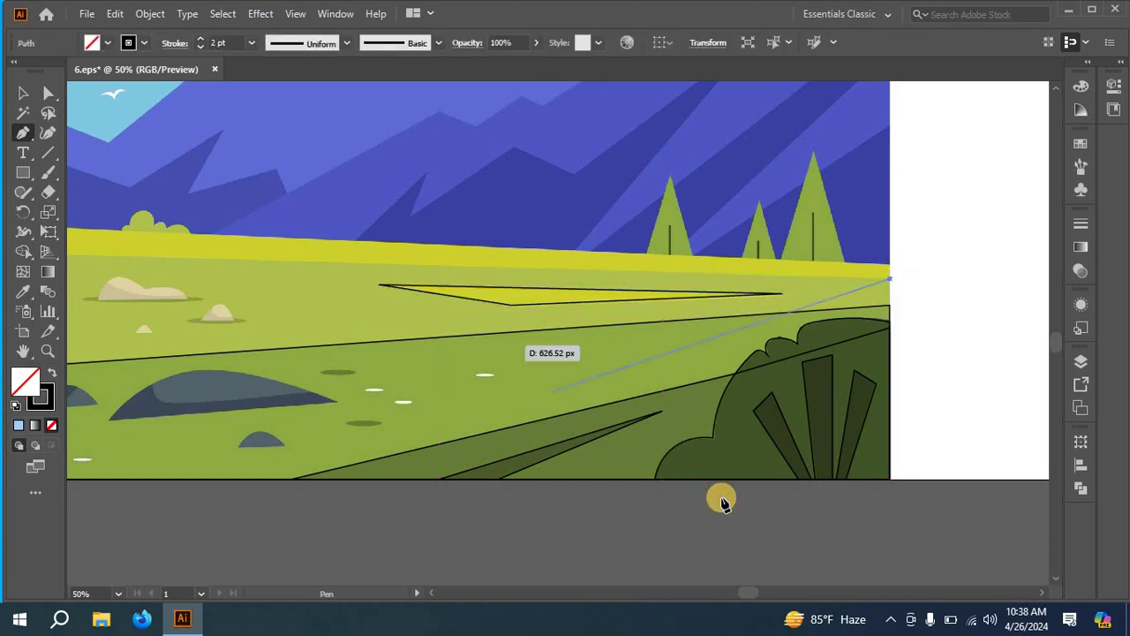
scroll(721, 588, left, 5)
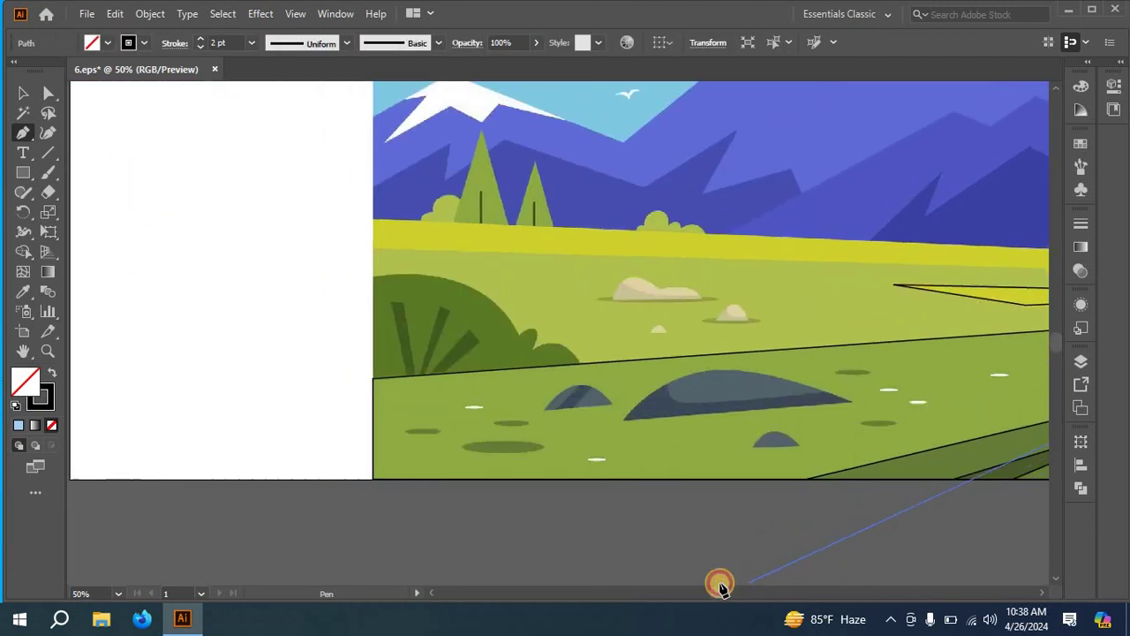
click(372, 253)
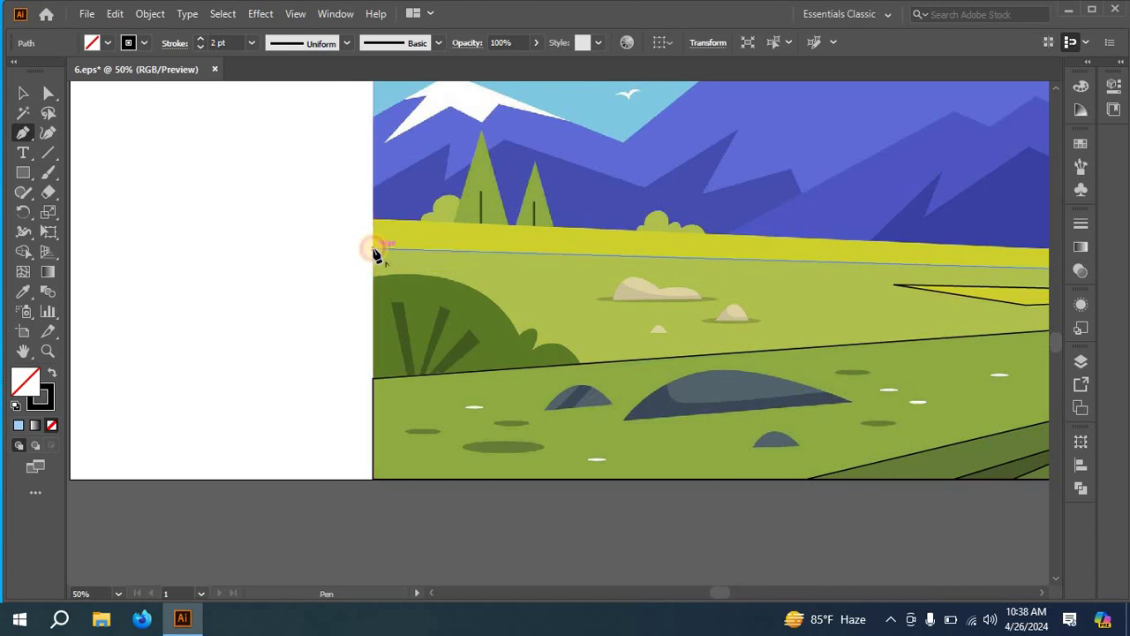
click(374, 379)
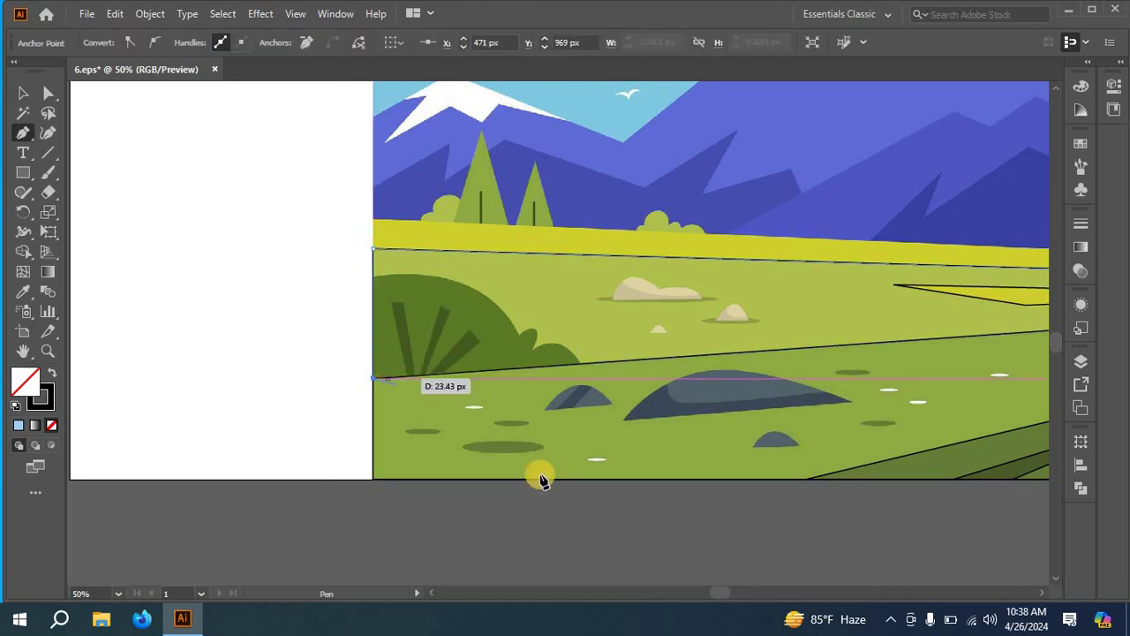
scroll(730, 591, right, 3)
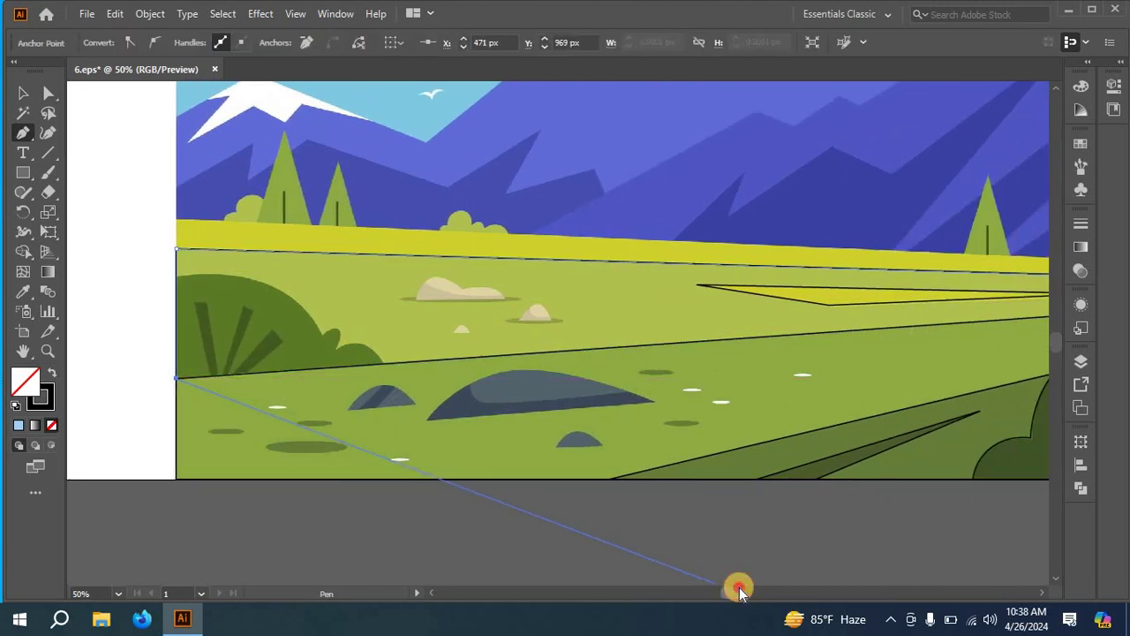
scroll(740, 592, right, 2)
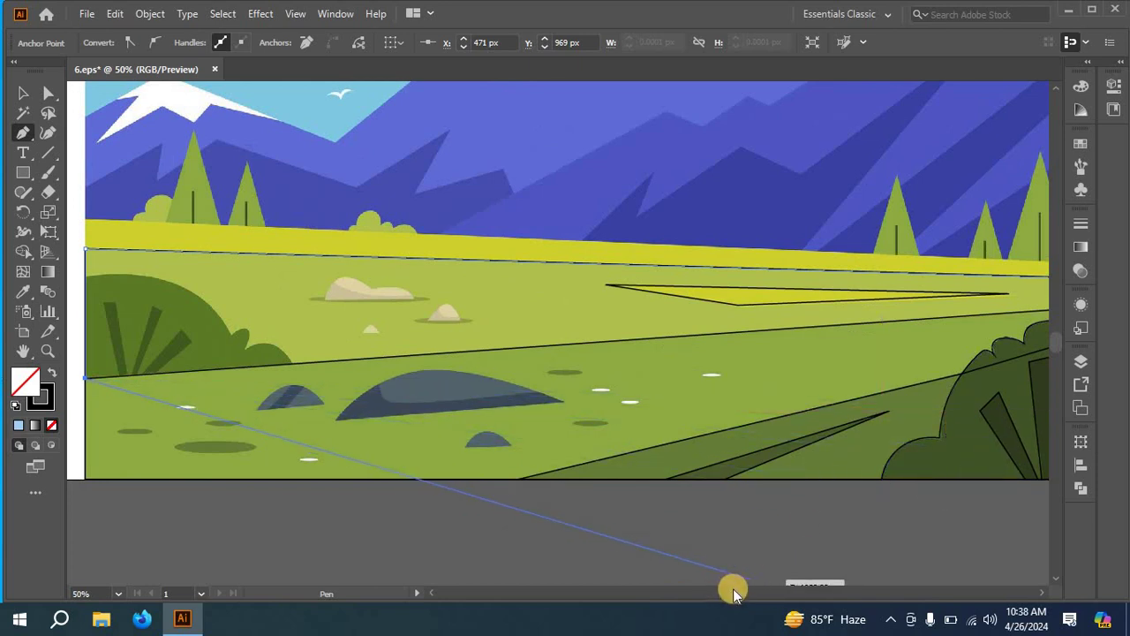
scroll(748, 588, right, 4)
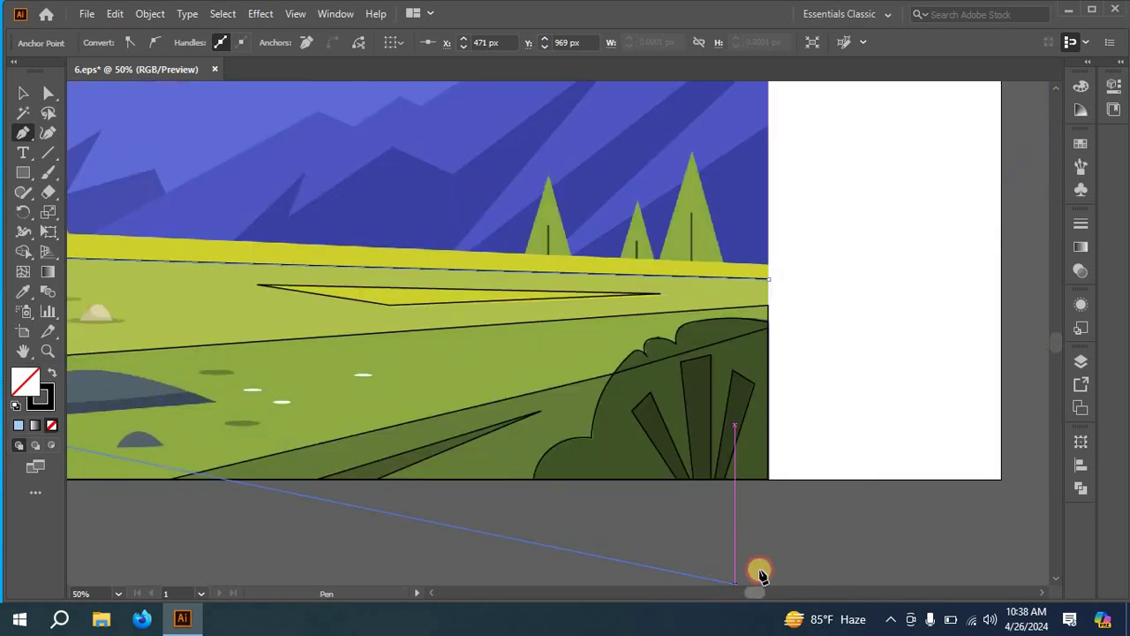
click(768, 309)
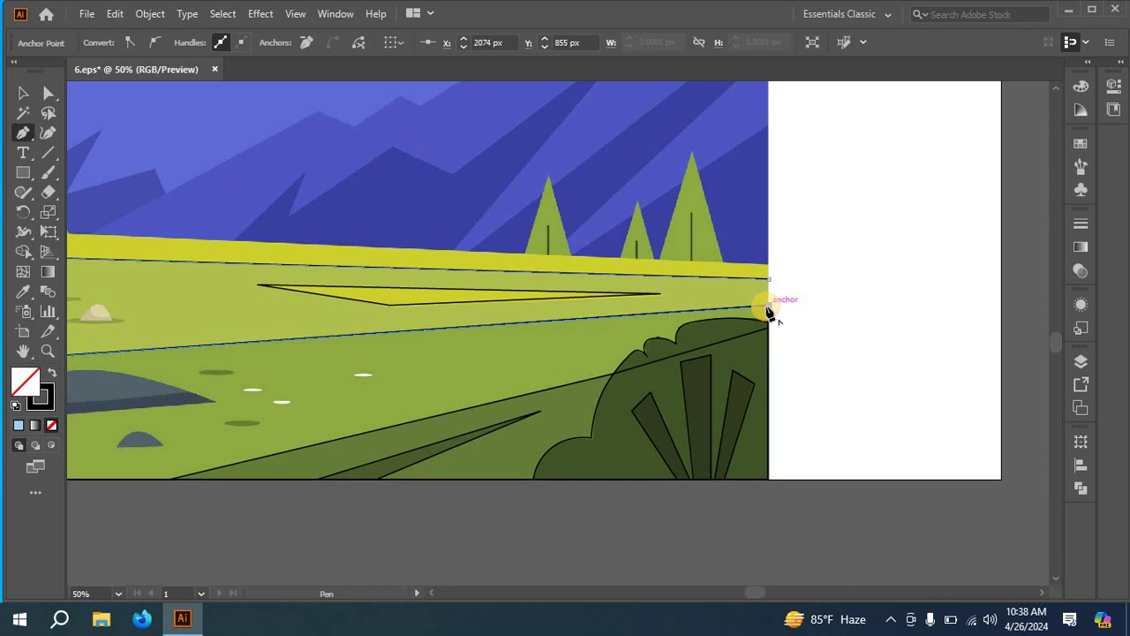
click(768, 279)
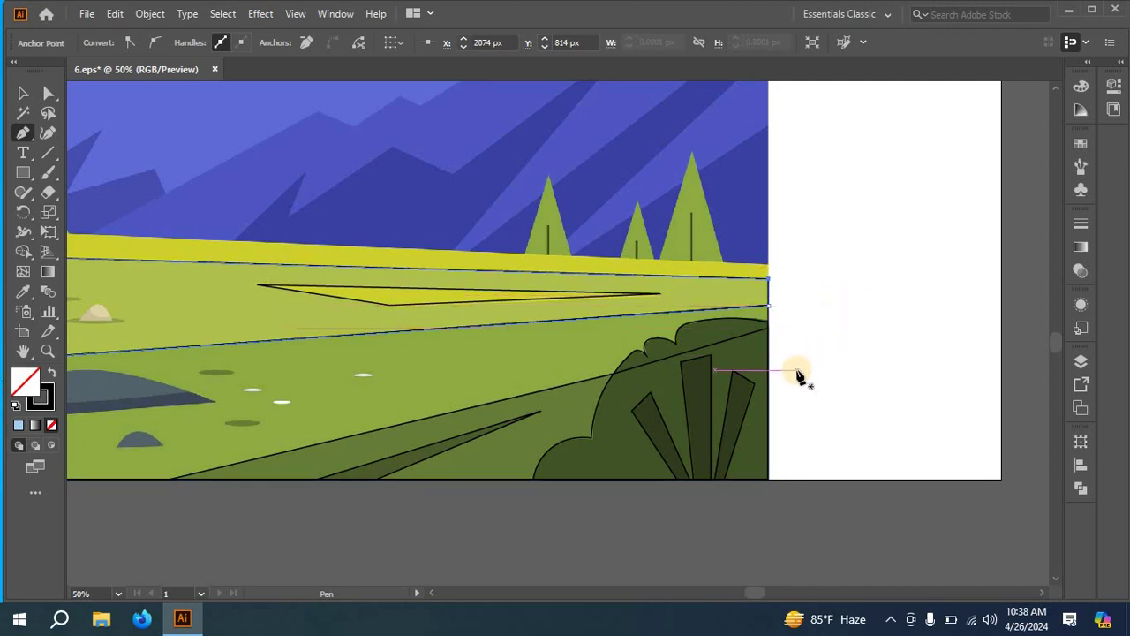
- Trace the small gray rock below the large one as a closed three-point Pen path and round its top with the Curvature tool
scroll(798, 371, down, 1)
drag(752, 591, 720, 589)
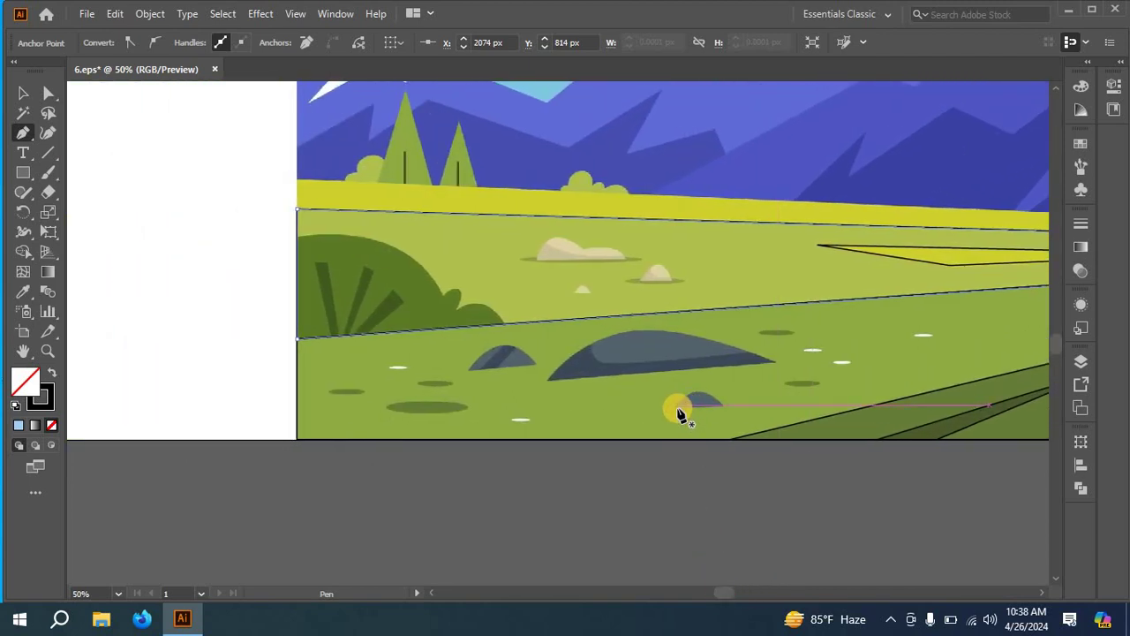
drag(680, 413, 720, 413)
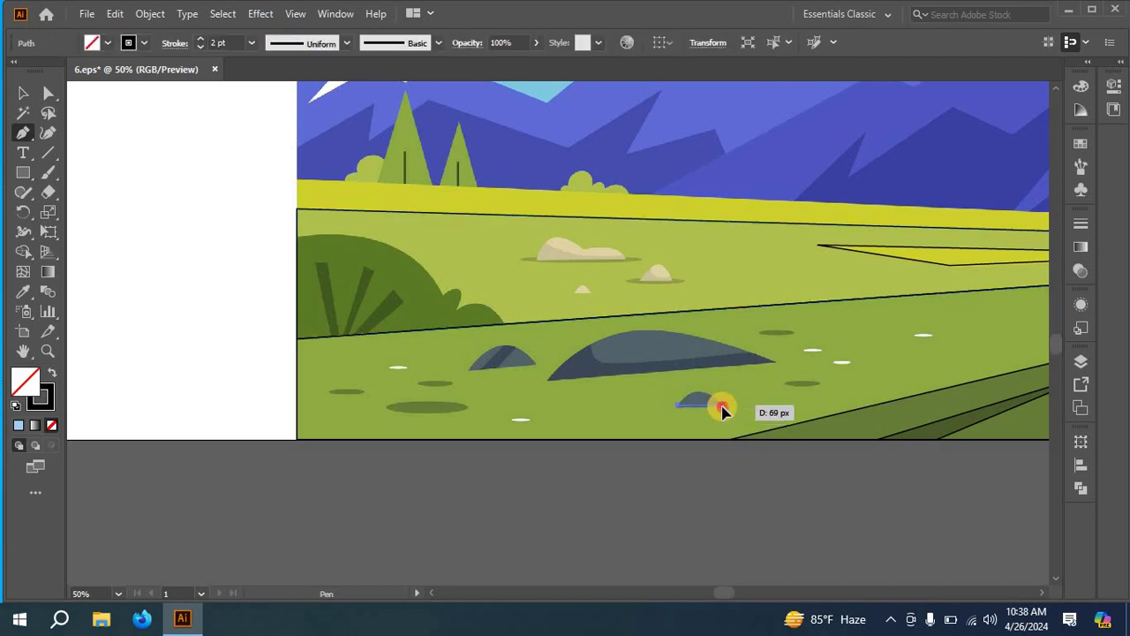
click(722, 407)
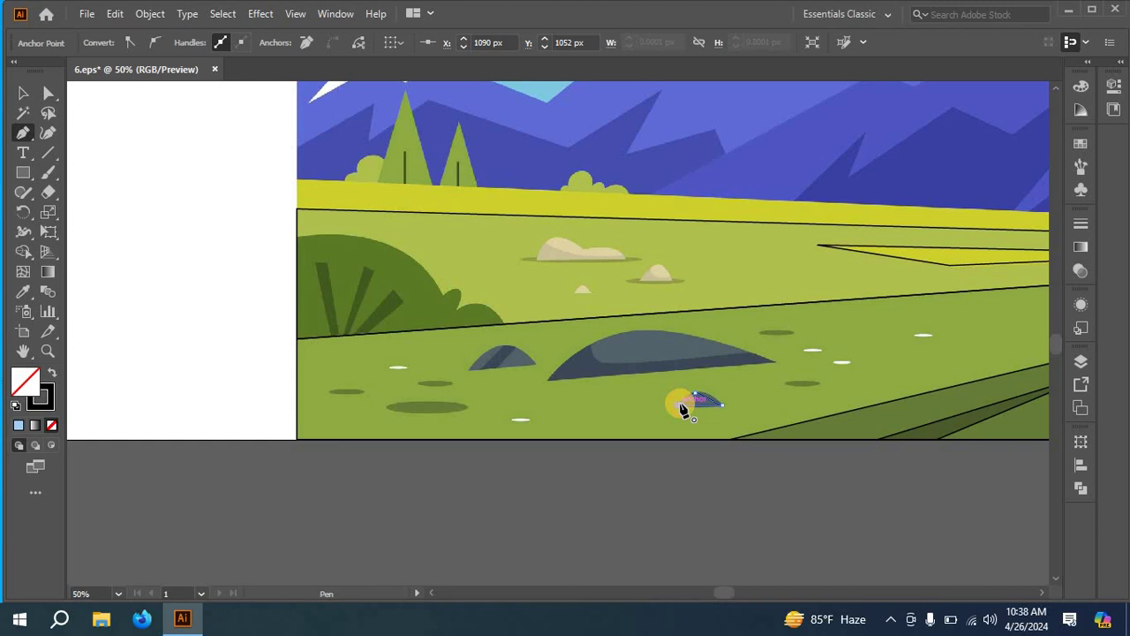
click(47, 133)
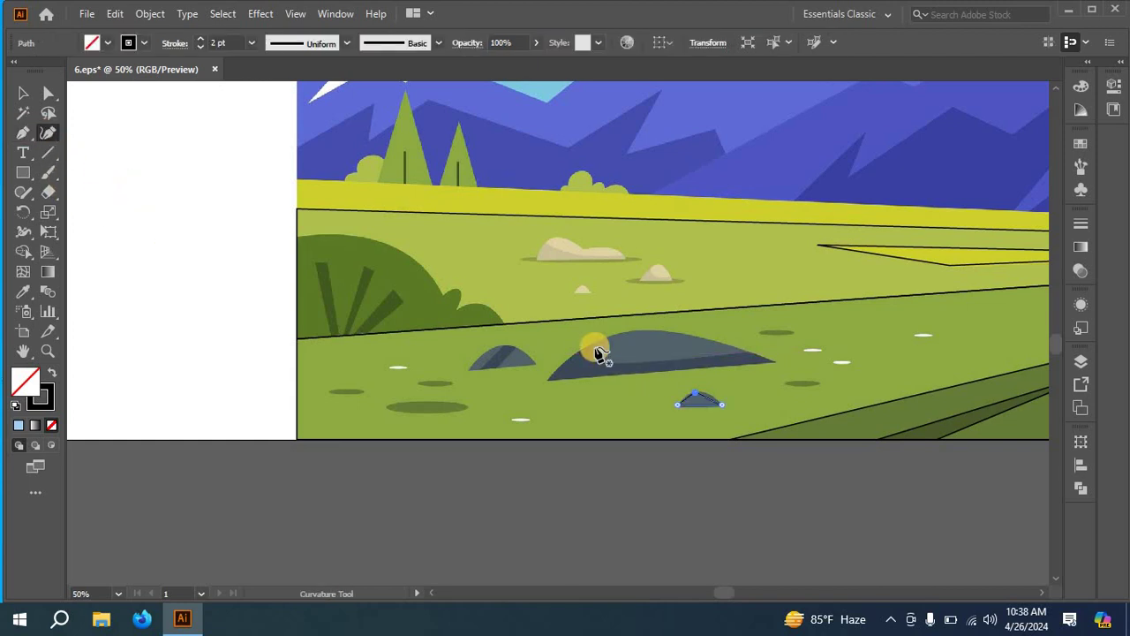
click(680, 403)
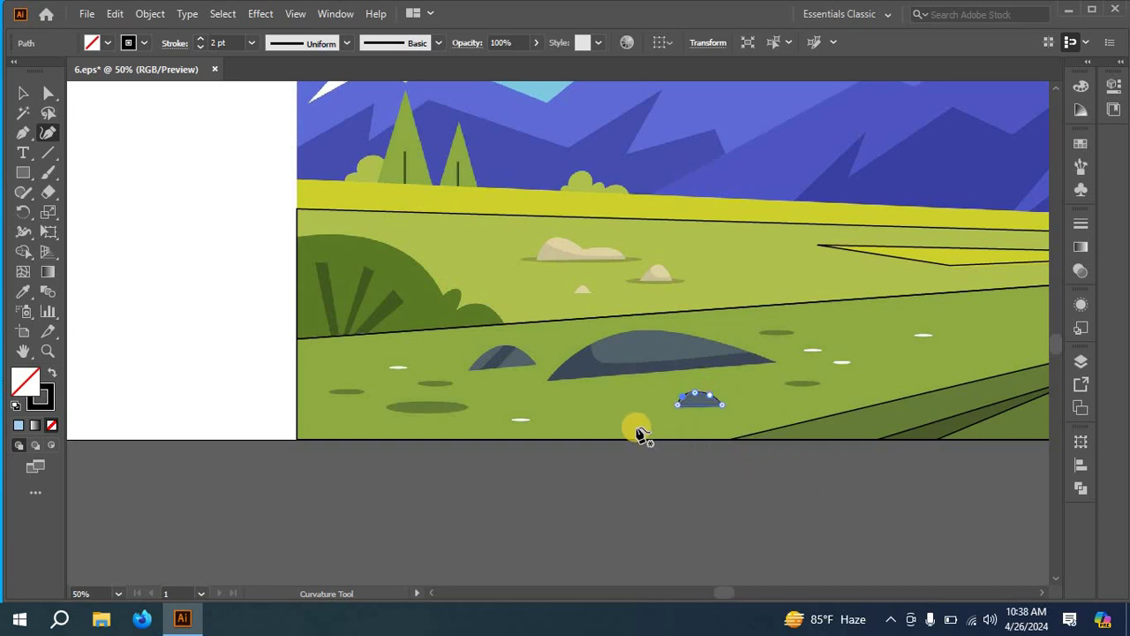
- Trace the large gray rock's outline as a closed three-point Pen path and curve both slopes of its top with the Curvature tool
click(23, 132)
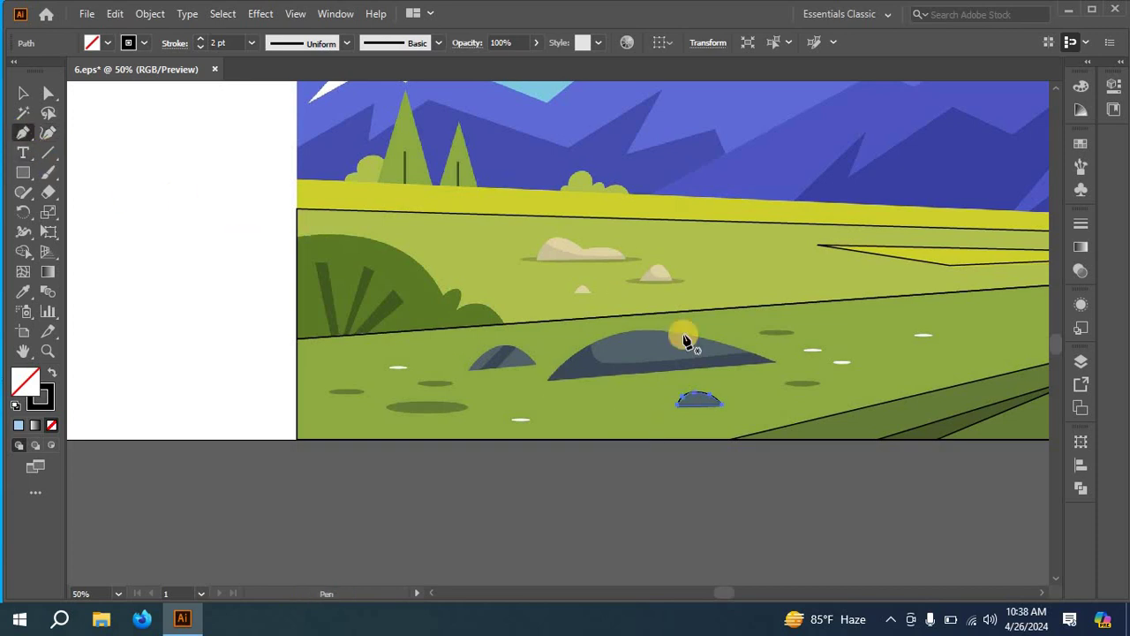
click(778, 366)
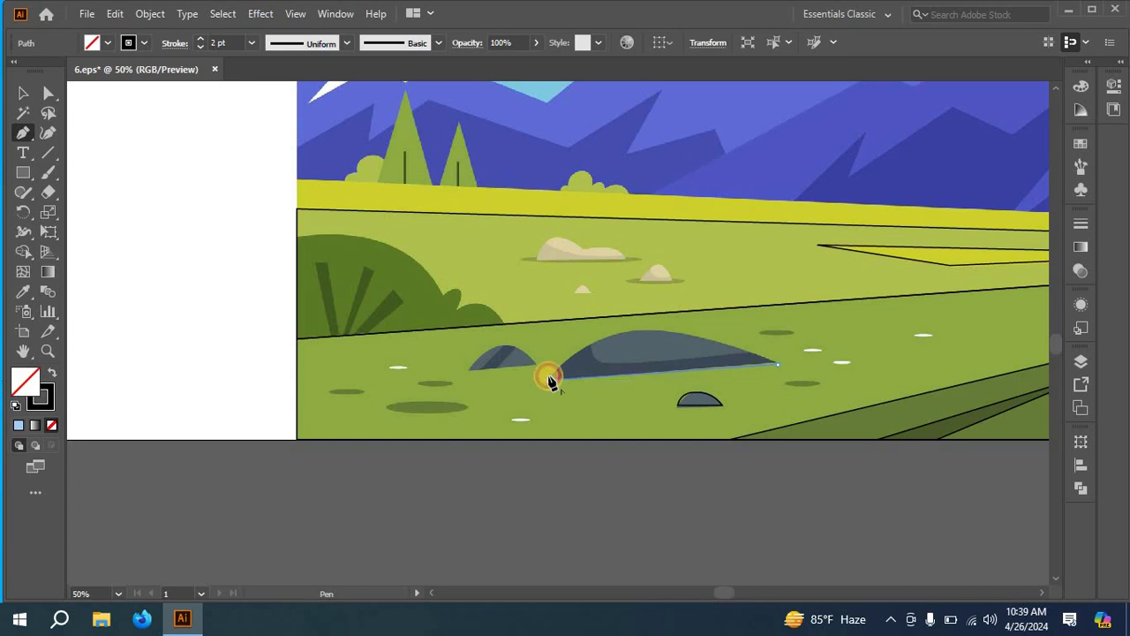
drag(549, 379, 642, 336)
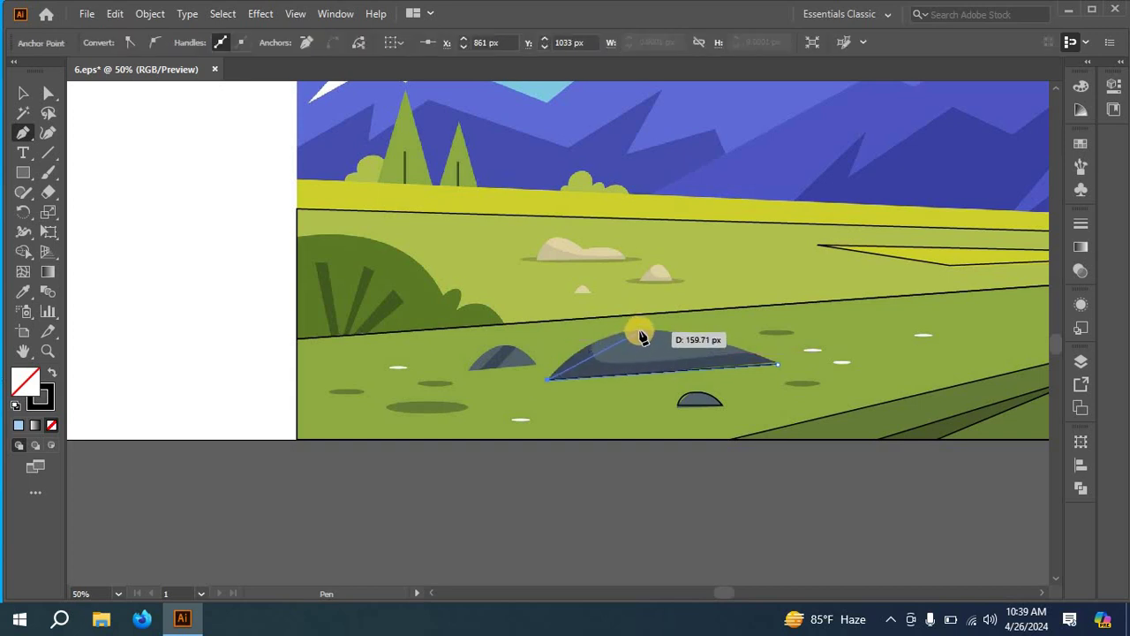
click(641, 332)
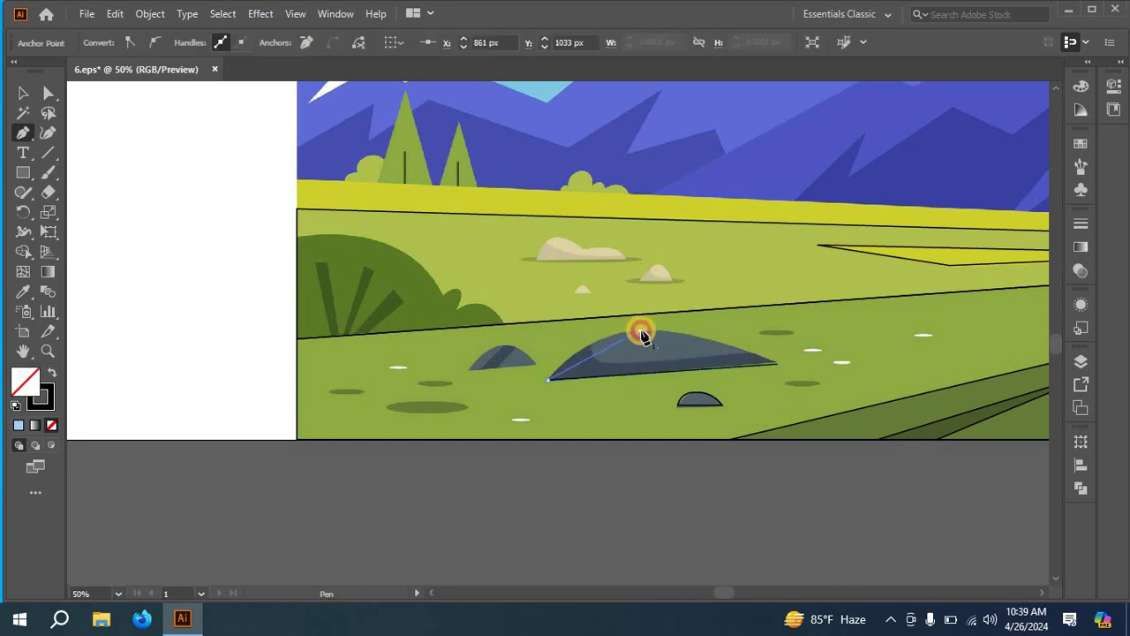
click(778, 363)
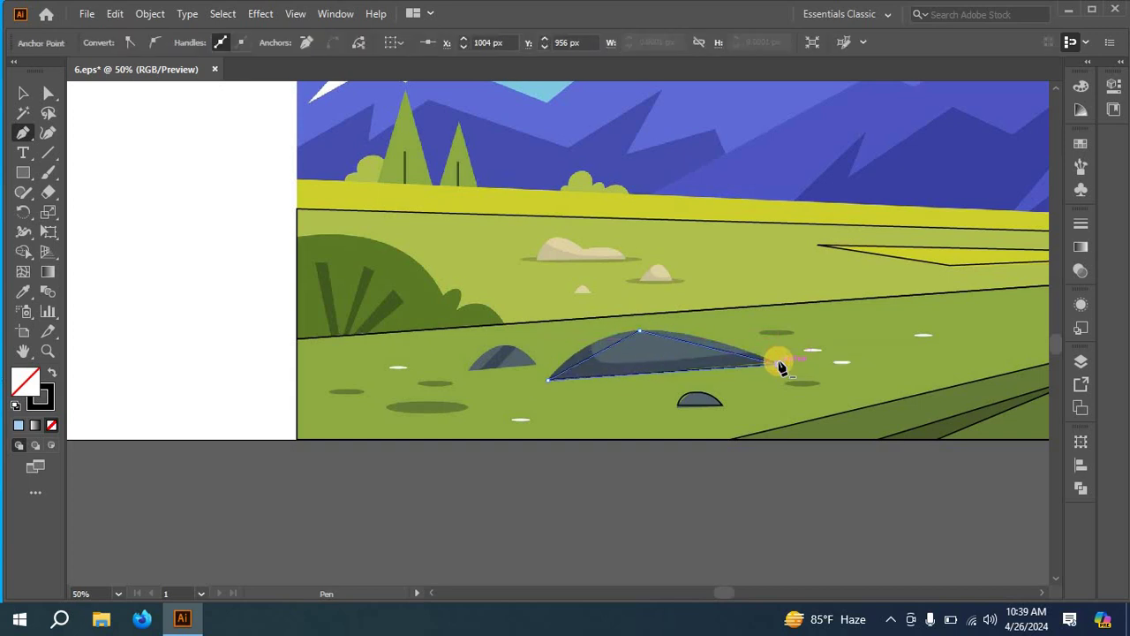
click(48, 133)
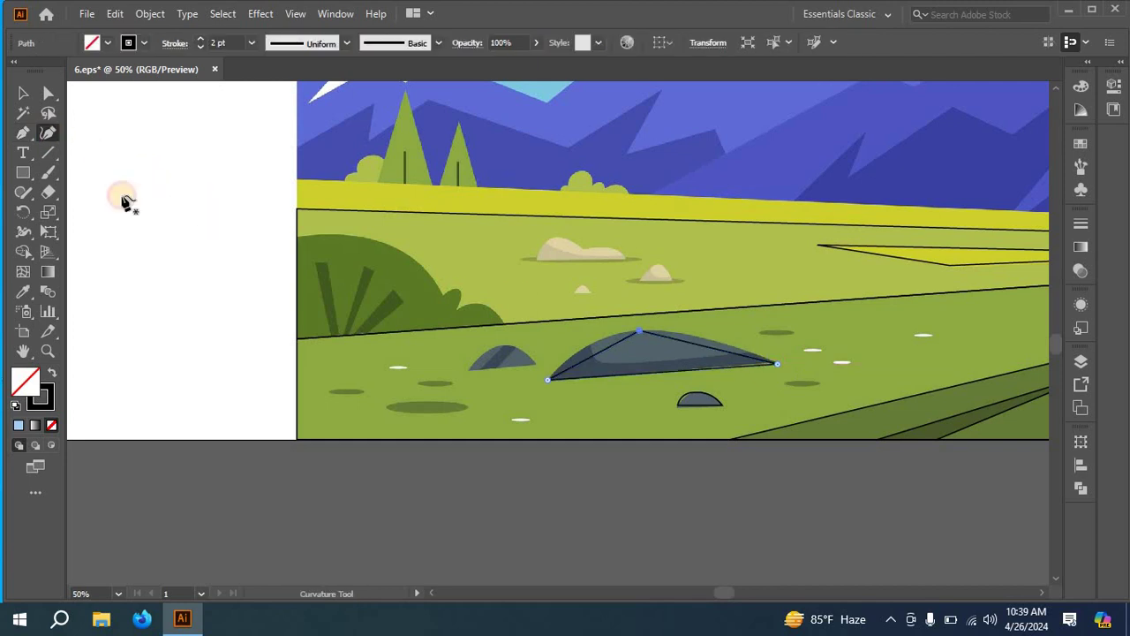
click(696, 335)
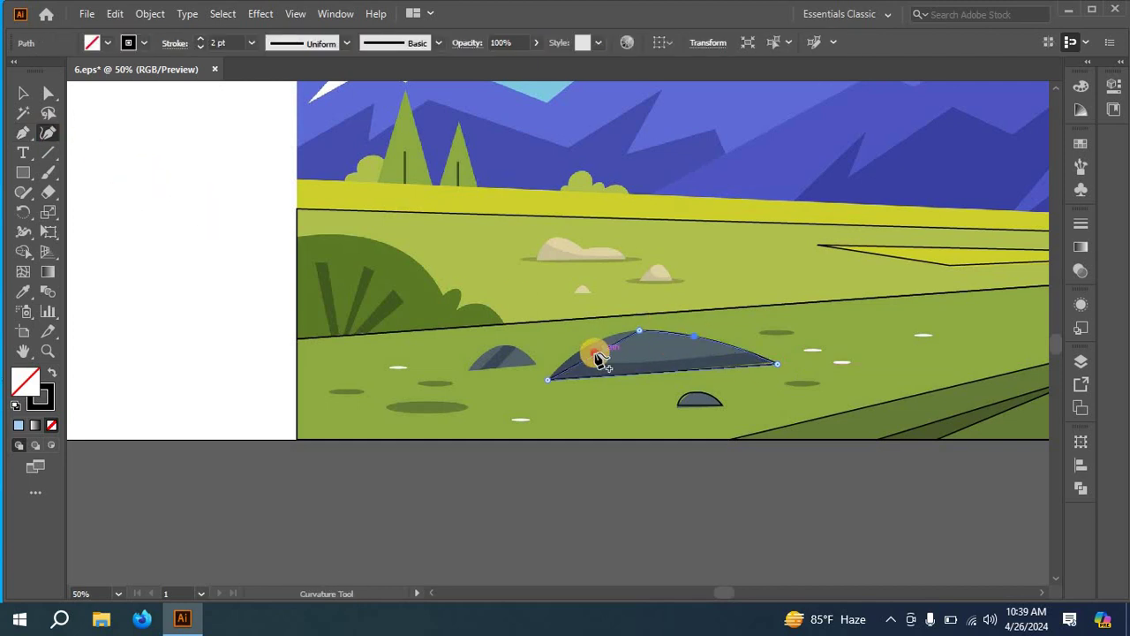
click(584, 345)
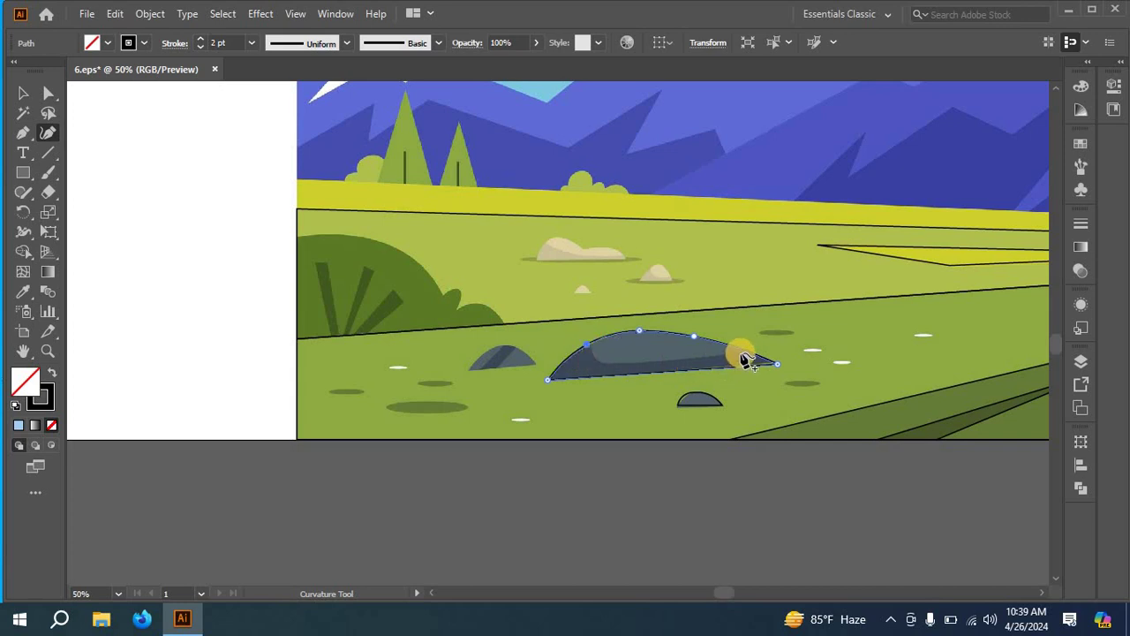
- Trace the lighter face inside the large rock as a closed three-point Pen path and curve its top and short left side
click(22, 131)
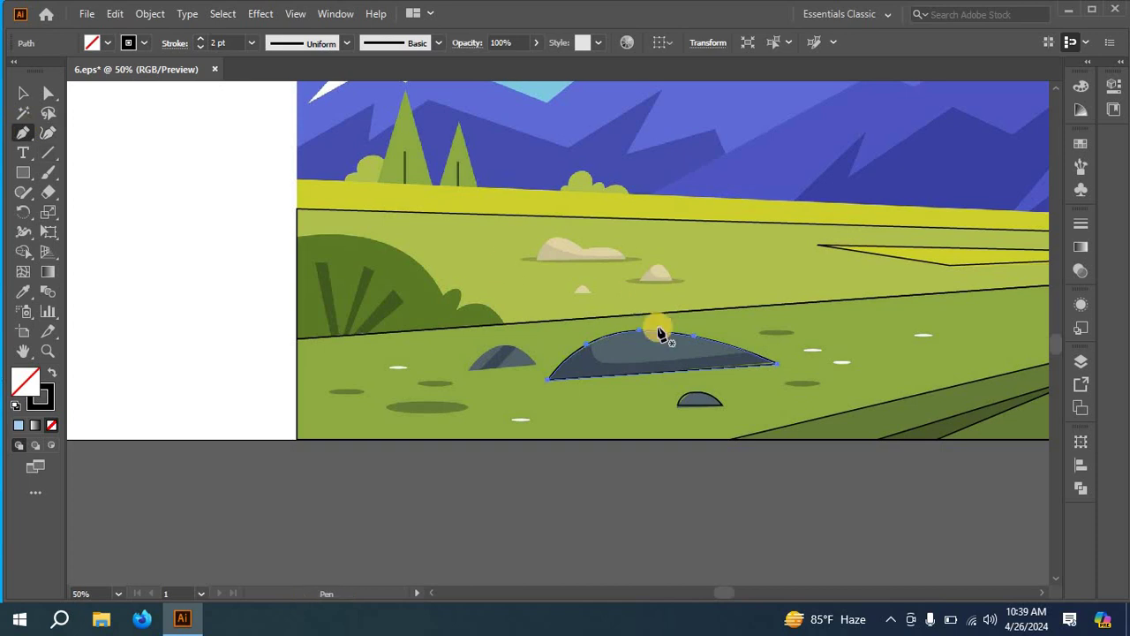
click(749, 357)
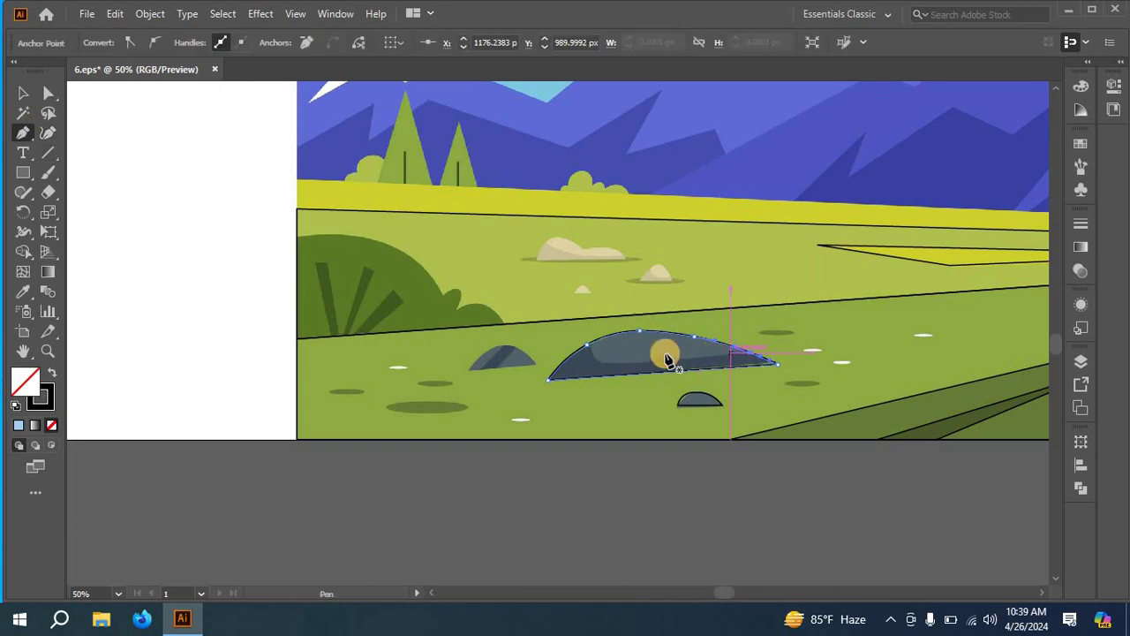
click(604, 367)
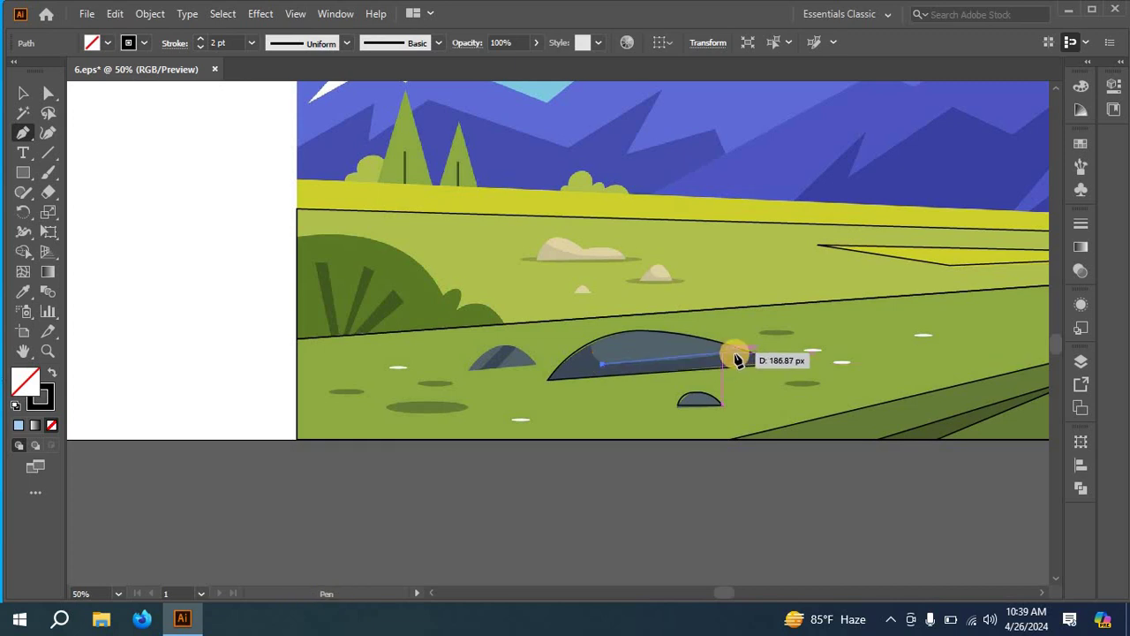
click(746, 356)
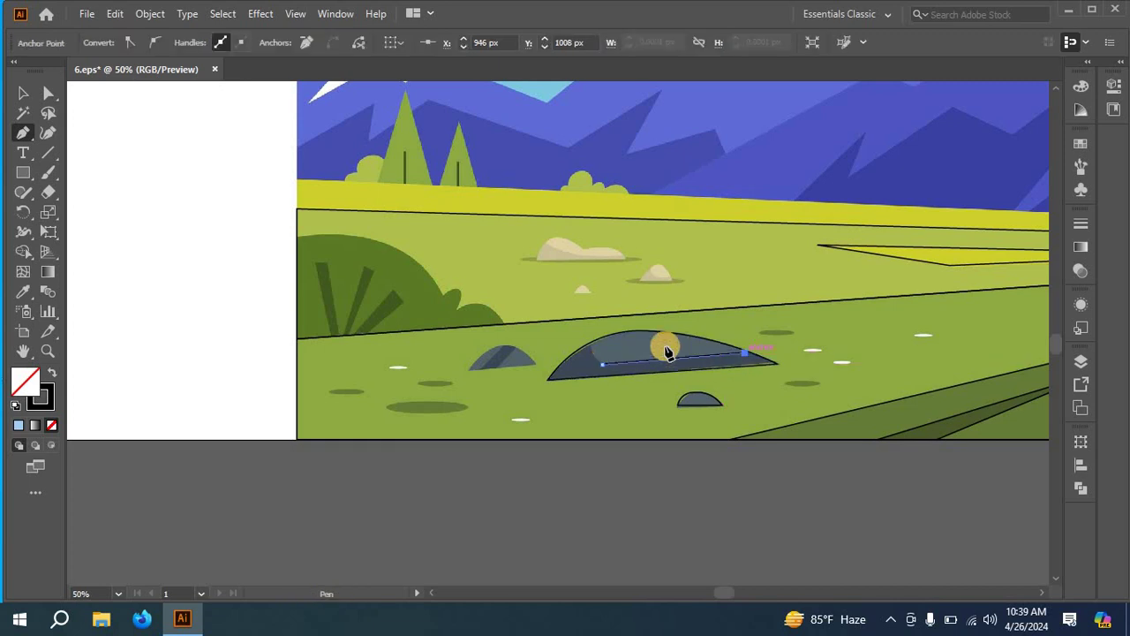
click(587, 344)
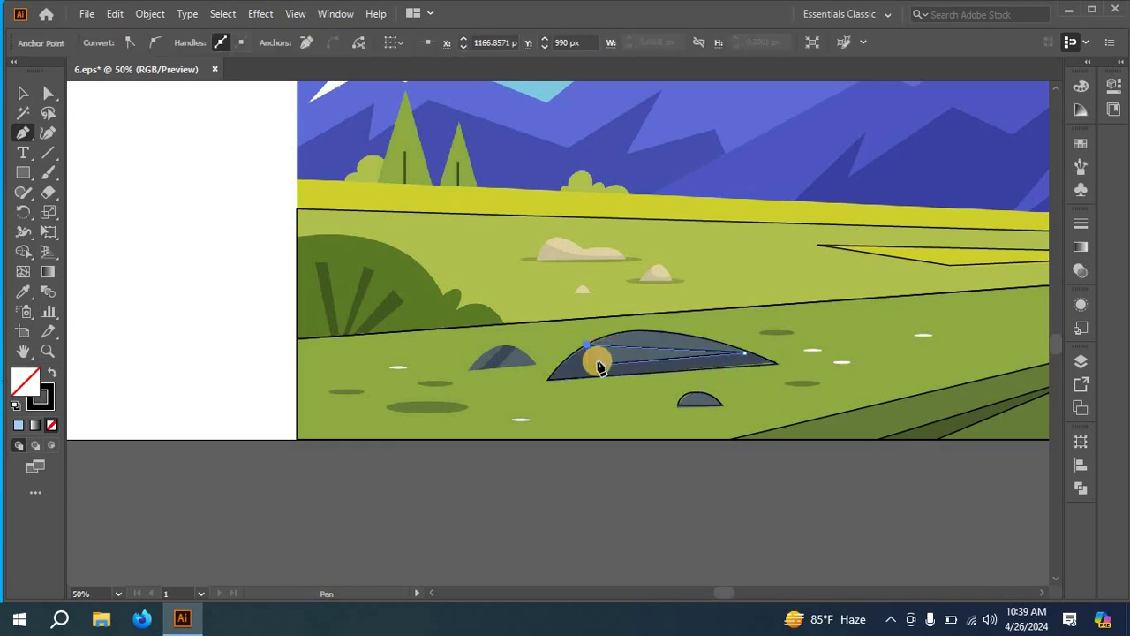
click(602, 365)
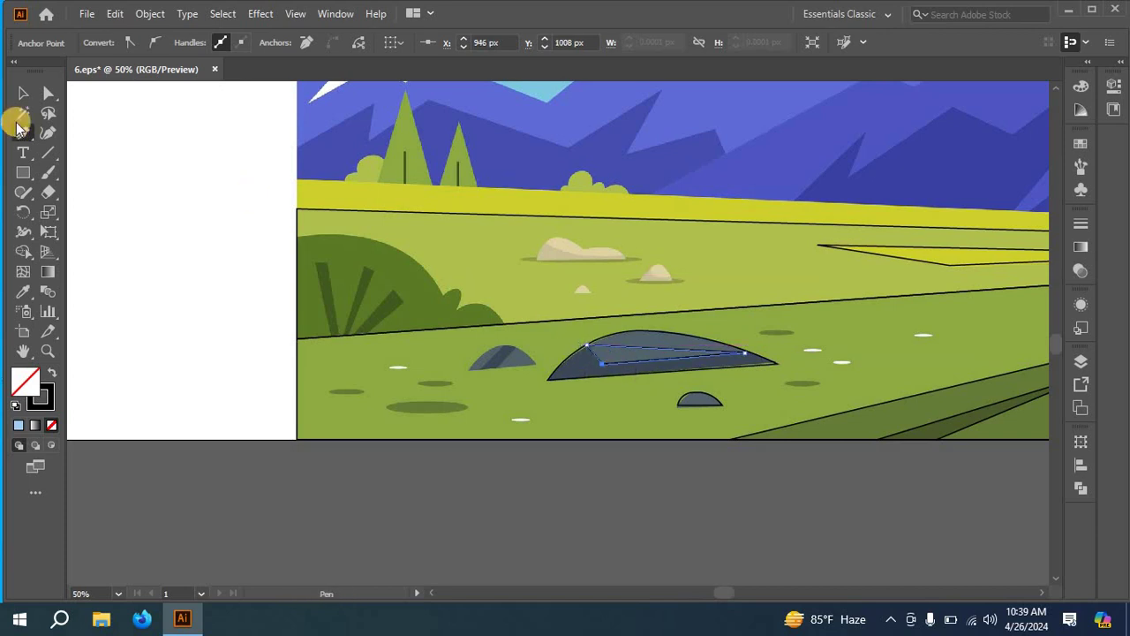
click(48, 132)
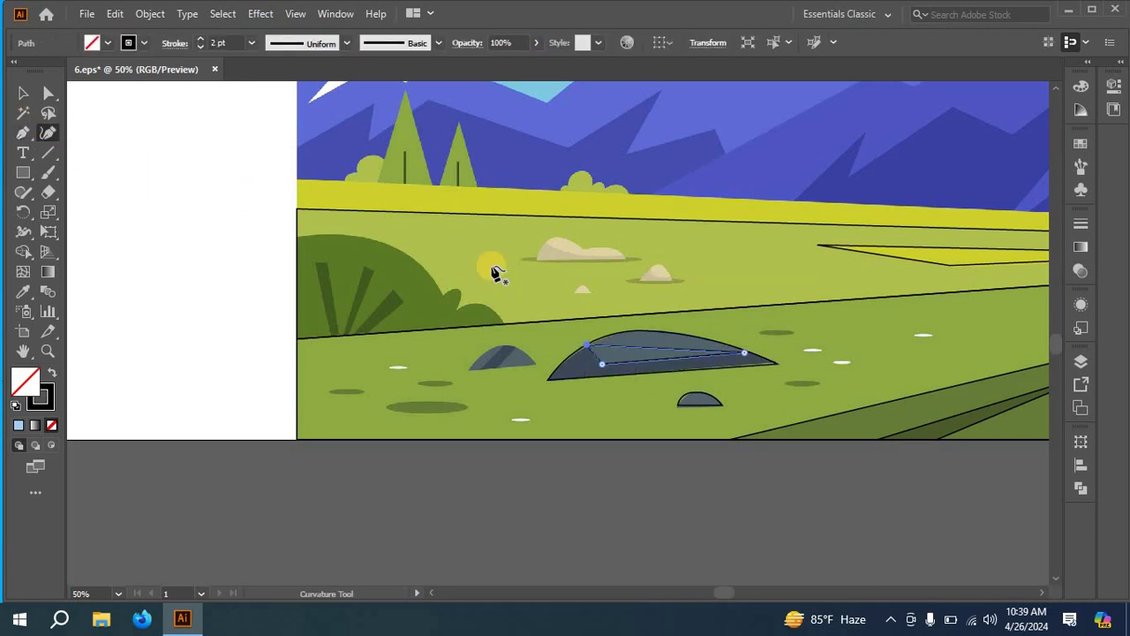
click(658, 333)
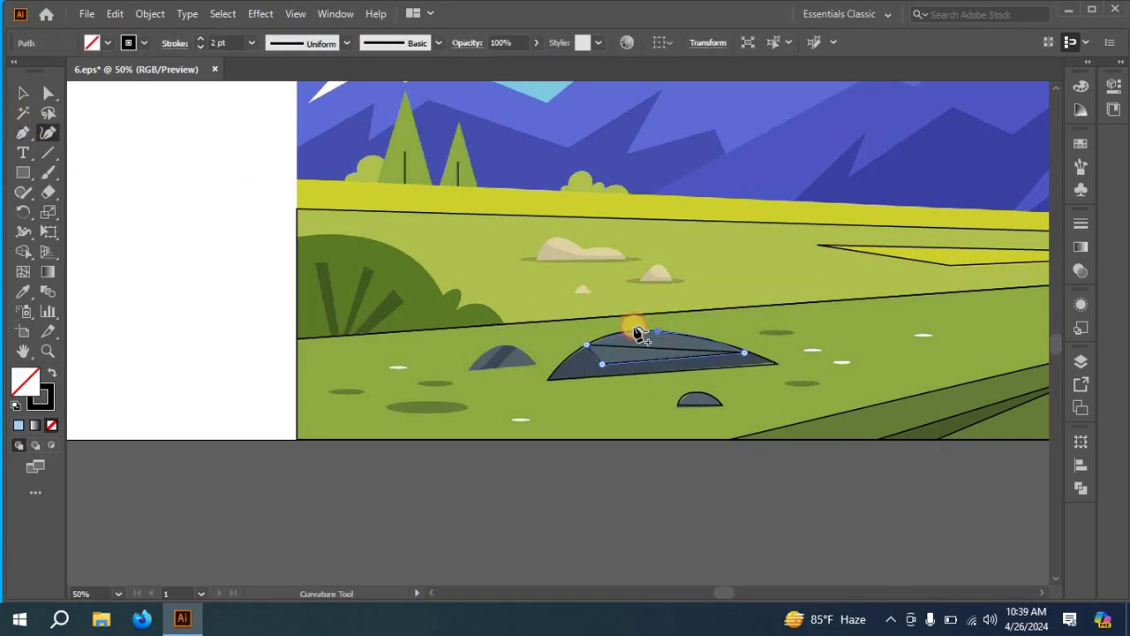
click(592, 357)
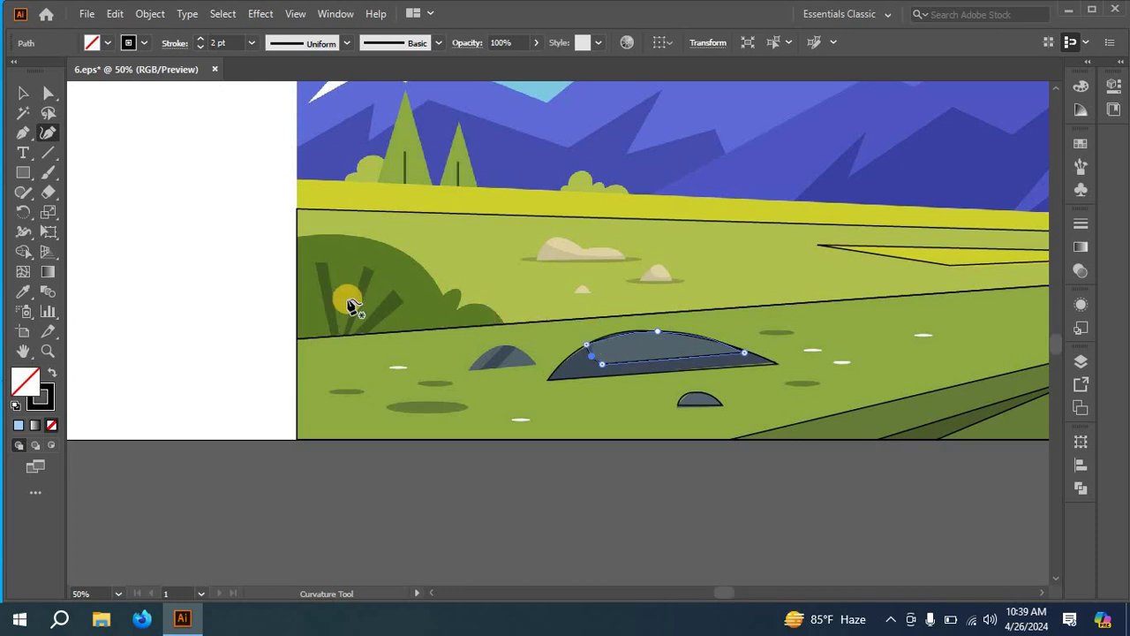
- Trace the bush at the image's left edge as a closed five-point Pen path resting on the meadow line
click(23, 133)
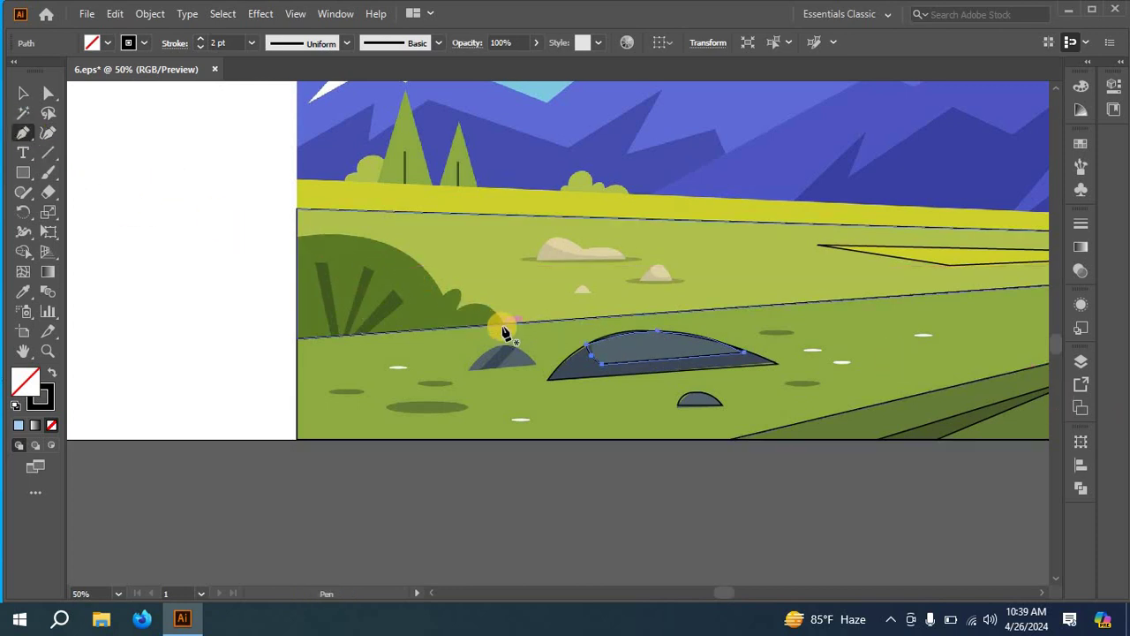
drag(504, 331, 457, 320)
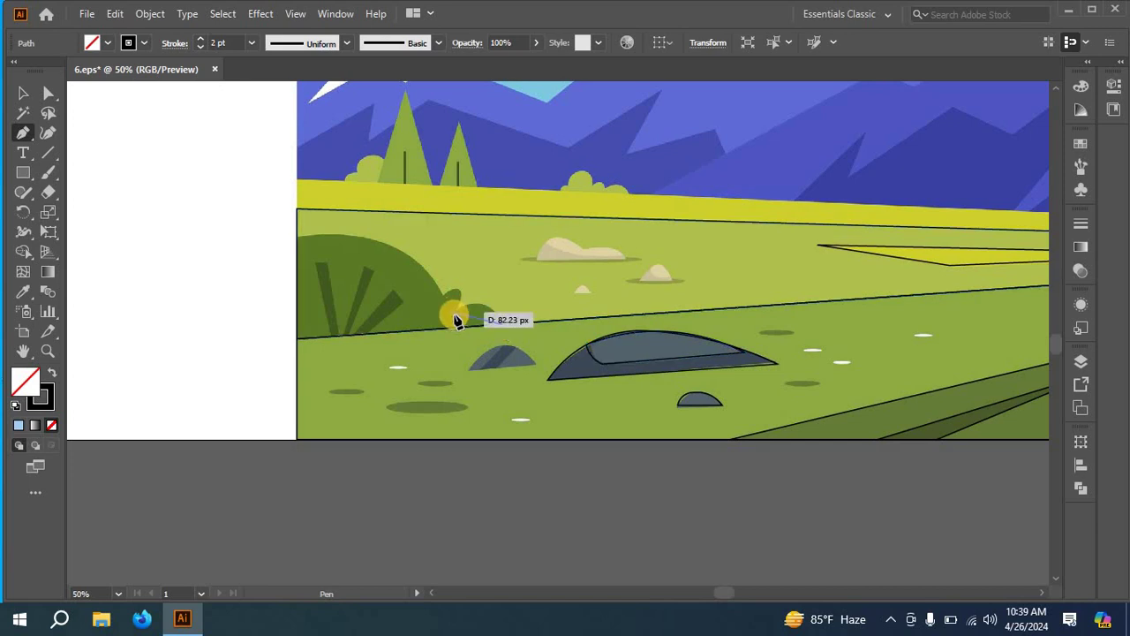
click(442, 295)
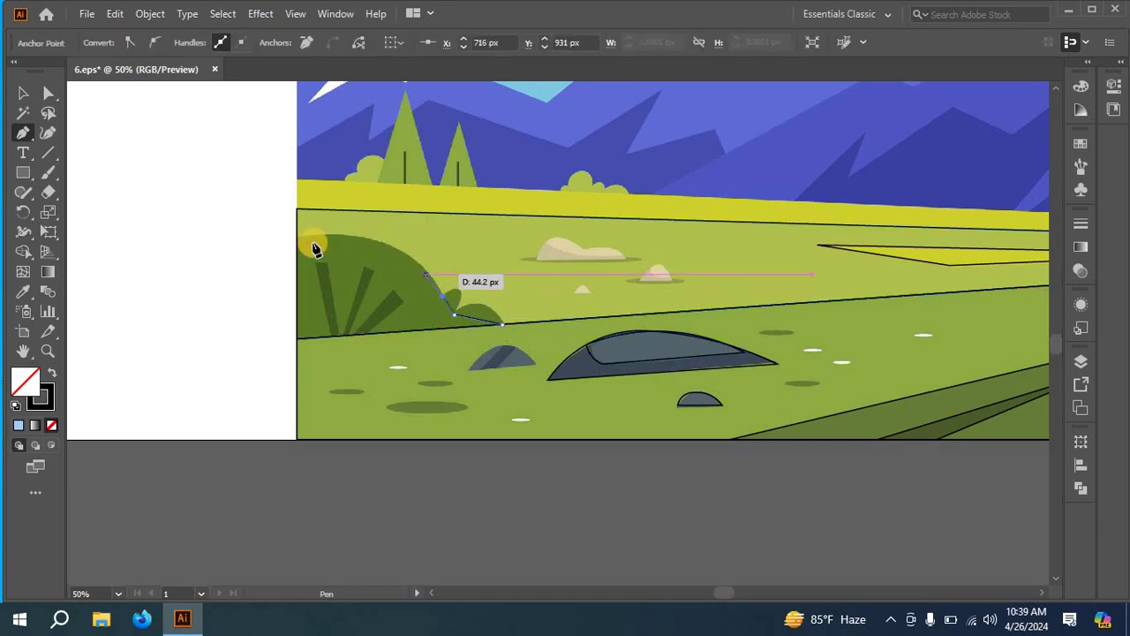
click(297, 238)
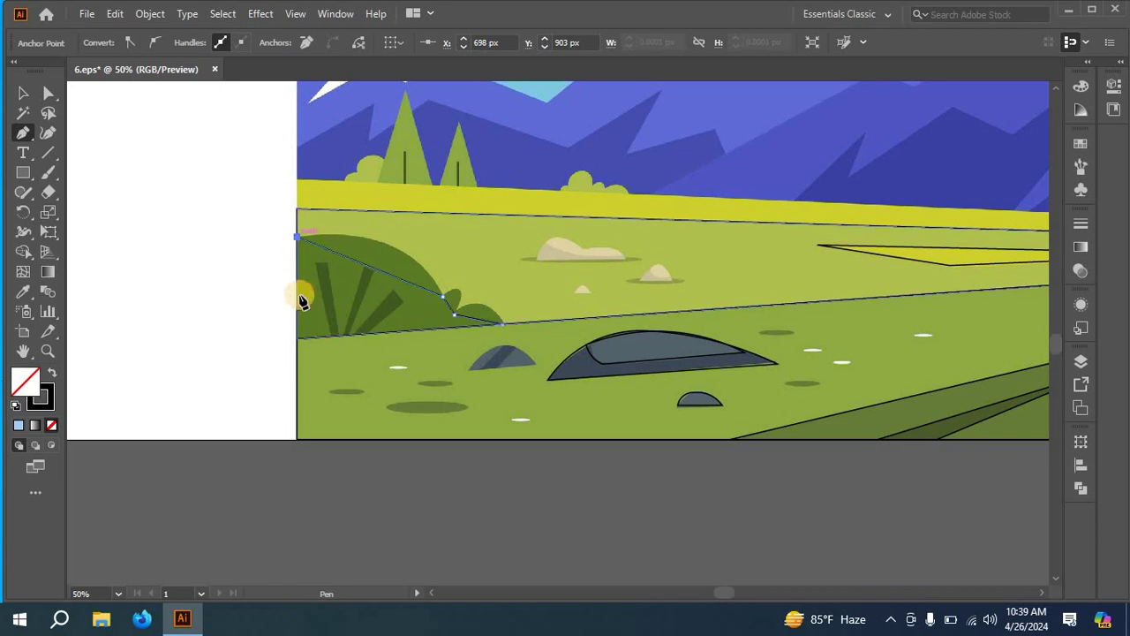
click(297, 337)
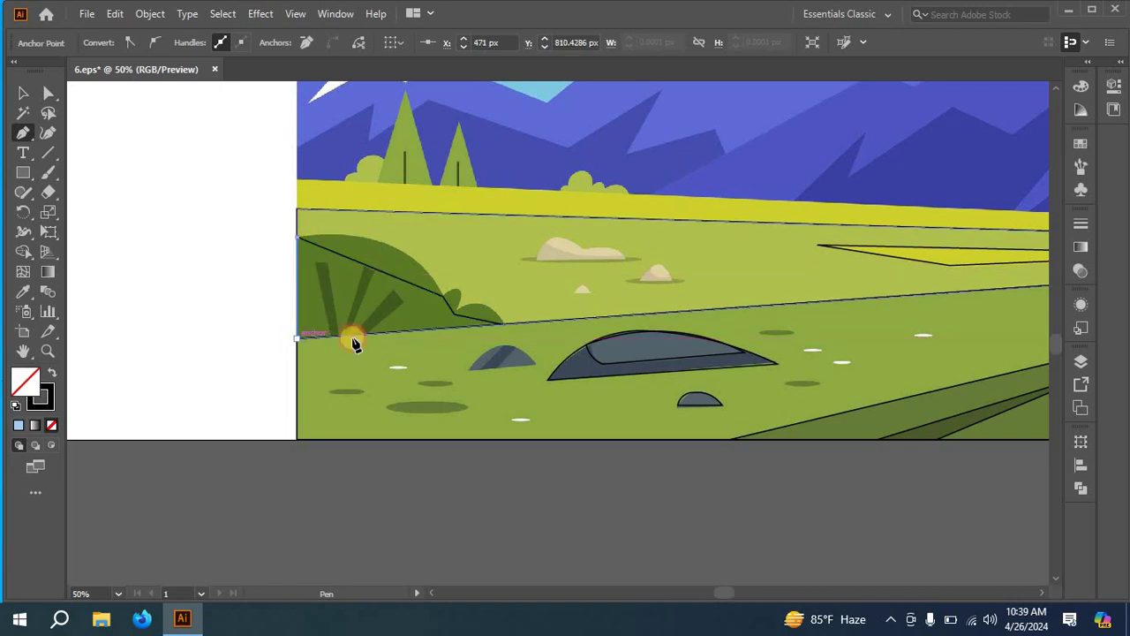
click(502, 325)
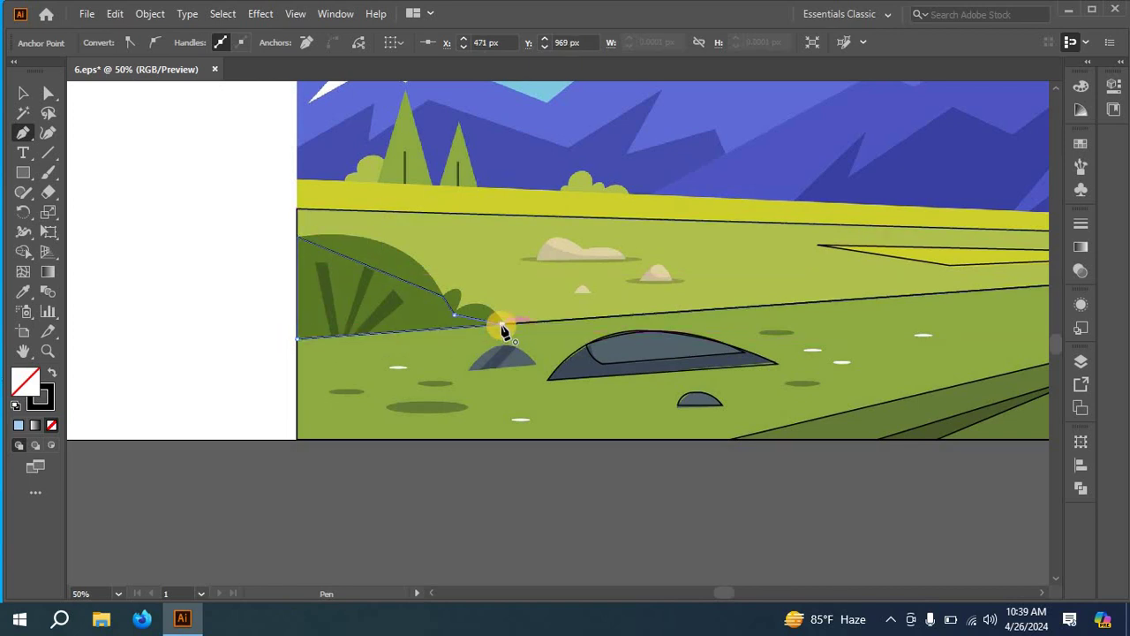
- Curve the left bush's two small lobes and its large rounded top with the Curvature tool to match the image
click(47, 132)
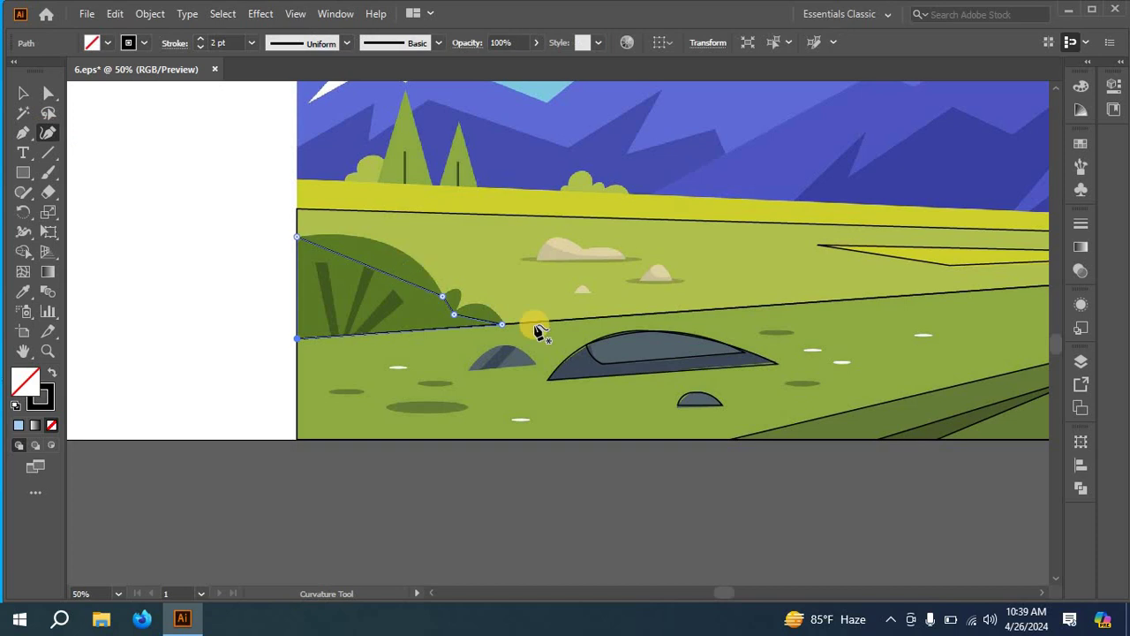
click(484, 310)
click(445, 299)
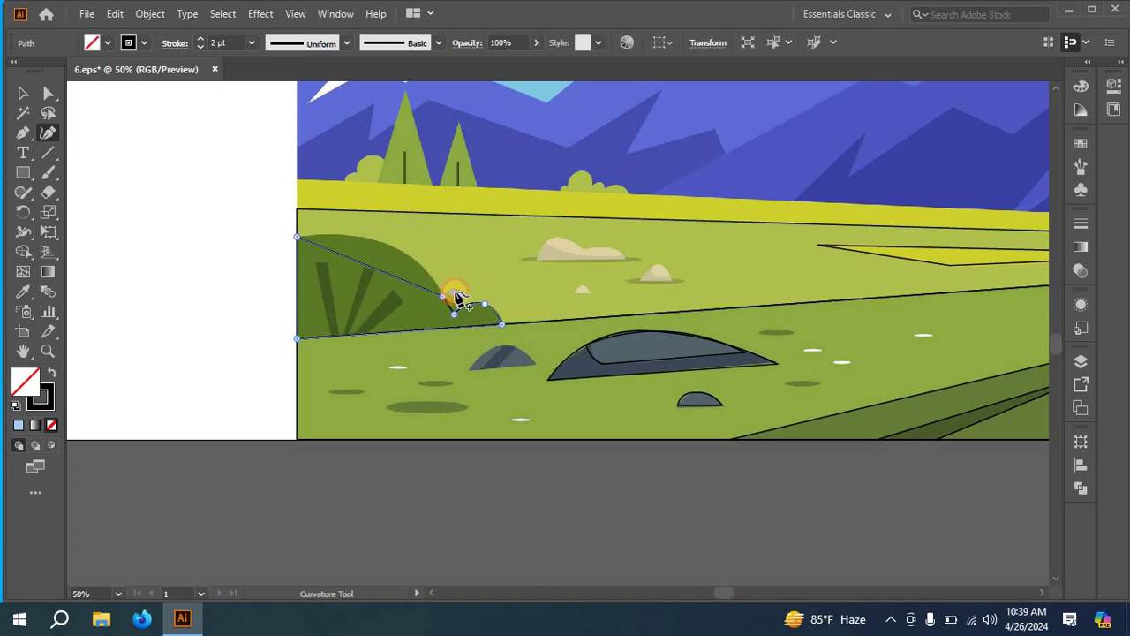
drag(385, 257, 389, 244)
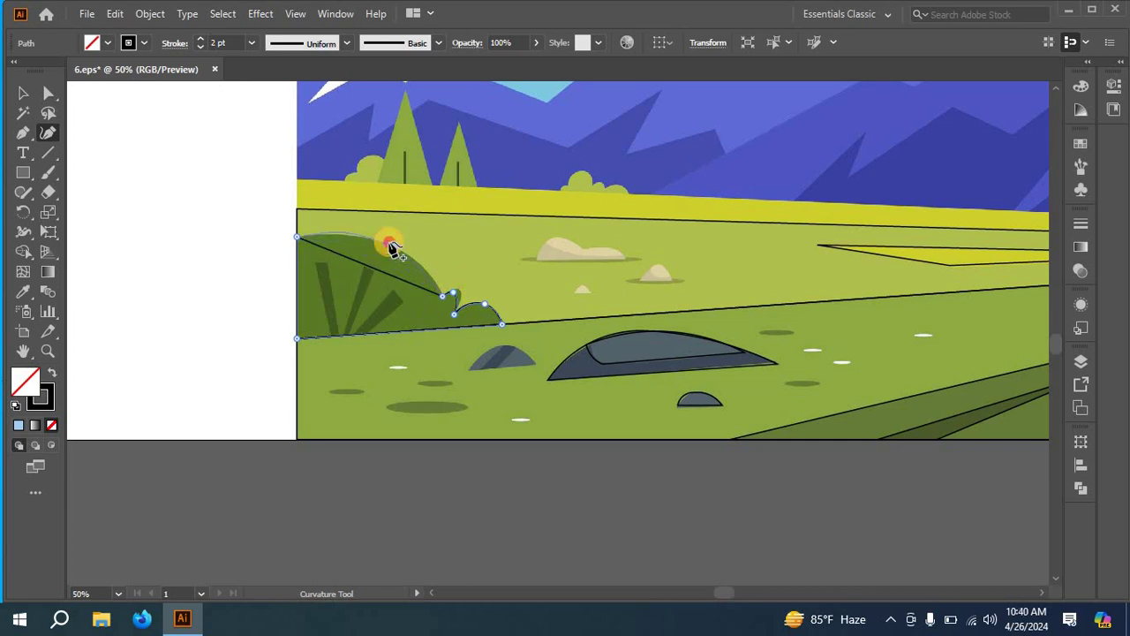
- Trace the three dark stems fanning out inside the left bush as one closed straight-sided Pen path
click(24, 137)
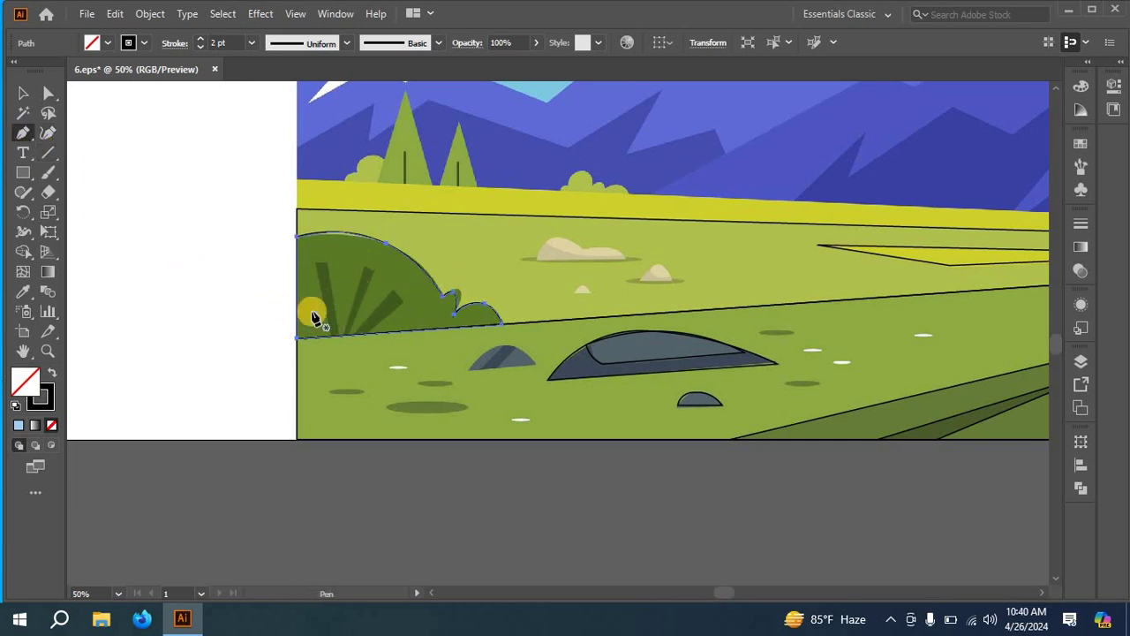
click(363, 334)
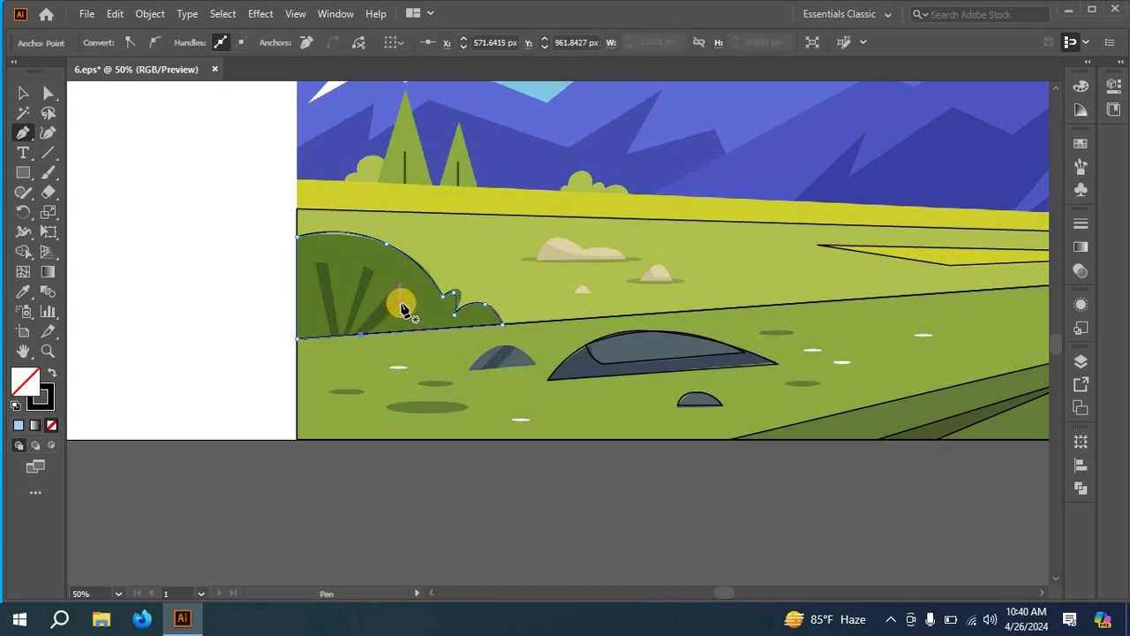
drag(401, 306, 366, 340)
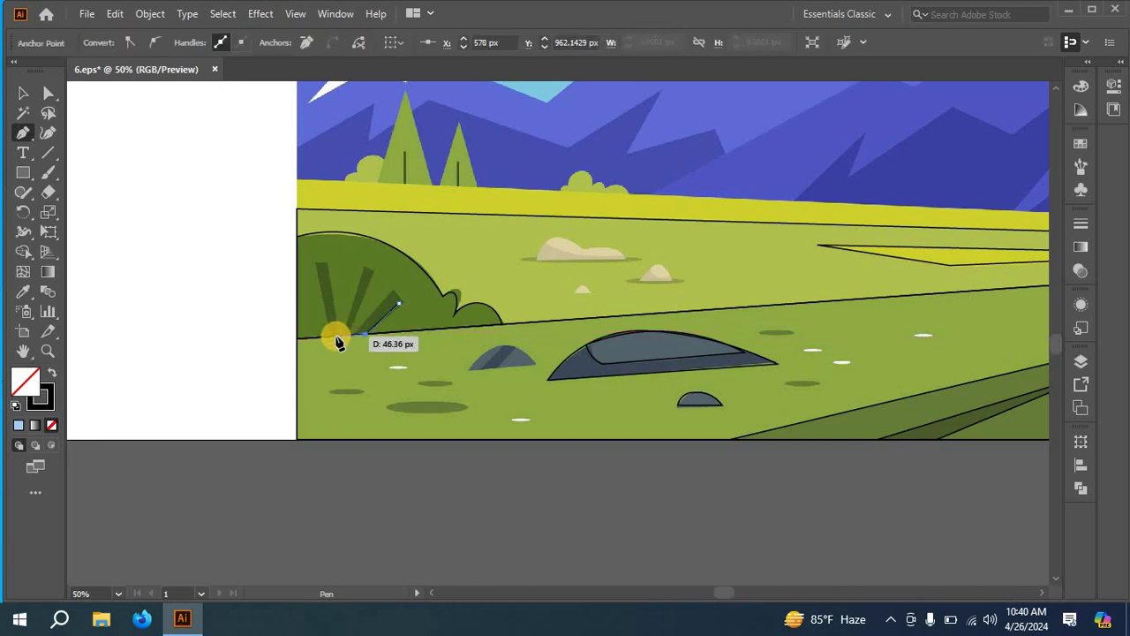
click(333, 336)
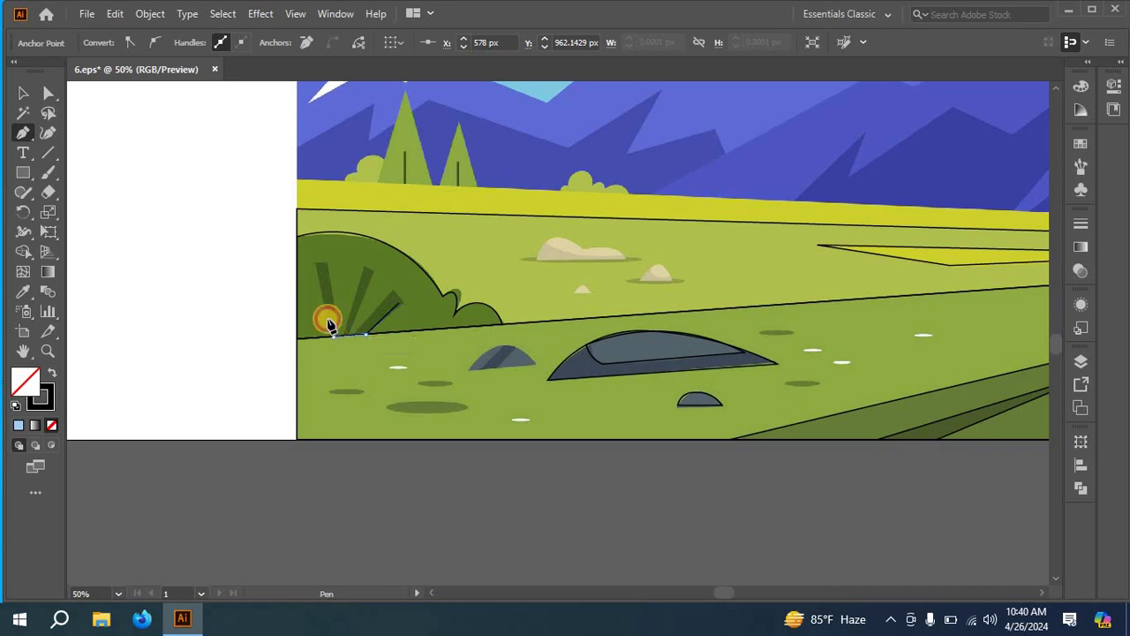
click(318, 262)
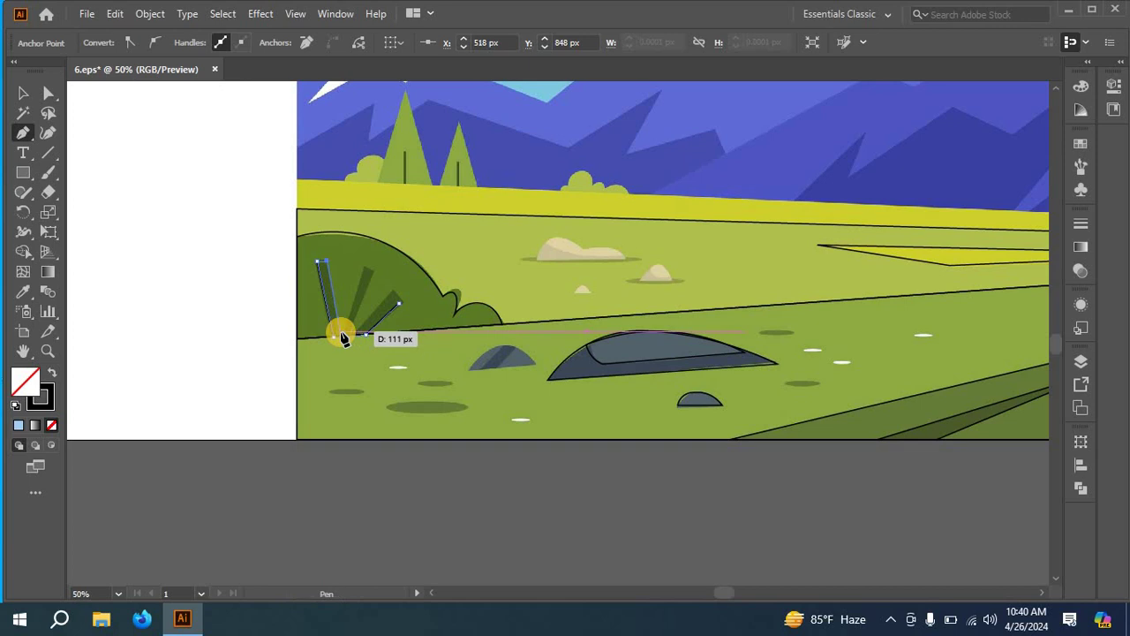
click(341, 333)
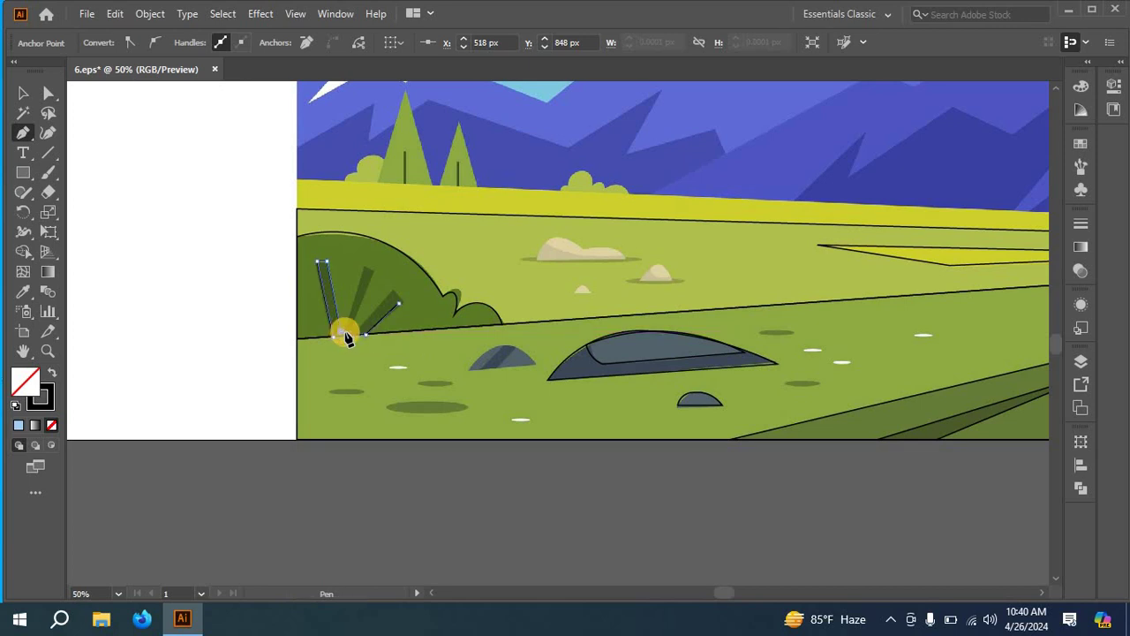
click(371, 271)
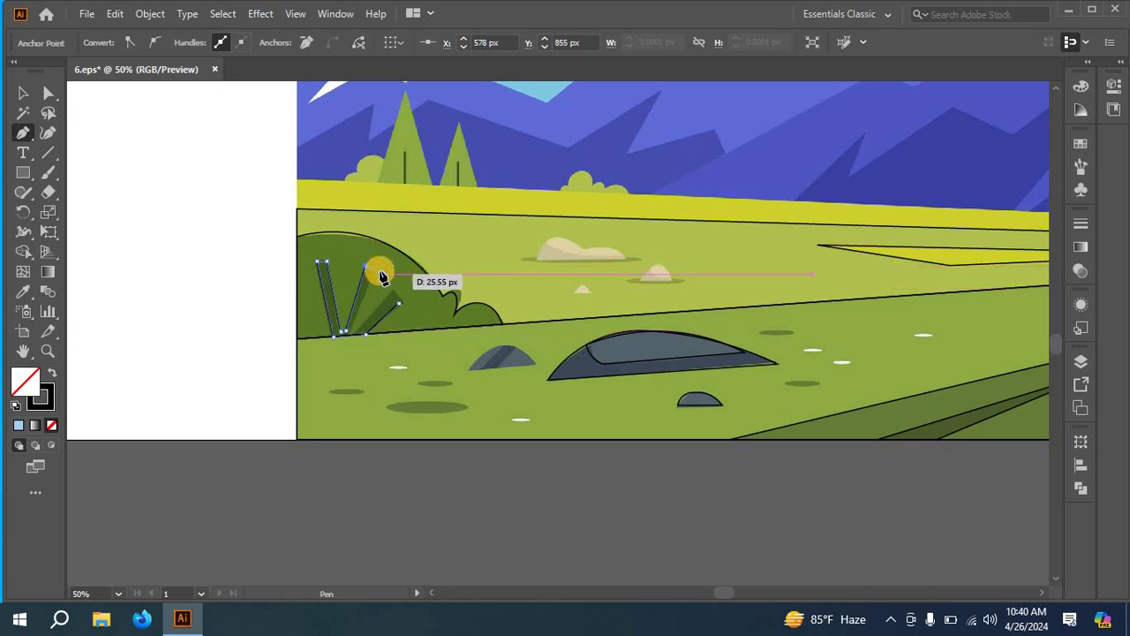
click(351, 334)
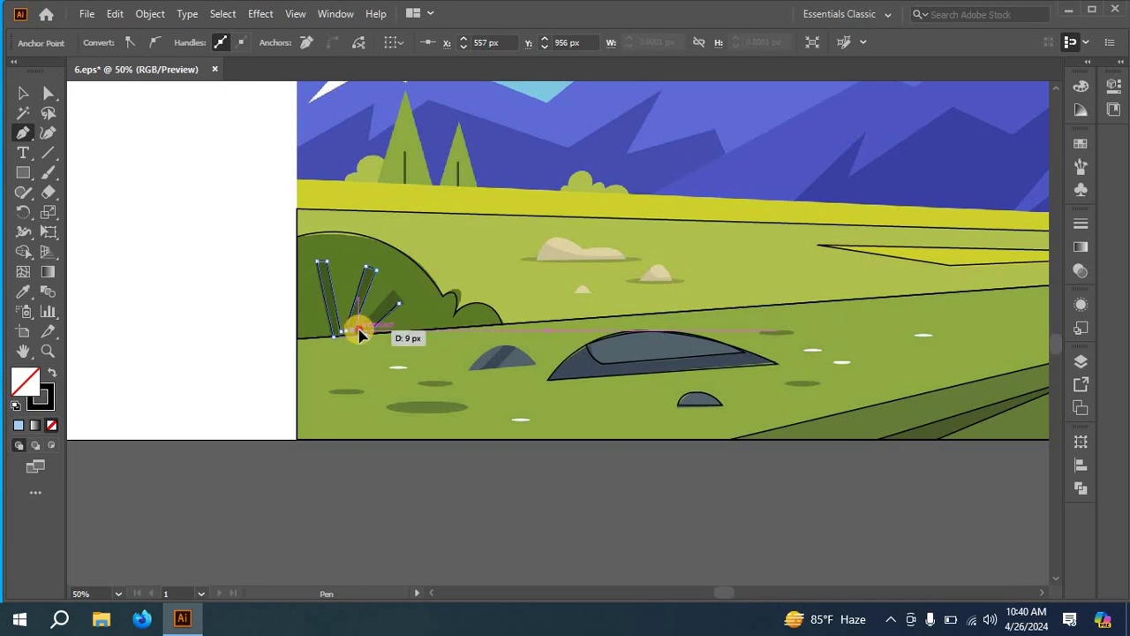
click(365, 333)
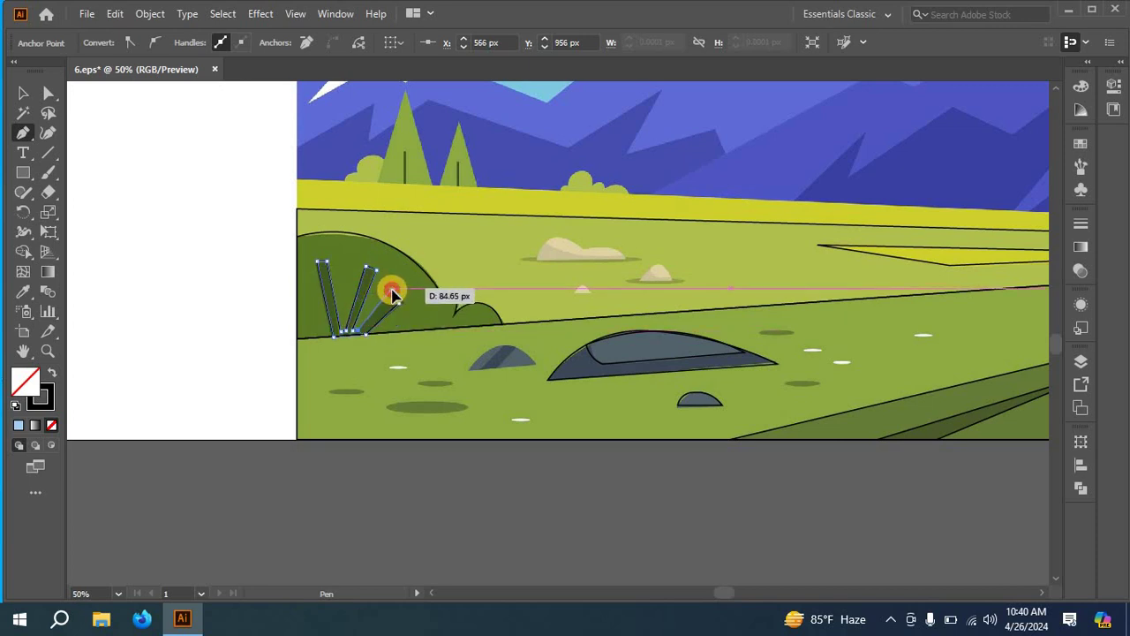
click(392, 289)
click(398, 301)
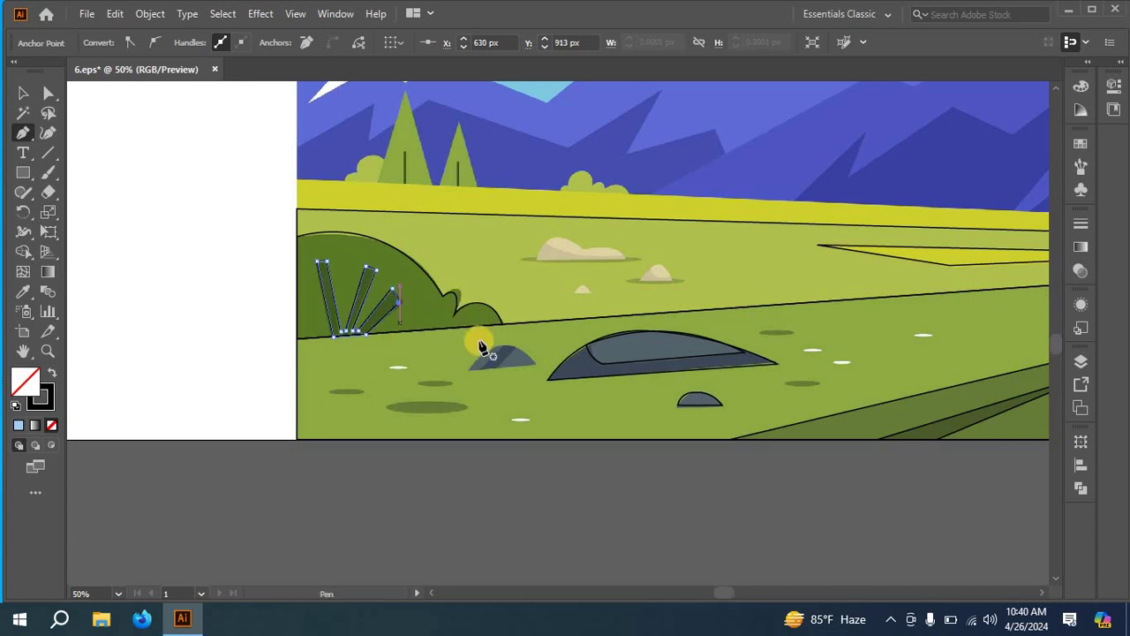
- Draw four ellipses over the three shadow patches and the white fleck in the foreground grass below the left bush
scroll(464, 386, up, 3)
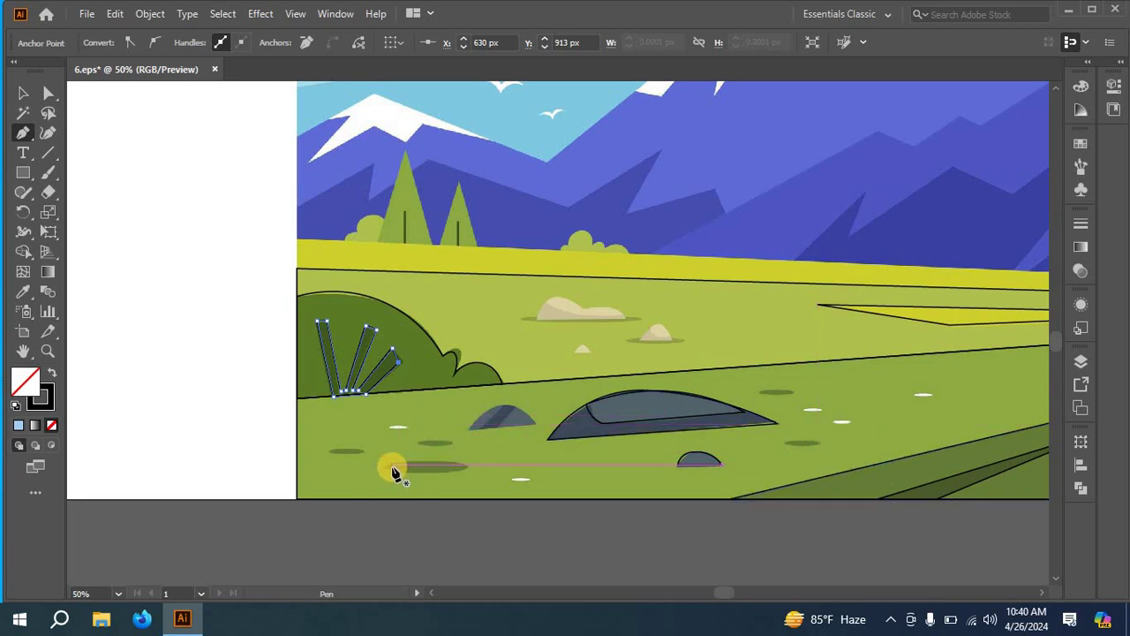
click(31, 179)
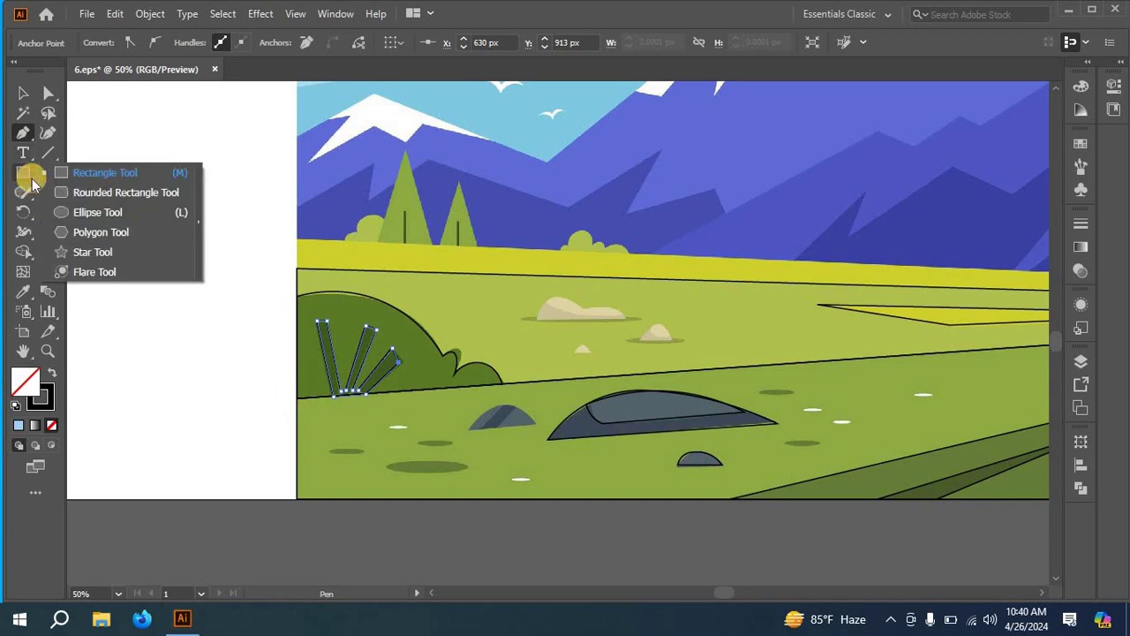
click(85, 212)
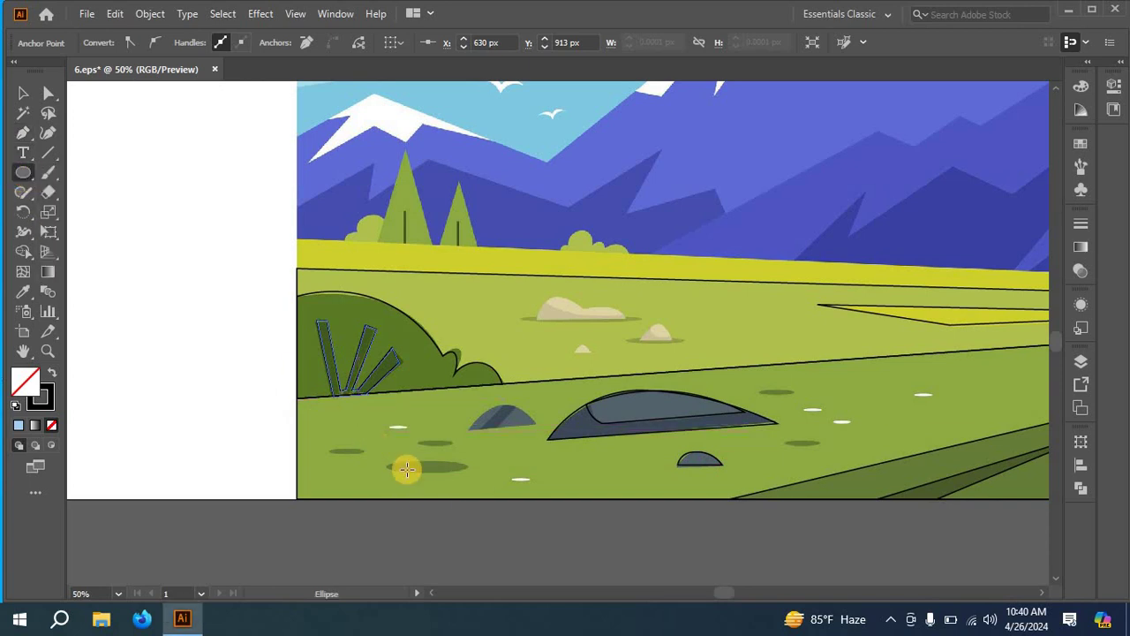
drag(391, 463, 464, 479)
drag(325, 439, 364, 458)
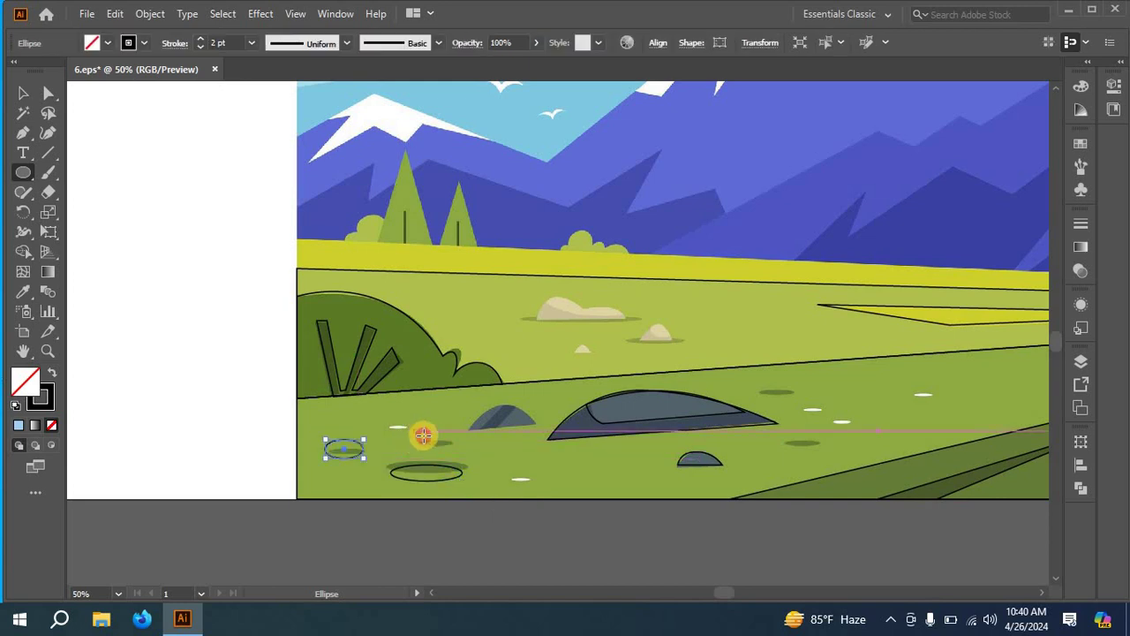
drag(413, 431, 452, 449)
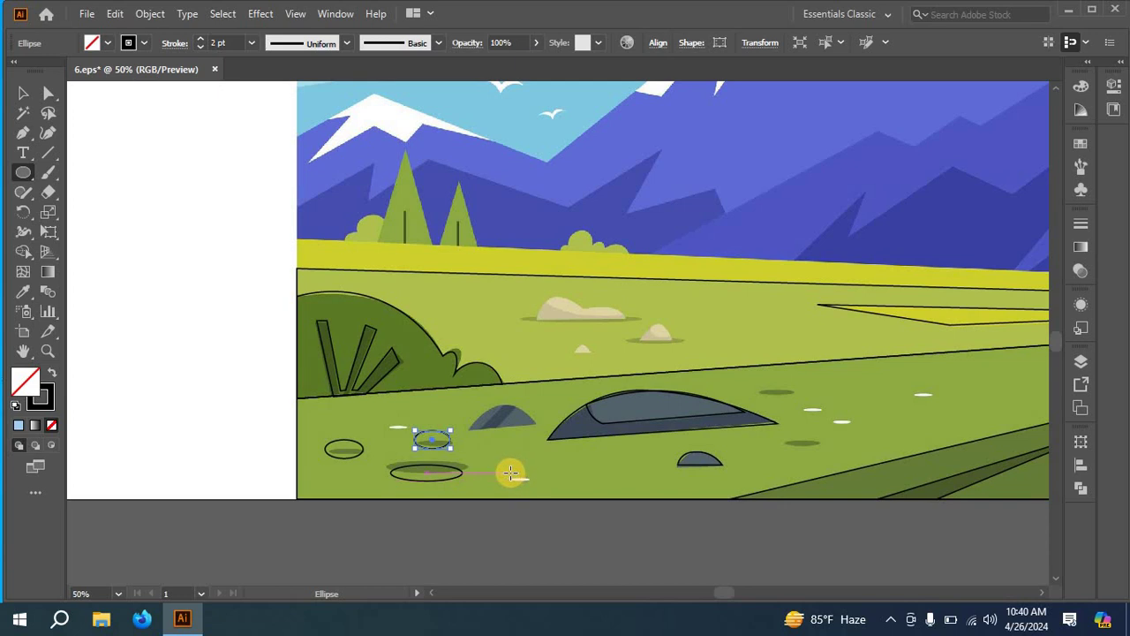
drag(510, 474, 541, 488)
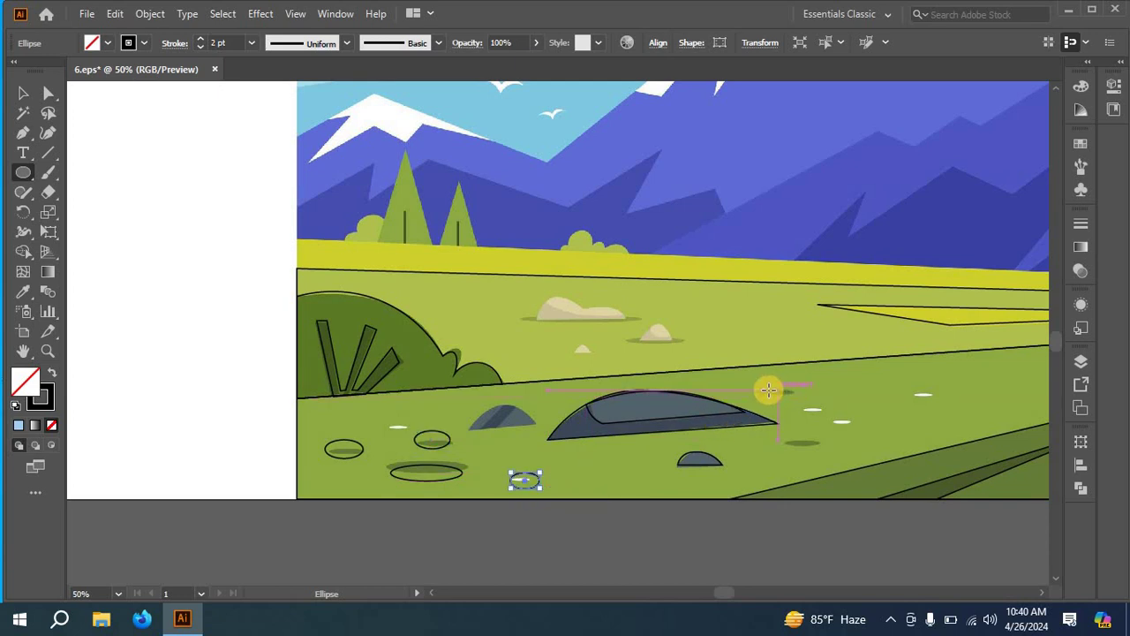
- Draw ellipses for the two shadow patches and far white fleck right of the large rock, and for the shadows under both beige rocks
drag(763, 386, 796, 399)
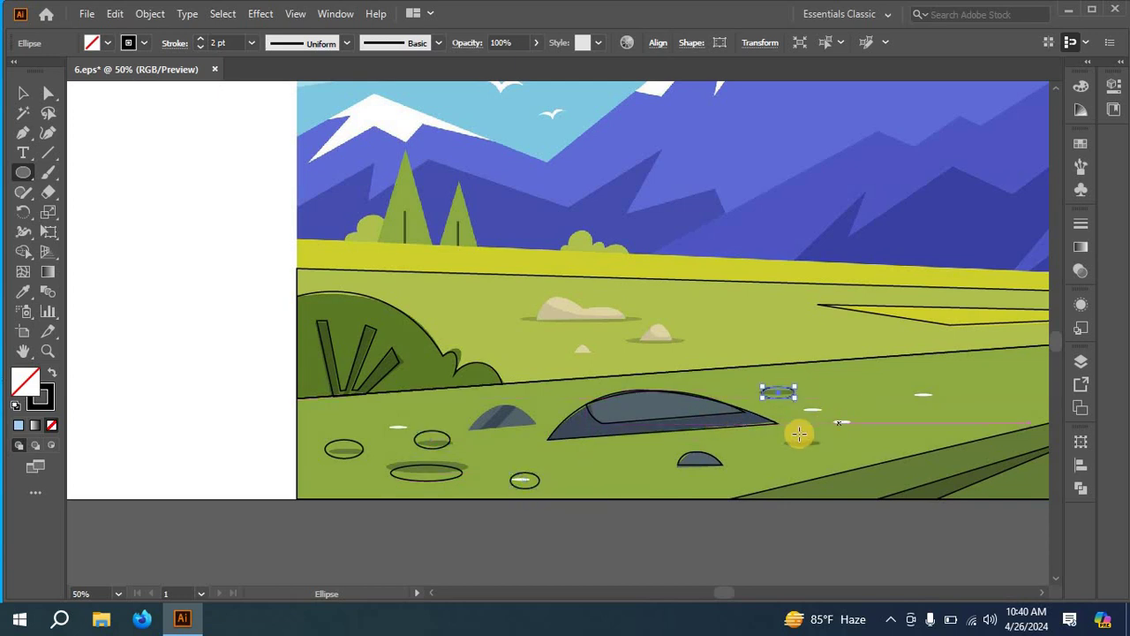
drag(788, 441, 827, 452)
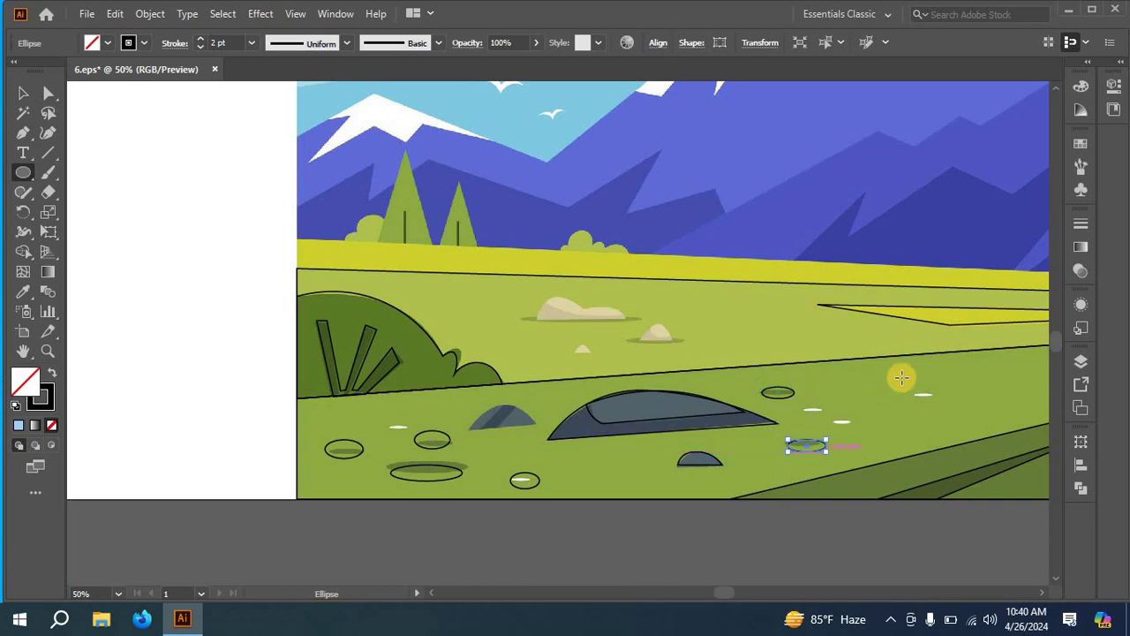
drag(902, 378, 938, 392)
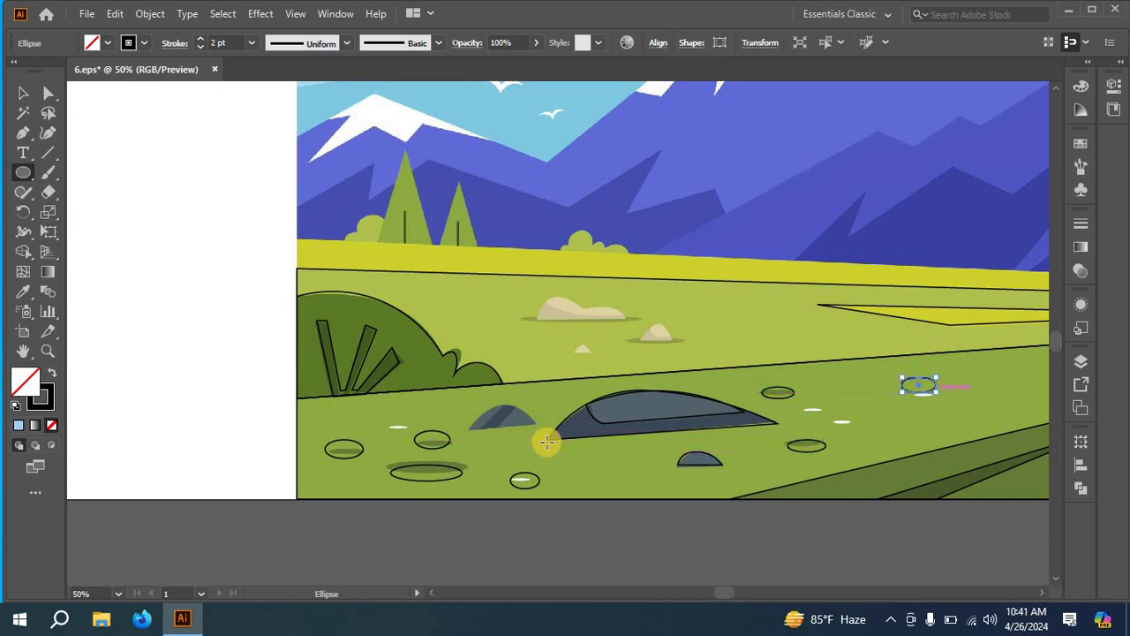
scroll(481, 423, up, 3)
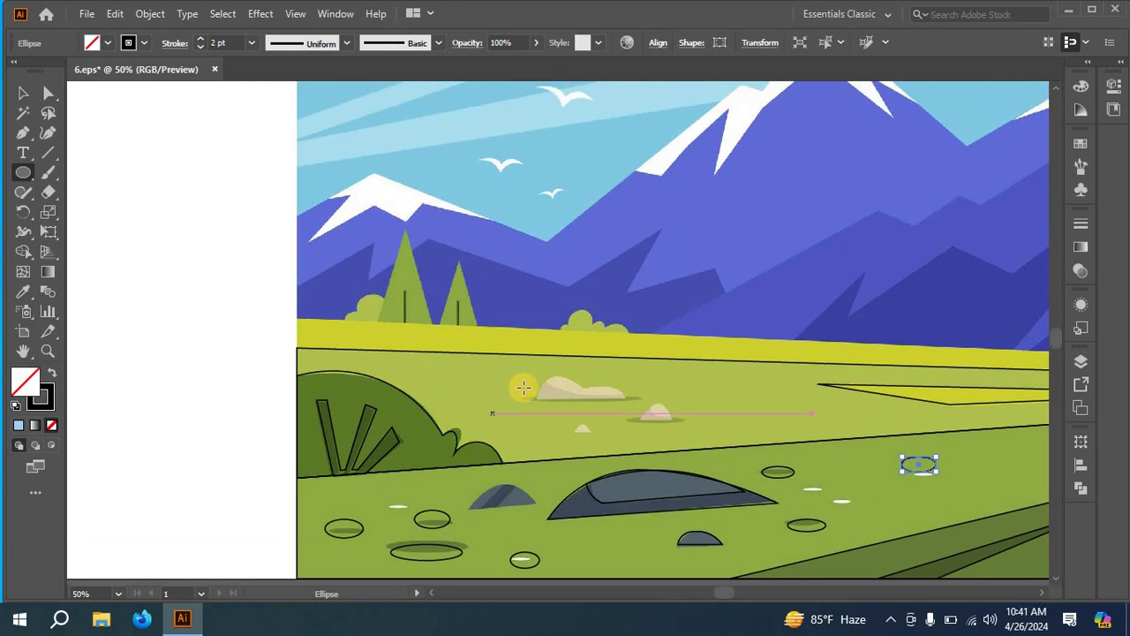
mouse_move(525, 374)
mouse_down()
mouse_move(645, 403)
mouse_move(699, 434)
mouse_up()
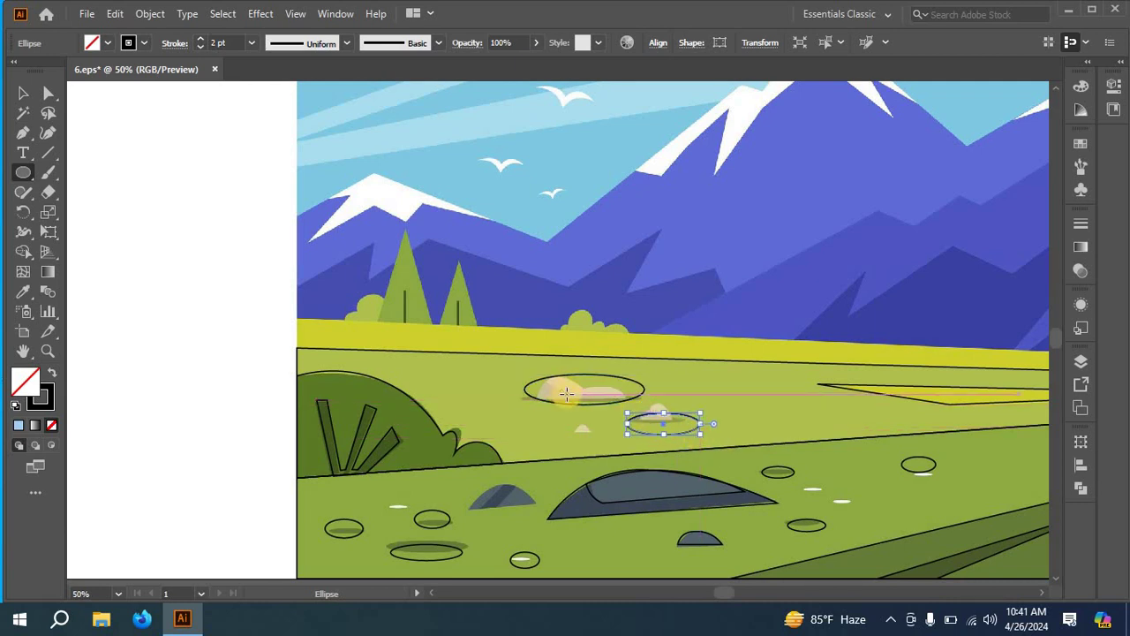
- Trace the larger beige rock as a closed three-point Pen path with a flat base
key(p)
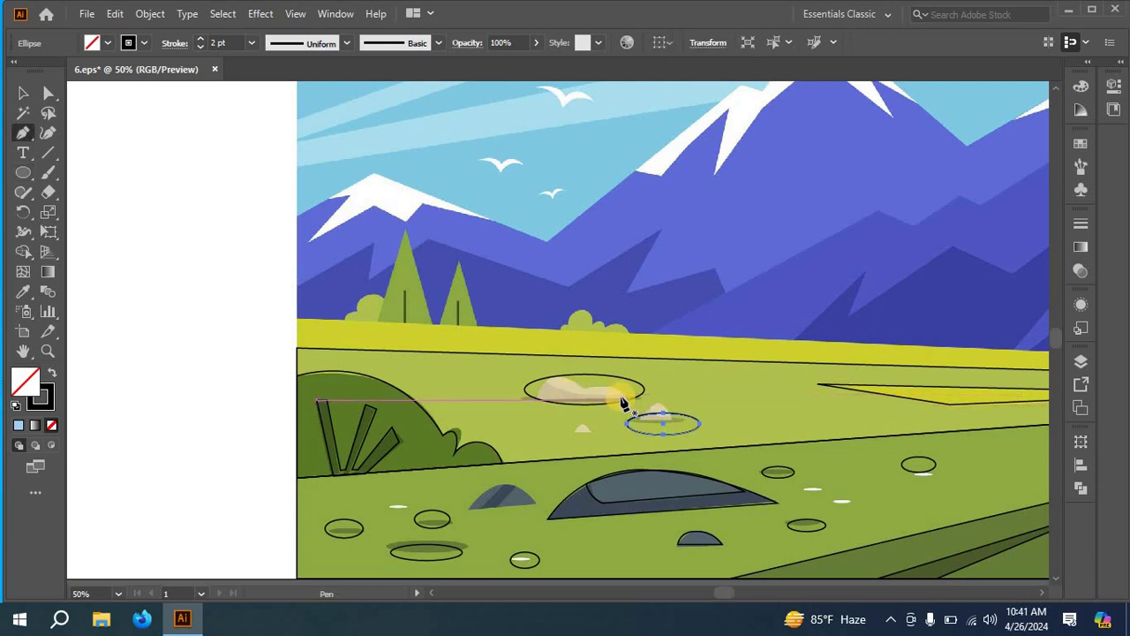
drag(622, 398, 544, 399)
click(543, 395)
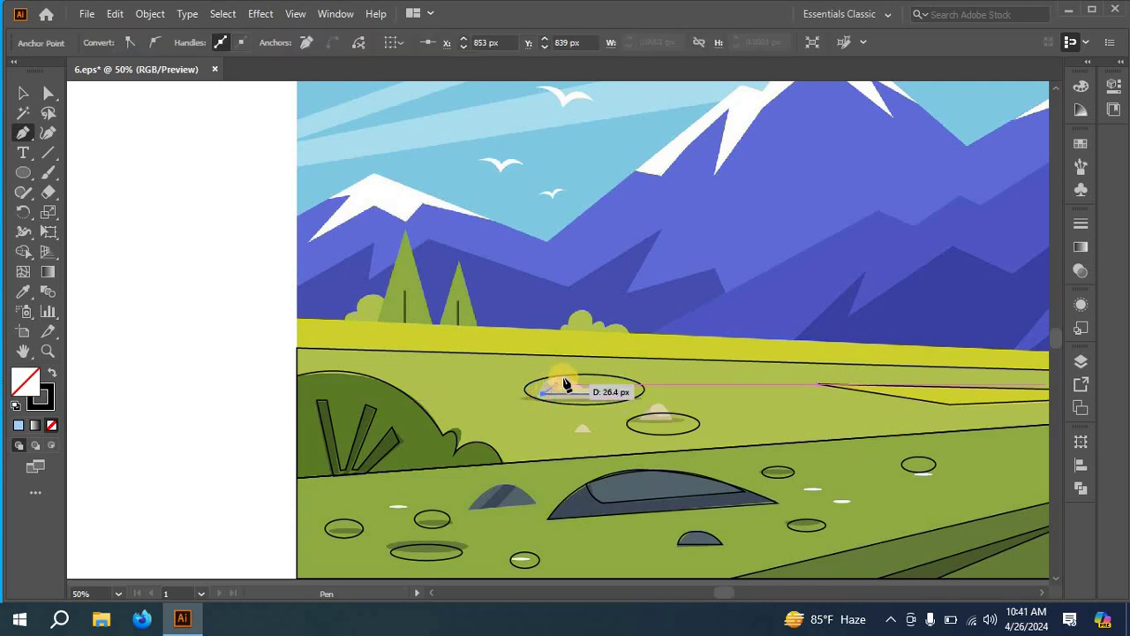
click(567, 380)
click(622, 397)
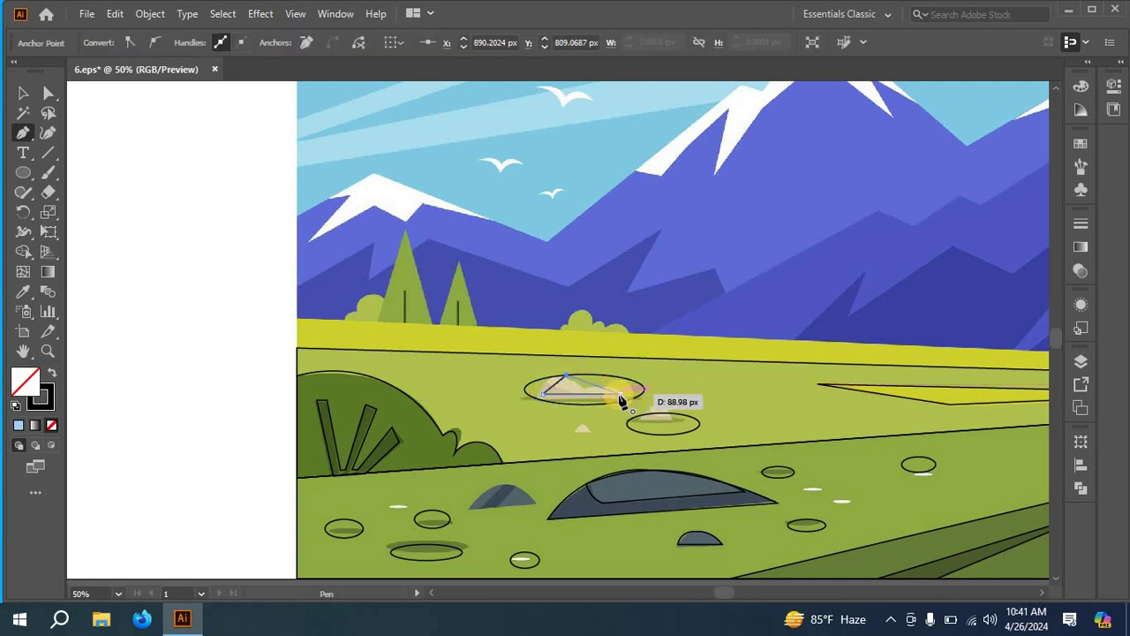
- Curve the larger beige rock's rounded top and pull its right slope inward with the Curvature tool
click(48, 132)
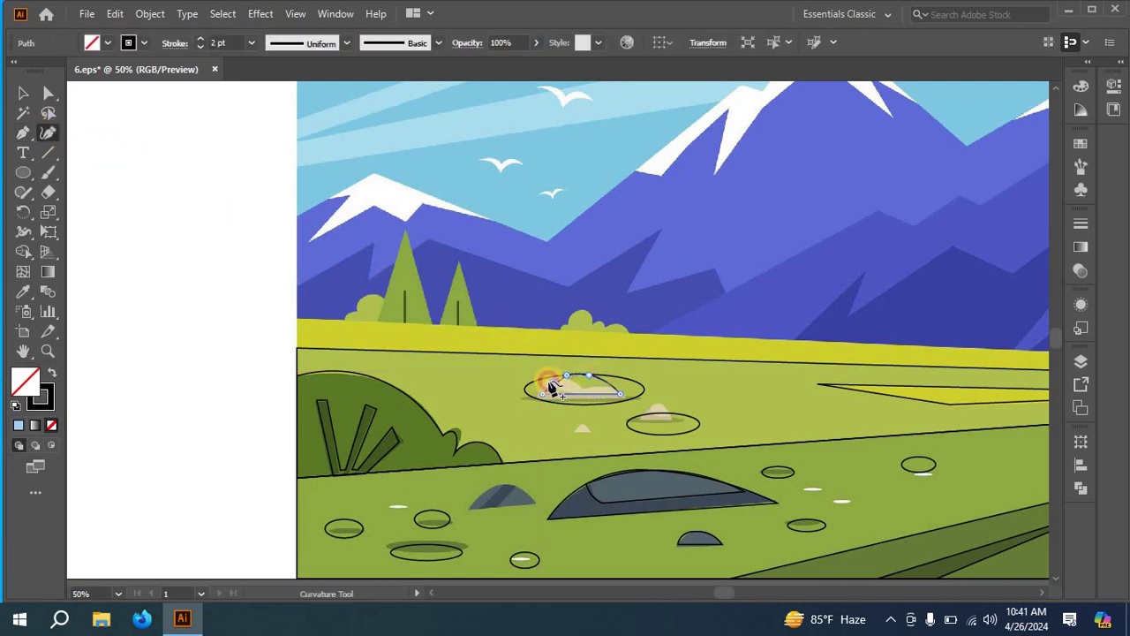
drag(547, 384, 605, 378)
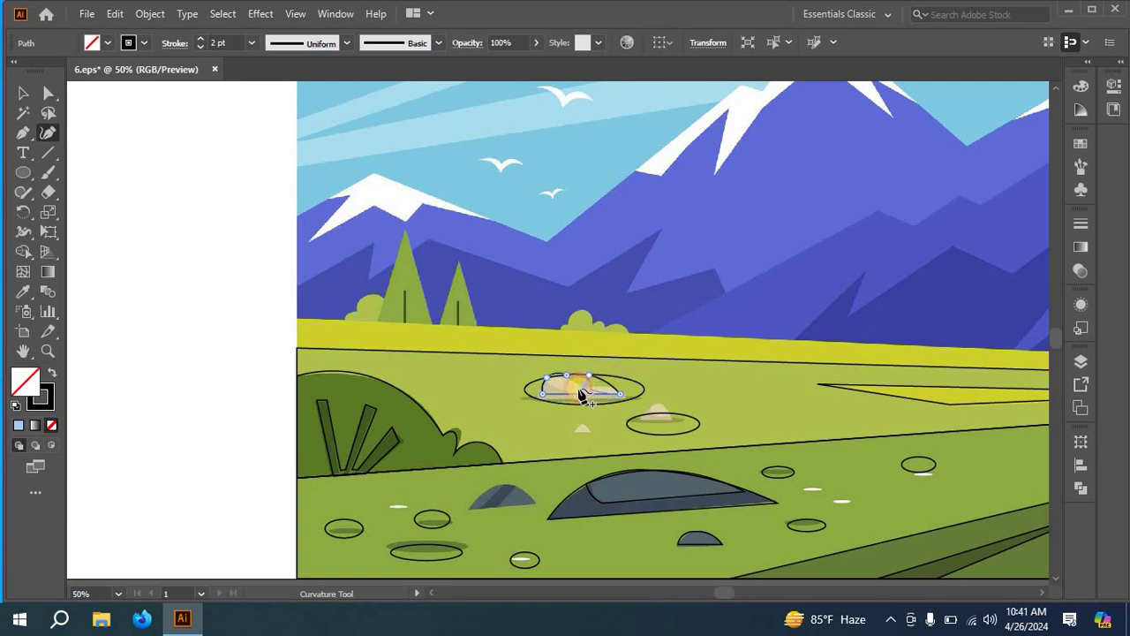
click(581, 391)
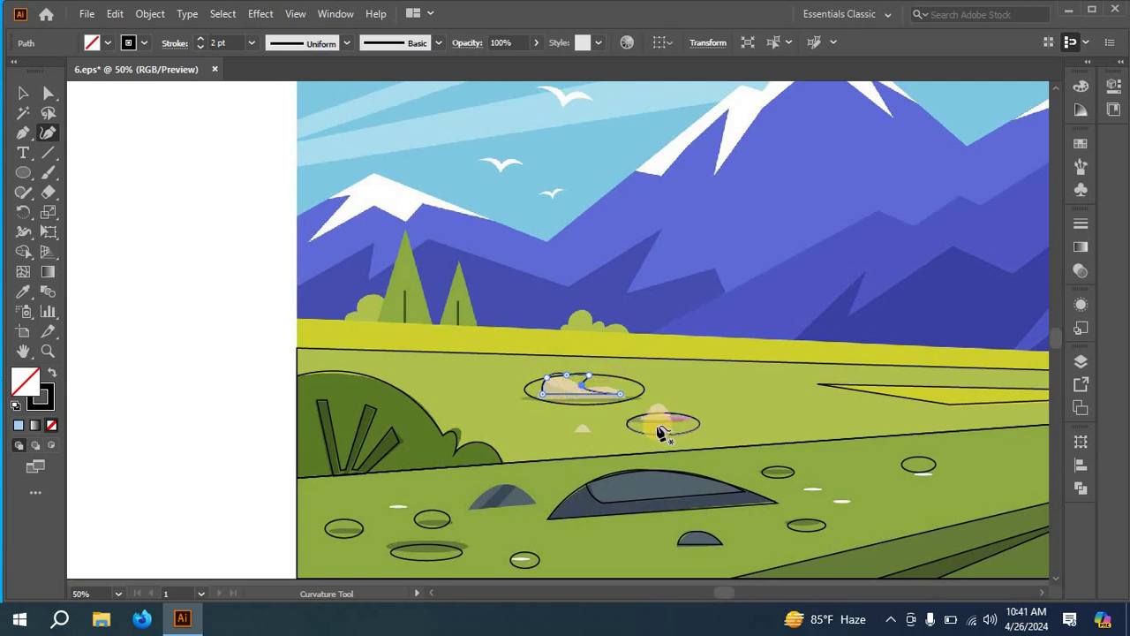
- Trace the smaller beige rock as a closed three-point Pen path with a flat base
click(22, 133)
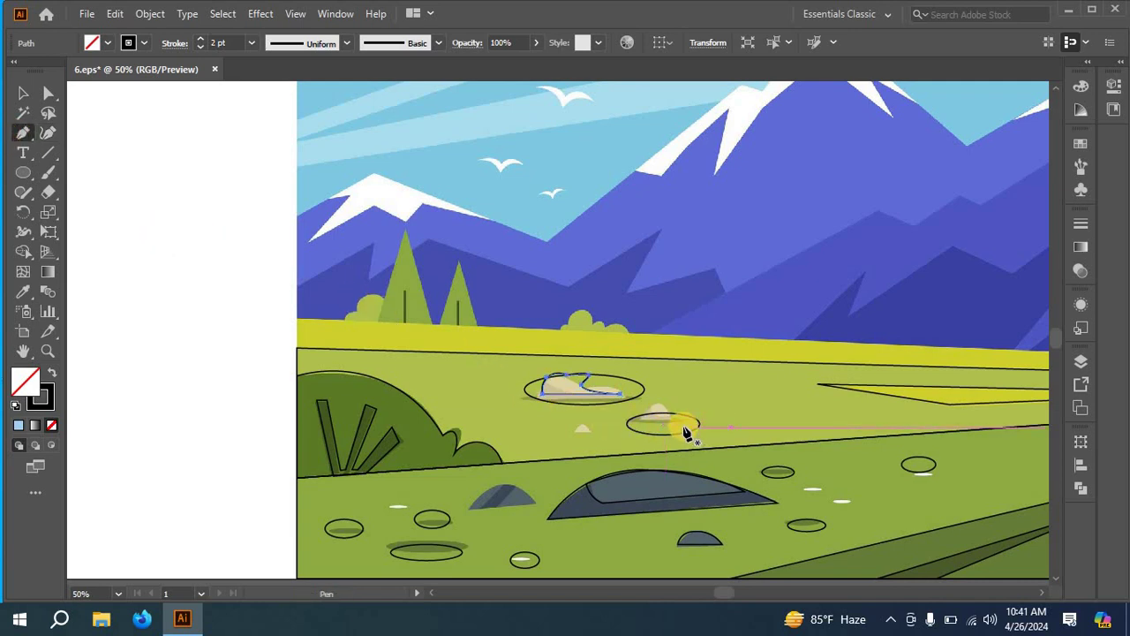
drag(683, 429, 654, 433)
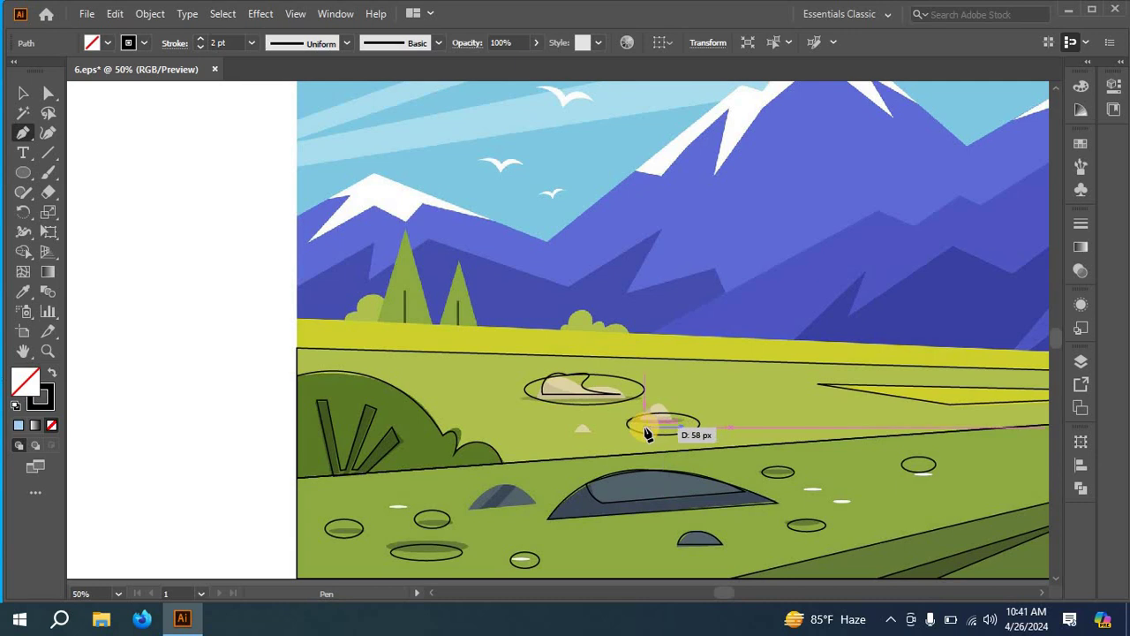
click(646, 428)
click(658, 413)
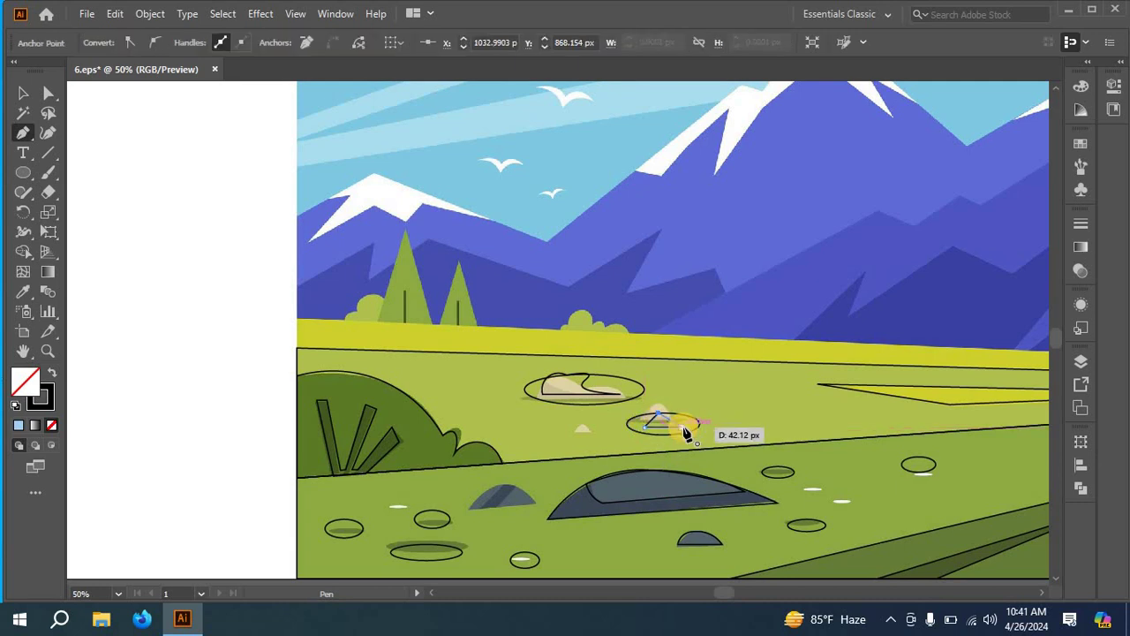
click(685, 432)
- Round both slopes of the smaller beige rock's outline with the Curvature tool
click(47, 133)
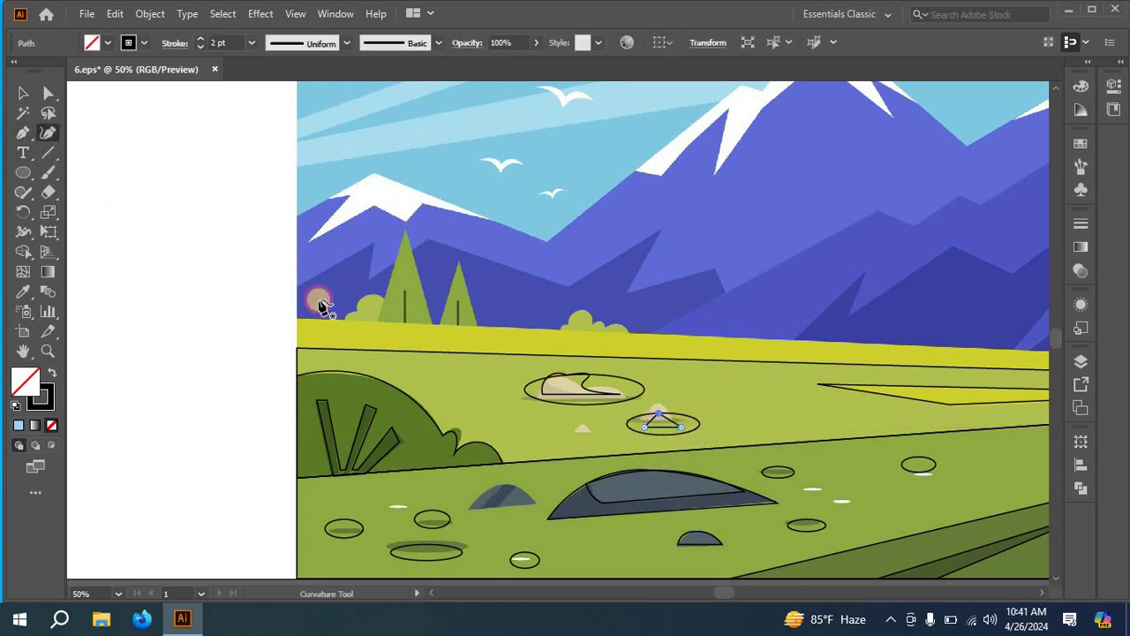
click(680, 425)
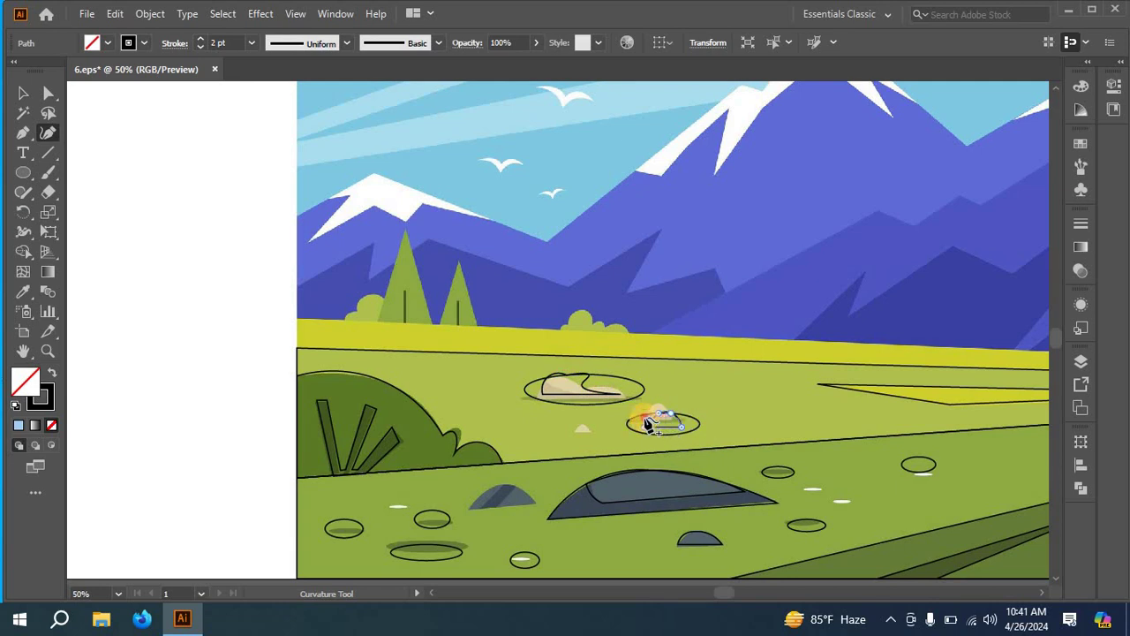
scroll(662, 448, up, 2)
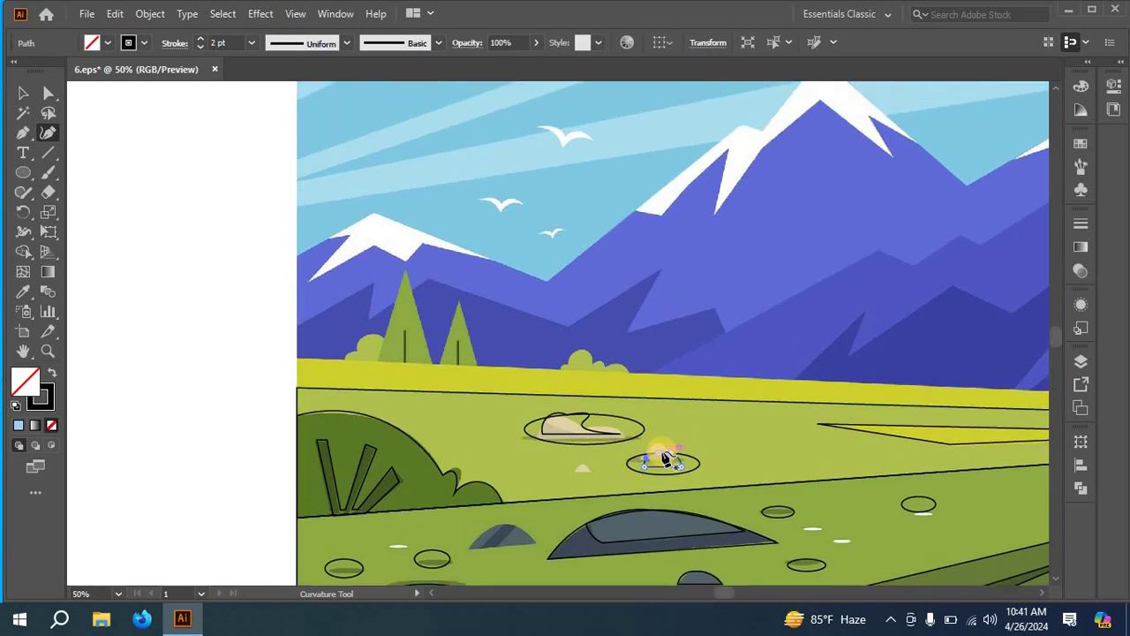
click(661, 452)
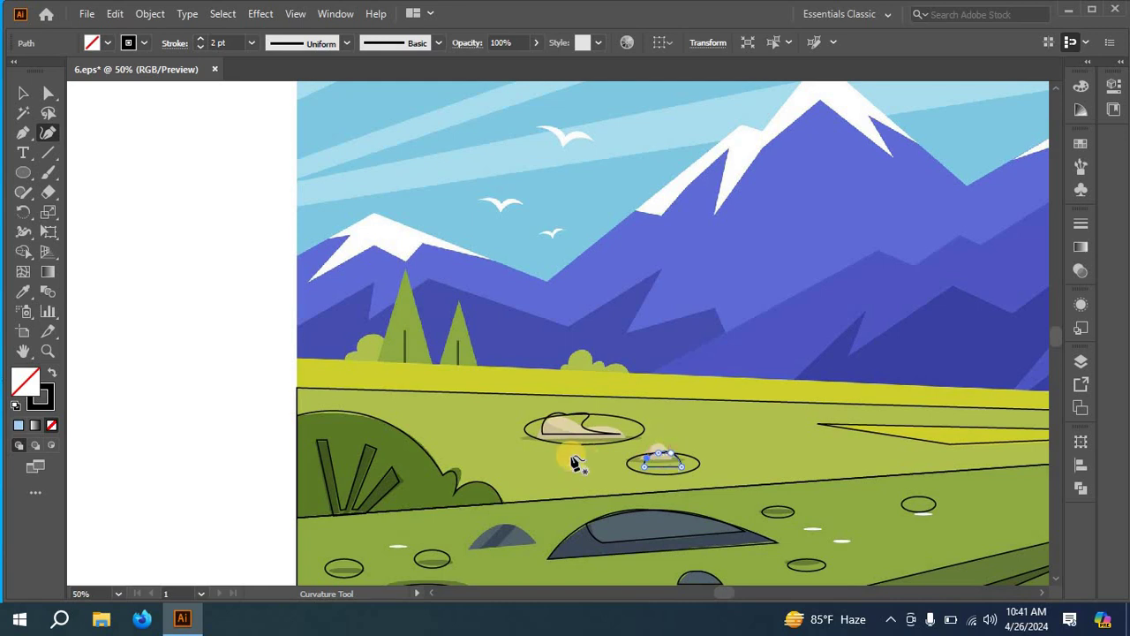
scroll(572, 459, up, 1)
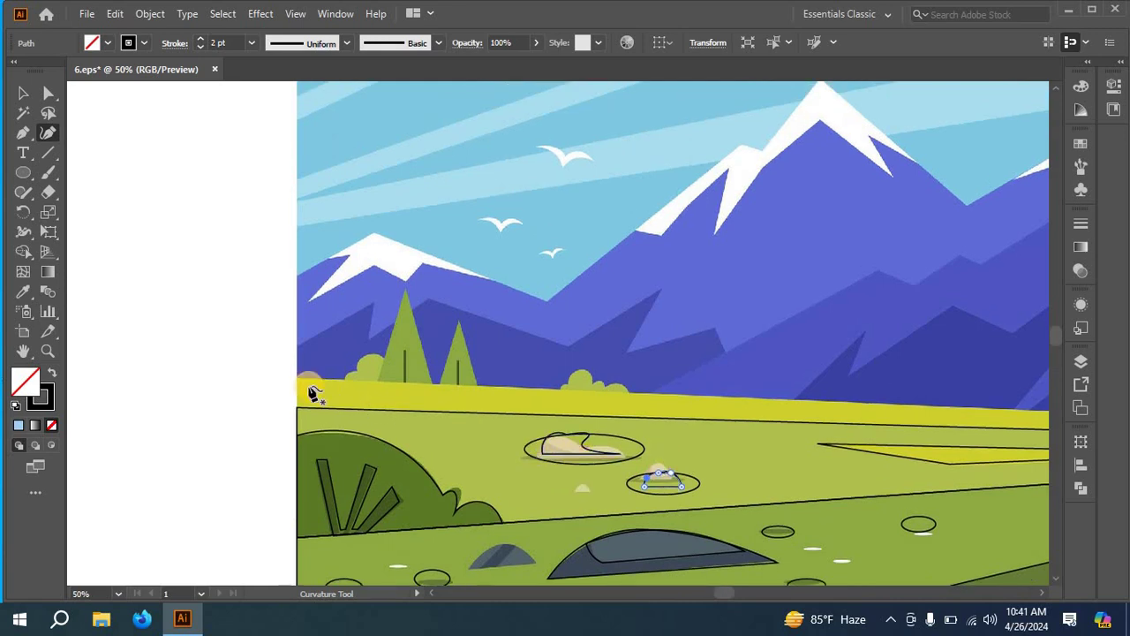
- Trace the bright yellow meadow band below the mountains as a closed four-point Pen path spanning the image's full width
key(p)
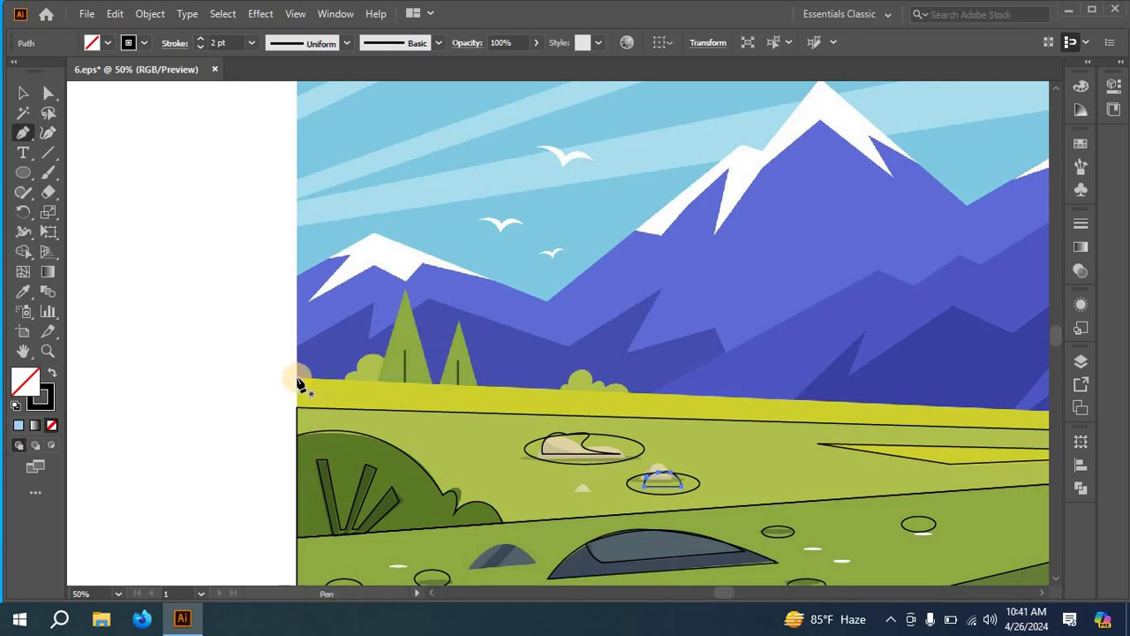
click(297, 378)
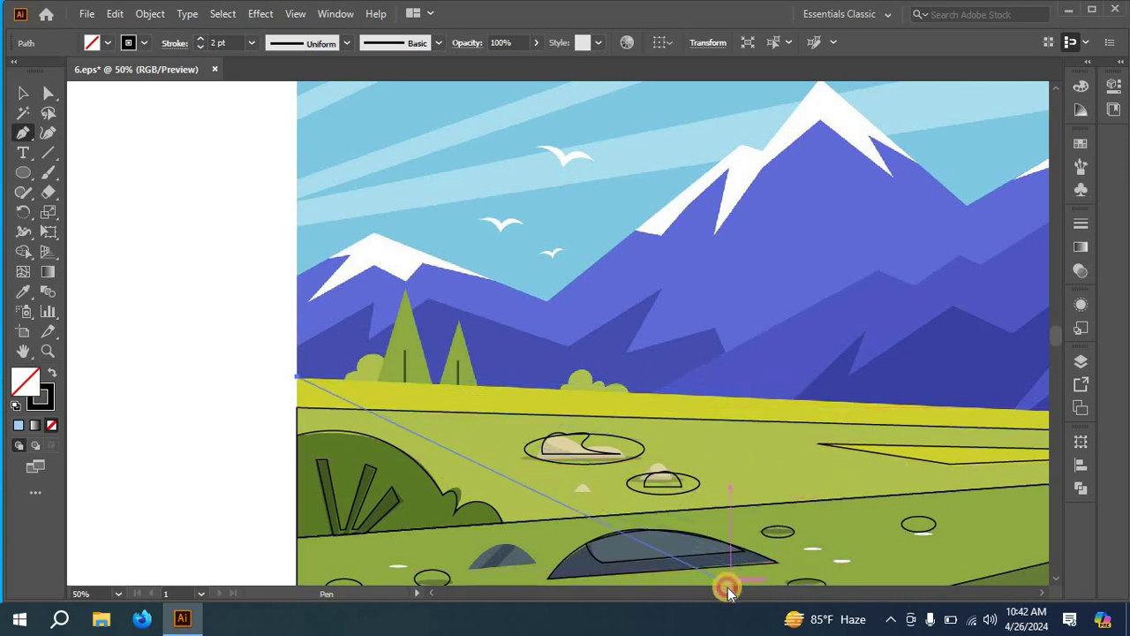
drag(727, 586, 765, 589)
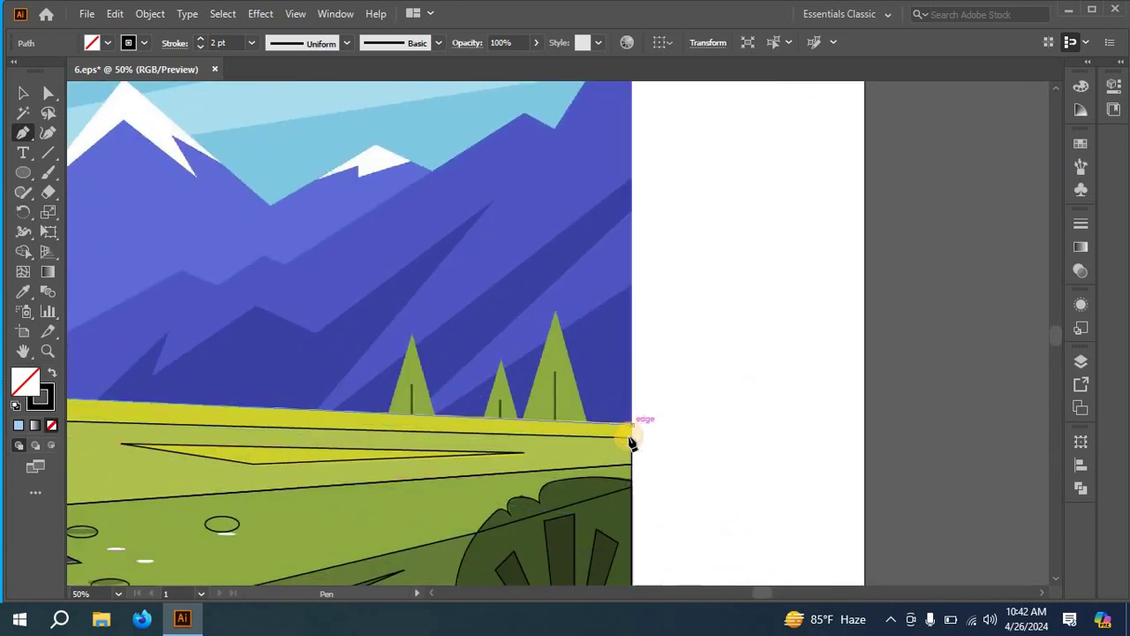
click(632, 427)
click(764, 587)
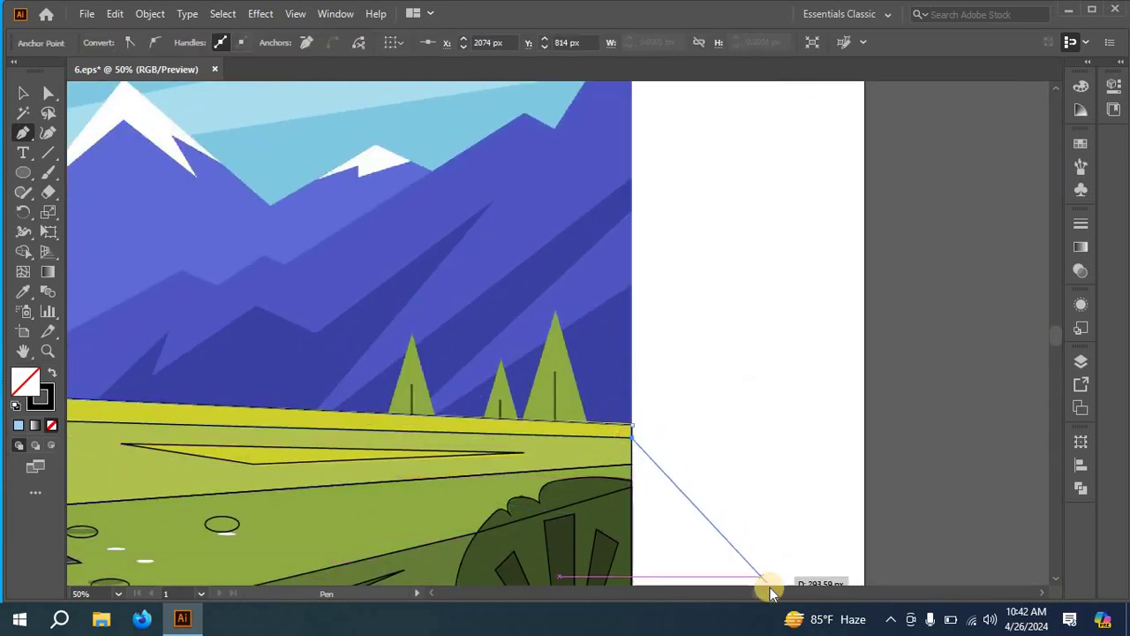
drag(765, 597, 722, 586)
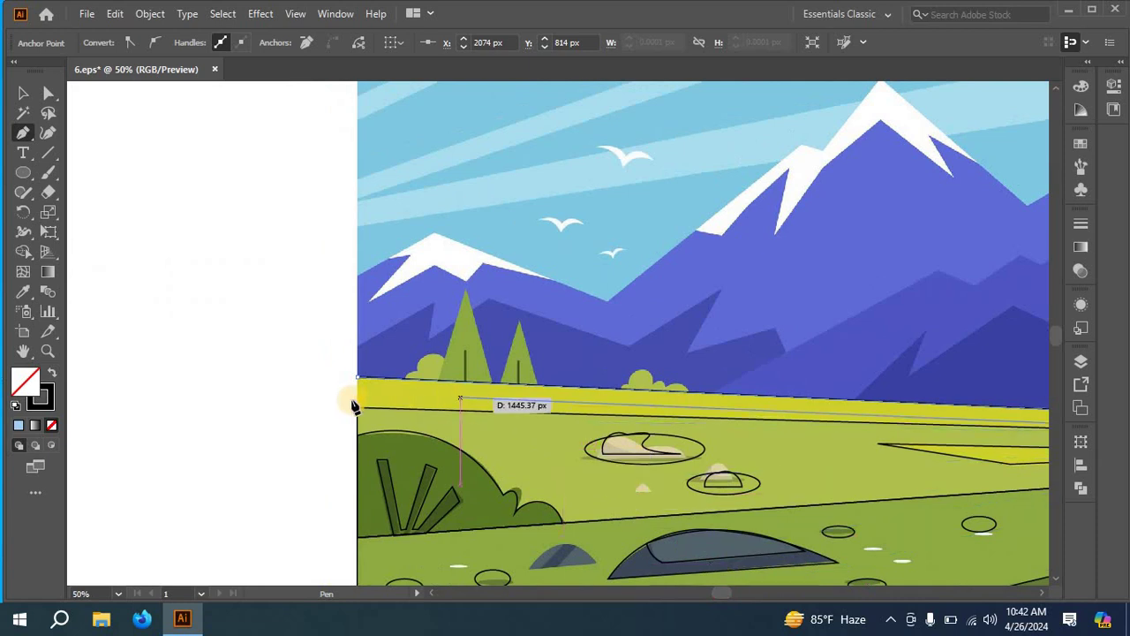
click(357, 412)
click(357, 407)
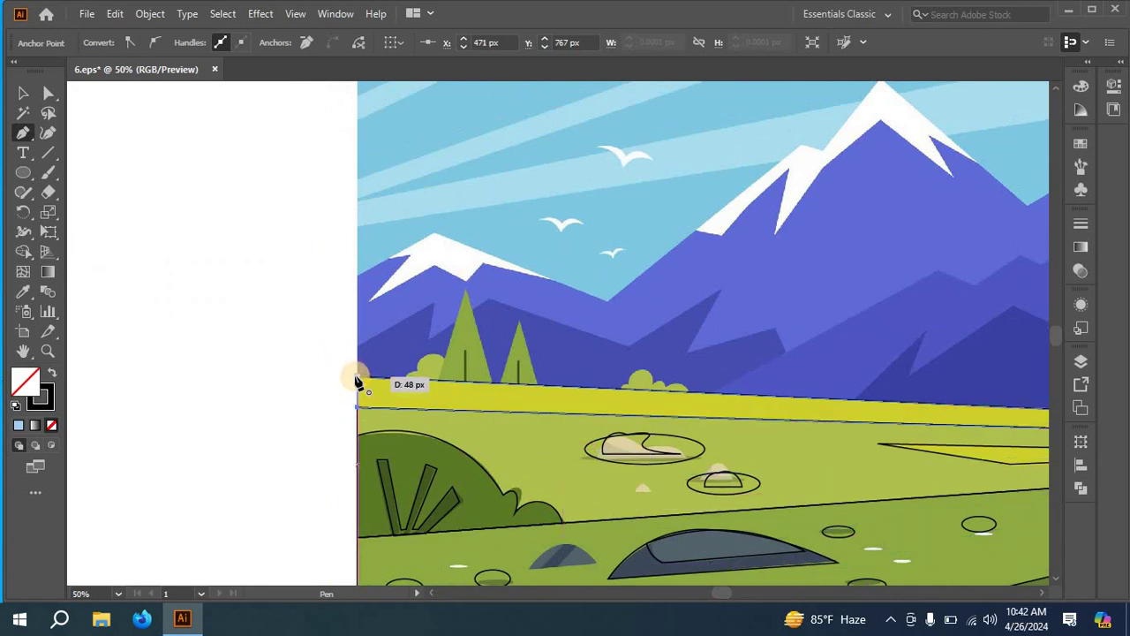
click(356, 380)
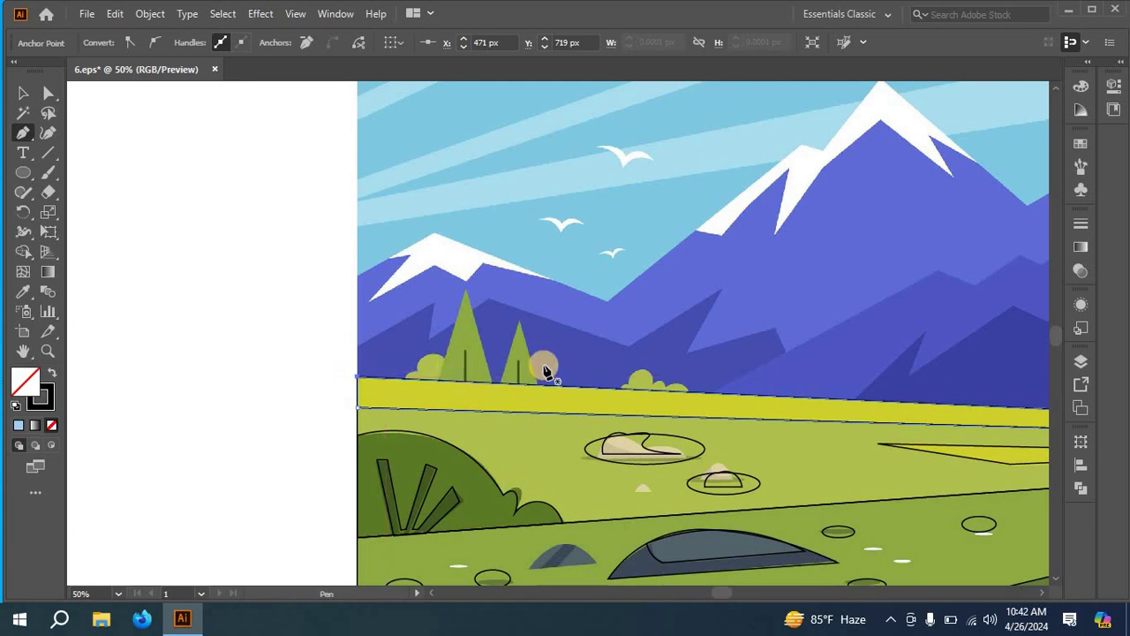
- Start a Pen outline of the three right-hand pines from the tallest tree's tip, along the base and around the leftmost tree
scroll(542, 369, up, 2)
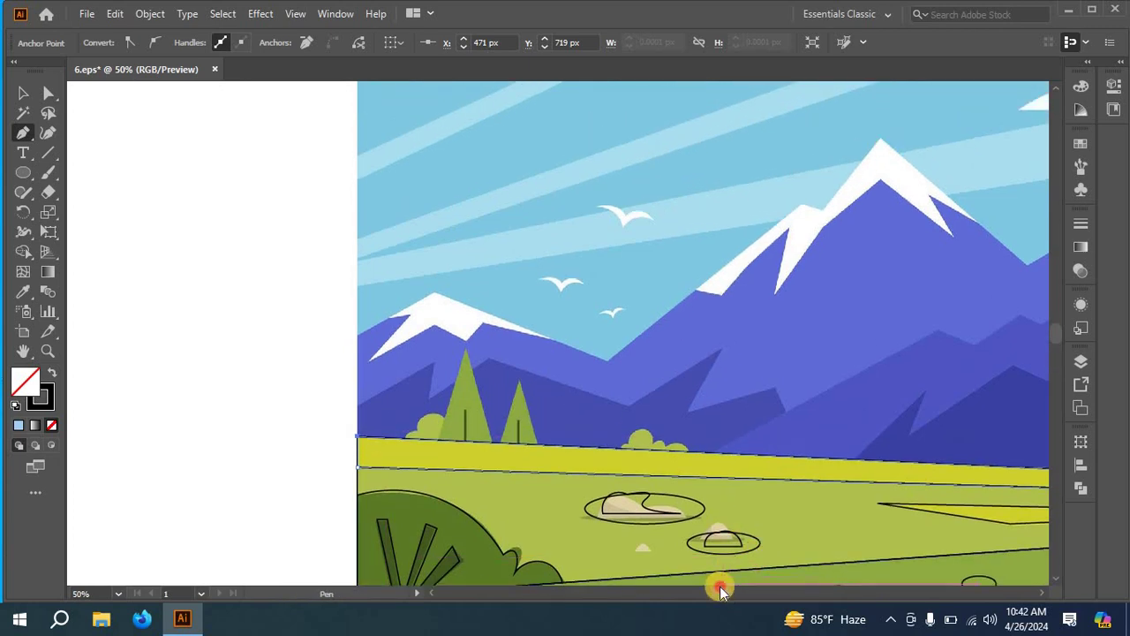
drag(719, 588, 744, 586)
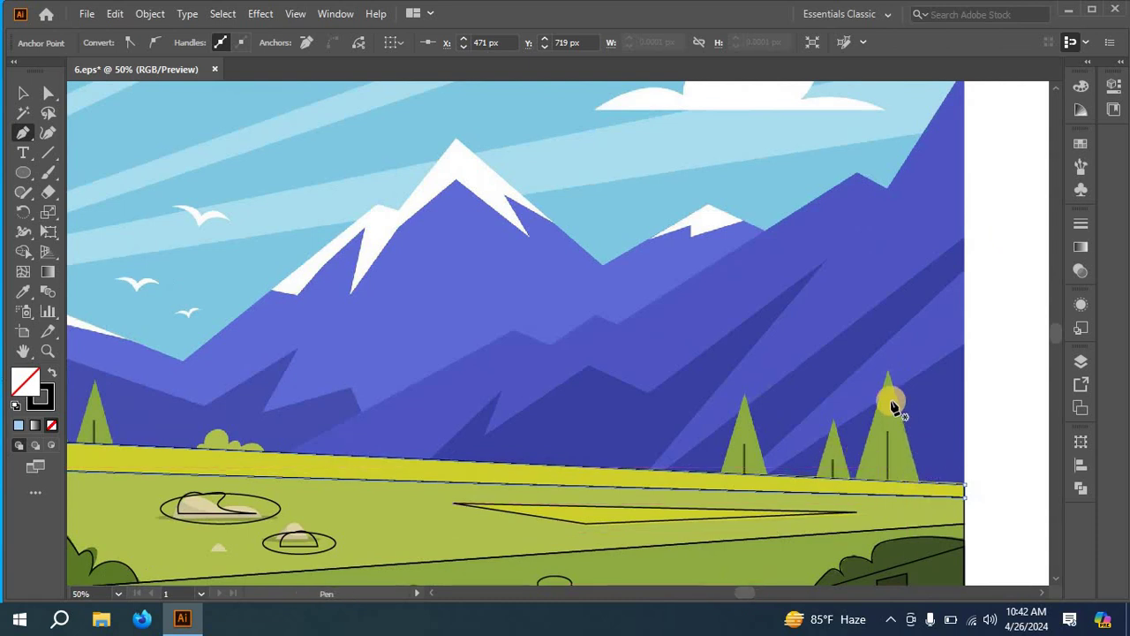
drag(888, 375, 910, 482)
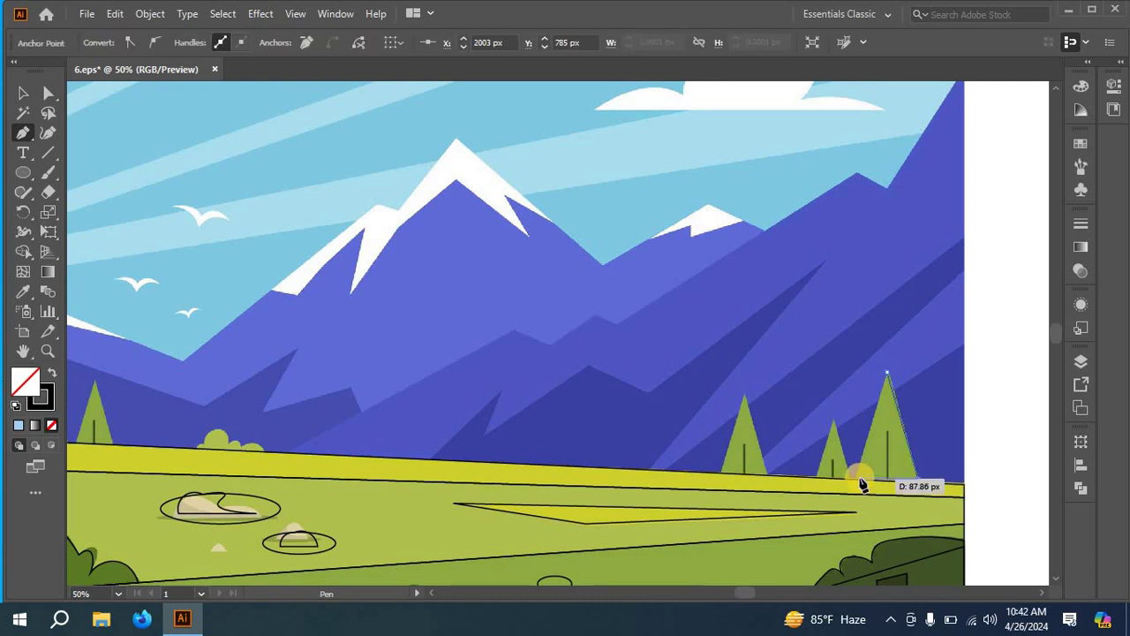
click(717, 475)
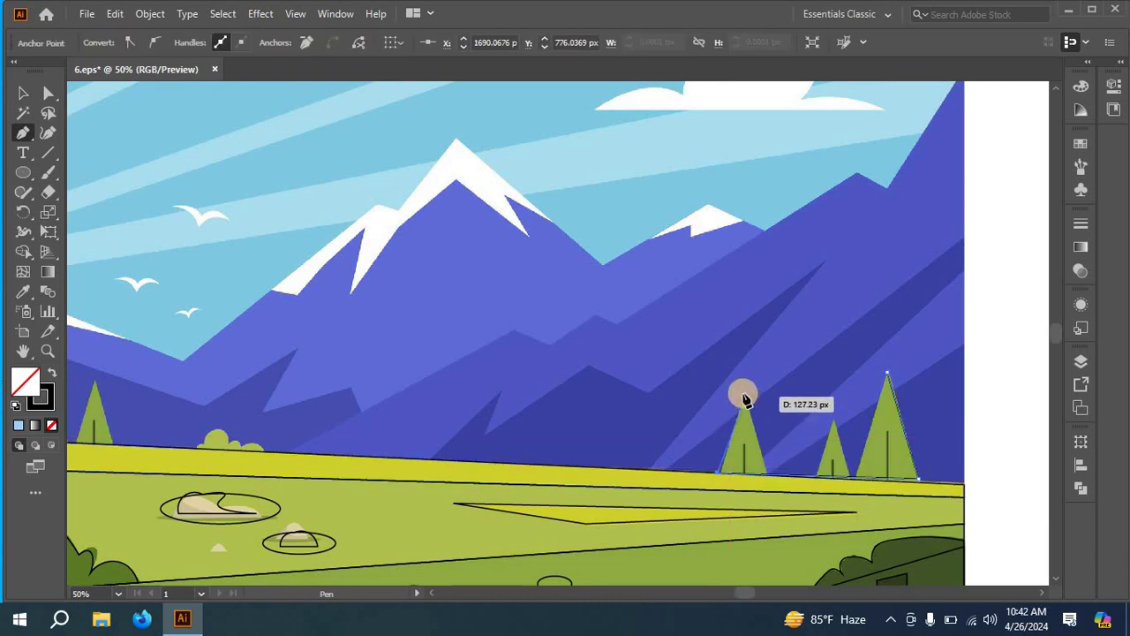
click(742, 395)
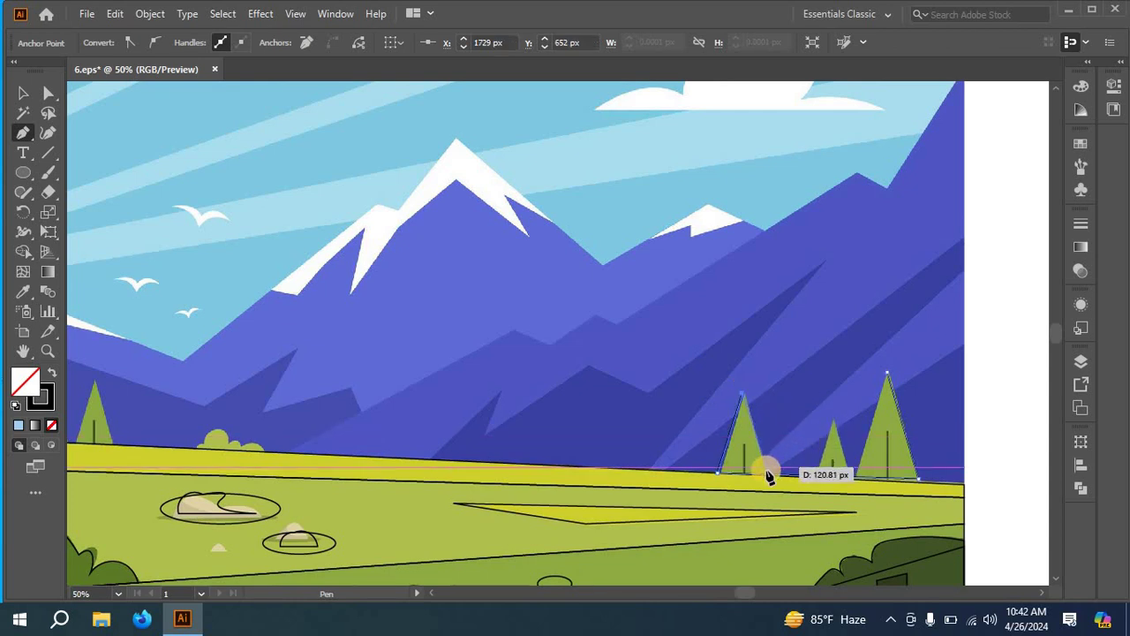
click(766, 474)
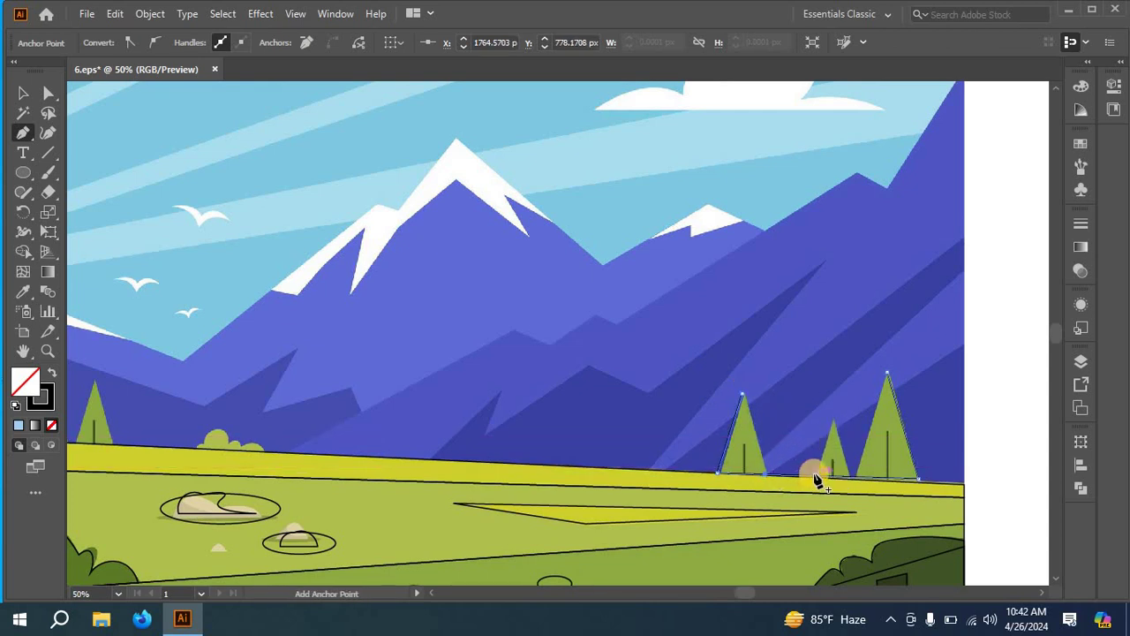
- Continue the pine outline around the small middle tree and close it at the tallest tree's tip
click(834, 455)
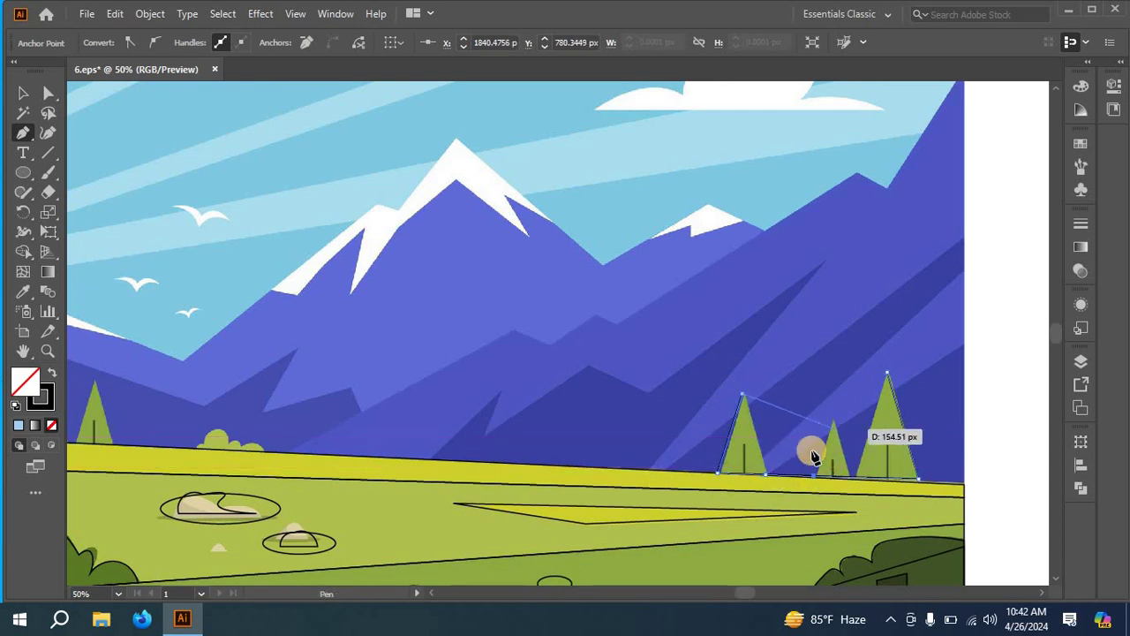
click(768, 474)
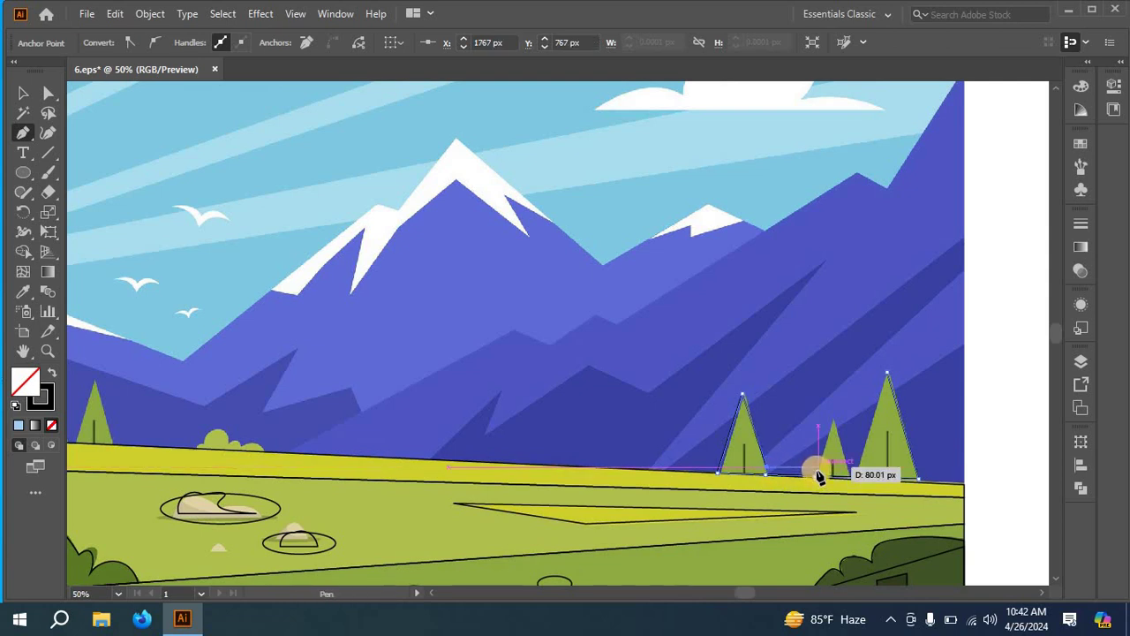
click(816, 475)
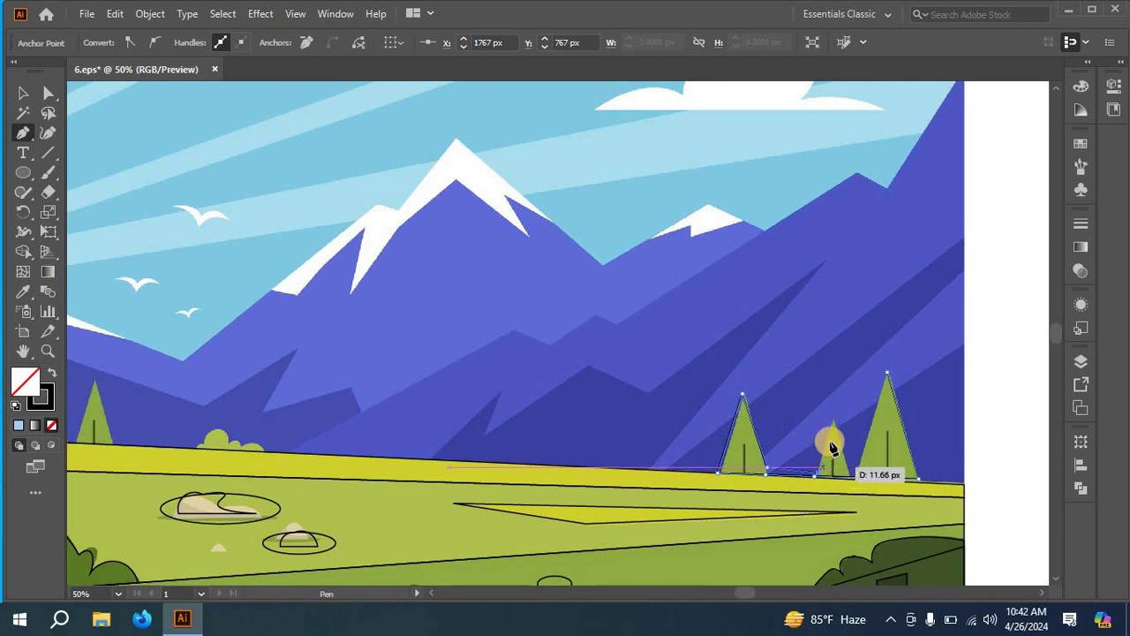
click(834, 424)
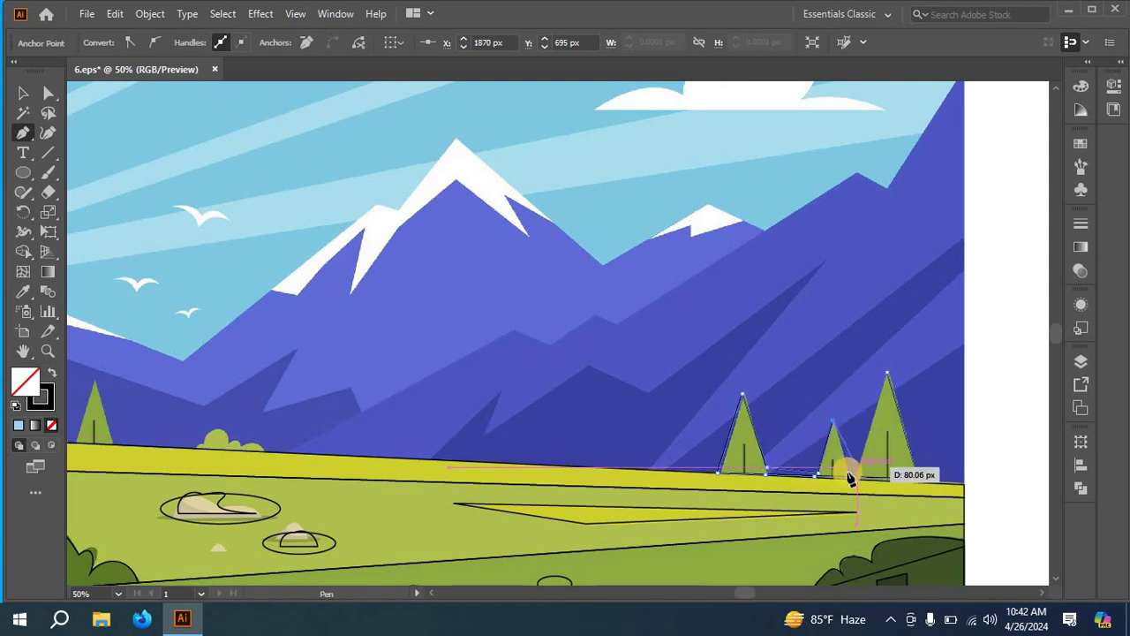
click(857, 476)
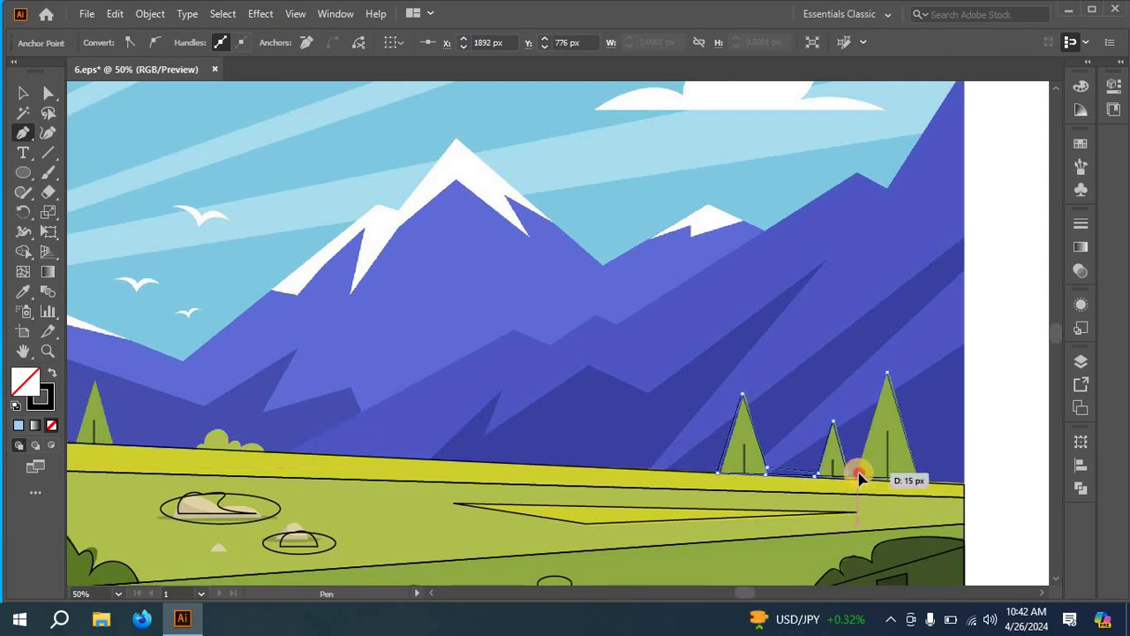
click(887, 373)
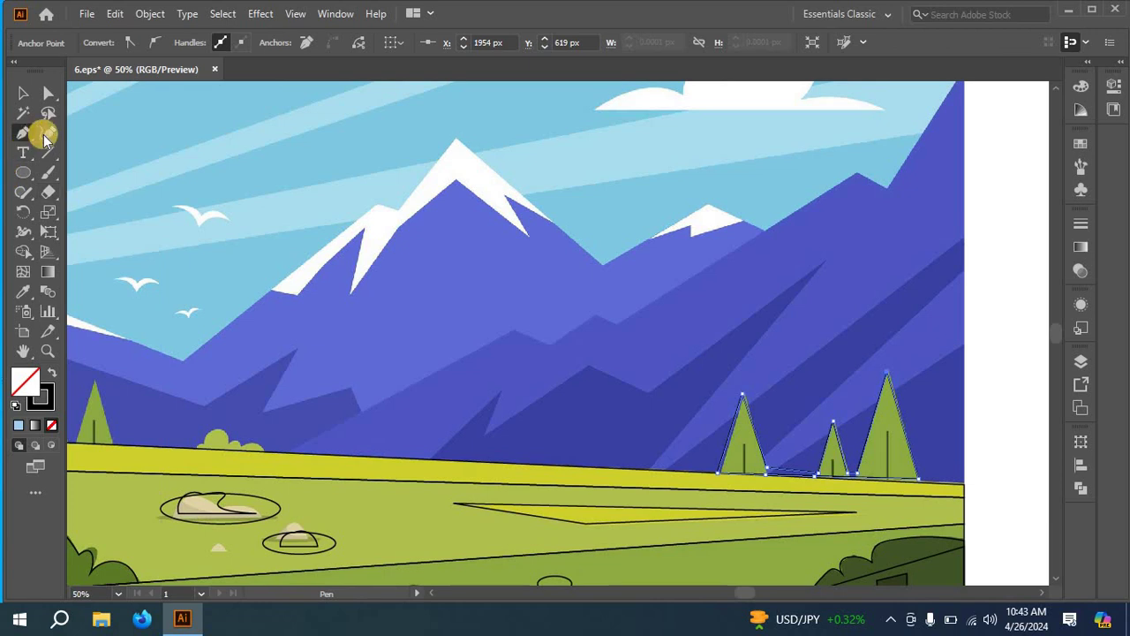
- Clean up the pine outline's foot anchors with the Curvature tool so the trees' bases meet the meadow edge
key(shift+grave)
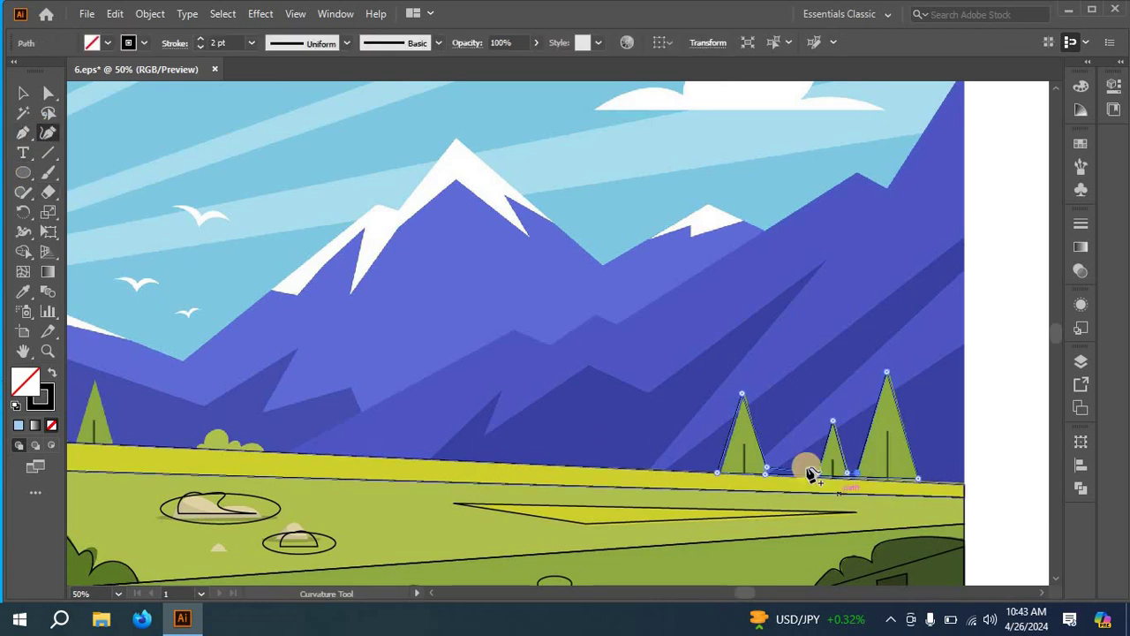
click(766, 473)
drag(819, 474, 817, 478)
click(815, 476)
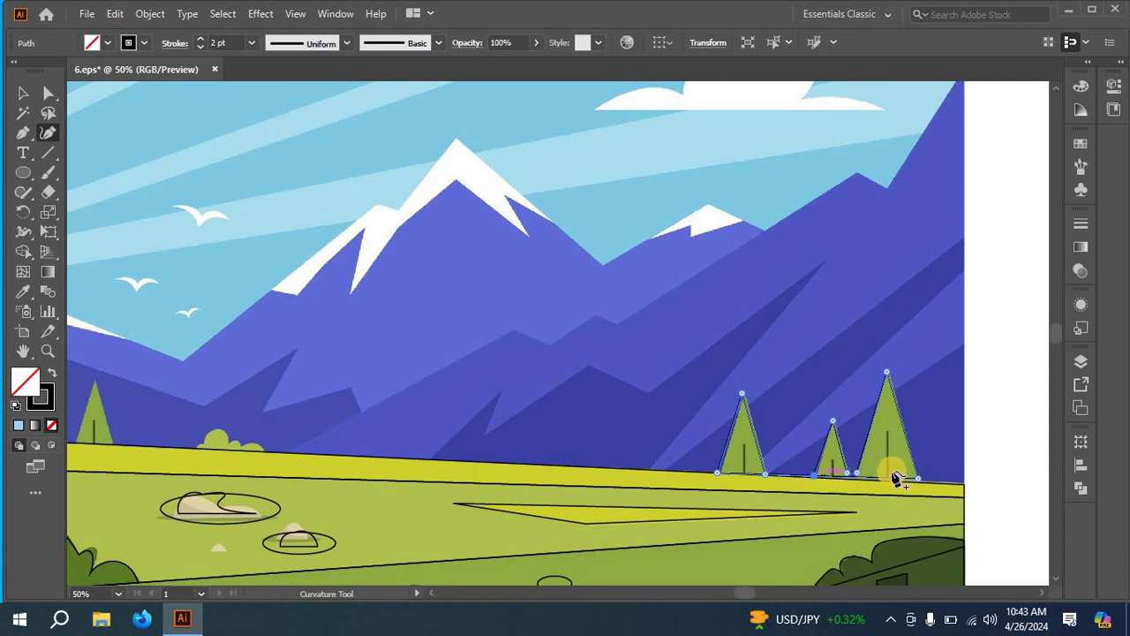
click(847, 479)
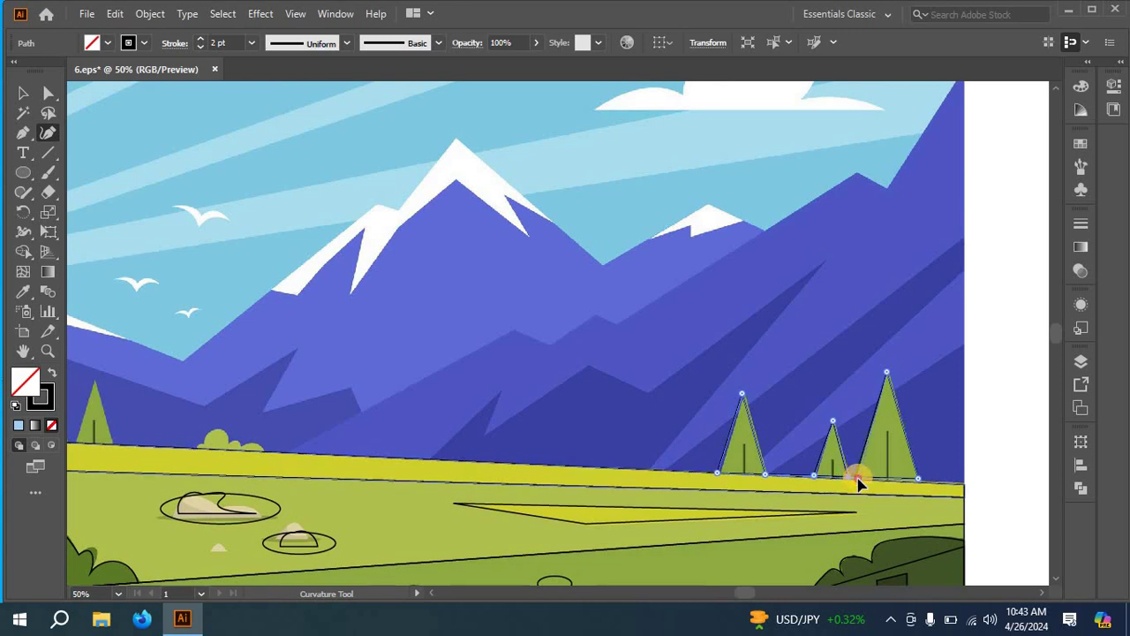
click(858, 481)
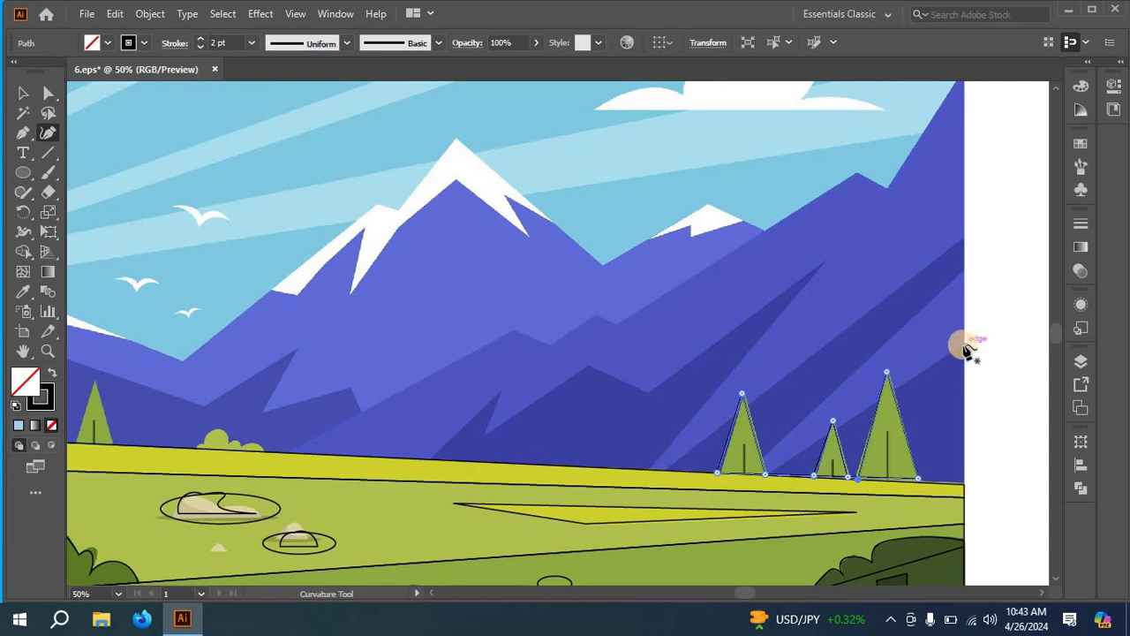
- Trace the lowest dark mountain face behind the right-hand pines as a closed triangular Pen path along the image's right edge
key(p)
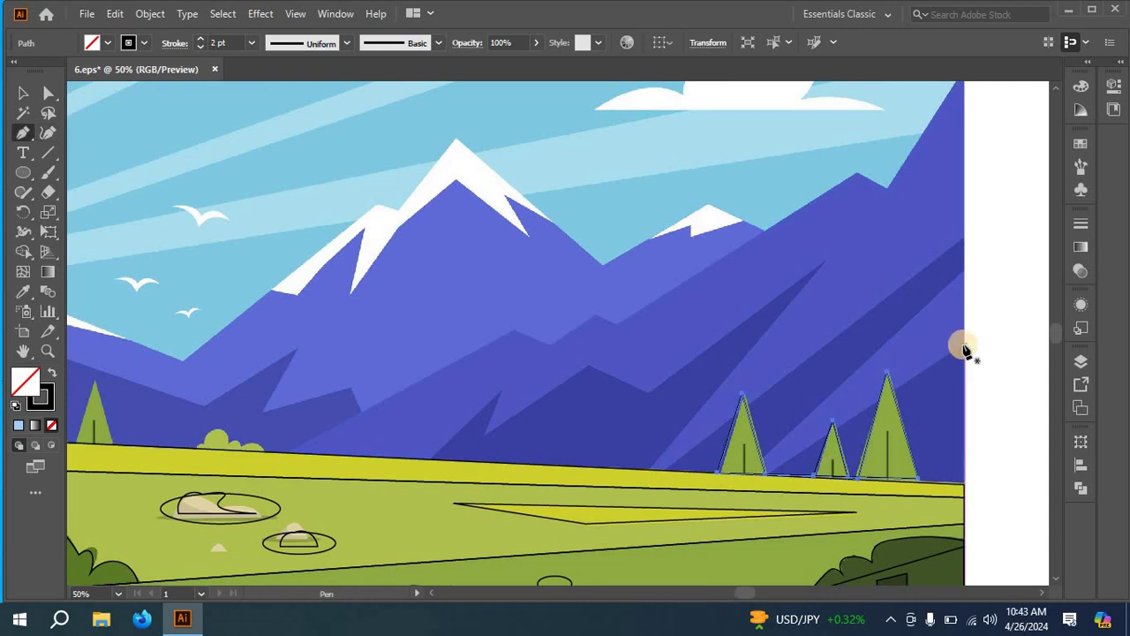
click(965, 345)
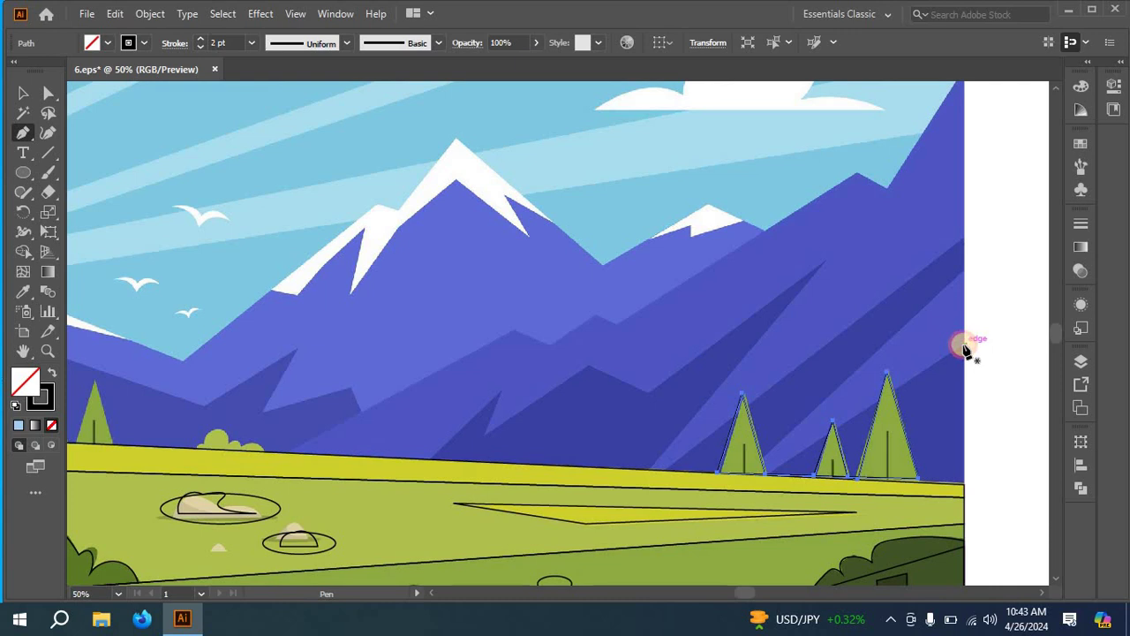
click(770, 475)
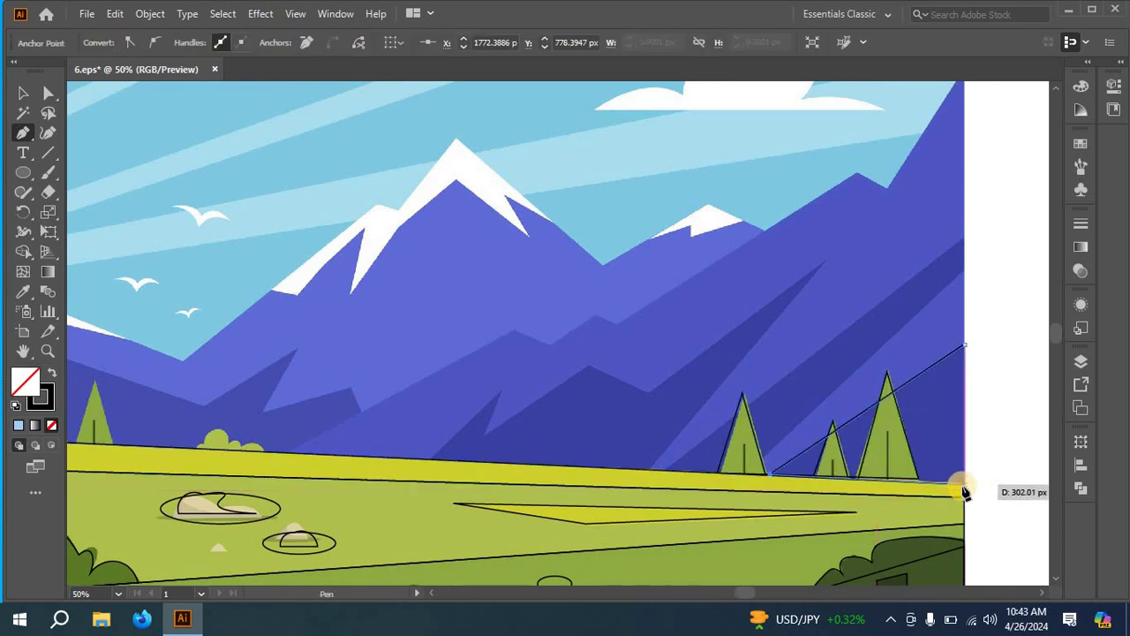
click(963, 486)
click(965, 345)
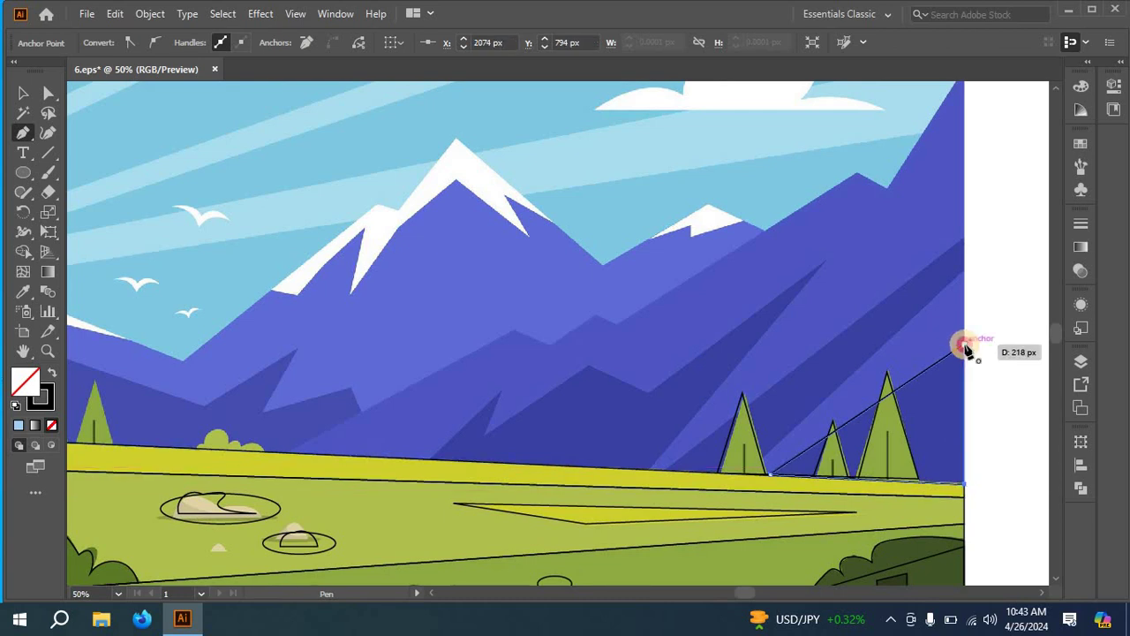
- Trace the lighter mountain slope above the lowest dark face as a closed triangular Pen path reaching down to the meadow edge
click(964, 274)
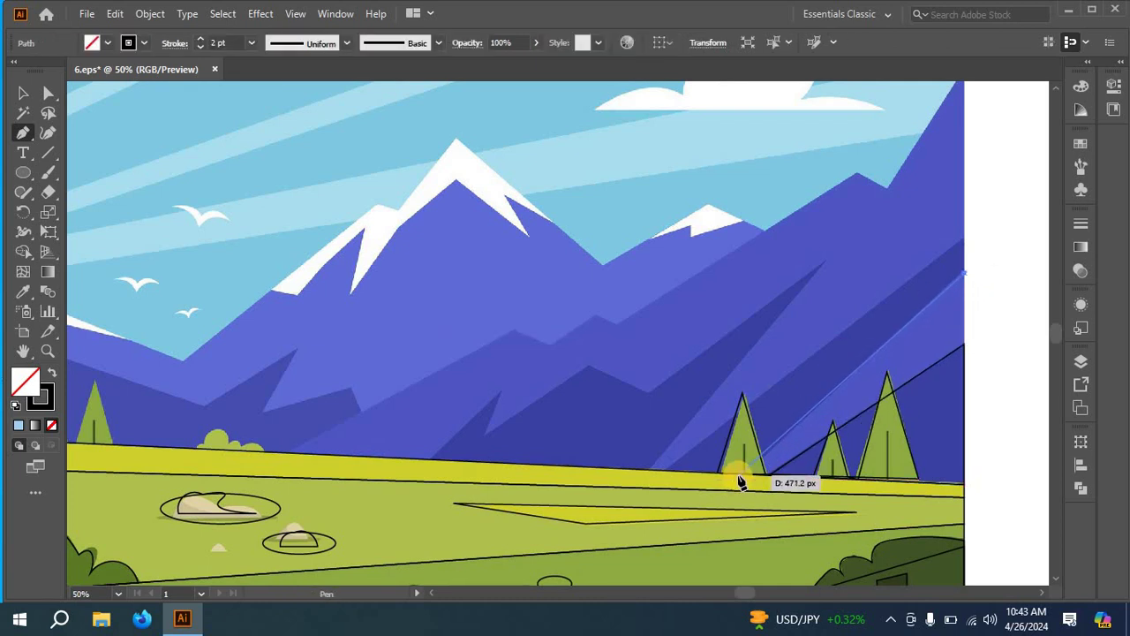
click(741, 475)
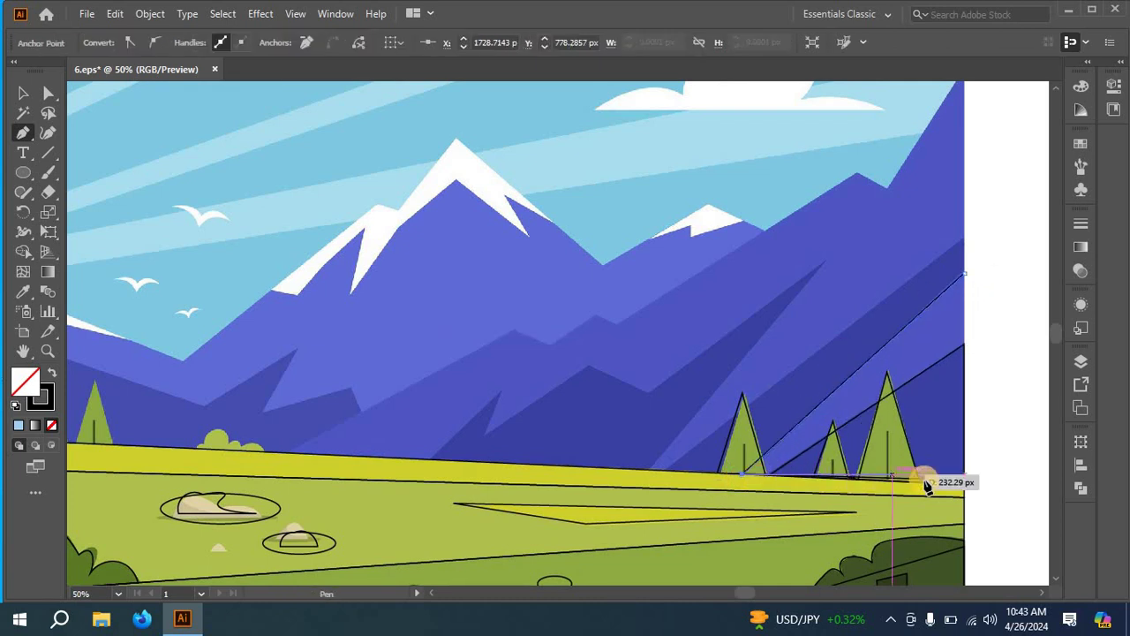
click(964, 484)
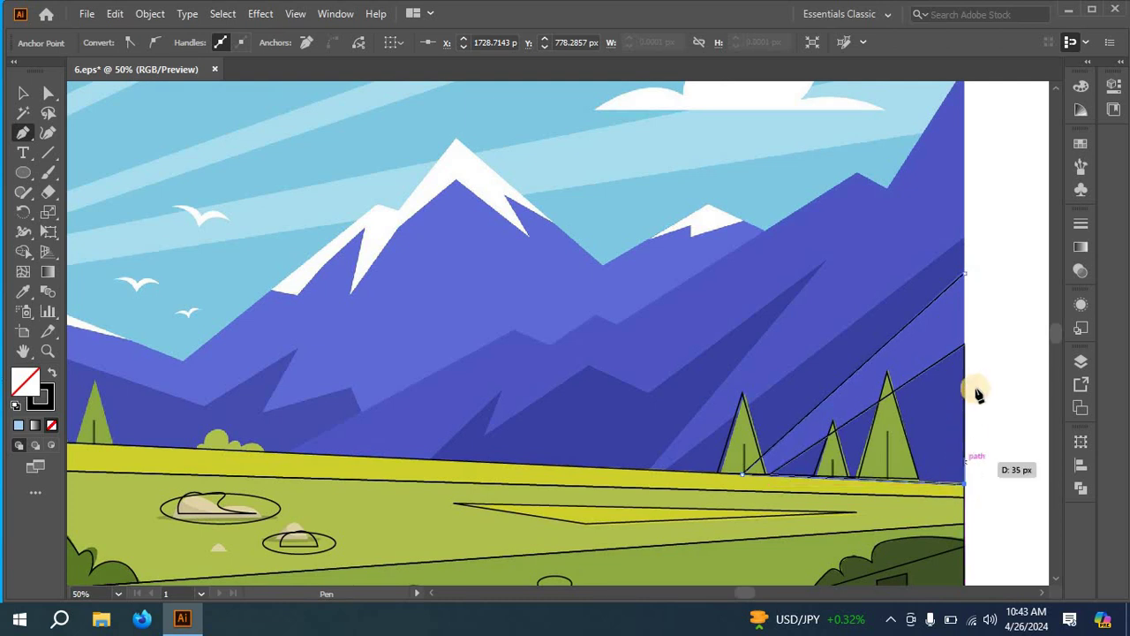
click(966, 275)
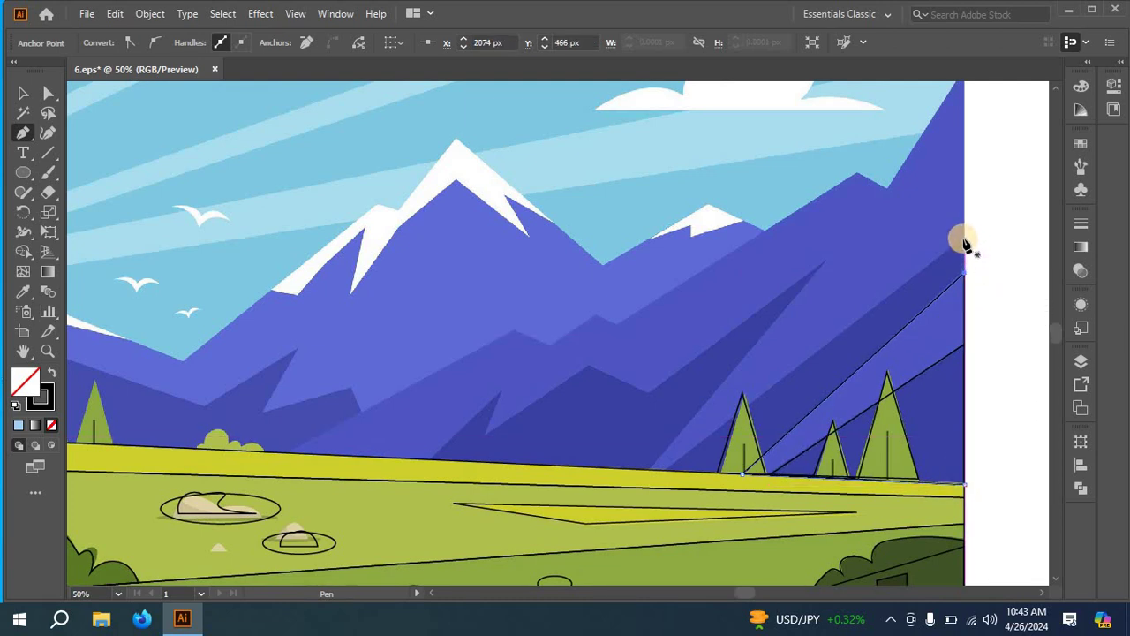
- Trace the dark diagonal mountain band above the lighter slope as a closed Pen path from the image's right edge to the meadow edge
click(964, 240)
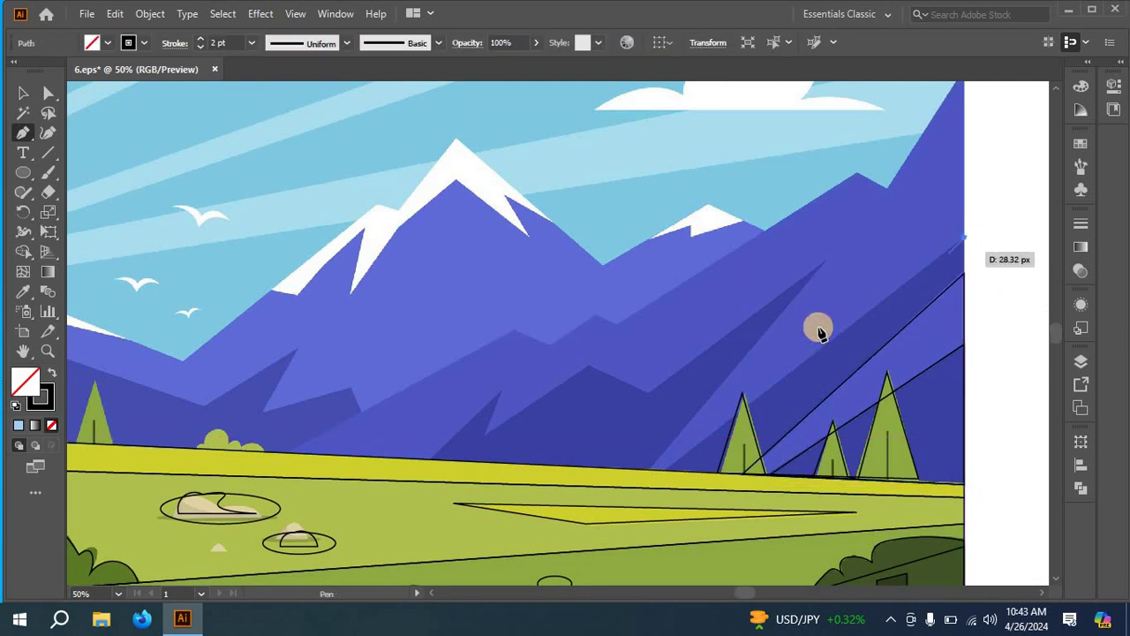
click(664, 471)
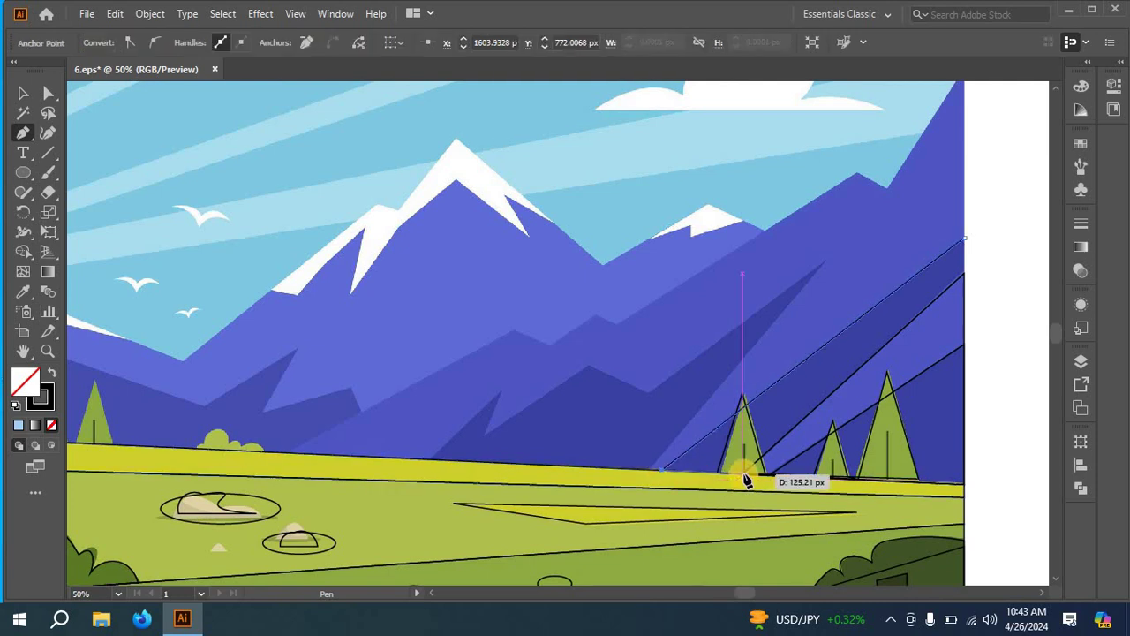
click(743, 474)
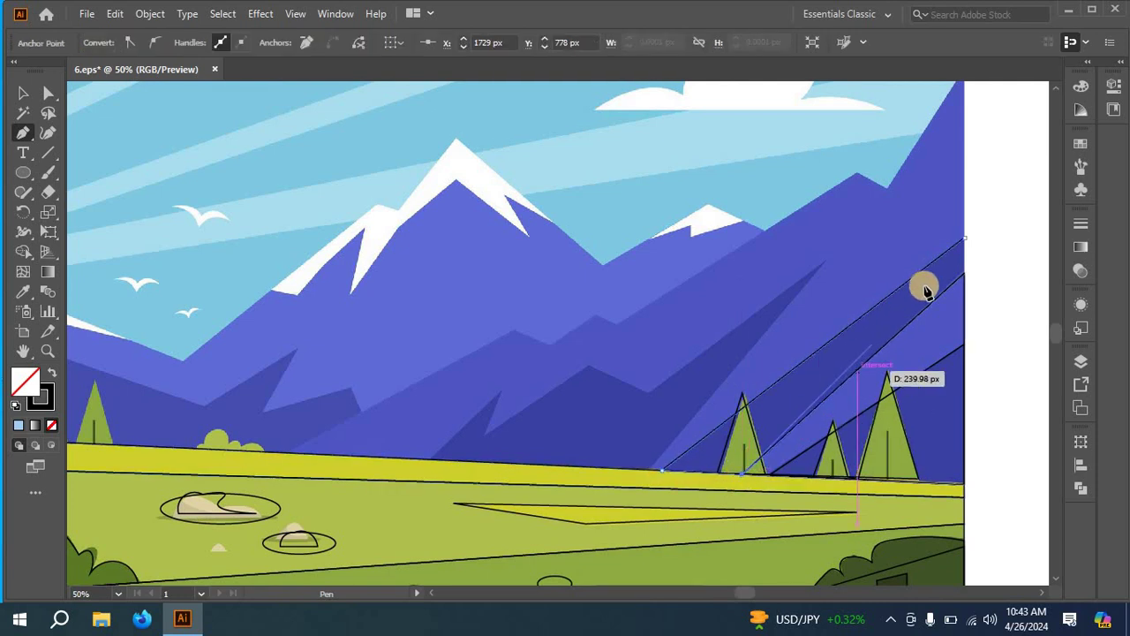
click(964, 276)
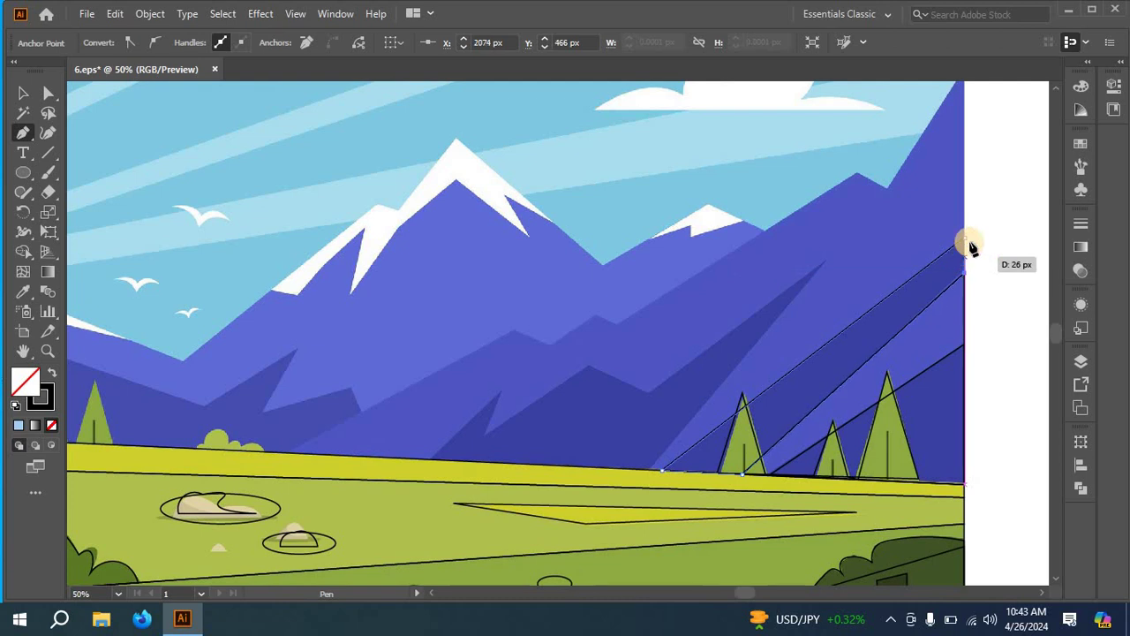
click(964, 242)
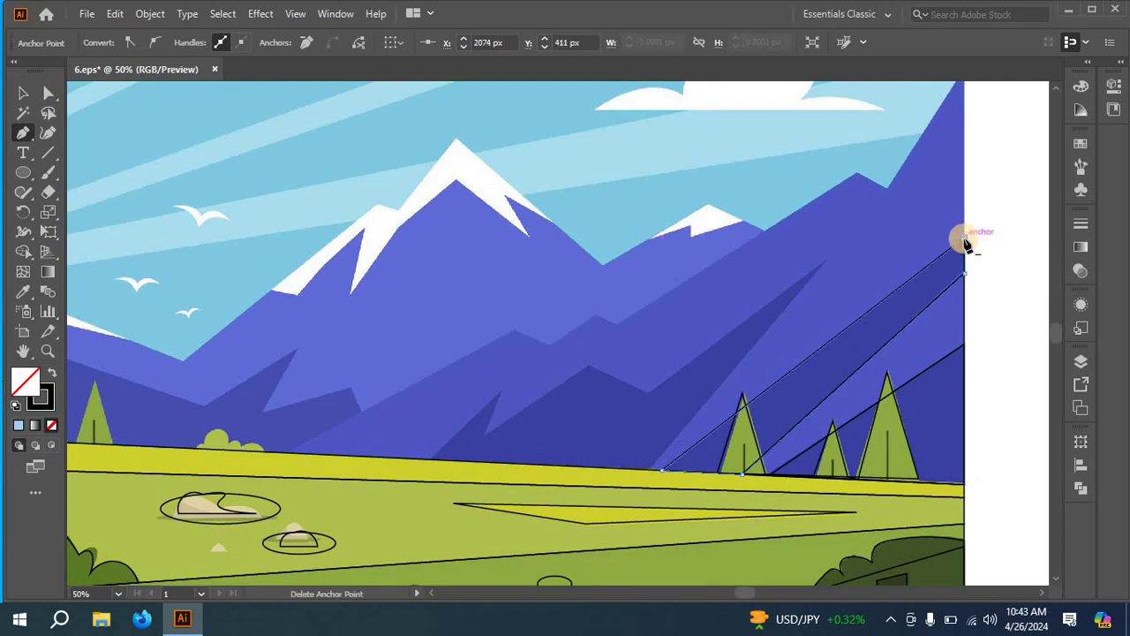
- Trace the jagged dark mountain face left of the right-hand pines as a closed Pen path along the meadow edge and its zigzag ridge
click(826, 261)
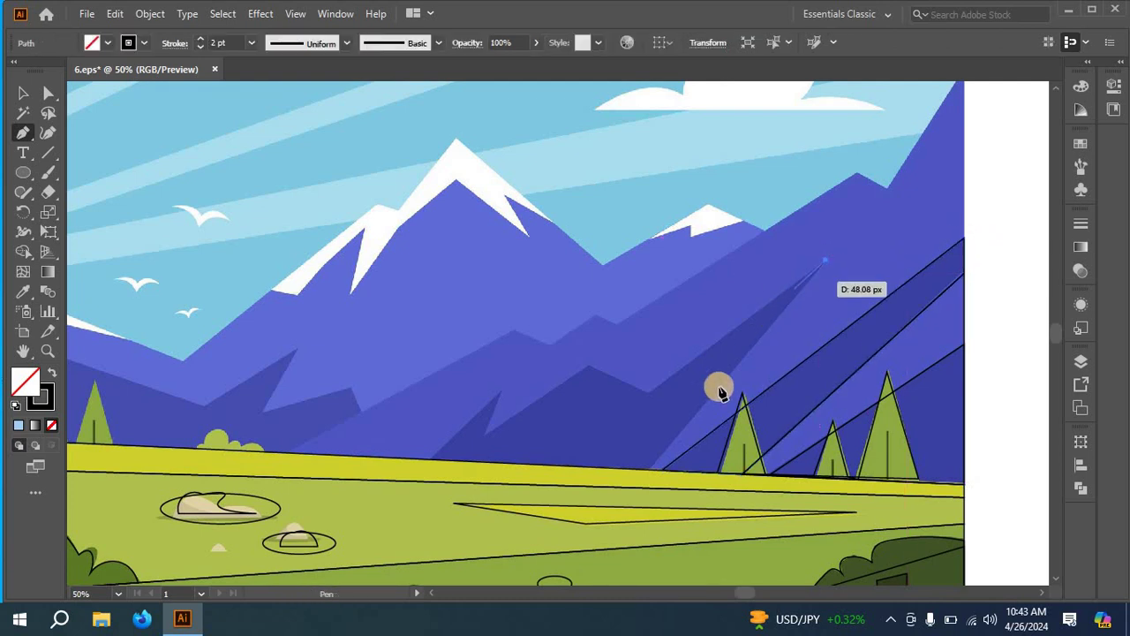
click(649, 469)
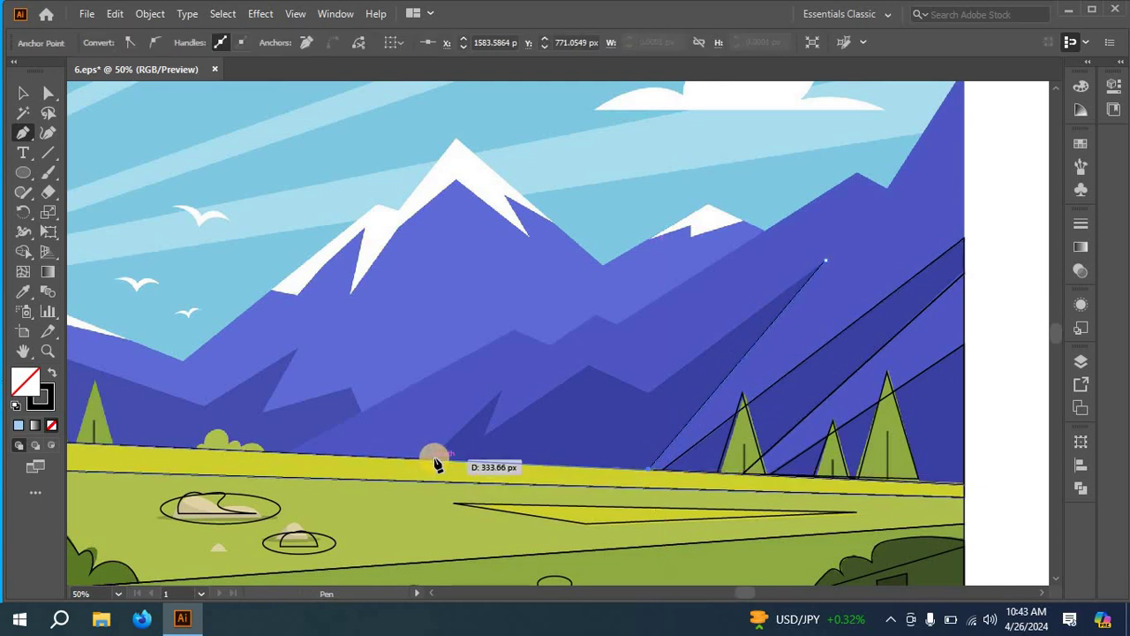
click(431, 460)
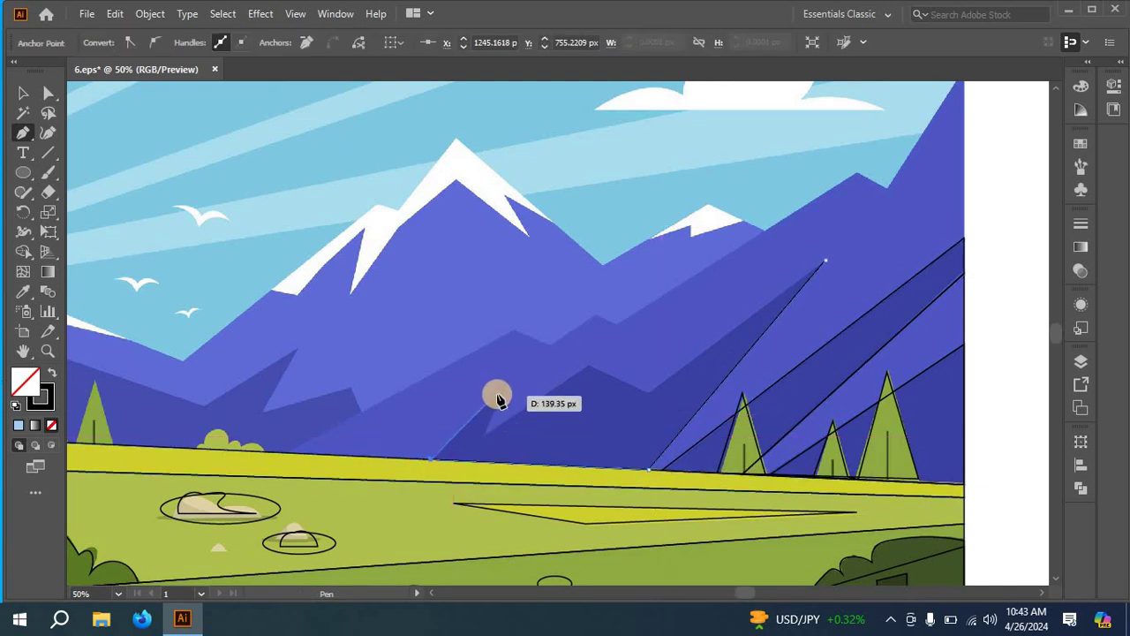
click(499, 393)
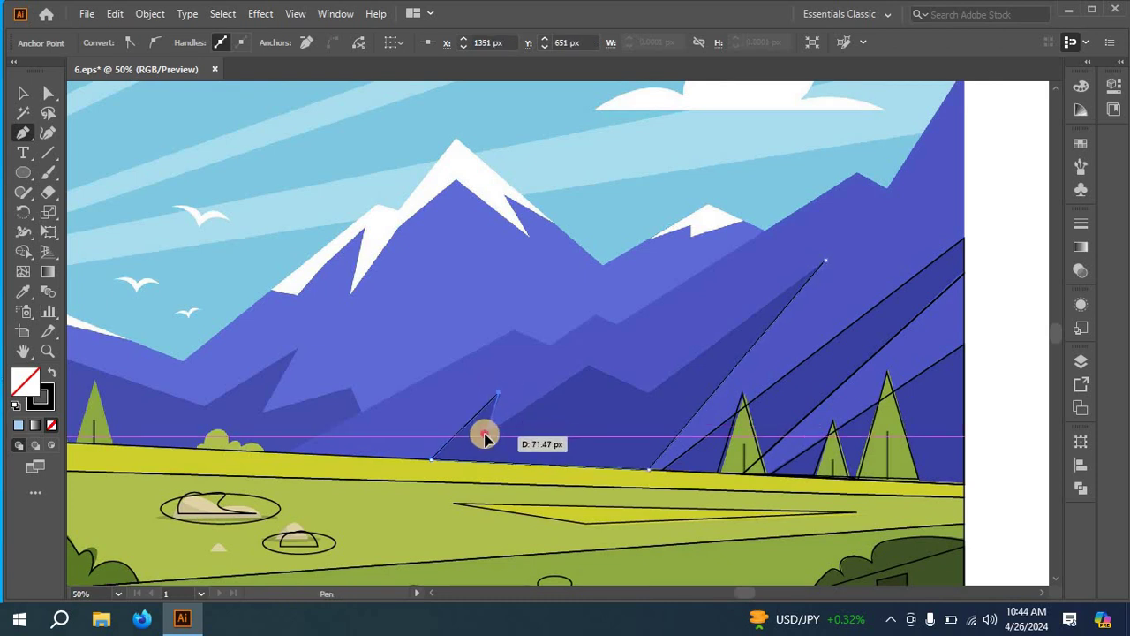
click(484, 436)
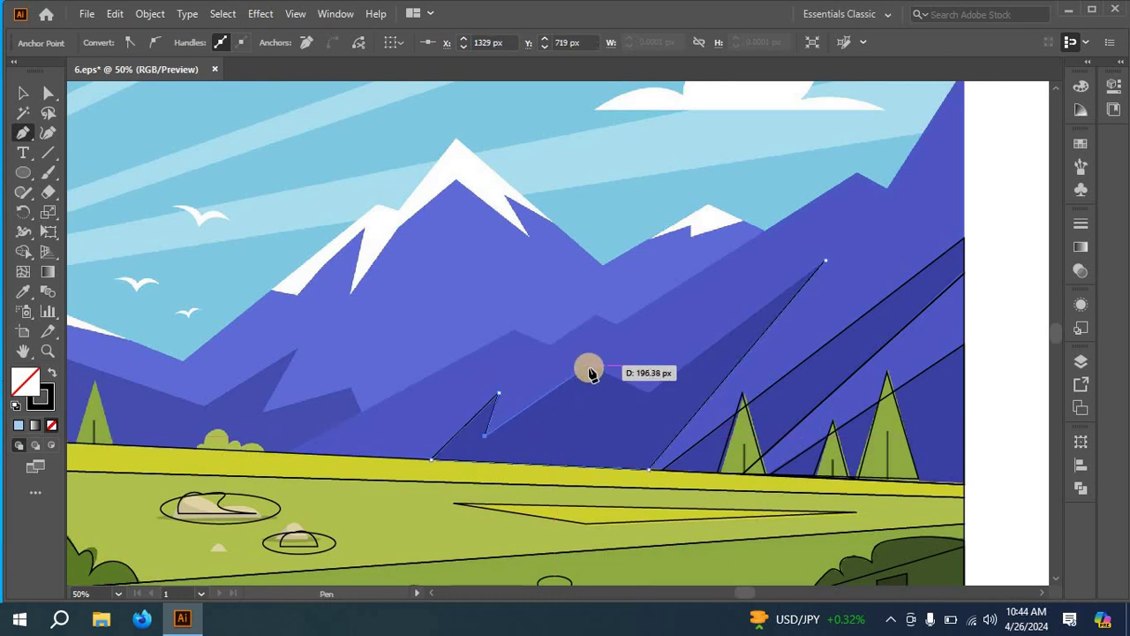
click(587, 366)
click(645, 393)
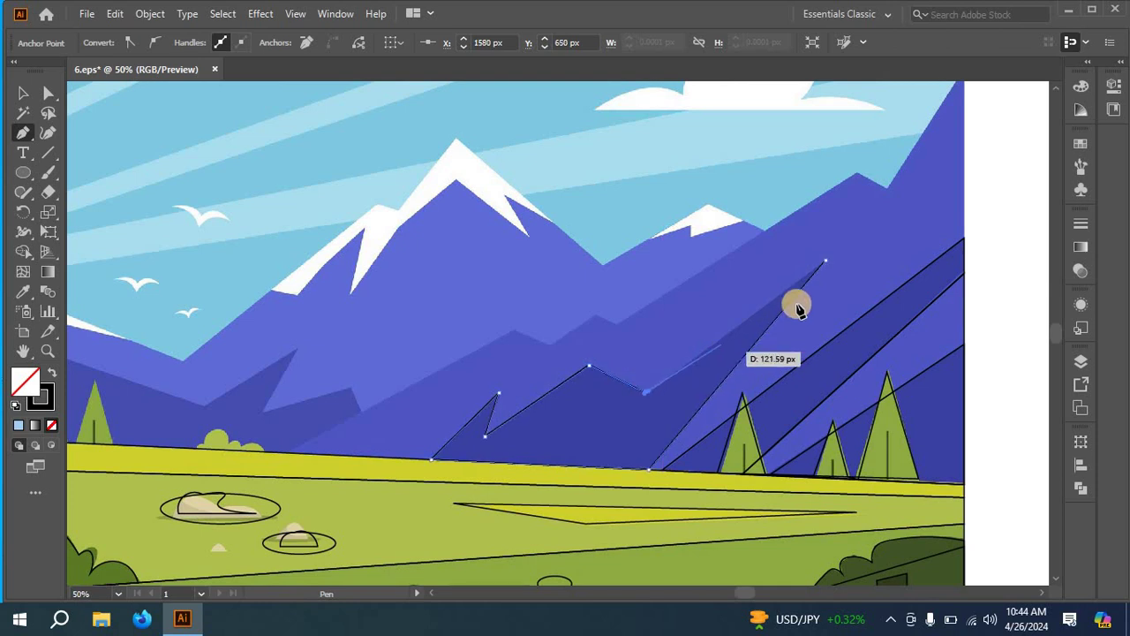
click(825, 263)
- Start the large right-hand mountain's Pen outline at its summit, running down the image edge, the dark band and the meadow to its left foot
scroll(824, 261, up, 1)
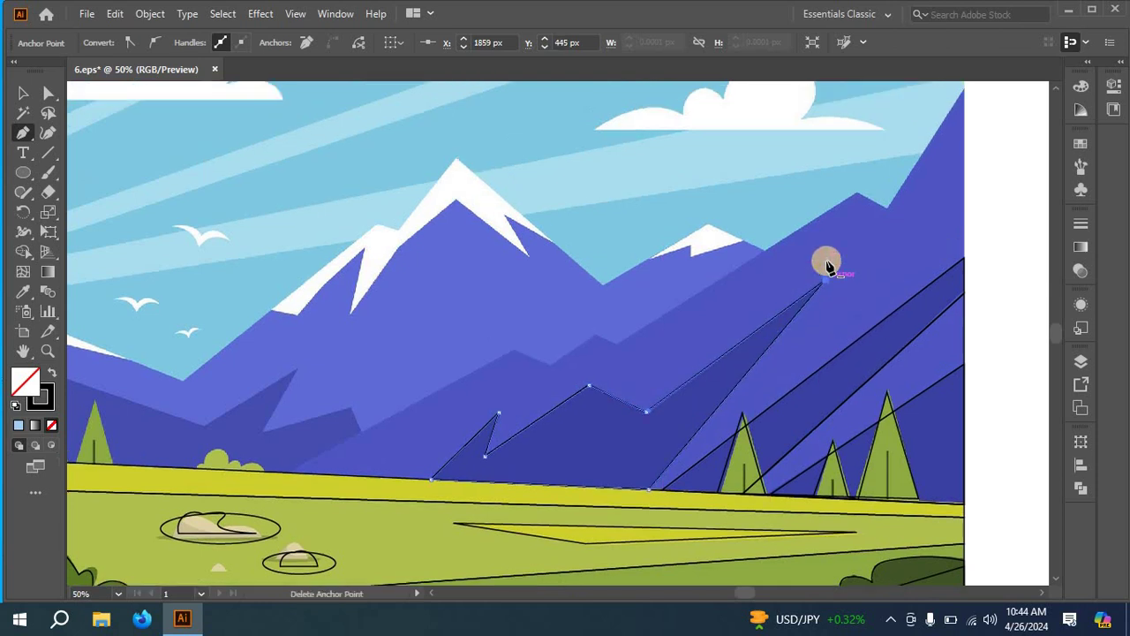
scroll(964, 96, up, 1)
click(964, 102)
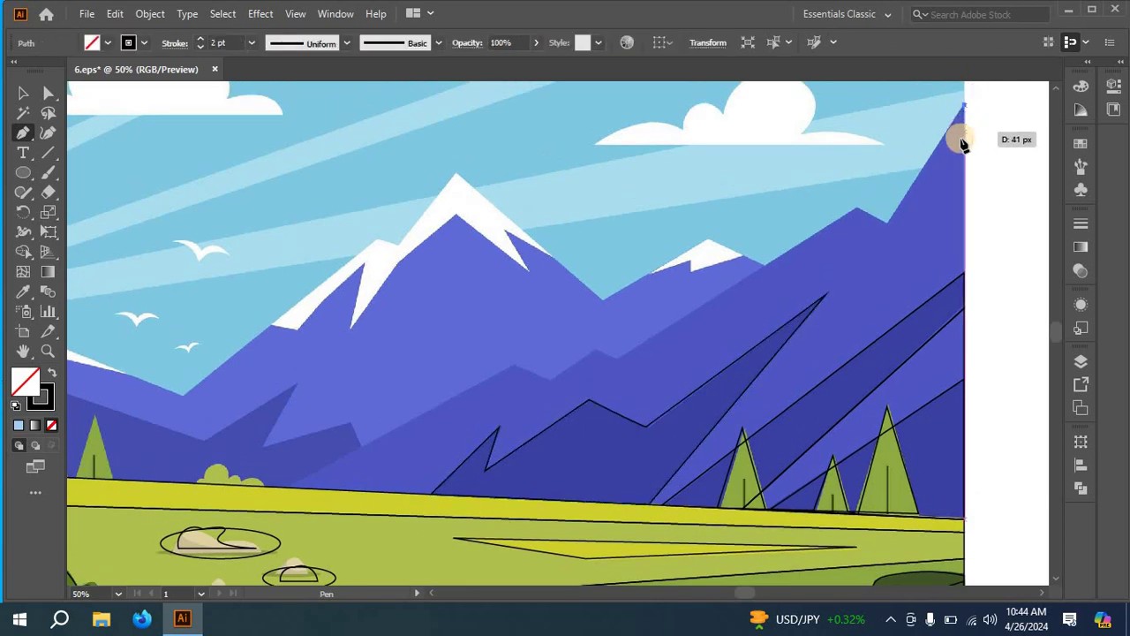
click(965, 276)
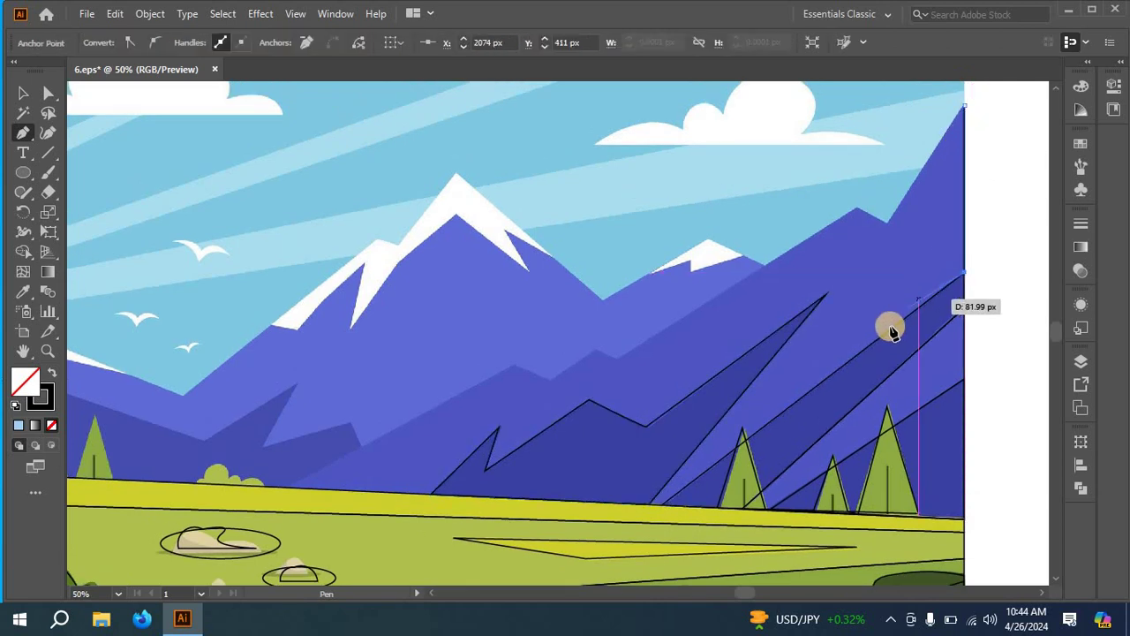
click(662, 509)
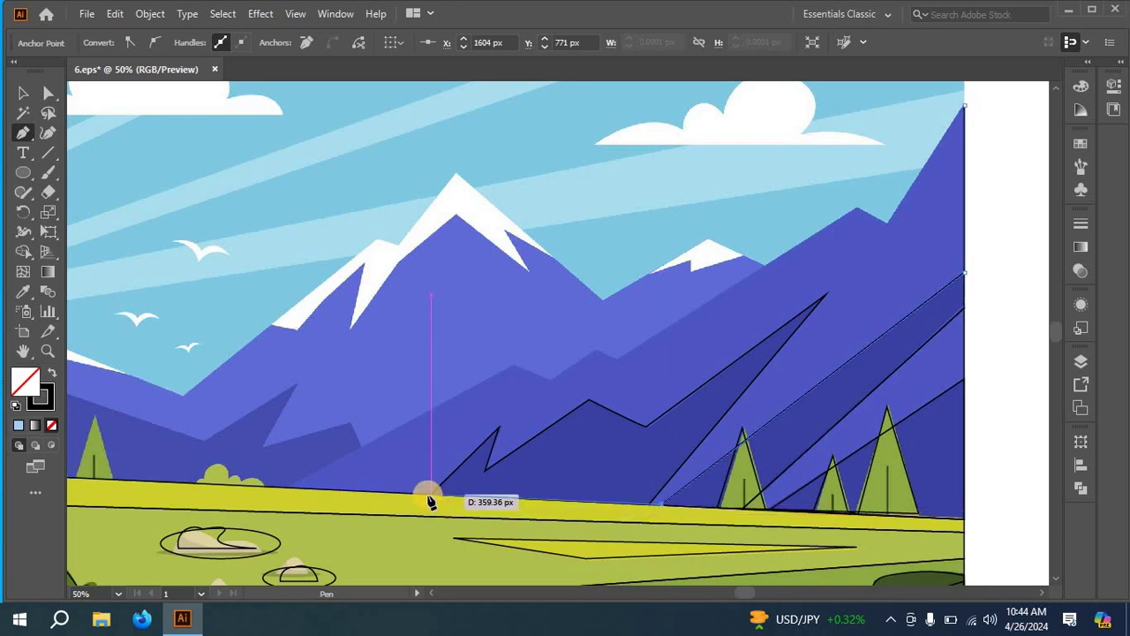
click(283, 488)
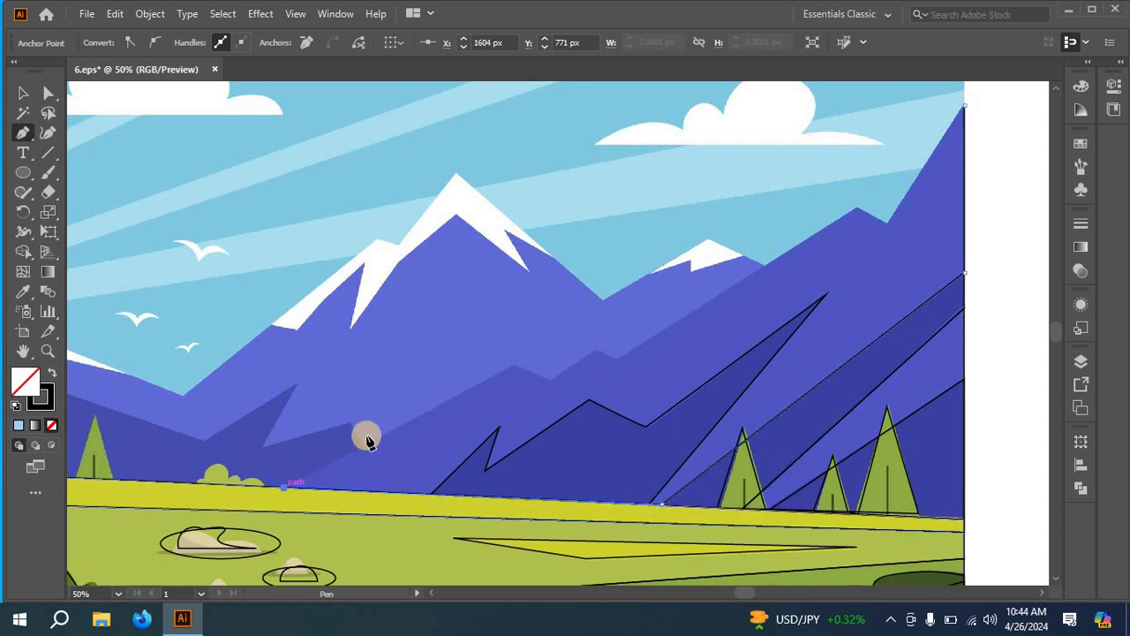
- Continue the large right-hand mountain's outline up along its stepped ridge and close it at the summit on the image's right edge
click(510, 368)
click(549, 381)
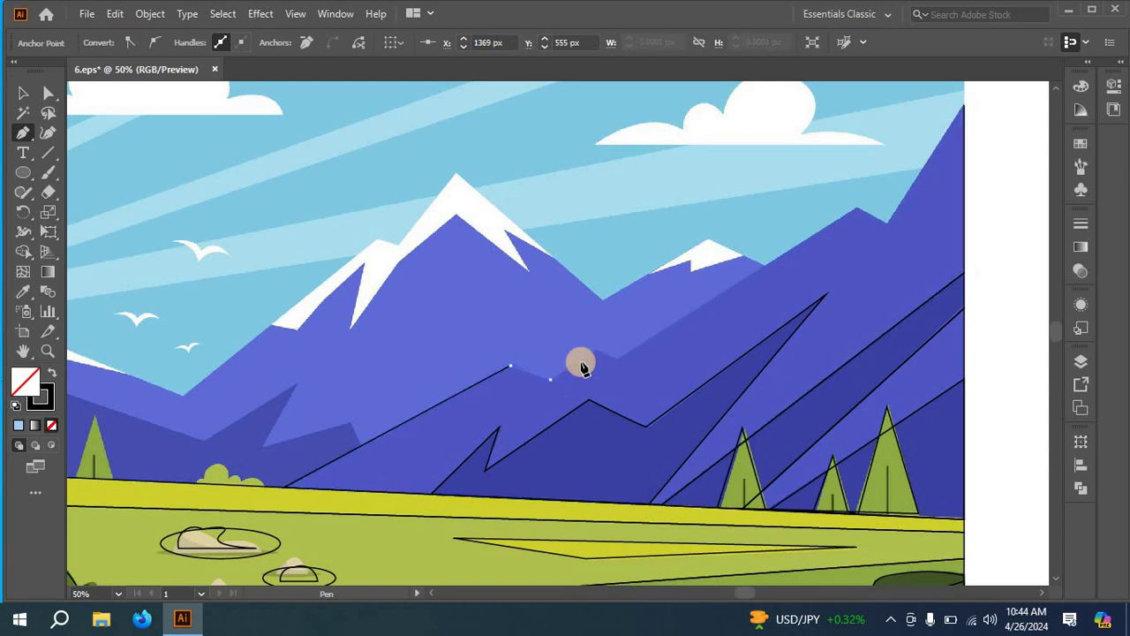
click(594, 352)
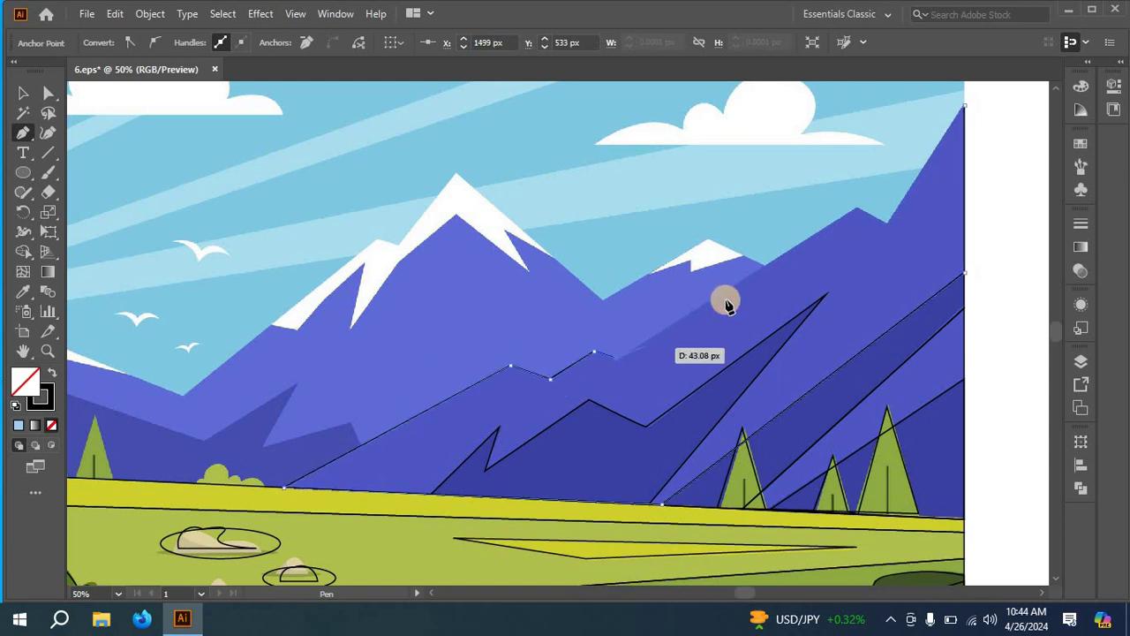
click(856, 208)
click(888, 225)
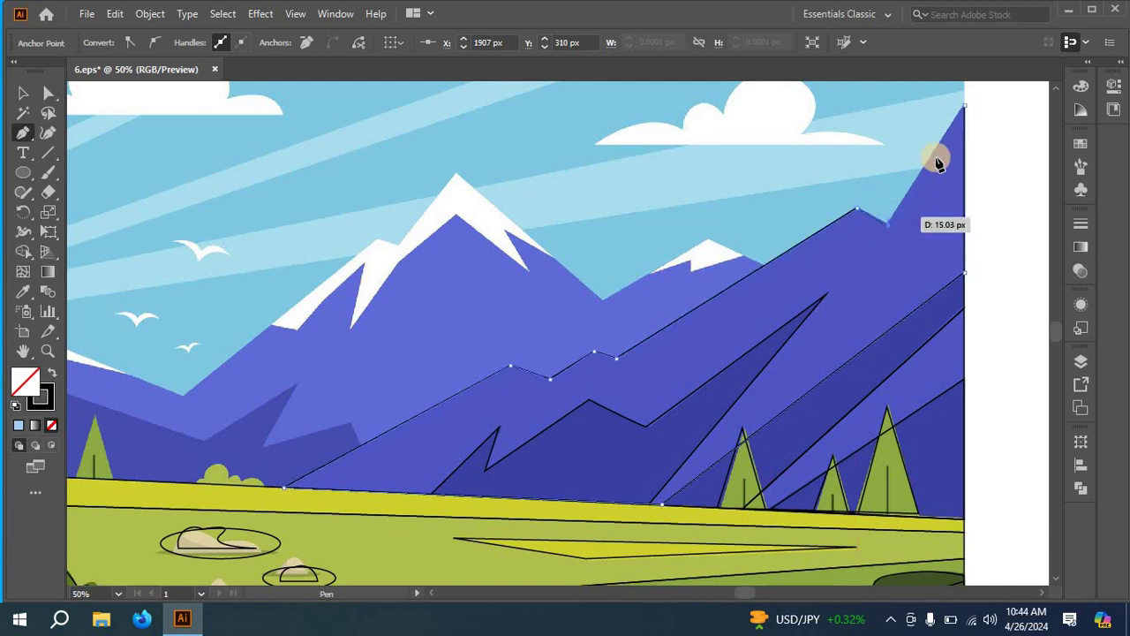
click(966, 106)
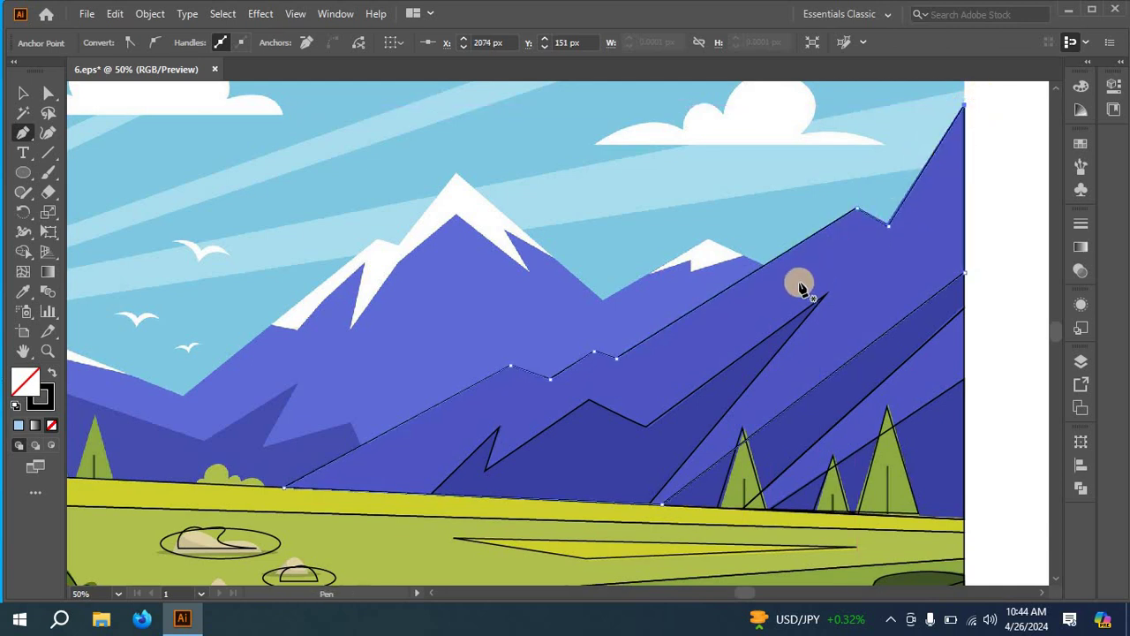
- Trace the dark jagged foothills behind the left-hand pines as a closed Pen path from the image's left edge to the large mountain's foot
scroll(800, 287, up, 1)
scroll(797, 290, down, 1)
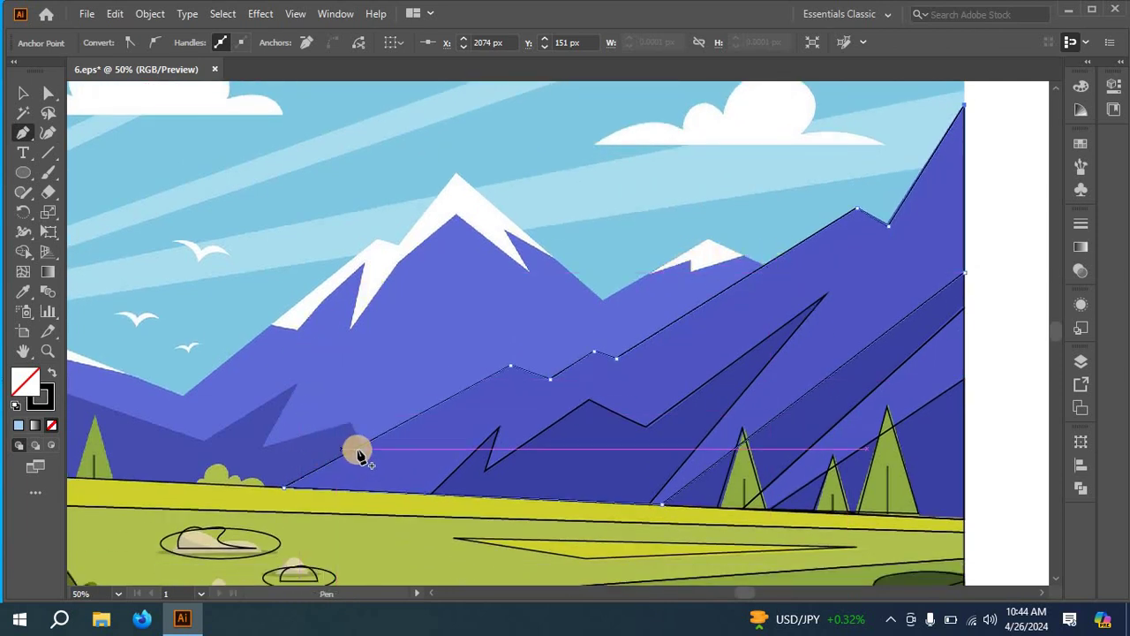
click(718, 594)
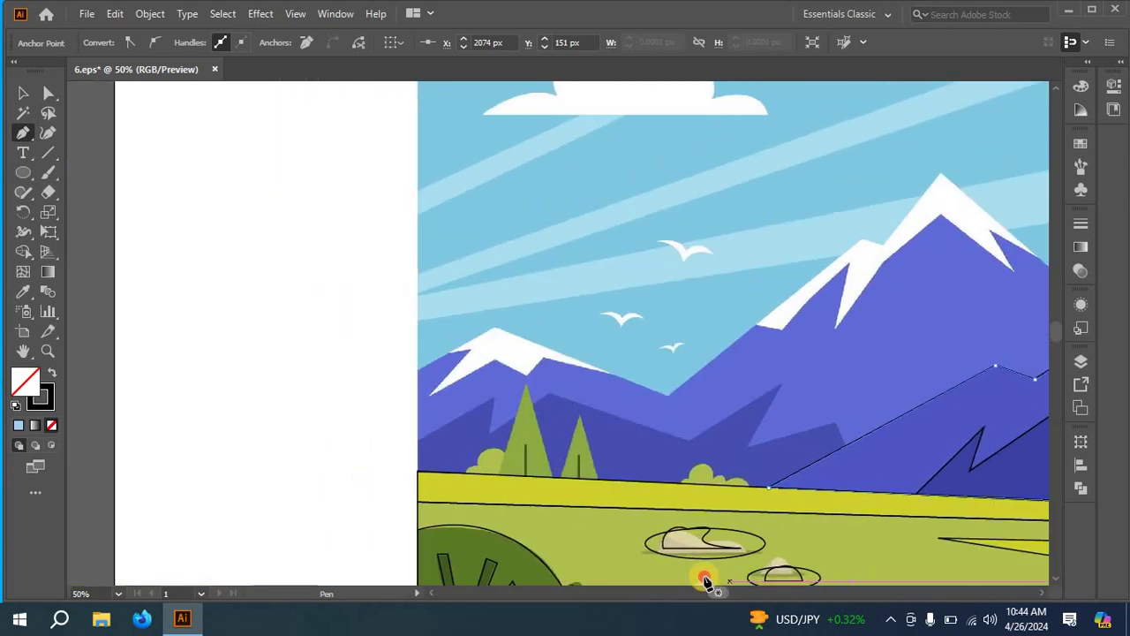
click(419, 443)
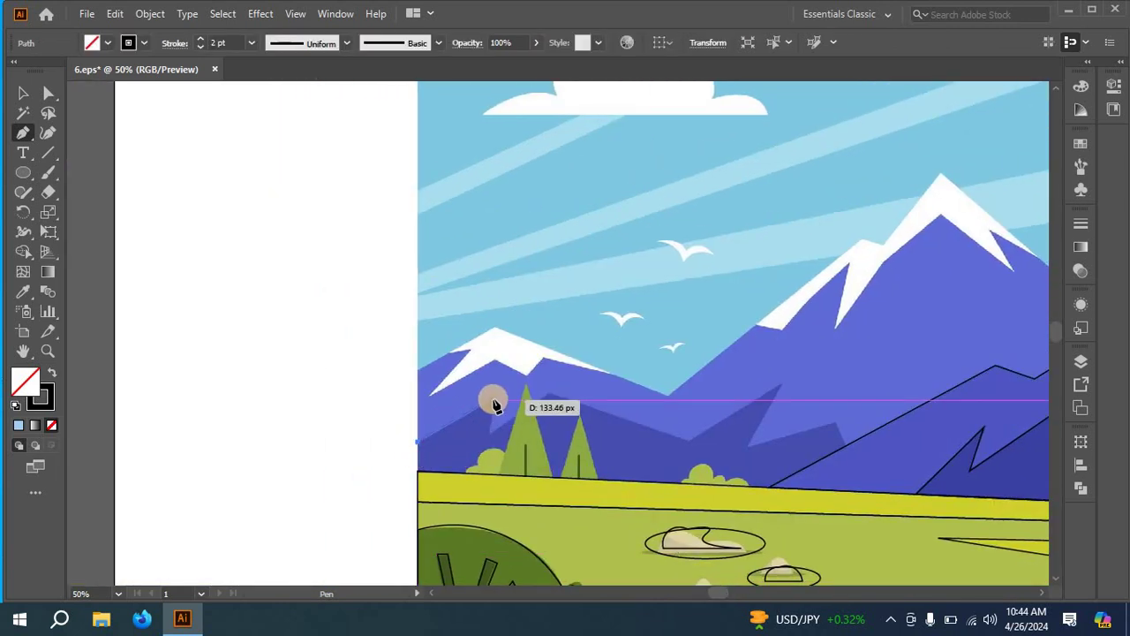
drag(492, 403, 549, 397)
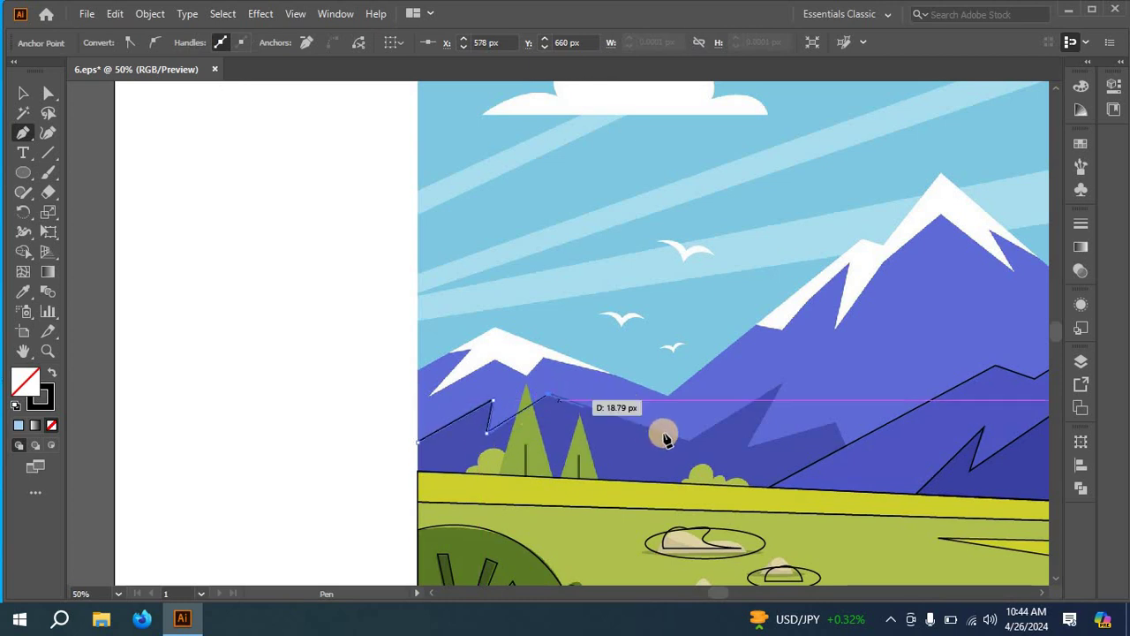
click(690, 441)
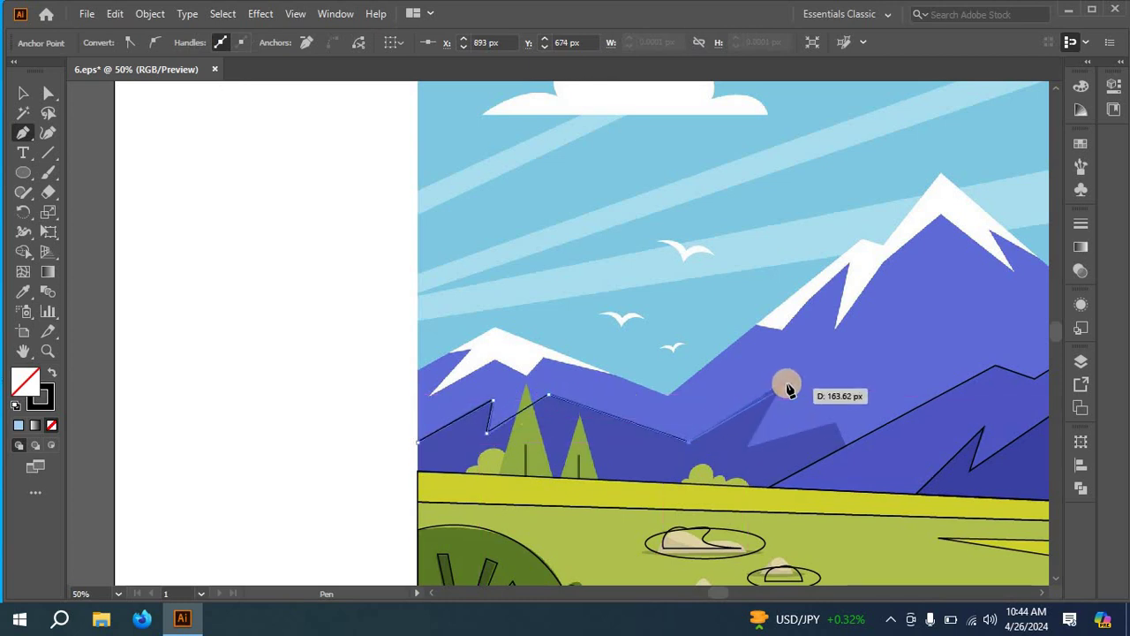
drag(781, 395, 749, 449)
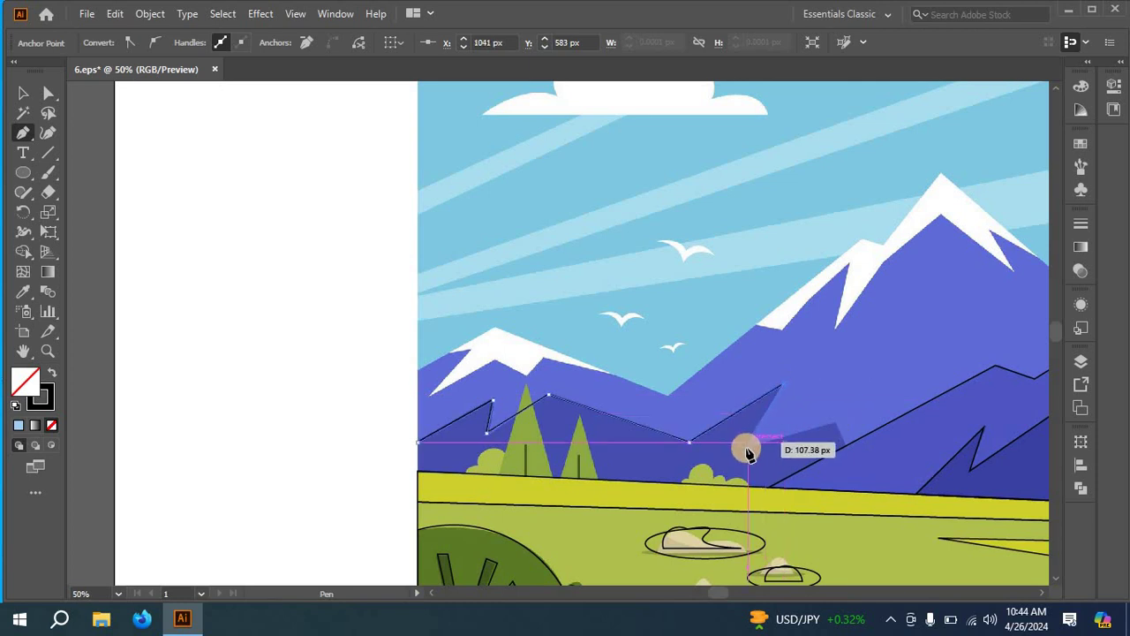
click(748, 450)
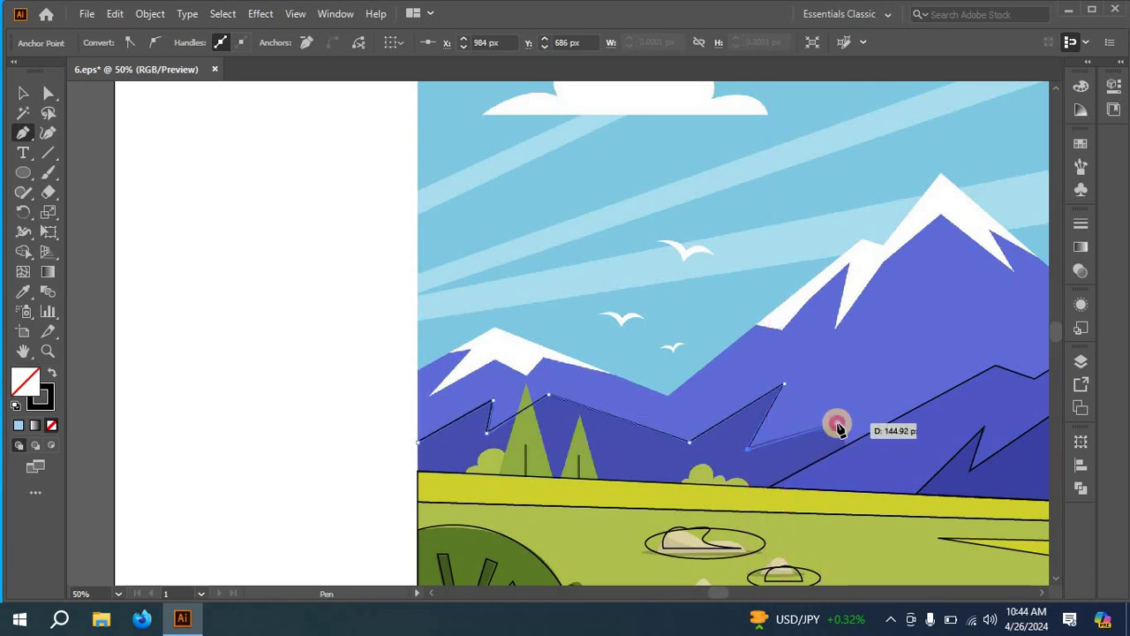
drag(839, 427, 845, 447)
drag(769, 487, 621, 487)
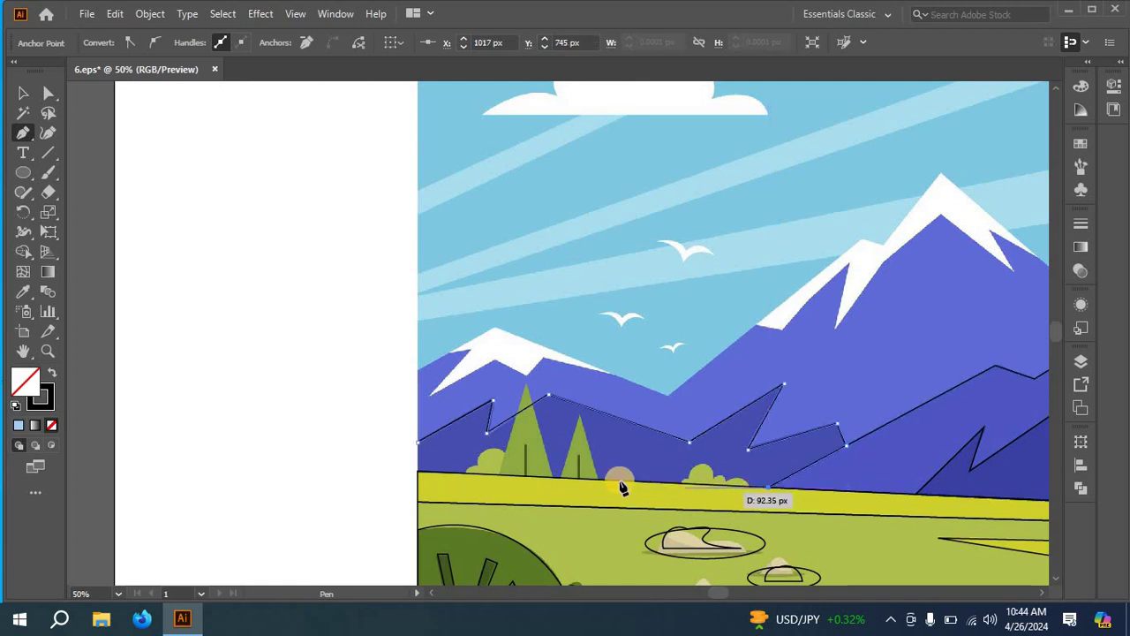
click(419, 471)
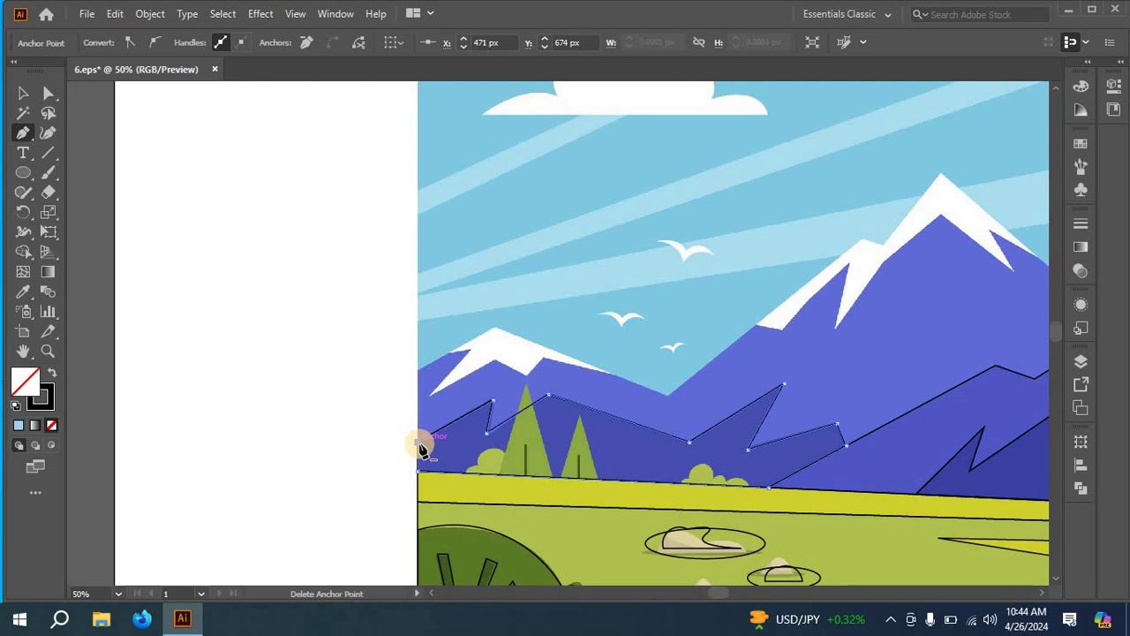
- Start the distant range's Pen outline at the image's left edge, following the small left peak's jagged lower snow line down to the valley
click(419, 372)
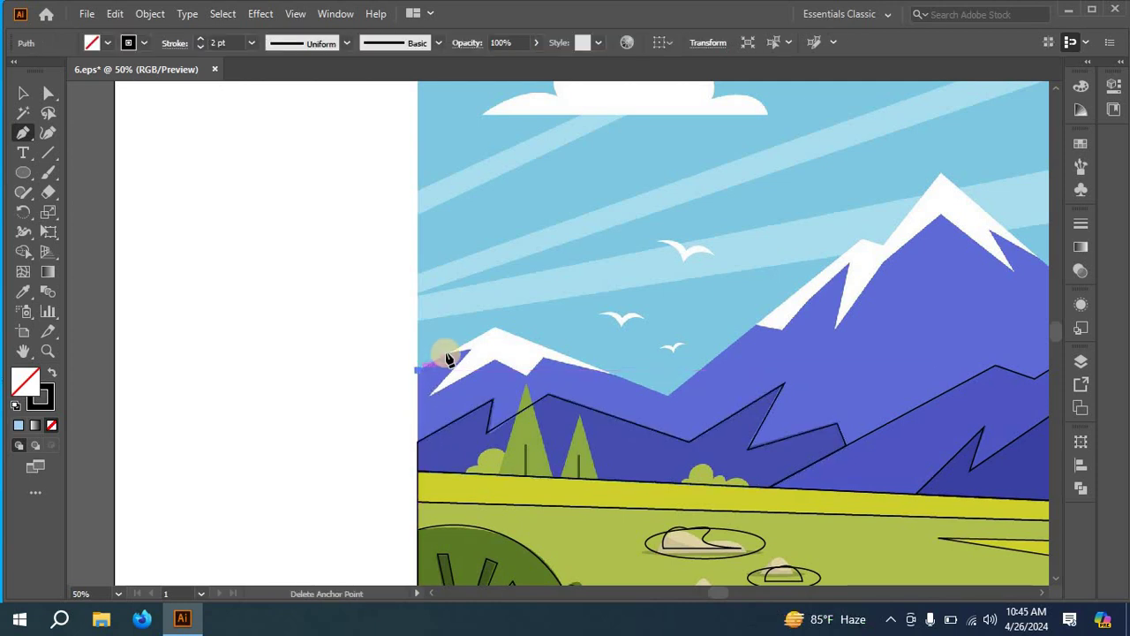
click(462, 351)
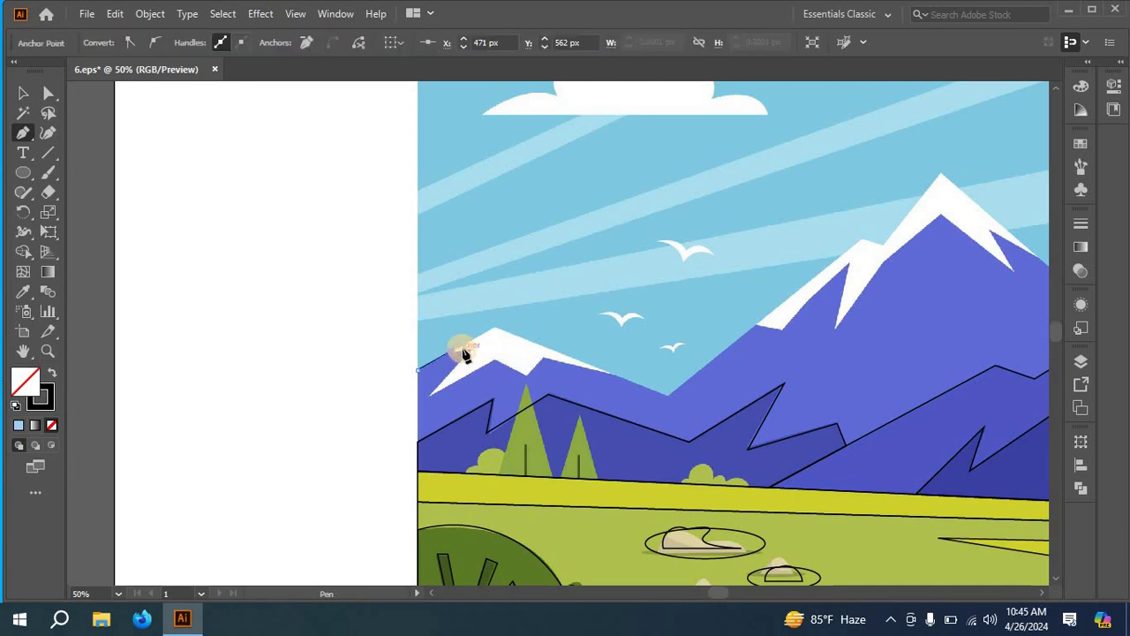
drag(470, 353, 435, 395)
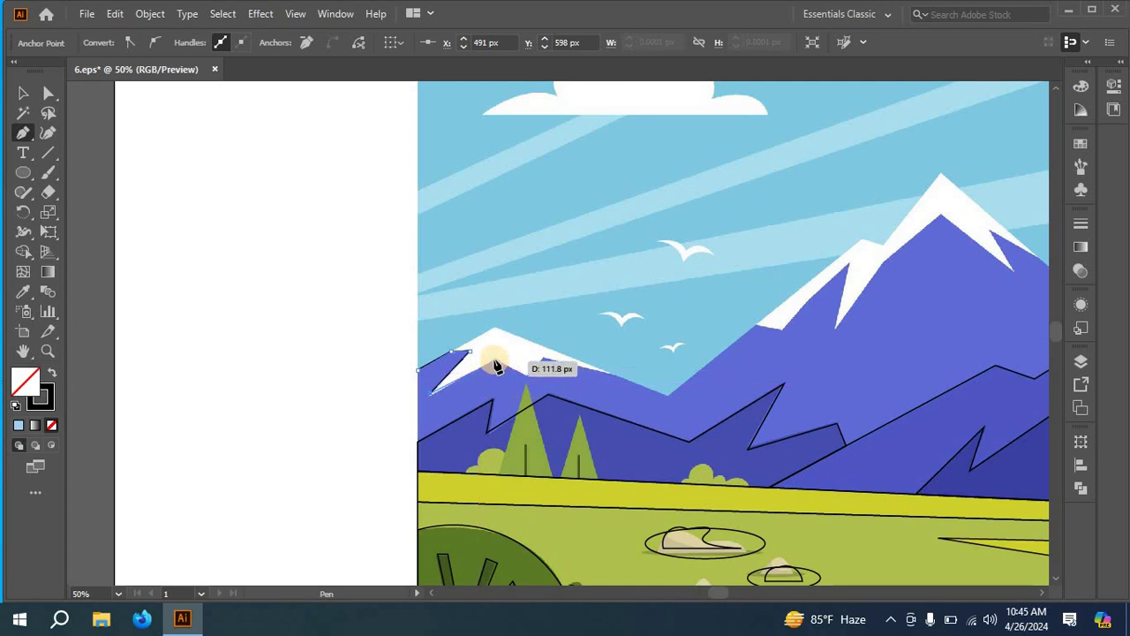
drag(510, 365, 548, 367)
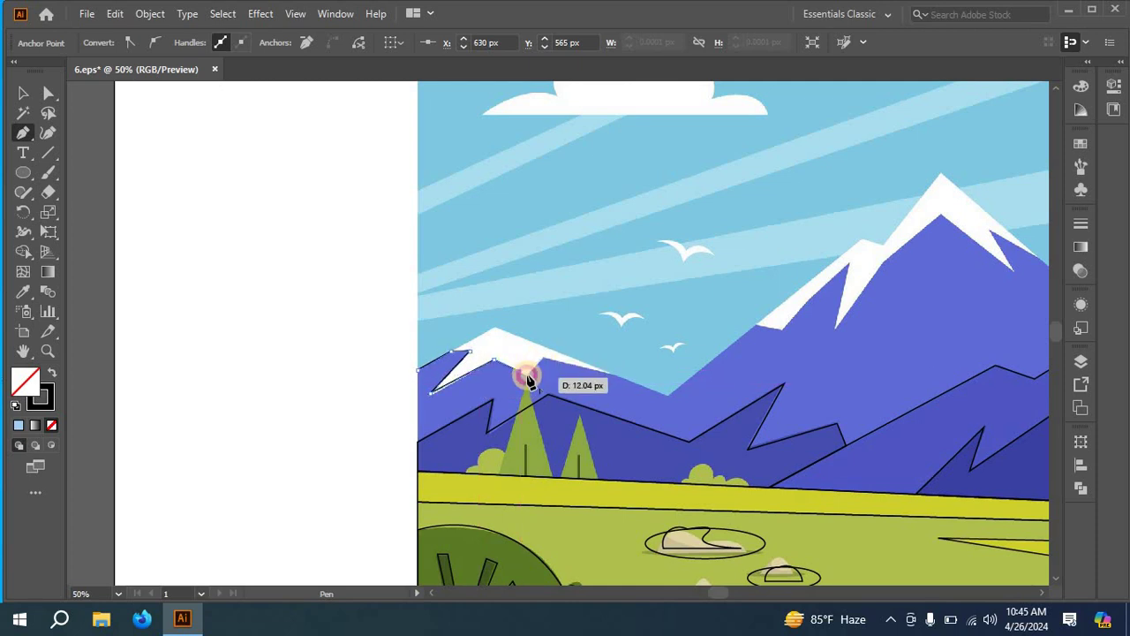
drag(545, 360, 614, 382)
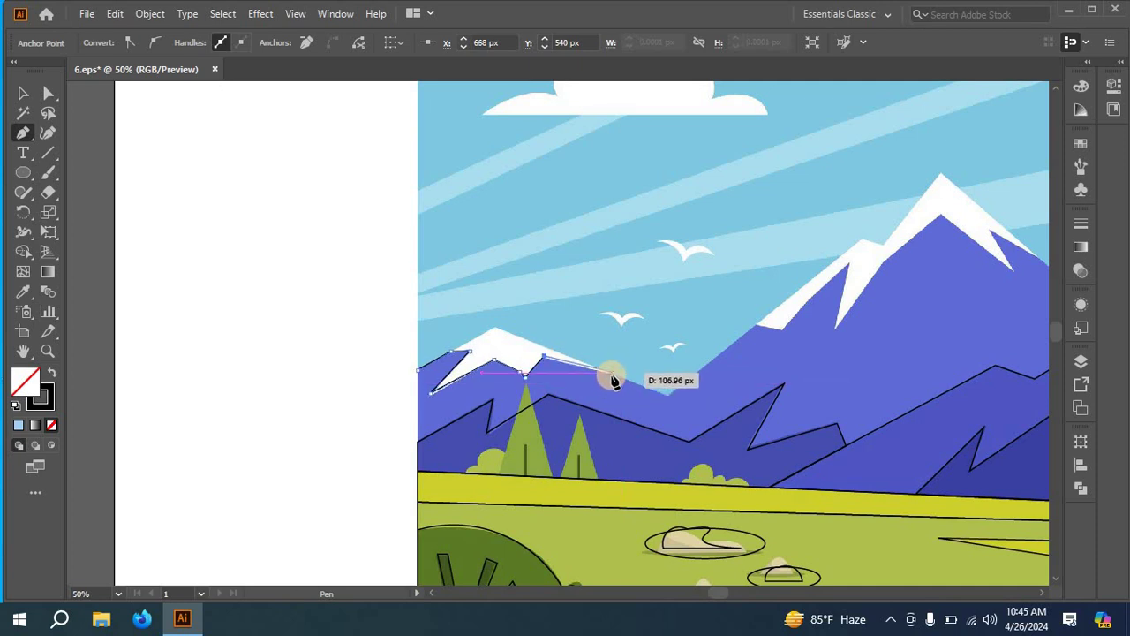
click(611, 373)
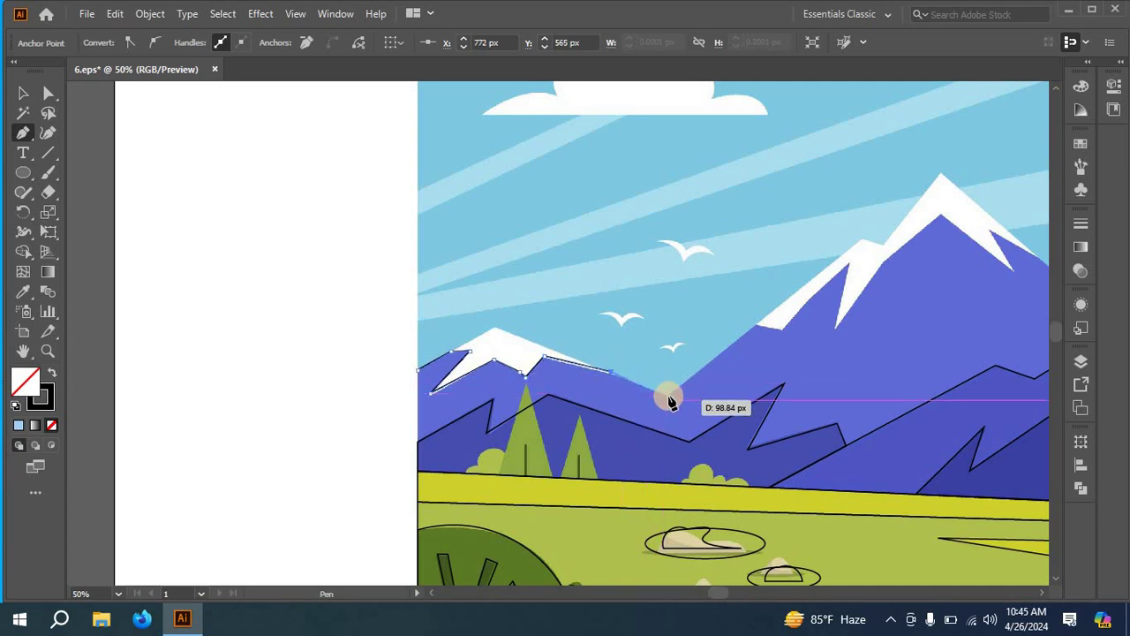
click(669, 393)
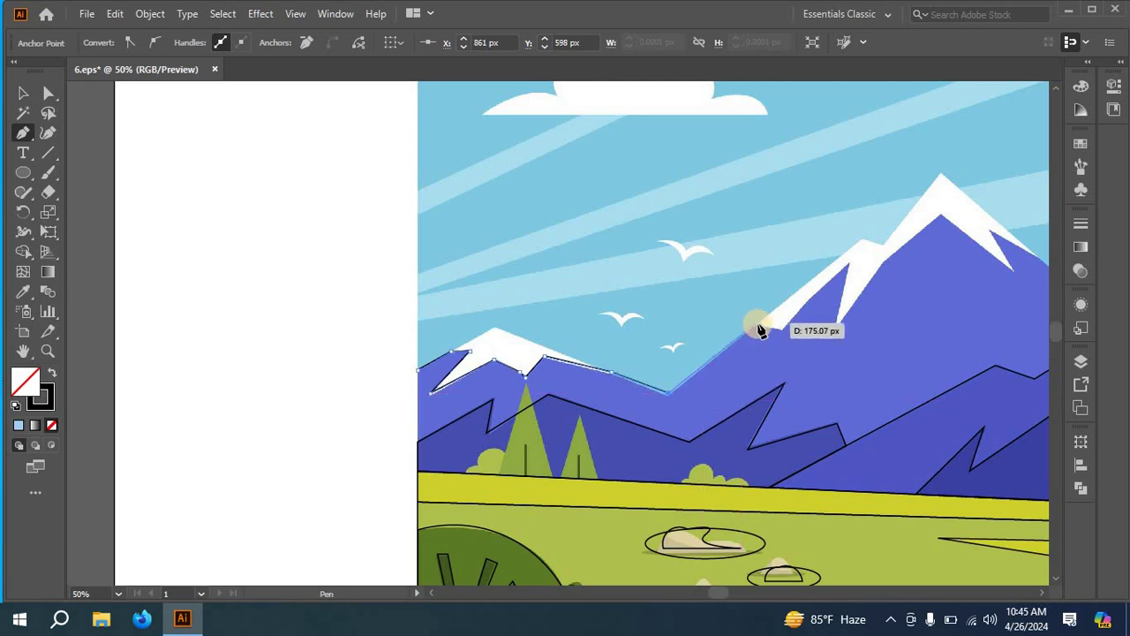
- Continue the distant range's outline up from the valley and around the jagged lower snow line of the central mountain's left shoulder
click(758, 322)
click(785, 328)
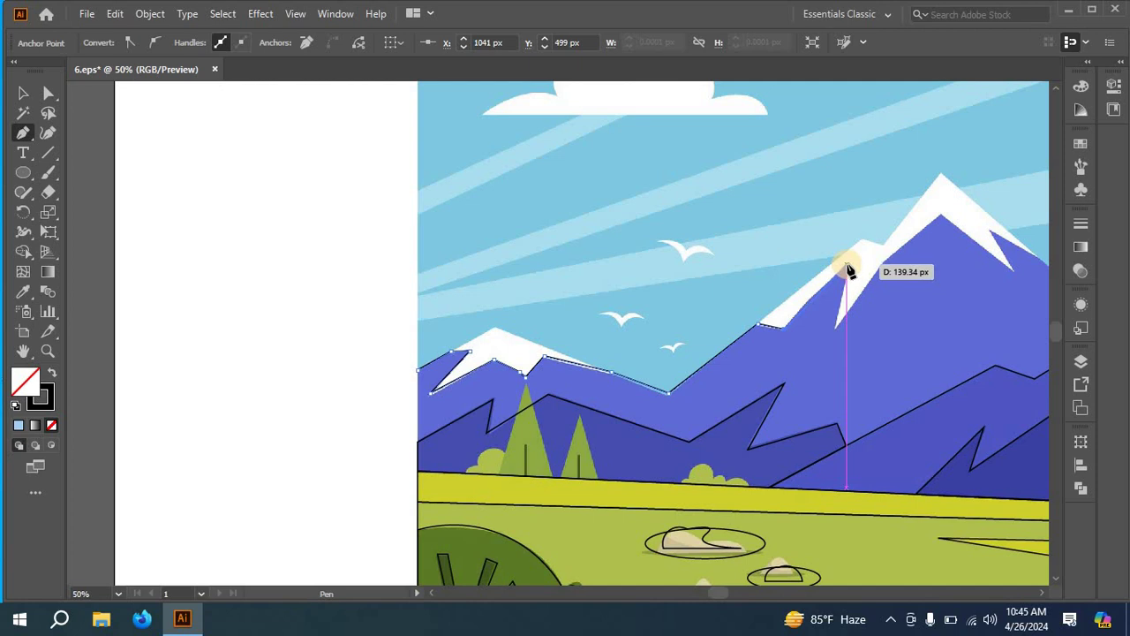
click(846, 265)
click(833, 330)
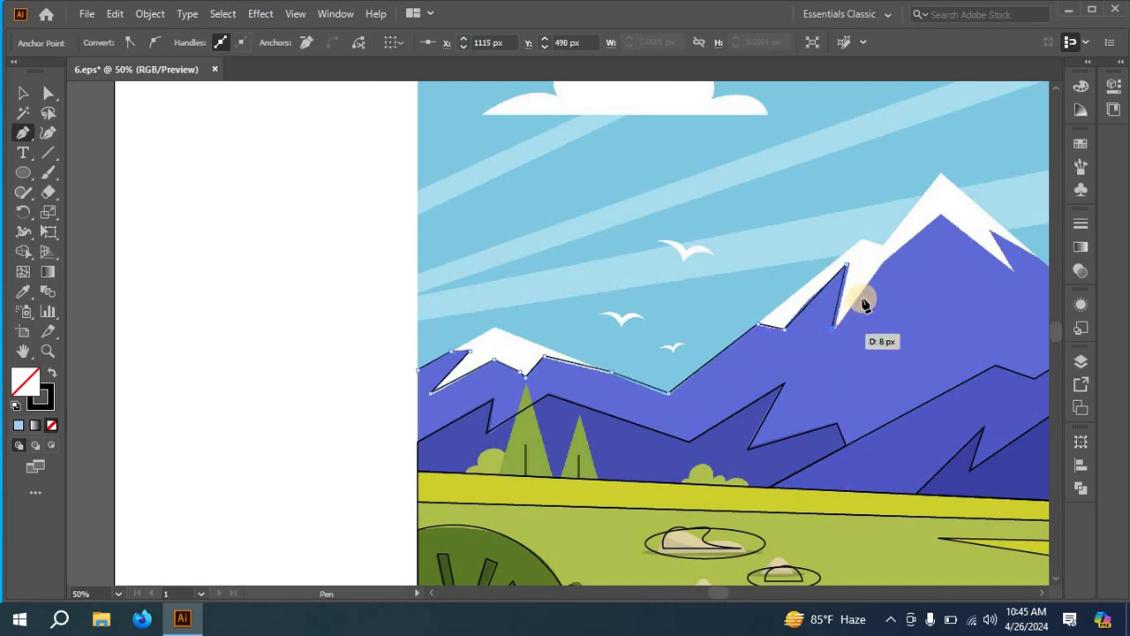
click(882, 265)
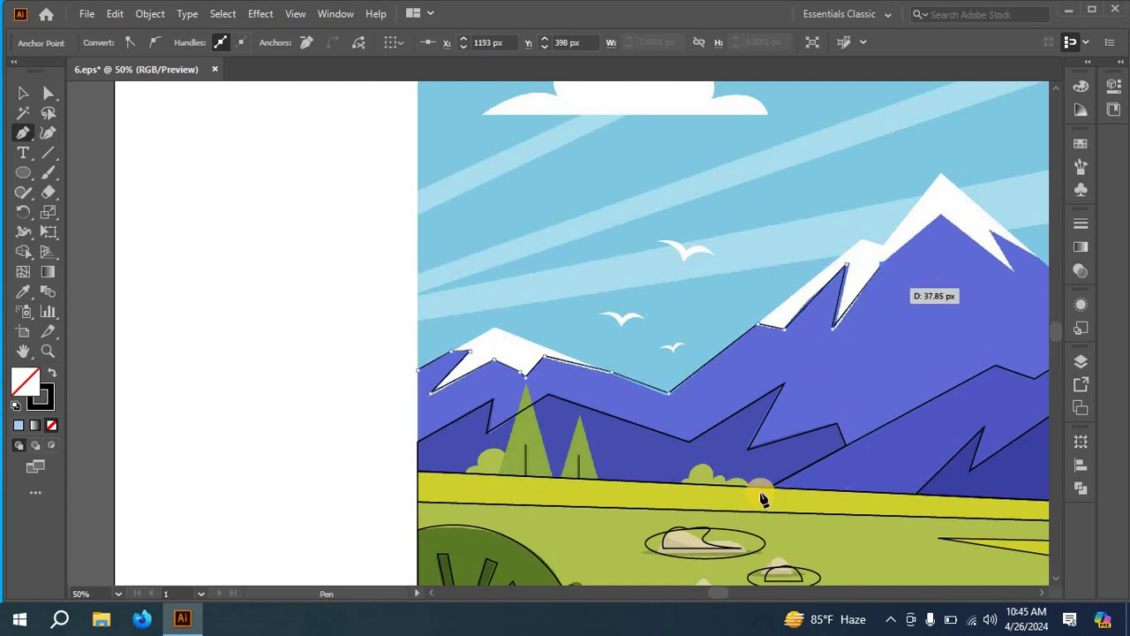
- Extend the distant range's outline under the central summit's snow cap, around its right-hand notch and down to the next valley
scroll(729, 590, right, 3)
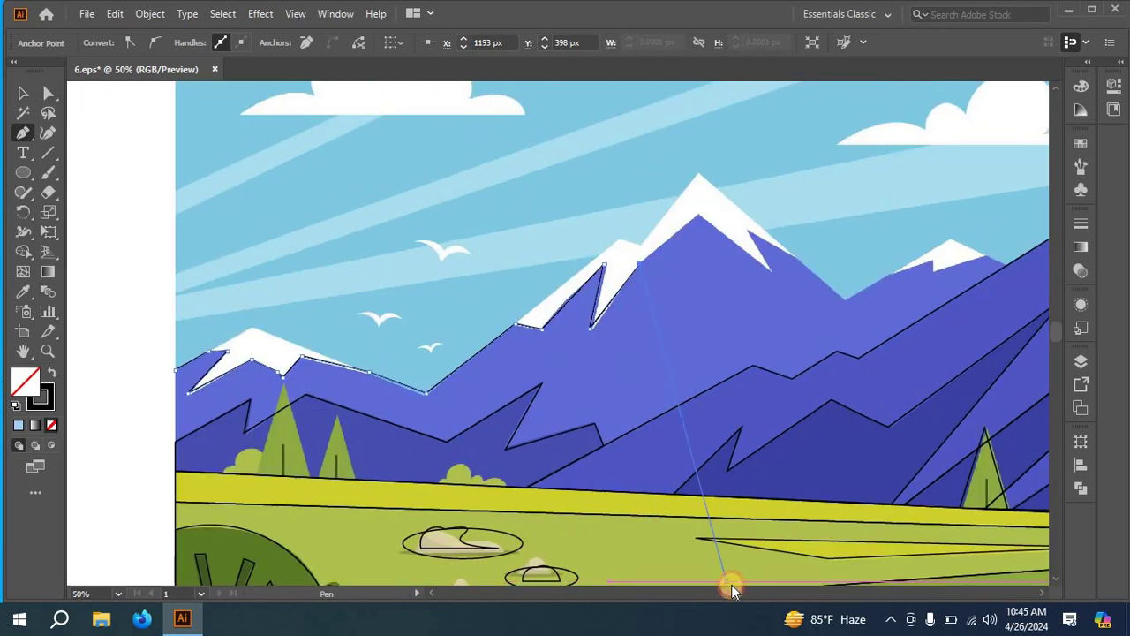
click(697, 217)
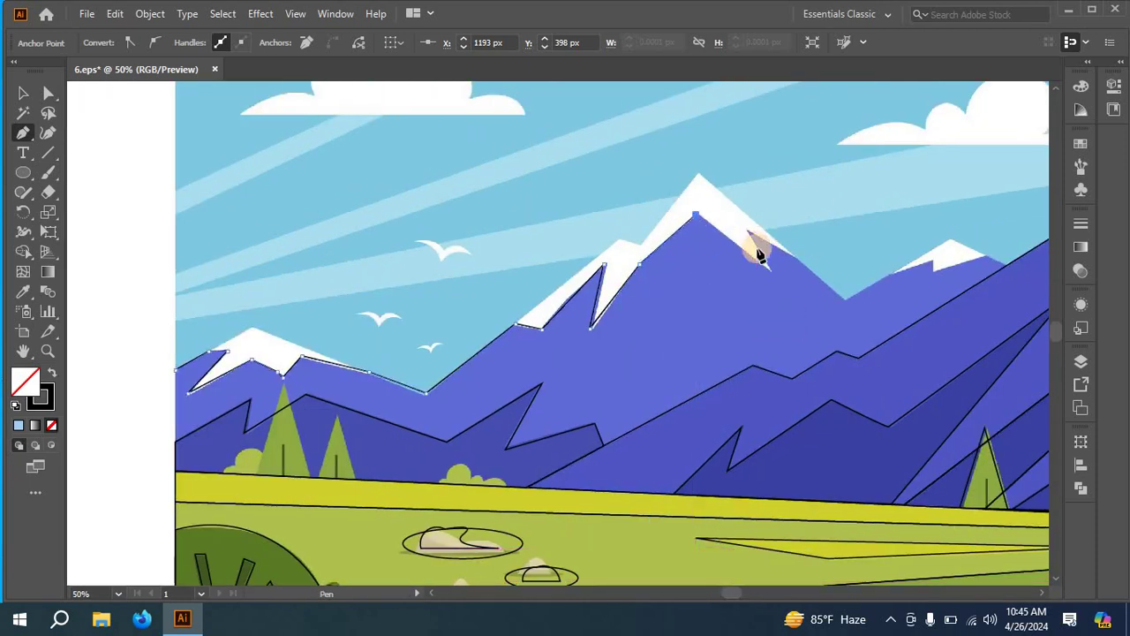
click(771, 271)
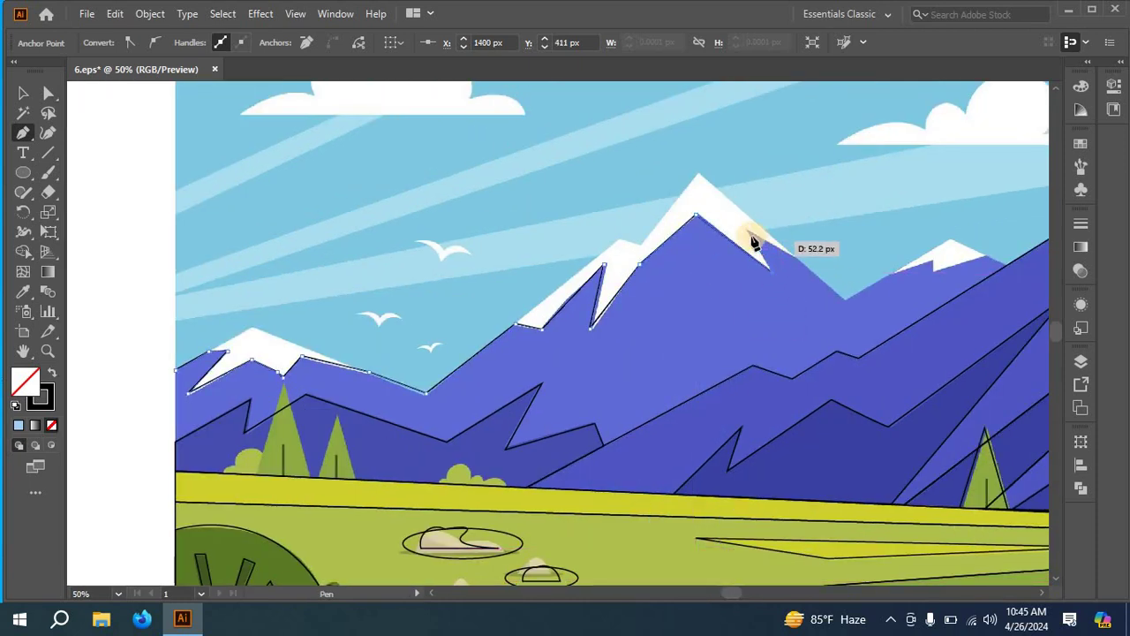
click(747, 230)
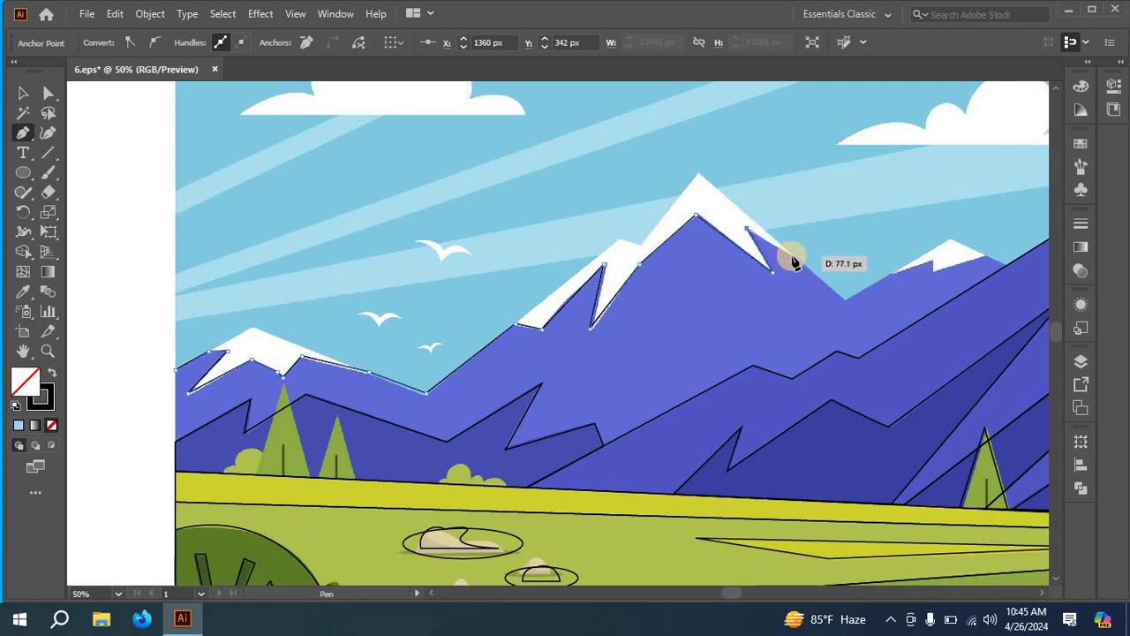
click(792, 258)
click(843, 298)
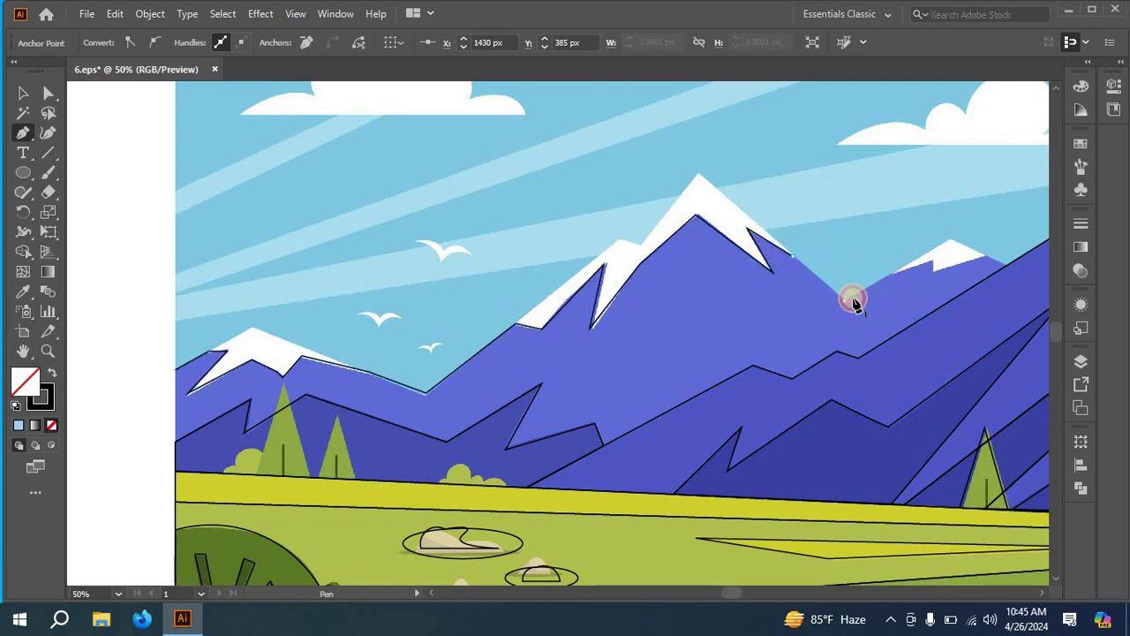
- Carry the distant range's outline under the small right peak's snow cap to the ridge of the large right-hand mountain
click(889, 273)
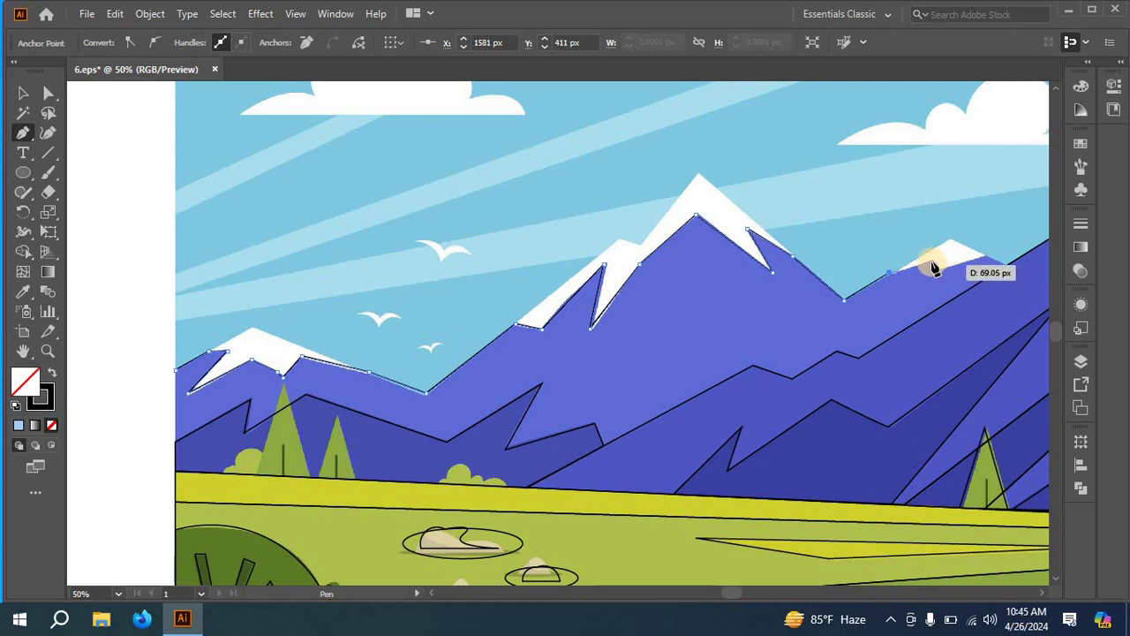
click(932, 265)
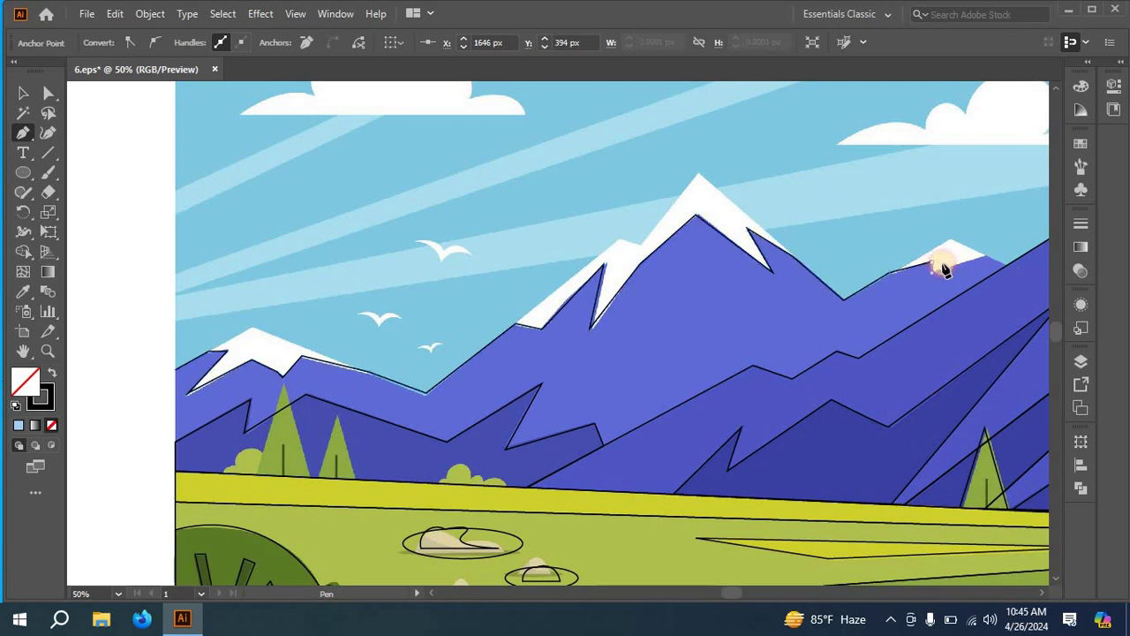
click(987, 257)
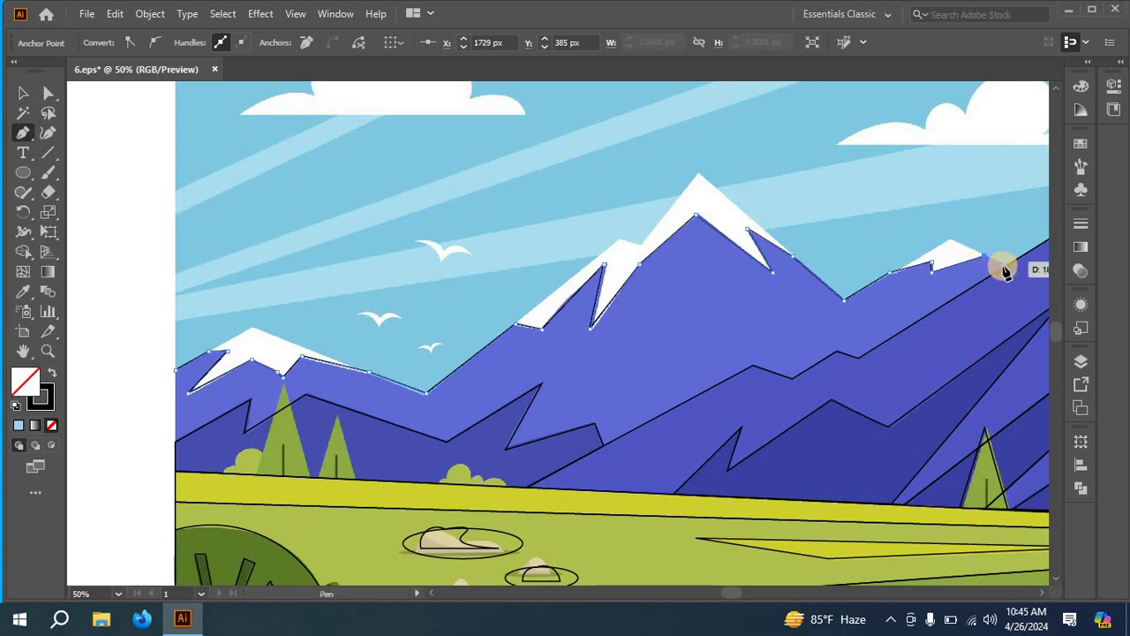
click(1006, 265)
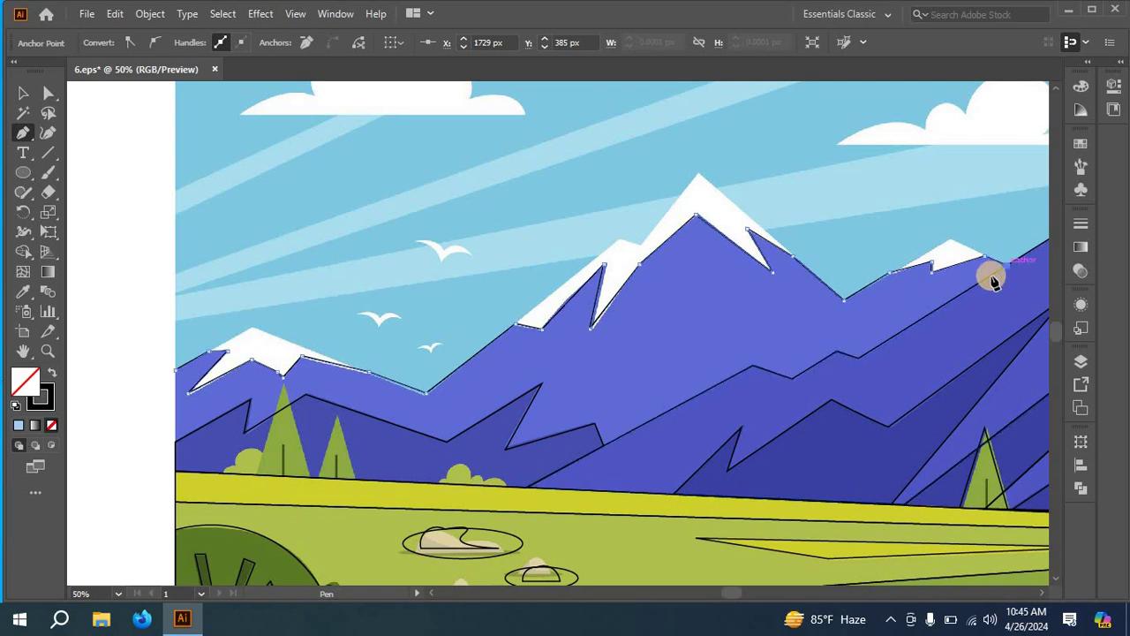
- Run the distant range's outline back down the large right-hand mountain's stepped ridge and onto the dark foothills
click(860, 358)
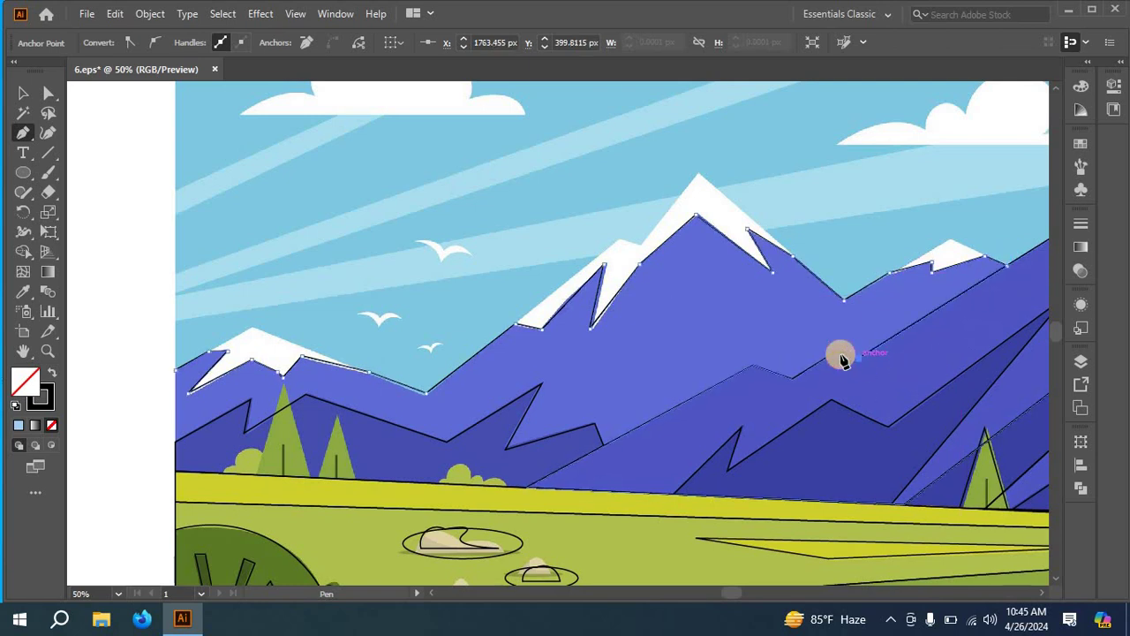
click(834, 351)
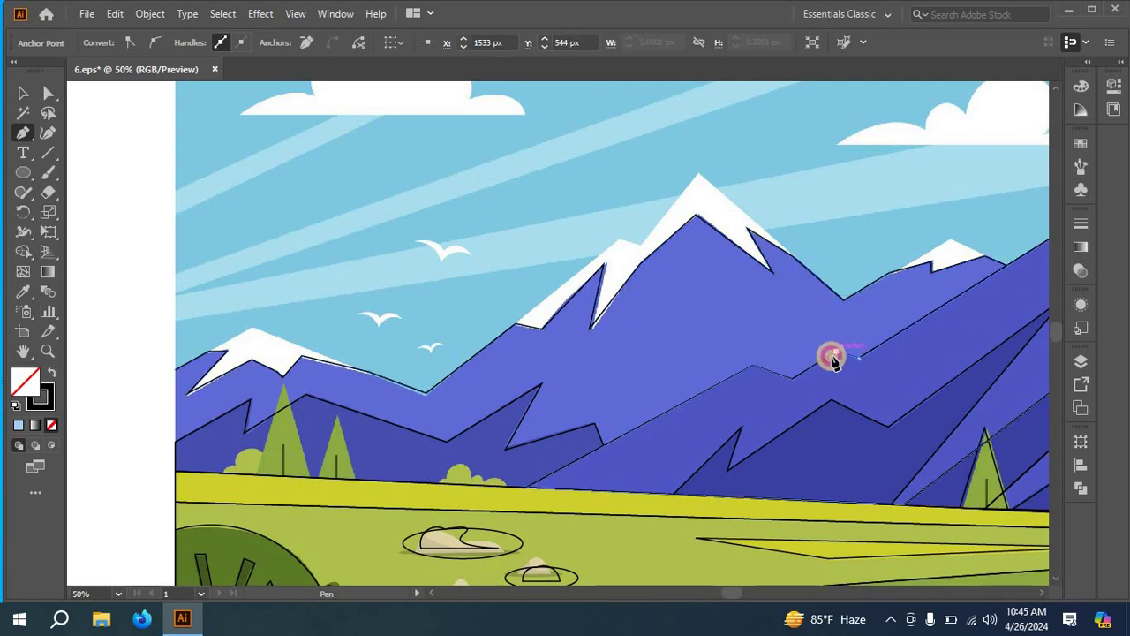
click(792, 380)
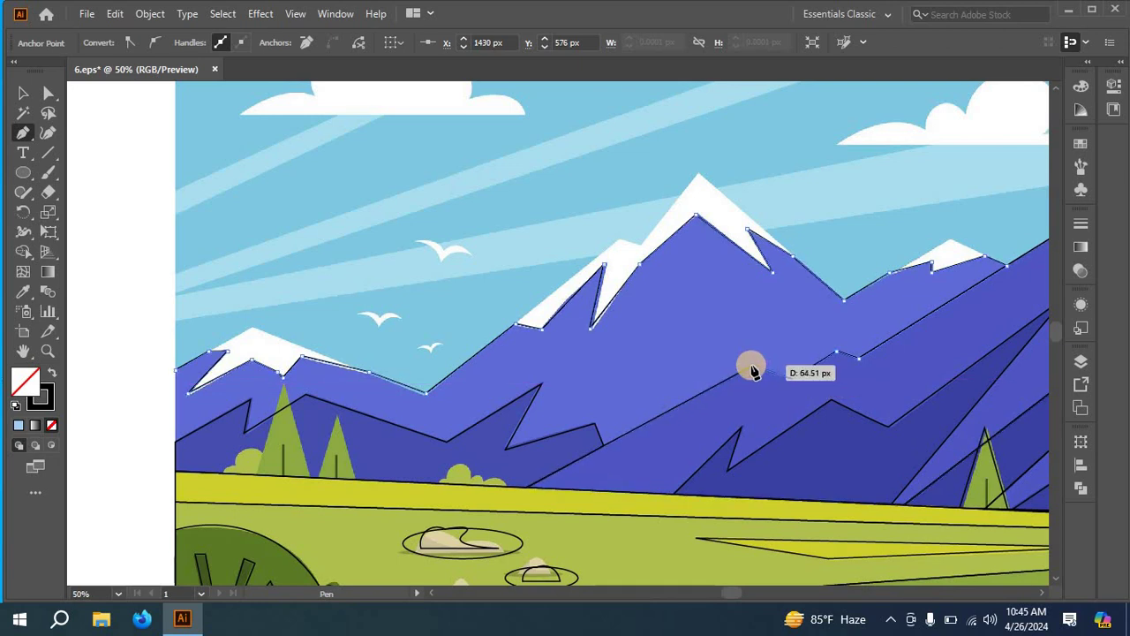
click(752, 366)
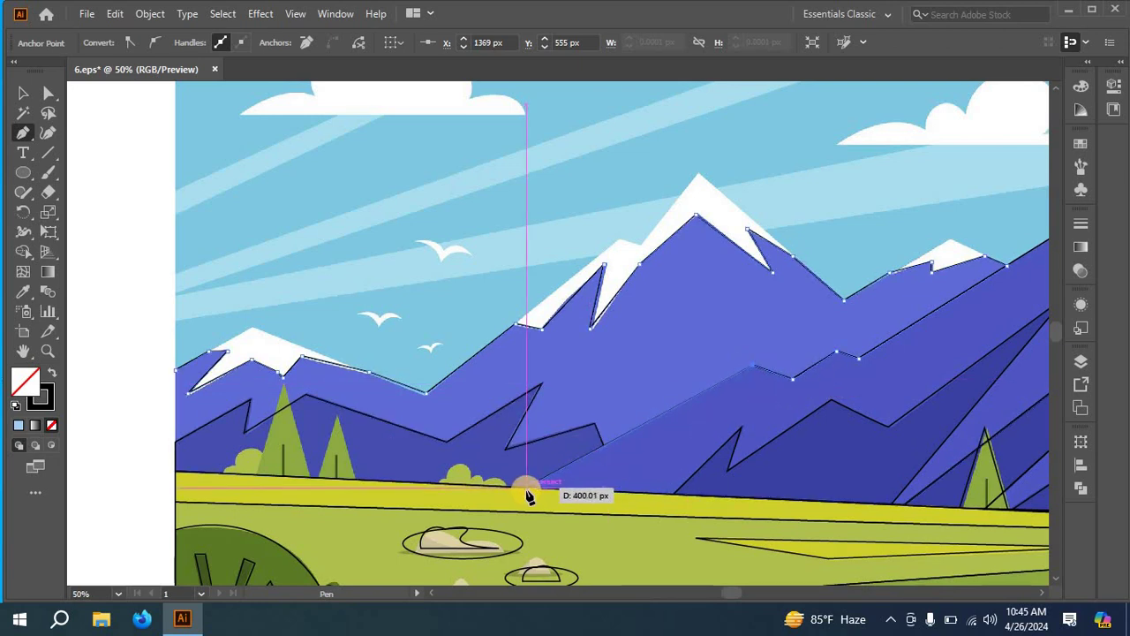
click(593, 428)
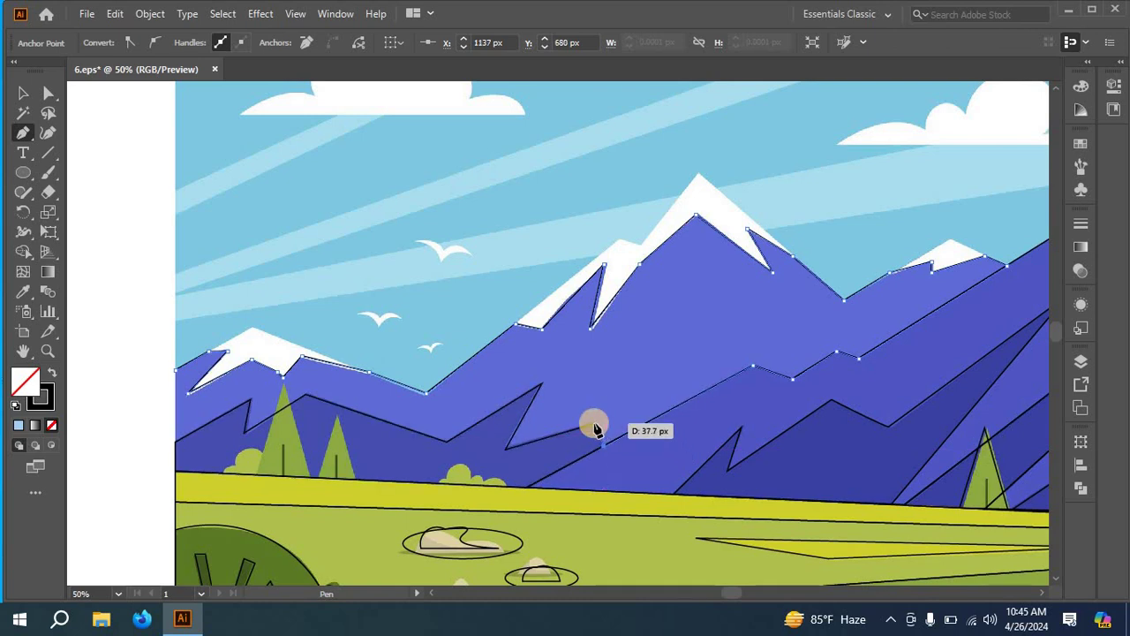
- Follow the dark foothills' zigzag ridge back to the image's left edge and close the distant range's outline at its starting point
click(504, 447)
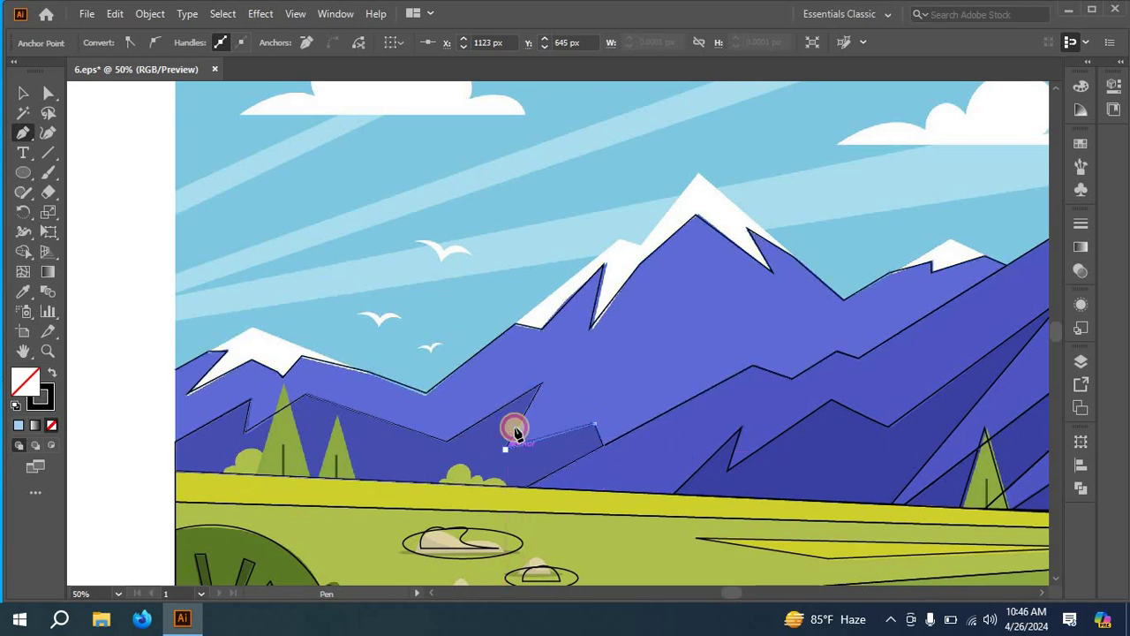
click(541, 389)
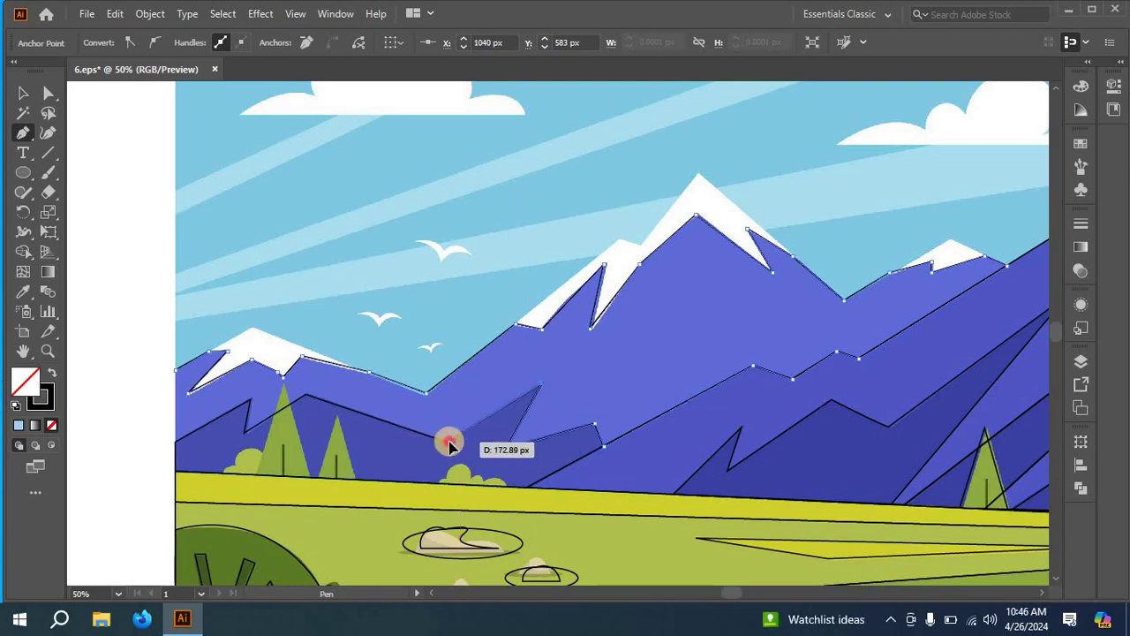
click(449, 442)
click(279, 406)
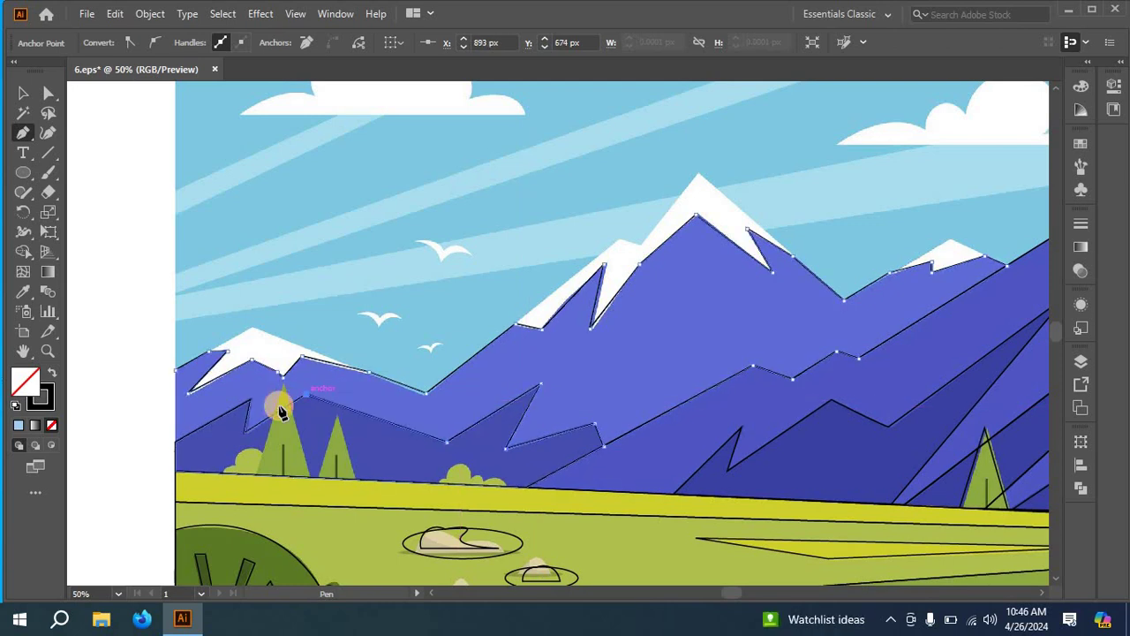
click(248, 435)
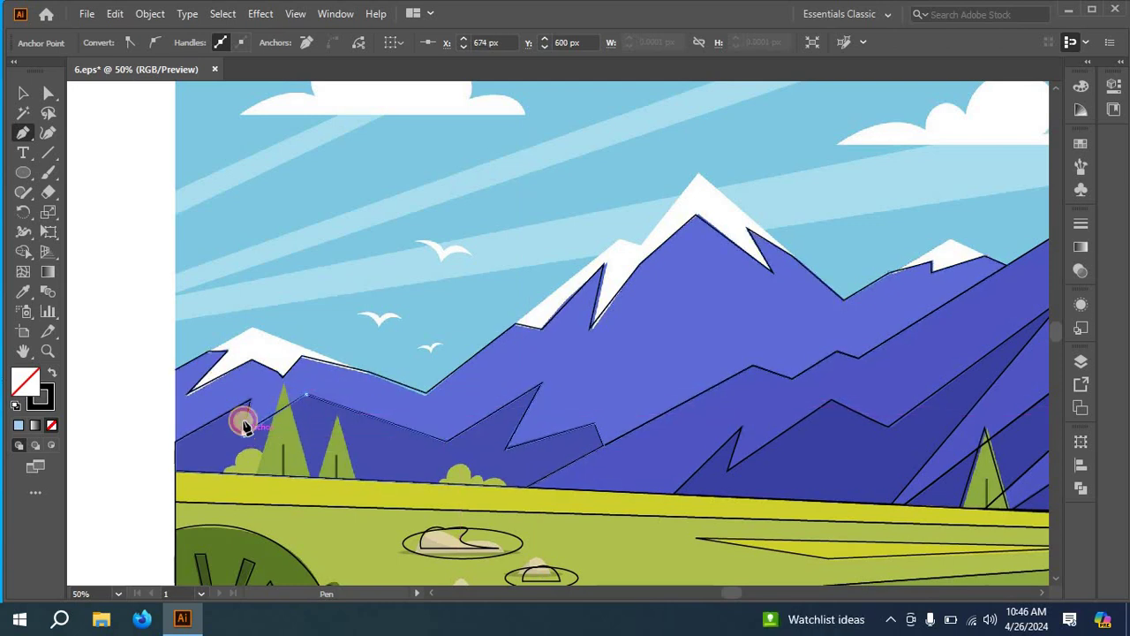
click(238, 411)
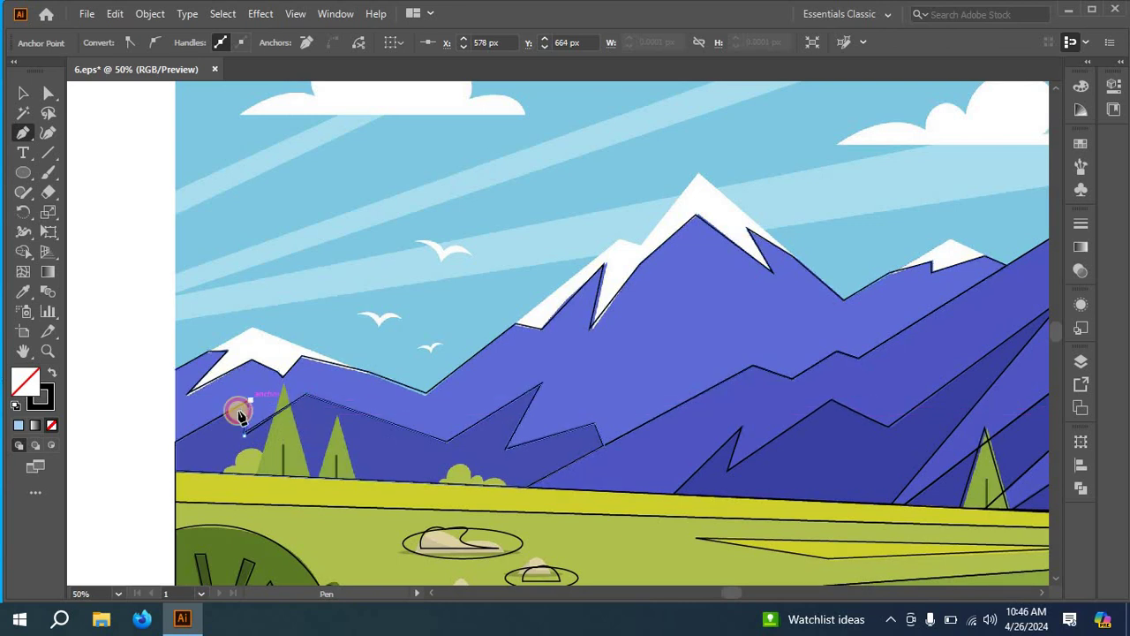
click(174, 441)
click(180, 376)
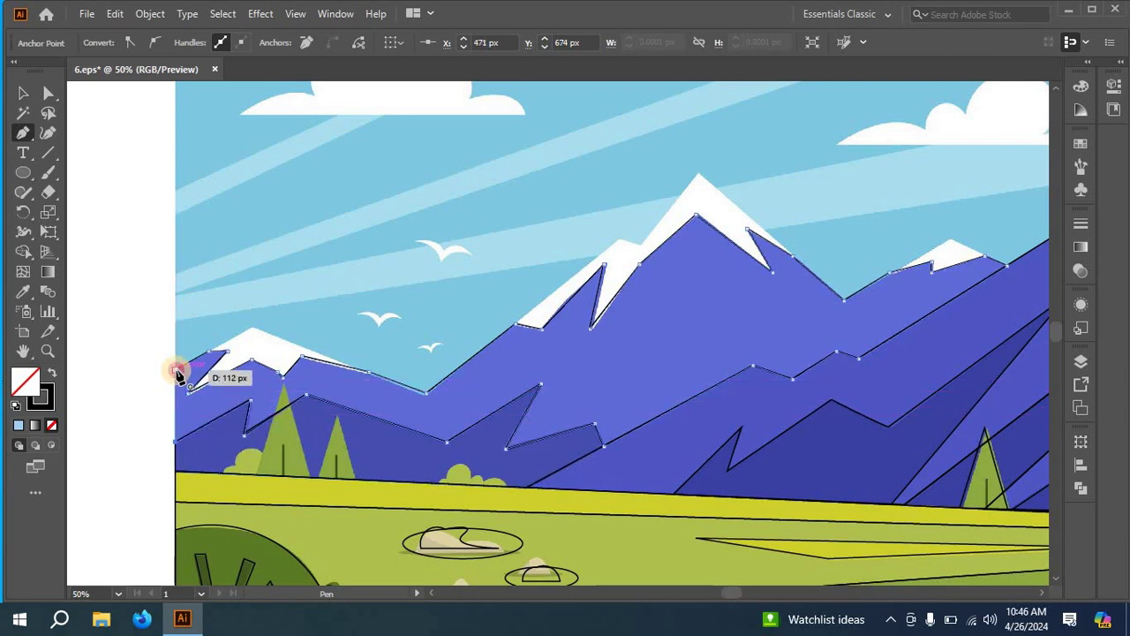
click(486, 450)
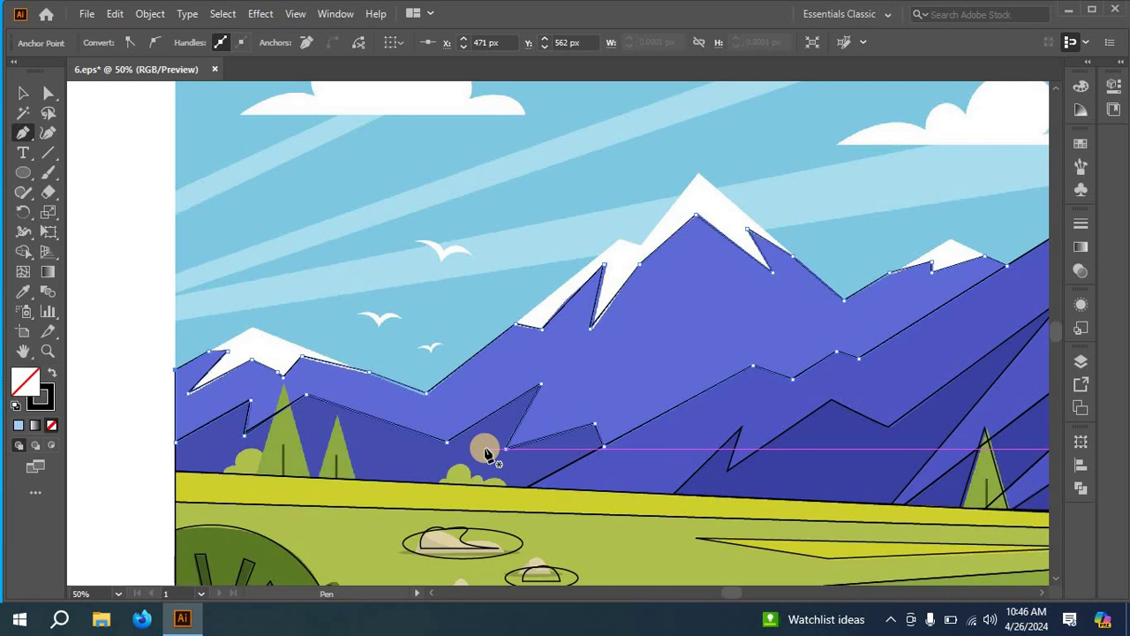
- Start a full mountain range outline at the left snow-capped peak, through the valley and up the central mountain's slope to its shoulder
scroll(486, 452, up, 1)
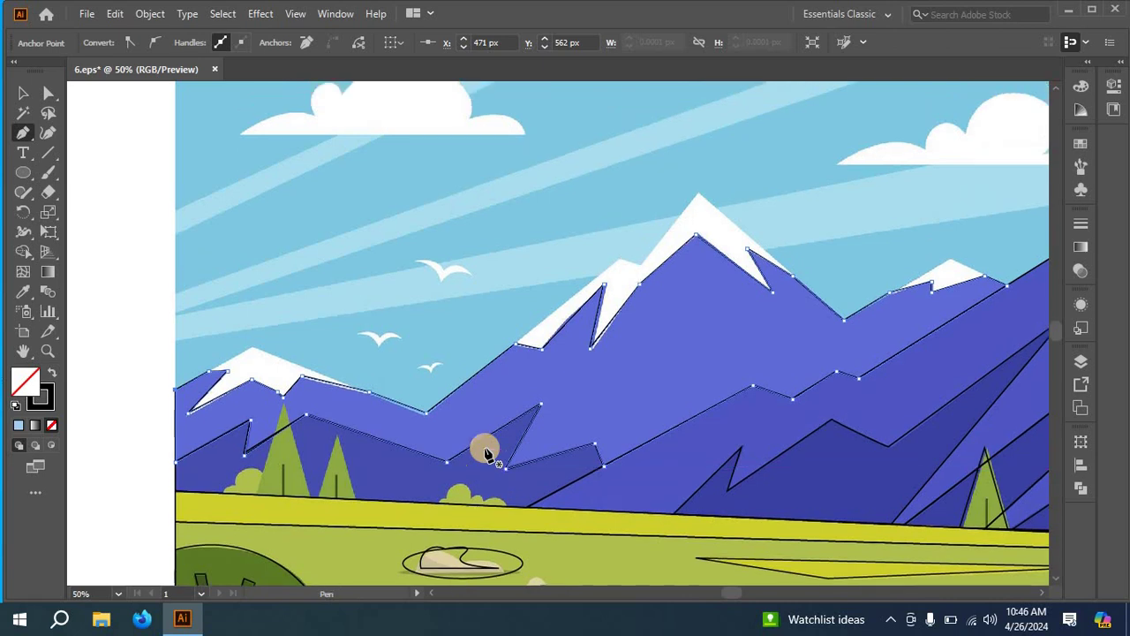
click(253, 348)
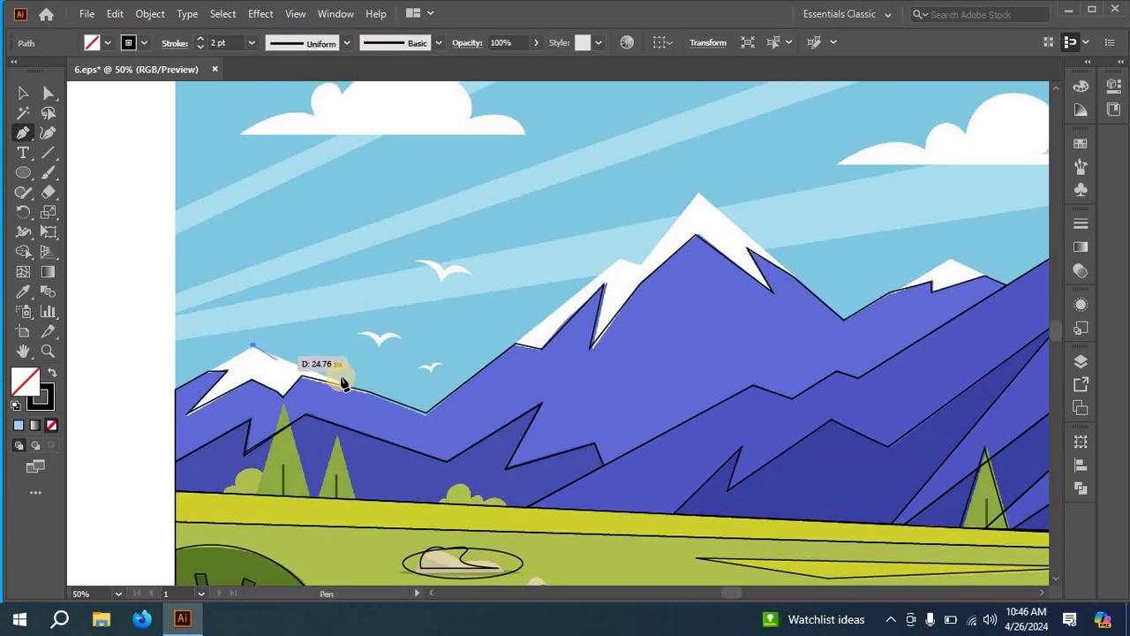
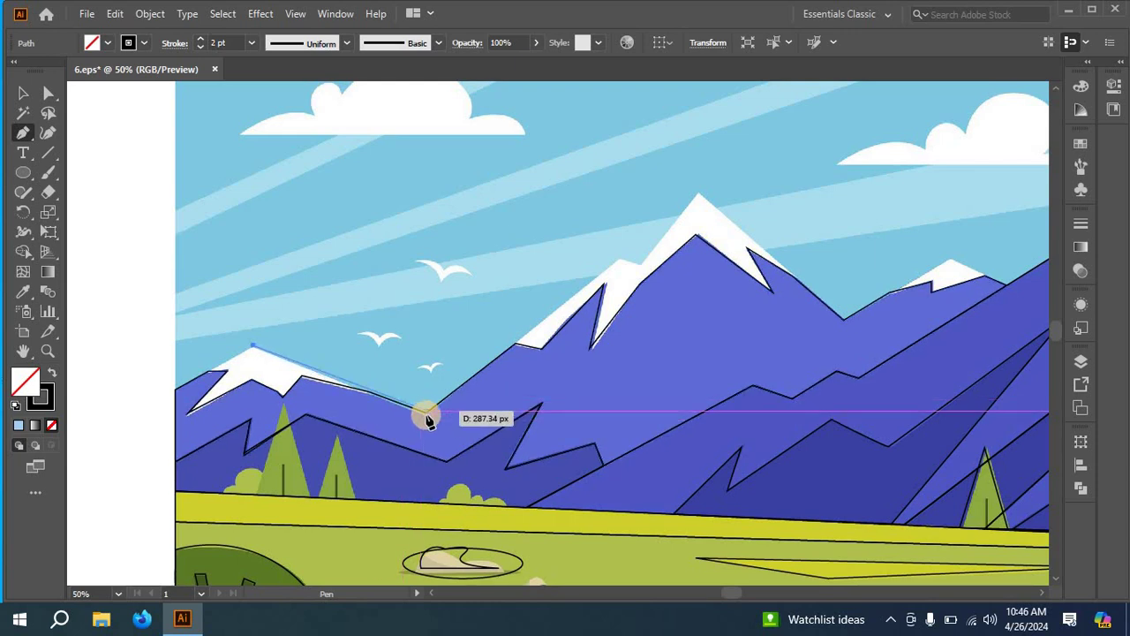
click(425, 413)
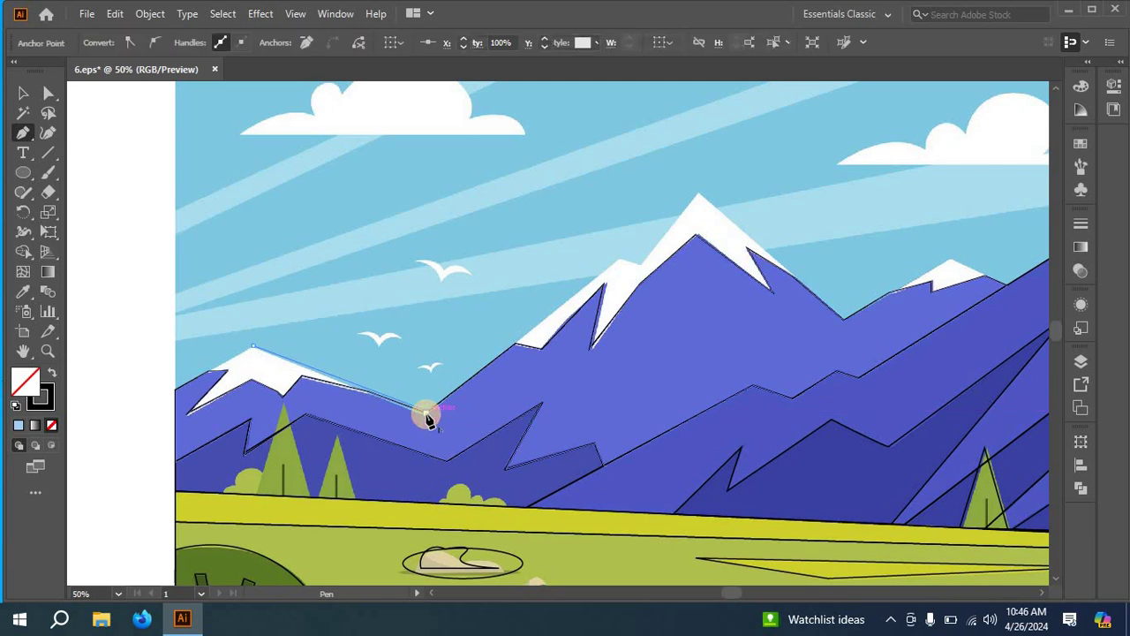
click(517, 346)
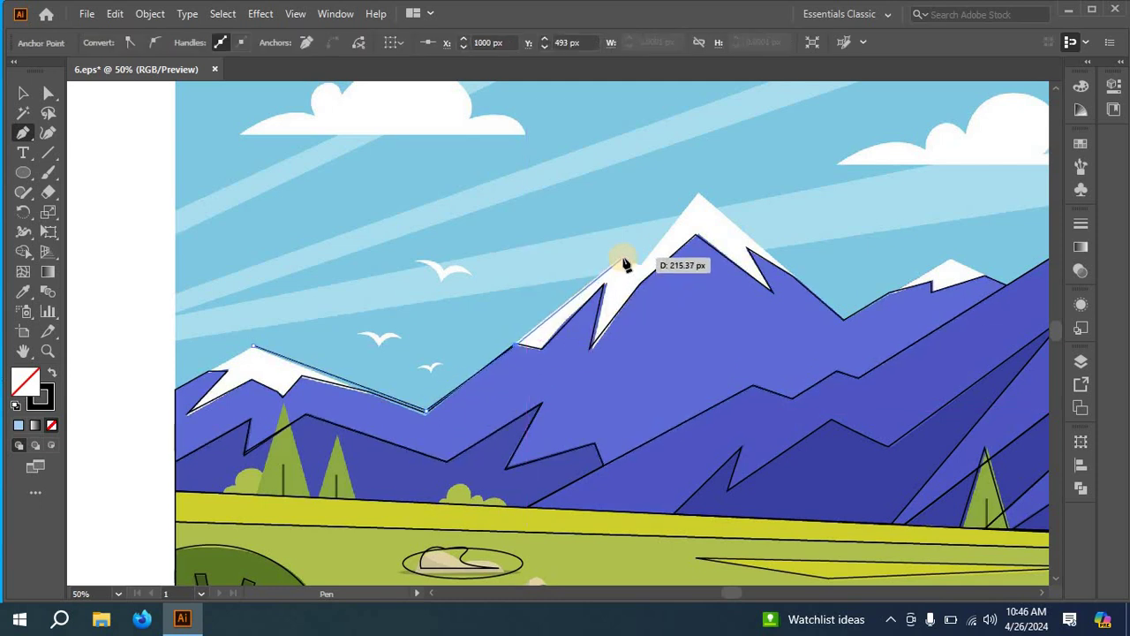
click(637, 262)
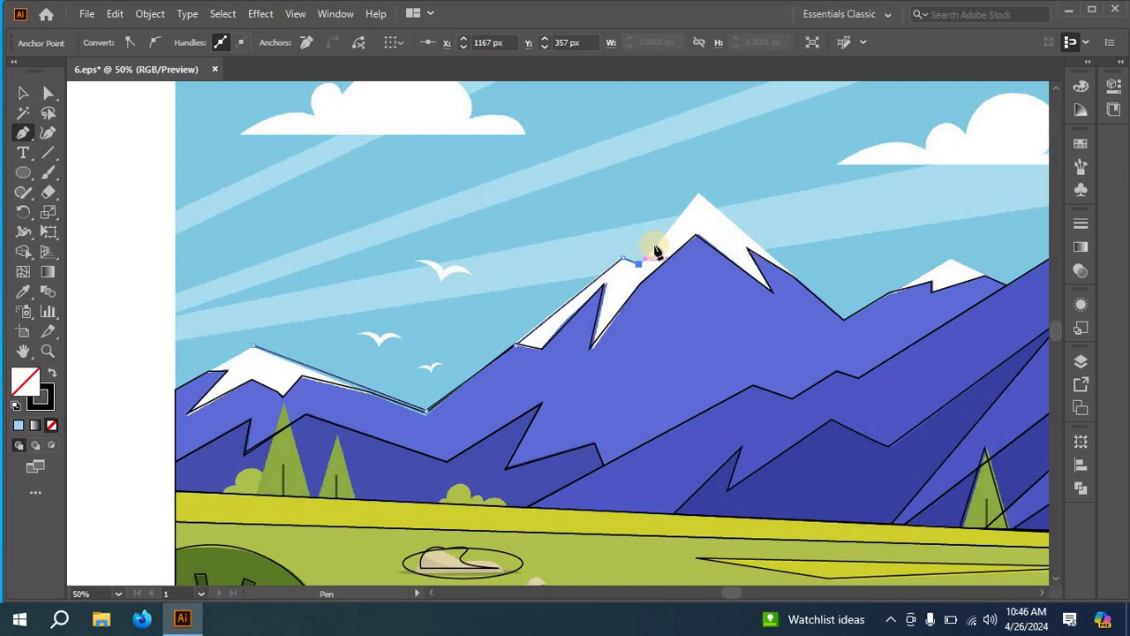
- Extend the outline over the central summit, through the next valley and across the small right peak to the large right-hand mountain's ridge
click(700, 195)
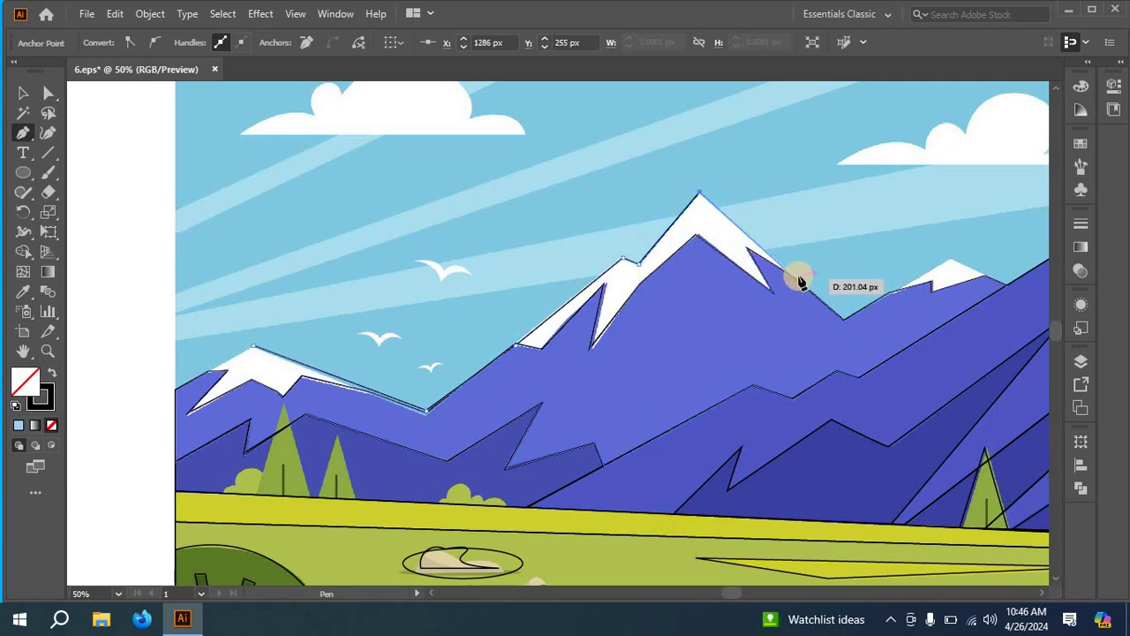
click(798, 279)
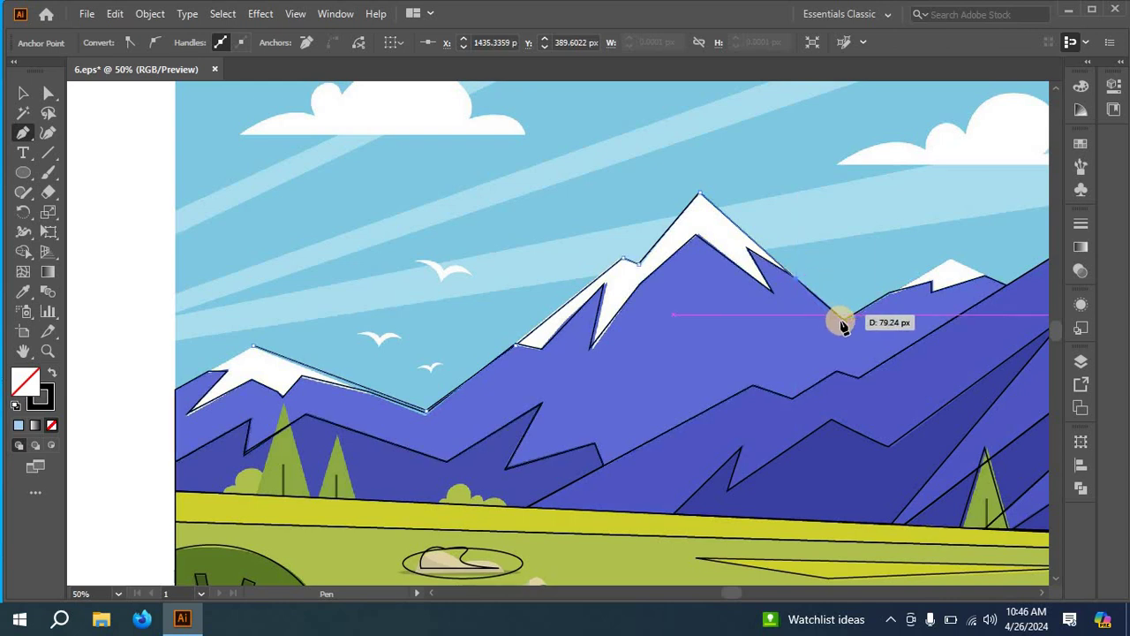
click(842, 318)
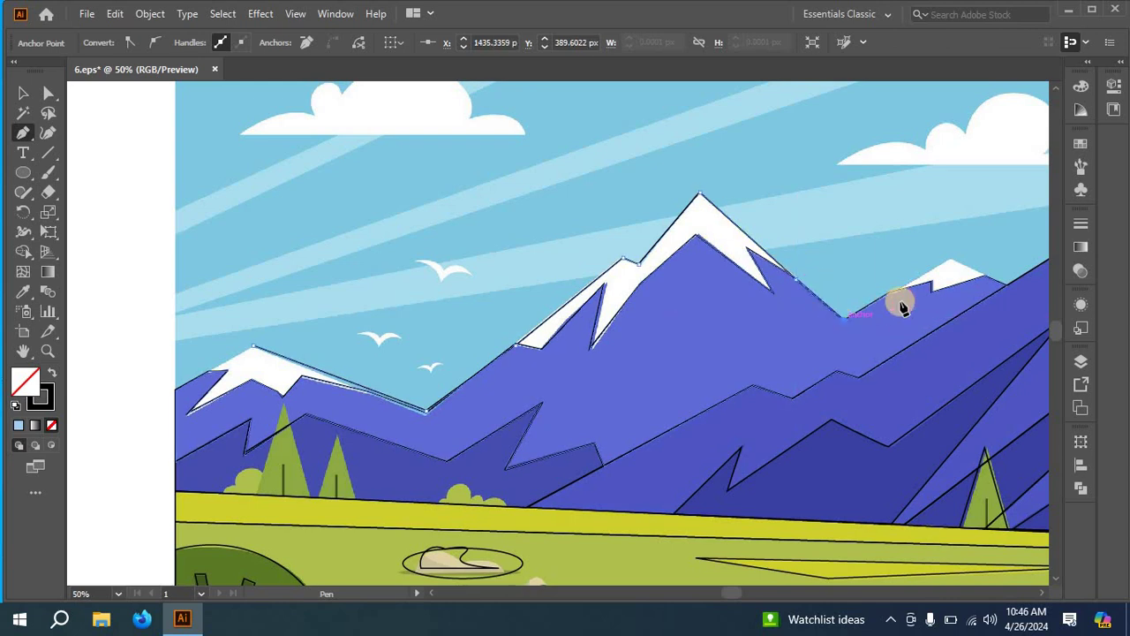
click(953, 264)
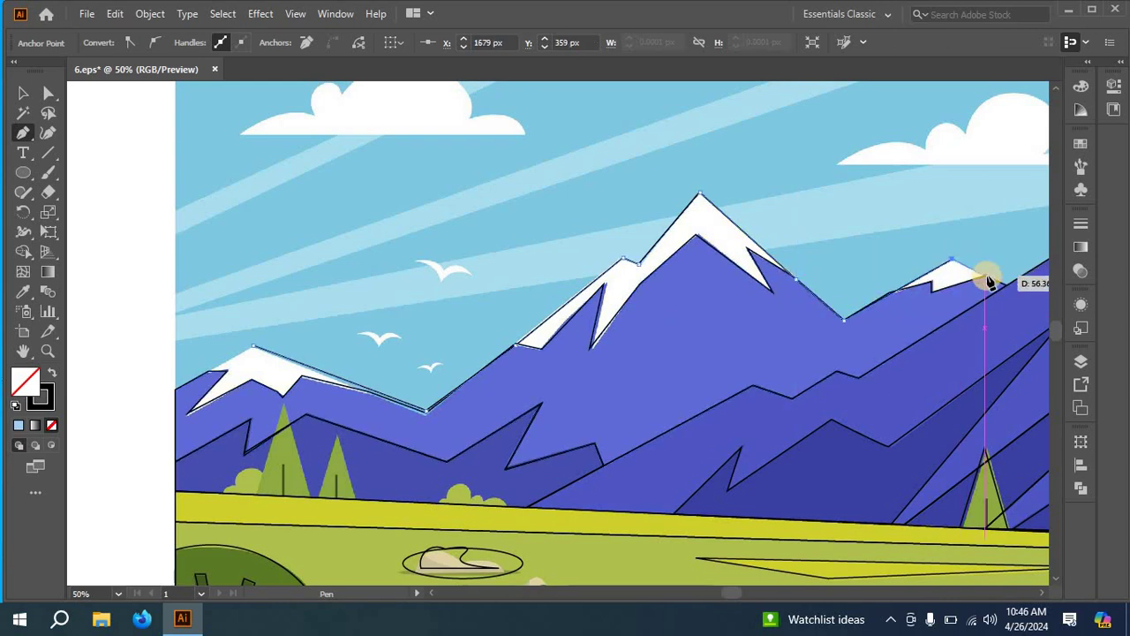
click(986, 274)
drag(828, 442, 746, 596)
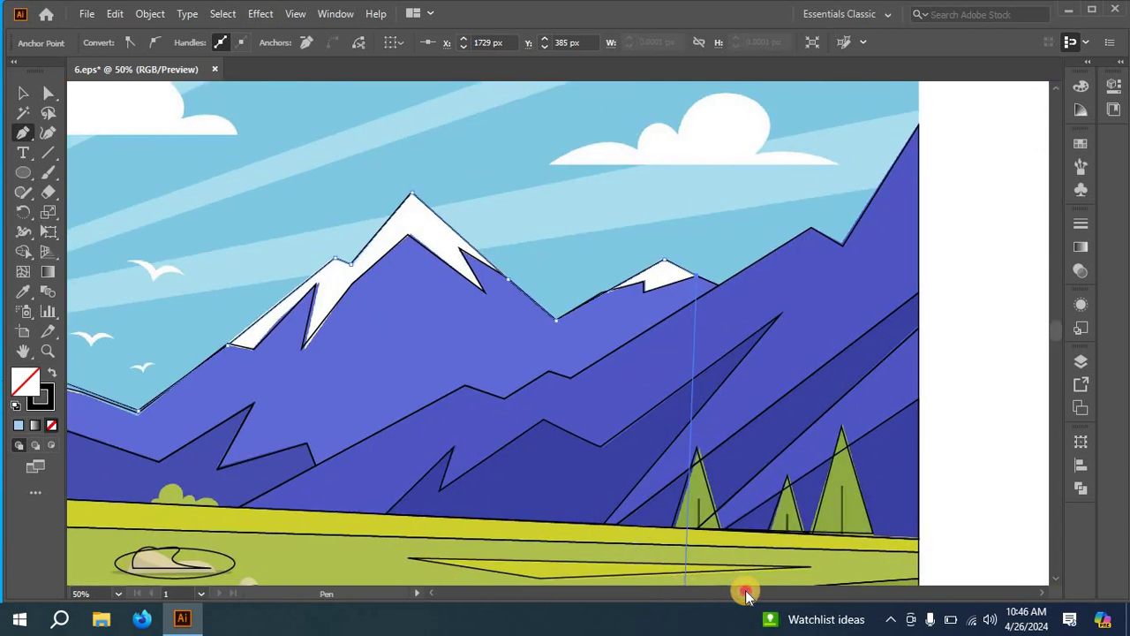
click(719, 285)
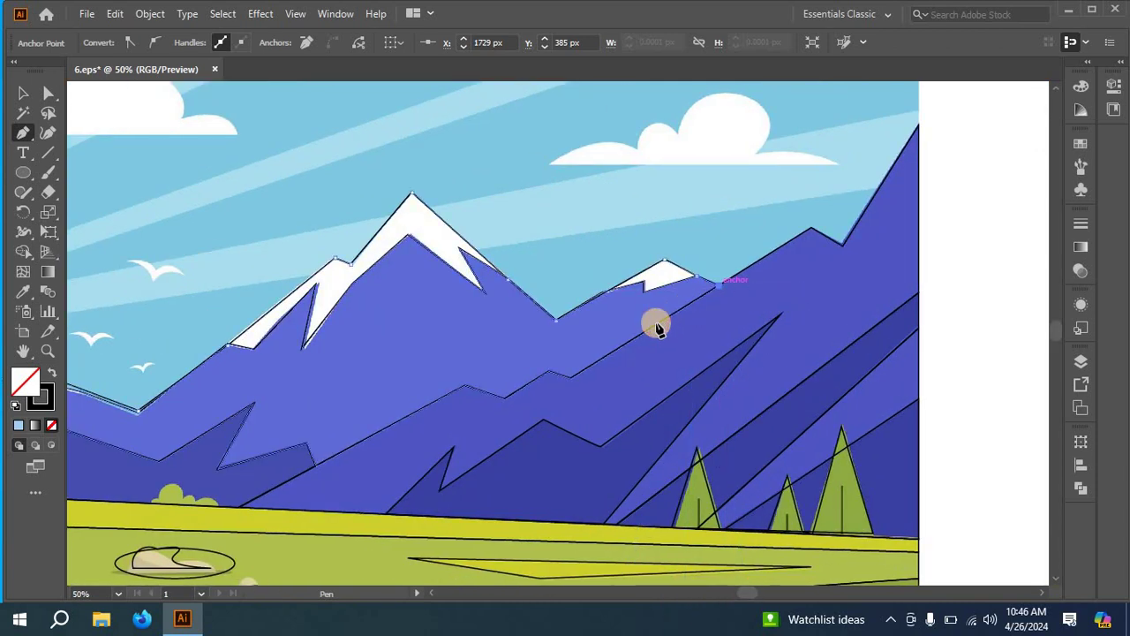
- Run the range's outline back down the large mountain's stepped ridge and around the dark foothills' jagged spike to the dip beside it
click(570, 382)
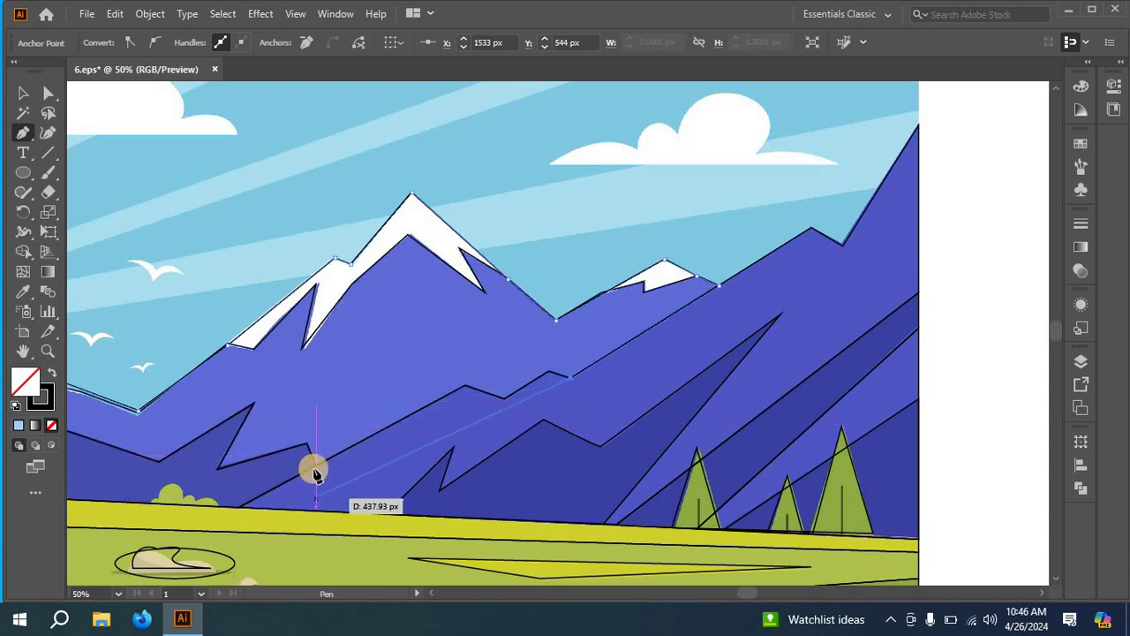
click(548, 374)
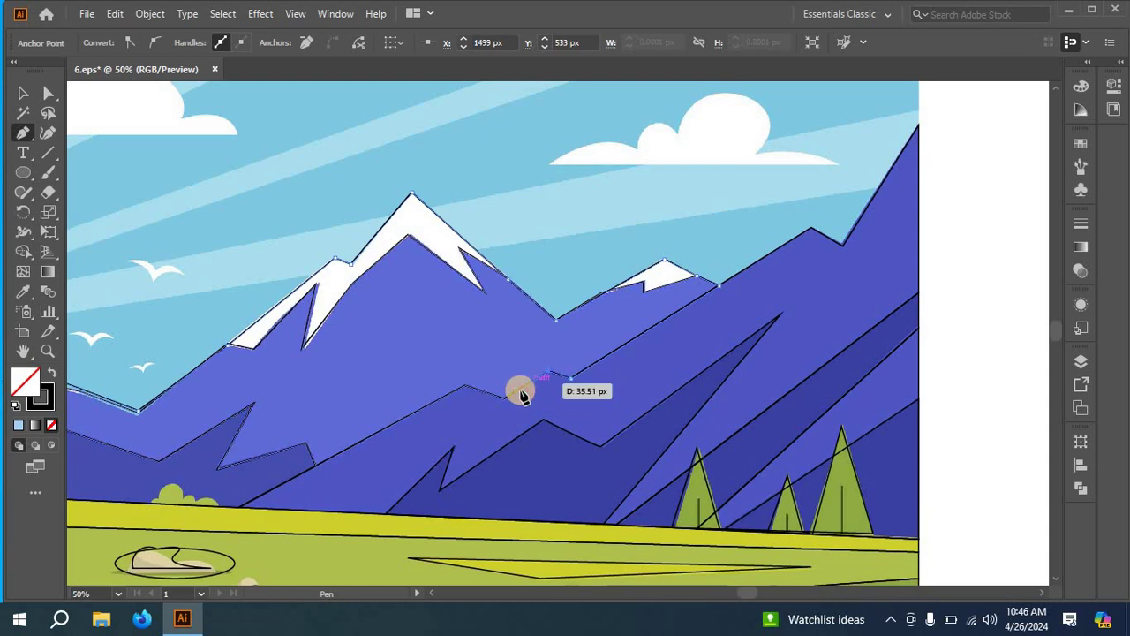
click(464, 388)
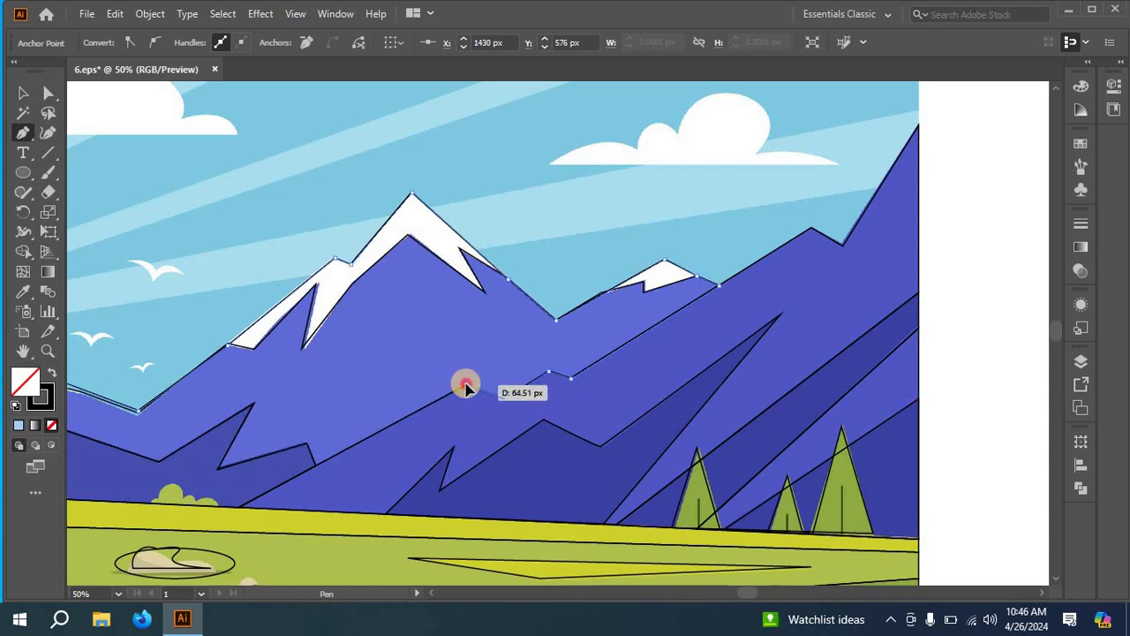
drag(315, 452, 225, 465)
drag(255, 405, 162, 467)
click(159, 461)
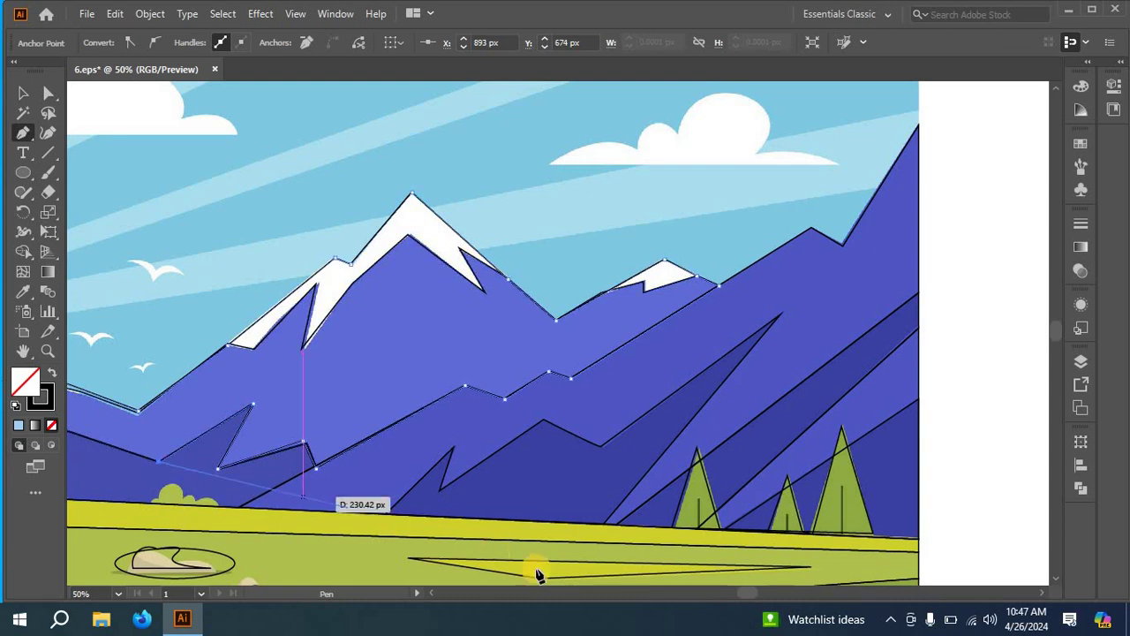
- Follow the foothills' zigzag ridge to the image's left edge, go up that edge and close the range's outline at the left peak
drag(714, 590, 710, 590)
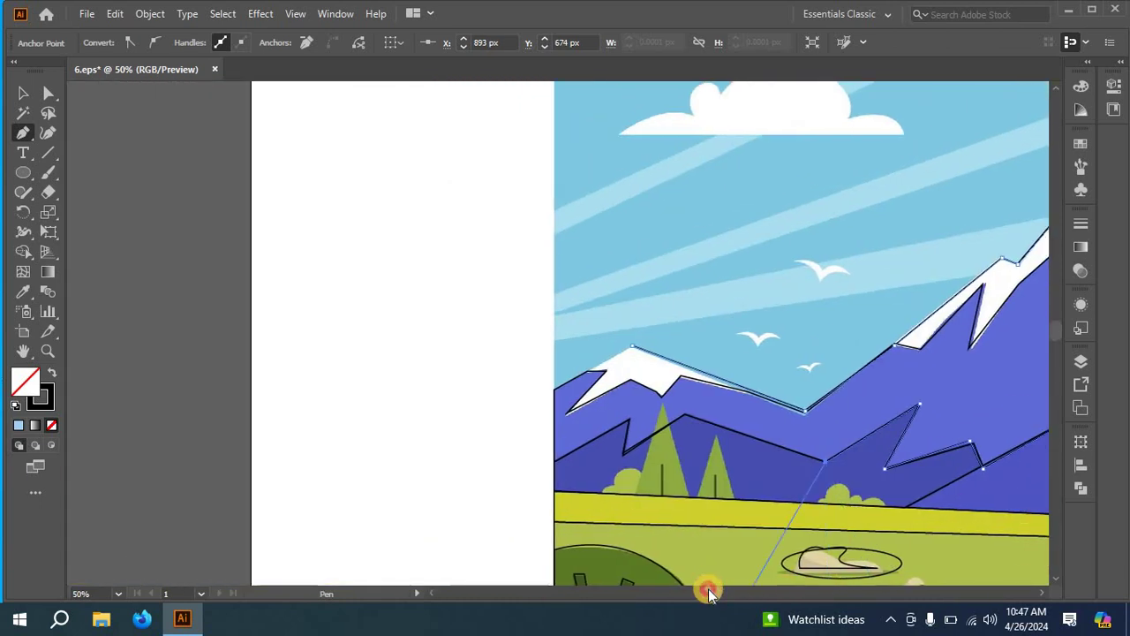
click(684, 416)
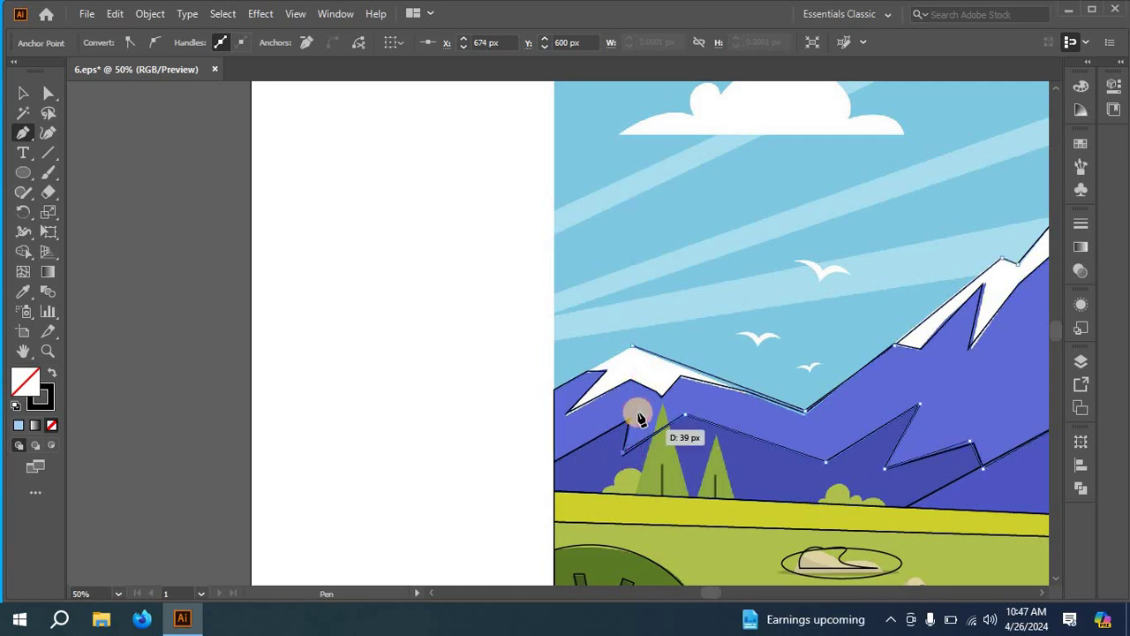
click(629, 423)
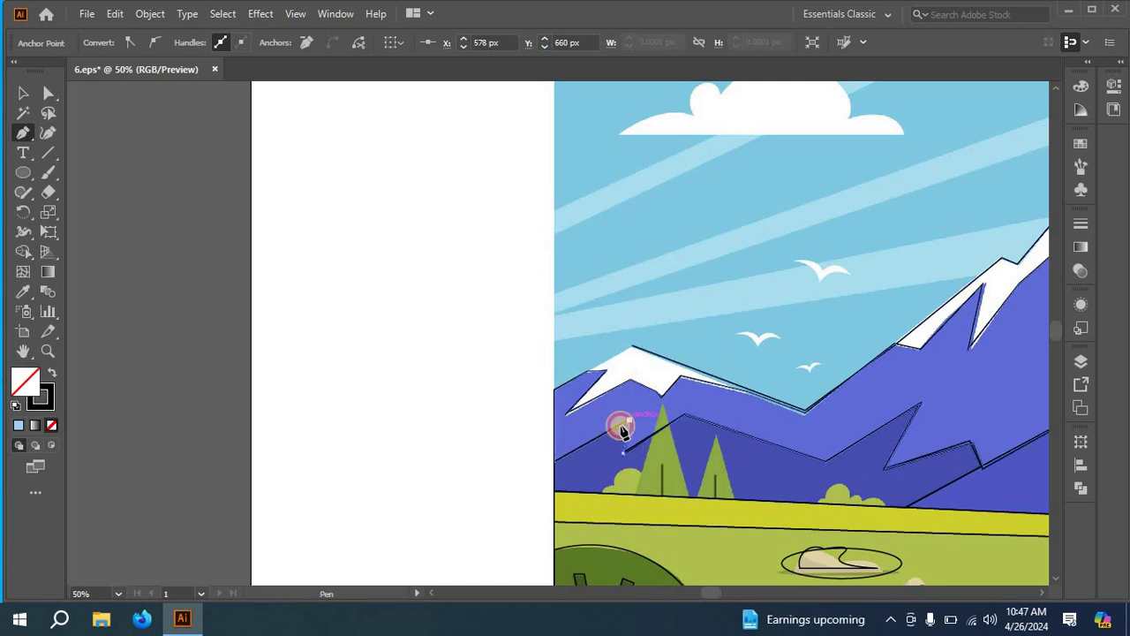
click(555, 461)
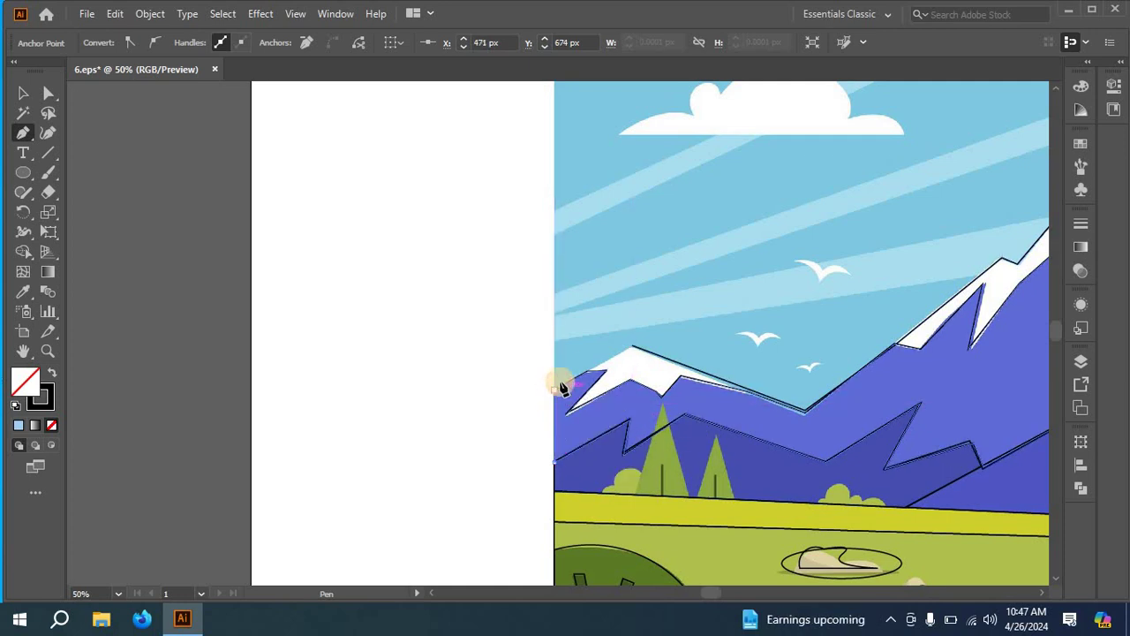
click(555, 389)
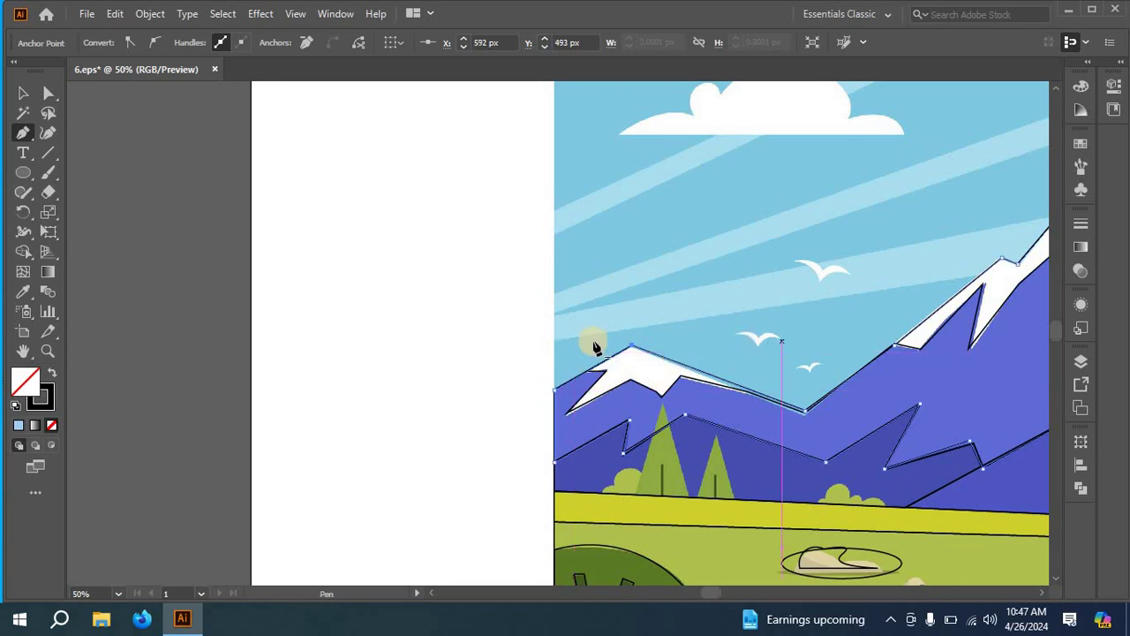
- Draw a closed shape around the sky between the lowest light ray's underside, the central mountain's slope, the valley and the left snow-capped peak
click(554, 339)
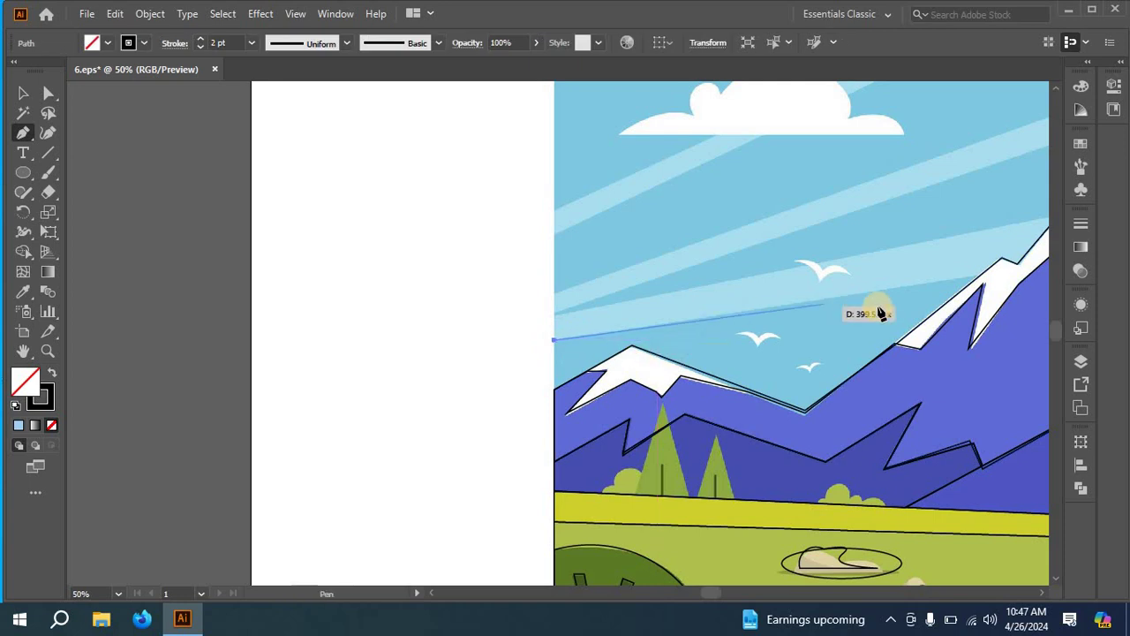
click(971, 278)
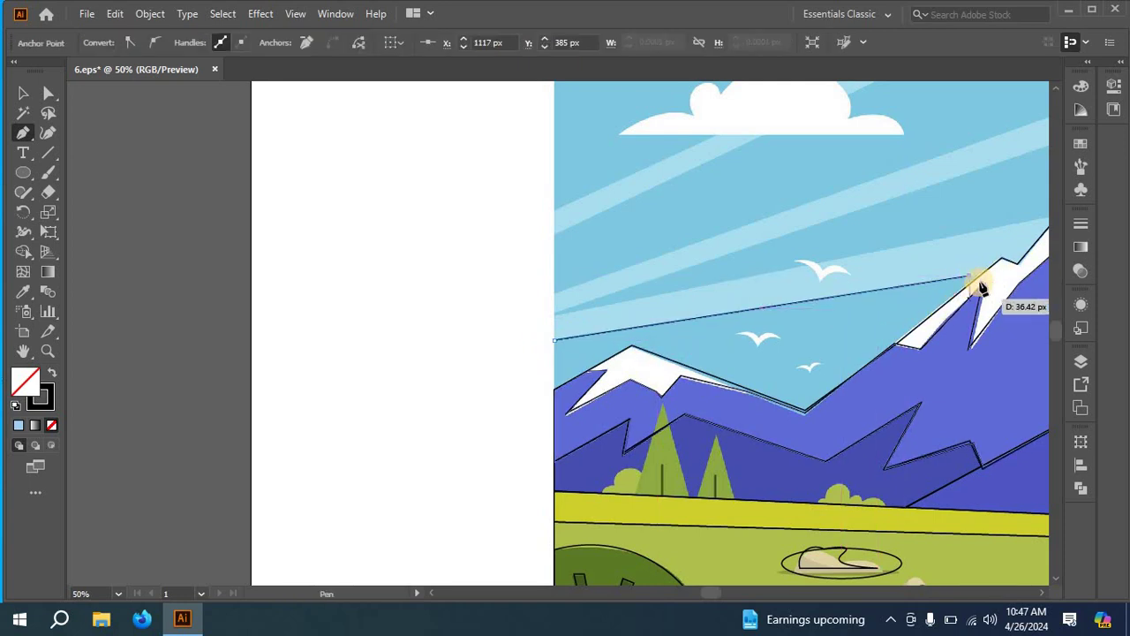
click(980, 279)
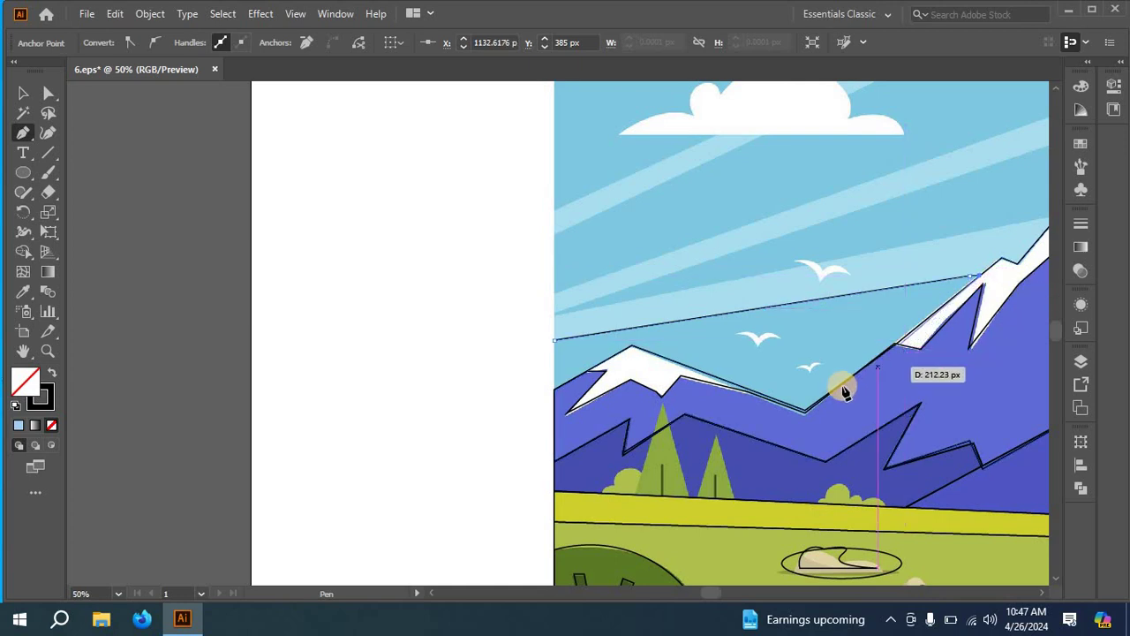
click(806, 413)
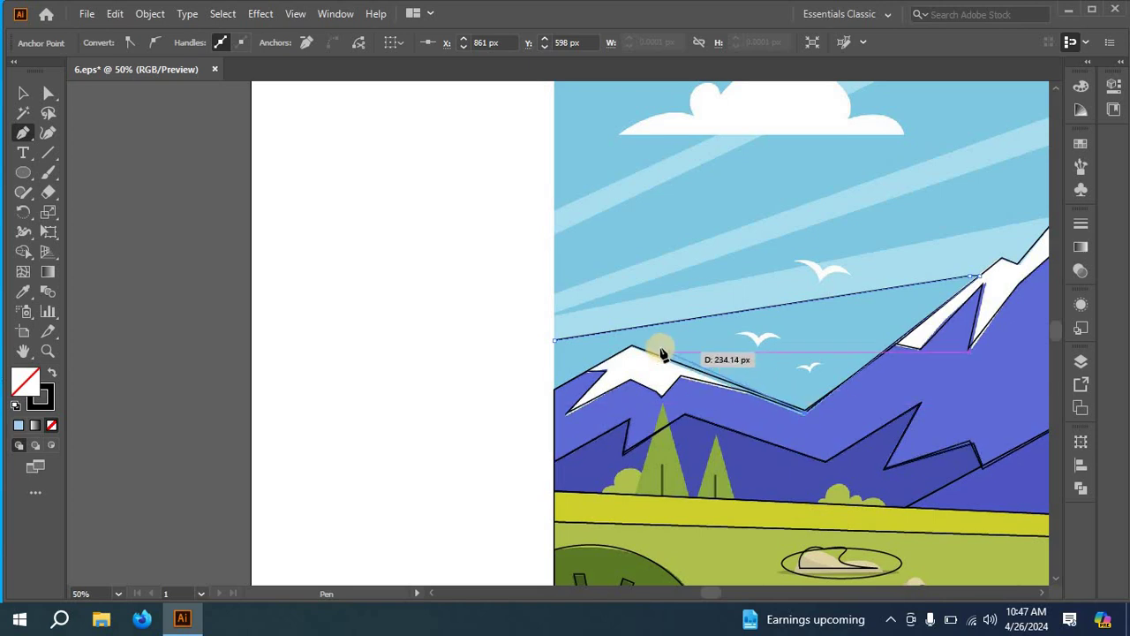
click(632, 347)
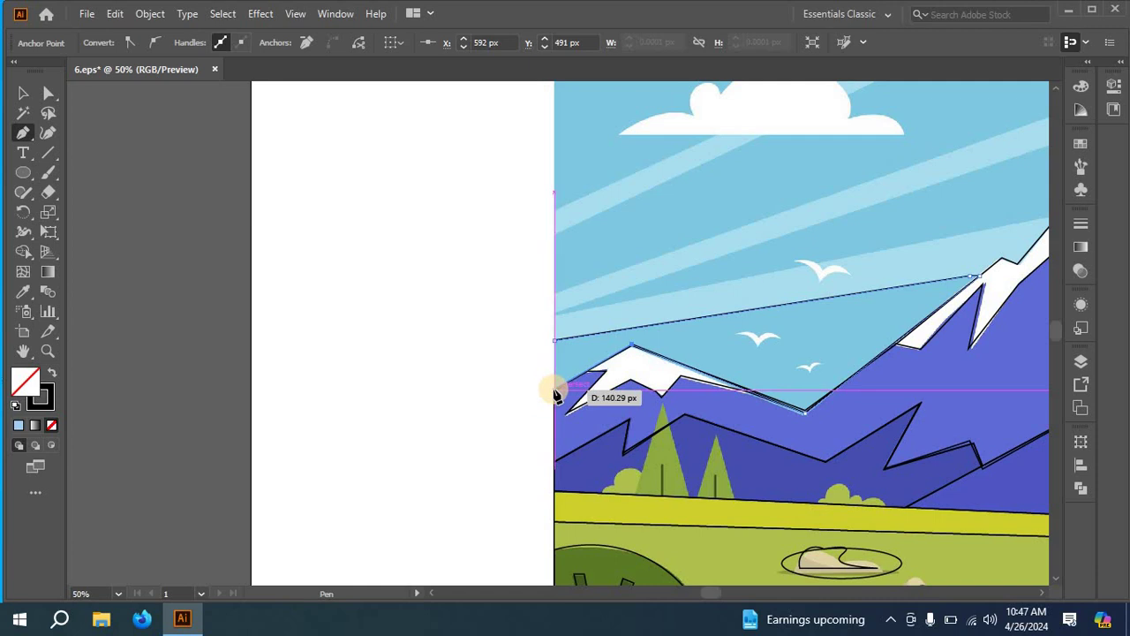
click(574, 378)
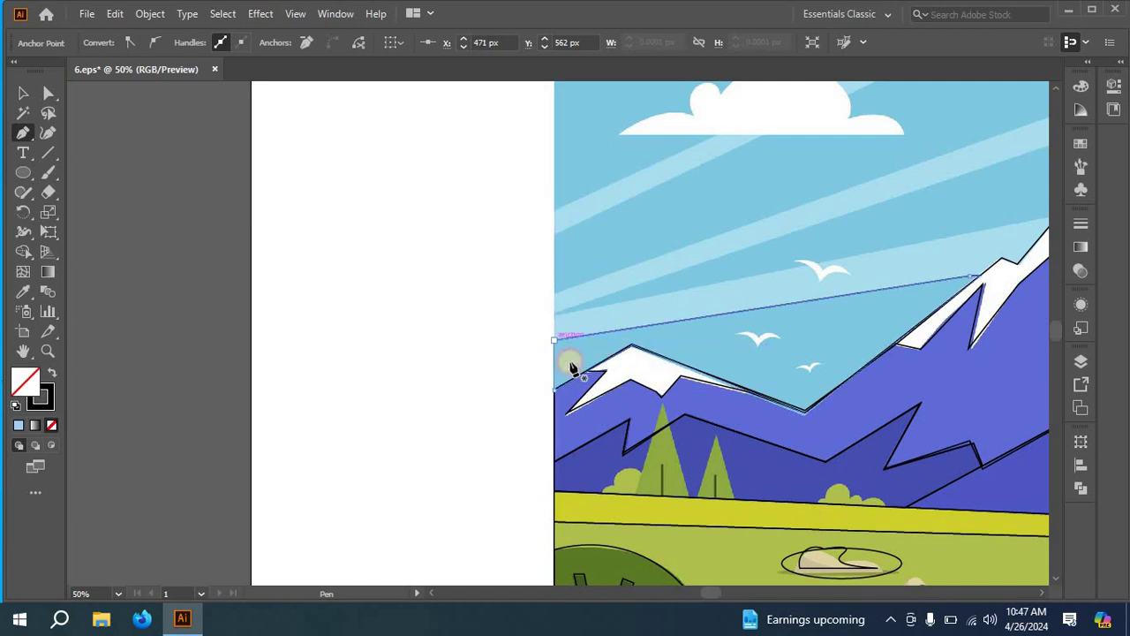
- Start the lowest light ray's outline at the image's left edge and trace its upper border across to the right edge
scroll(600, 433, up, 1)
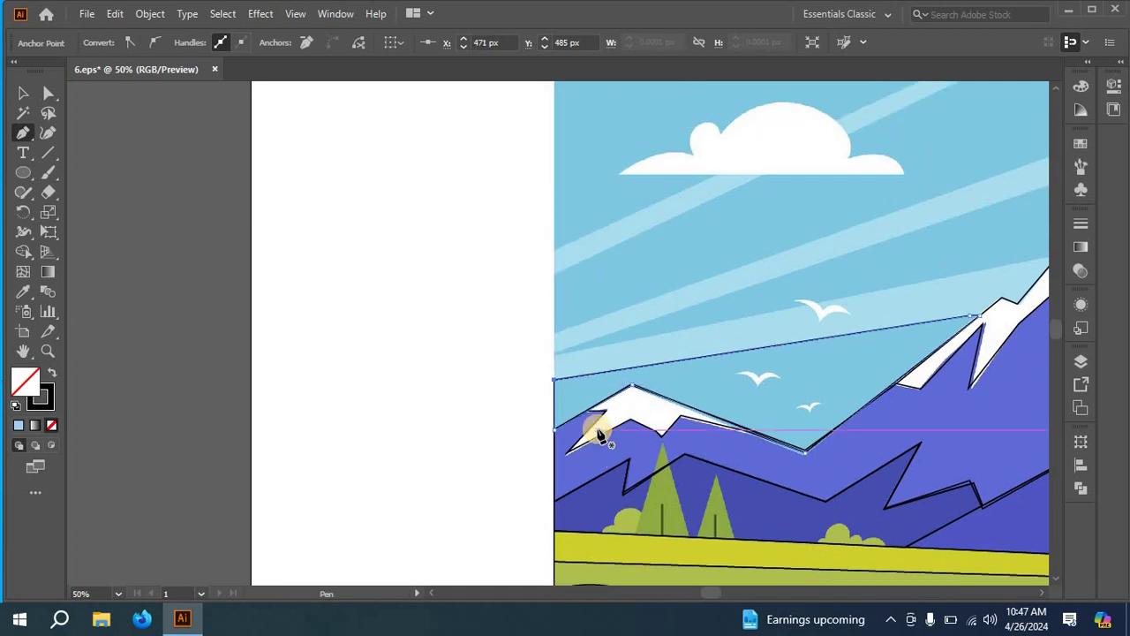
click(553, 354)
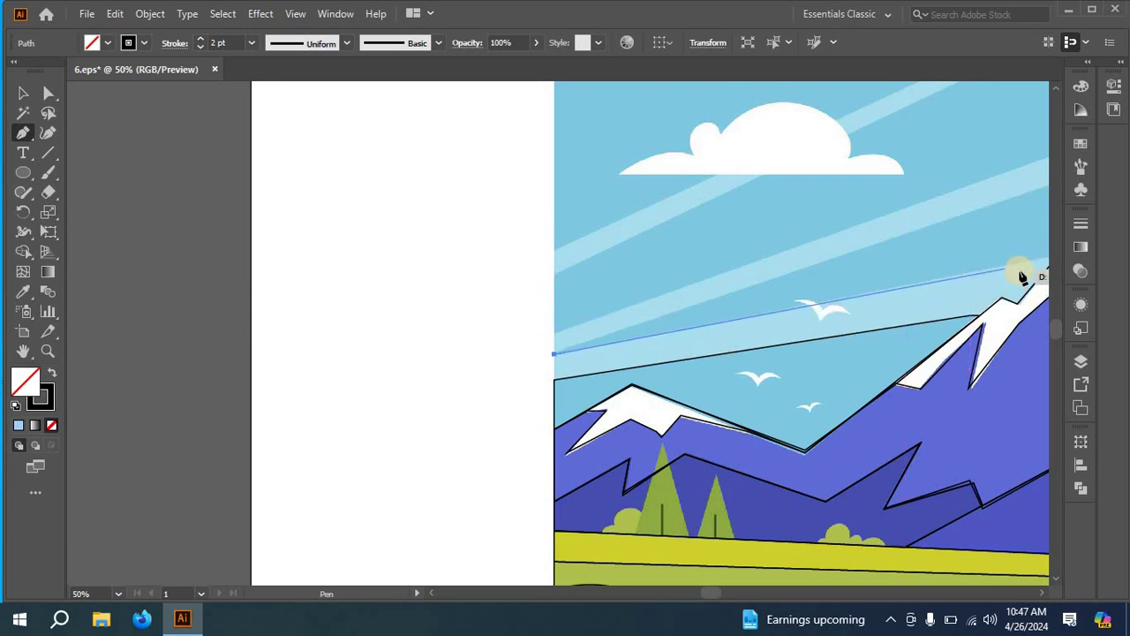
scroll(721, 593, right, 5)
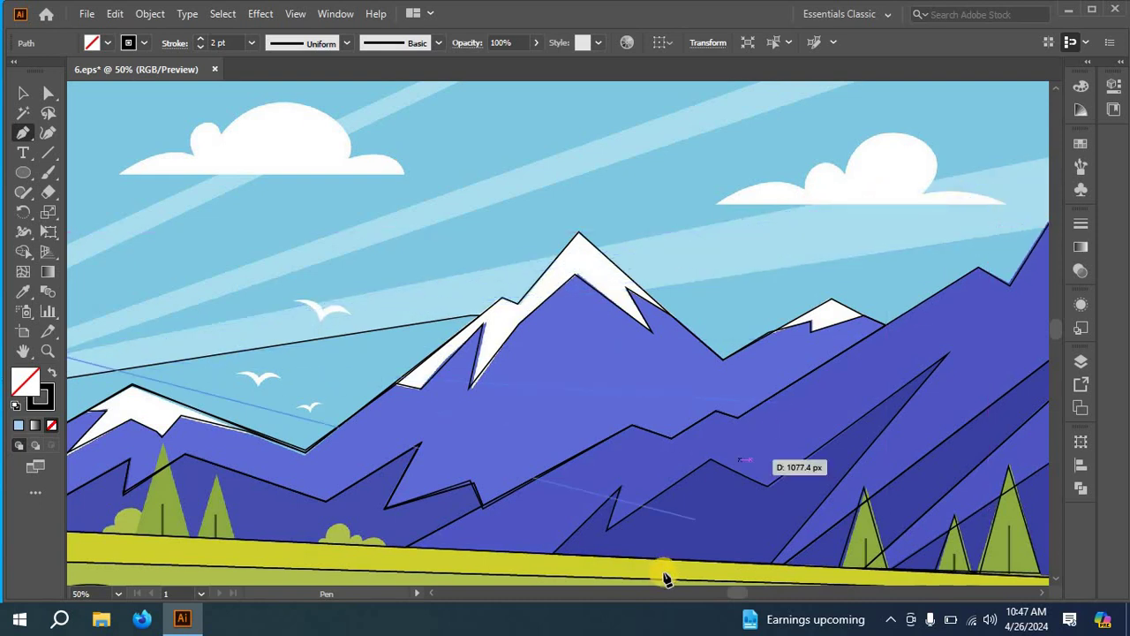
drag(758, 594, 759, 593)
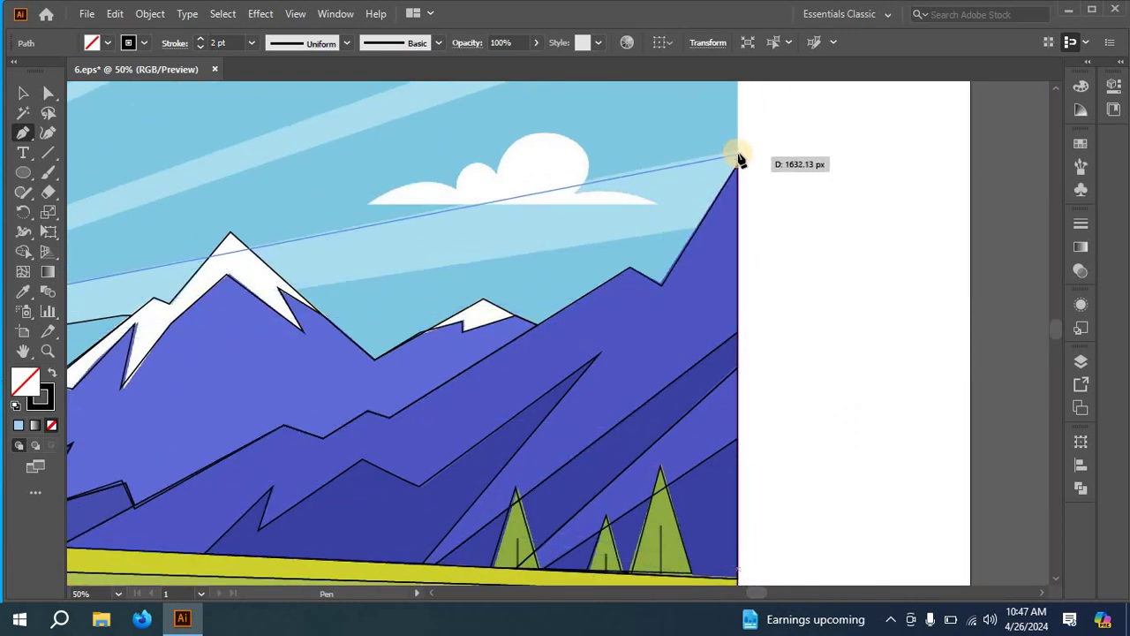
click(738, 152)
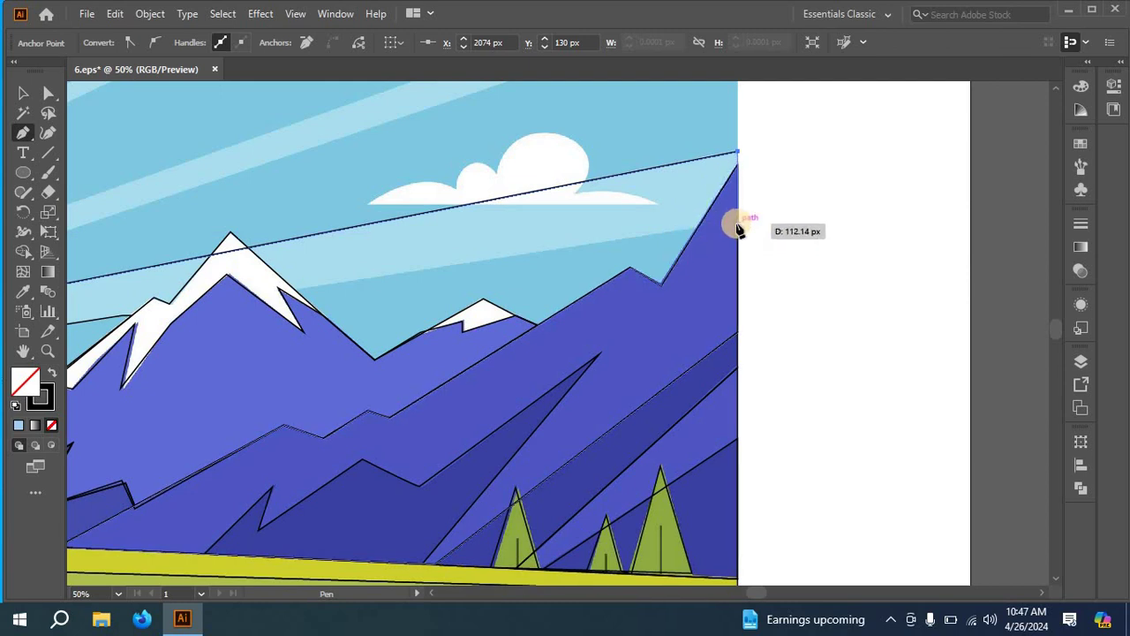
- Continue the lowest light ray's outline down the image's right edge, back along its lower border to the left edge, and close it
click(738, 227)
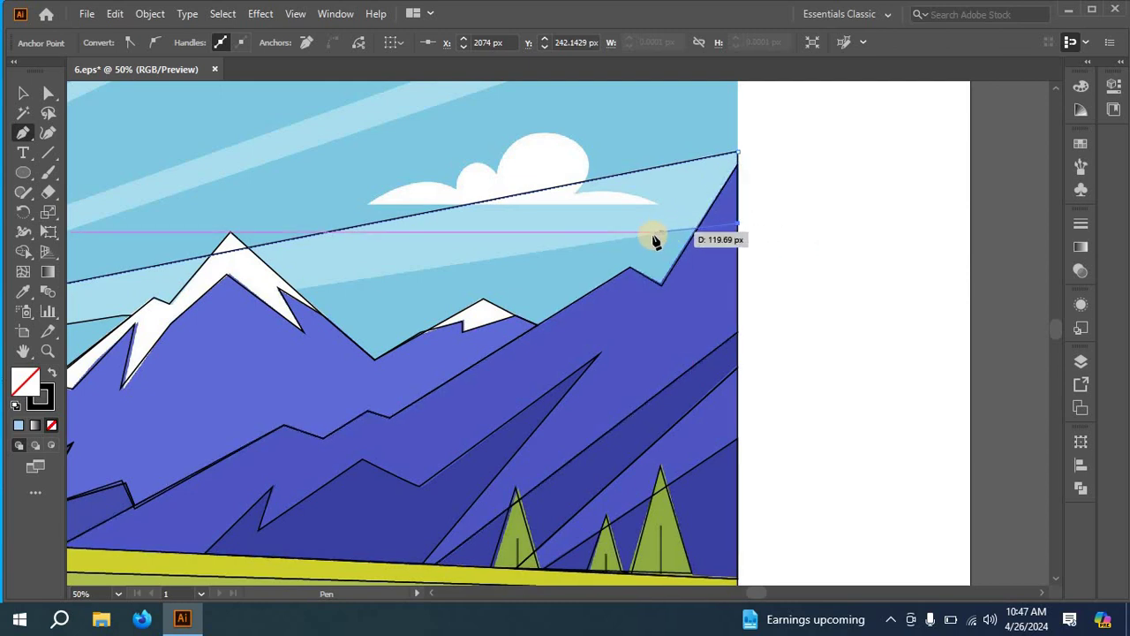
click(502, 262)
scroll(740, 590, left, 1)
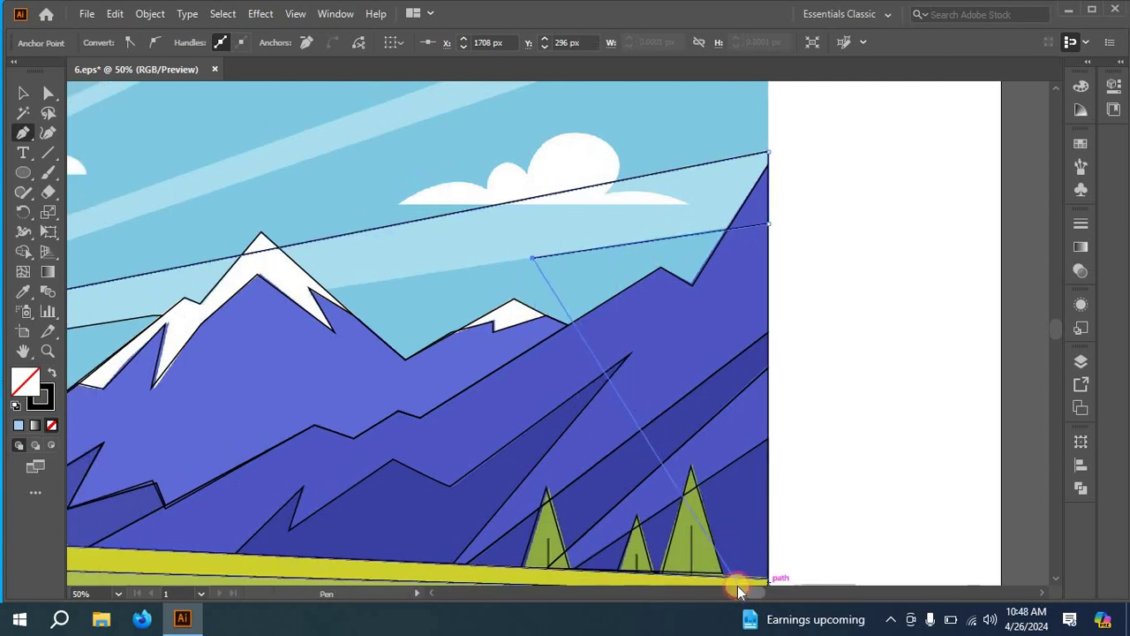
drag(740, 590, 723, 583)
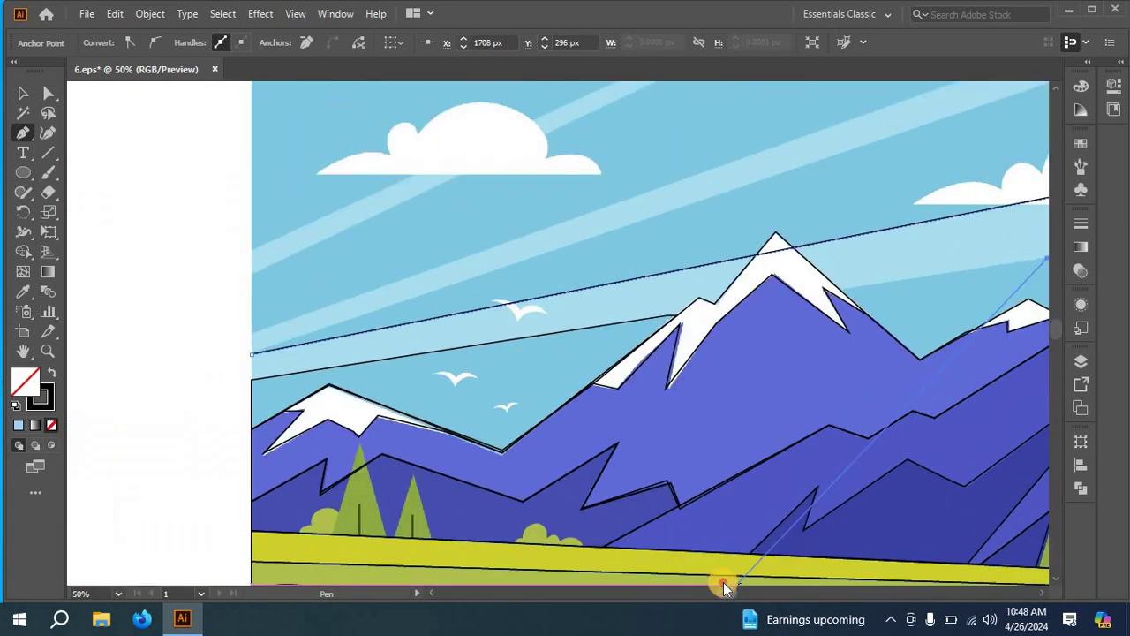
click(251, 377)
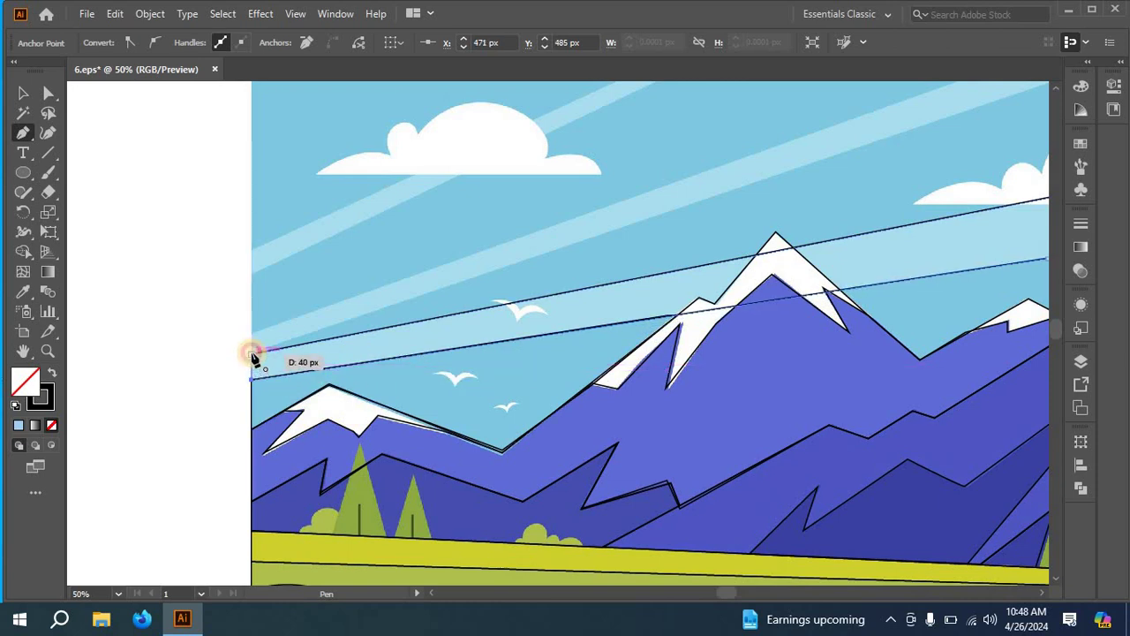
click(253, 357)
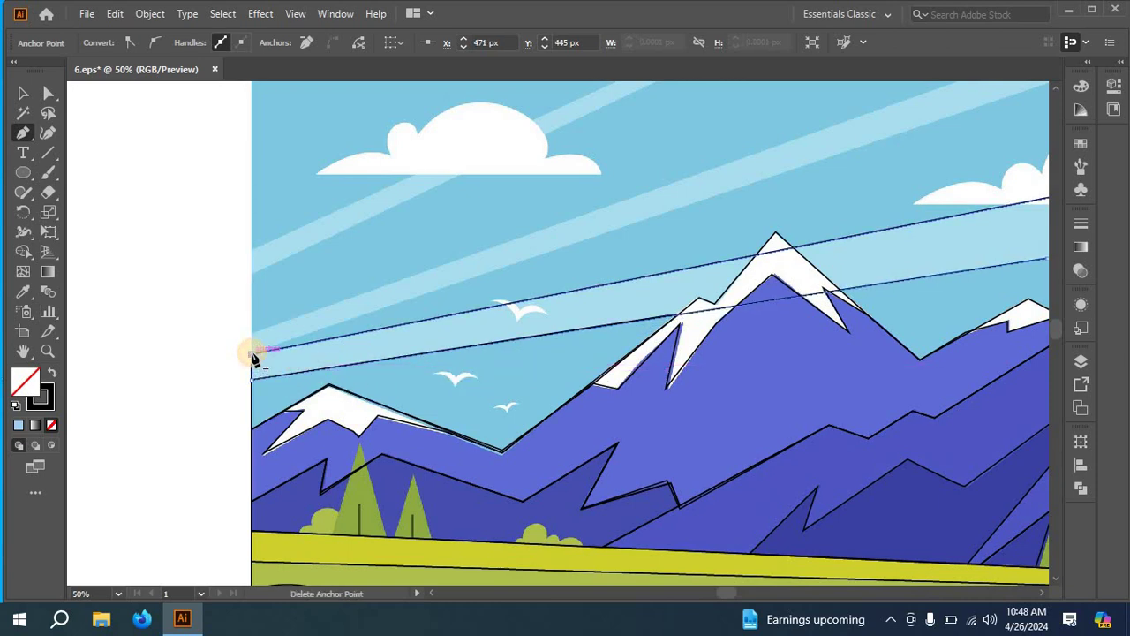
- Draw a closed four-point outline around the middle light ray, from the image's left edge up to its top edge and back
scroll(253, 357, down, 1)
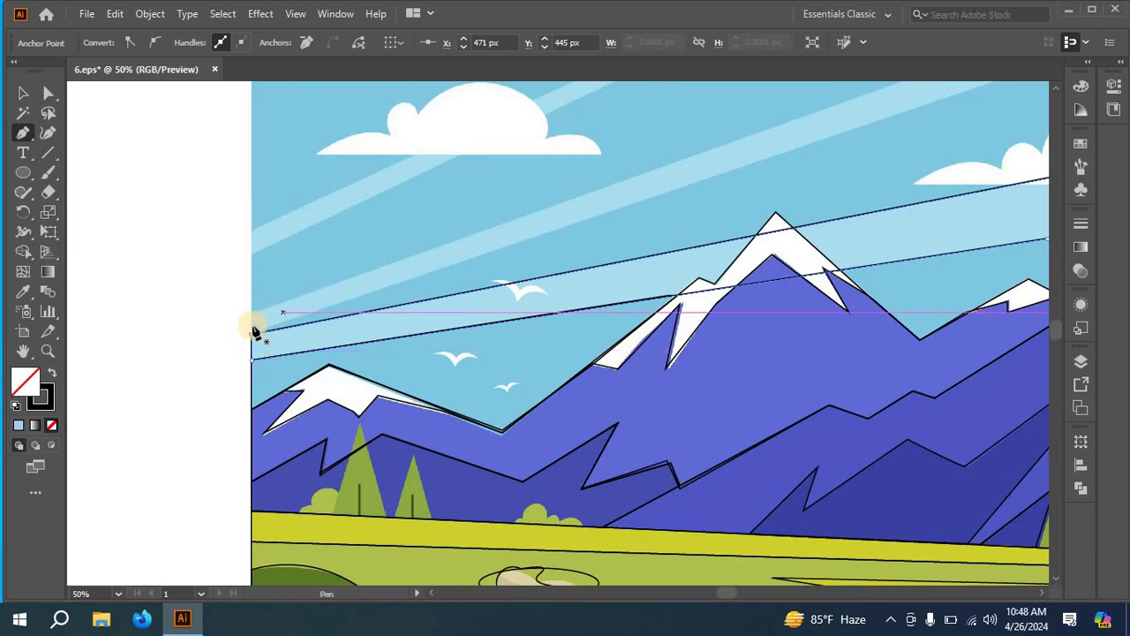
click(254, 320)
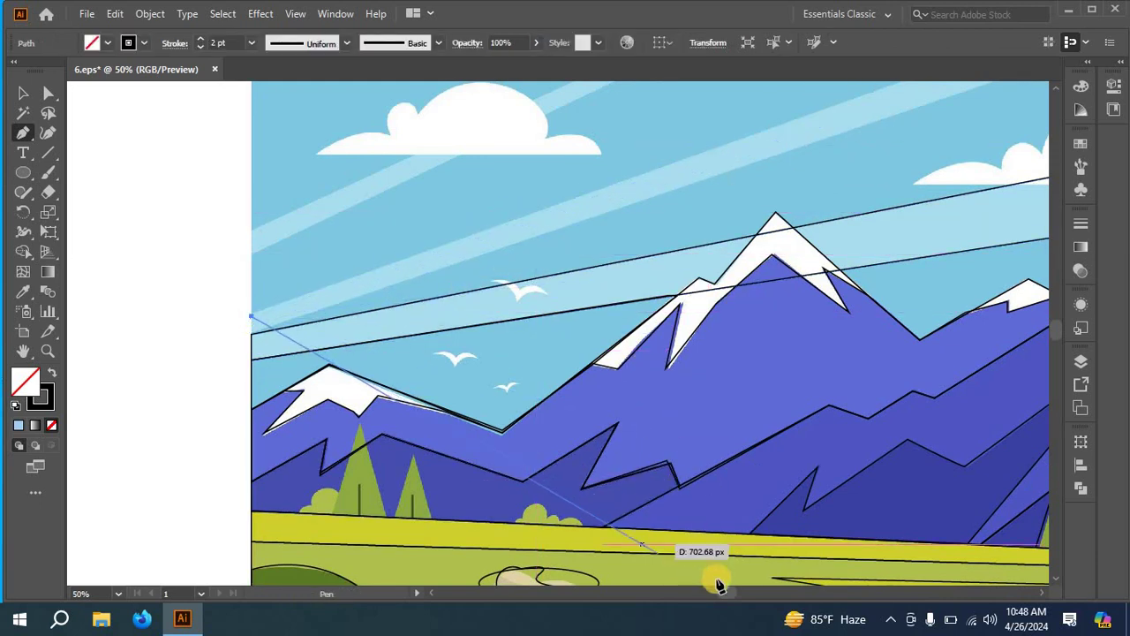
scroll(730, 586, right, 10)
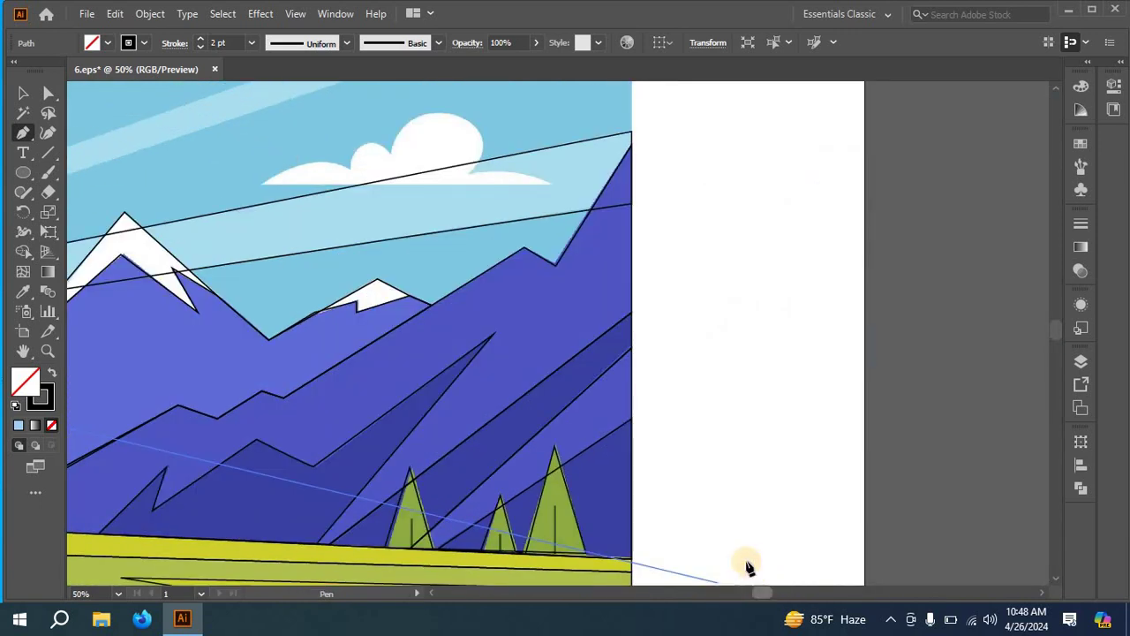
scroll(446, 221, up, 3)
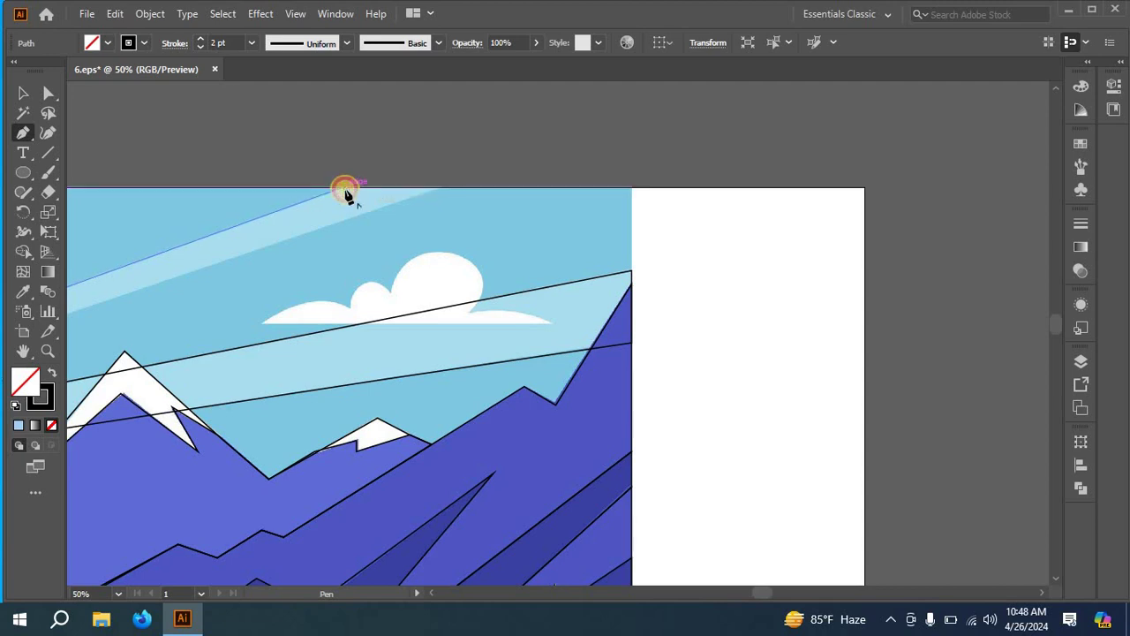
click(345, 189)
click(436, 189)
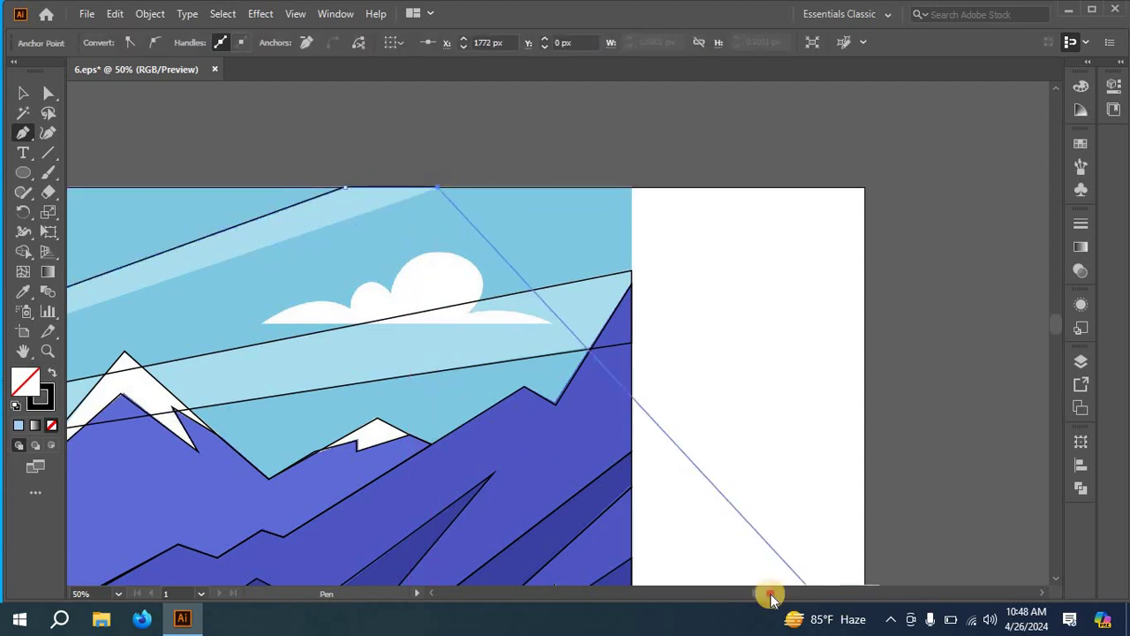
drag(771, 598, 732, 595)
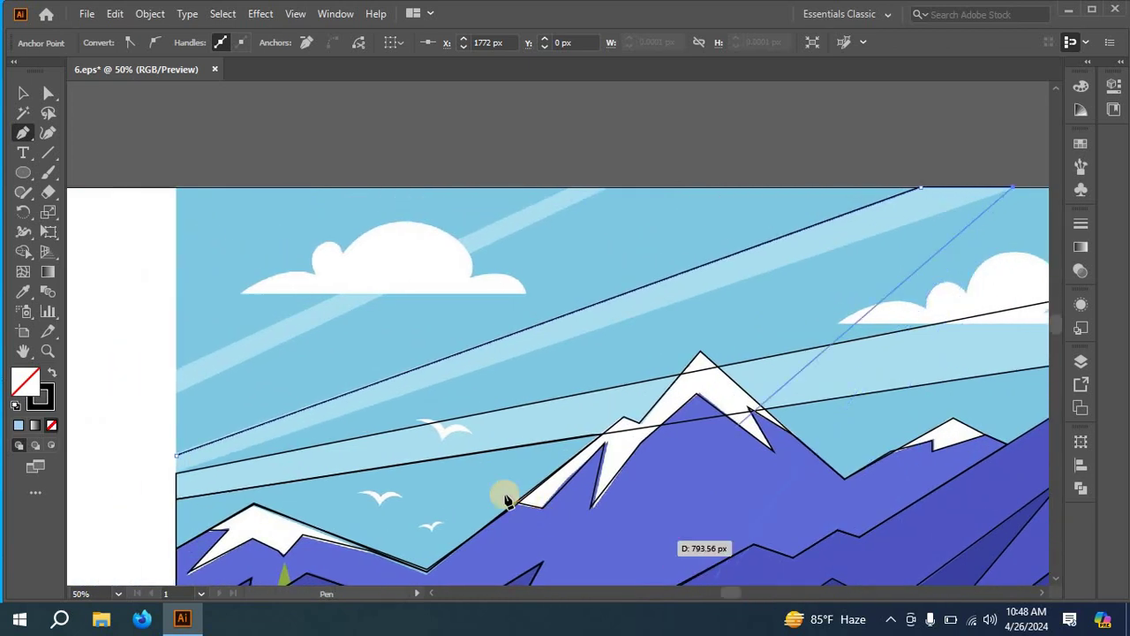
click(177, 465)
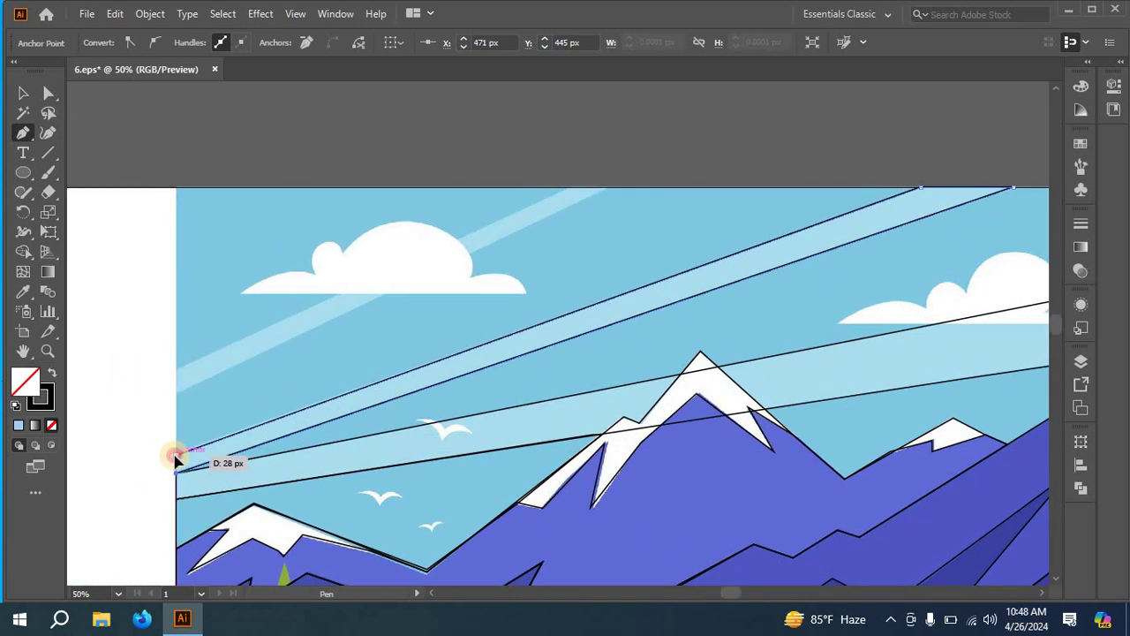
click(177, 461)
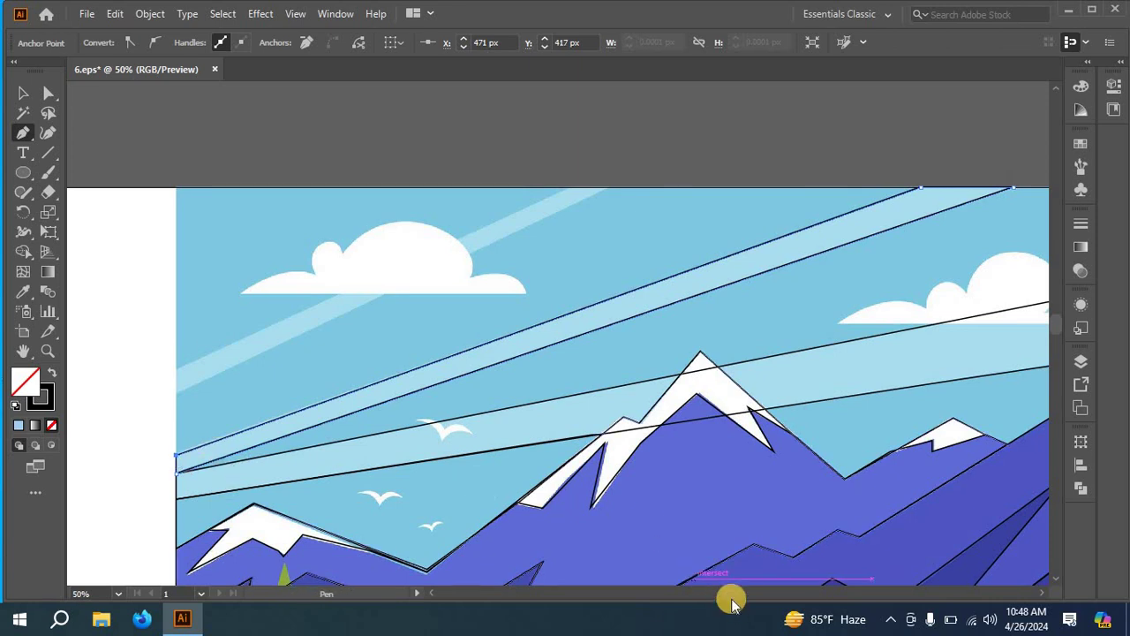
- Start the sky's outline on the image's right edge and run it up to the top-right corner and across to the top-left corner
drag(730, 599, 752, 586)
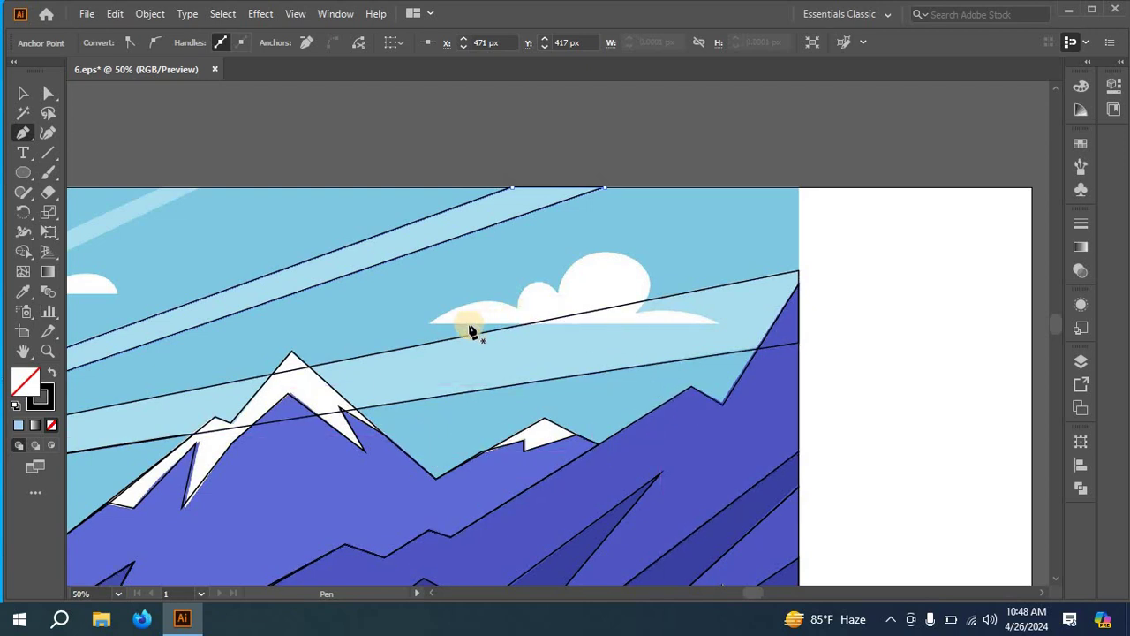
scroll(477, 336, up, 3)
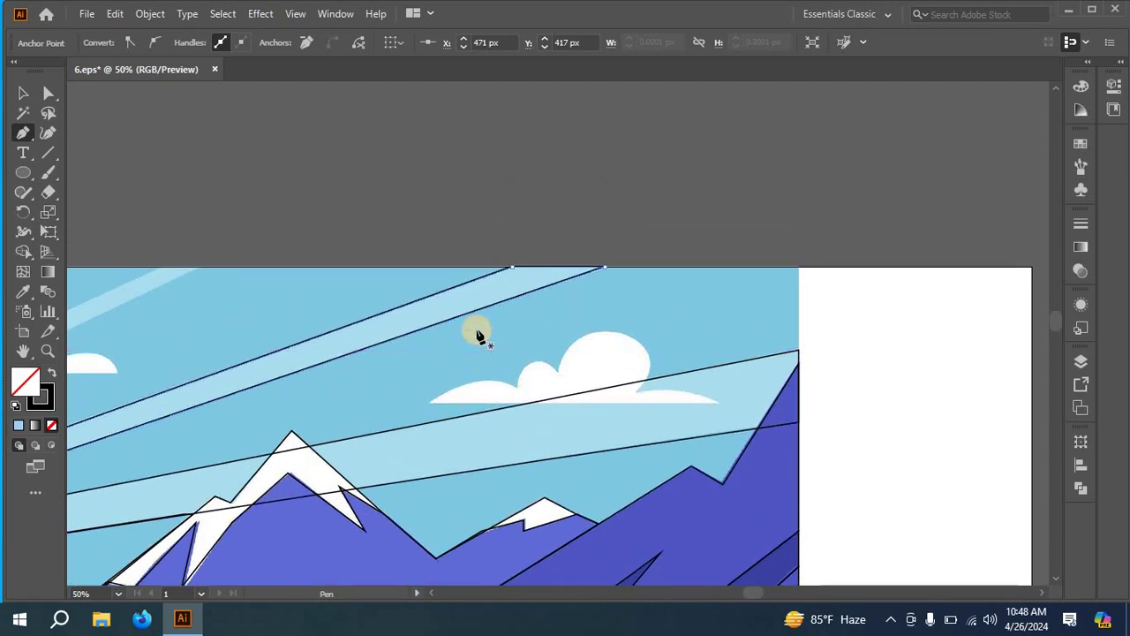
scroll(477, 335, up, 2)
scroll(477, 335, down, 2)
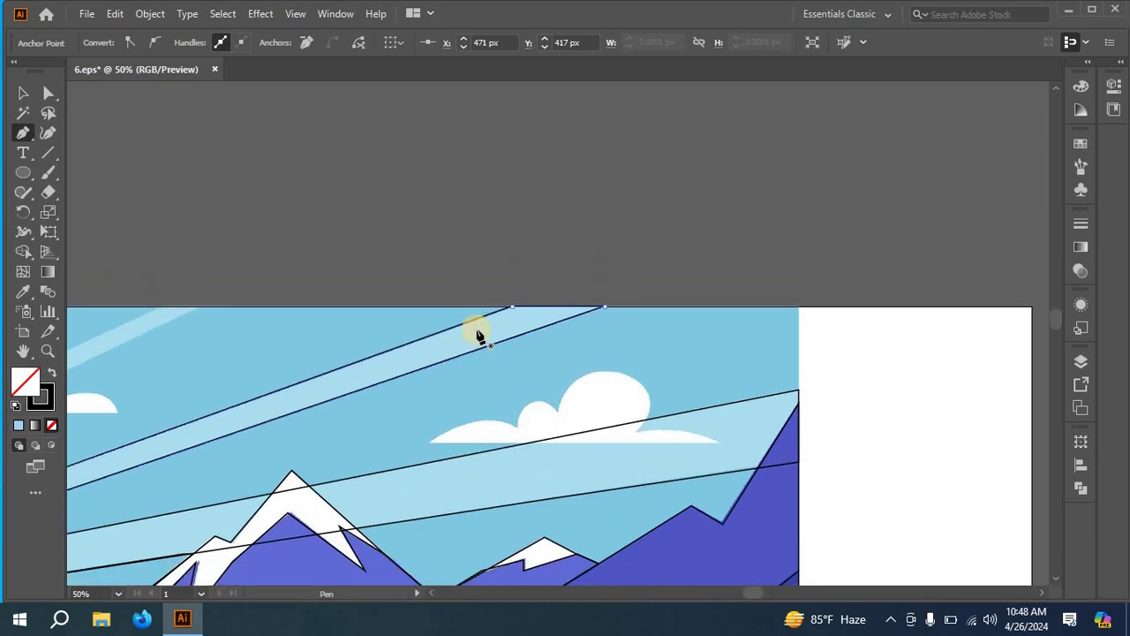
click(800, 511)
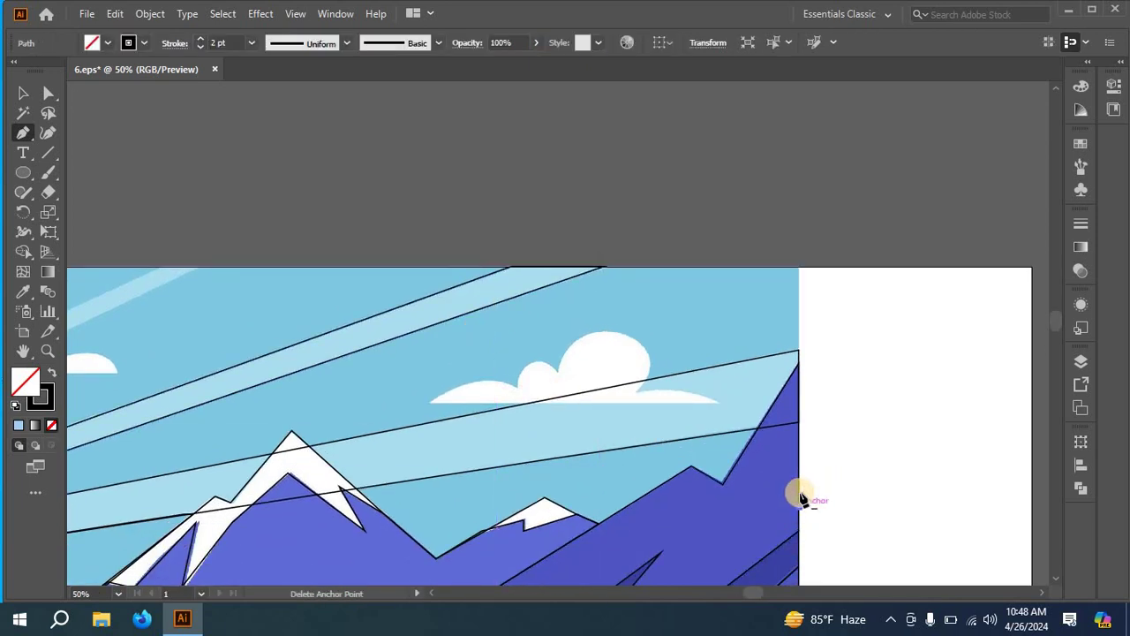
click(799, 269)
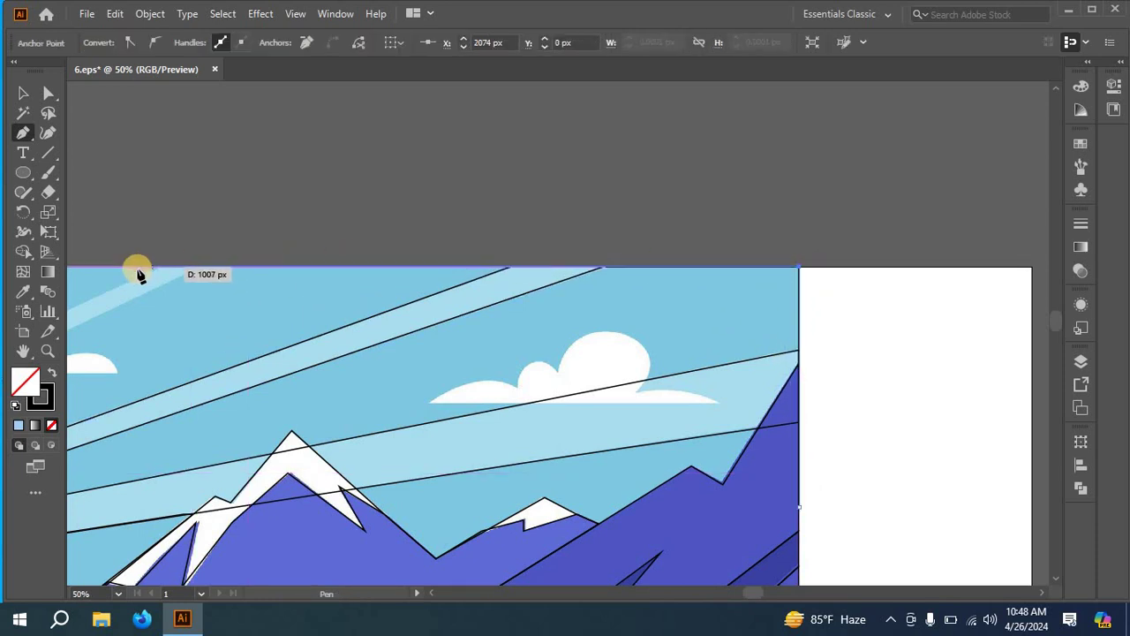
click(198, 267)
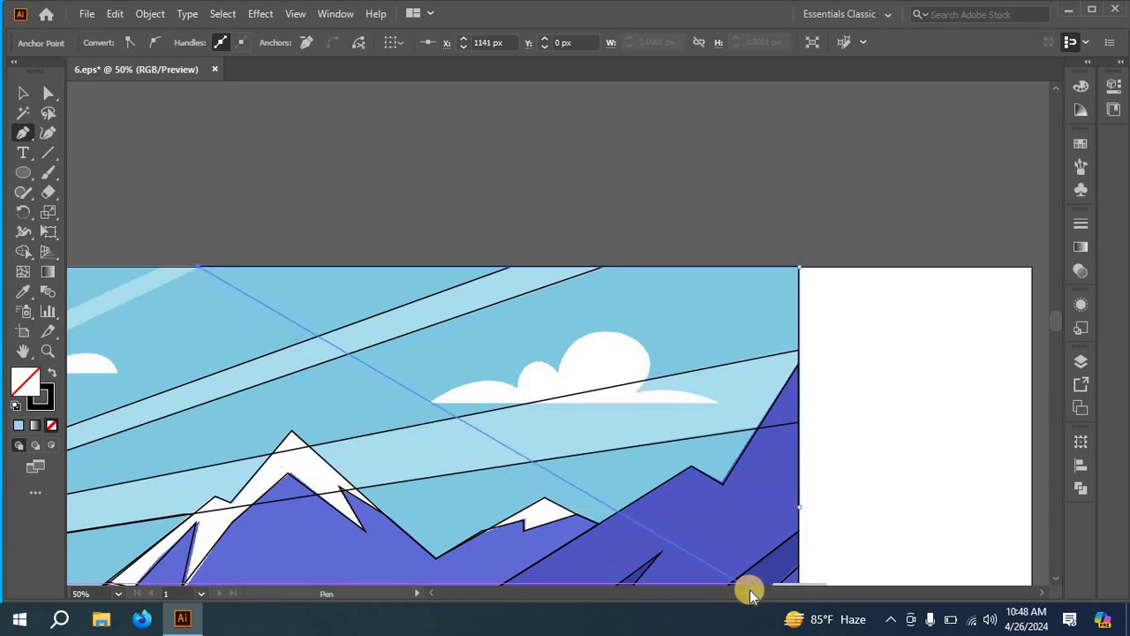
scroll(731, 586, left, 5)
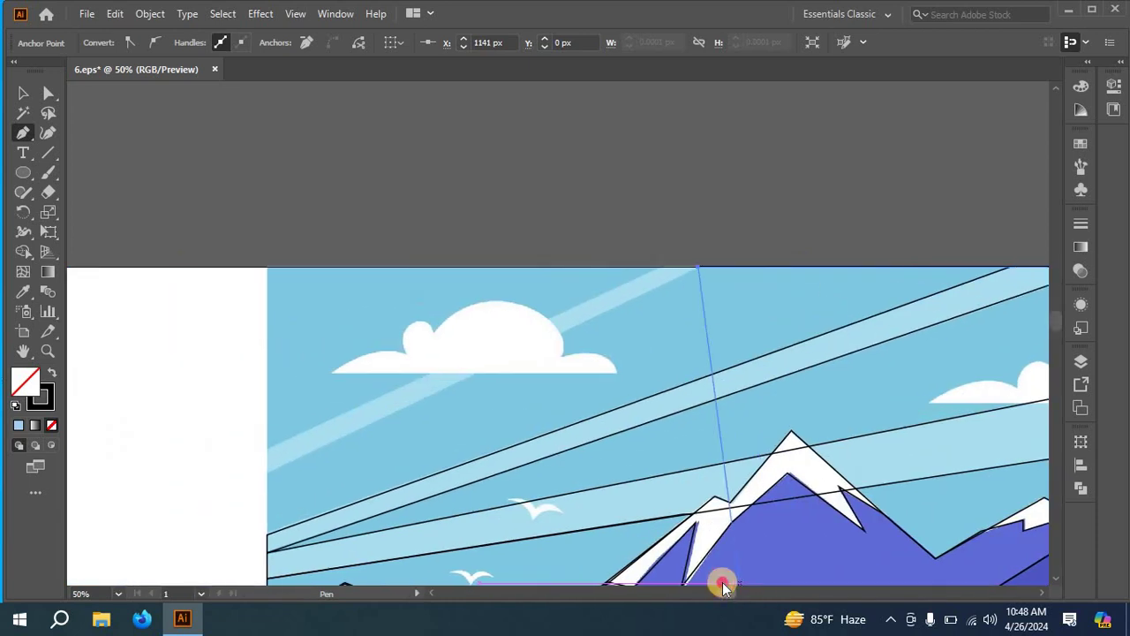
click(283, 268)
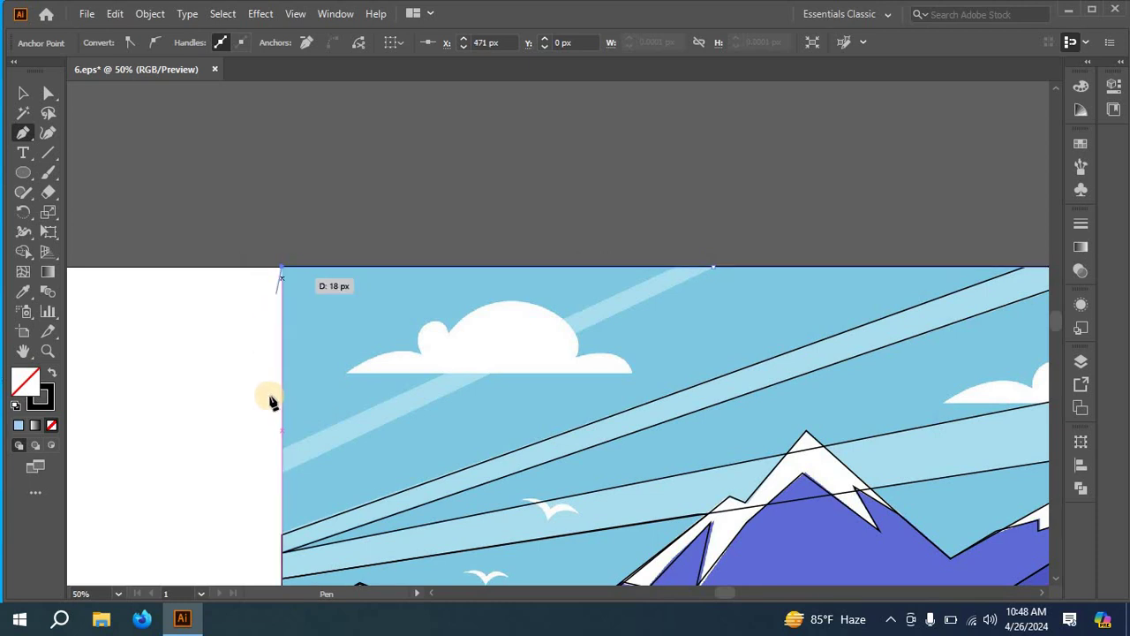
- Continue the sky's outline down the image's left edge, past the lowest light ray, to where the left mountain's slope begins
click(283, 577)
scroll(284, 579, down, 1)
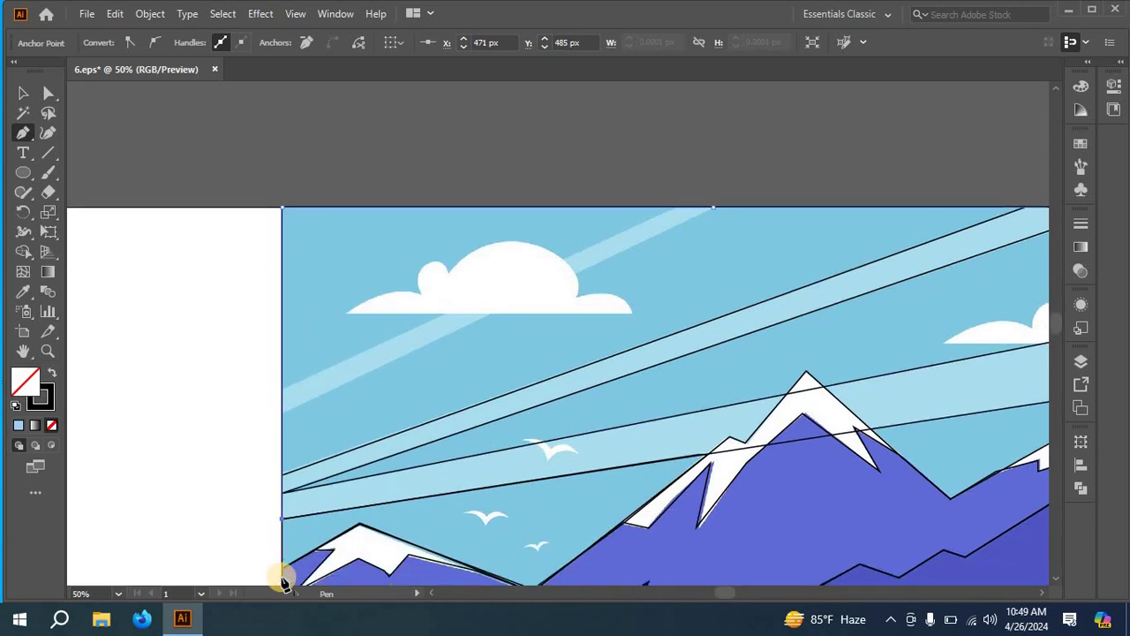
scroll(282, 581, down, 1)
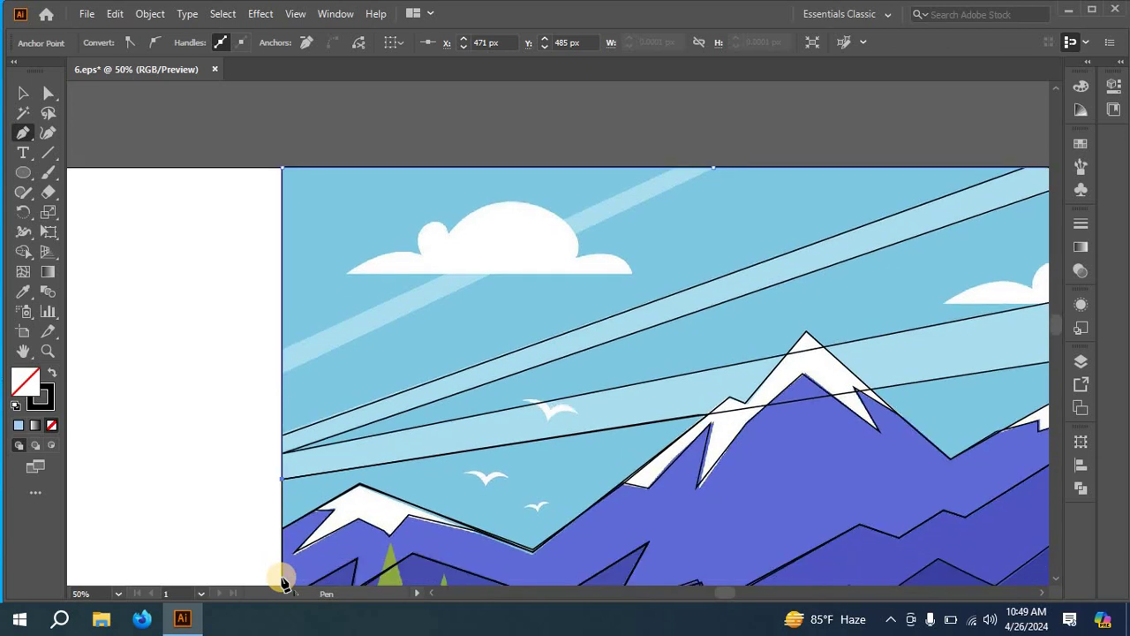
click(281, 530)
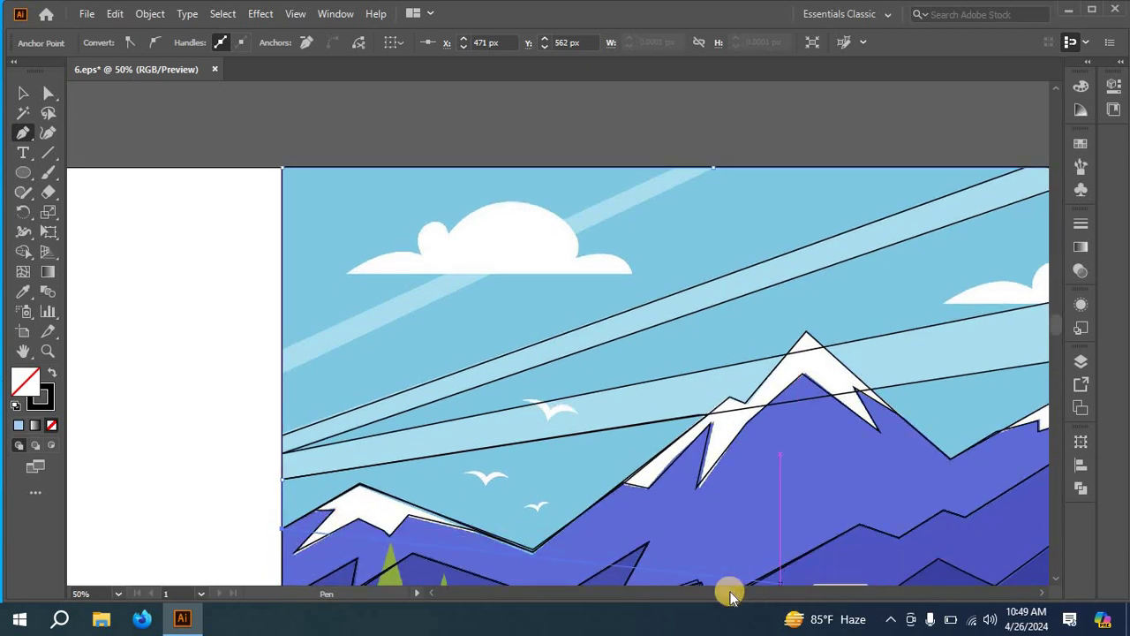
- Finish the straight Pen line across the mountains at the artwork's right edge, about X 2074 px, Y 373 px
drag(741, 593, 752, 589)
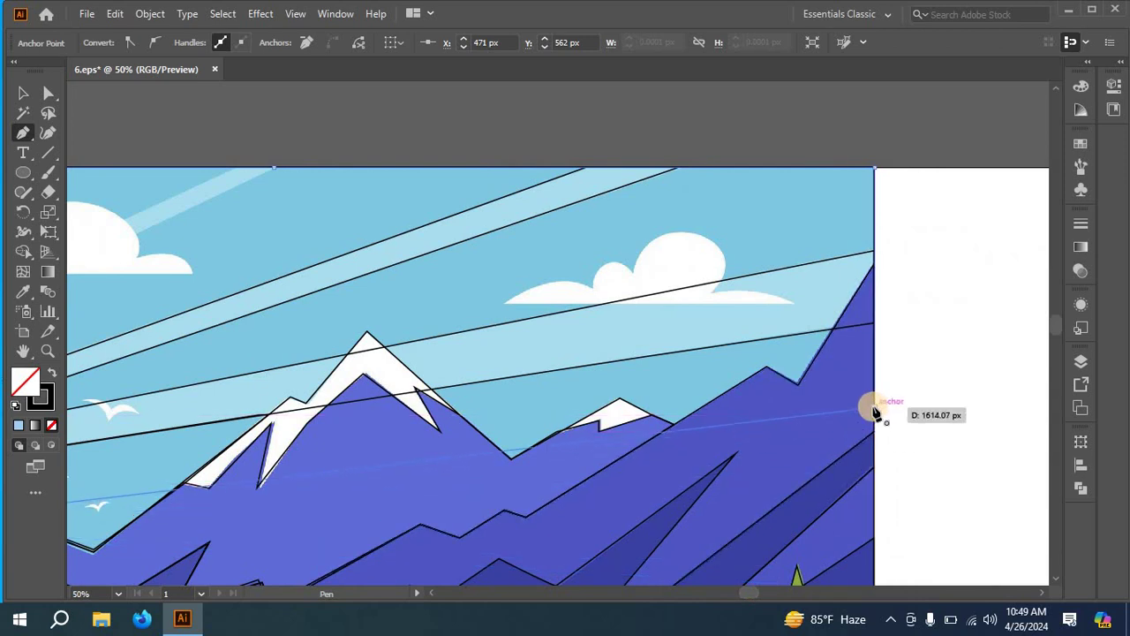
click(874, 409)
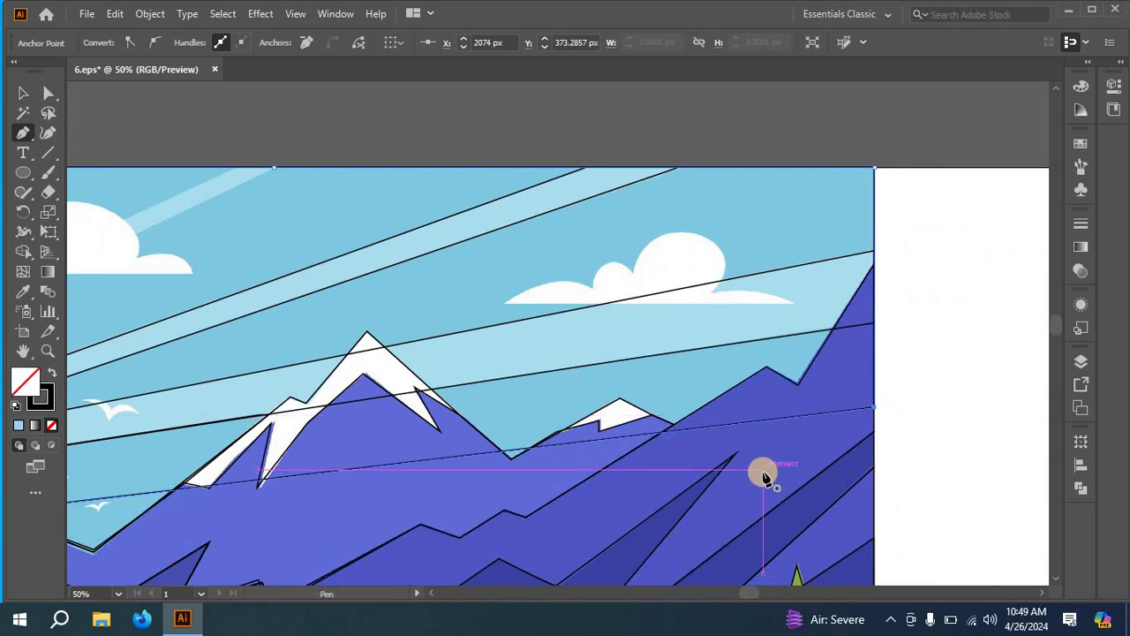
- Trace the pale light ray behind the upper-left cloud as a closed straight-sided shape with the Pen tool
scroll(763, 473, up, 2)
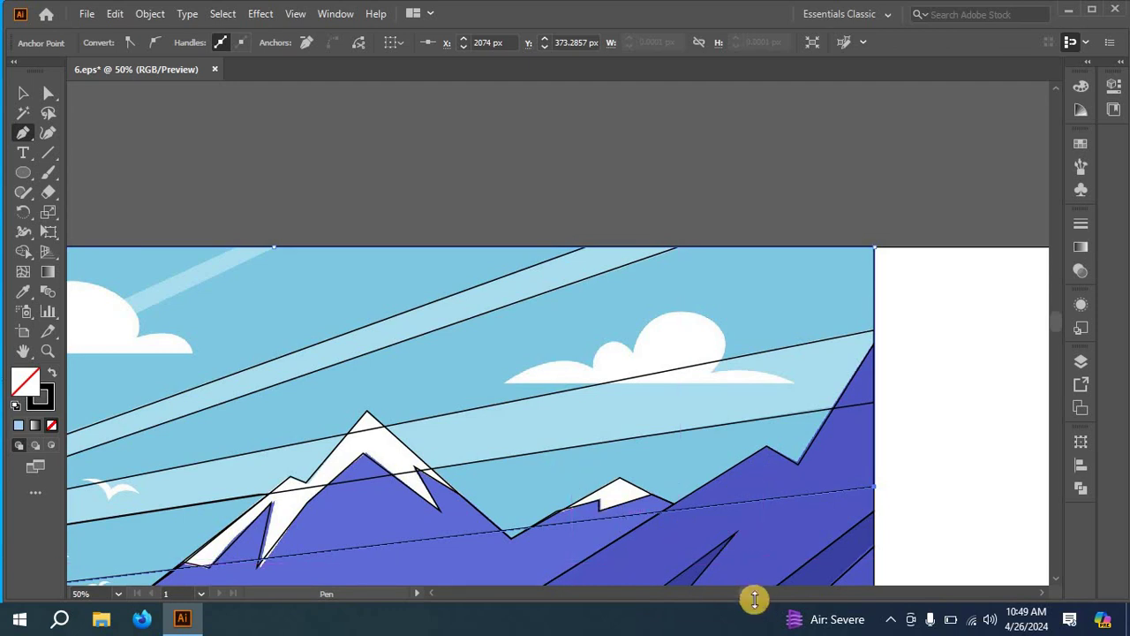
drag(744, 592, 734, 590)
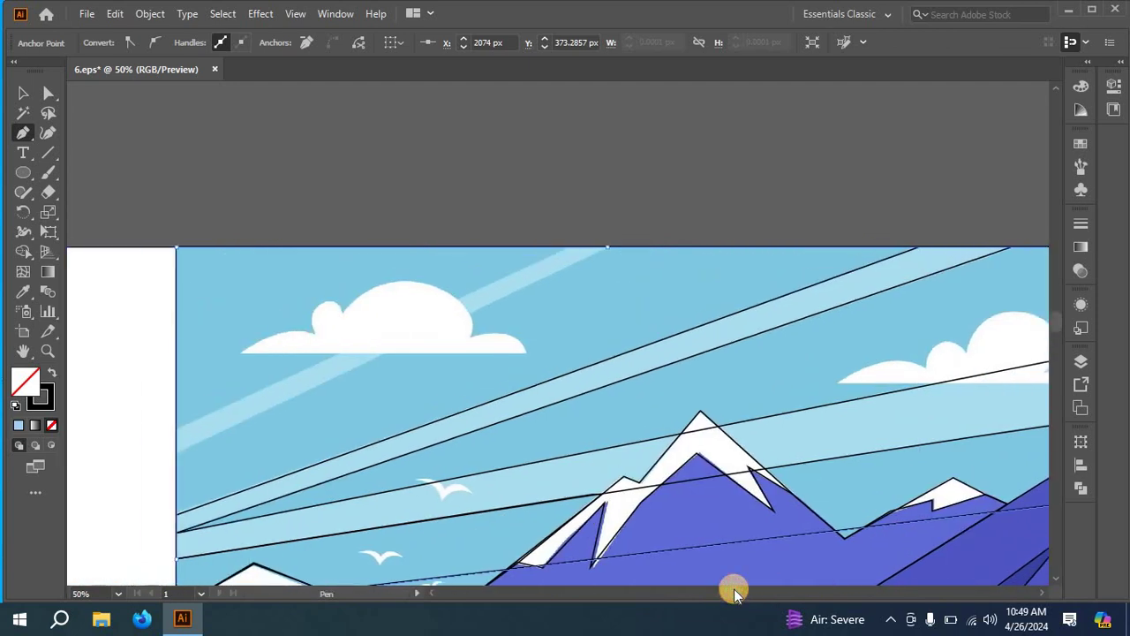
click(388, 378)
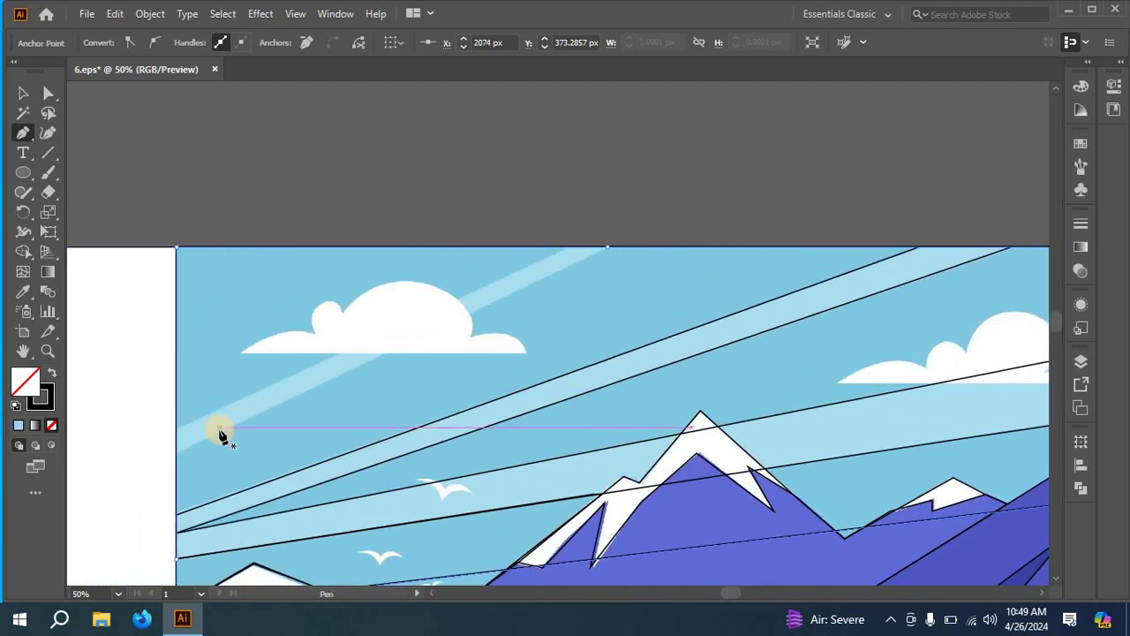
click(222, 429)
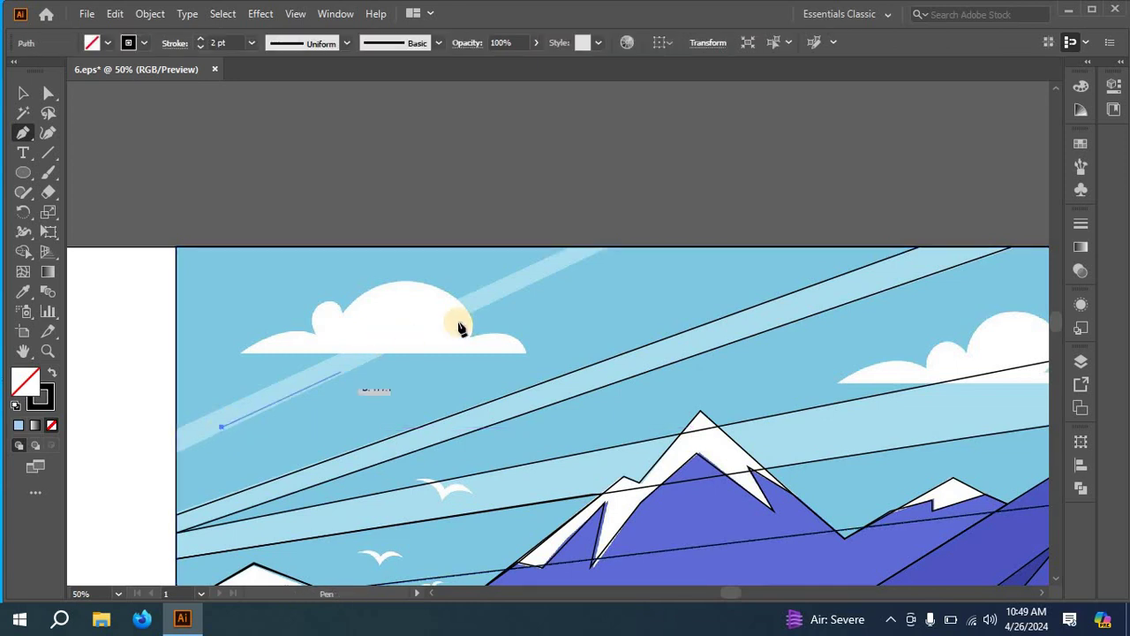
click(607, 247)
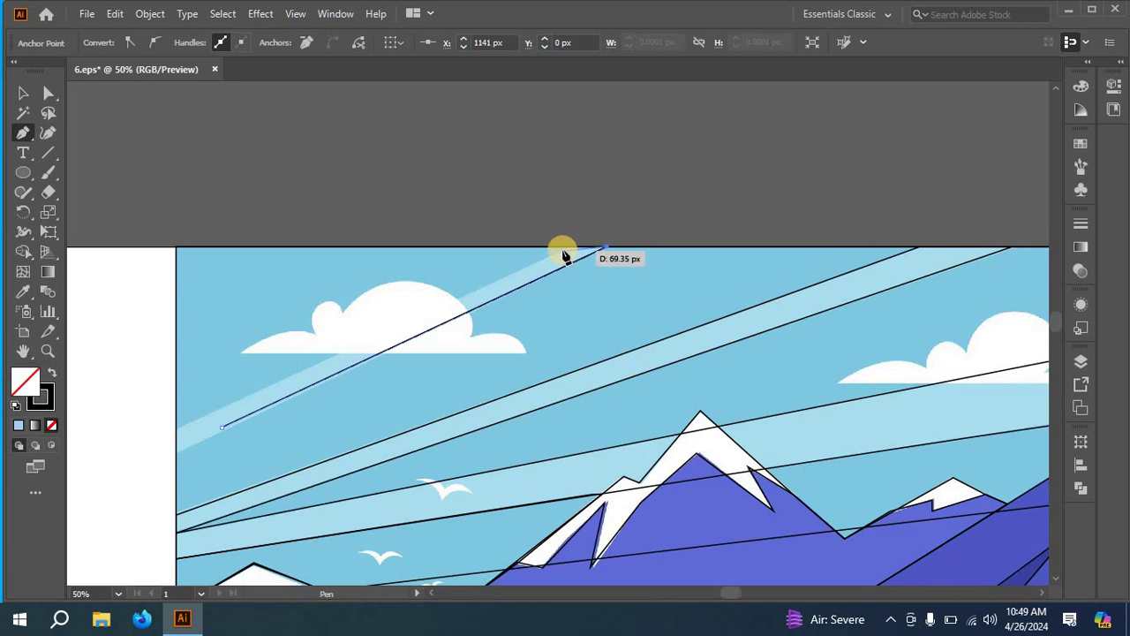
click(565, 251)
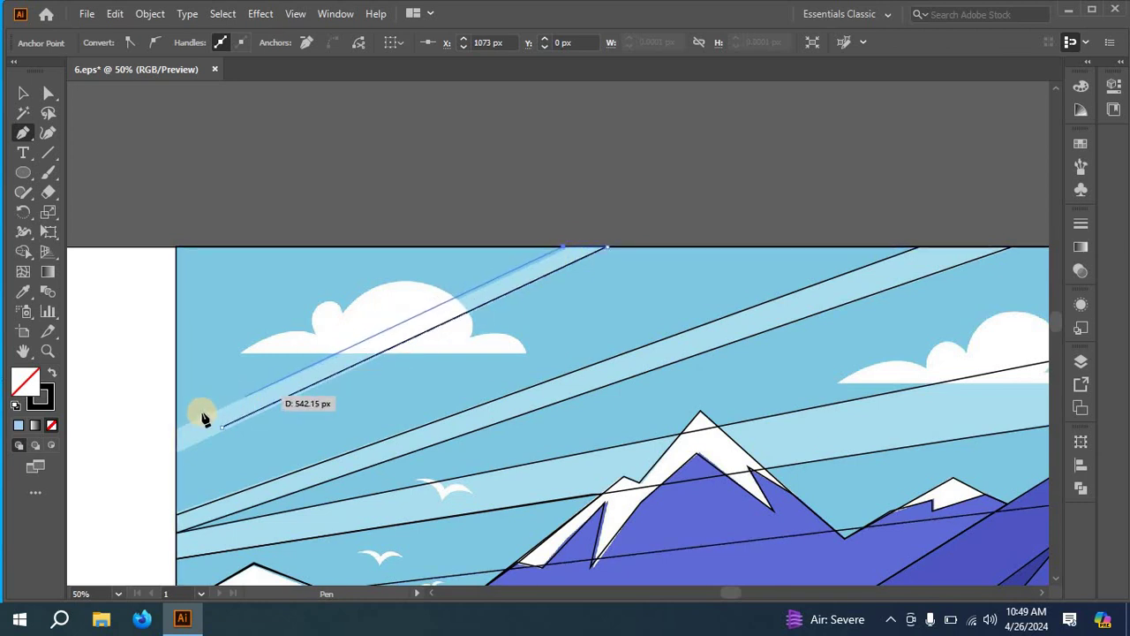
click(175, 427)
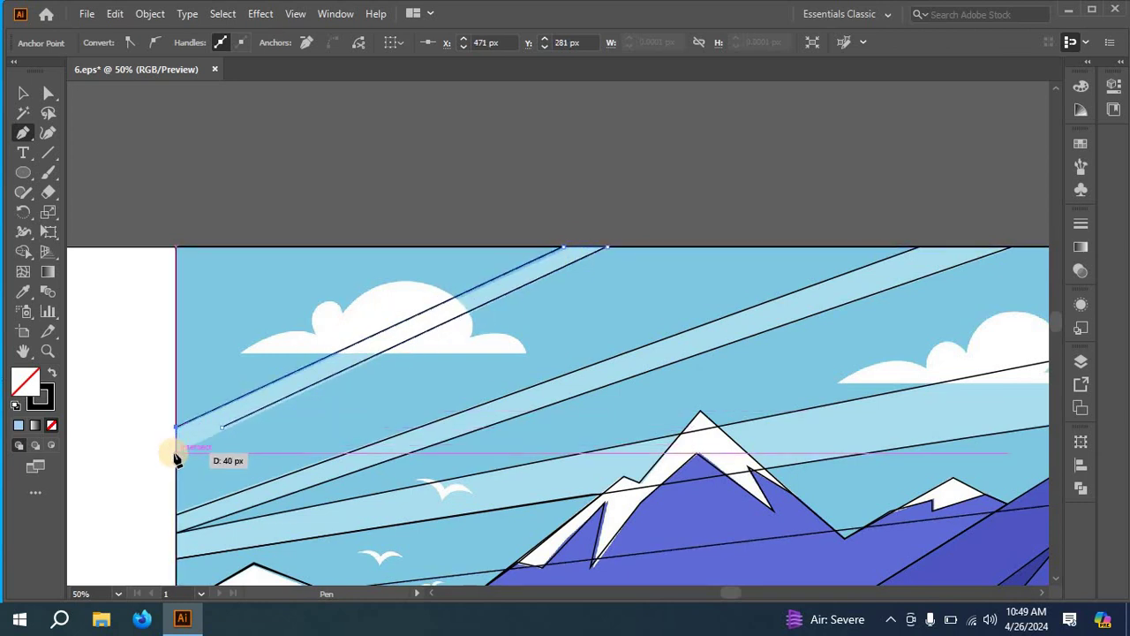
click(175, 453)
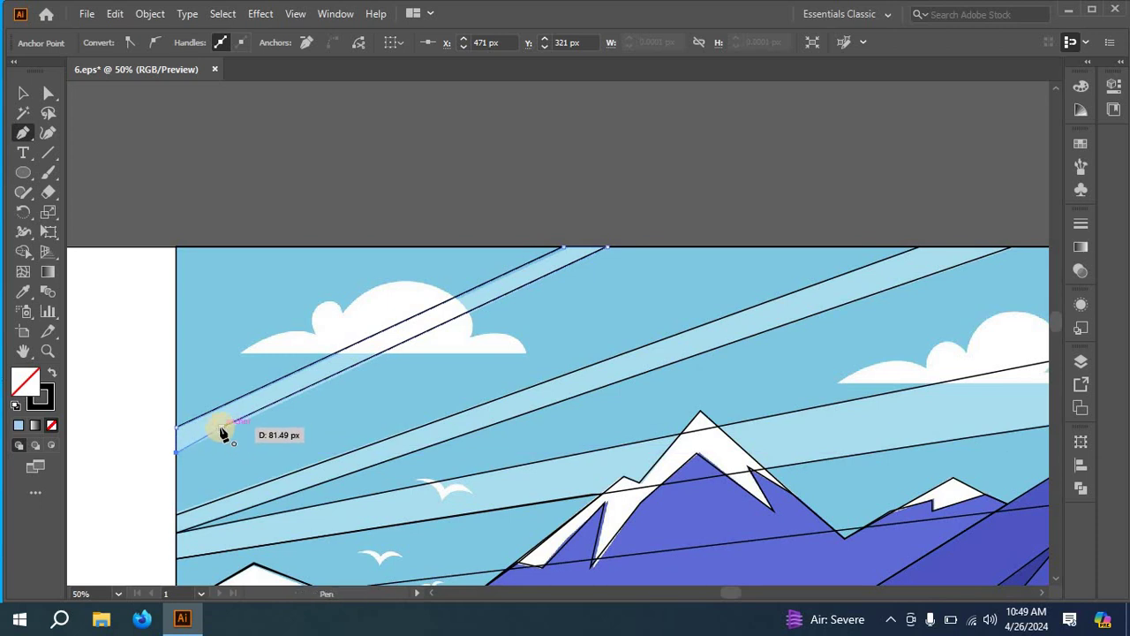
click(220, 433)
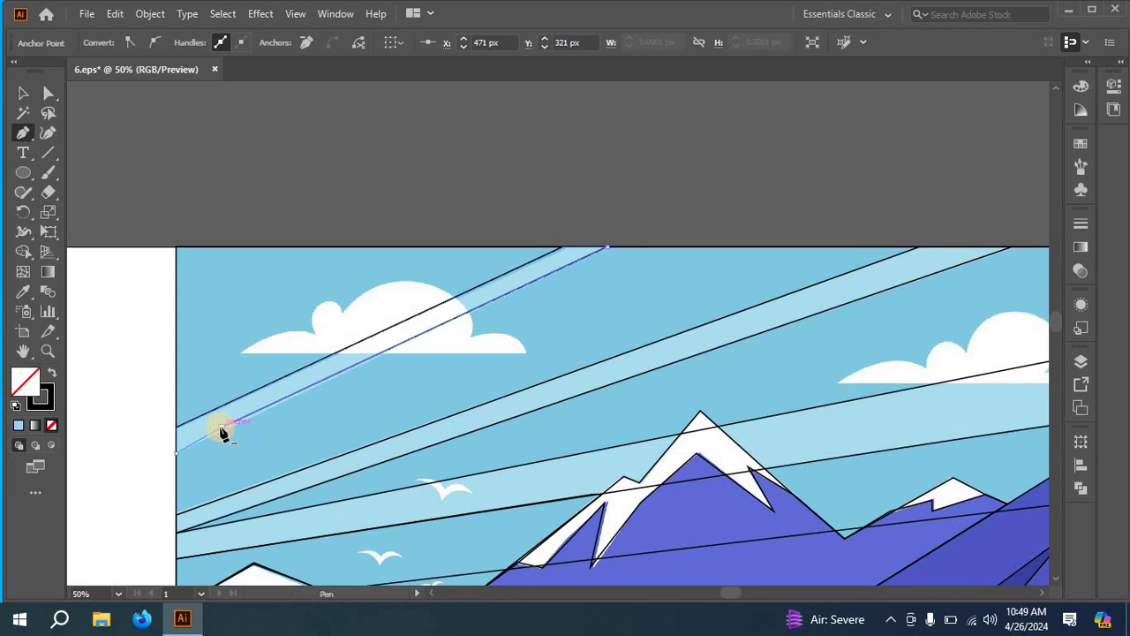
- Outline the upper-left cloud with a closed Pen path of straight segments, placing anchors at its ends and the notches between lobes
click(242, 354)
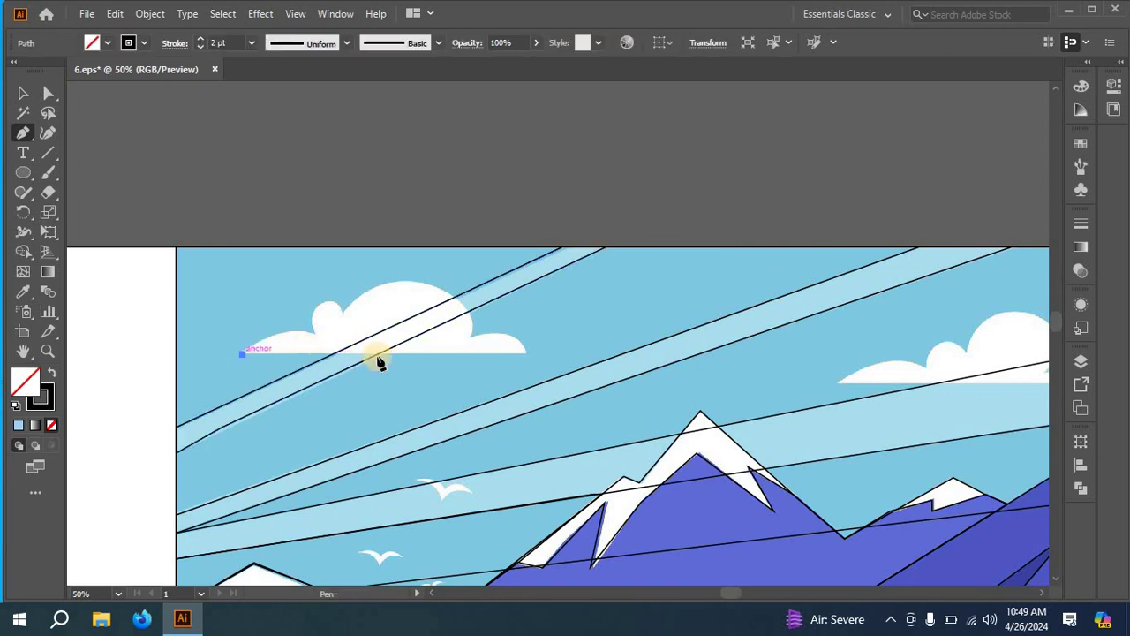
click(521, 354)
click(470, 337)
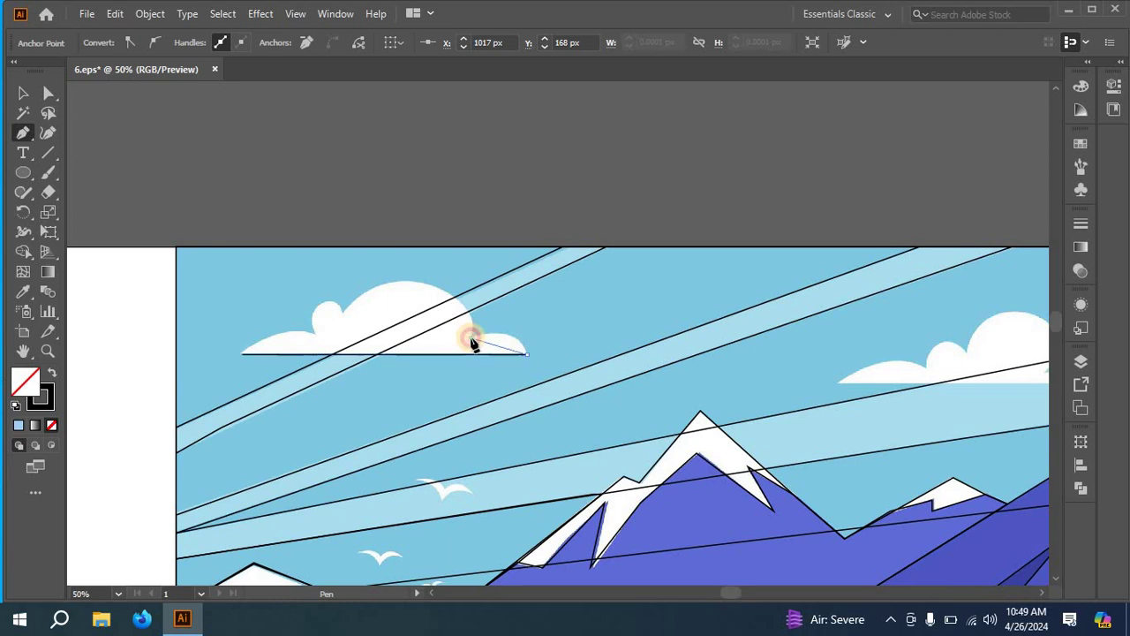
click(341, 312)
click(315, 331)
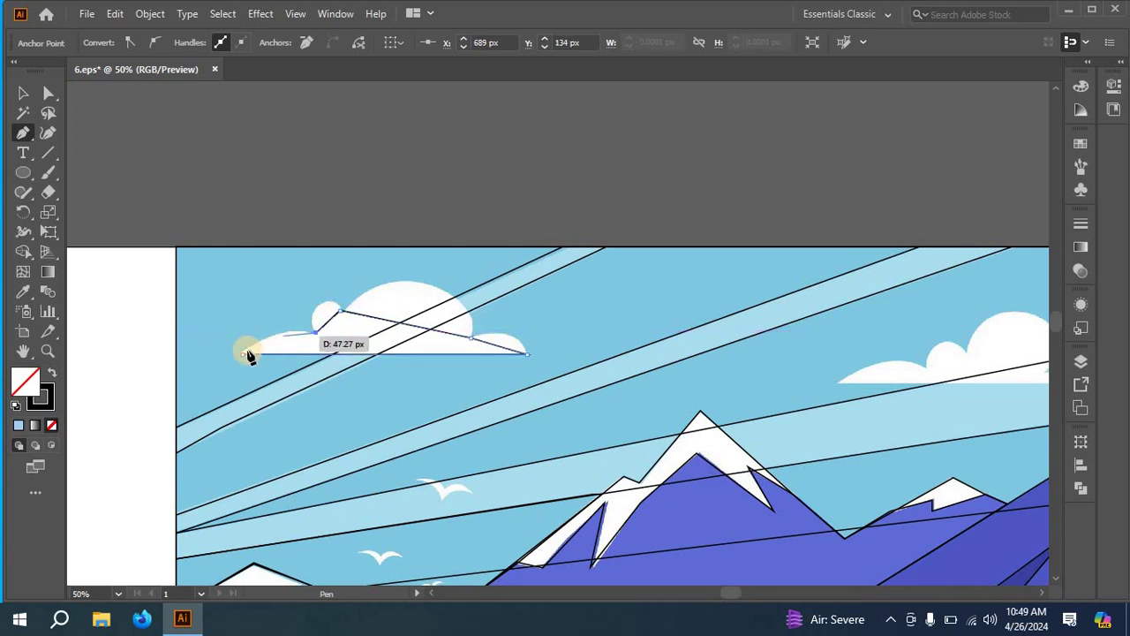
click(242, 355)
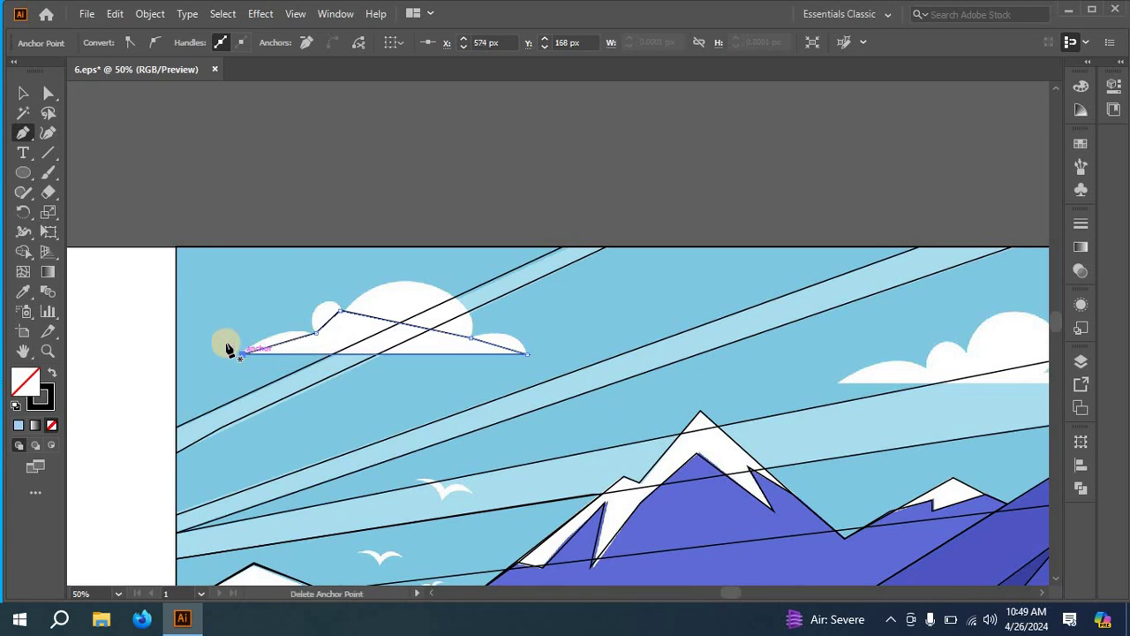
- Bend the cloud outline's straight upper segments into rounded lobes with the Curvature tool, following the white cloud
click(50, 132)
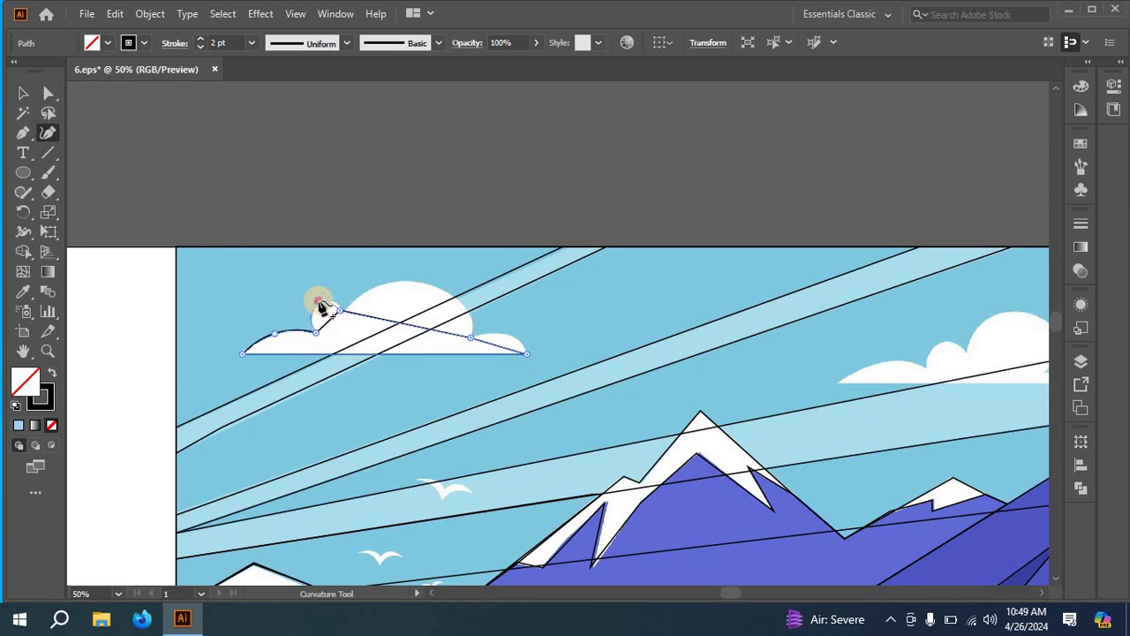
drag(395, 323, 410, 285)
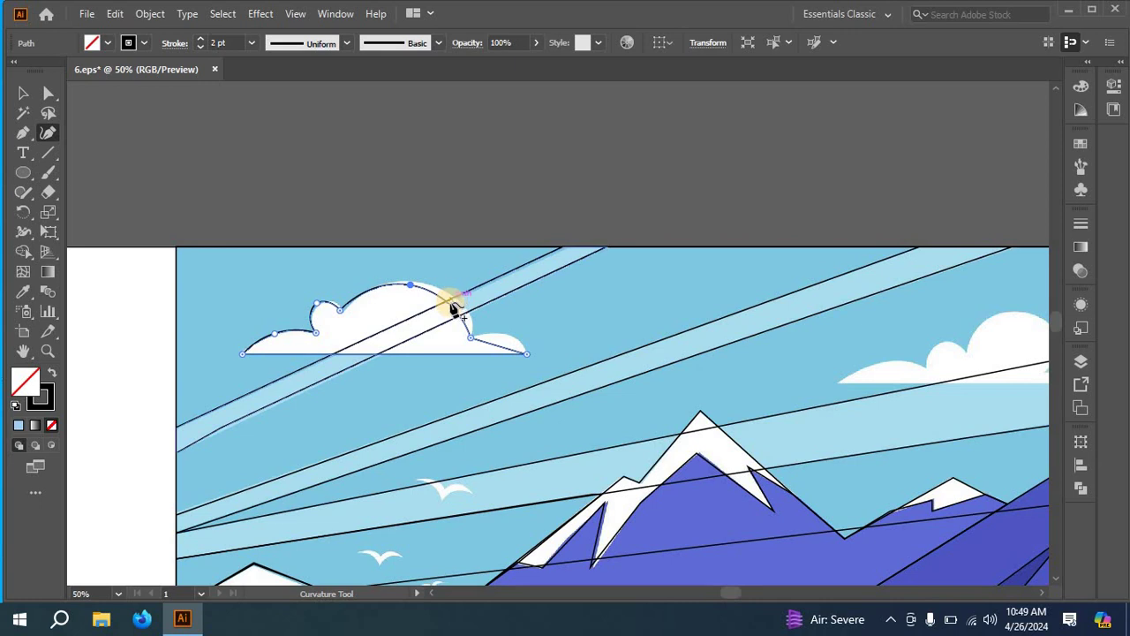
click(454, 301)
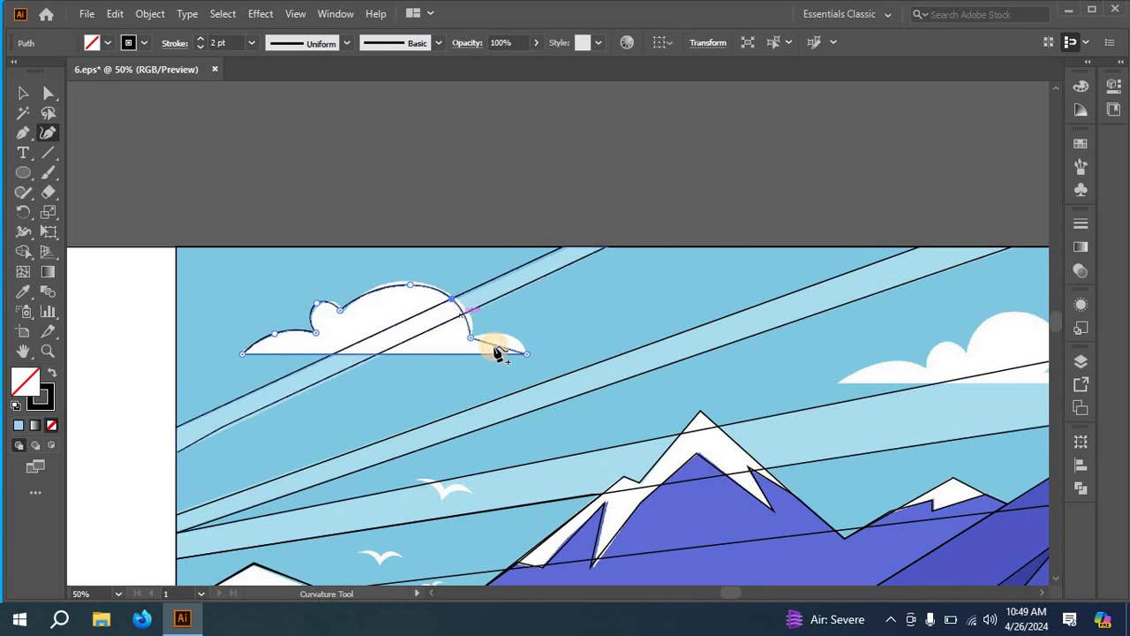
click(504, 337)
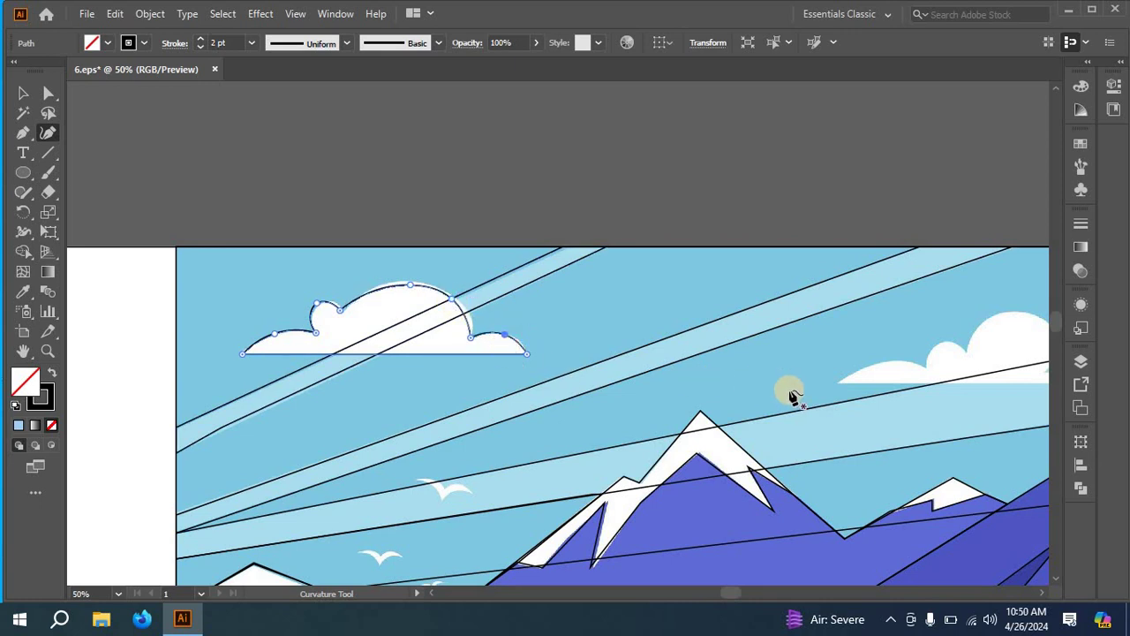
- Duplicate the finished cloud outline and position the copy over the second white cloud in the right part of the sky
scroll(791, 395, up, 1)
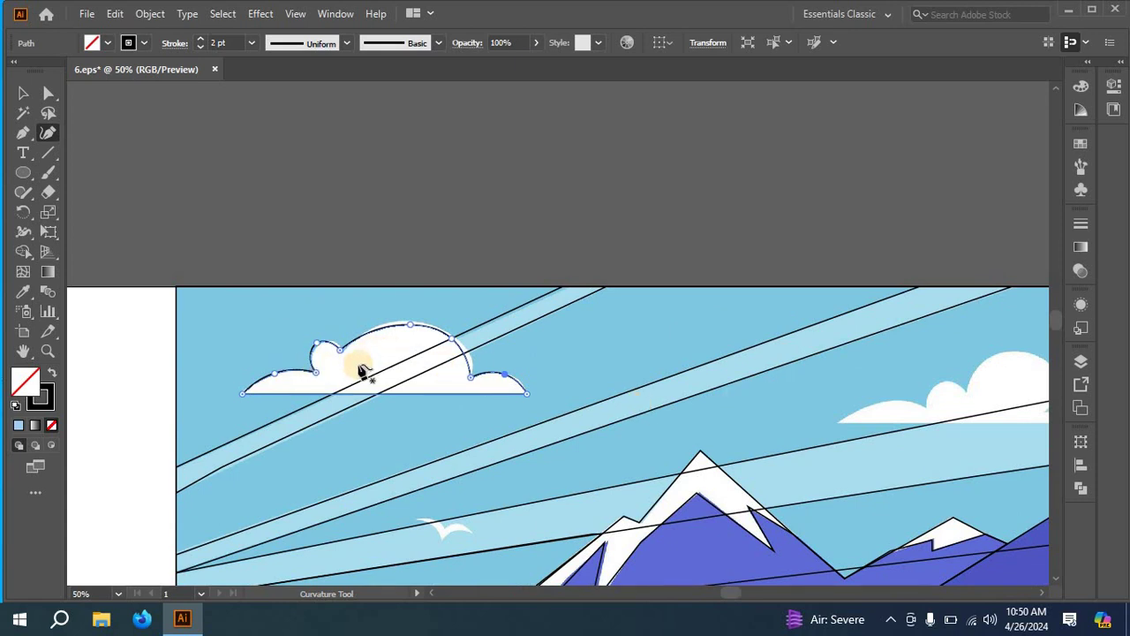
click(23, 94)
click(333, 343)
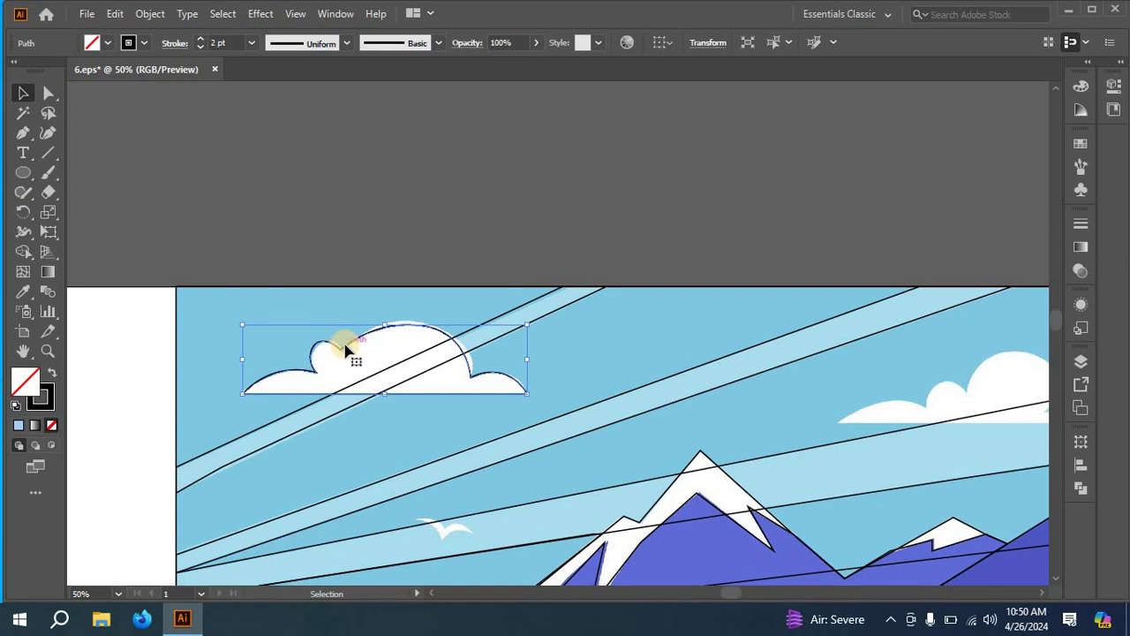
drag(388, 359, 900, 404)
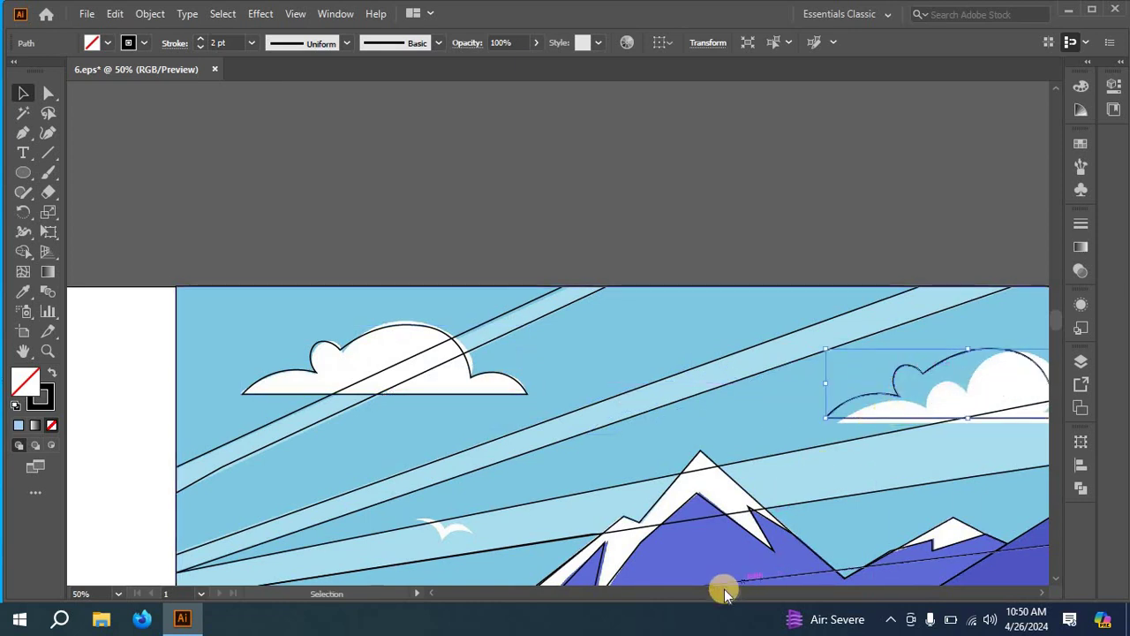
drag(739, 592, 751, 592)
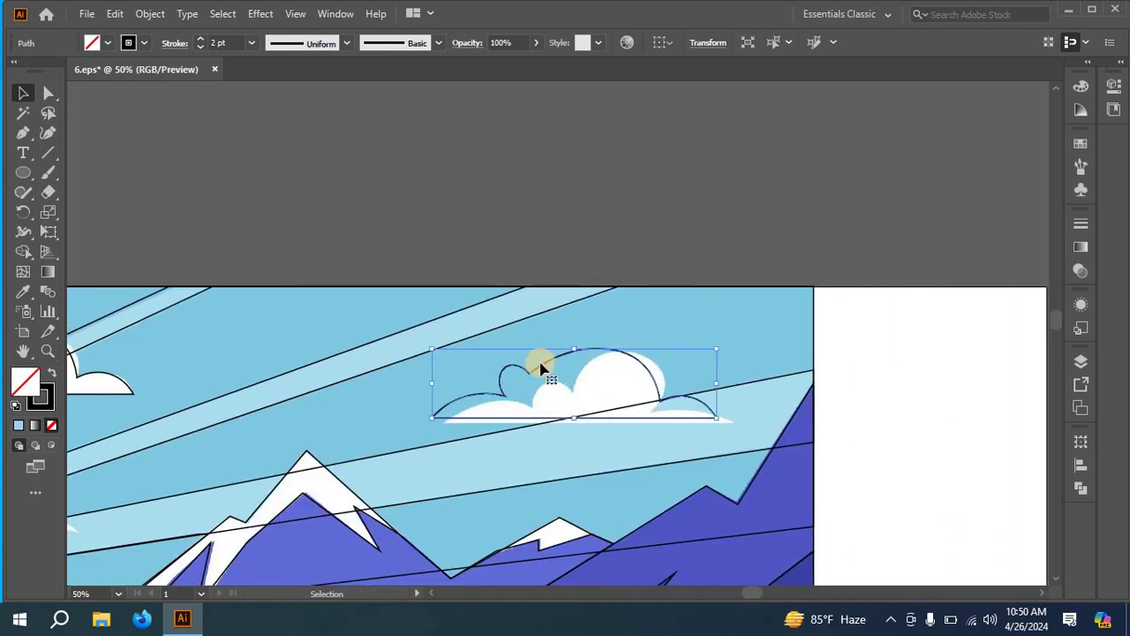
drag(542, 371, 559, 377)
- Deselect the cloud copy and unlock all locked objects in the document
scroll(580, 409, down, 5)
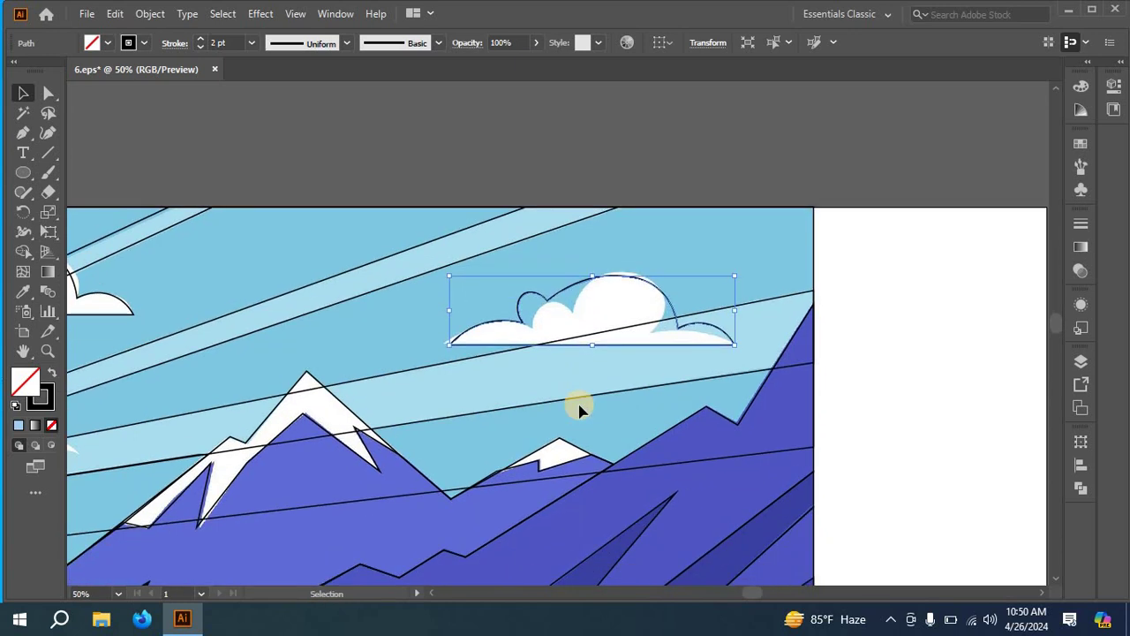
scroll(580, 409, down, 1)
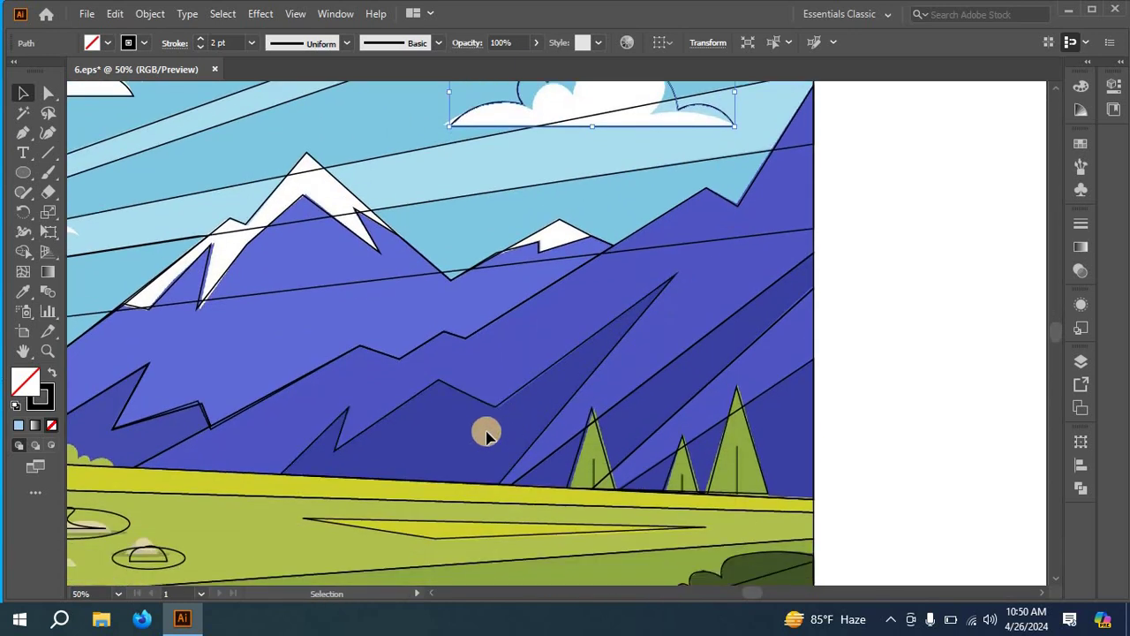
key(ctrl+minus)
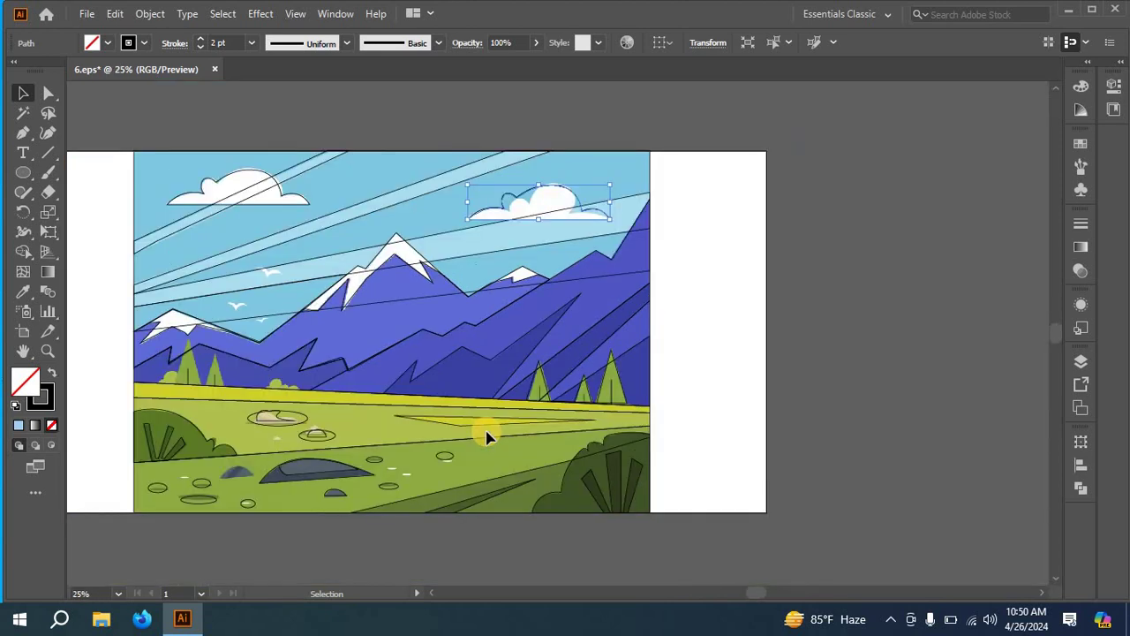
scroll(486, 437, up, 2)
scroll(486, 438, down, 1)
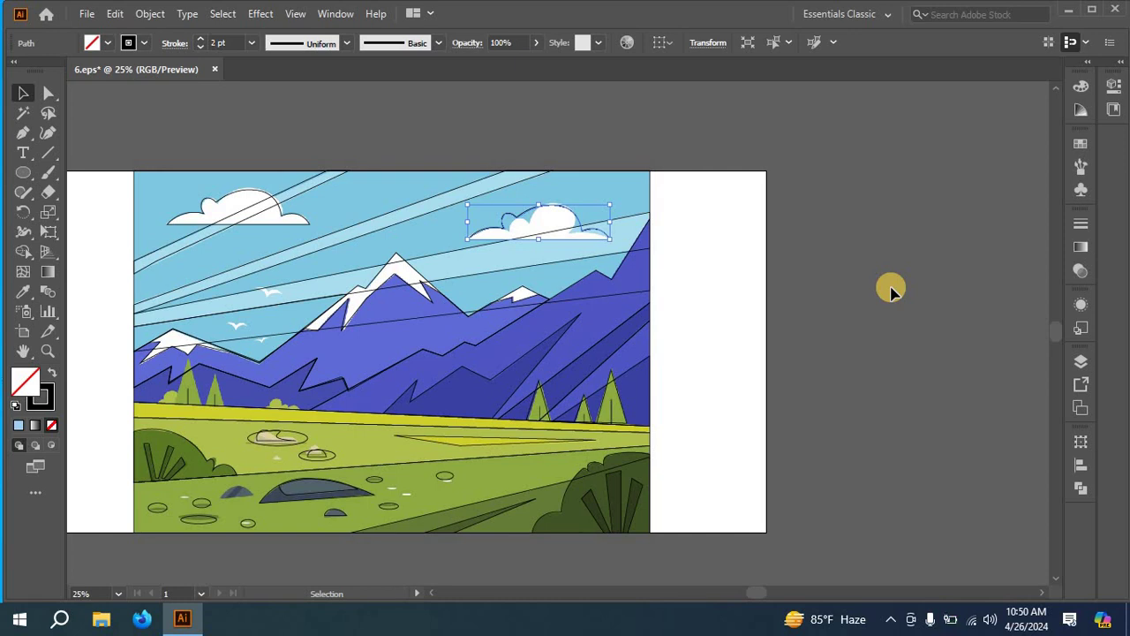
click(717, 279)
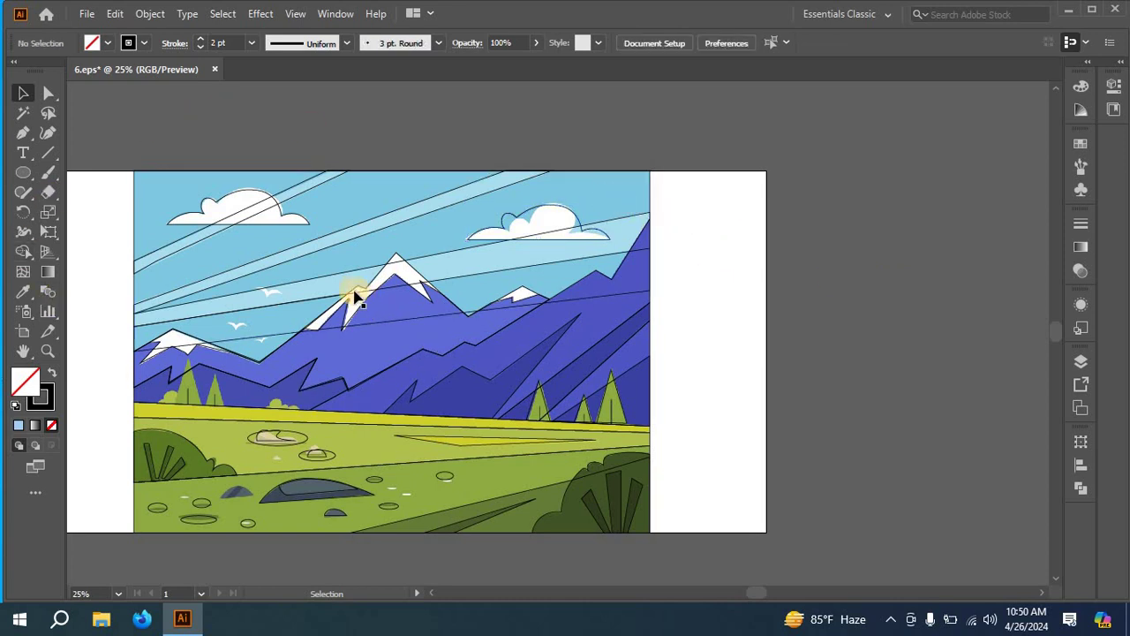
click(151, 13)
click(224, 144)
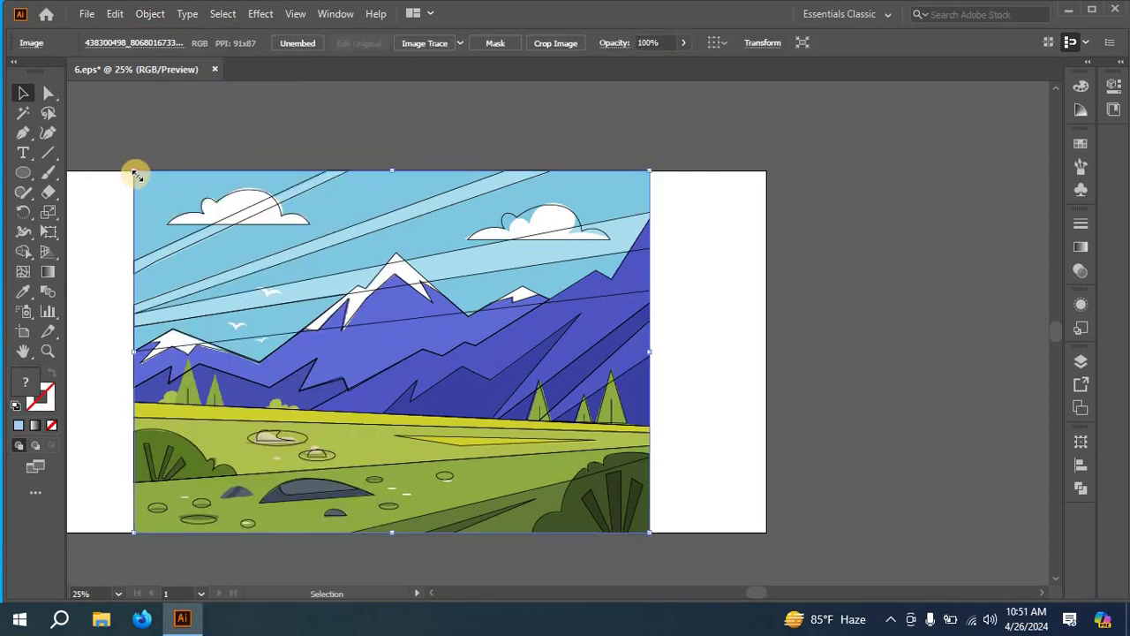
- Deselect the reference image and undo the unlocking along with the last shift of the copied cloud
click(150, 13)
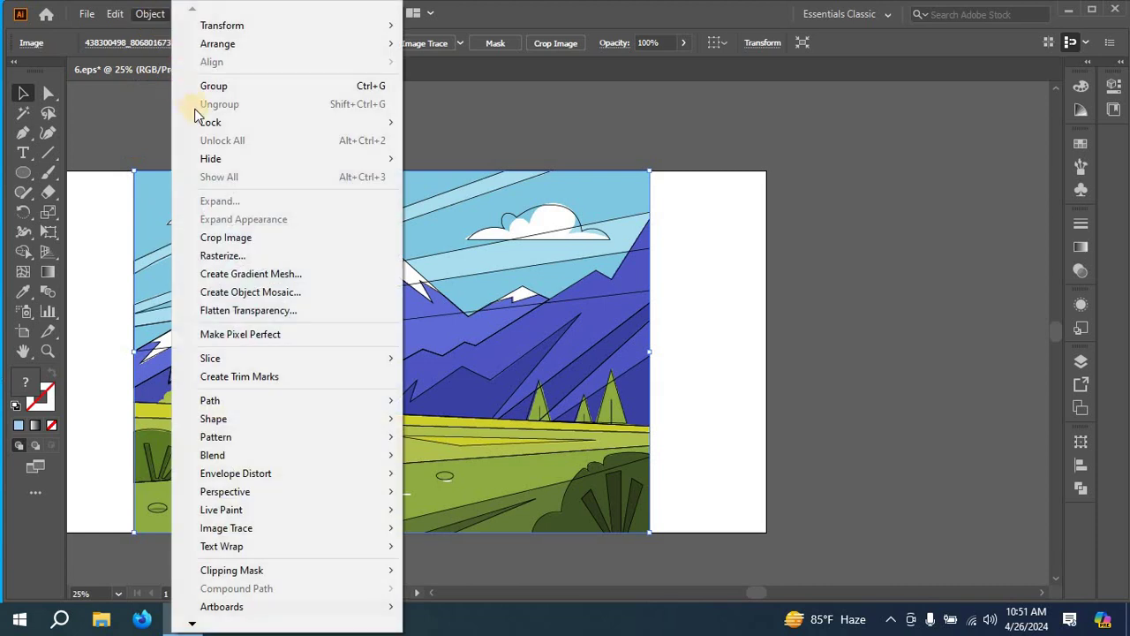
click(135, 145)
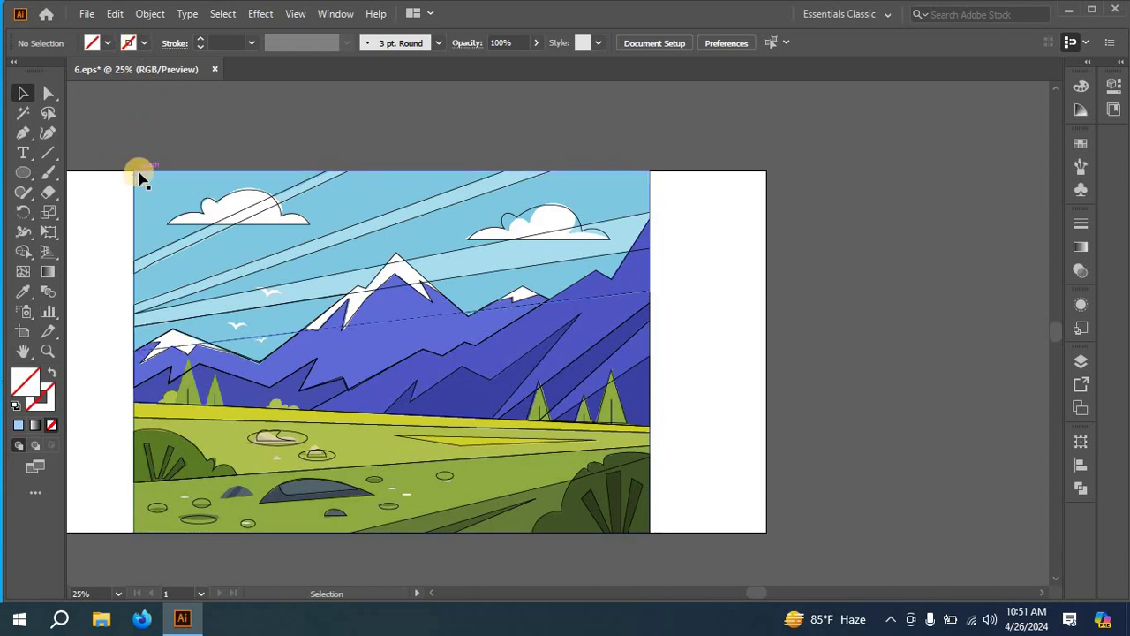
key(a)
key(ctrl+z)
key(ctrl+z)
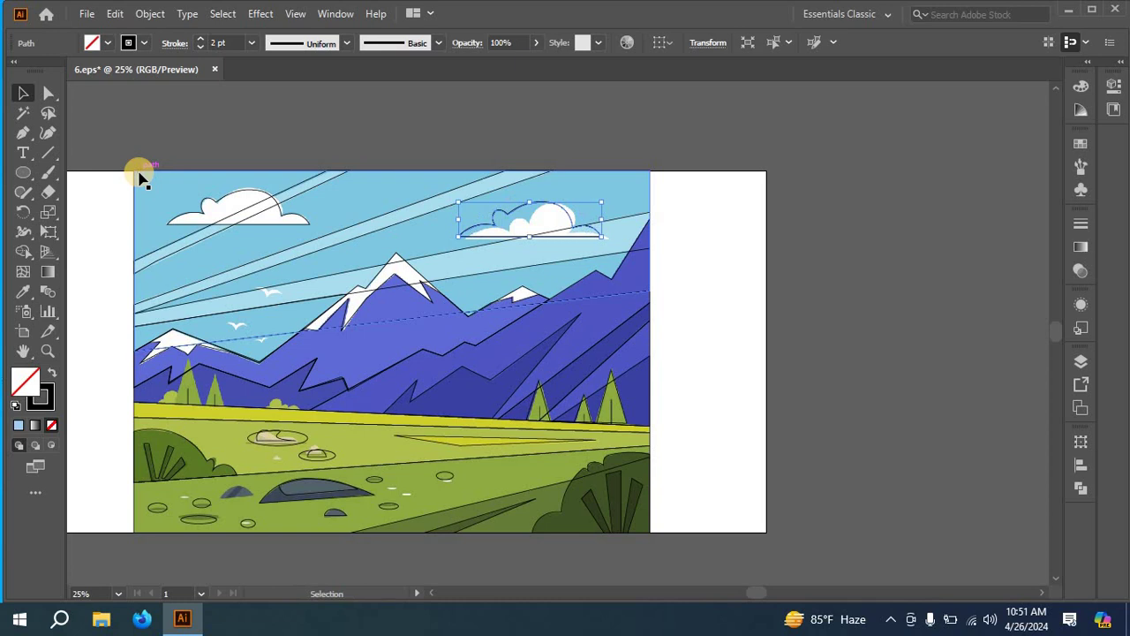
- Unlock all objects, then shrink the reference image and move it to the right of the line drawing
click(148, 14)
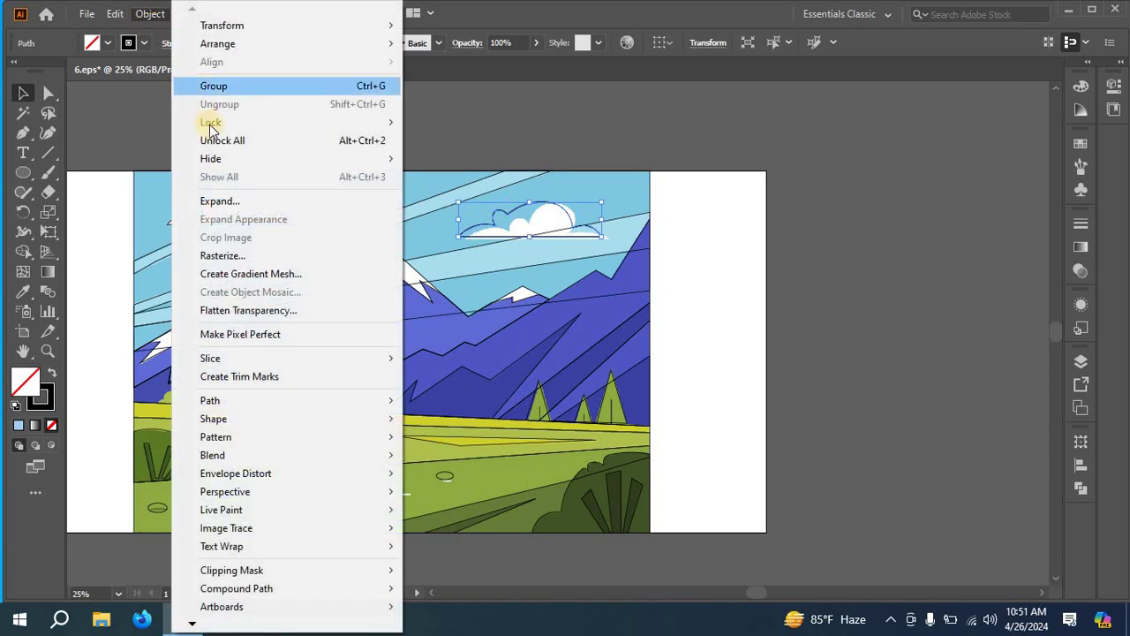
click(217, 140)
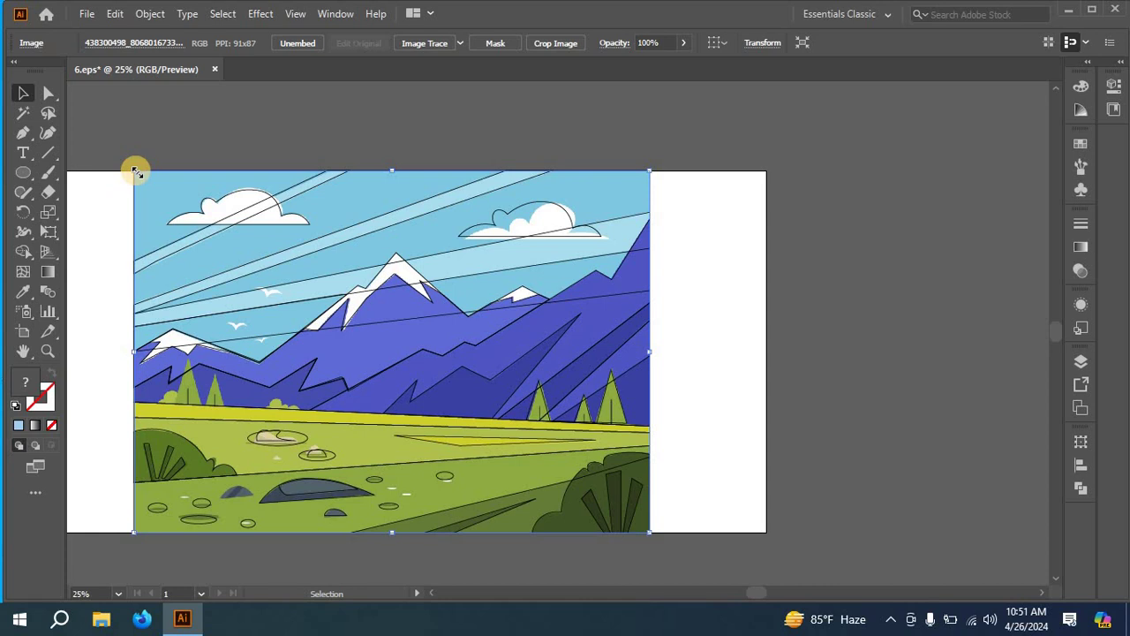
mouse_move(135, 171)
mouse_down()
mouse_move(209, 200)
mouse_move(405, 333)
mouse_move(636, 356)
mouse_move(704, 327)
mouse_up()
scroll(624, 563, down, 2)
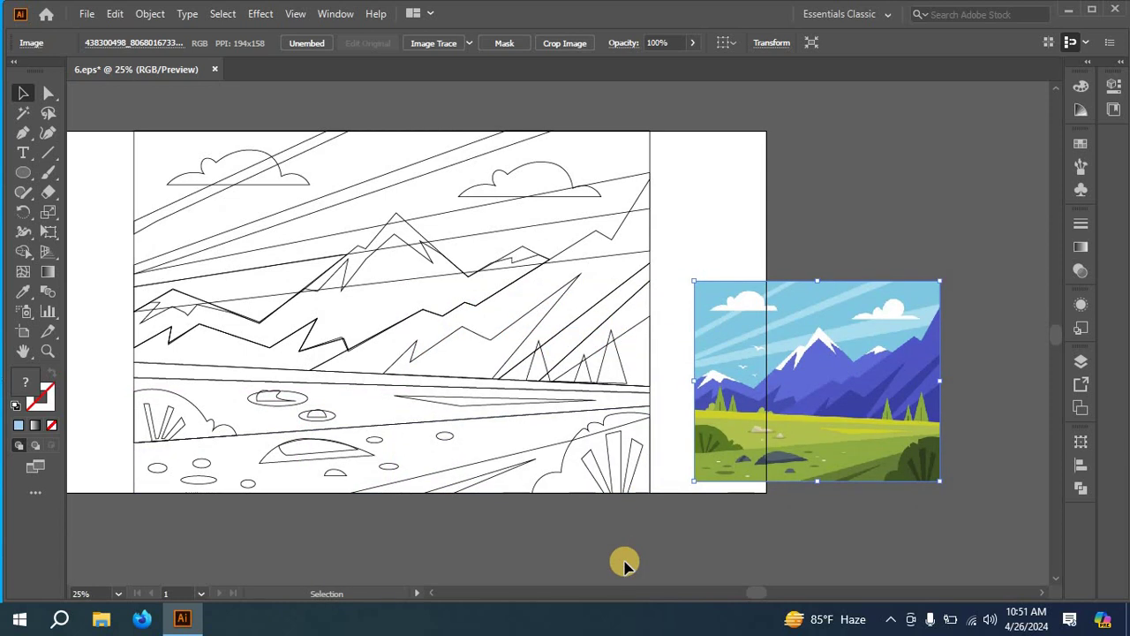
- Deselect the reference image and fill the three leaf shapes of the lower-right bush with the dark green sampled from the reference bush's leaves
scroll(623, 563, up, 2)
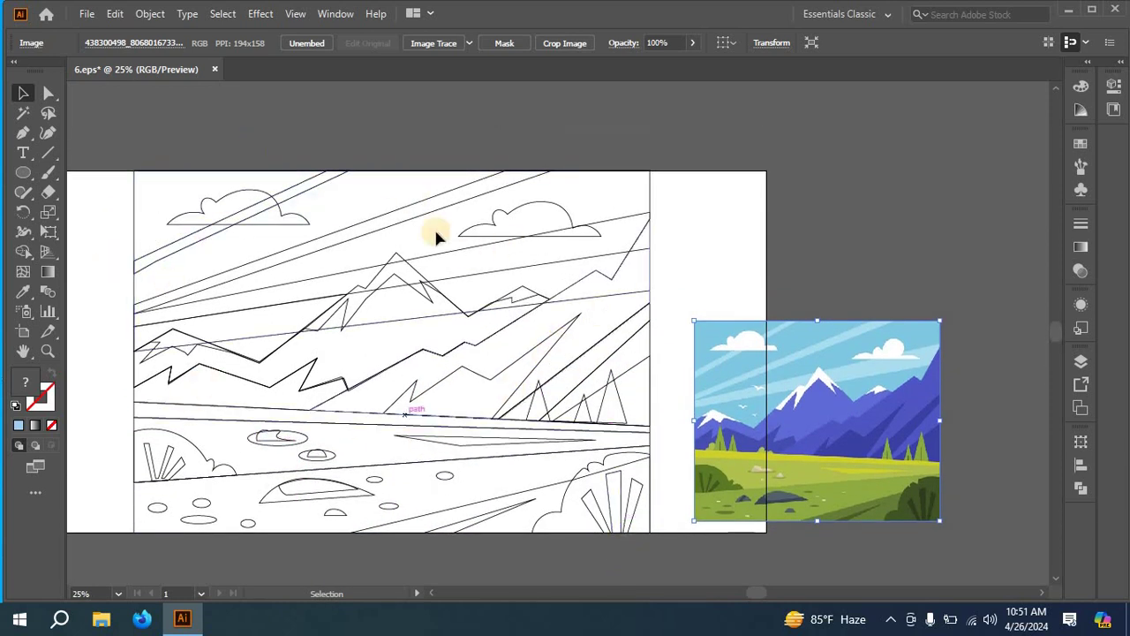
scroll(406, 398, down, 2)
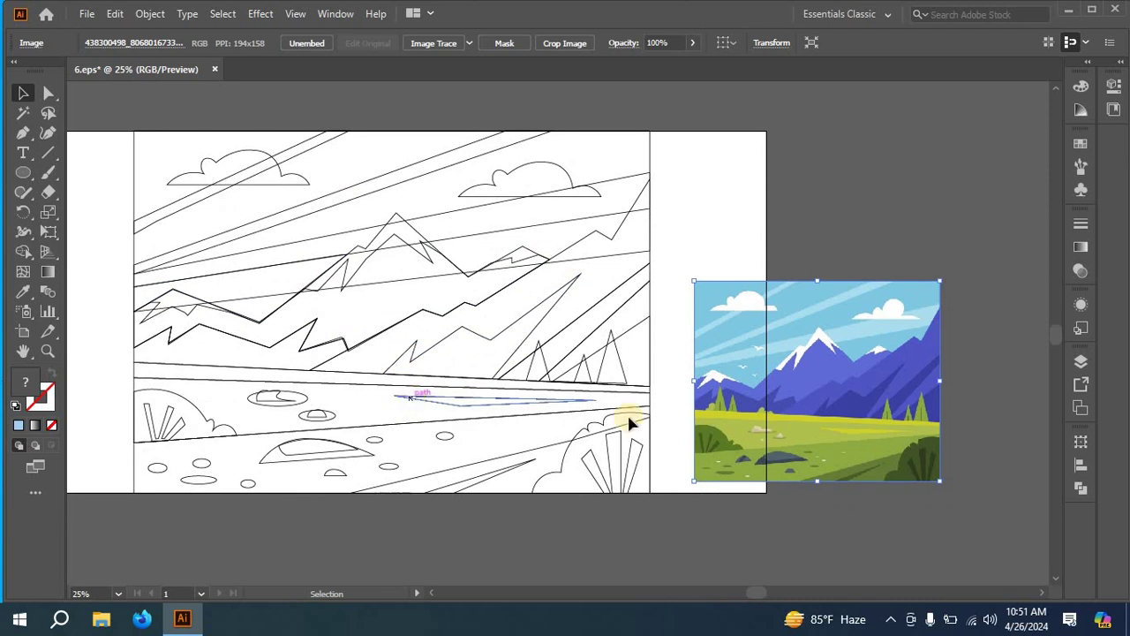
click(637, 556)
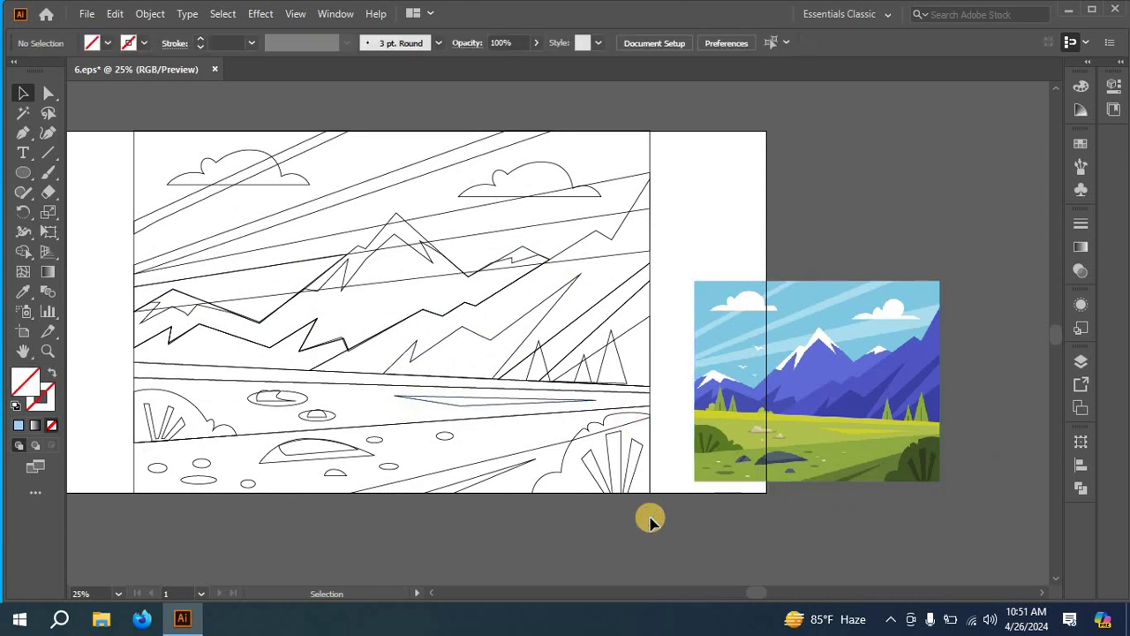
click(631, 486)
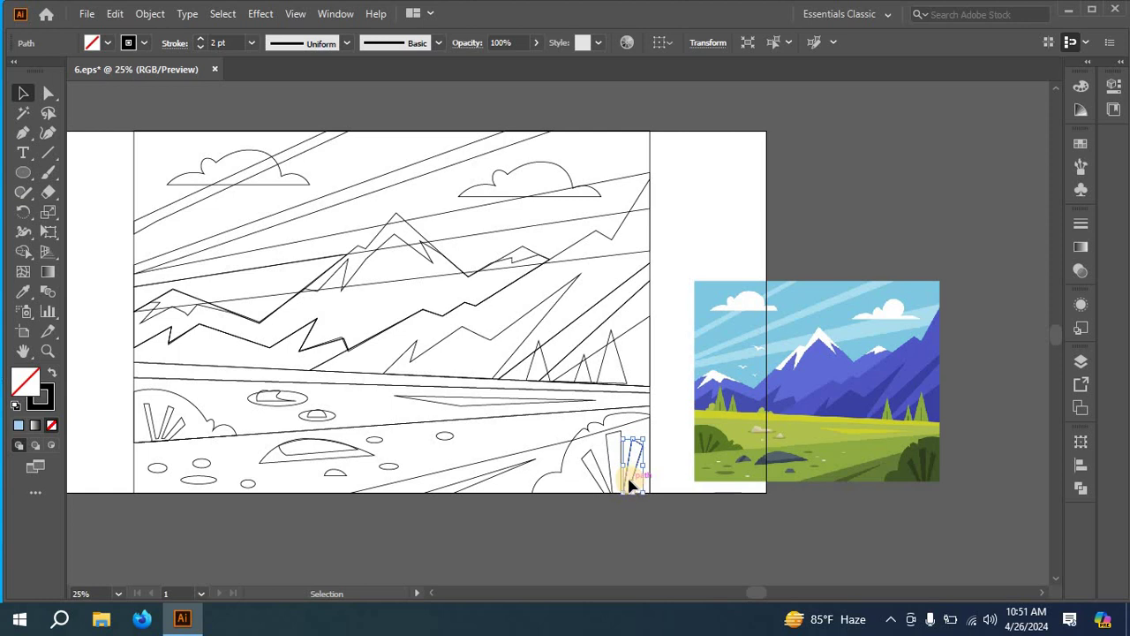
shift+click(605, 464)
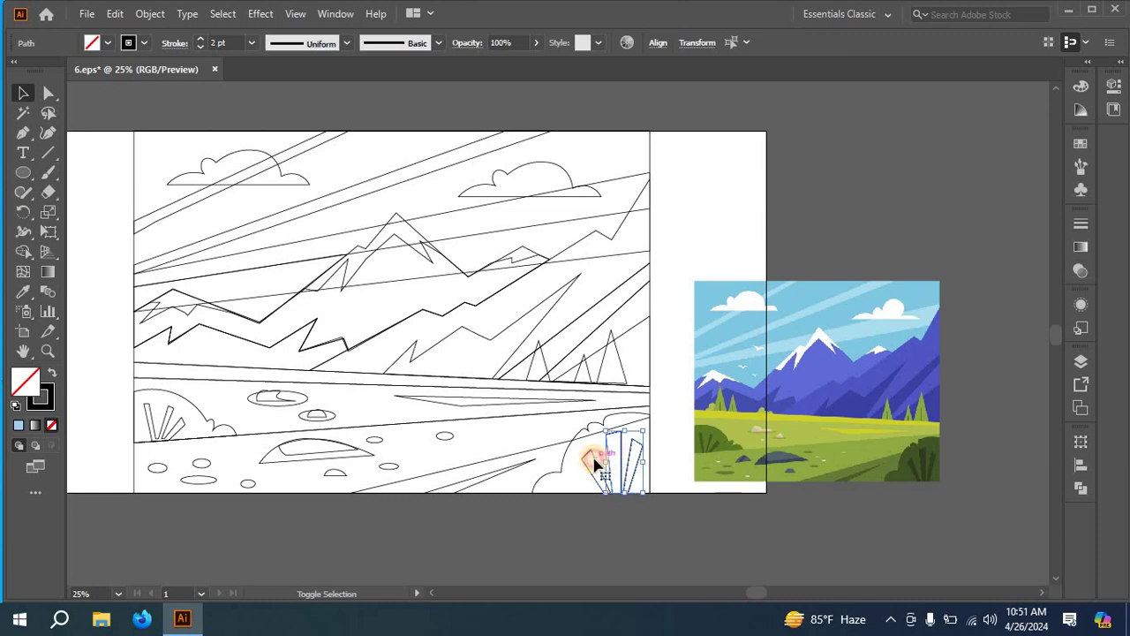
shift+click(595, 462)
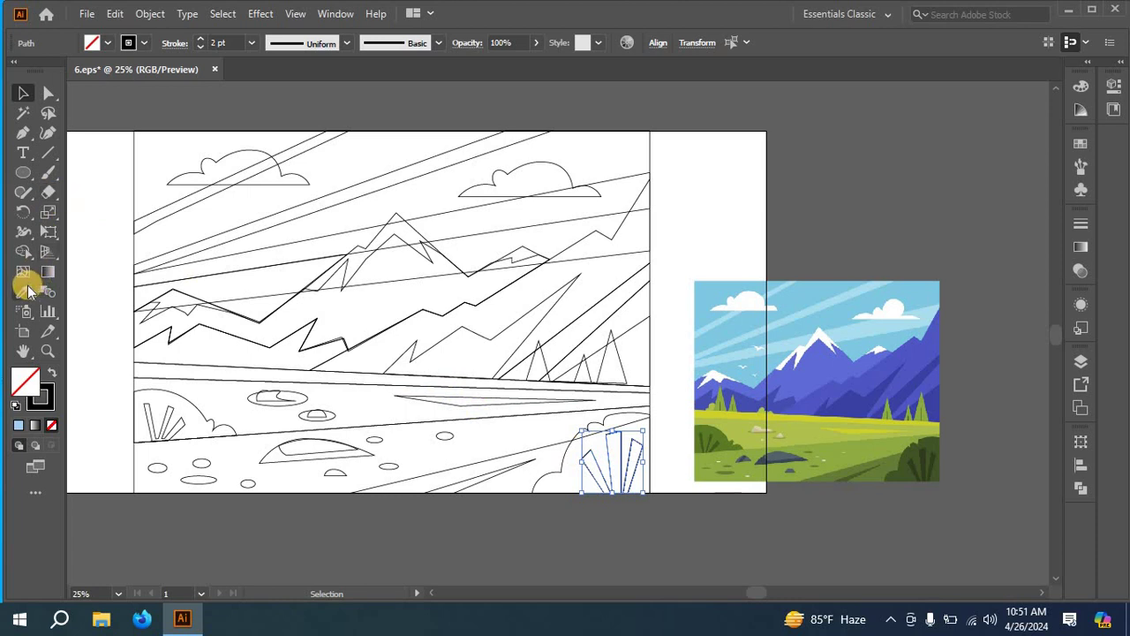
click(25, 291)
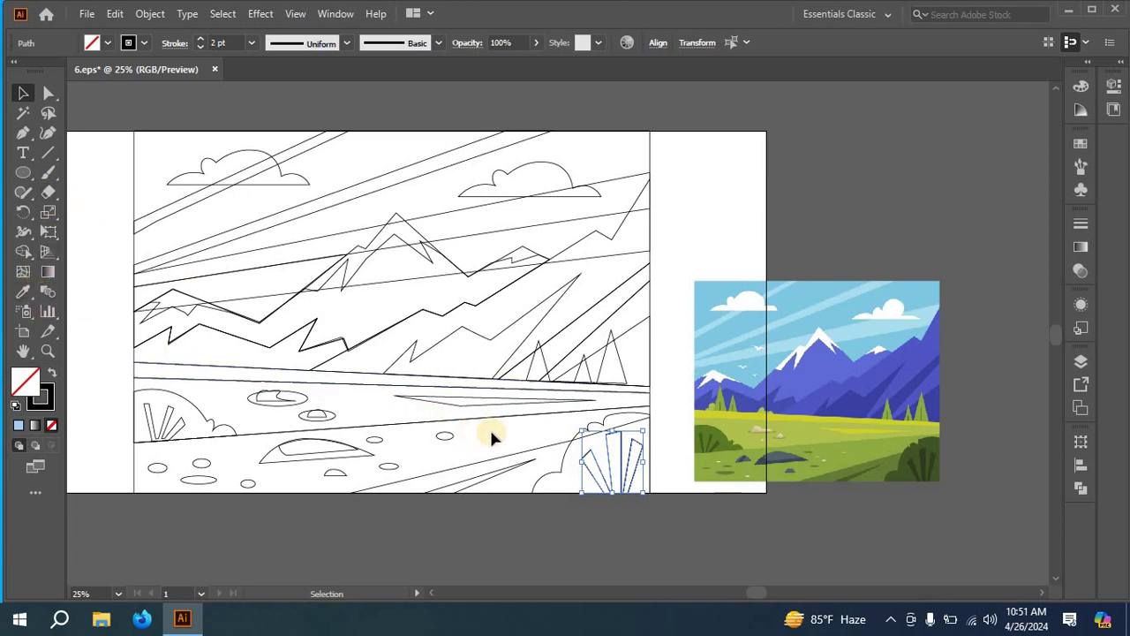
click(919, 463)
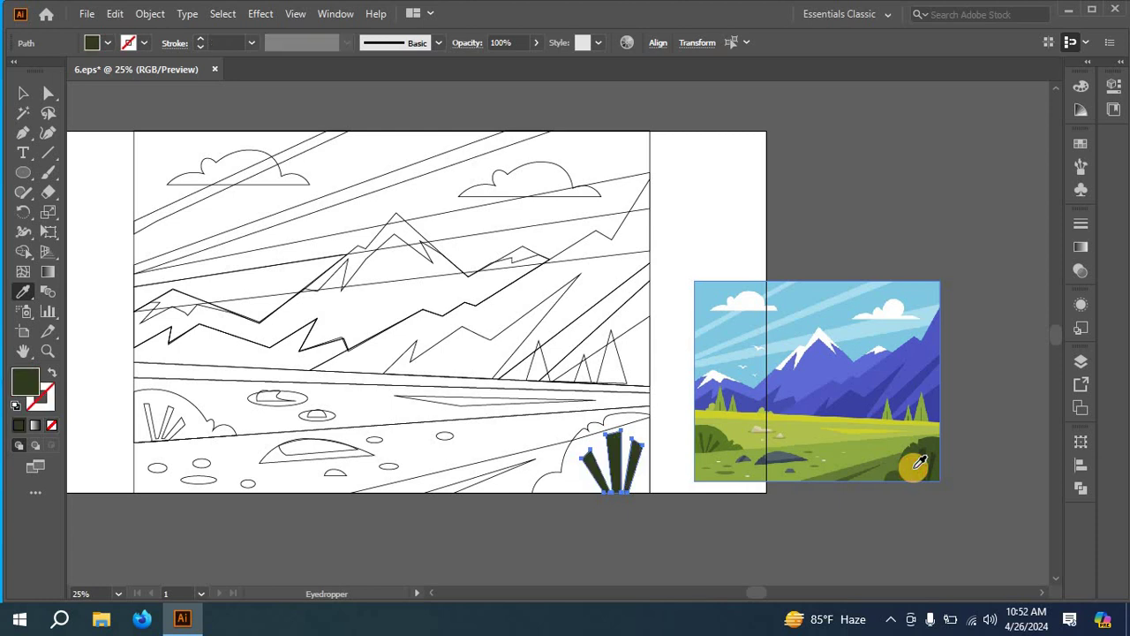
- Fill the lower-right bush outline with the medium dark green sampled from the same bush in the reference image
click(26, 94)
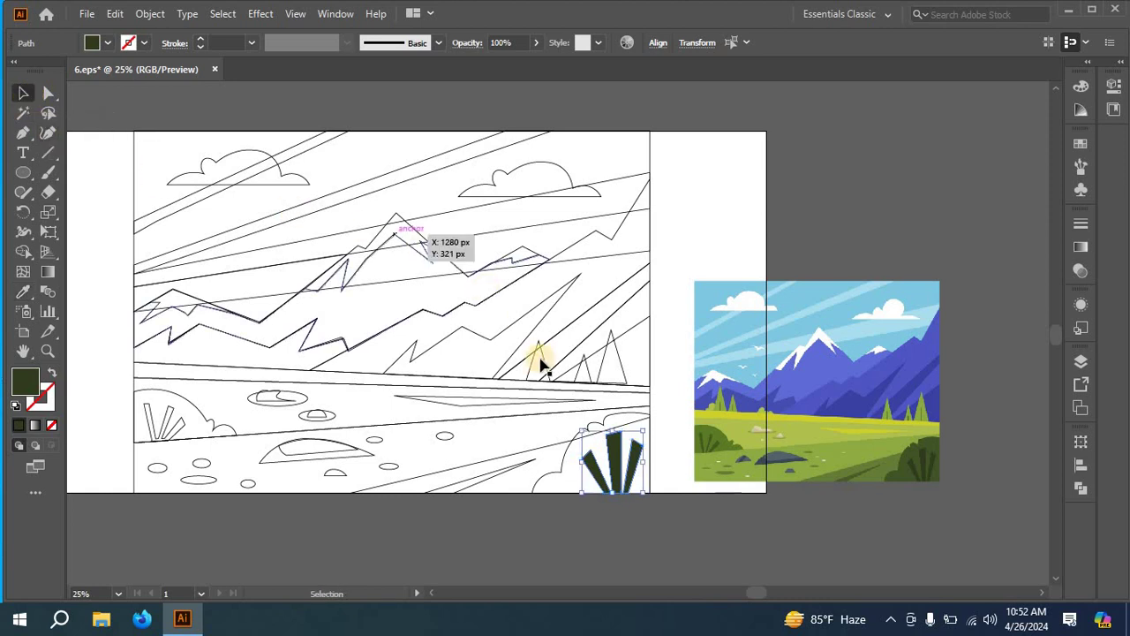
click(555, 477)
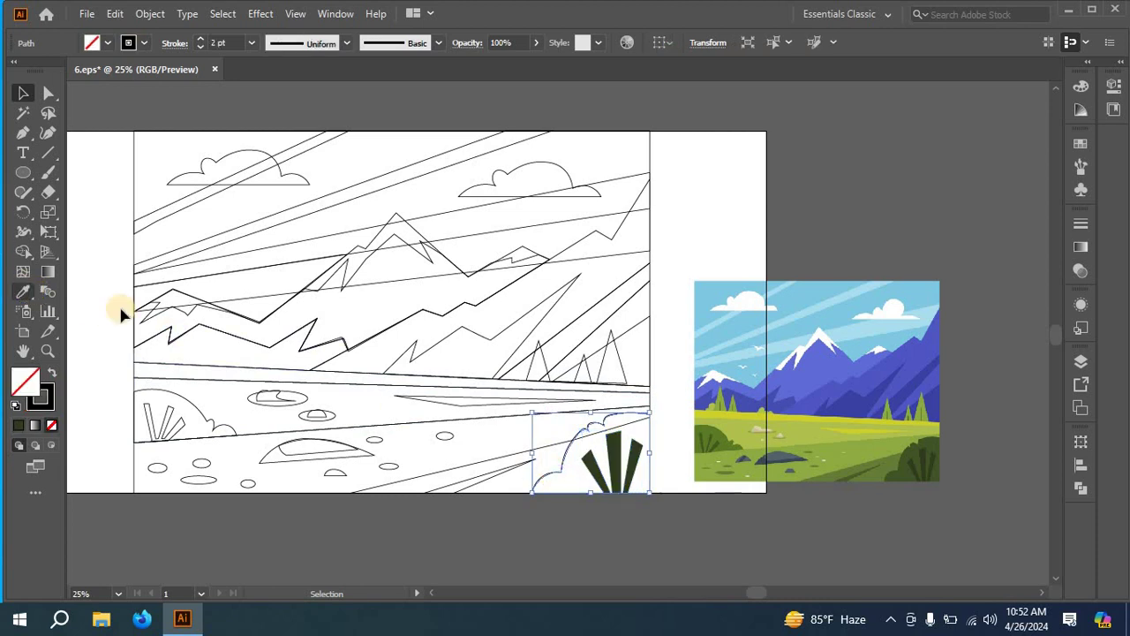
key(i)
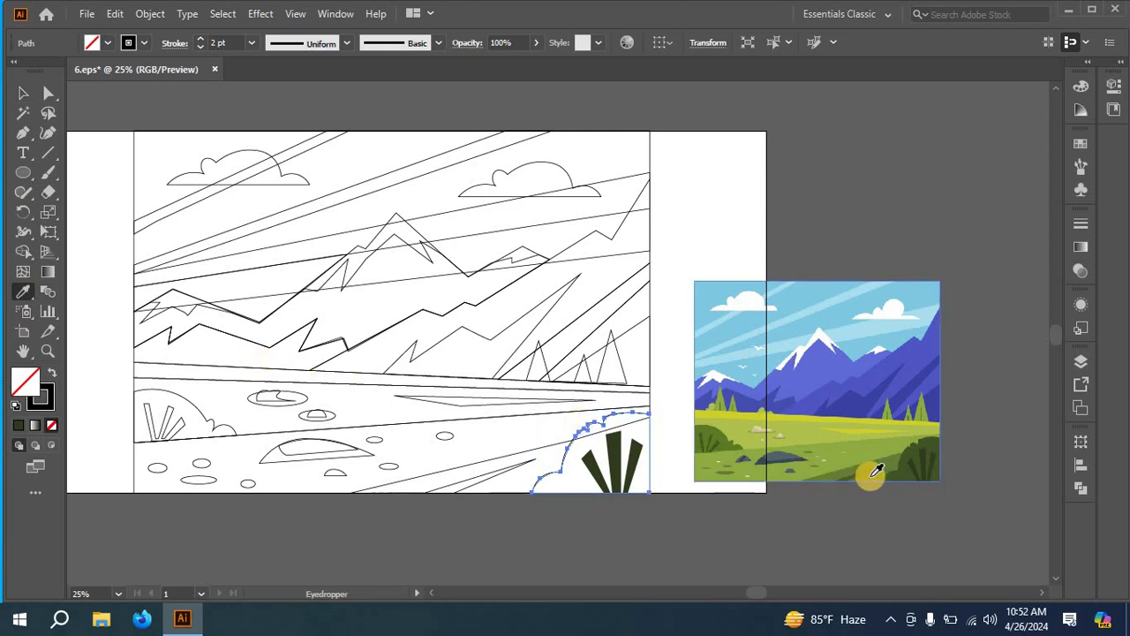
click(908, 472)
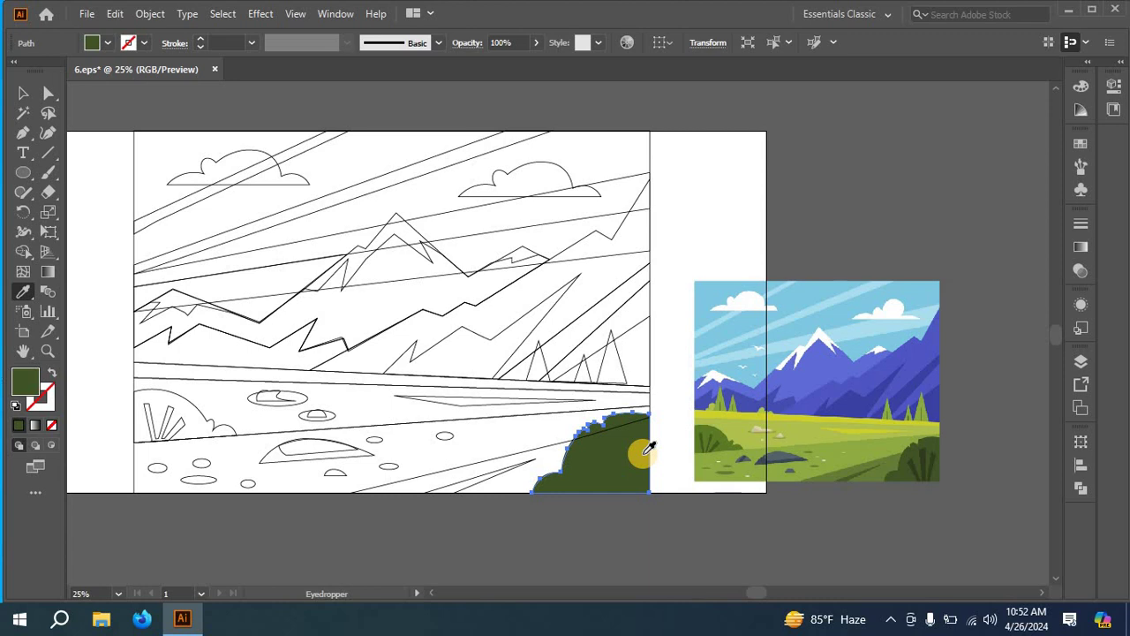
- Send the filled lower-right bush shape to the back, behind its dark leaf shapes
click(21, 96)
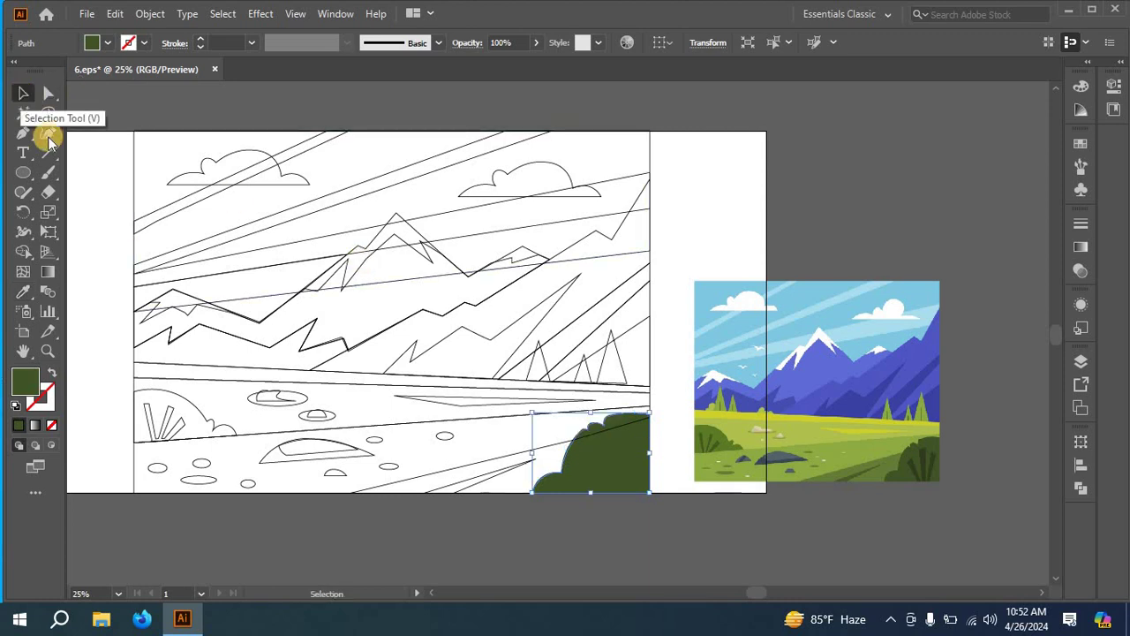
click(585, 461)
right_click(585, 461)
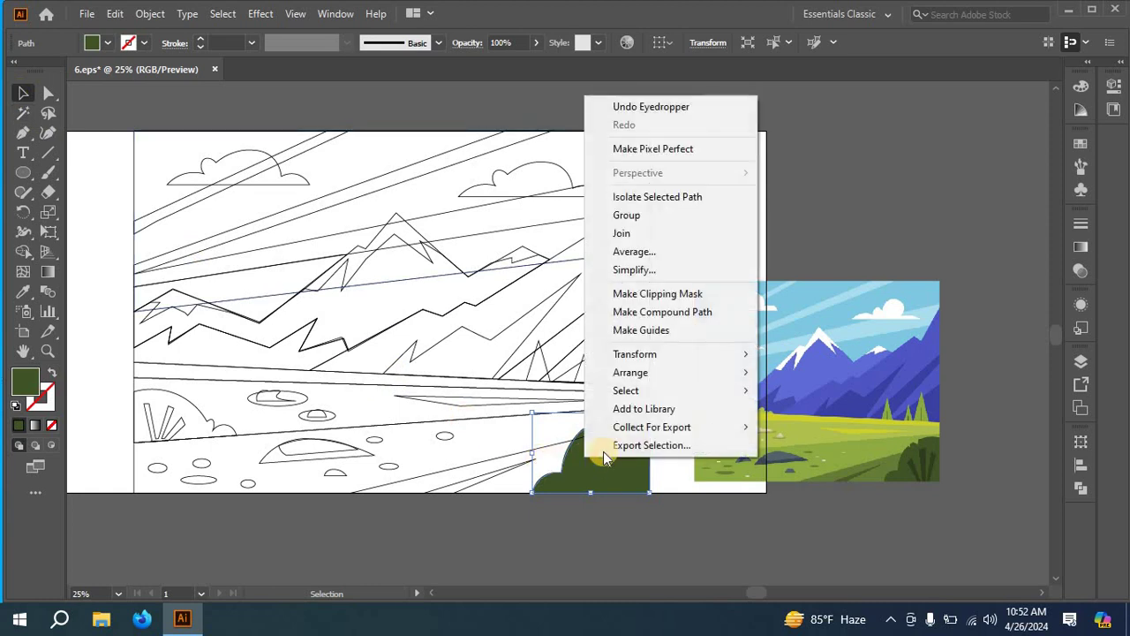
mouse_move(673, 380)
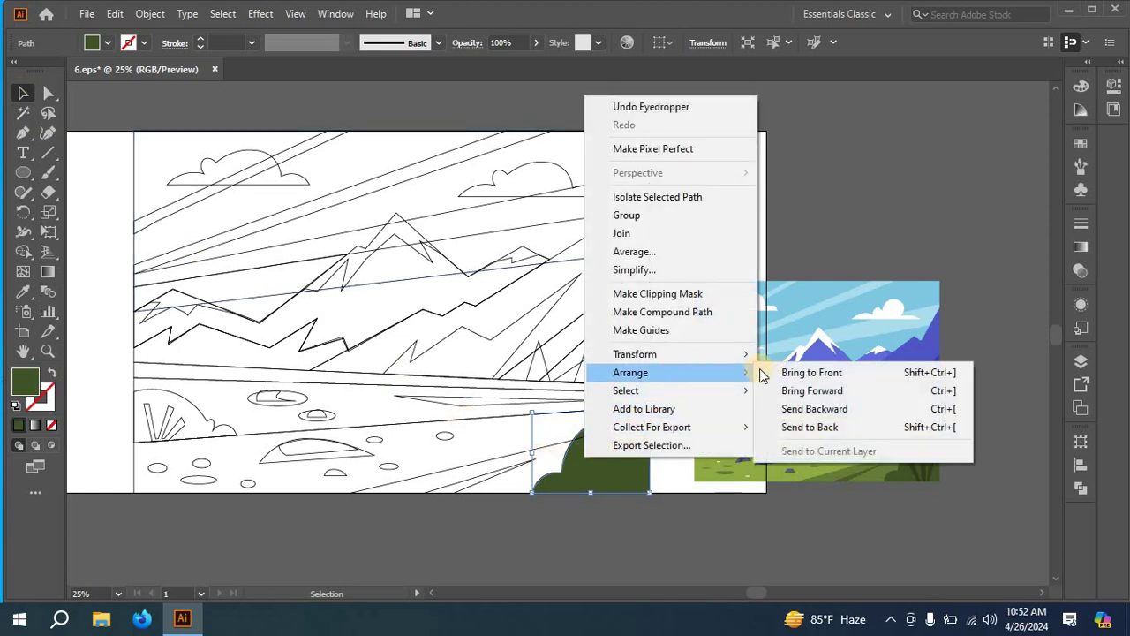
click(808, 426)
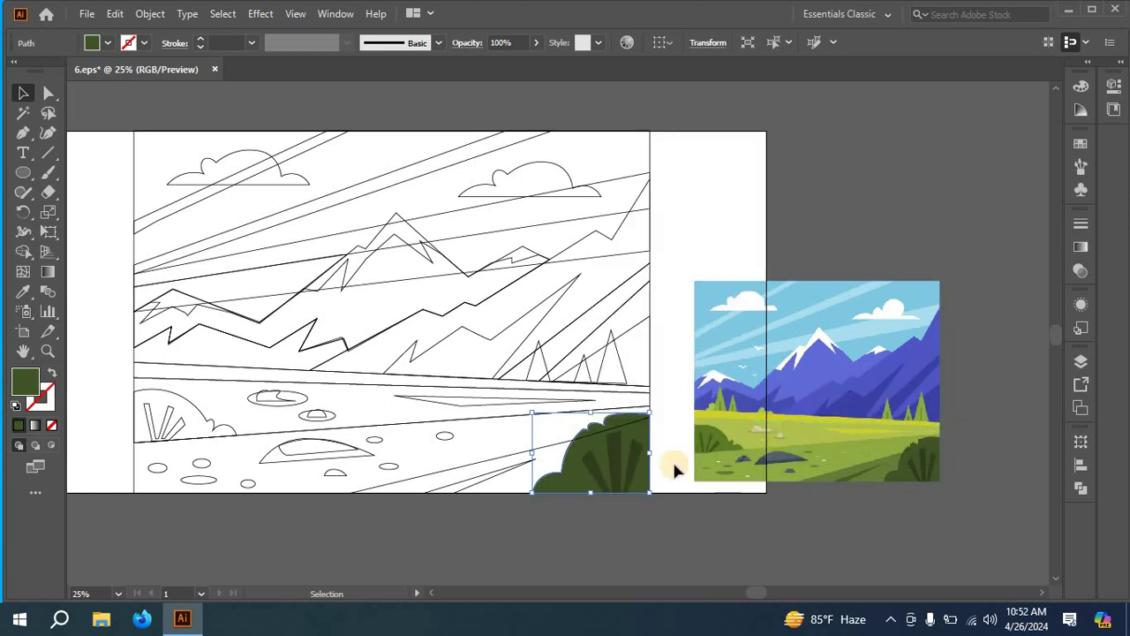
- Fill the narrow wedge beside the lower-right bush with the dark olive green sampled from the reference's ground shadow
click(497, 477)
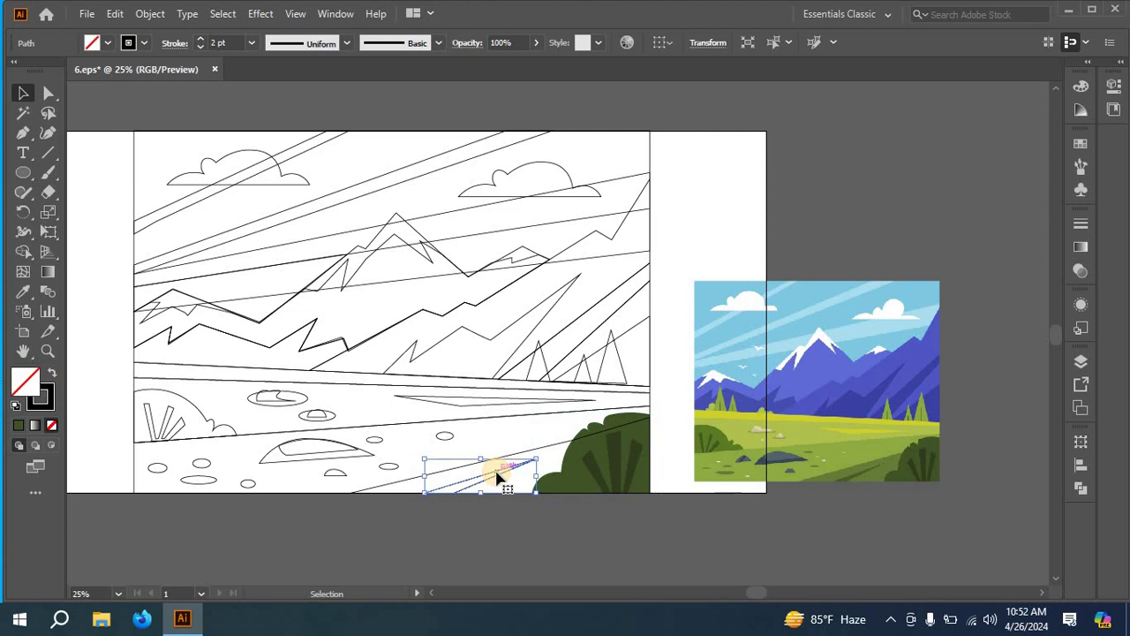
click(25, 297)
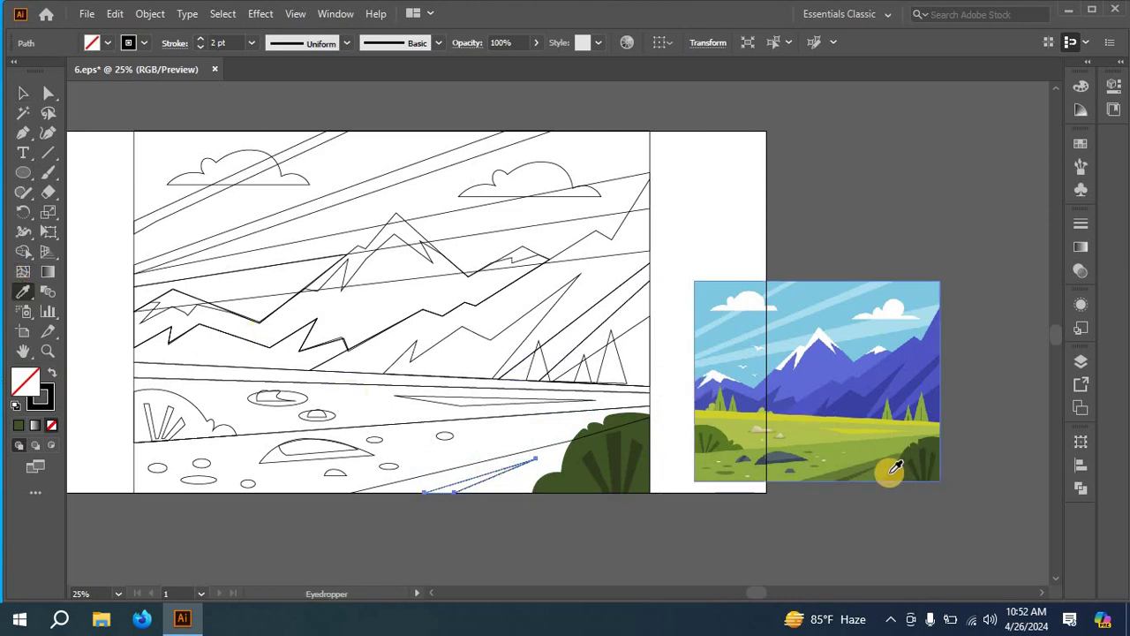
click(856, 474)
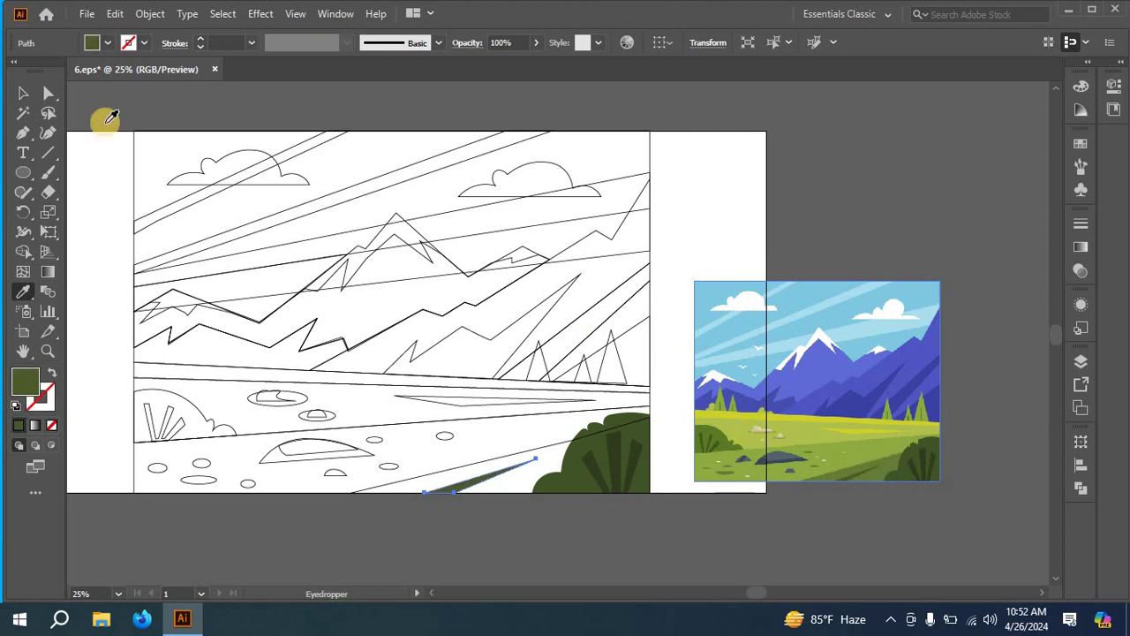
- Fill the large sloping ground shape around the bush with the reference's mid green and send it to the back
click(23, 93)
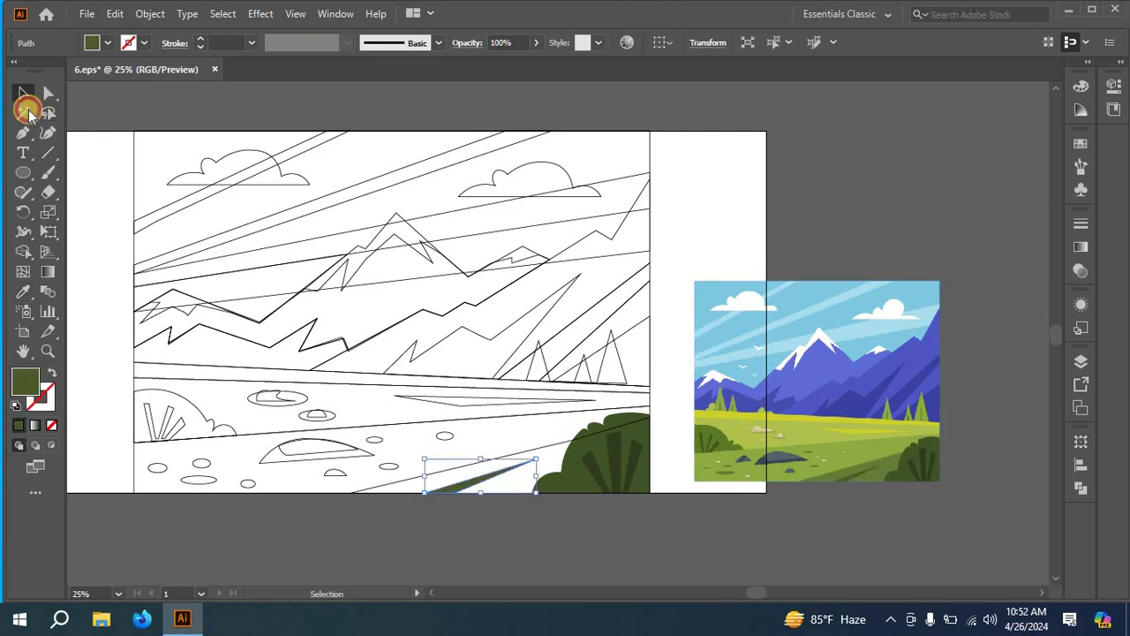
click(561, 449)
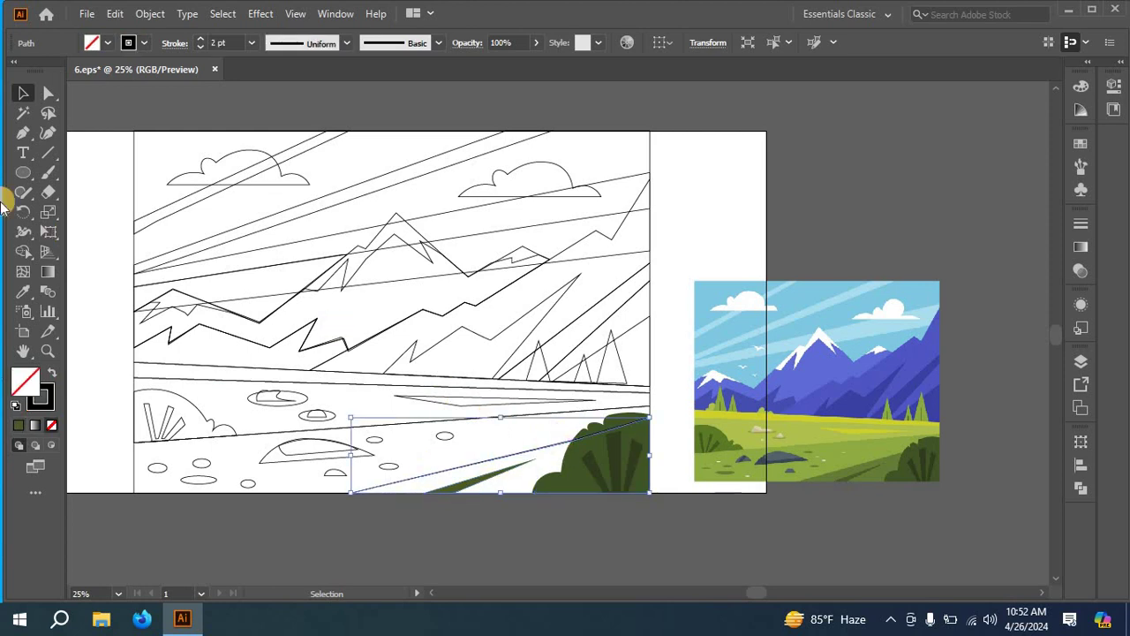
click(24, 289)
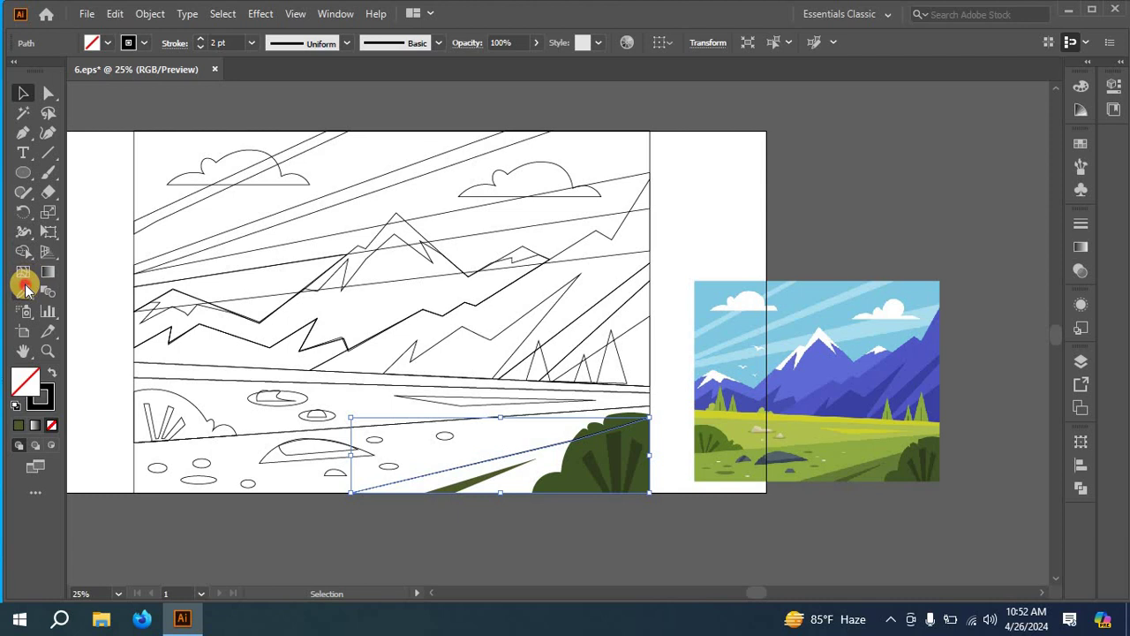
click(878, 476)
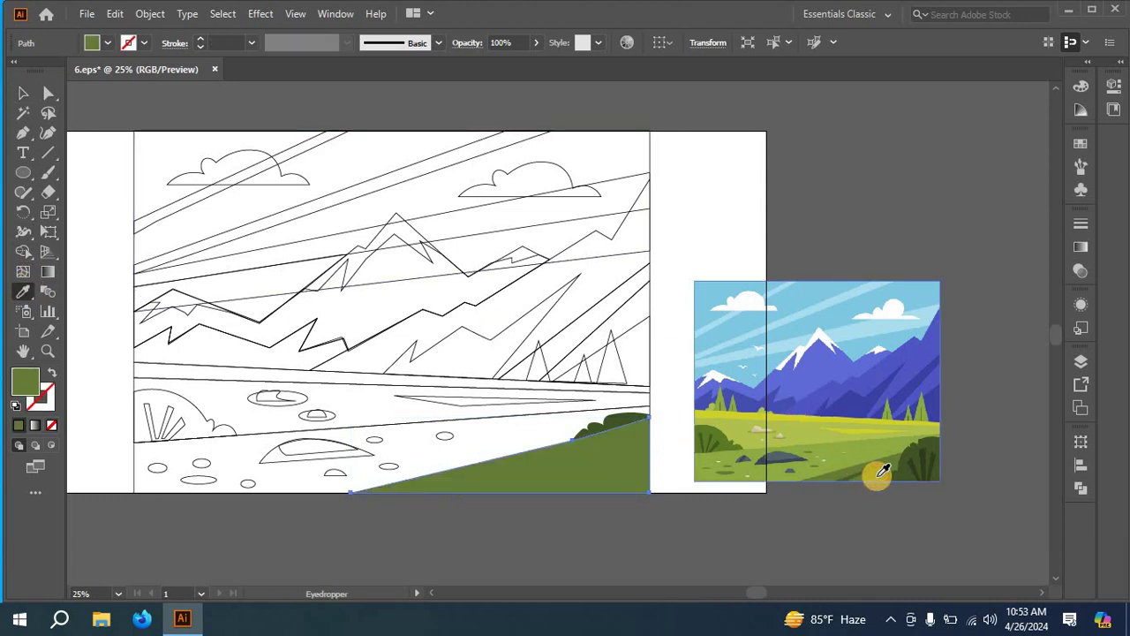
right_click(618, 455)
mouse_move(667, 368)
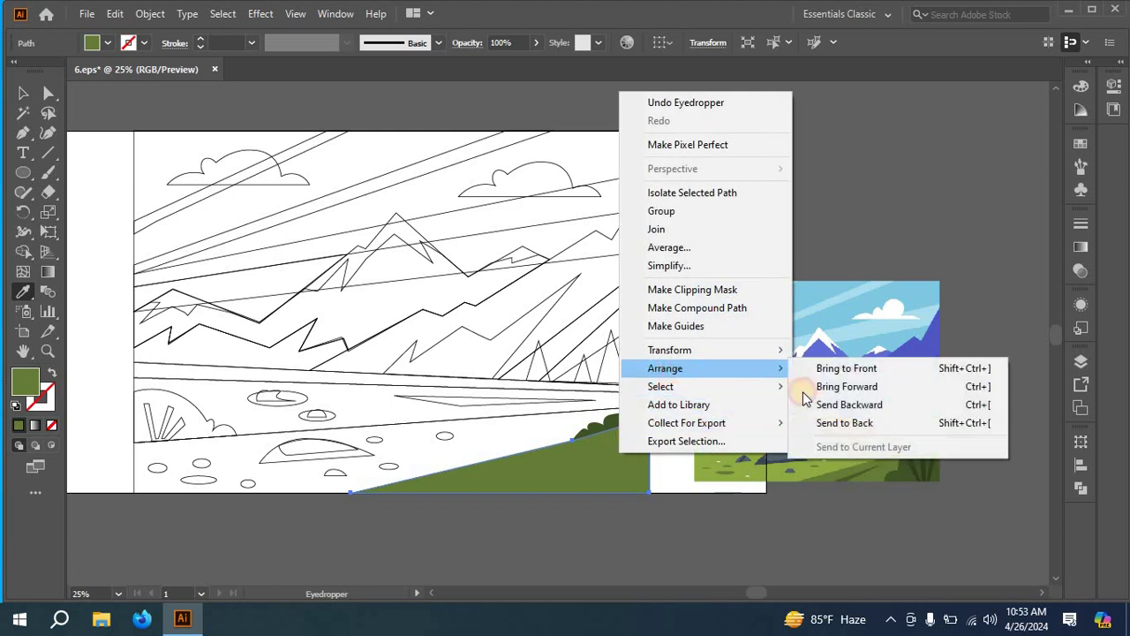
click(830, 423)
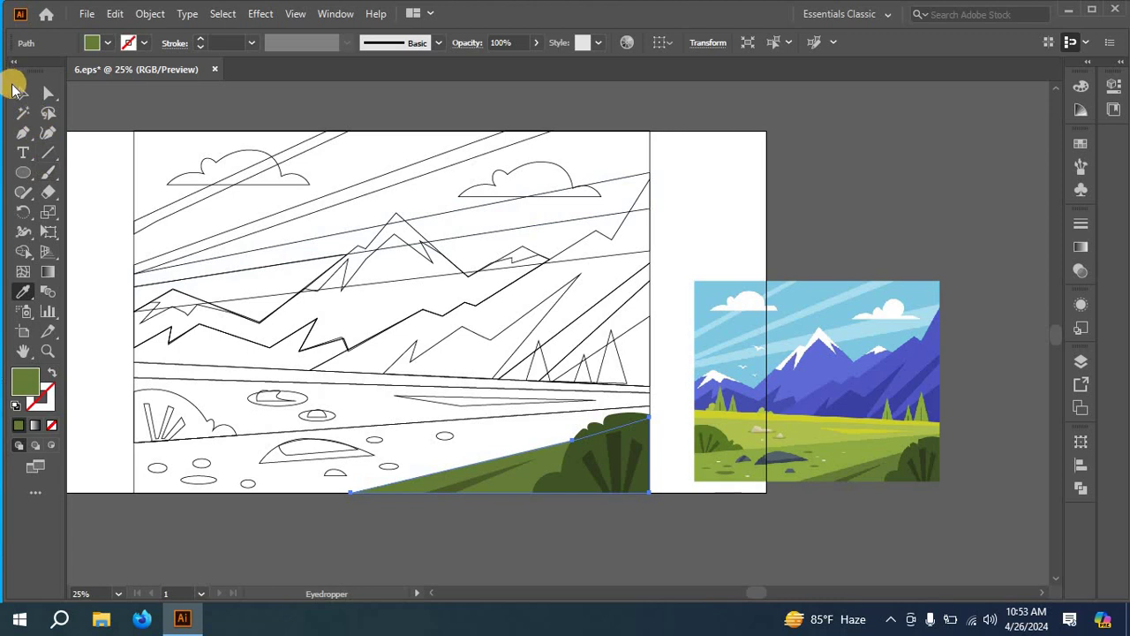
- Fill the full-width foreground meadow shape with the light green sampled from the reference meadow and send it to the back
click(23, 93)
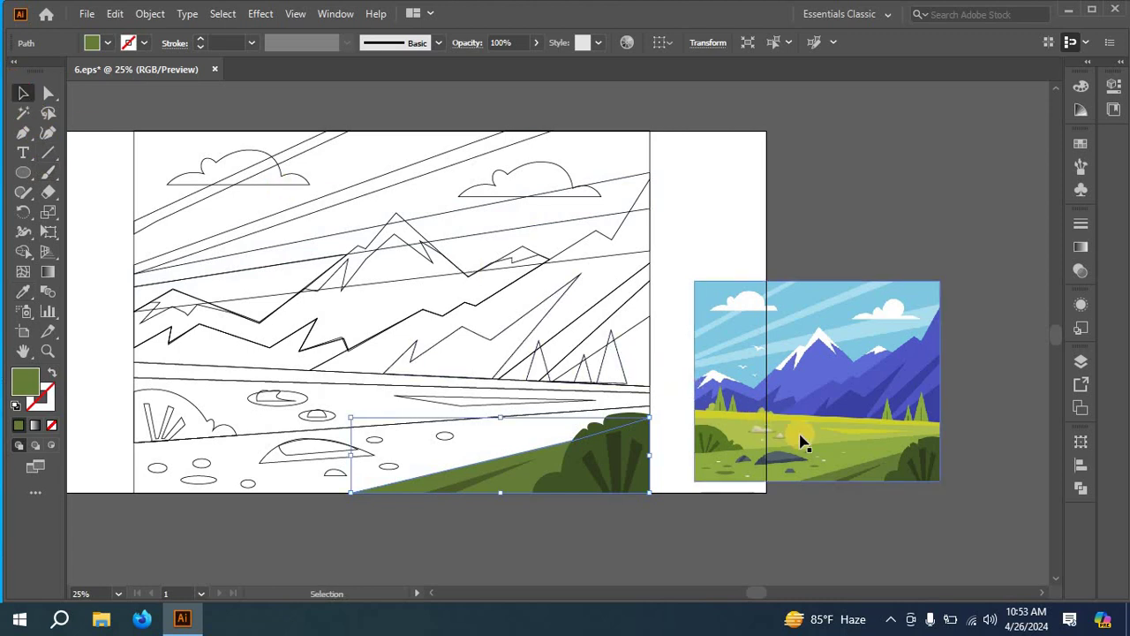
click(445, 427)
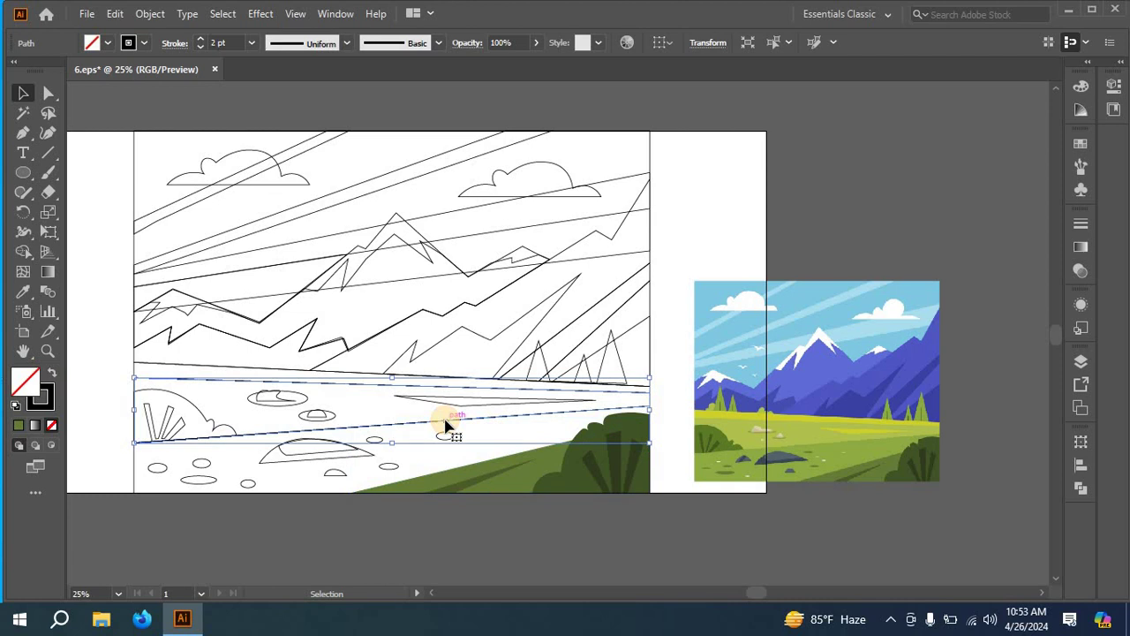
click(209, 495)
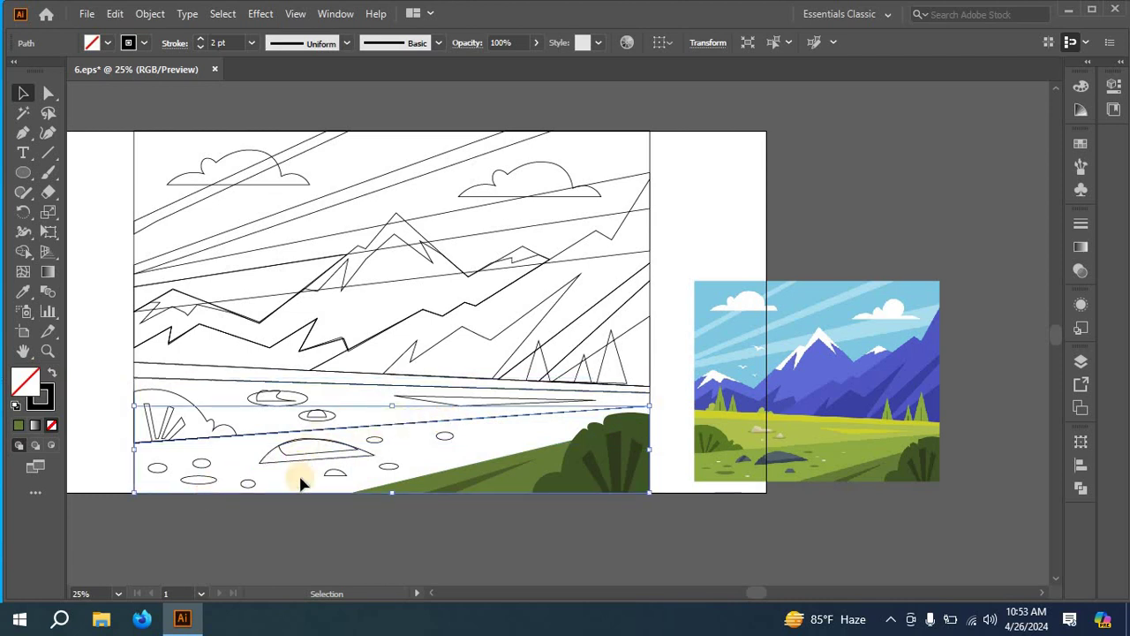
click(22, 293)
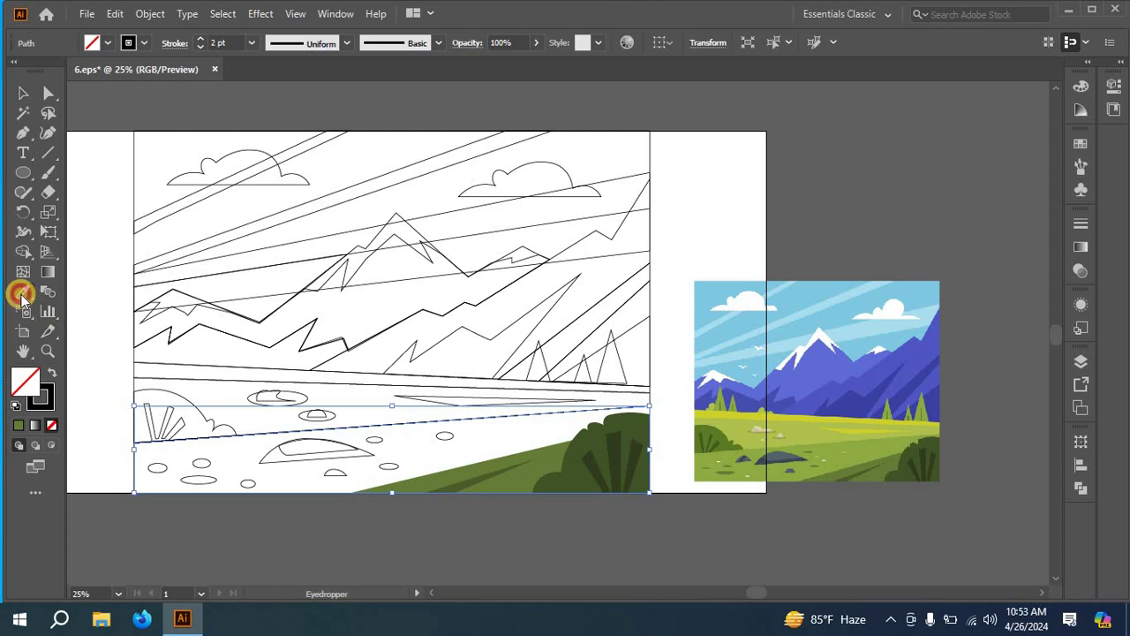
click(868, 446)
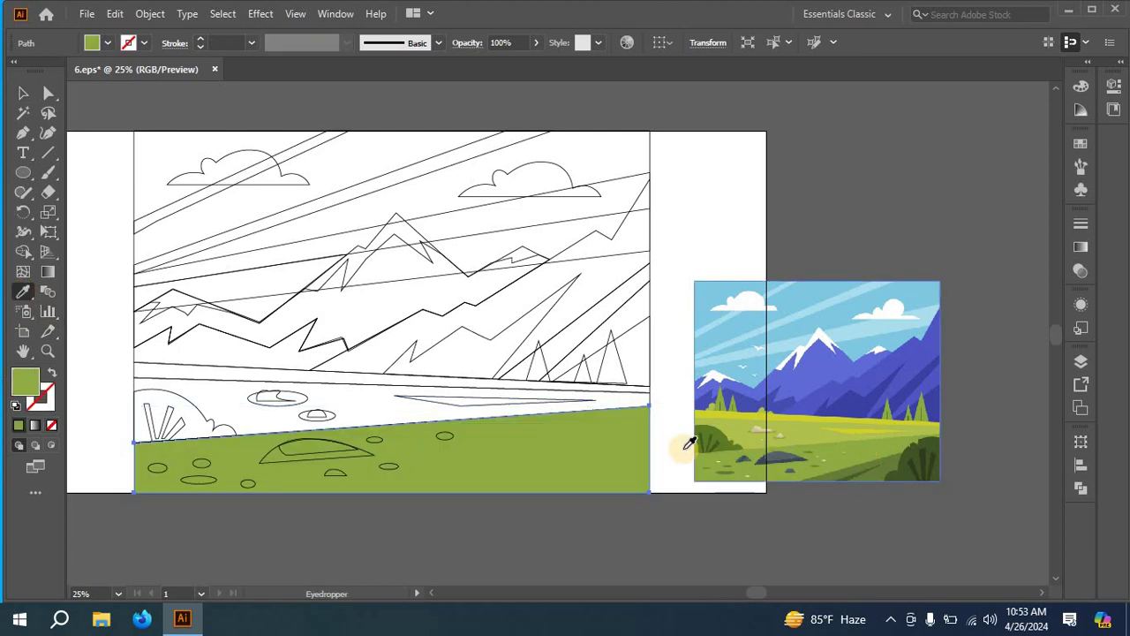
right_click(603, 435)
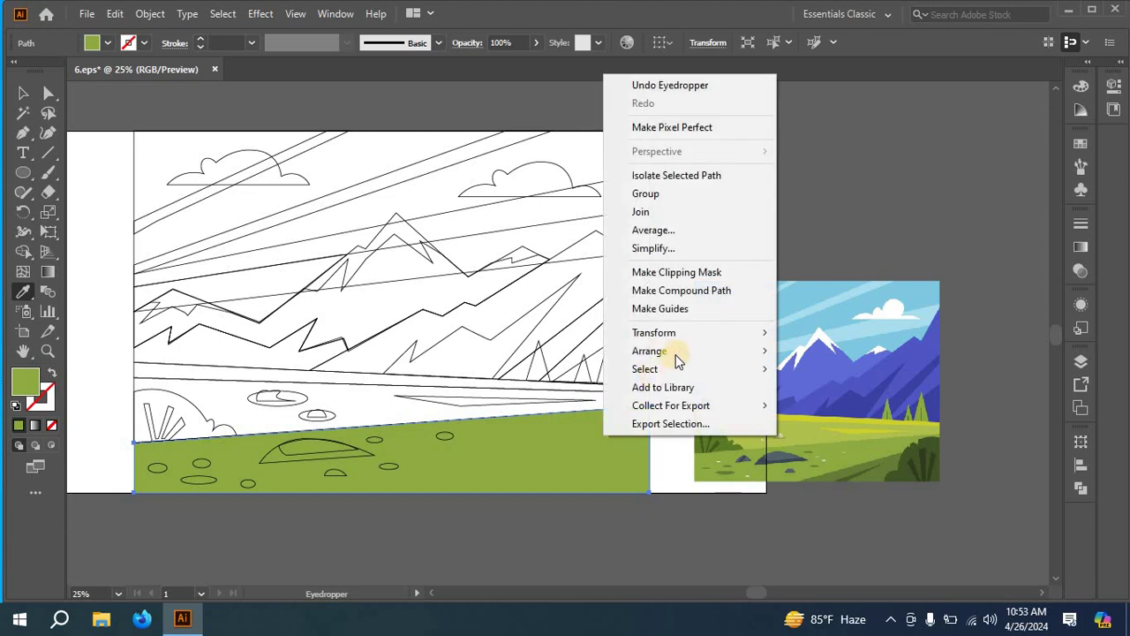
mouse_move(677, 351)
click(834, 401)
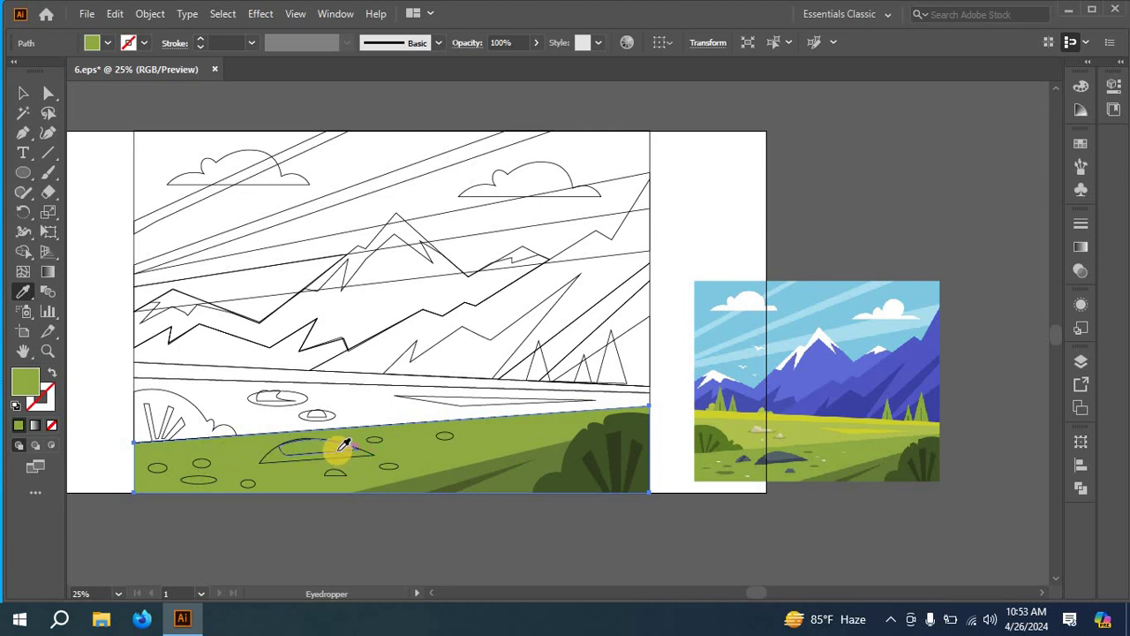
- Fill the outer shape of the large meadow rock with the dark slate colour sampled from the reference rock
click(22, 92)
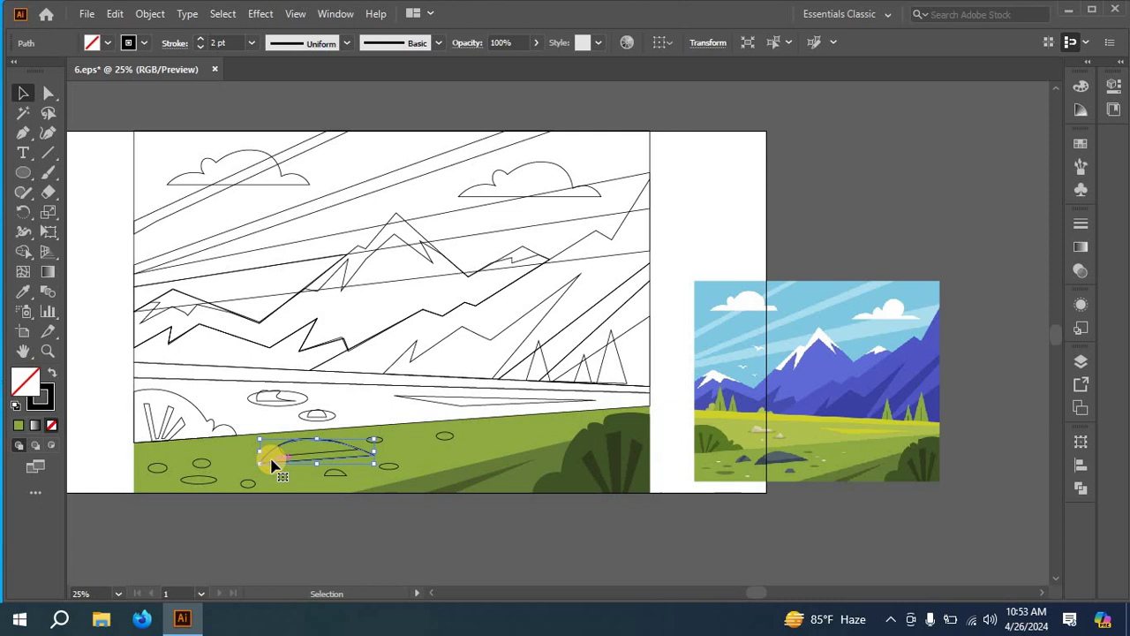
click(23, 291)
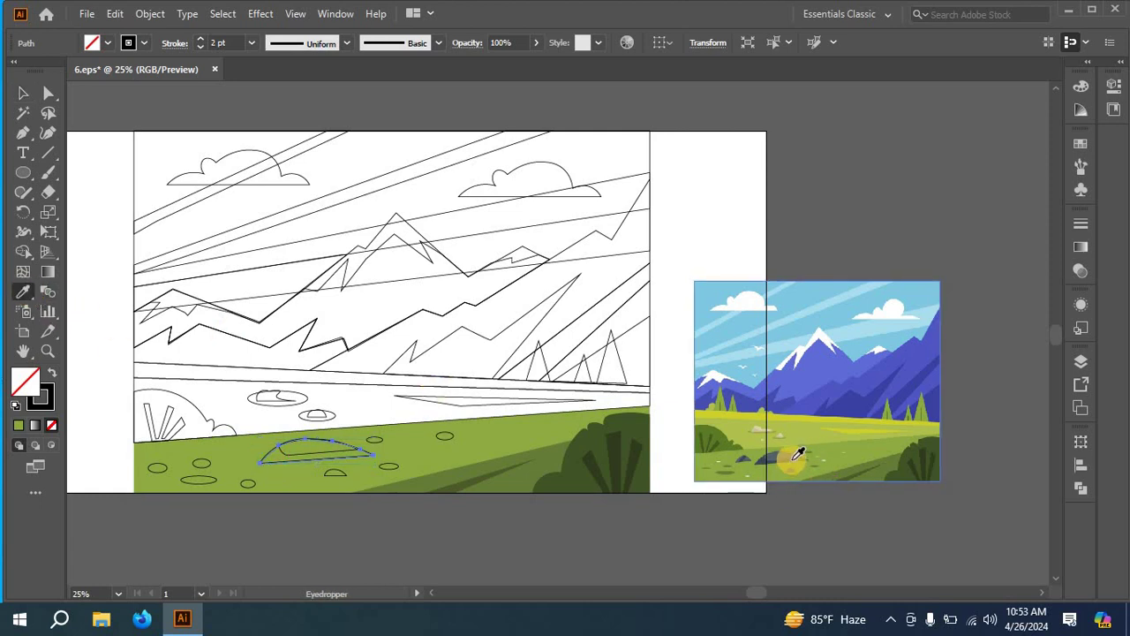
click(795, 455)
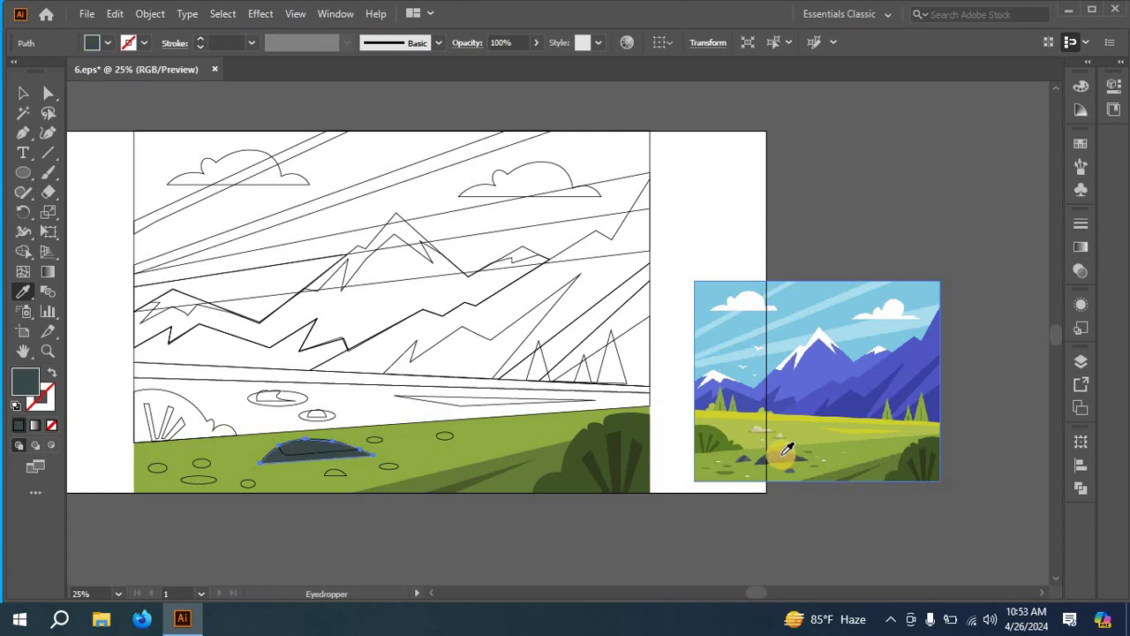
- Fill the inner top face of the large meadow rock with the lighter slate grey sampled from the reference rock
click(23, 92)
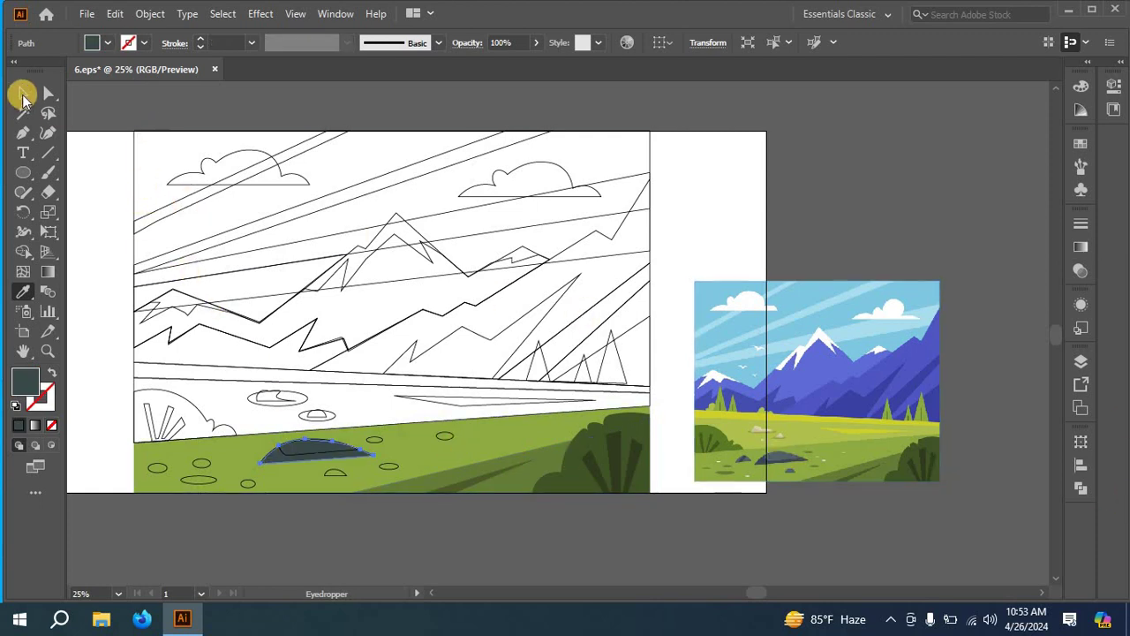
click(339, 455)
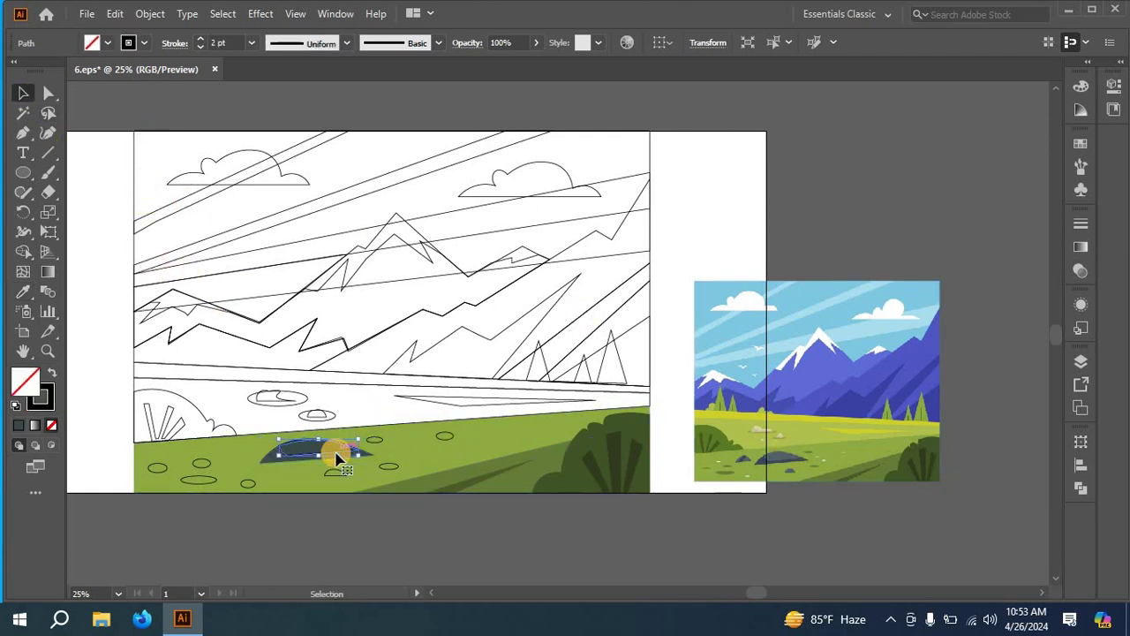
click(23, 291)
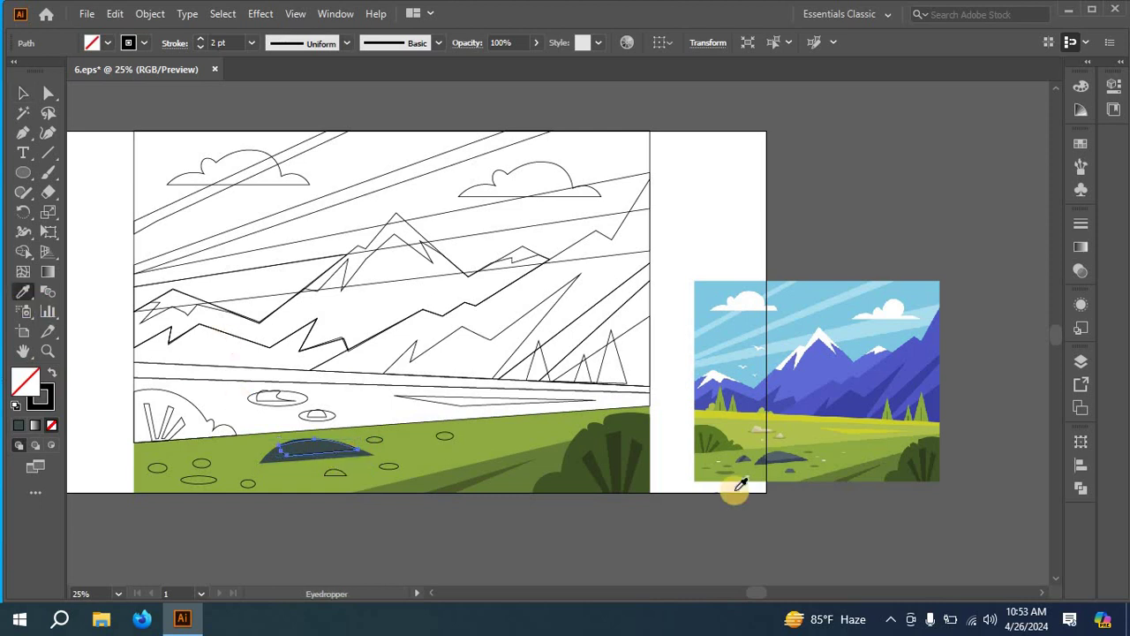
click(788, 456)
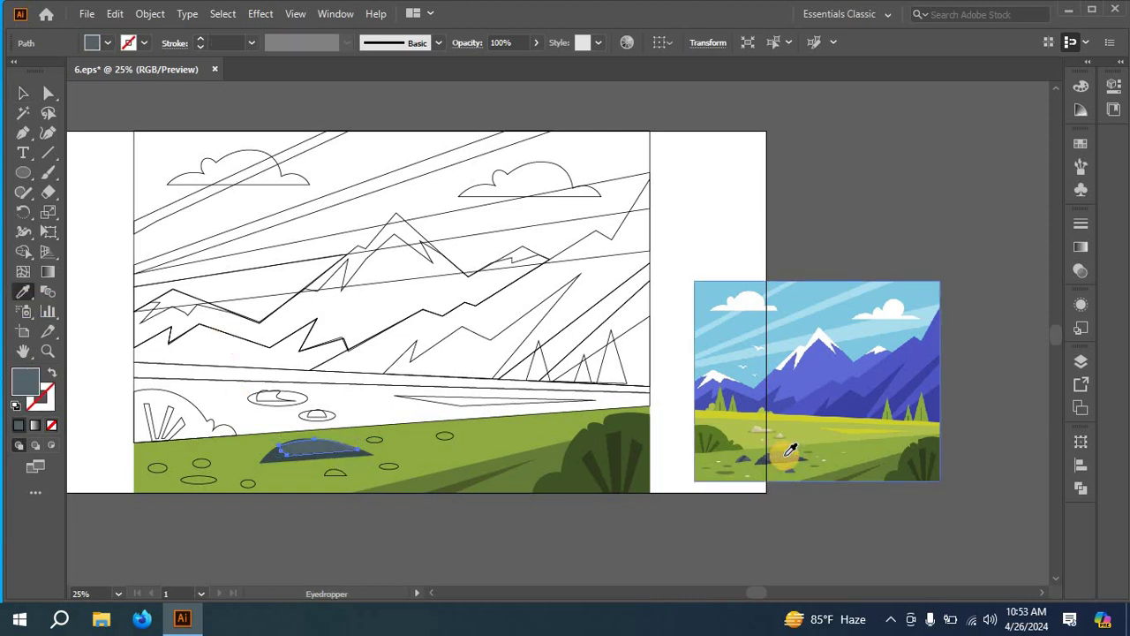
- Fill the eight small patches scattered around the large rock in the foreground meadow with the olive green sampled from the reference
click(20, 94)
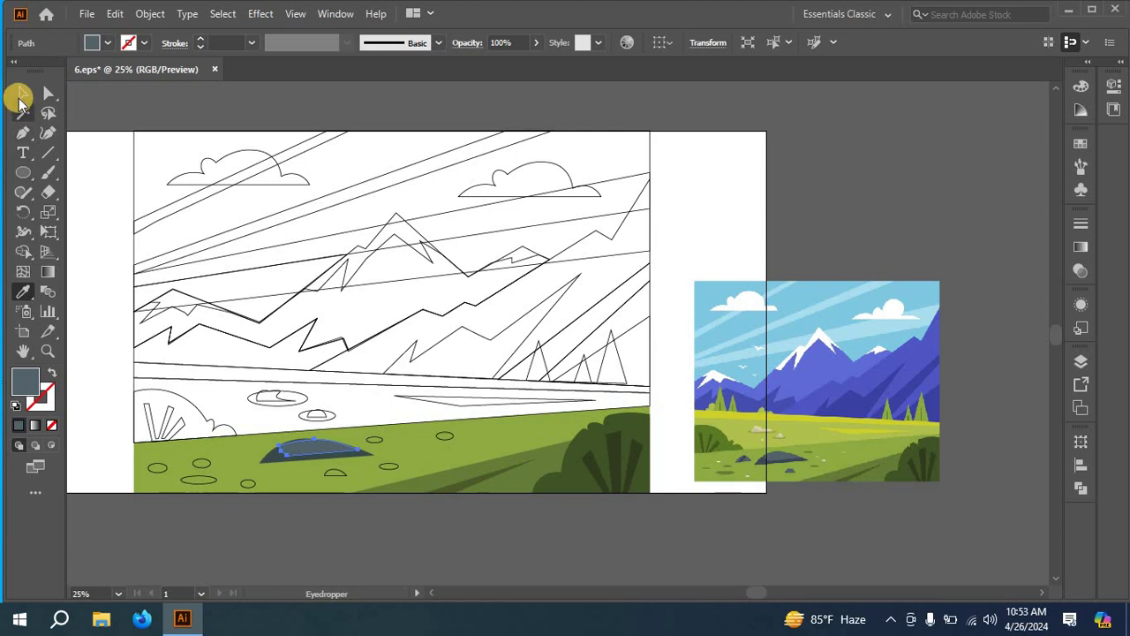
click(254, 491)
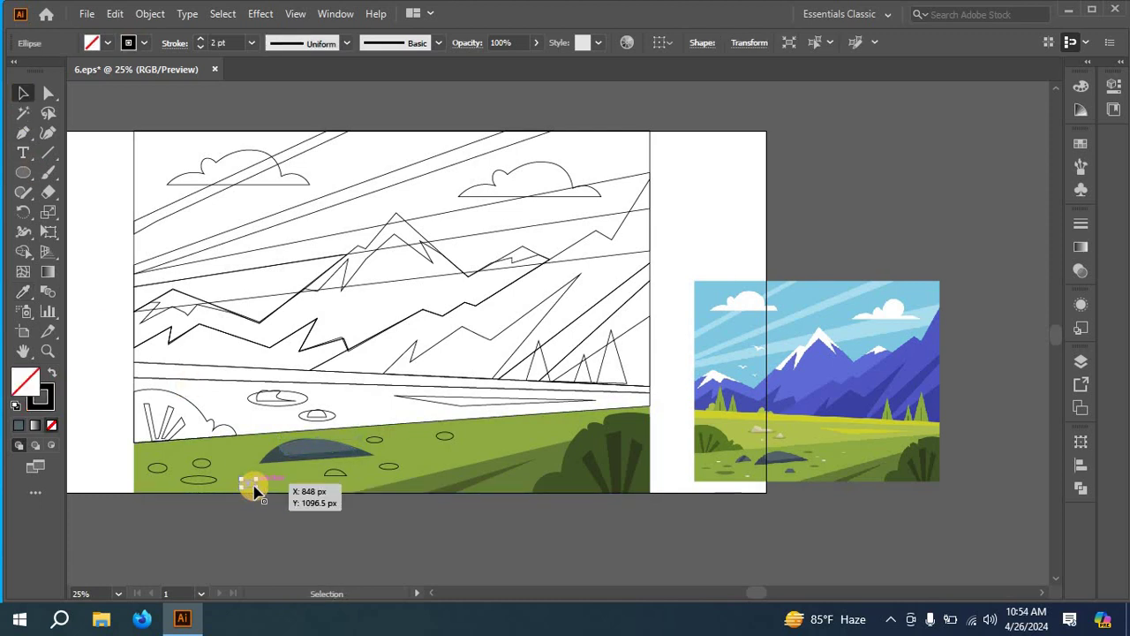
drag(254, 491, 204, 466)
shift+click(203, 464)
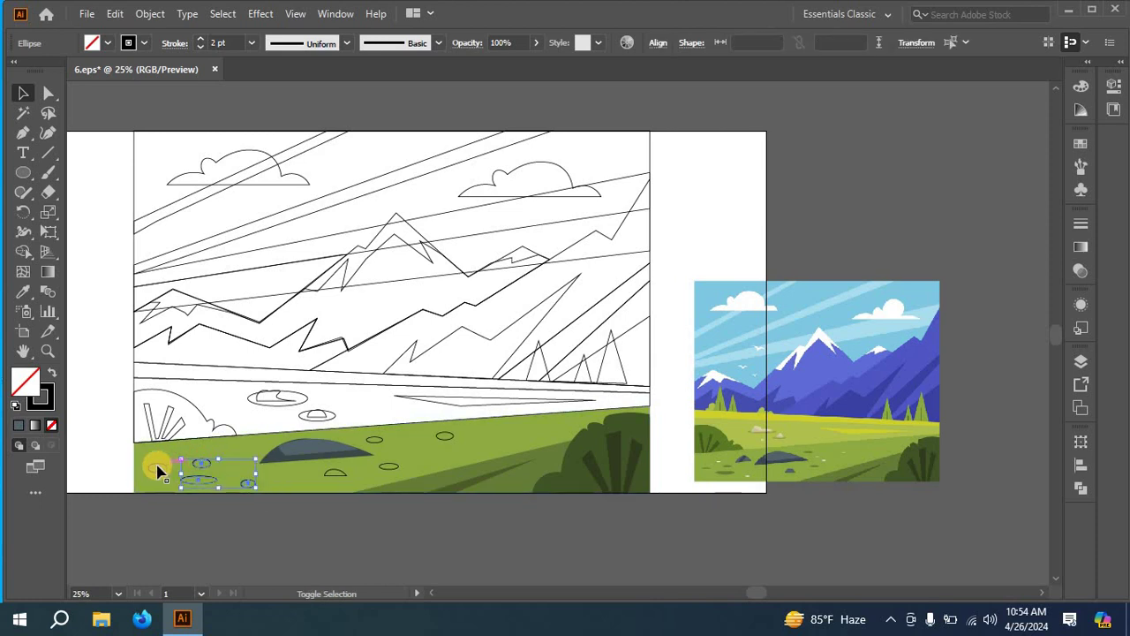
shift+click(157, 468)
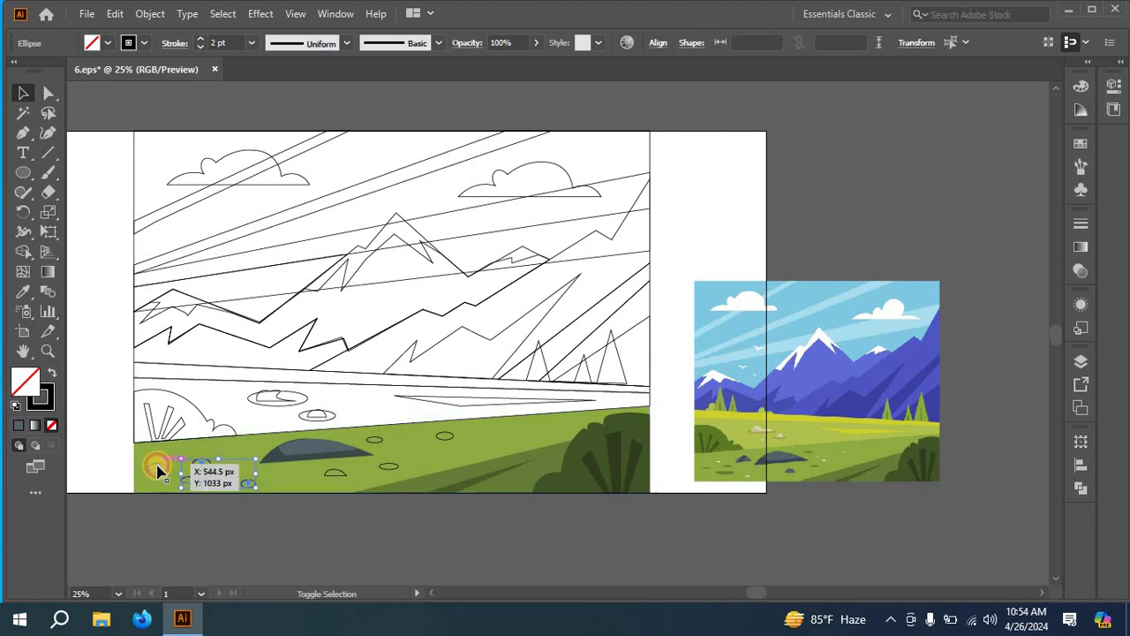
shift+click(336, 471)
shift+click(391, 465)
shift+click(374, 440)
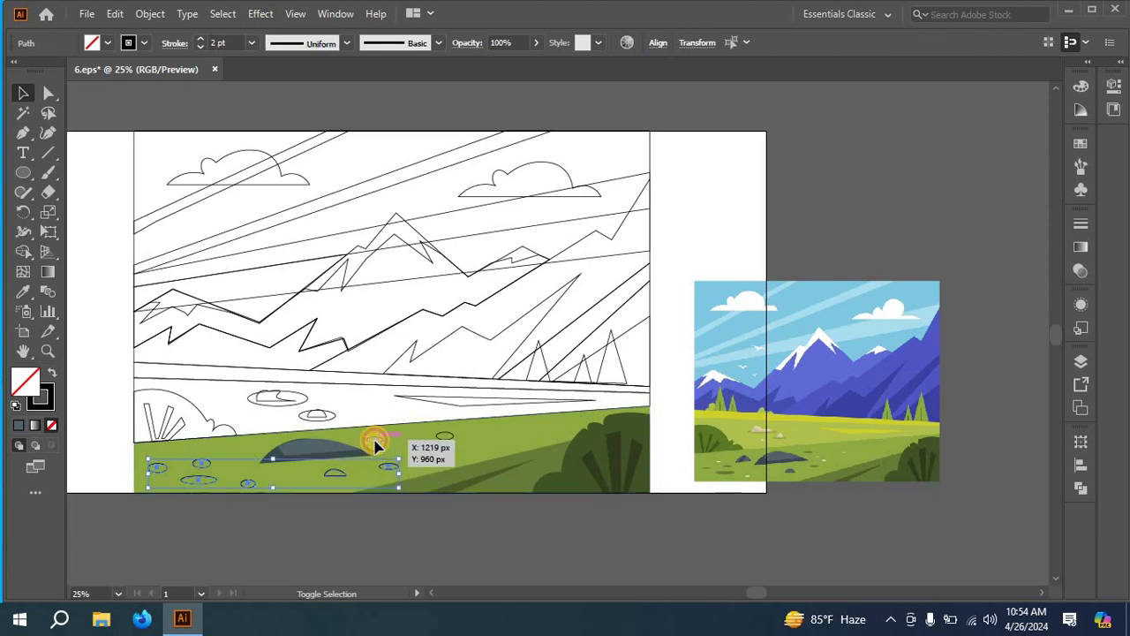
shift+click(449, 436)
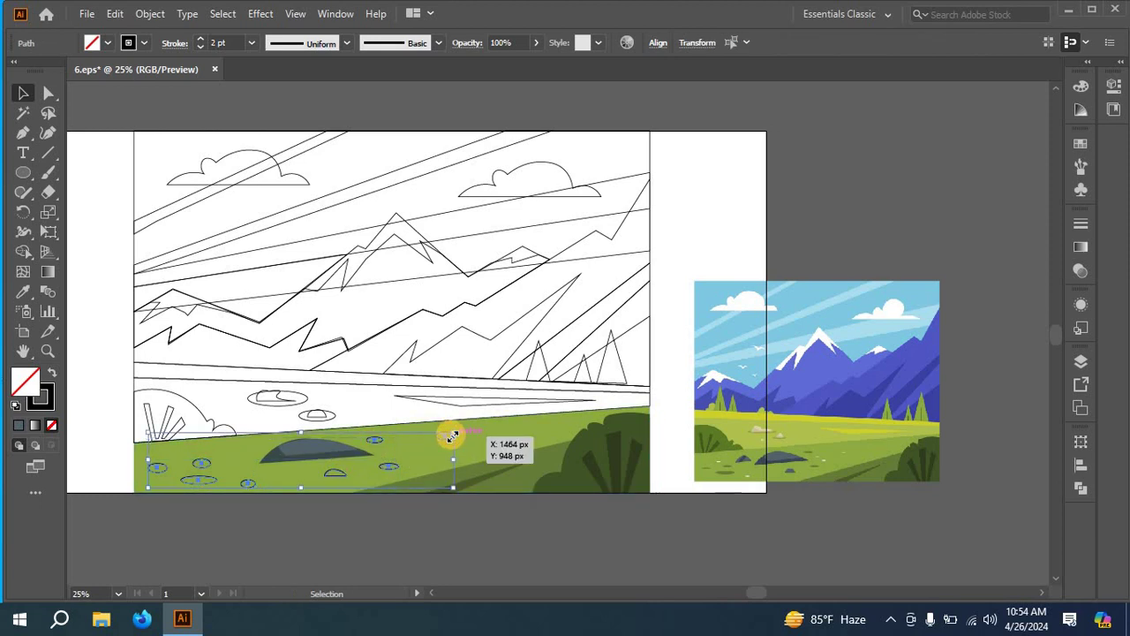
click(27, 299)
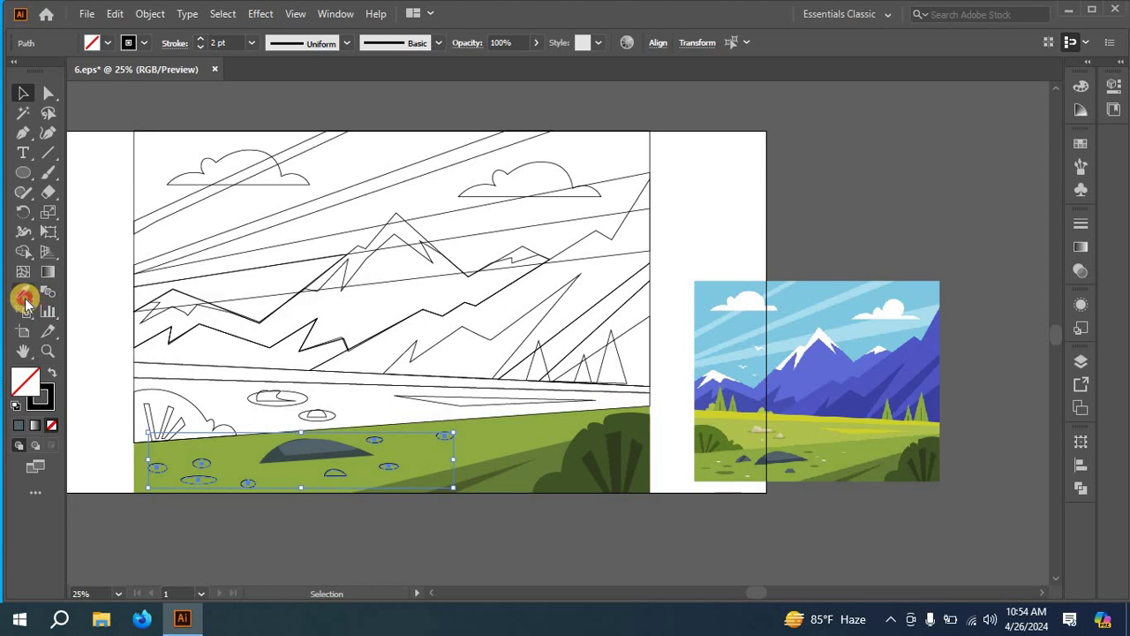
click(26, 299)
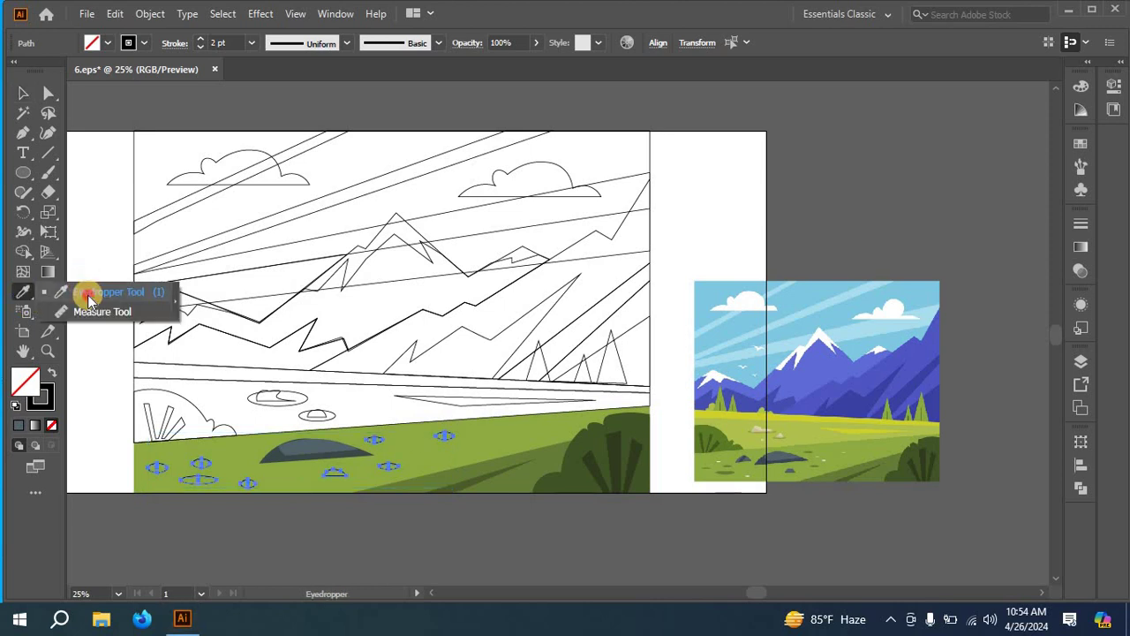
click(823, 460)
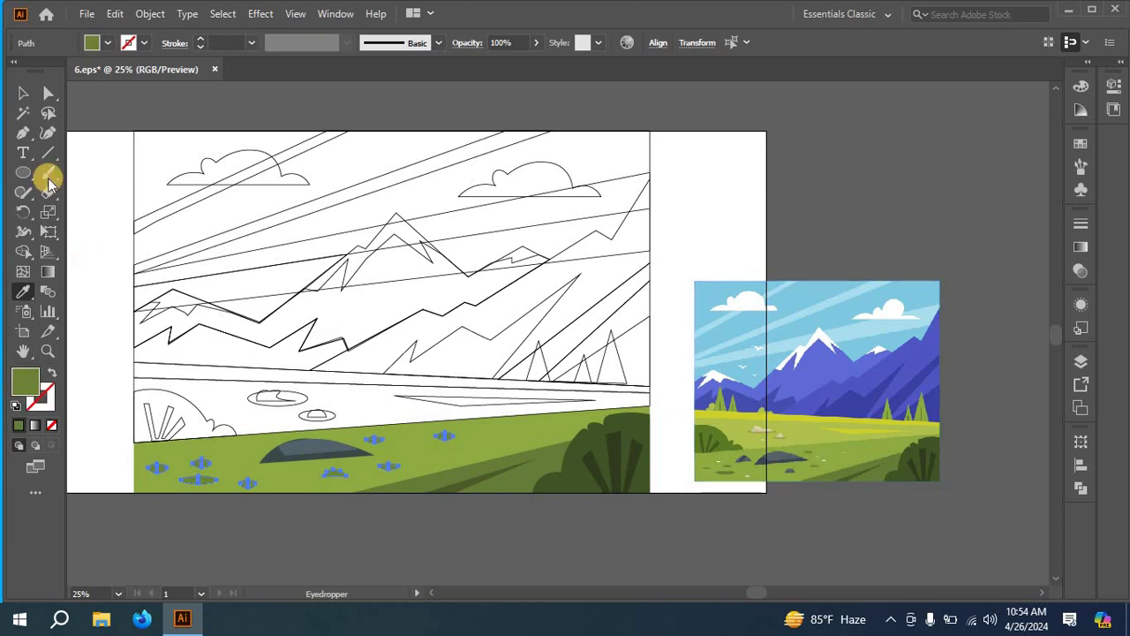
- Fill the outer shape of the bush at the meadow's left edge with the medium green sampled from the reference bush
click(24, 100)
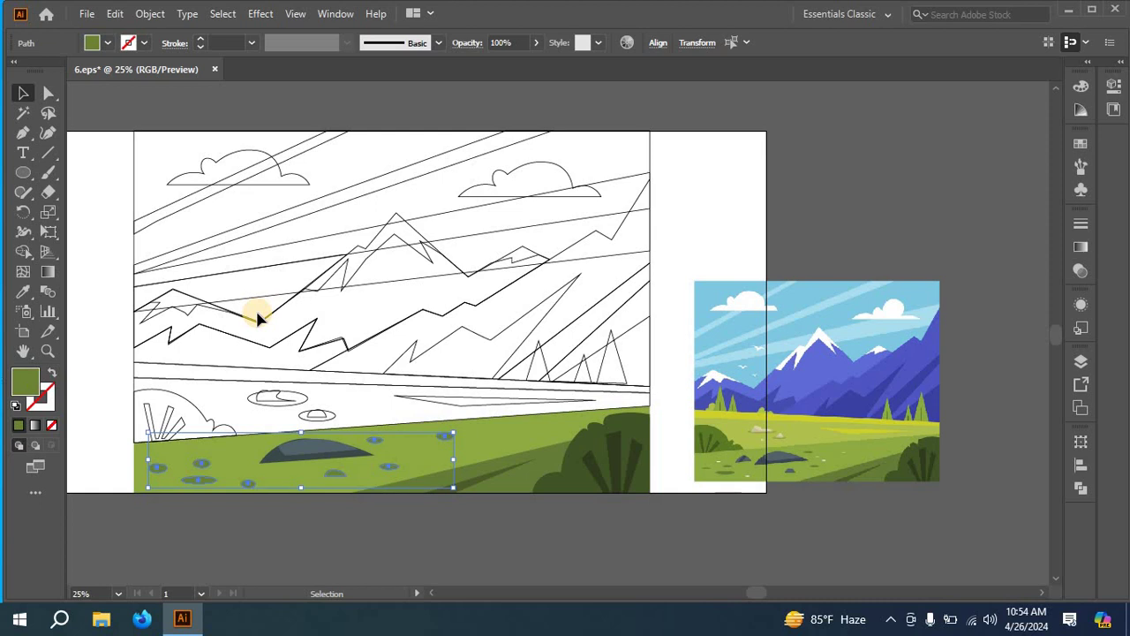
click(192, 399)
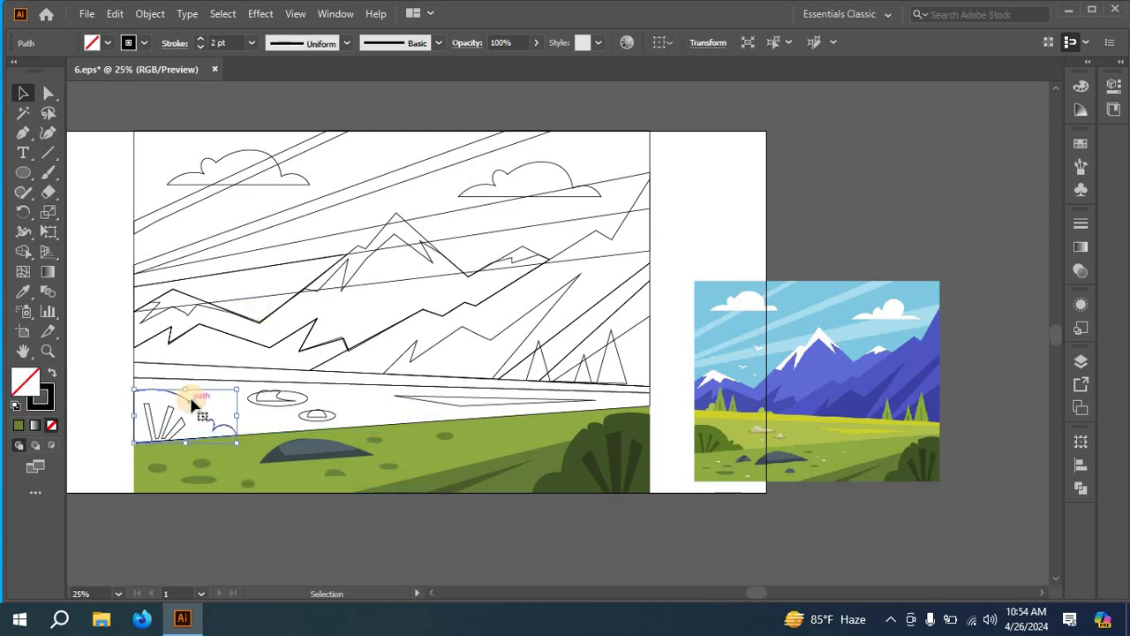
click(23, 291)
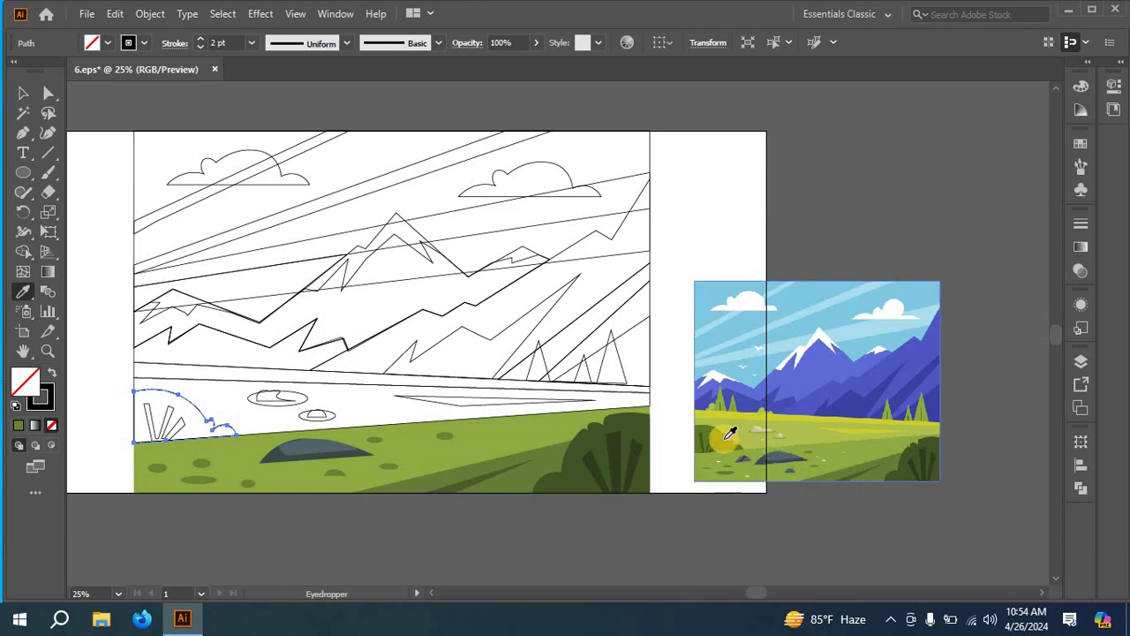
click(724, 437)
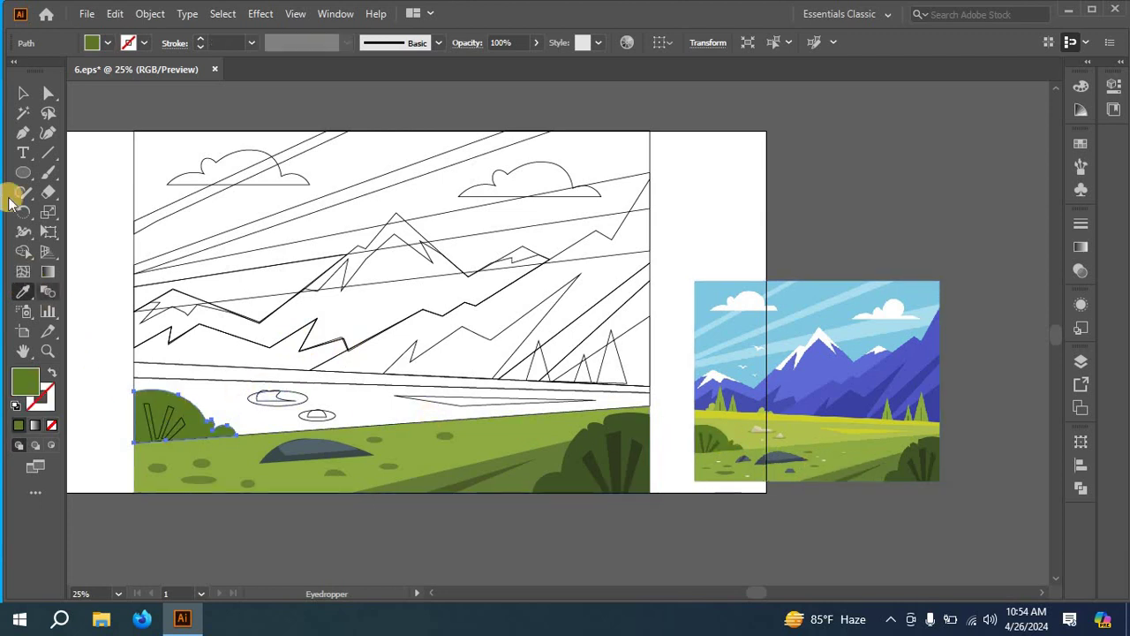
- Fill the branch shape inside the left bush with the dark green sampled from the reference bush
click(24, 91)
click(165, 413)
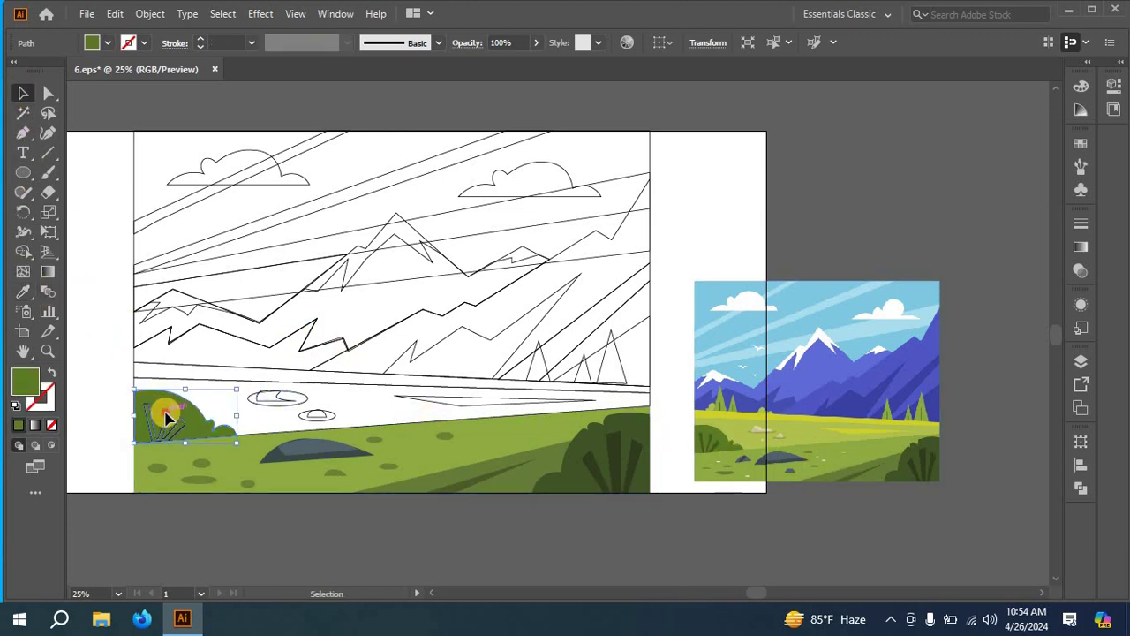
click(23, 292)
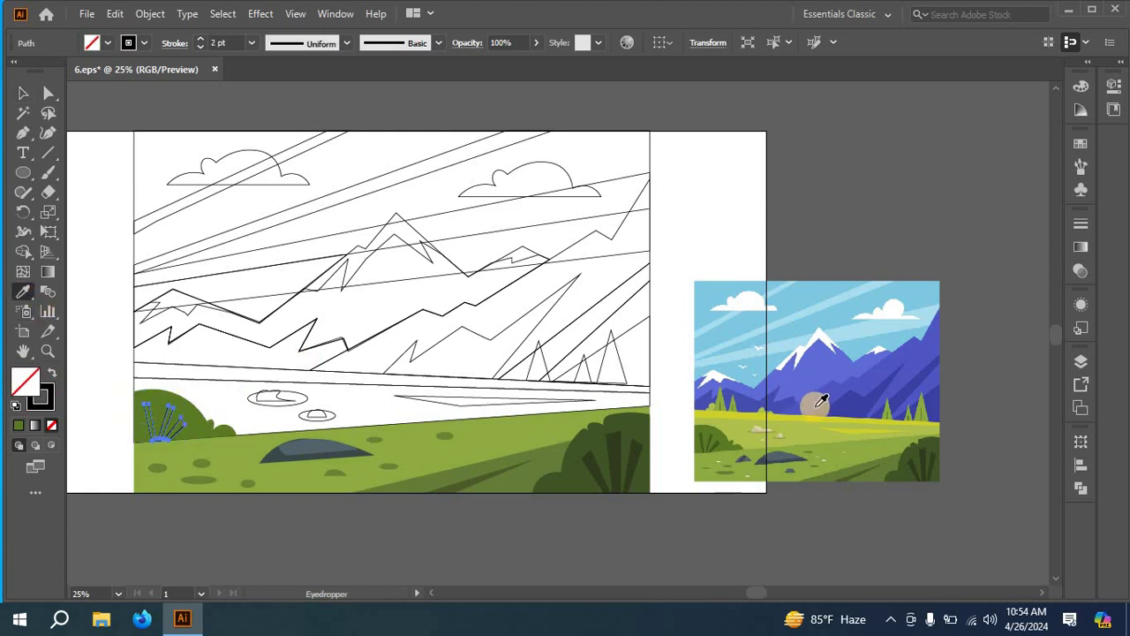
click(730, 449)
click(714, 448)
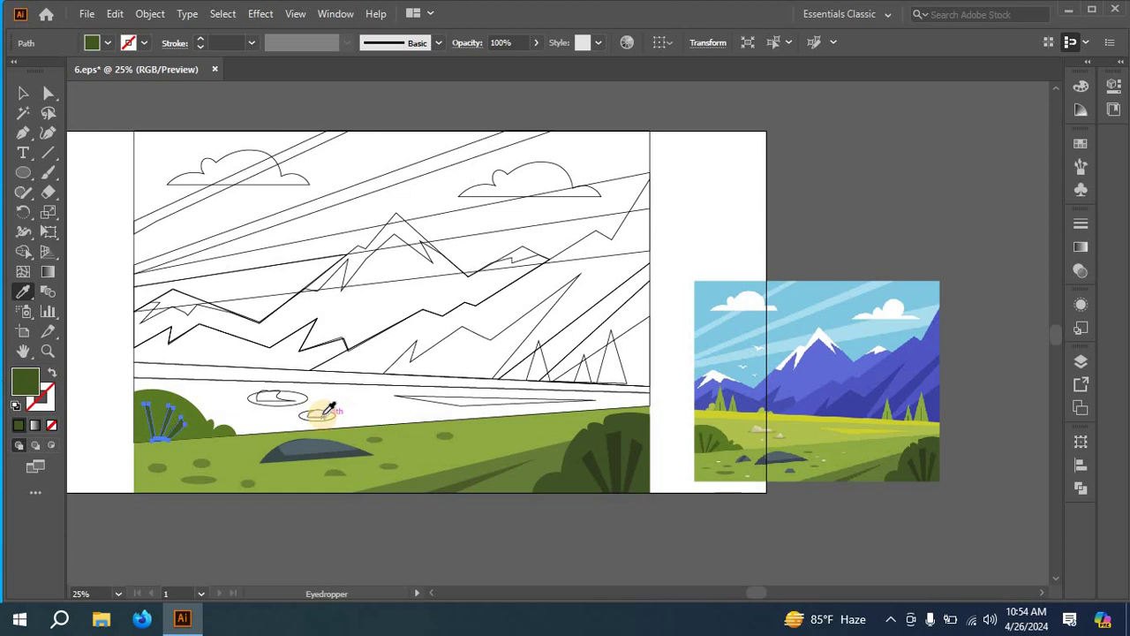
- Fill the two small stones in the middle meadow with the beige sampled from the reference stones
click(22, 89)
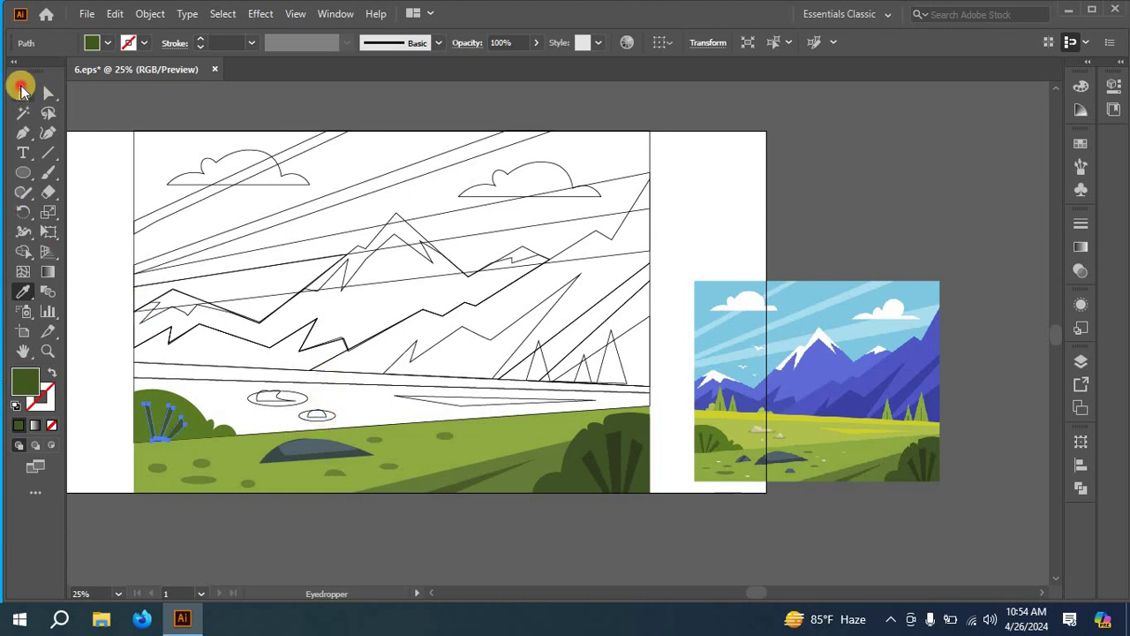
click(302, 416)
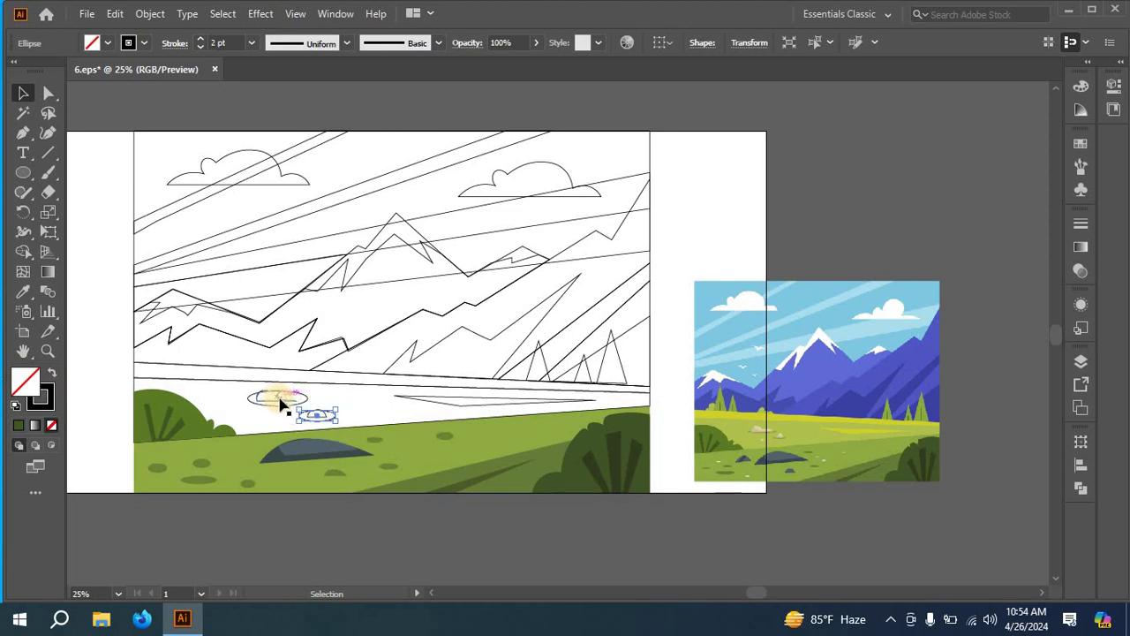
click(281, 402)
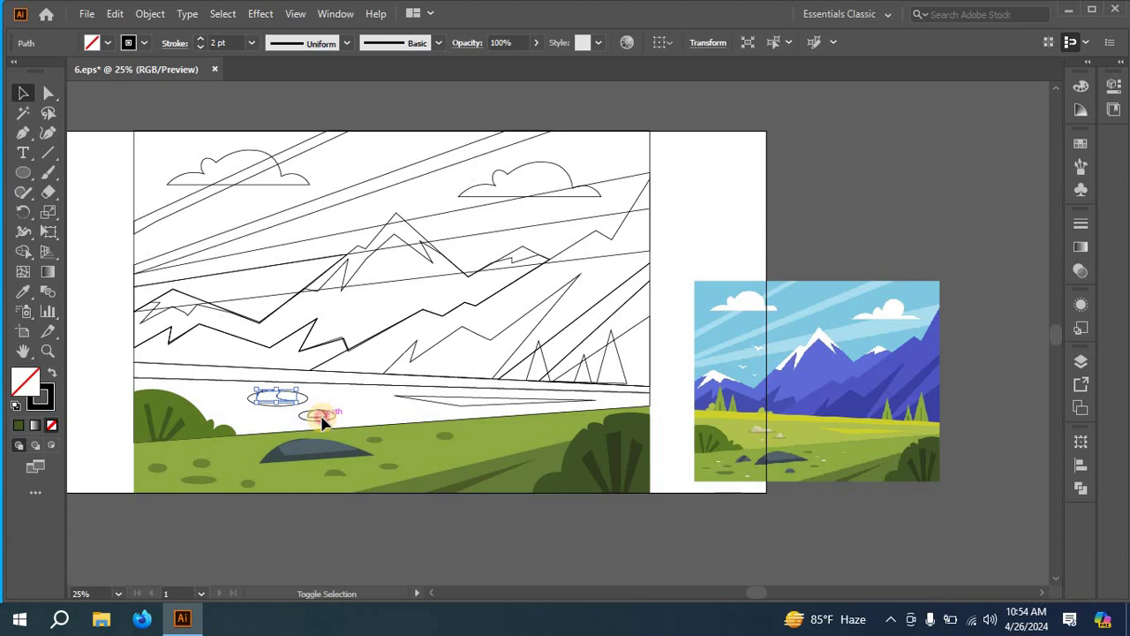
shift+click(321, 420)
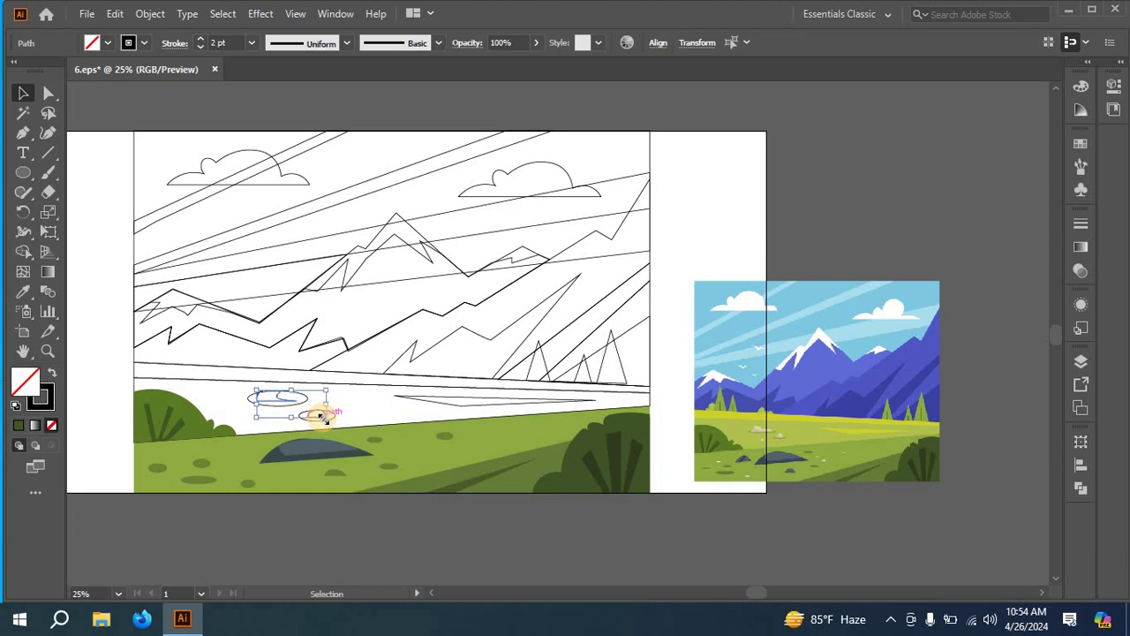
click(22, 292)
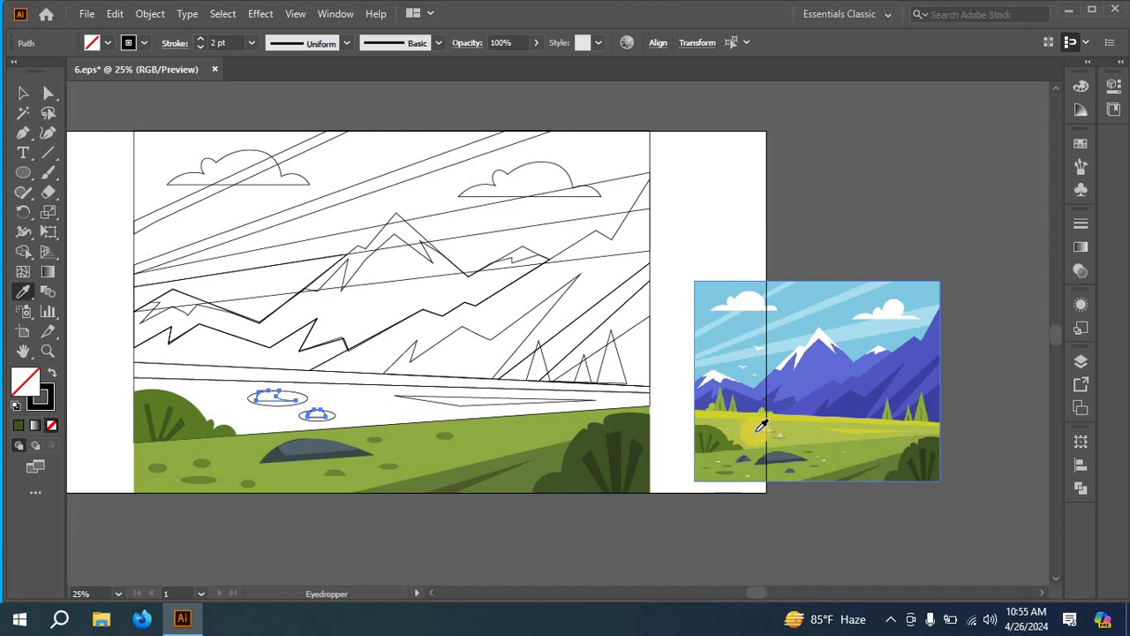
click(762, 424)
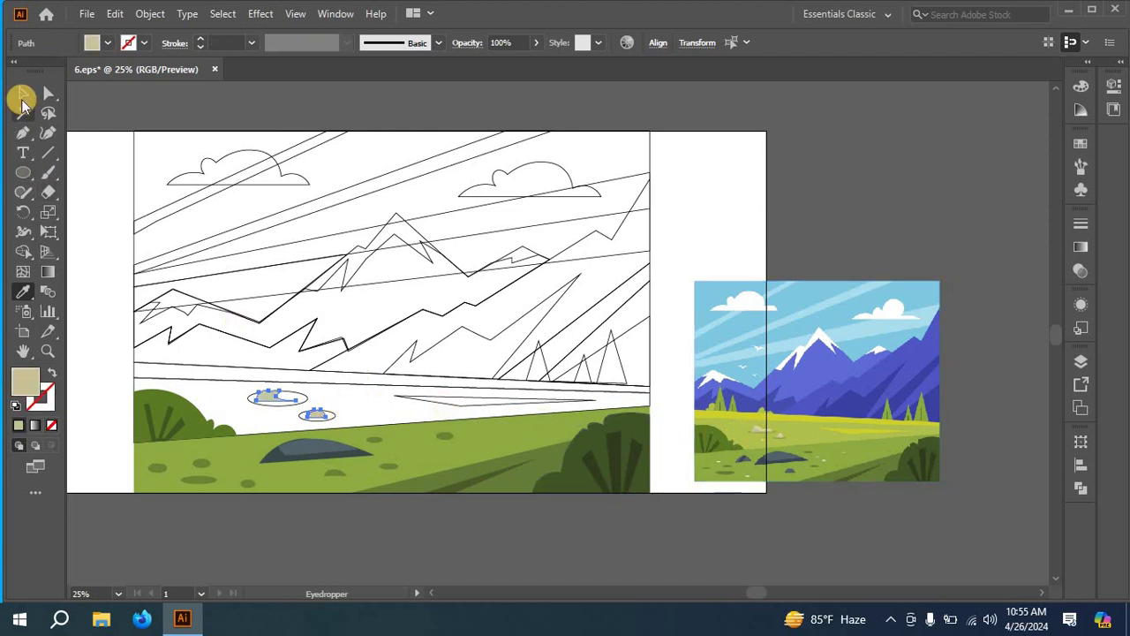
- Fill the two ellipses around the small beige stones with the medium green sampled from the reference's left bush
click(23, 99)
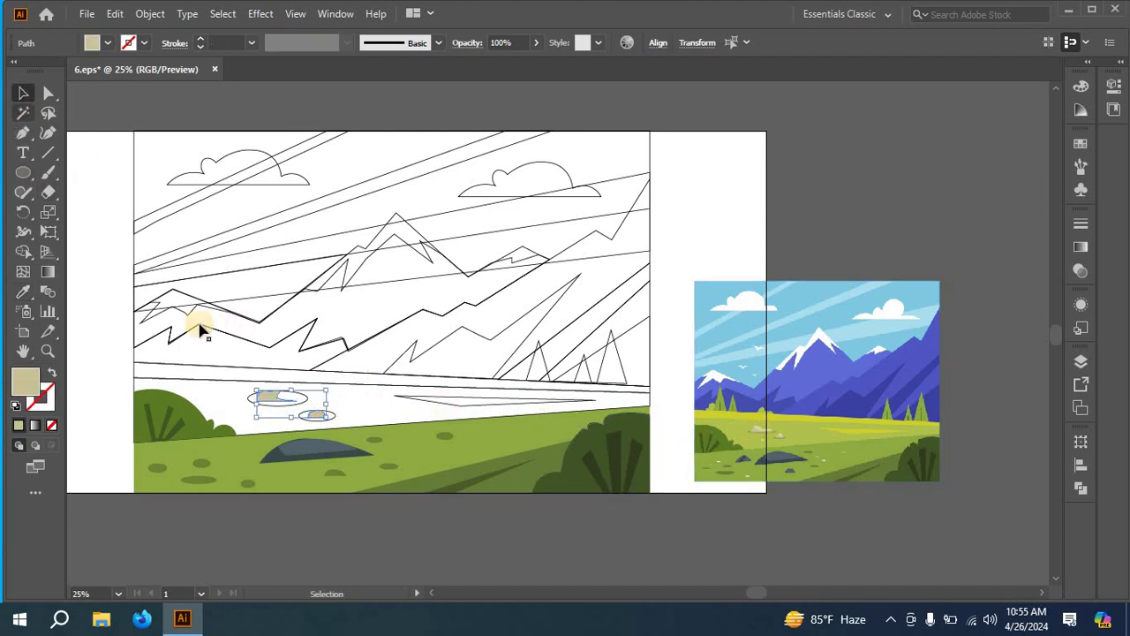
click(332, 425)
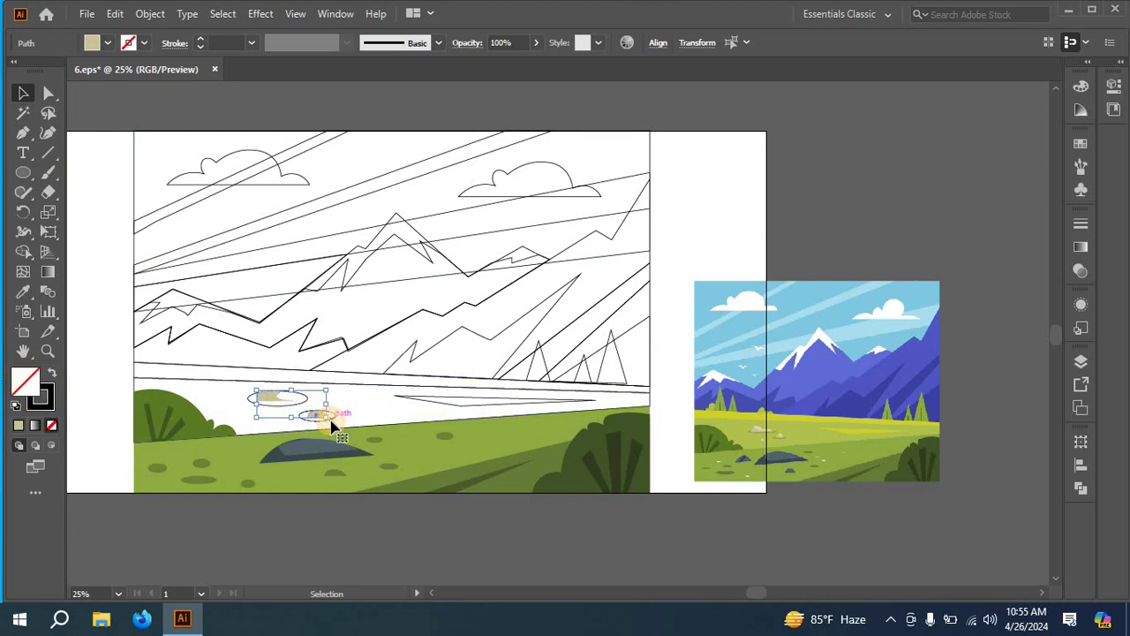
shift+click(271, 400)
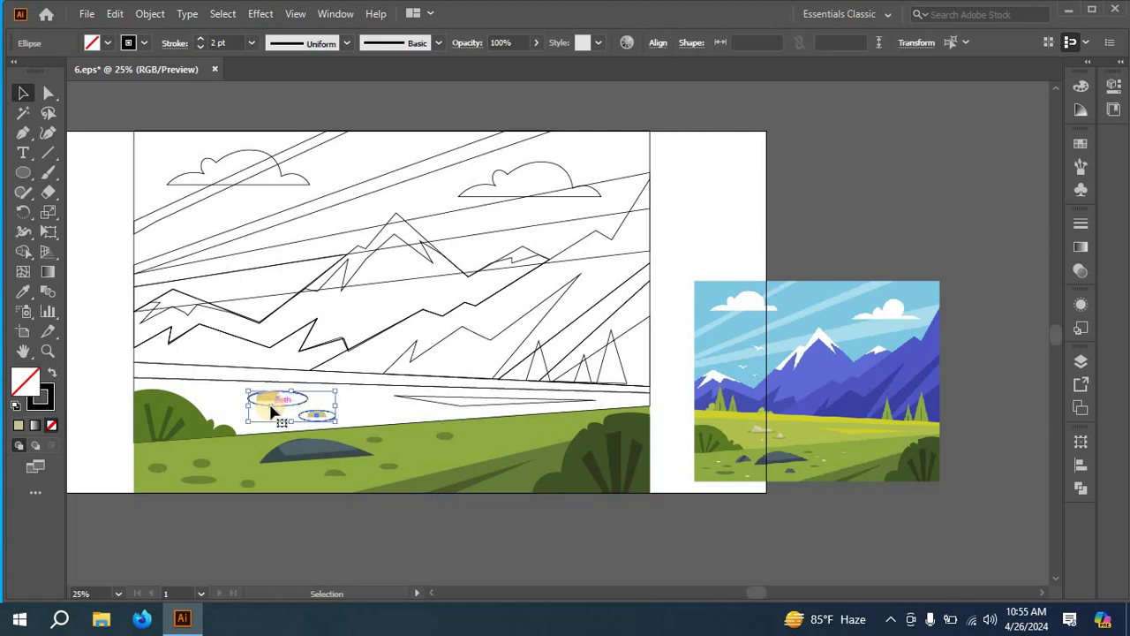
click(23, 291)
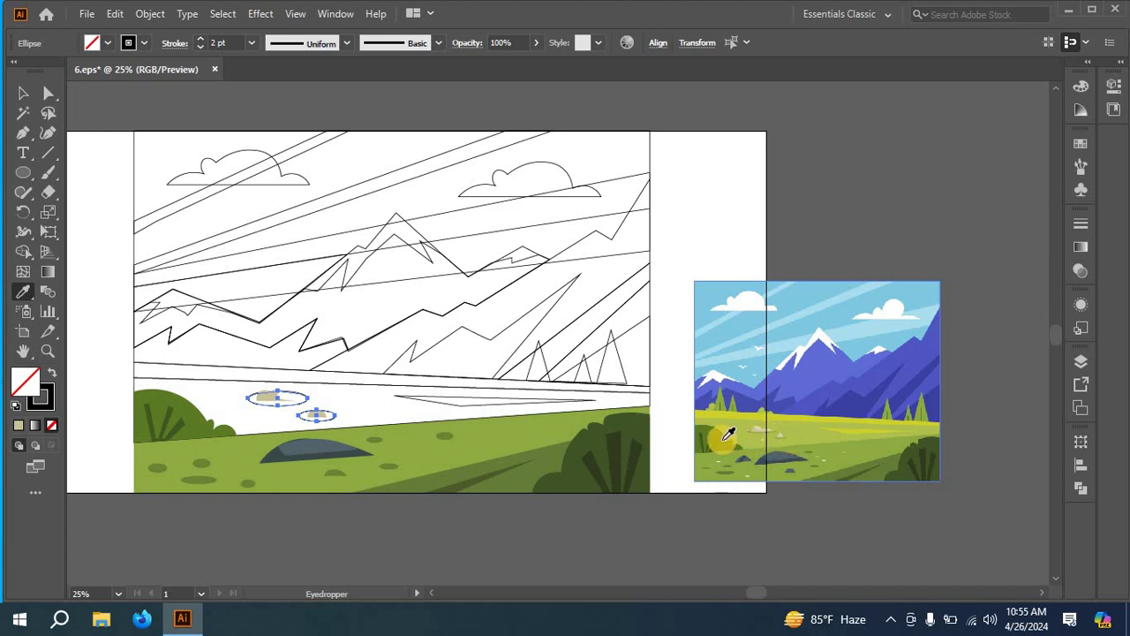
click(722, 440)
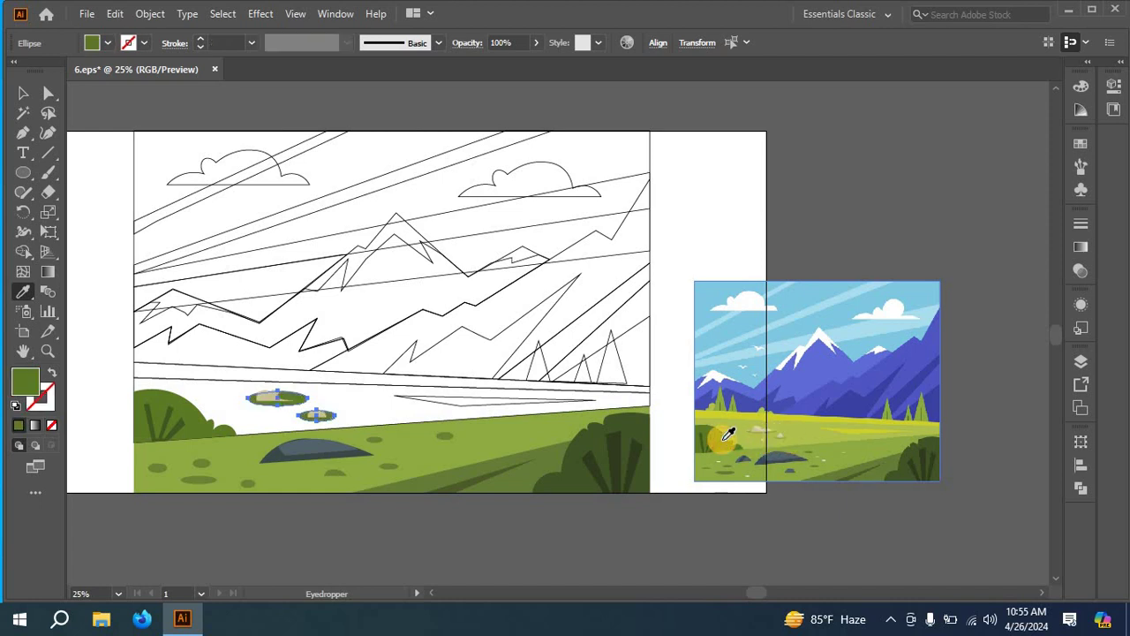
- Fill the thin sliver shape in the middle meadow with the yellow-green sampled from the reference meadow
click(23, 93)
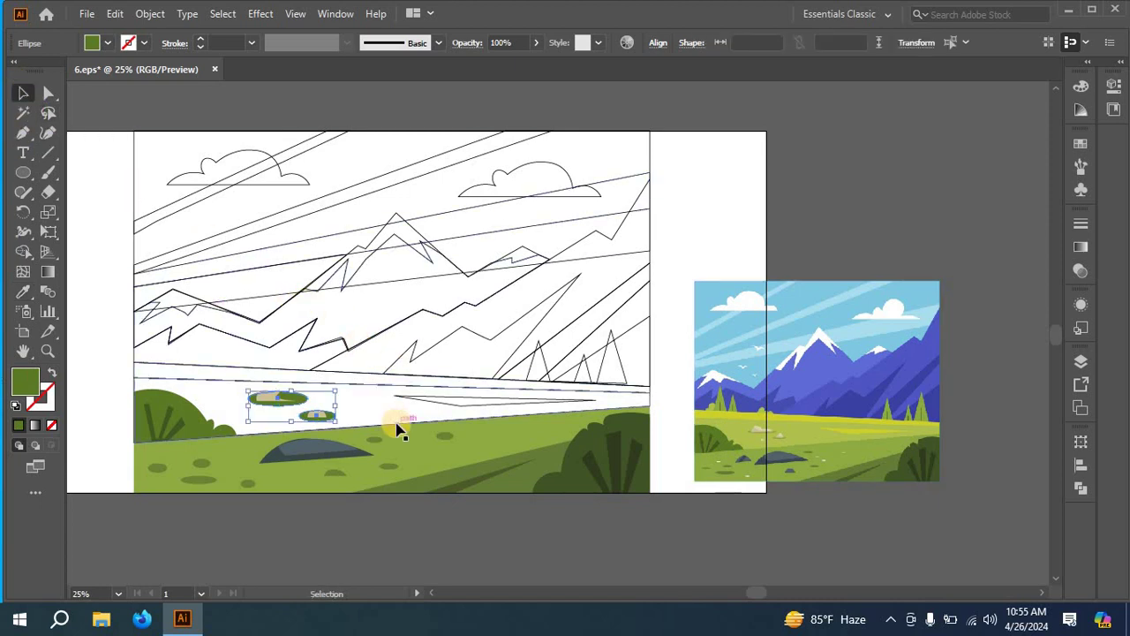
click(385, 389)
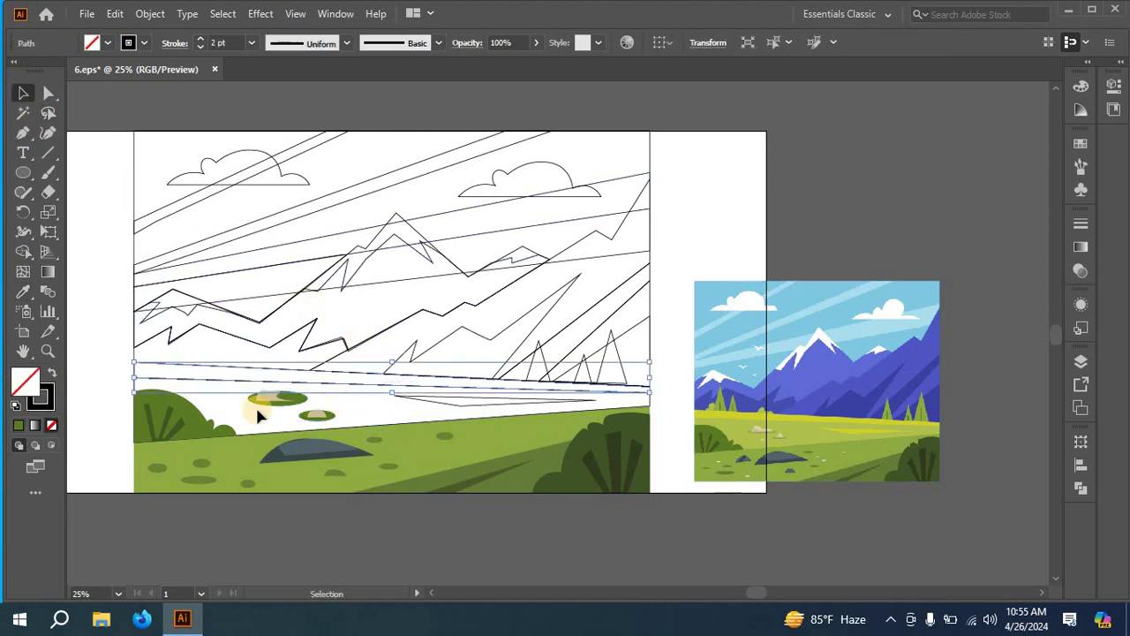
click(426, 407)
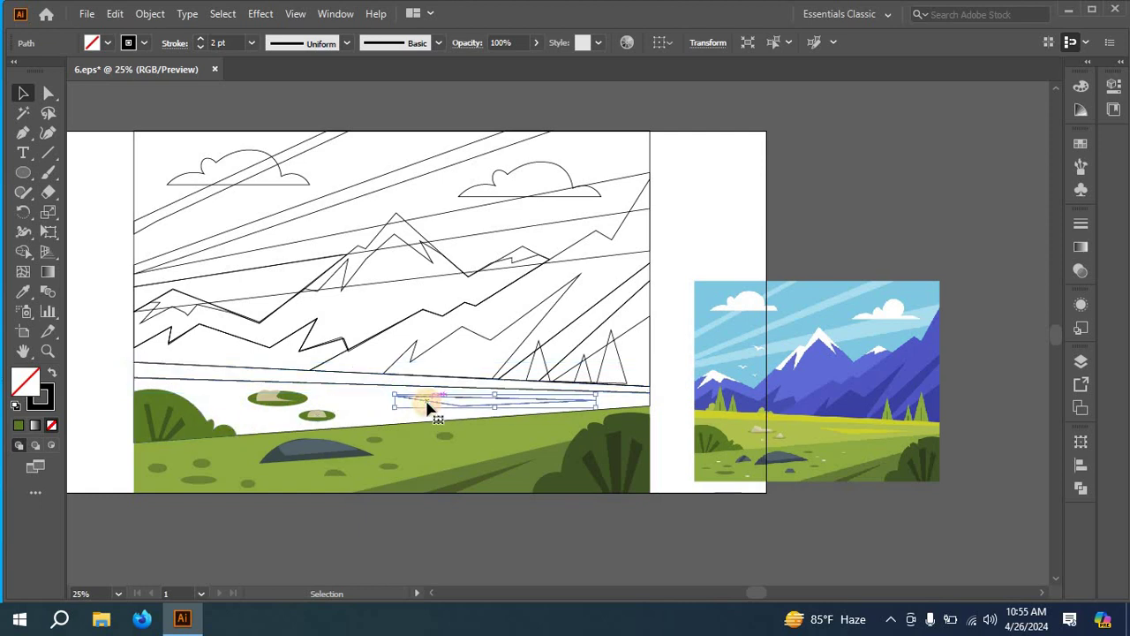
click(23, 292)
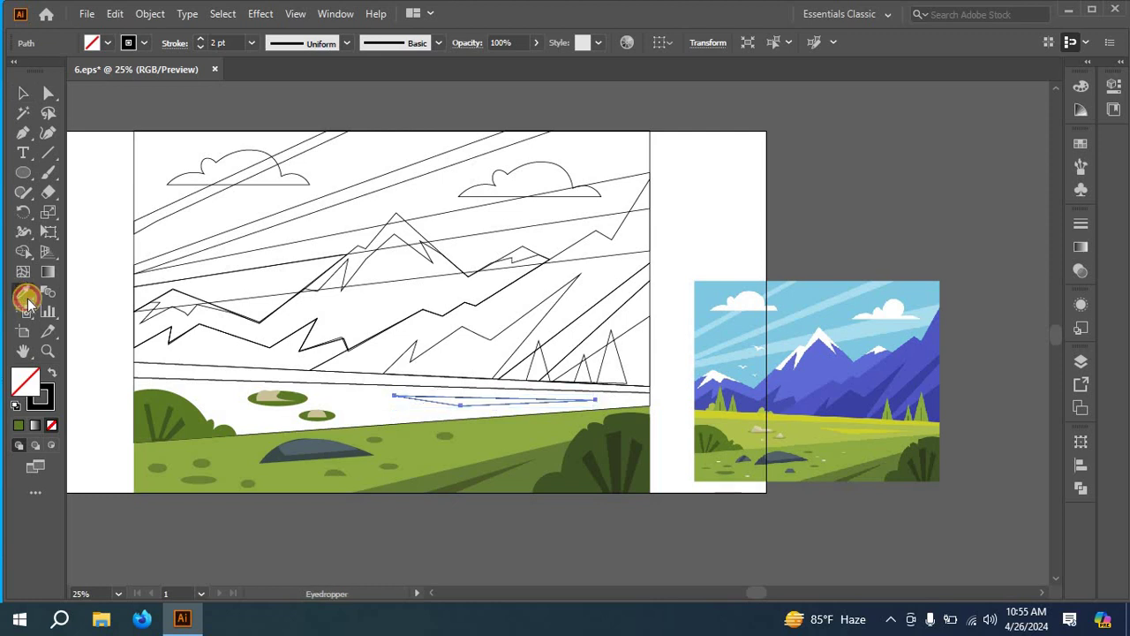
click(859, 431)
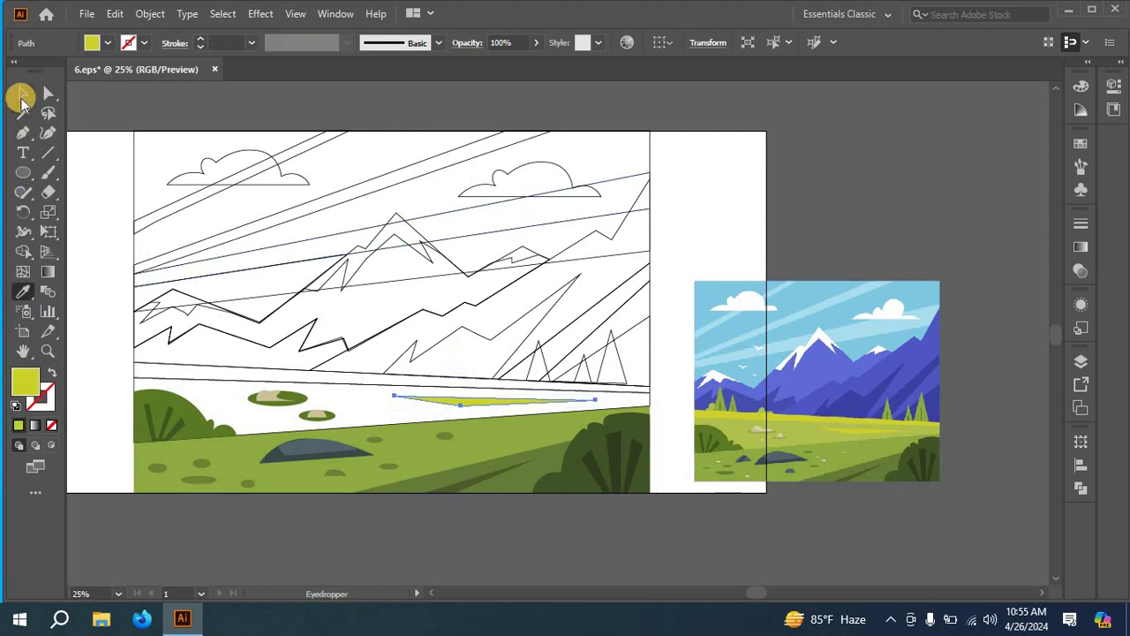
- Fill the long narrow strip along the meadow's far edge with the yellow-green sampled from the reference's meadow strip
click(23, 95)
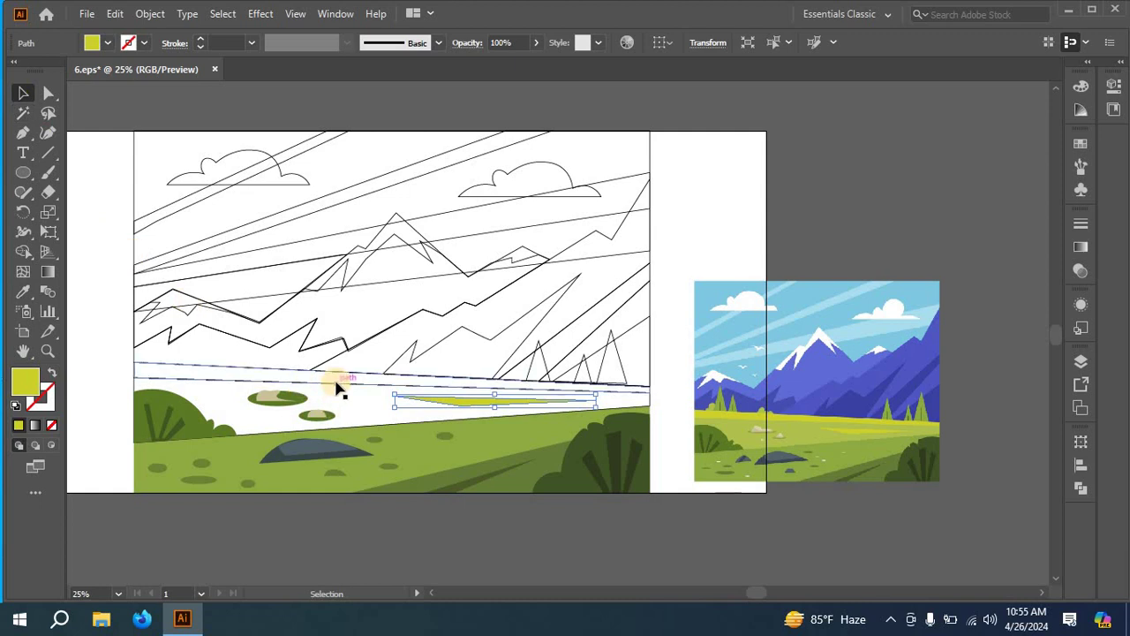
click(336, 386)
click(23, 292)
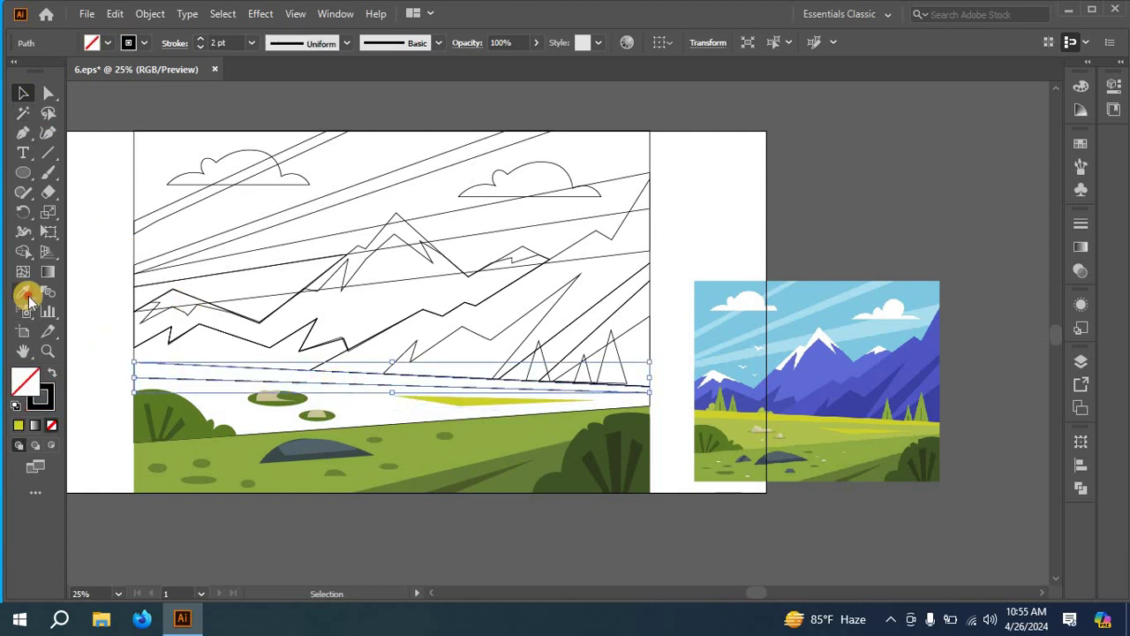
click(767, 433)
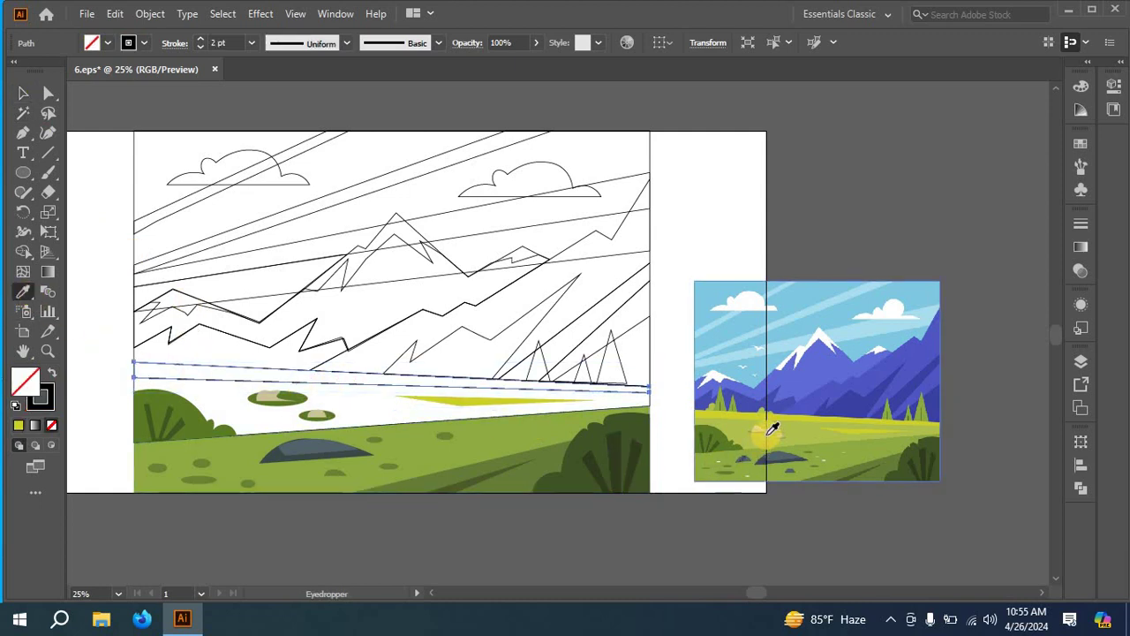
click(788, 411)
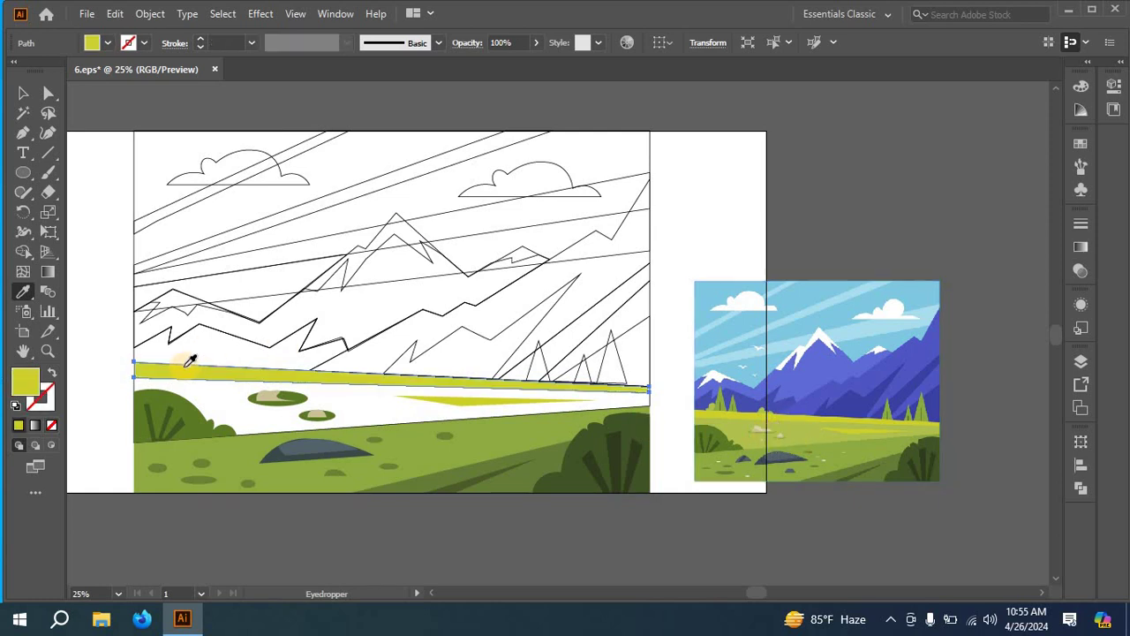
- Fill the three pine trees at the foot of the right mountain with the light green sampled from the reference trees
click(20, 92)
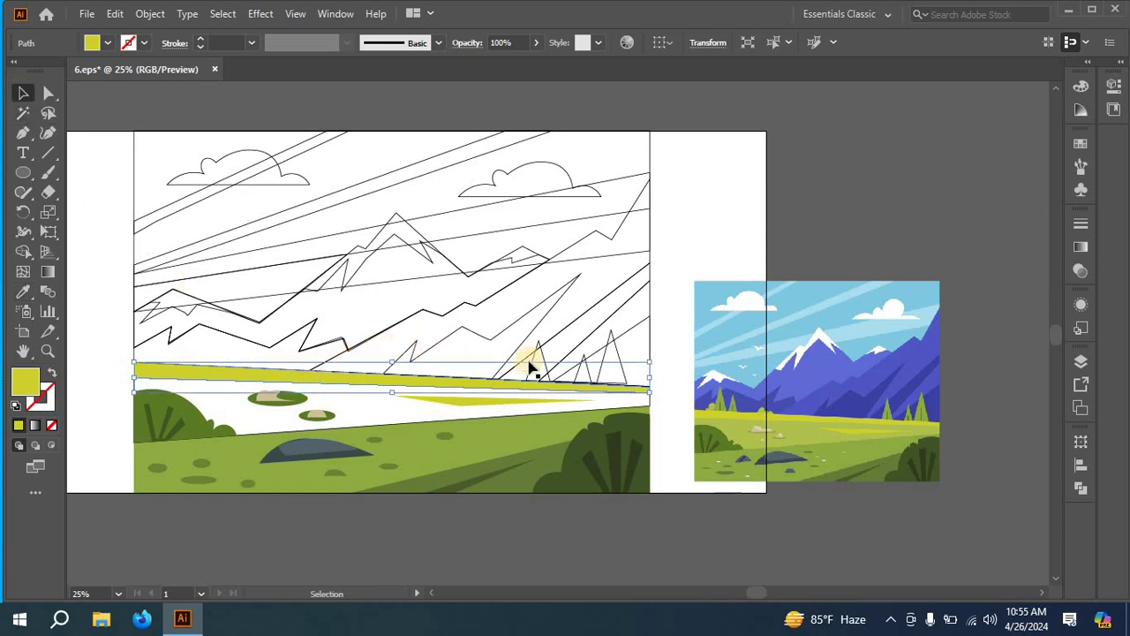
click(600, 378)
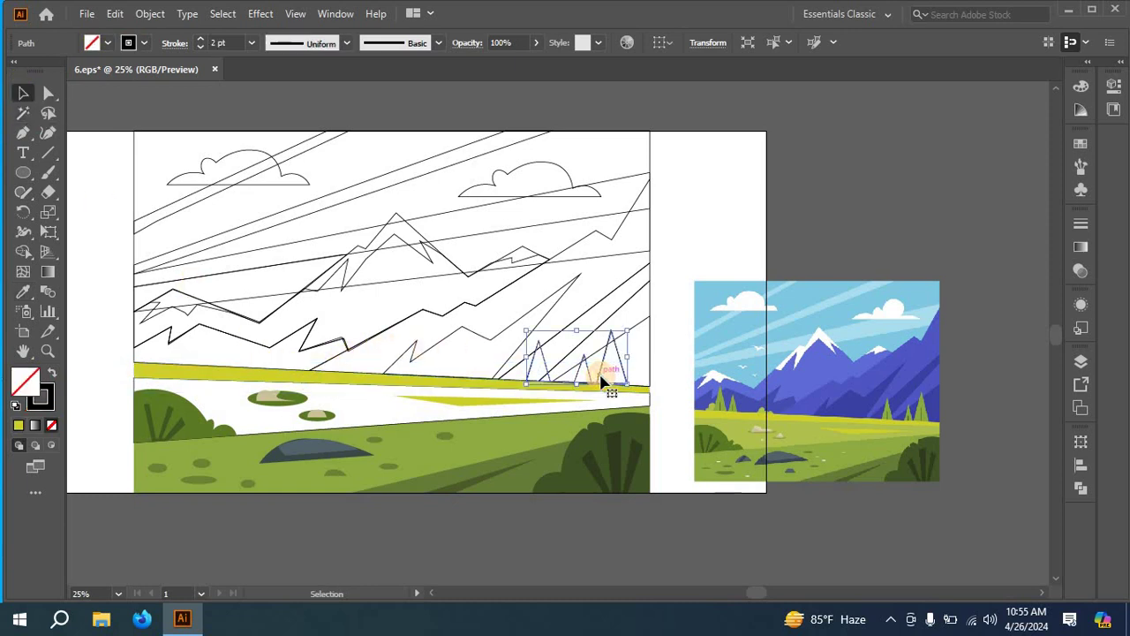
click(23, 292)
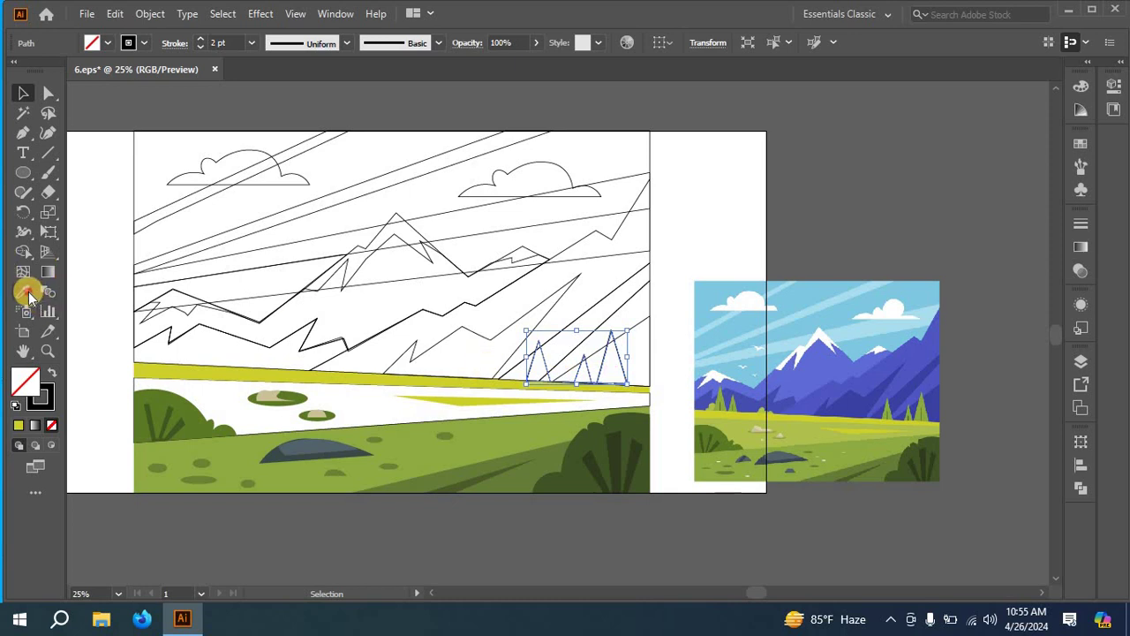
click(922, 415)
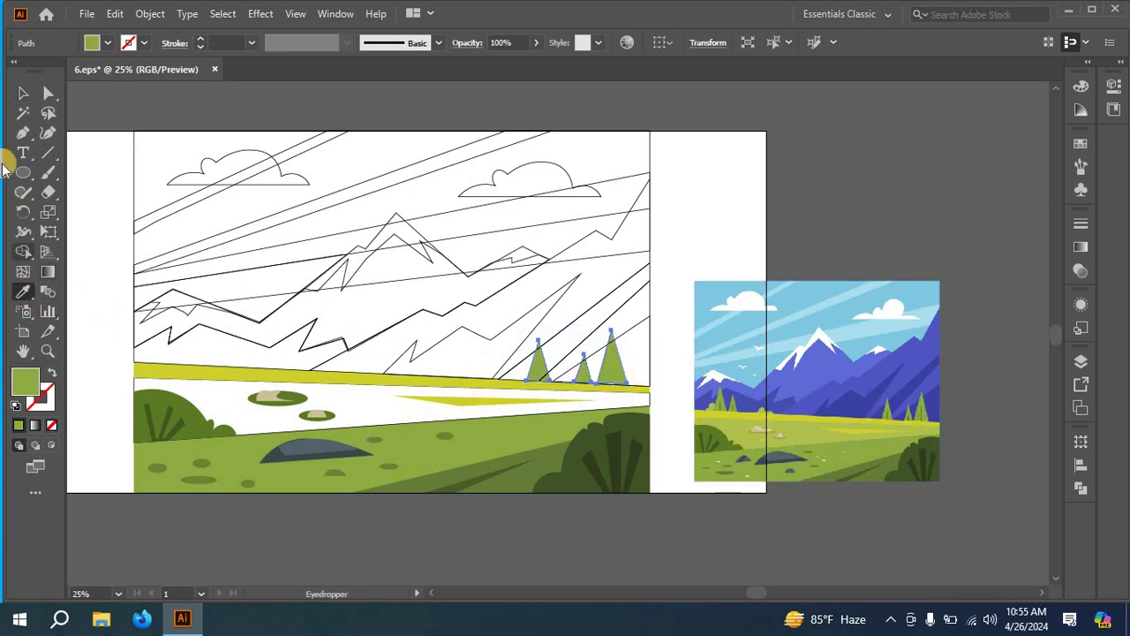
- Fill the jagged shadow and the diagonal shadow band on the right mountain with the dark blue sampled from the reference
click(23, 92)
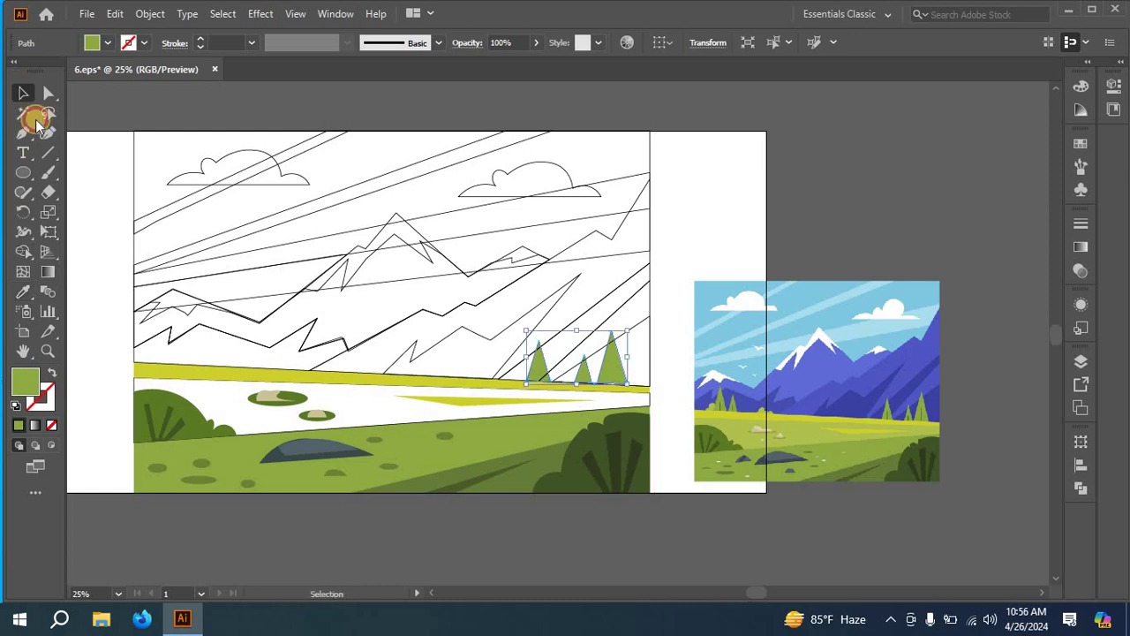
click(205, 329)
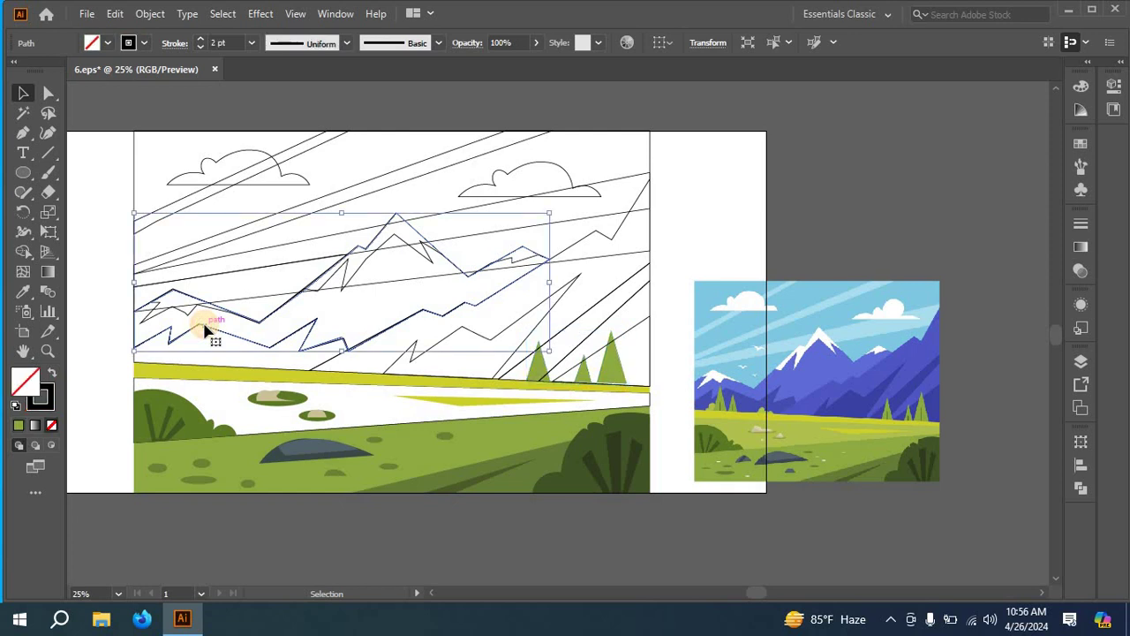
click(412, 368)
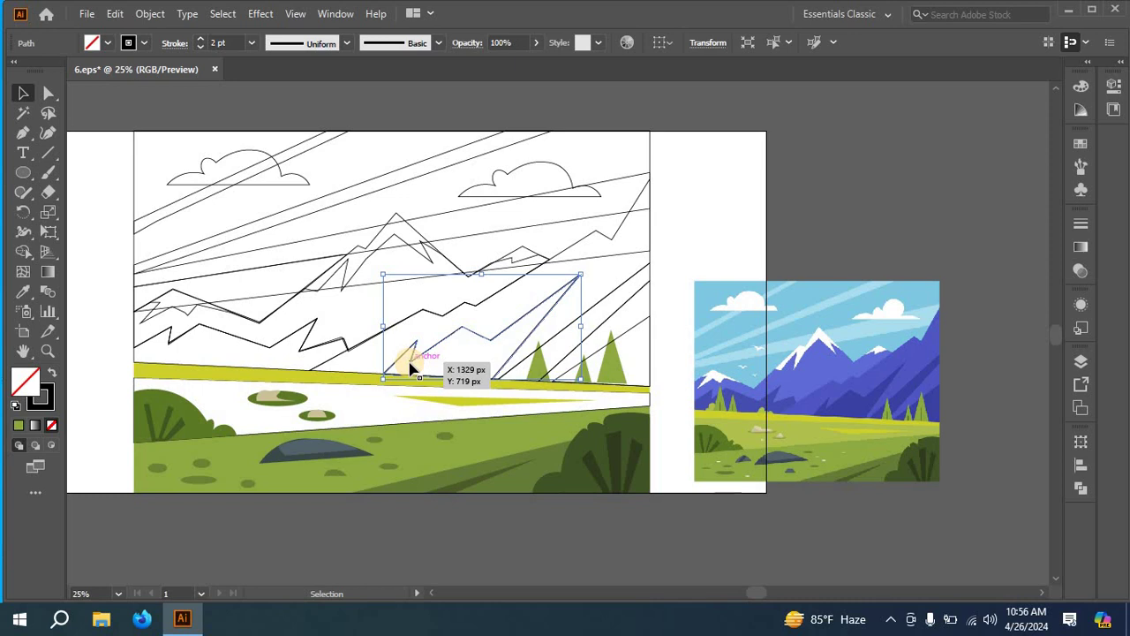
shift+click(602, 330)
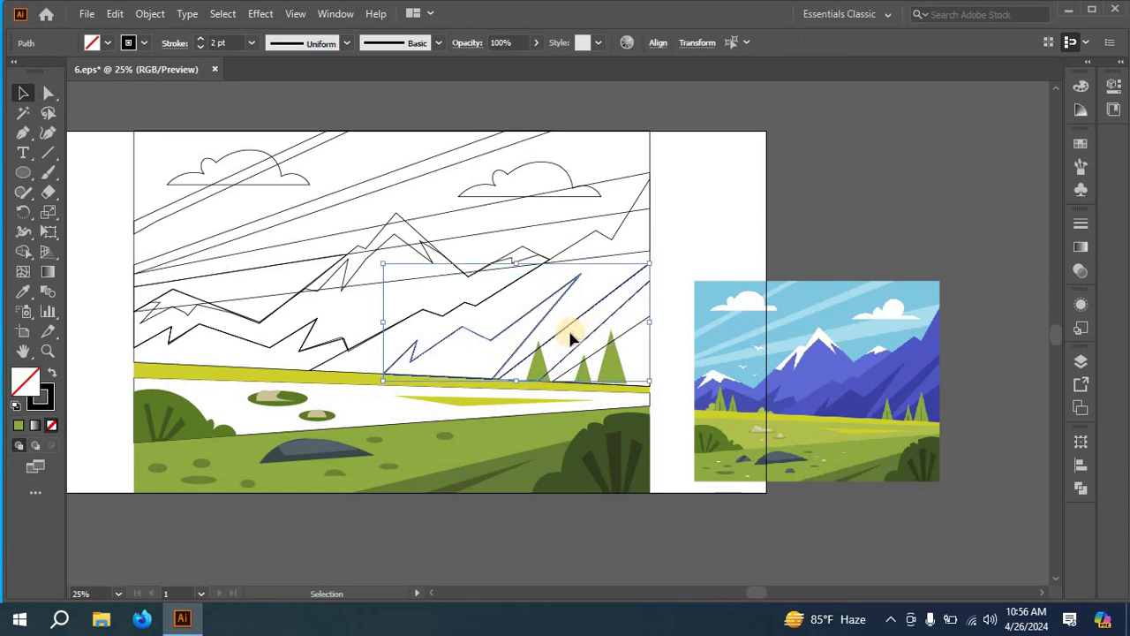
click(23, 291)
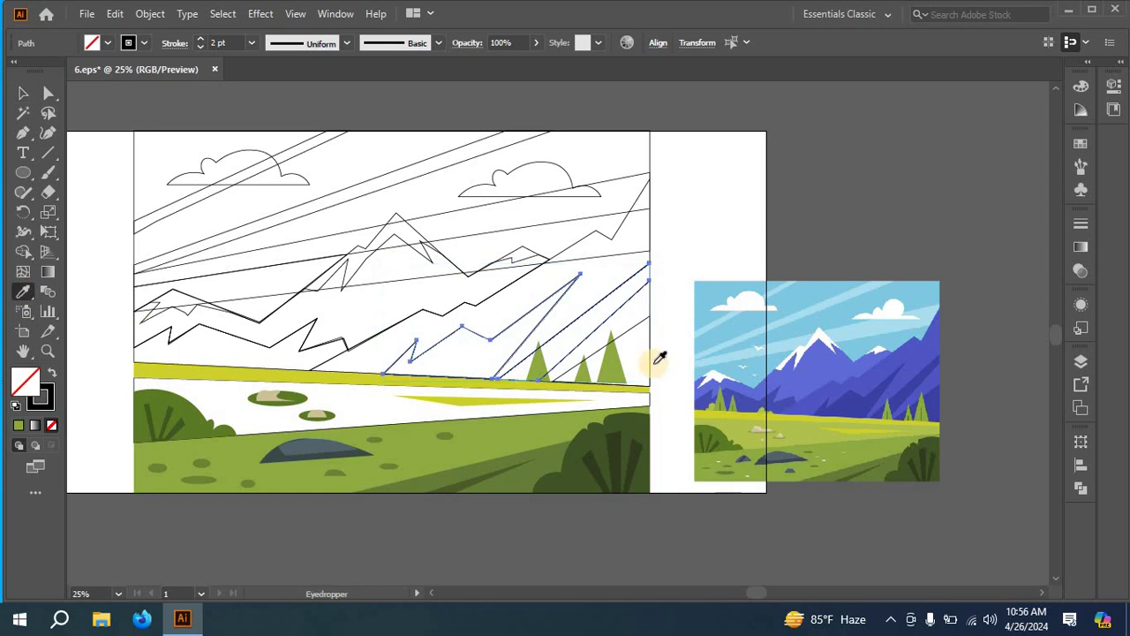
click(864, 402)
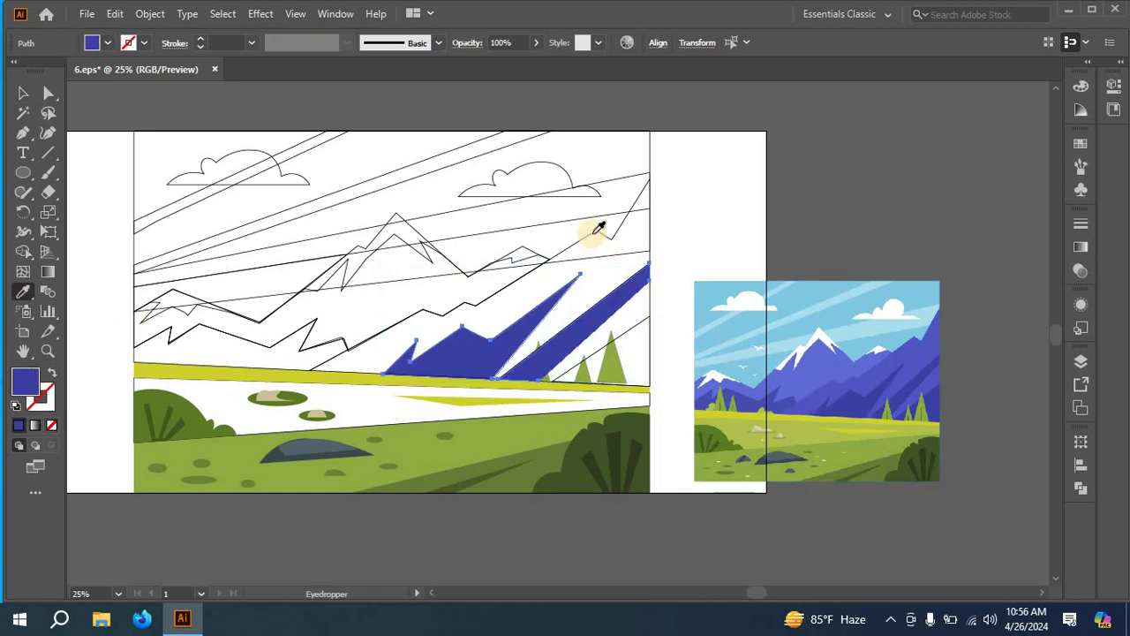
- Fill the right foreground mountain and the mountain range behind it with the violet-blue sampled from the reference mountains
click(23, 93)
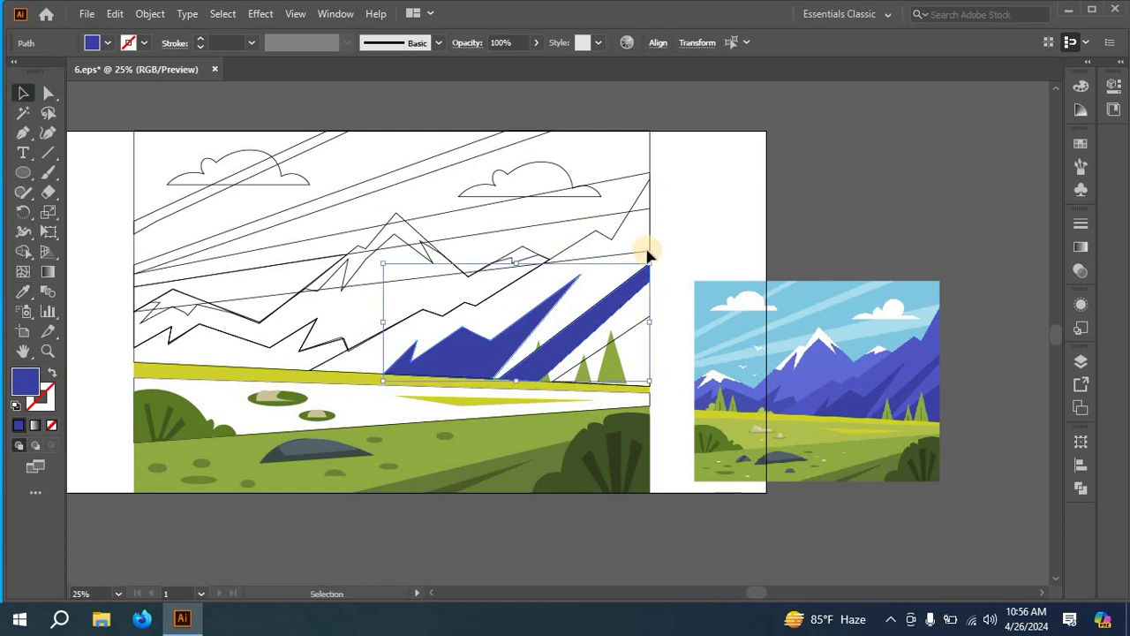
click(618, 237)
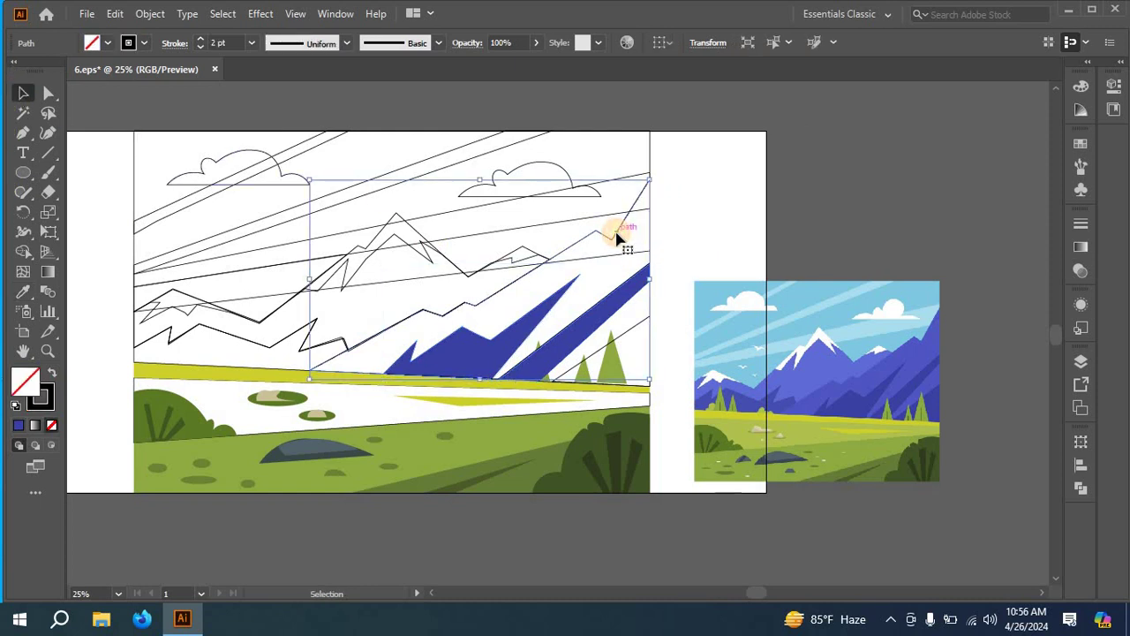
shift+click(429, 261)
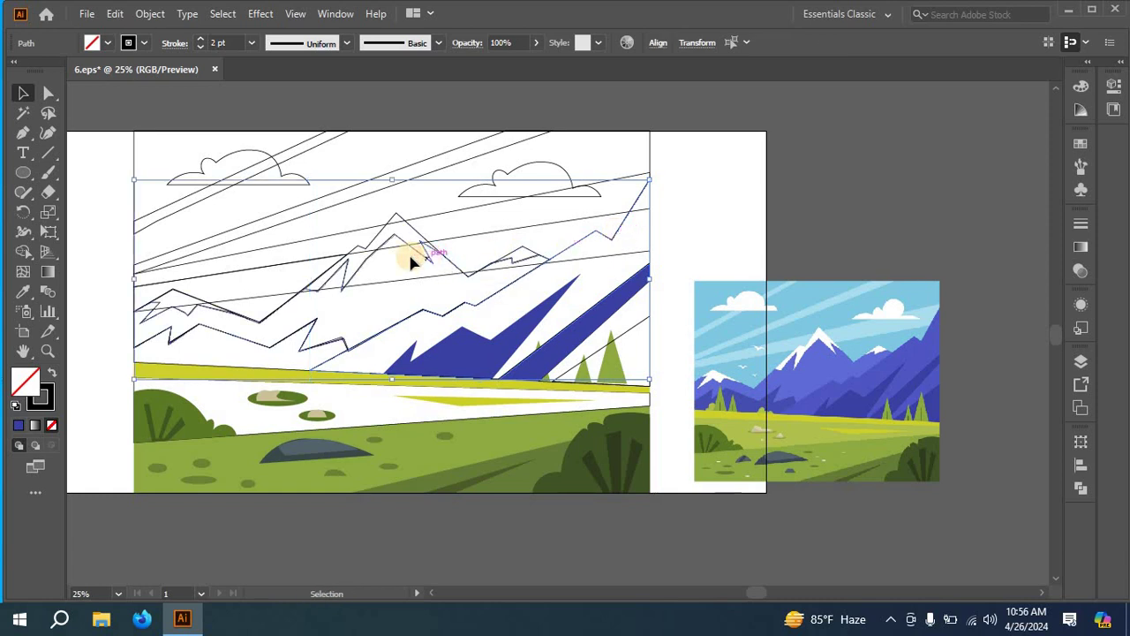
click(23, 291)
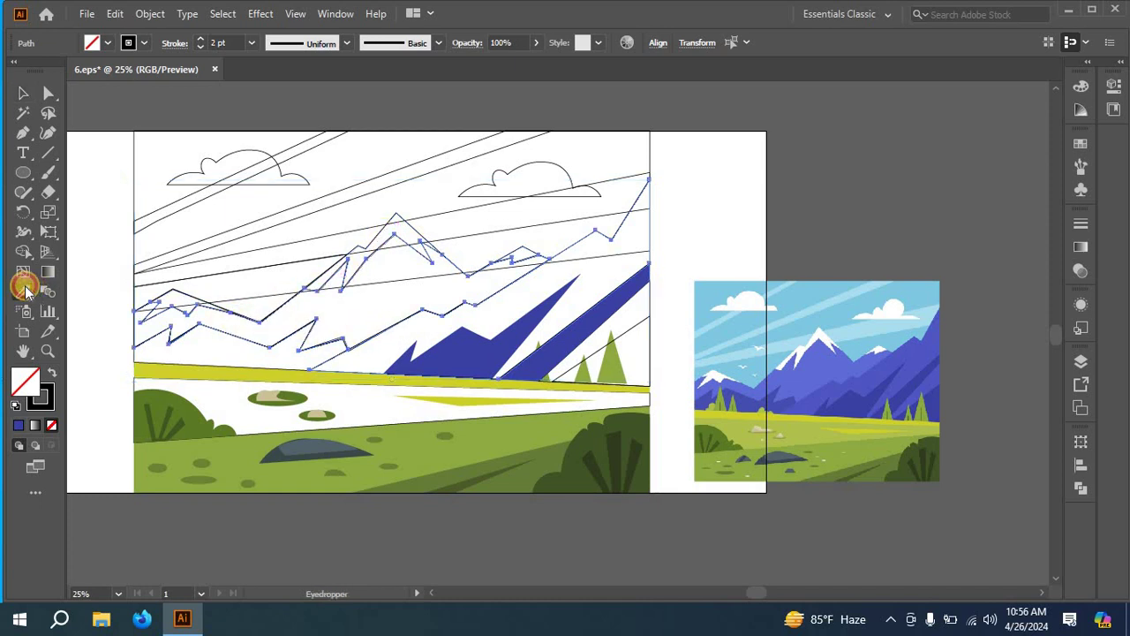
click(856, 362)
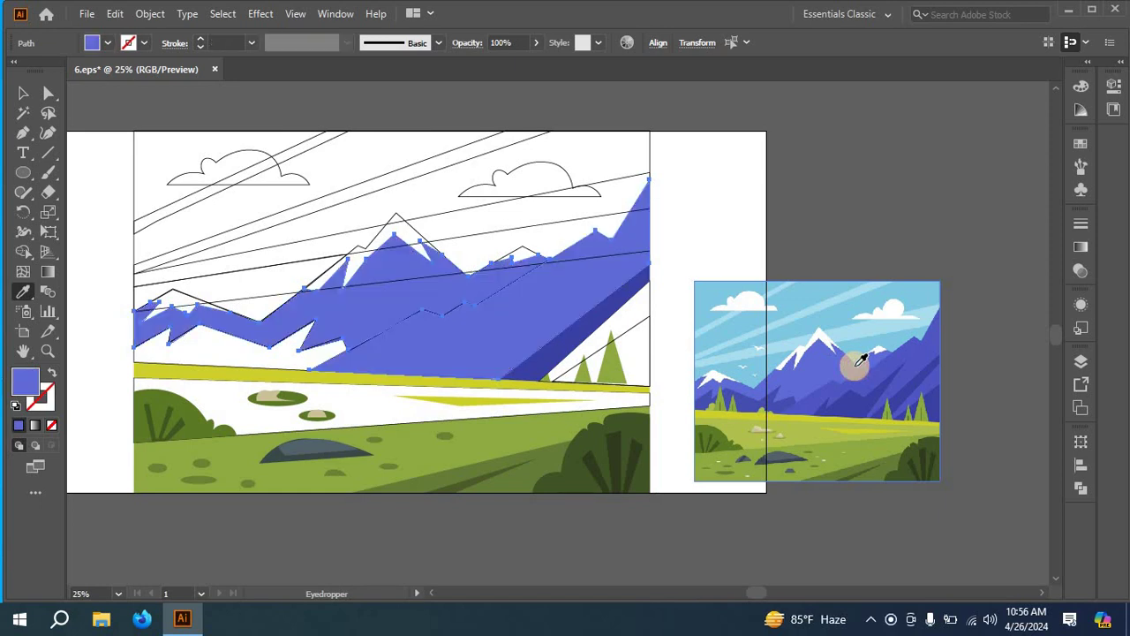
- Fill the outer snow-peak outline of the mountain range with the white sampled from the reference's snowcap
click(23, 94)
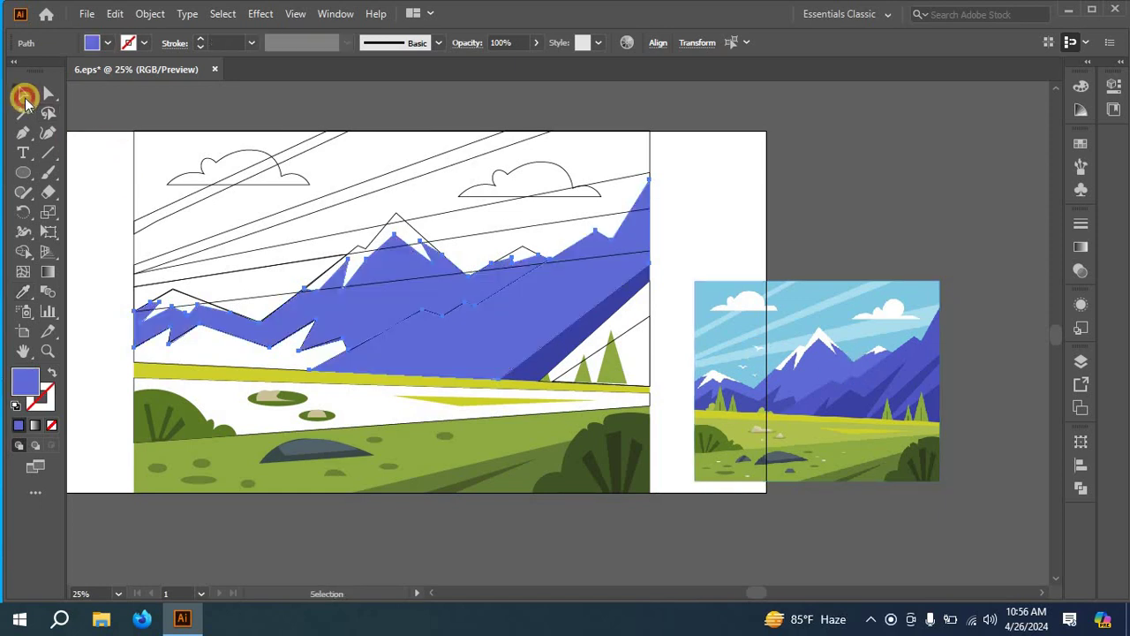
click(337, 221)
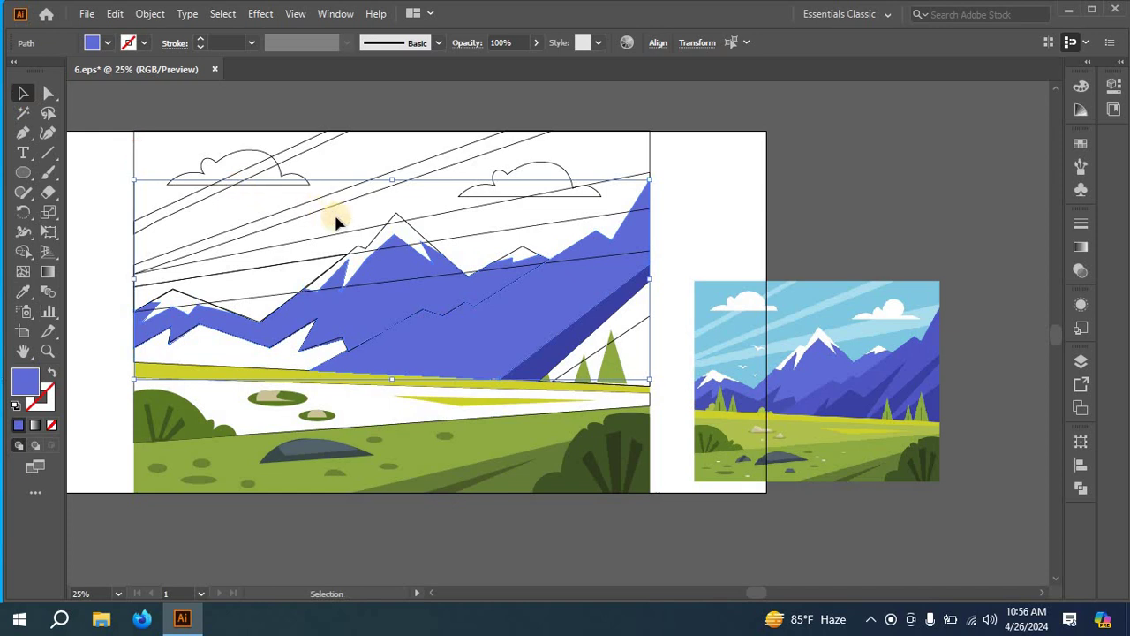
click(375, 243)
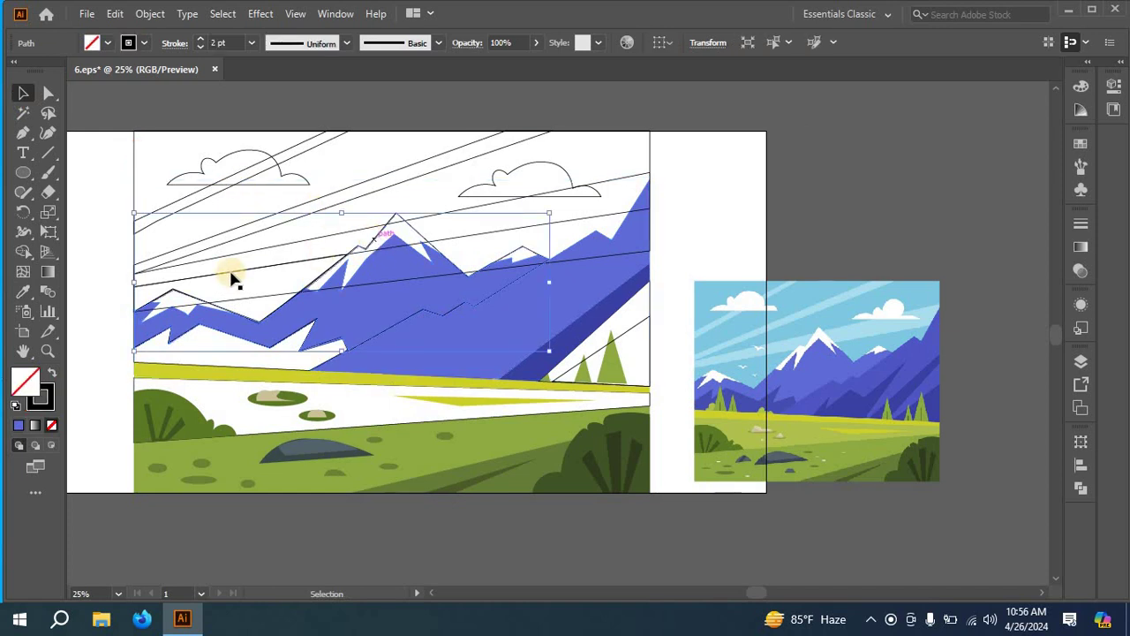
click(23, 291)
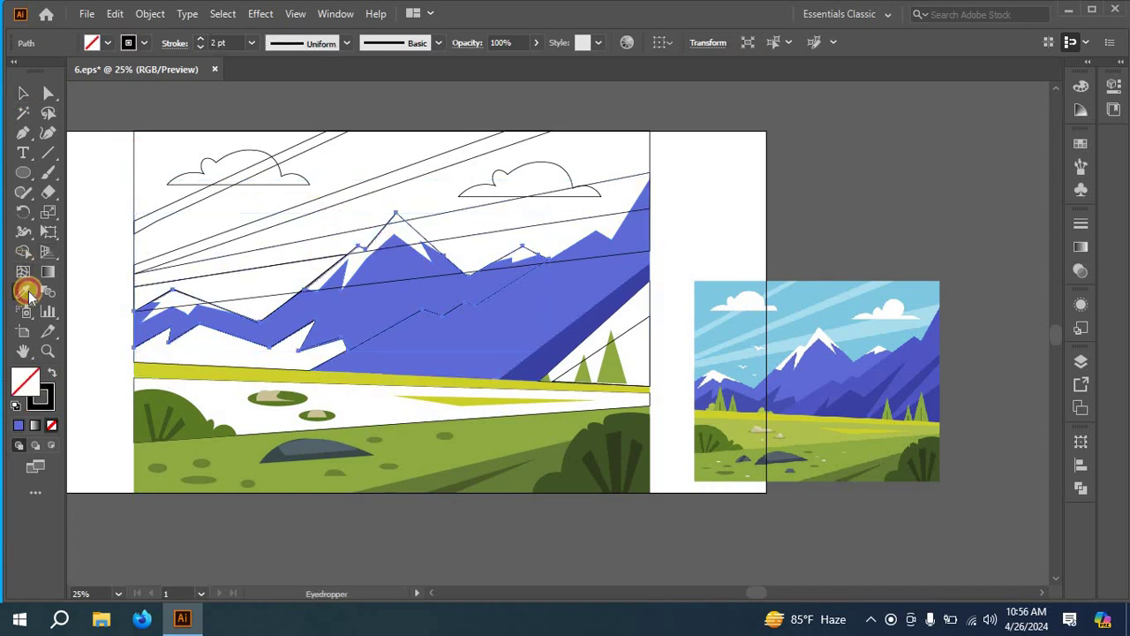
click(830, 334)
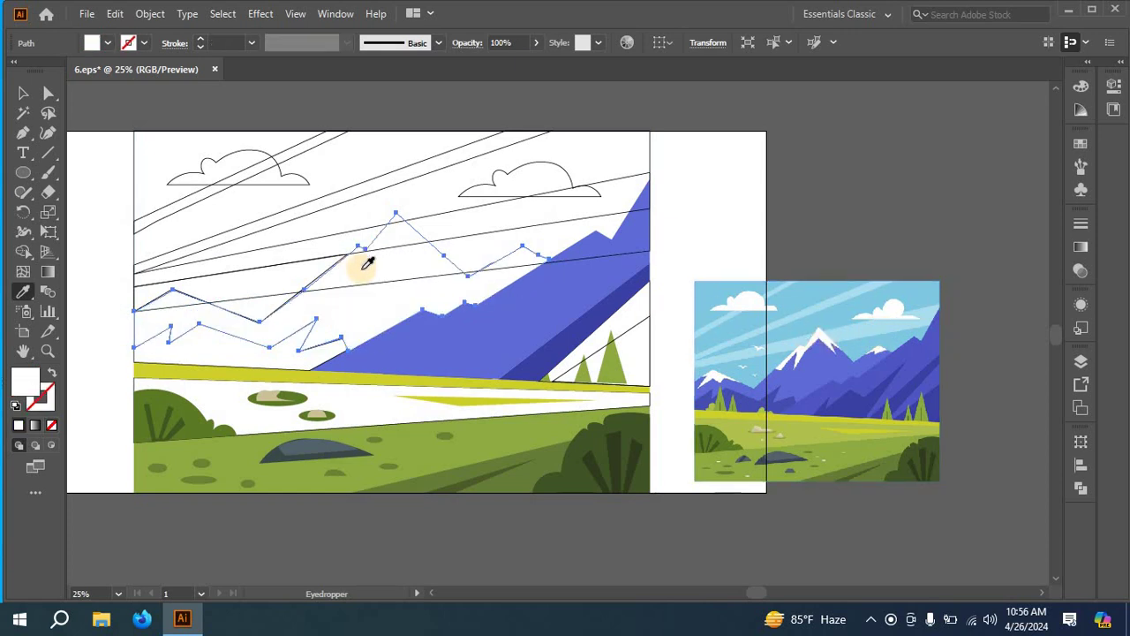
- Send the white snow-peak shape to the back, behind the blue mountain shapes
right_click(364, 265)
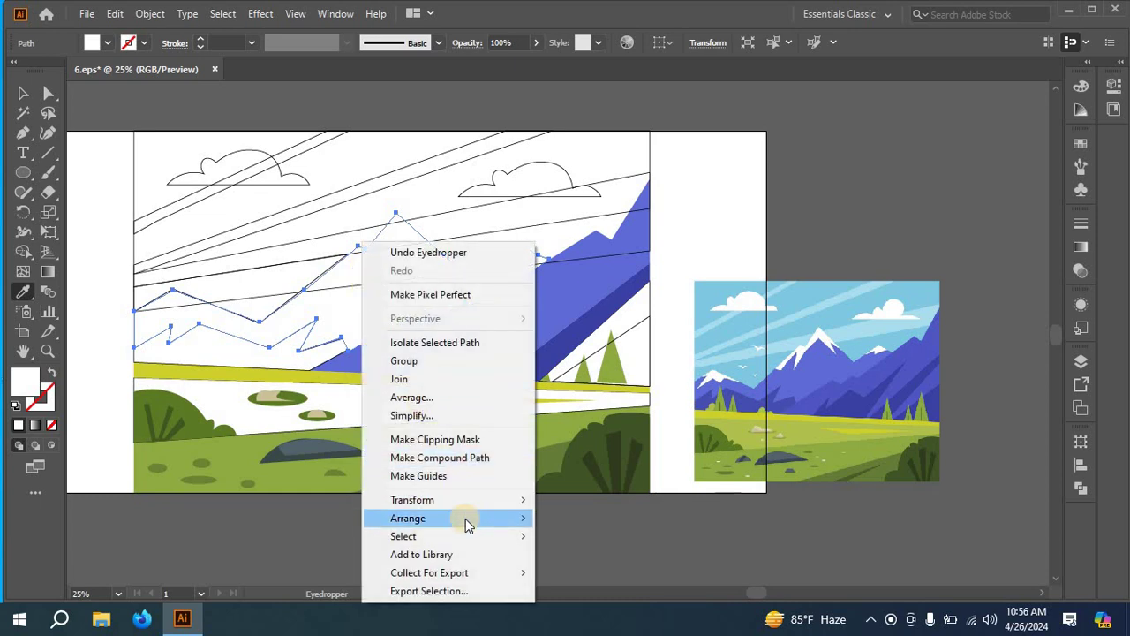
mouse_move(463, 519)
click(610, 570)
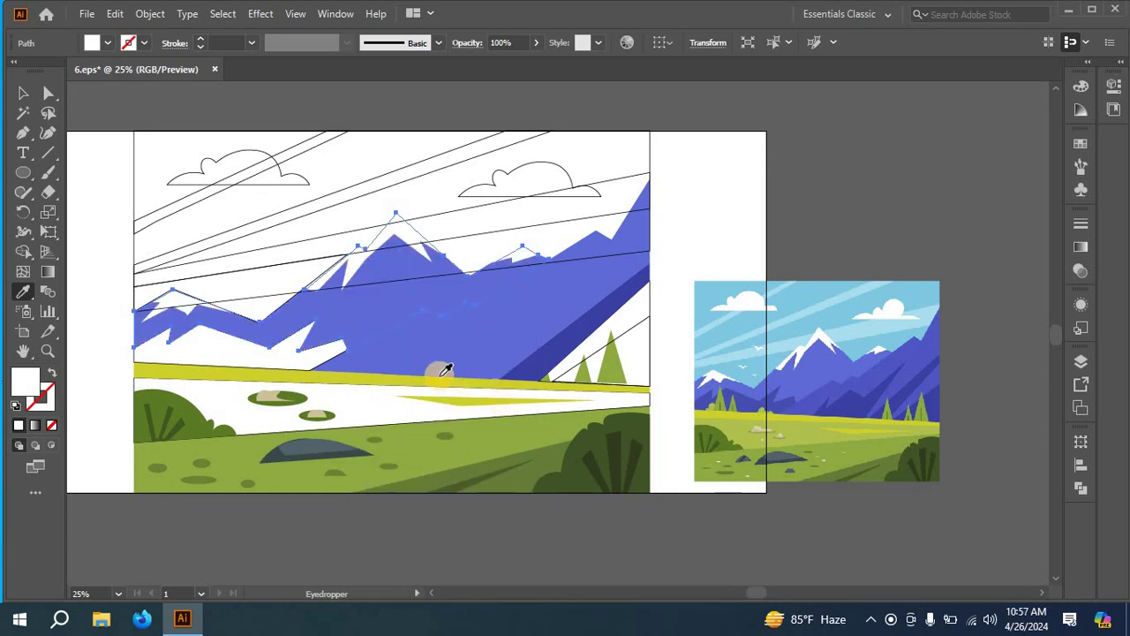
- Fill the wide diagonal sky band just above the mountain peaks with the light blue sampled from the reference sky
click(19, 92)
click(590, 216)
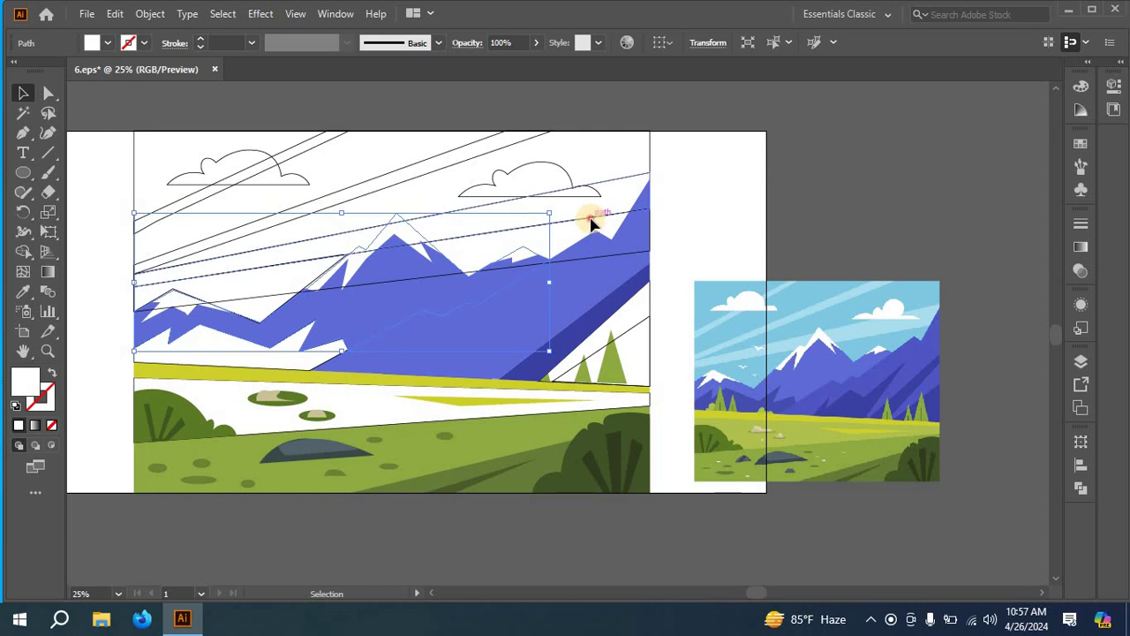
click(591, 219)
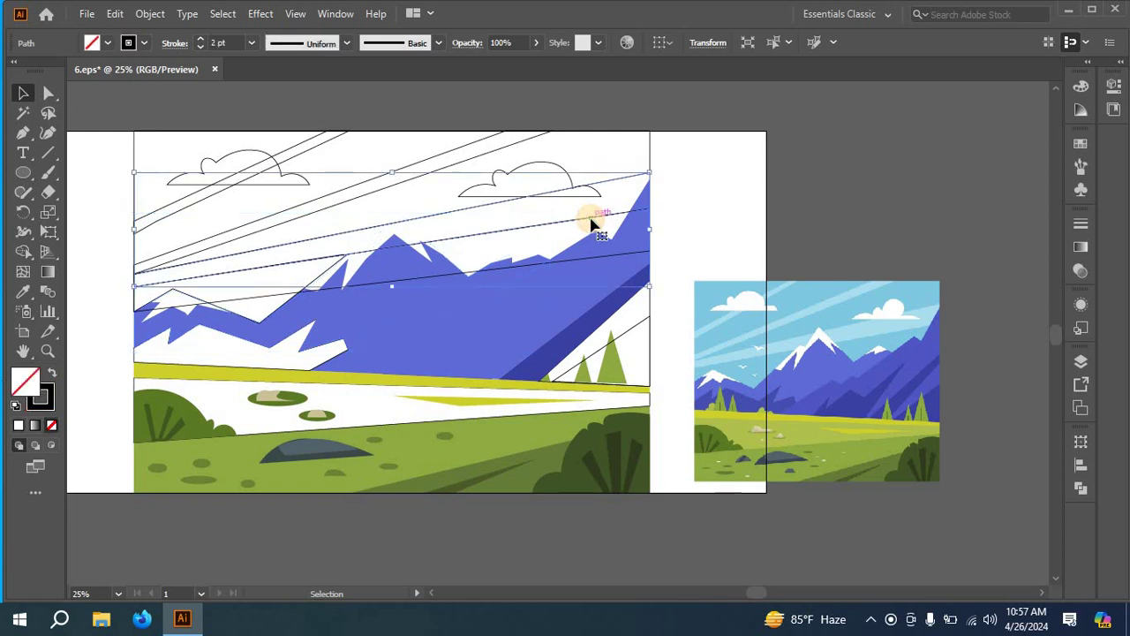
click(23, 292)
click(475, 268)
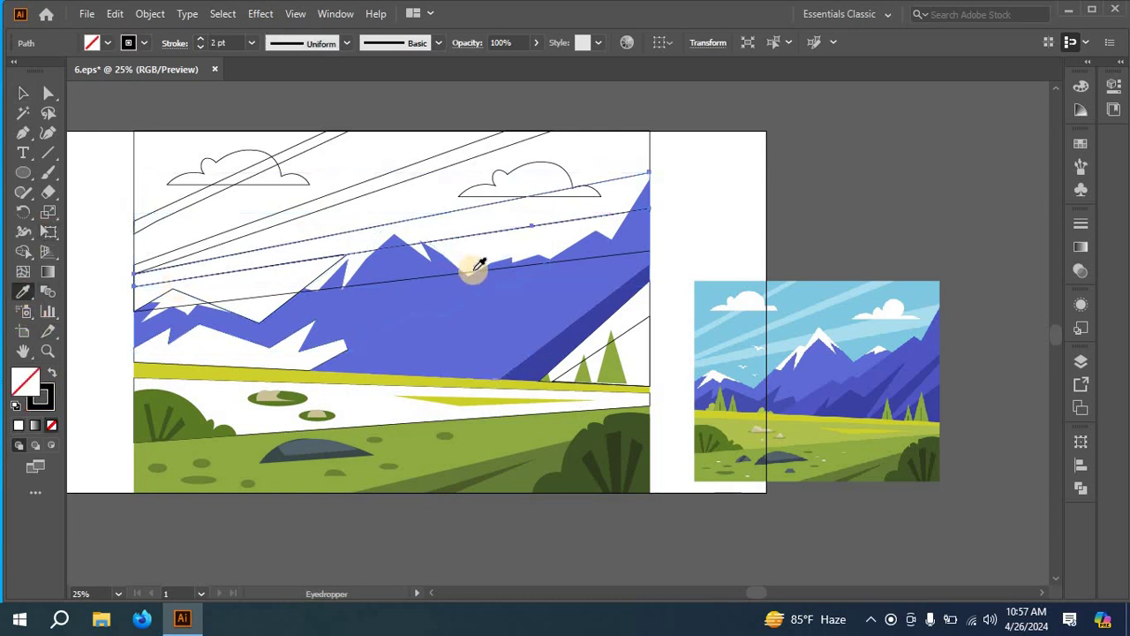
click(901, 337)
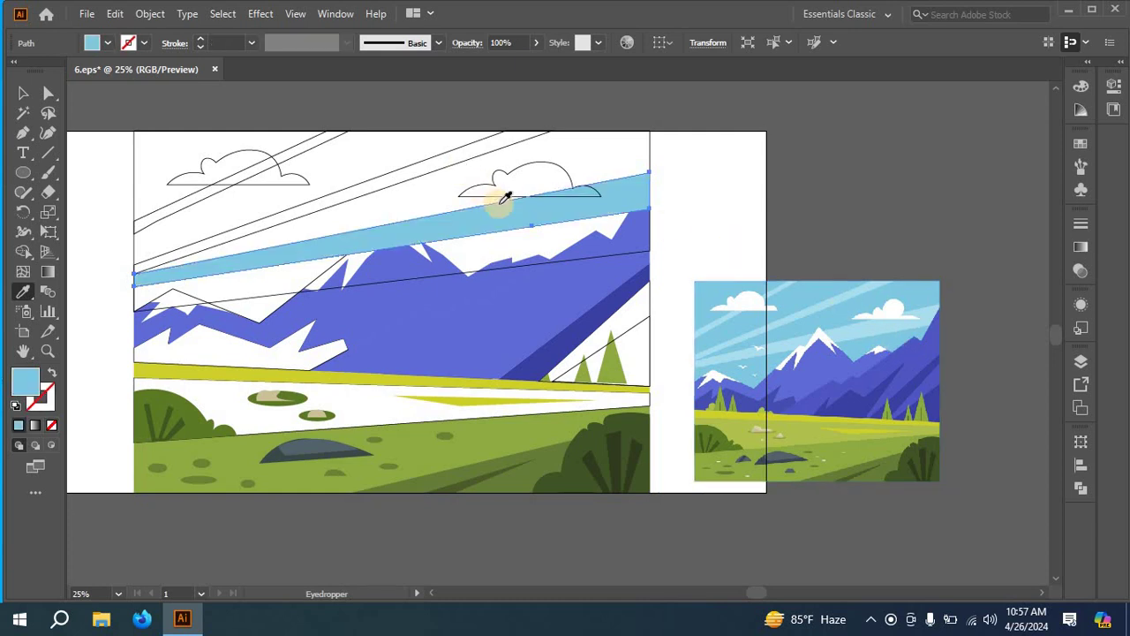
- Send the light blue diagonal sky band backward one level in the stacking order
right_click(500, 228)
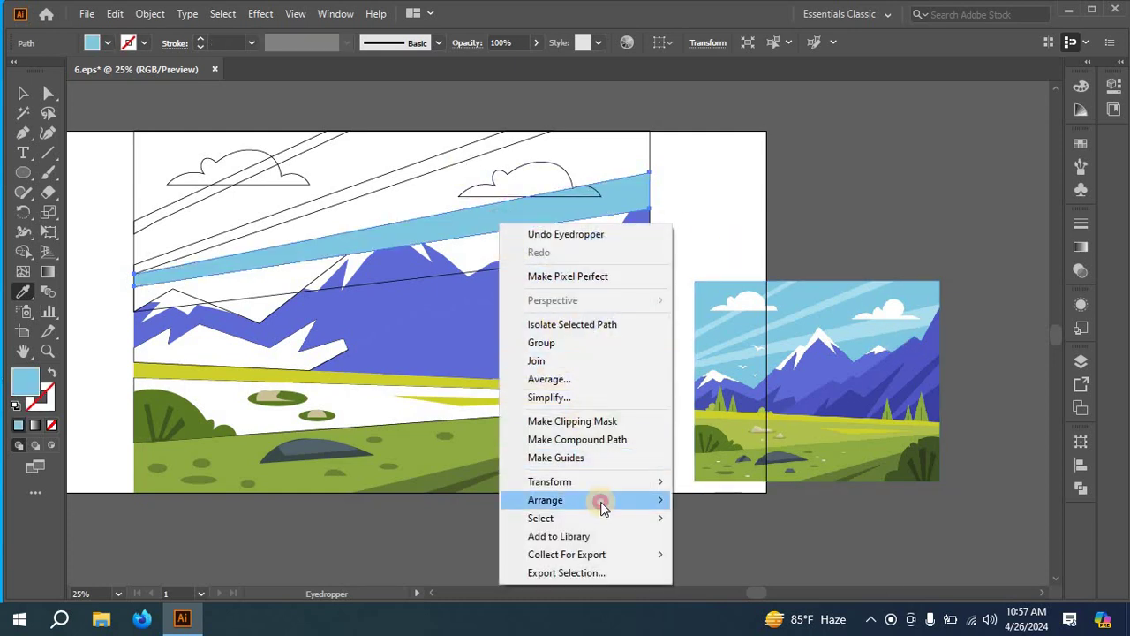
mouse_move(600, 501)
click(709, 538)
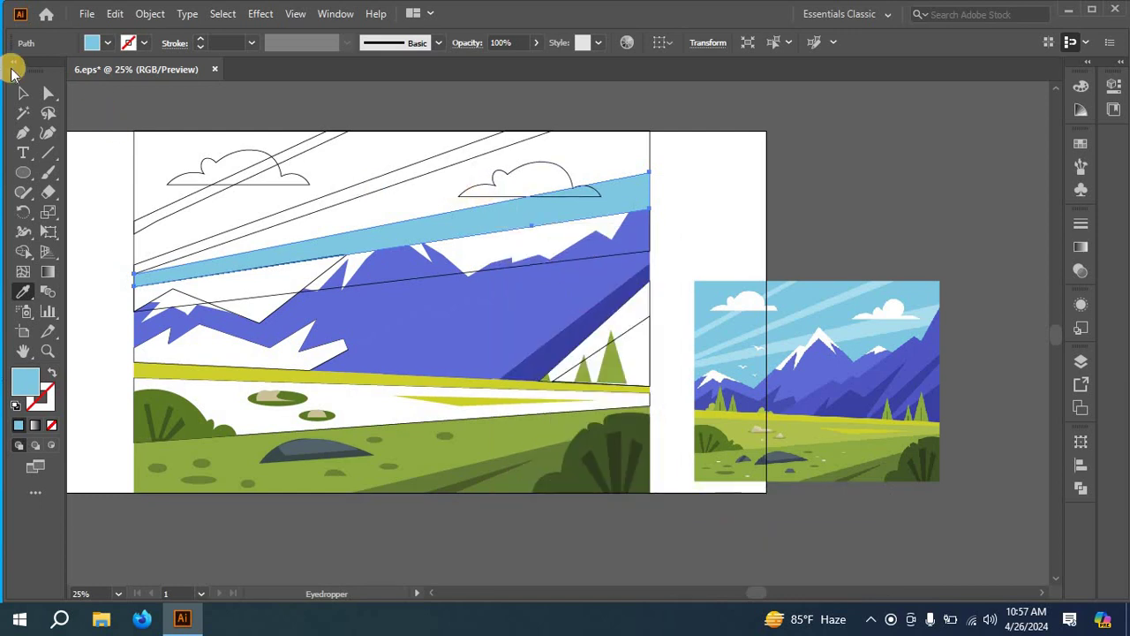
- Fill both cloud outlines with the white sampled from the reference image's cloud
click(22, 92)
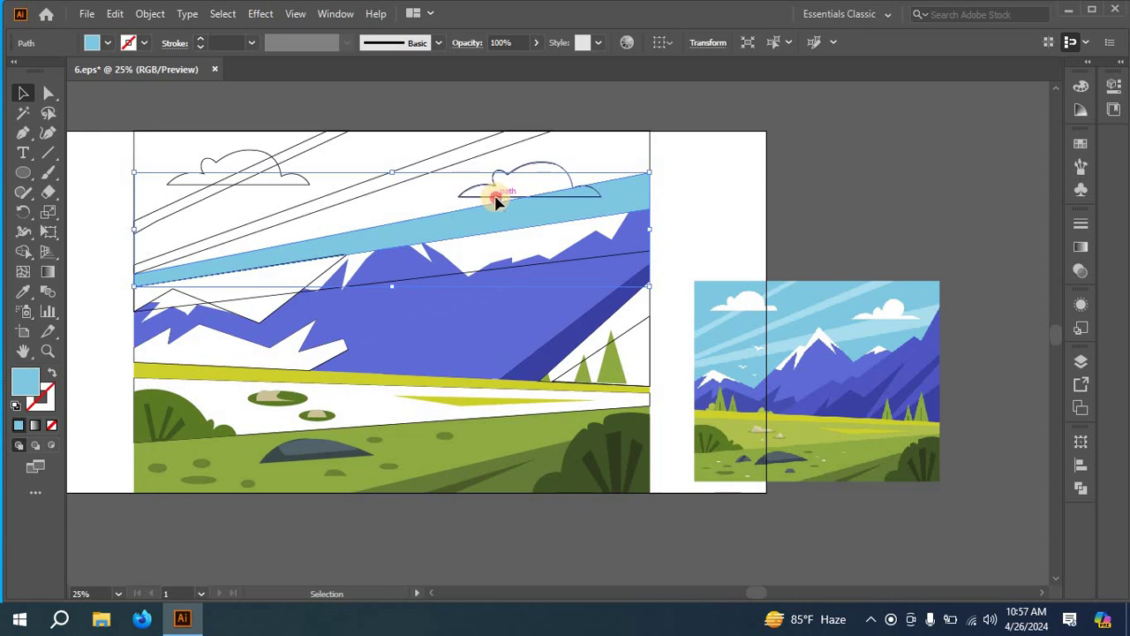
click(495, 197)
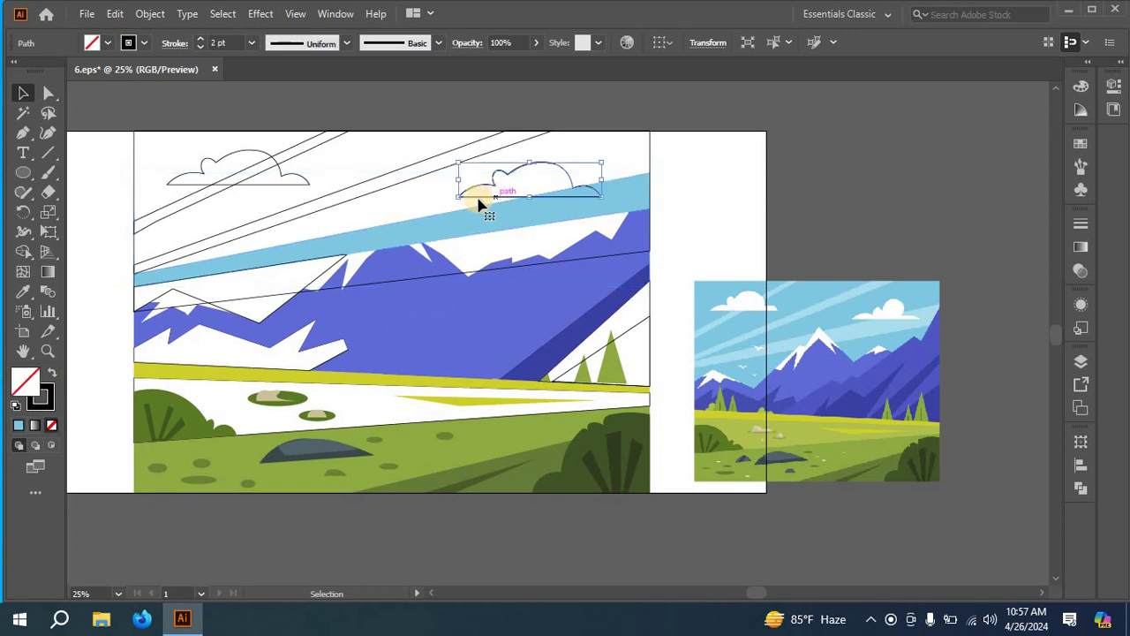
shift+click(273, 192)
click(24, 292)
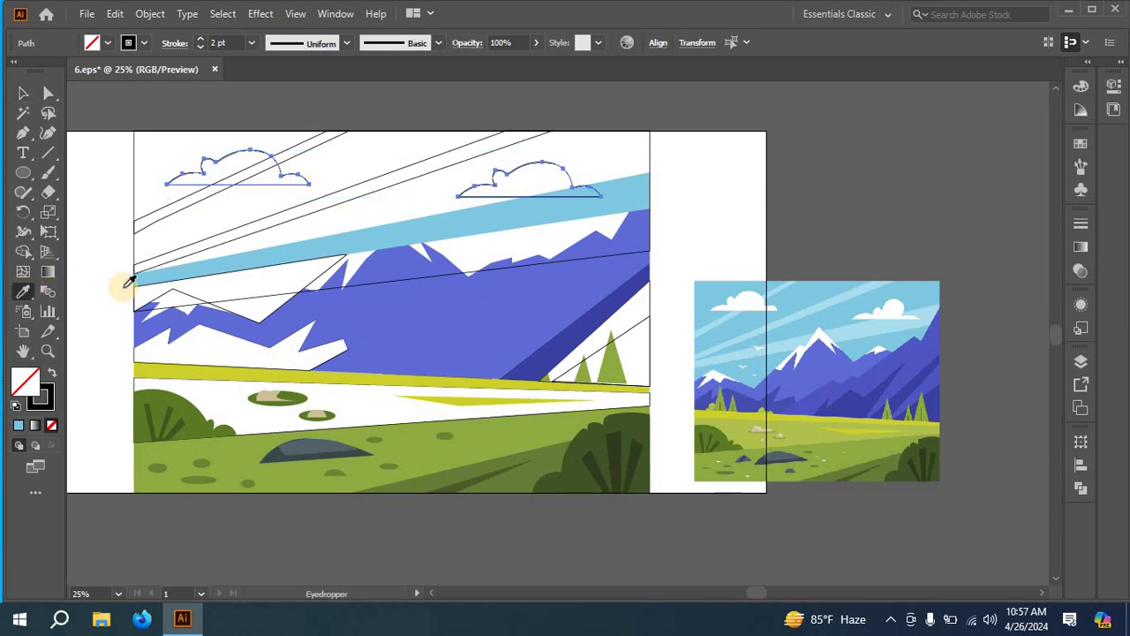
click(756, 304)
click(760, 300)
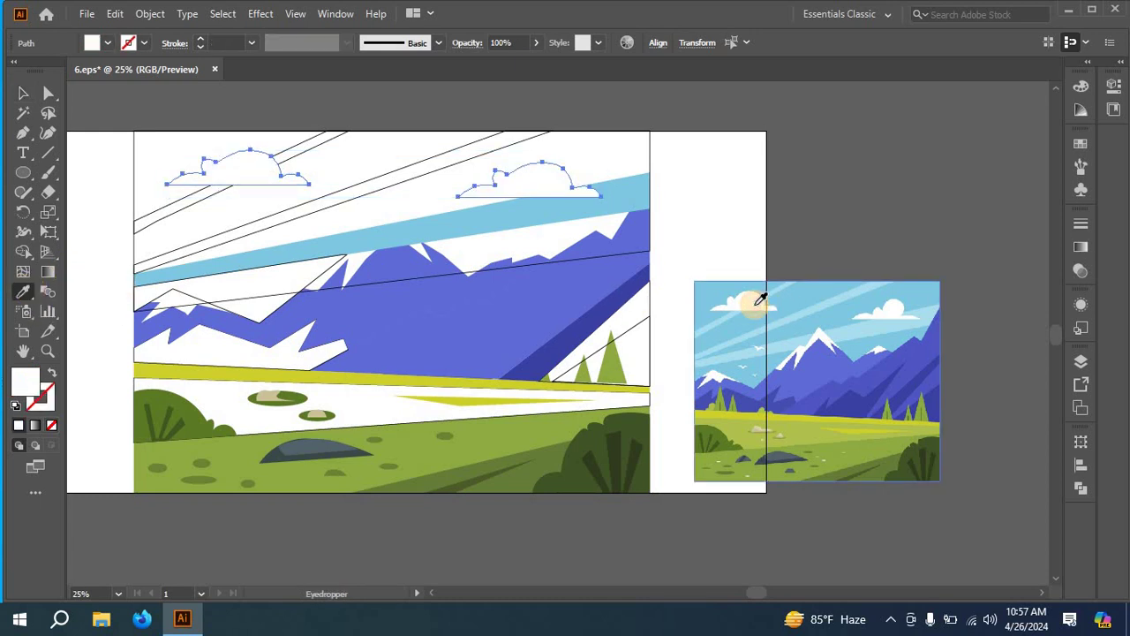
- Fill the two narrow diagonal light rays in the upper sky with the pale blue sampled from the reference's rays
click(23, 93)
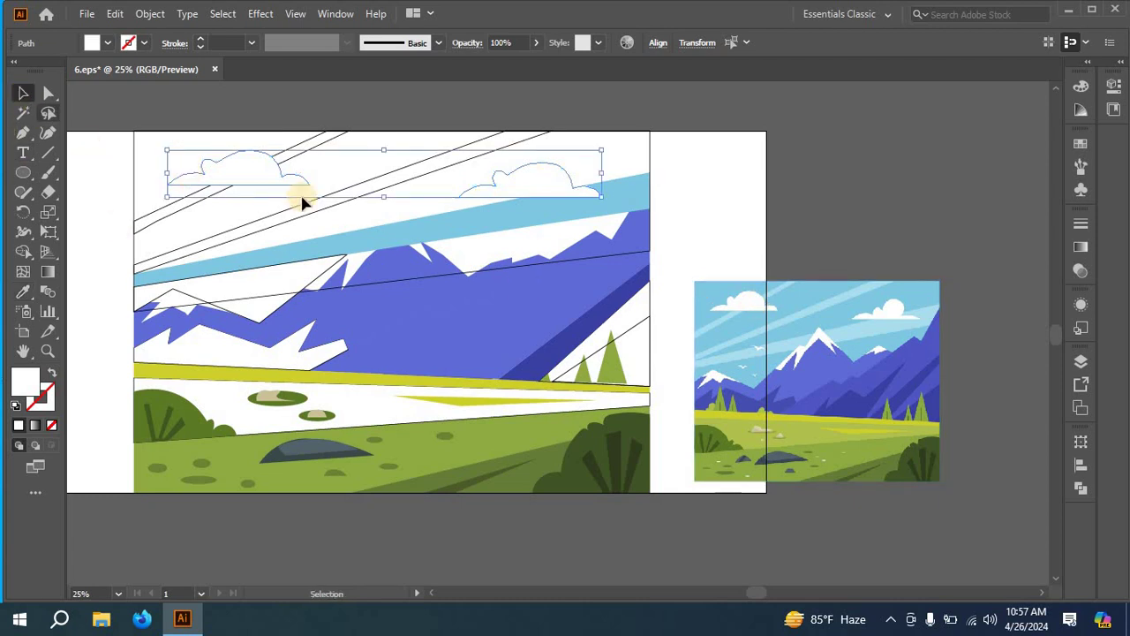
click(321, 215)
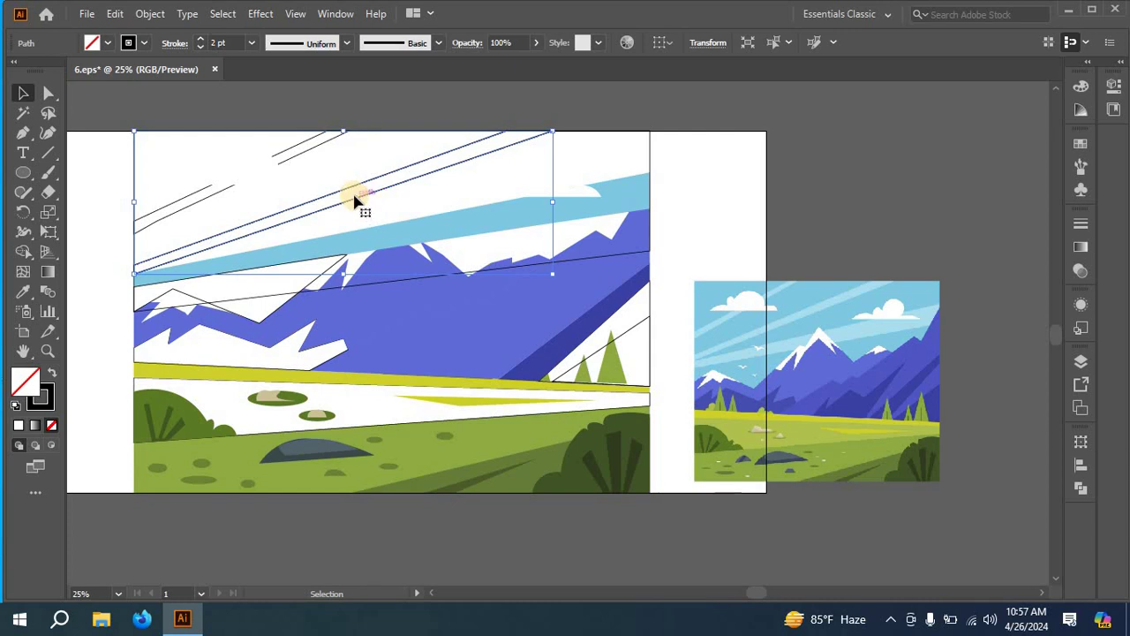
click(166, 218)
click(25, 294)
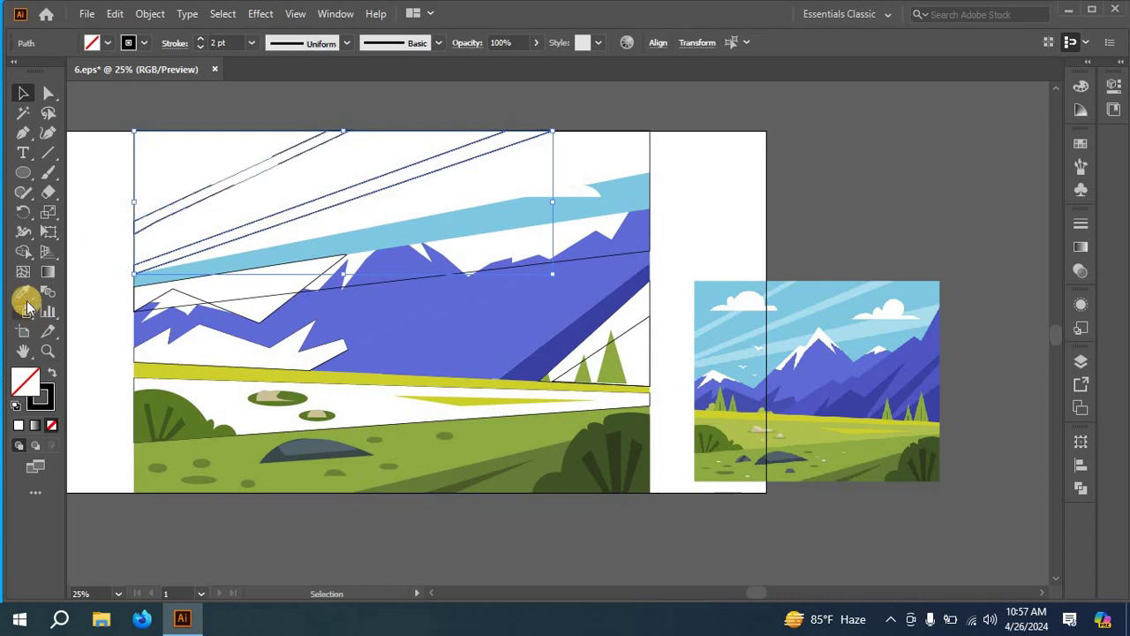
click(834, 299)
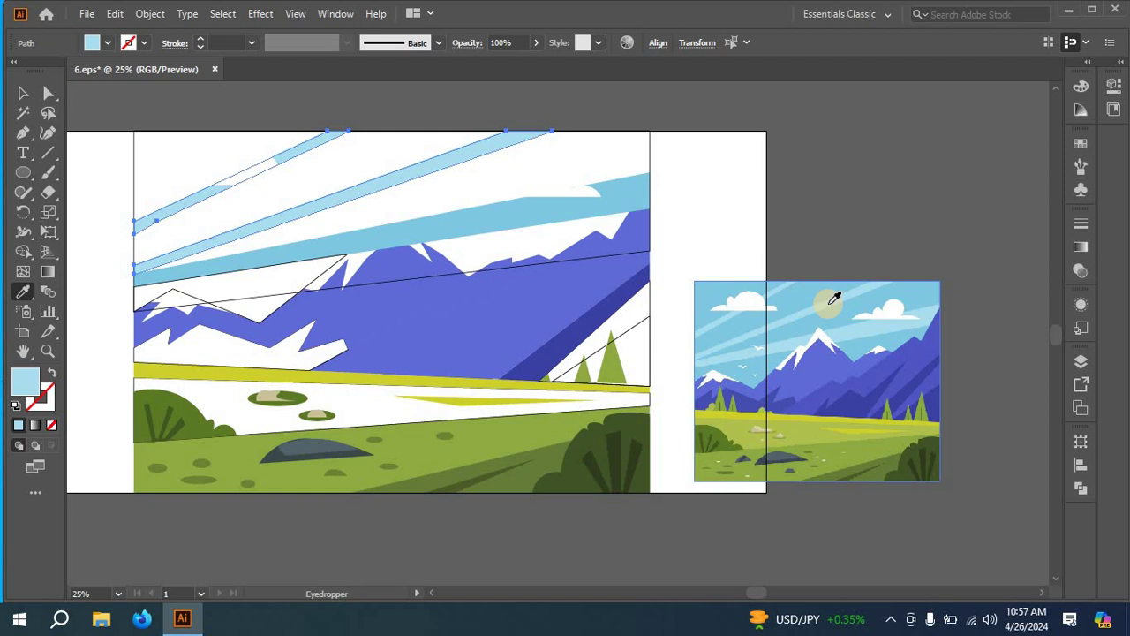
- Draw a rectangle covering the whole landscape frame and fill it with the sky blue sampled from the reference
scroll(834, 298, down, 1)
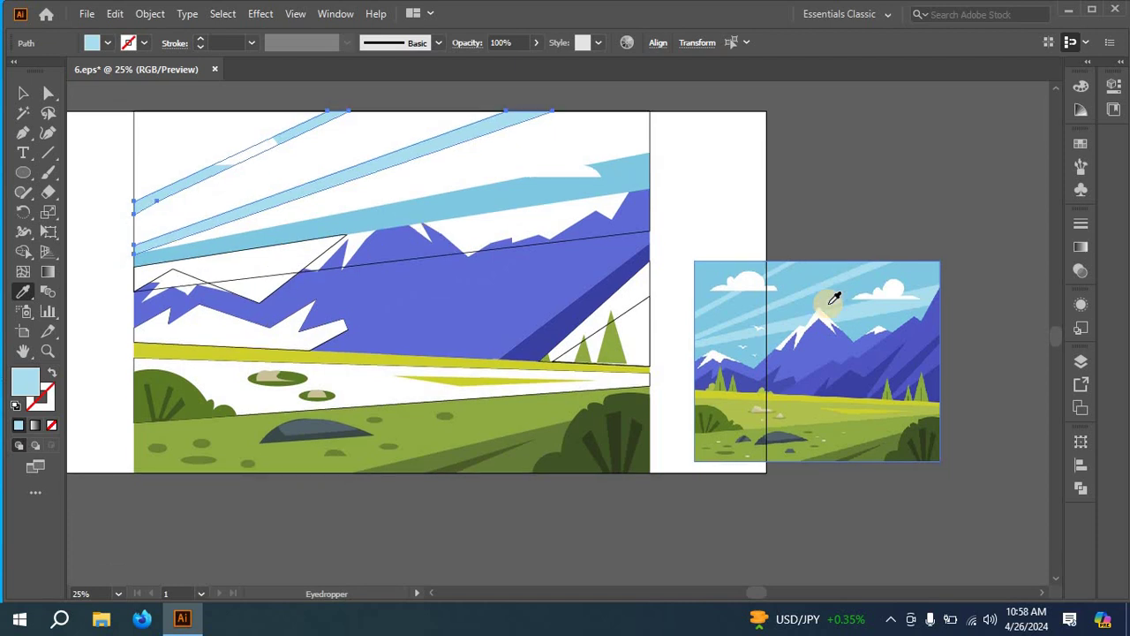
scroll(834, 299, down, 2)
scroll(827, 298, up, 2)
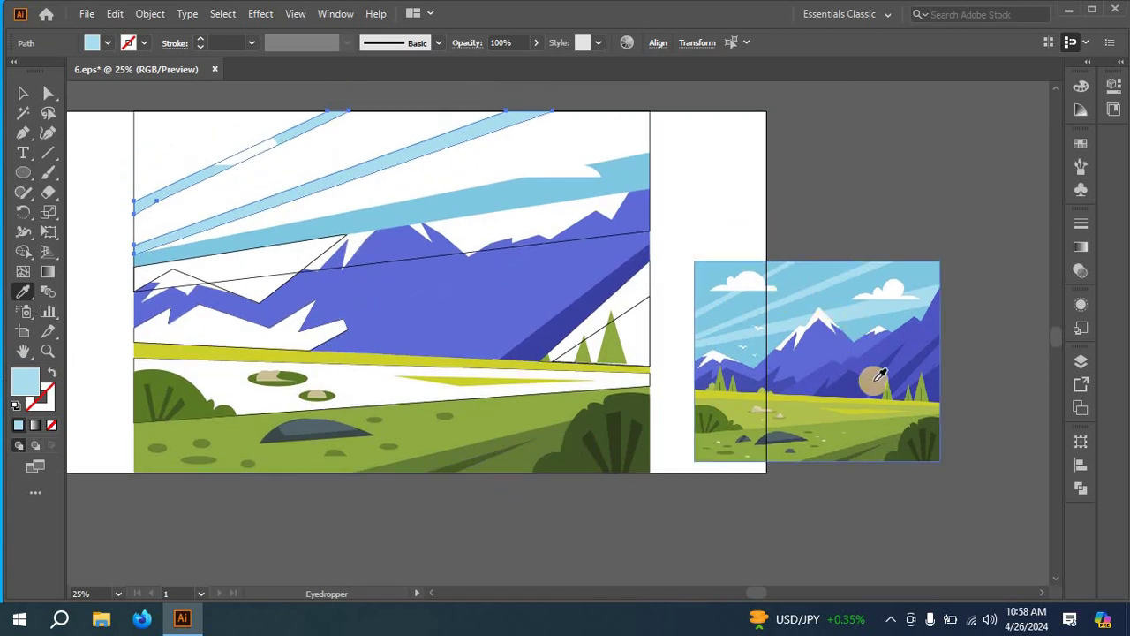
scroll(880, 376, up, 3)
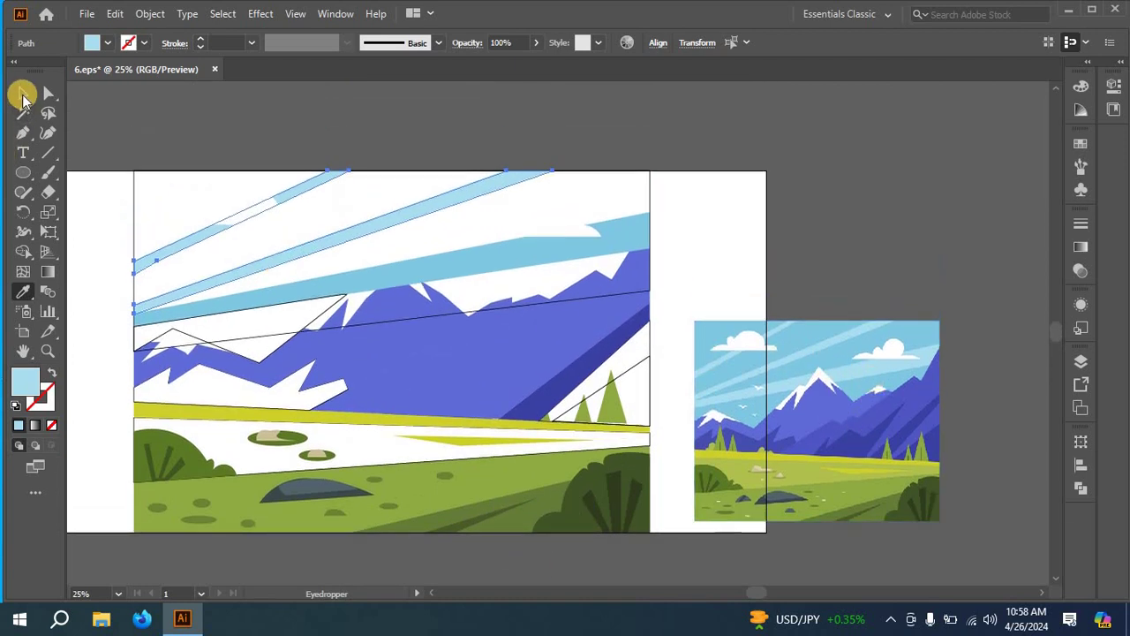
click(22, 93)
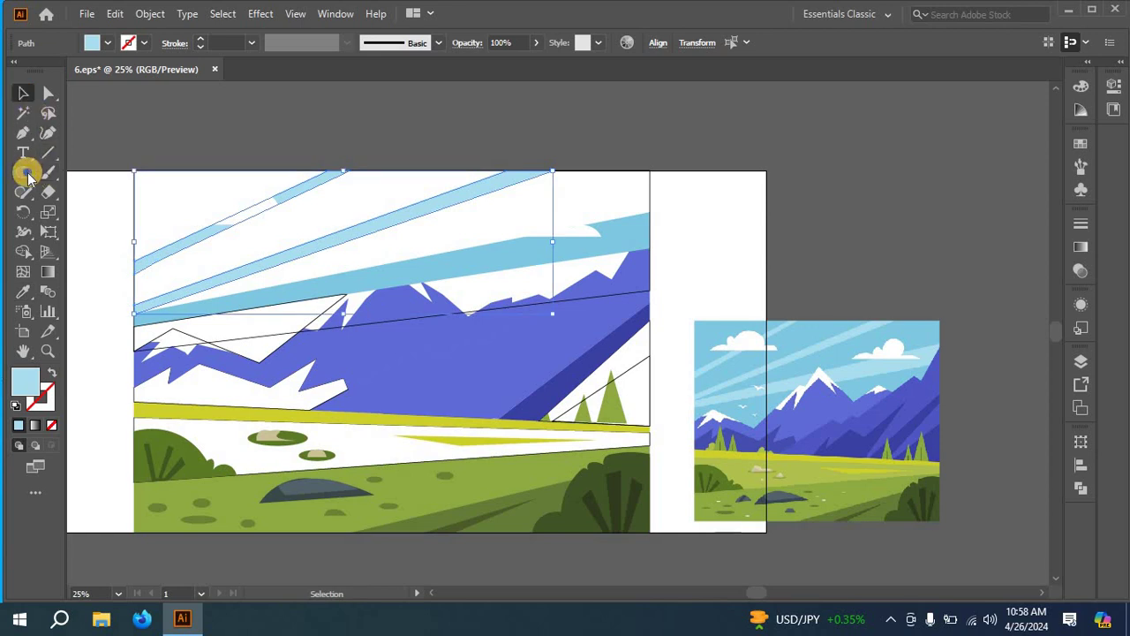
mouse_move(27, 175)
mouse_down()
mouse_move(81, 203)
mouse_move(97, 171)
mouse_move(178, 215)
mouse_move(386, 393)
mouse_move(580, 525)
mouse_move(655, 536)
mouse_up()
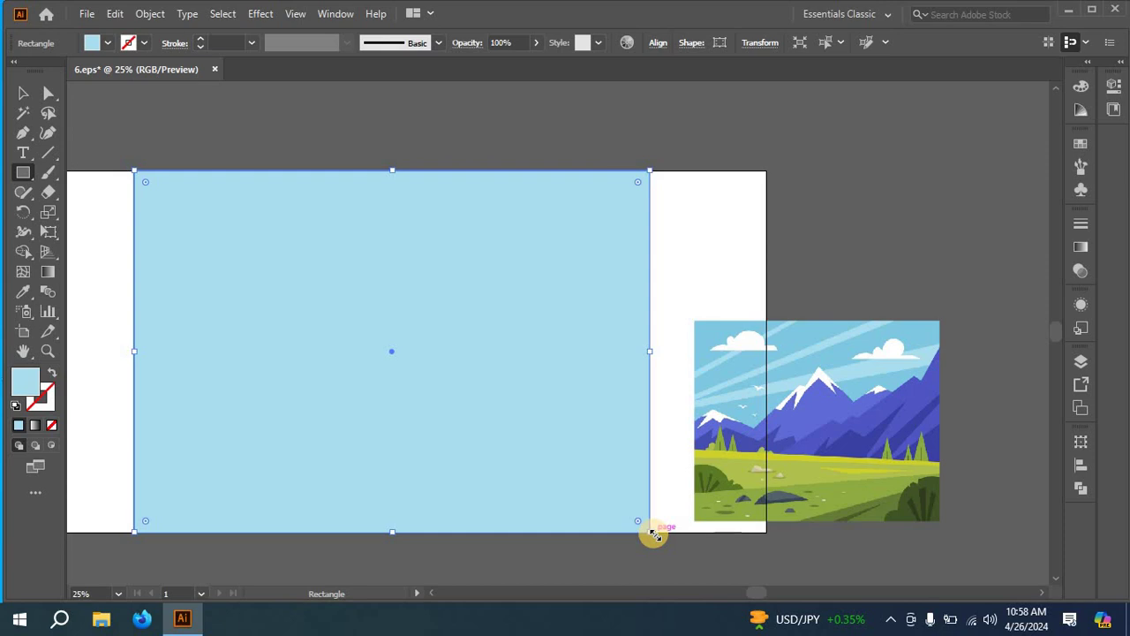
click(23, 291)
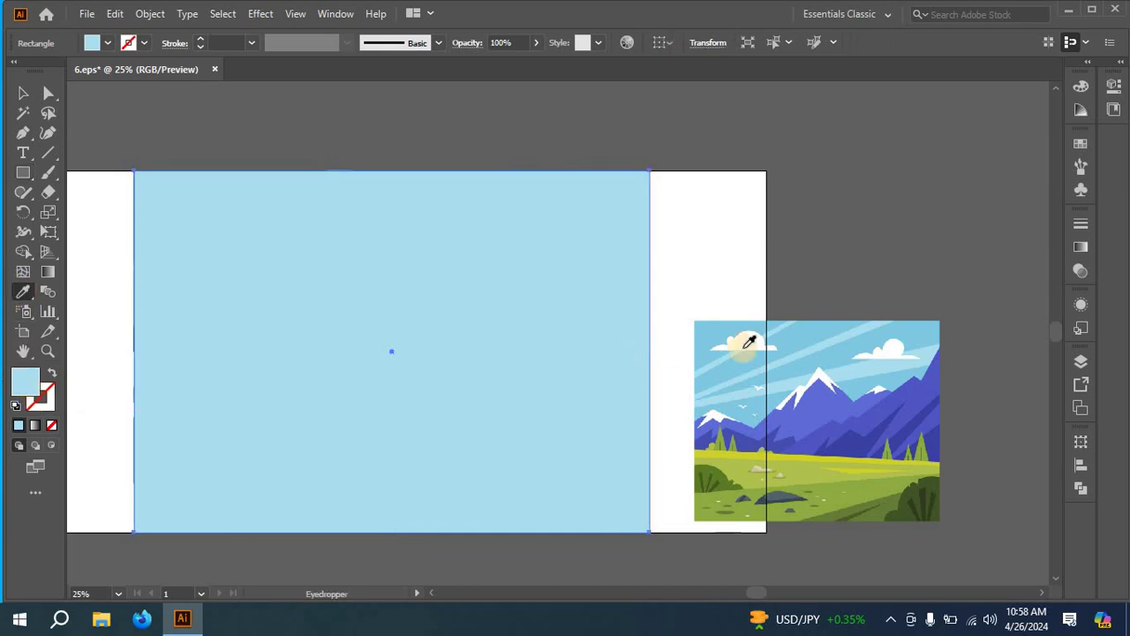
click(816, 333)
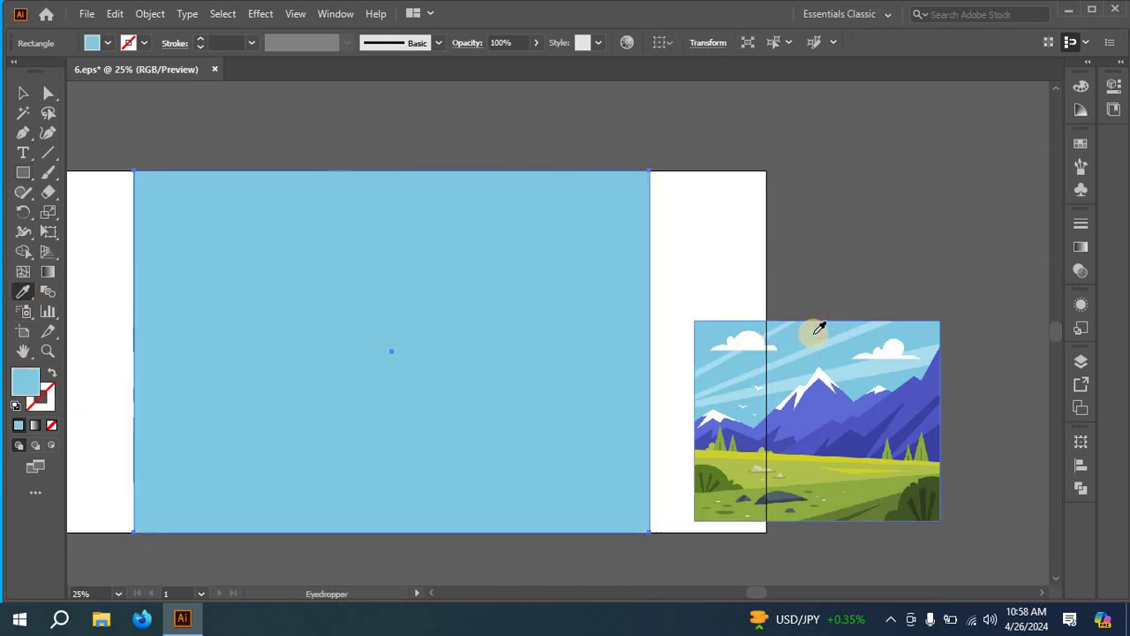
- Send the sky-blue rectangle to the back, behind all the landscape shapes, and deselect it
right_click(520, 275)
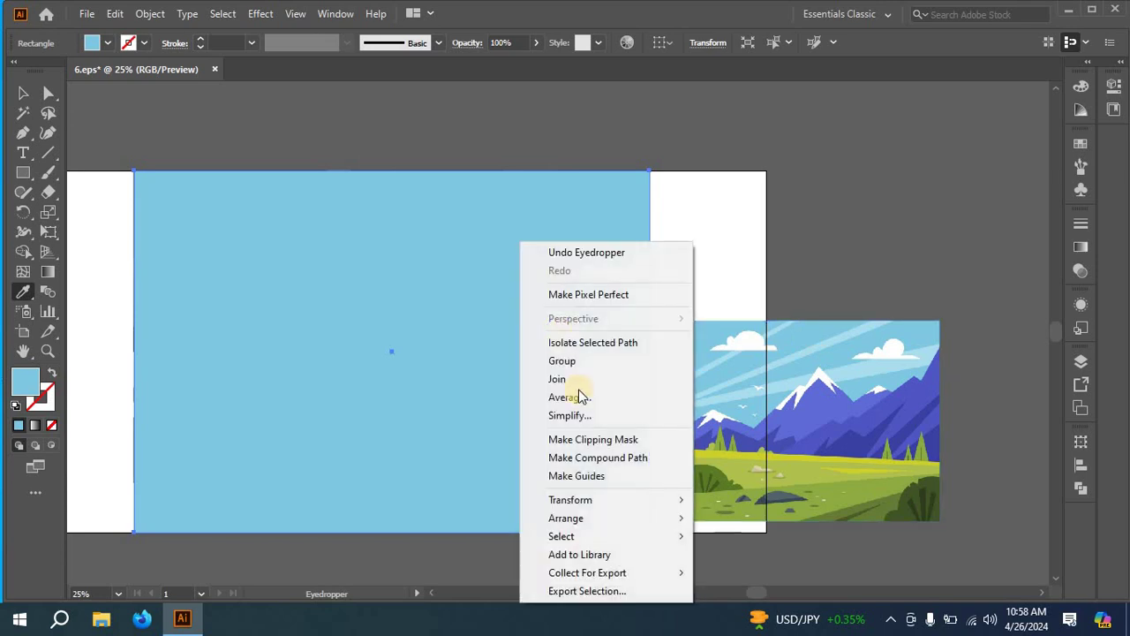
mouse_move(610, 517)
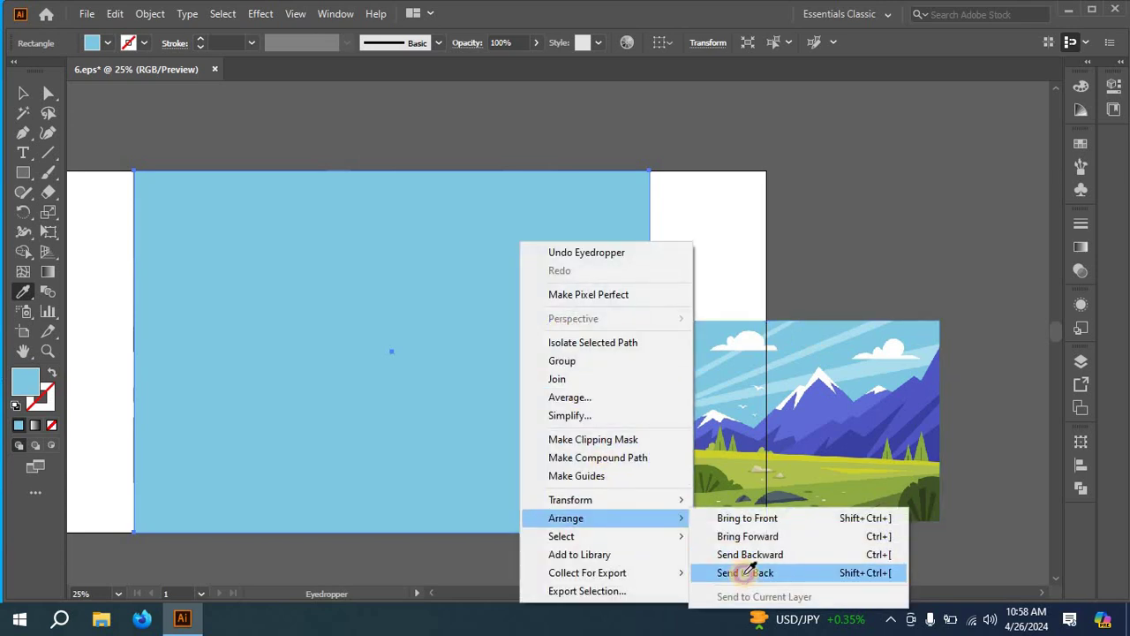
click(749, 572)
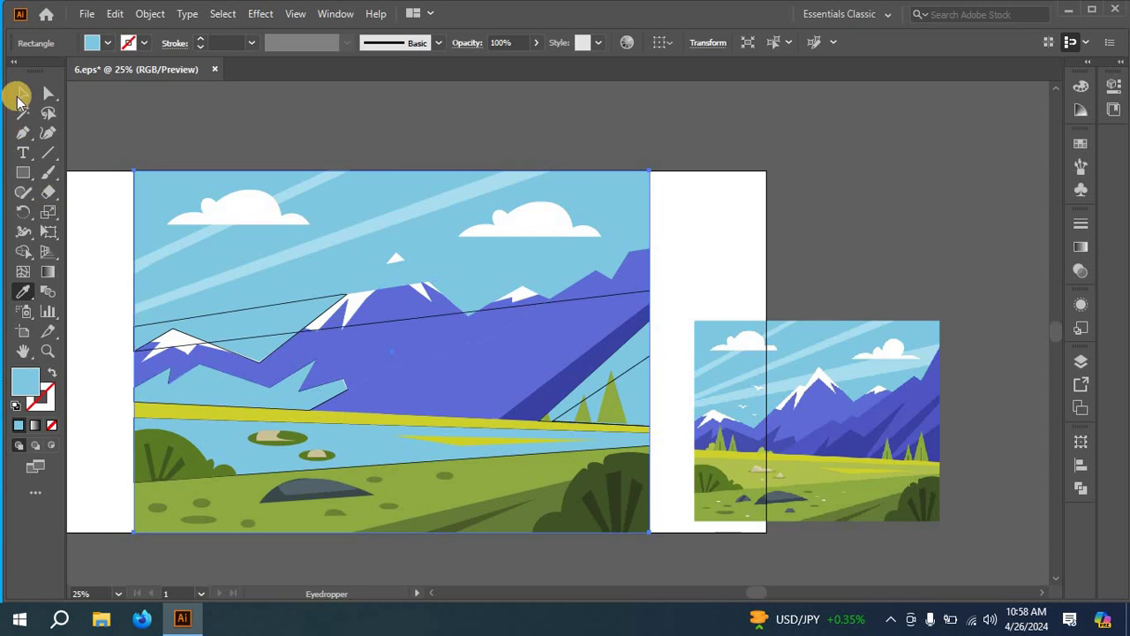
click(22, 95)
click(101, 210)
- Fill the large sky outline spanning the frame above the mountains with the pale blue sampled from the reference's light ray
scroll(99, 202, down, 1)
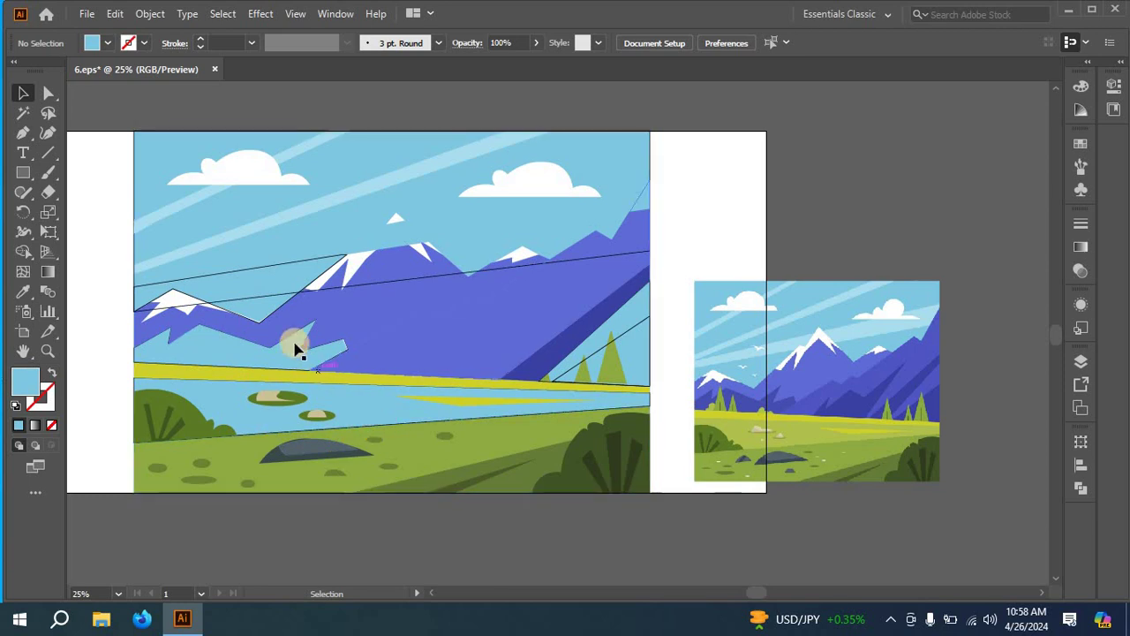
click(265, 298)
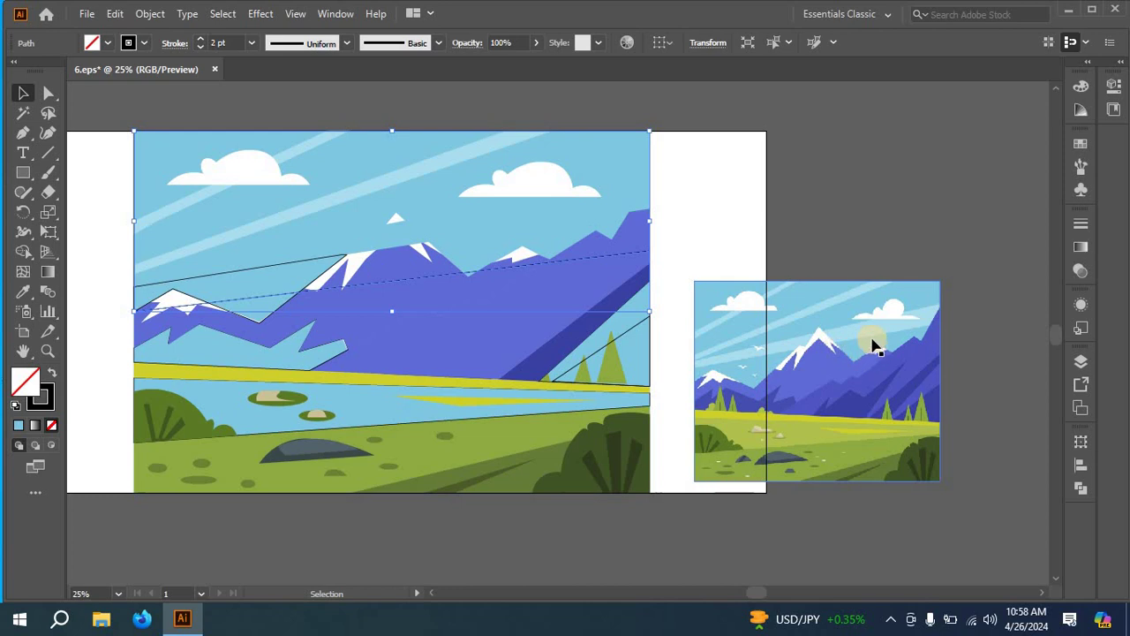
click(23, 291)
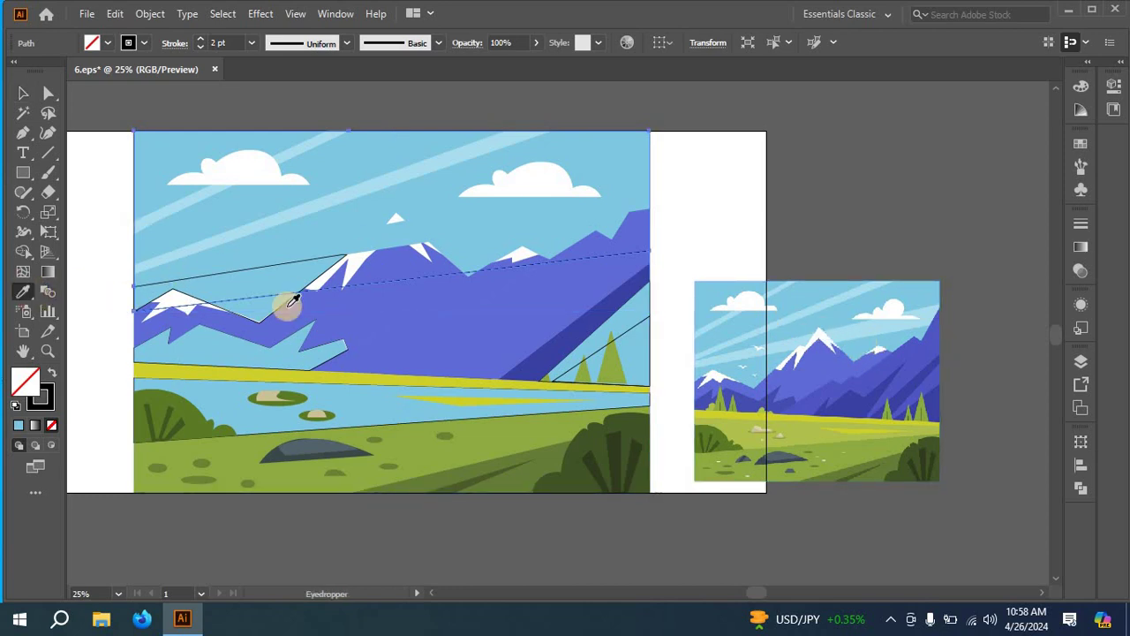
click(866, 329)
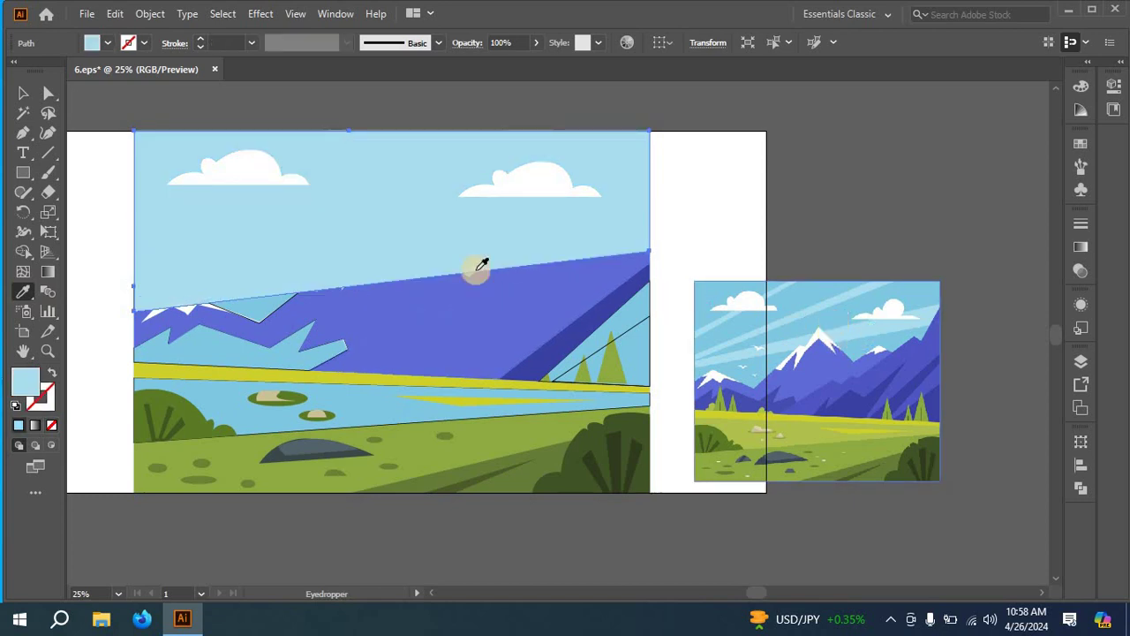
- Send the pale blue sky shape to the back of the stacking order
right_click(381, 247)
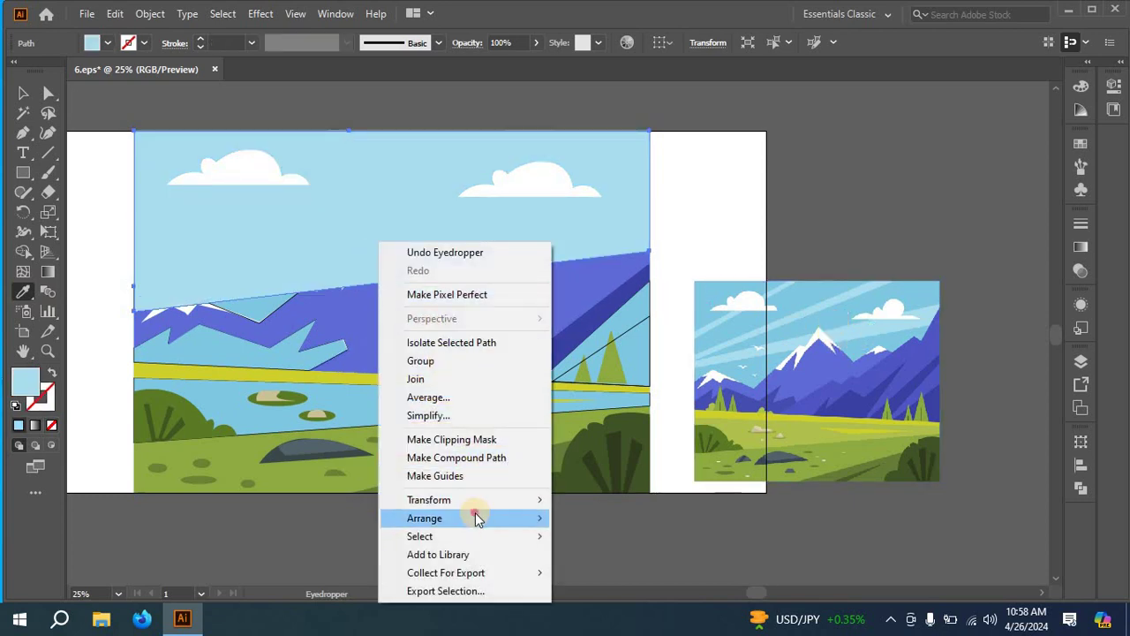
mouse_move(477, 518)
click(597, 573)
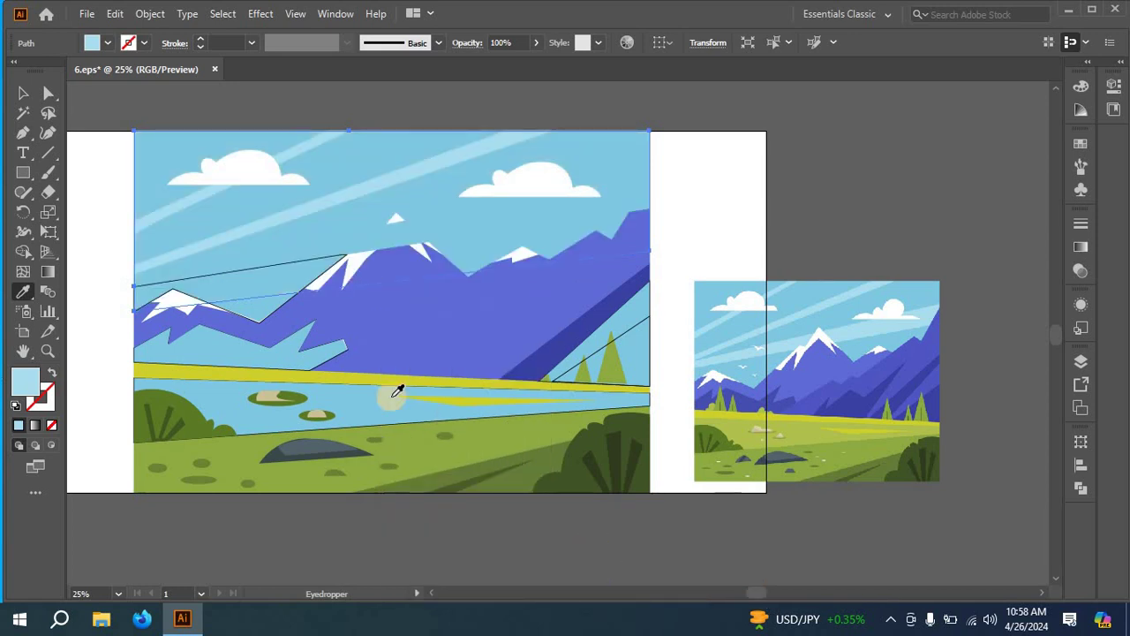
- Bring the pale blue sky shape to the front of the stacking order
right_click(308, 244)
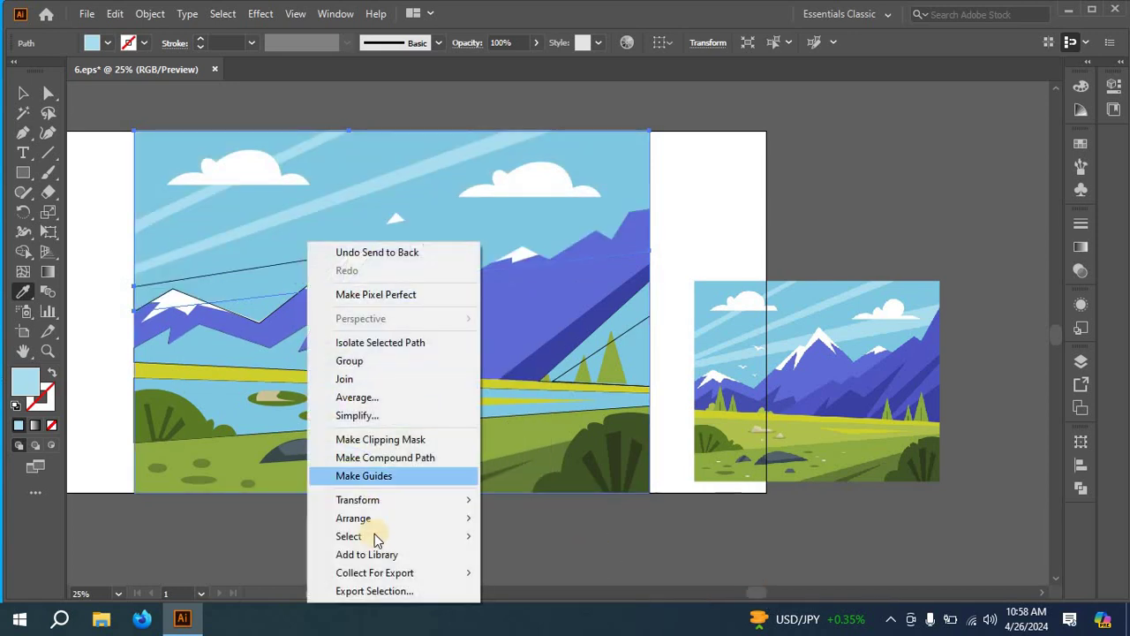
mouse_move(383, 519)
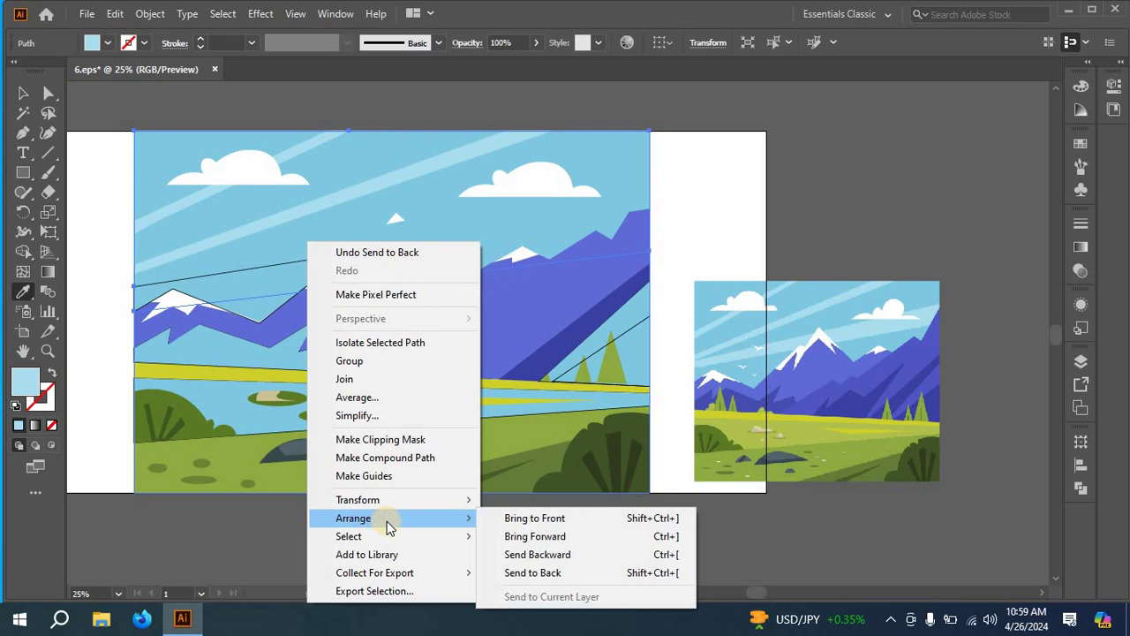
click(514, 517)
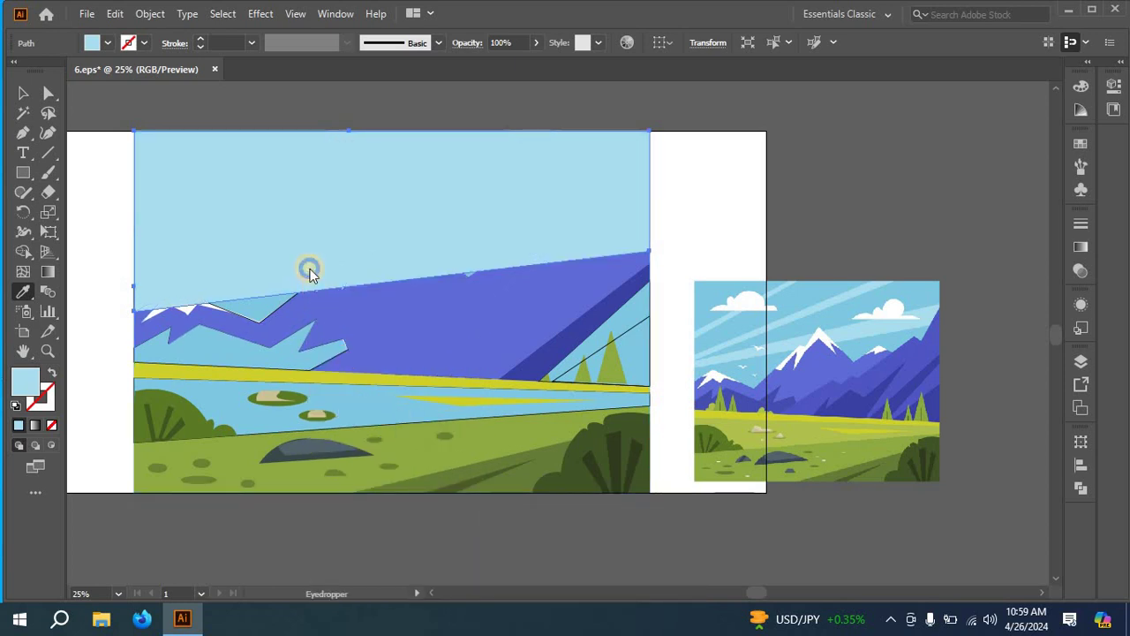
- Send the pale blue sky shape backward three levels, placing it behind both white clouds
right_click(309, 272)
mouse_move(404, 518)
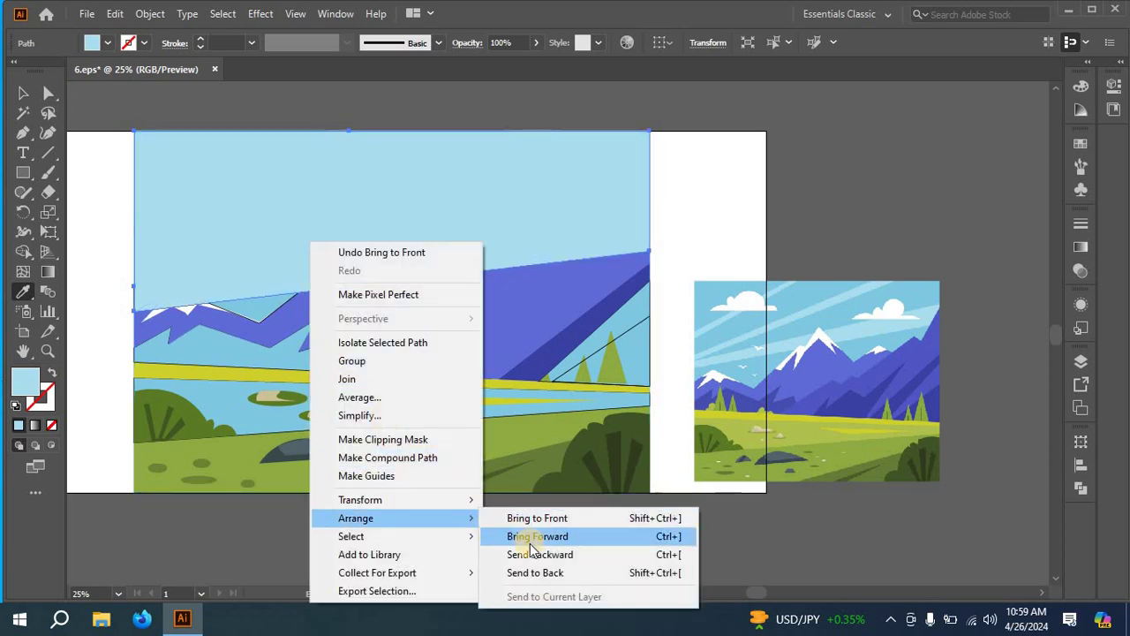
click(540, 554)
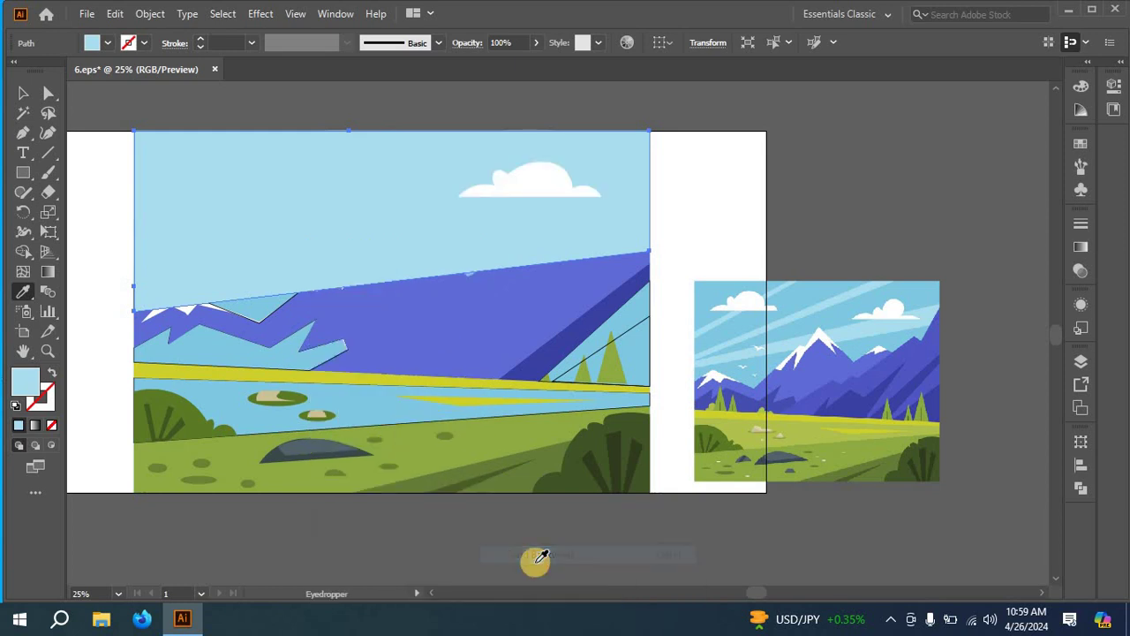
right_click(314, 271)
mouse_move(400, 519)
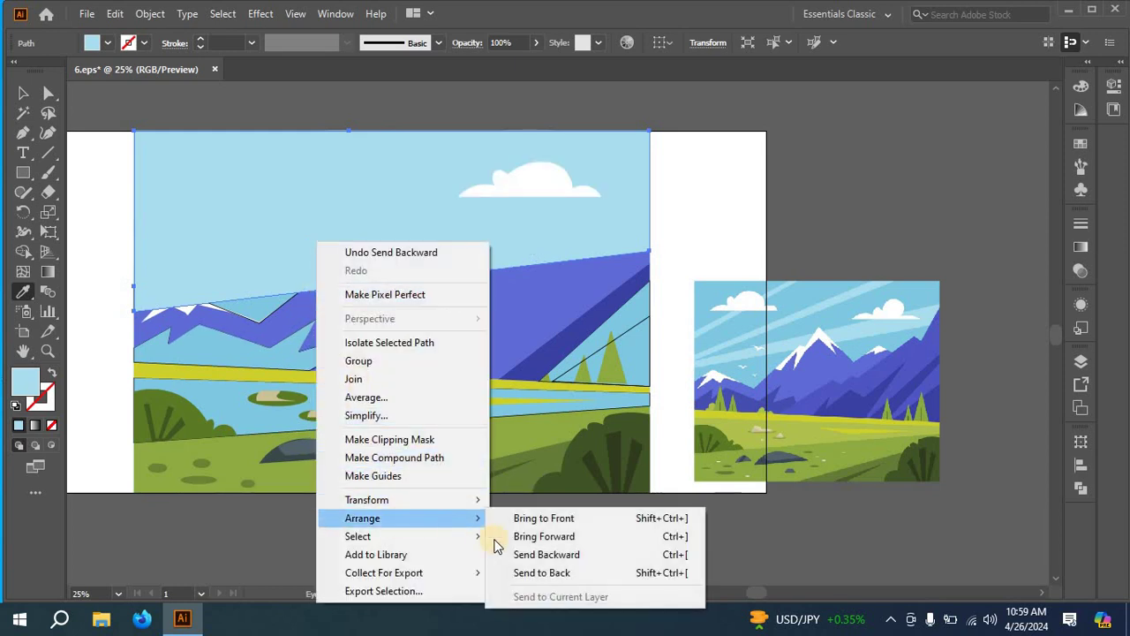
click(542, 554)
right_click(274, 264)
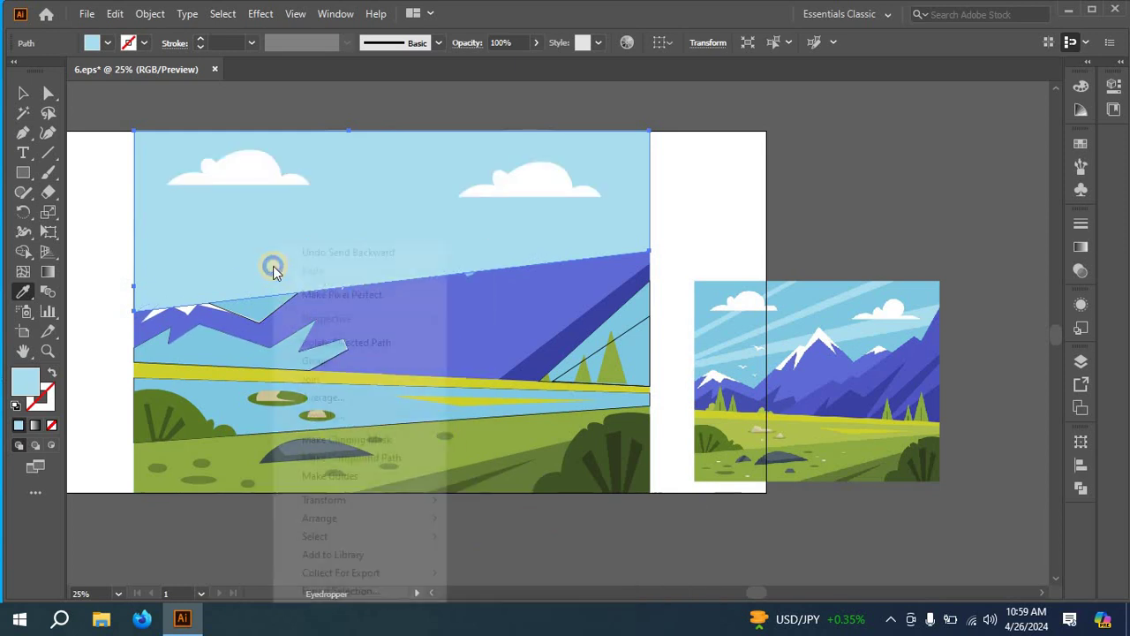
mouse_move(375, 519)
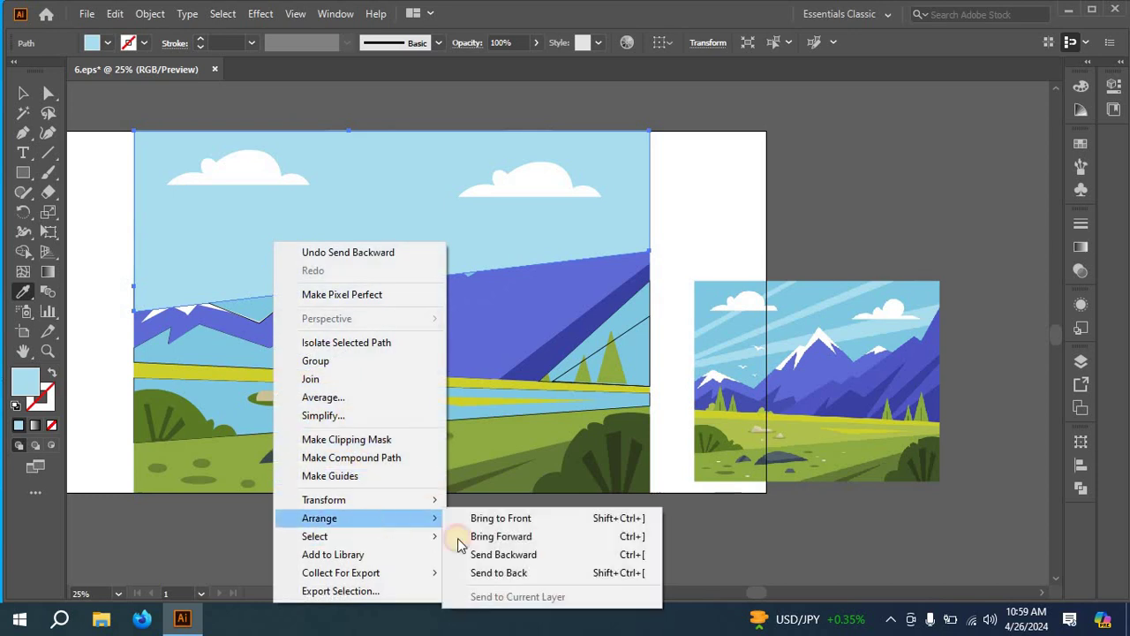
click(506, 555)
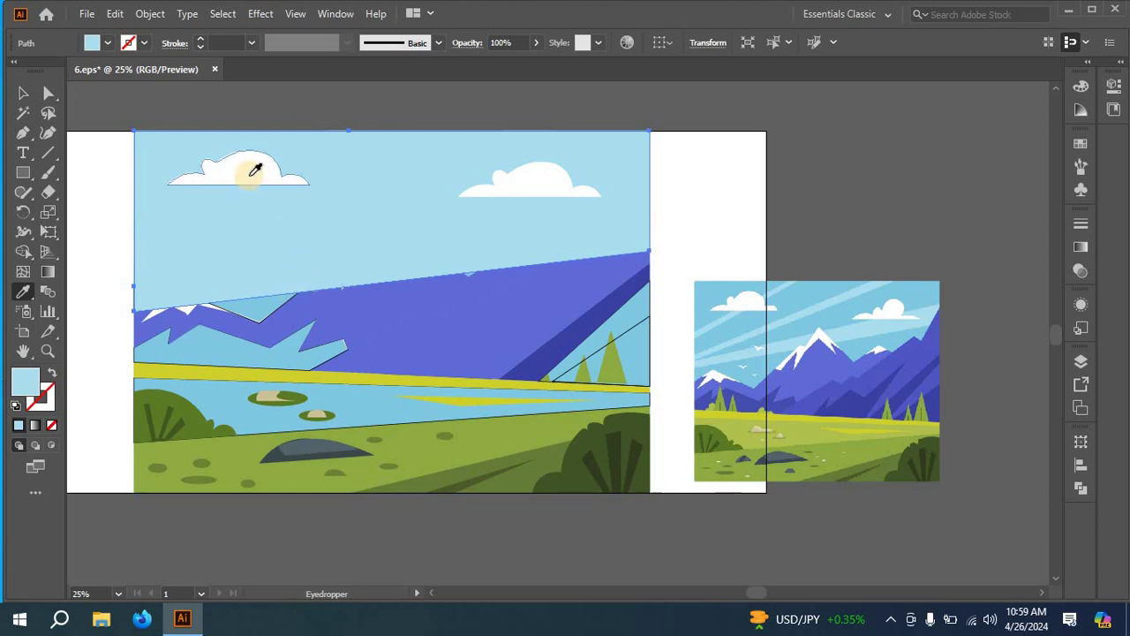
- Send the pale blue sky shape to the back of the stacking order, behind the traced landscape image
right_click(239, 265)
mouse_move(330, 520)
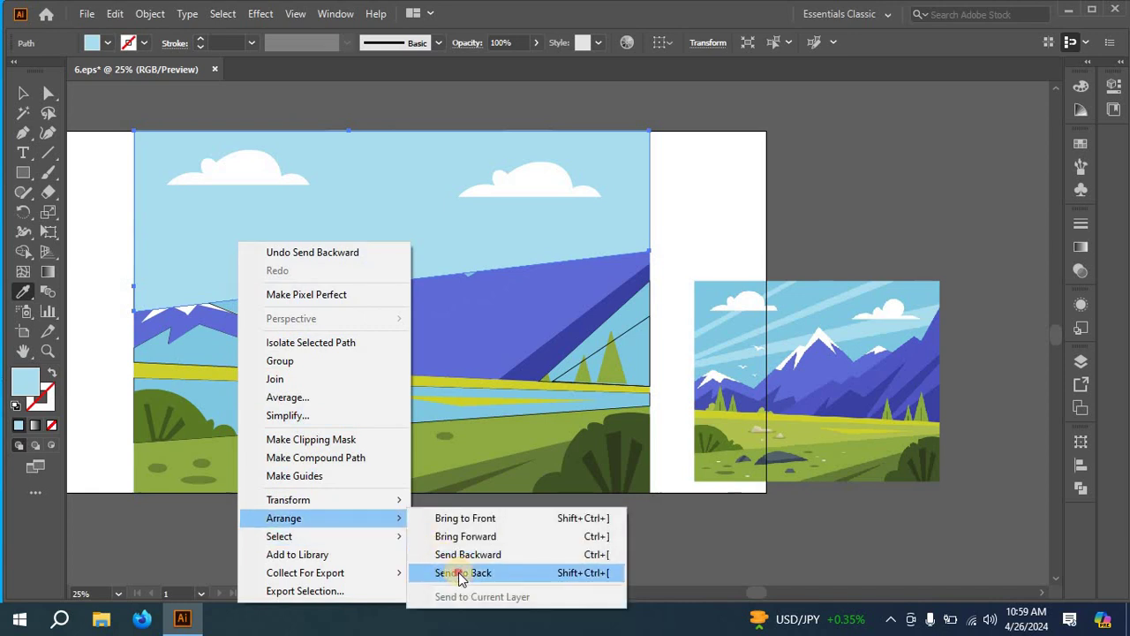
click(461, 573)
- Fill the outlined sky area between the left snowy peak and the central mountain with the sky blue sampled from the reference
scroll(315, 320, up, 1)
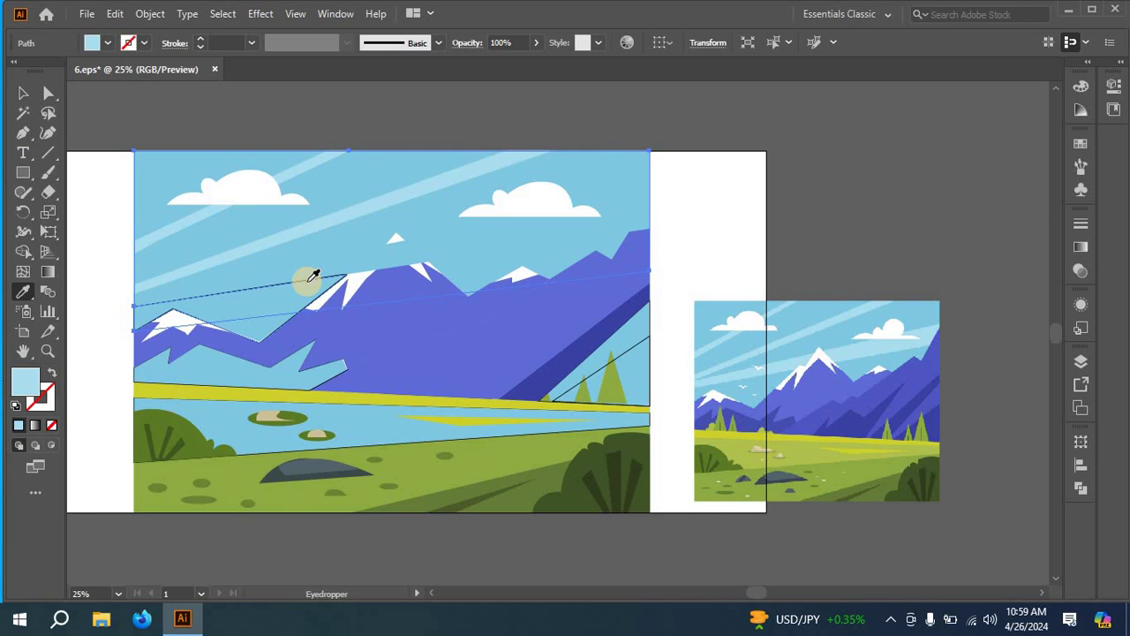
click(23, 93)
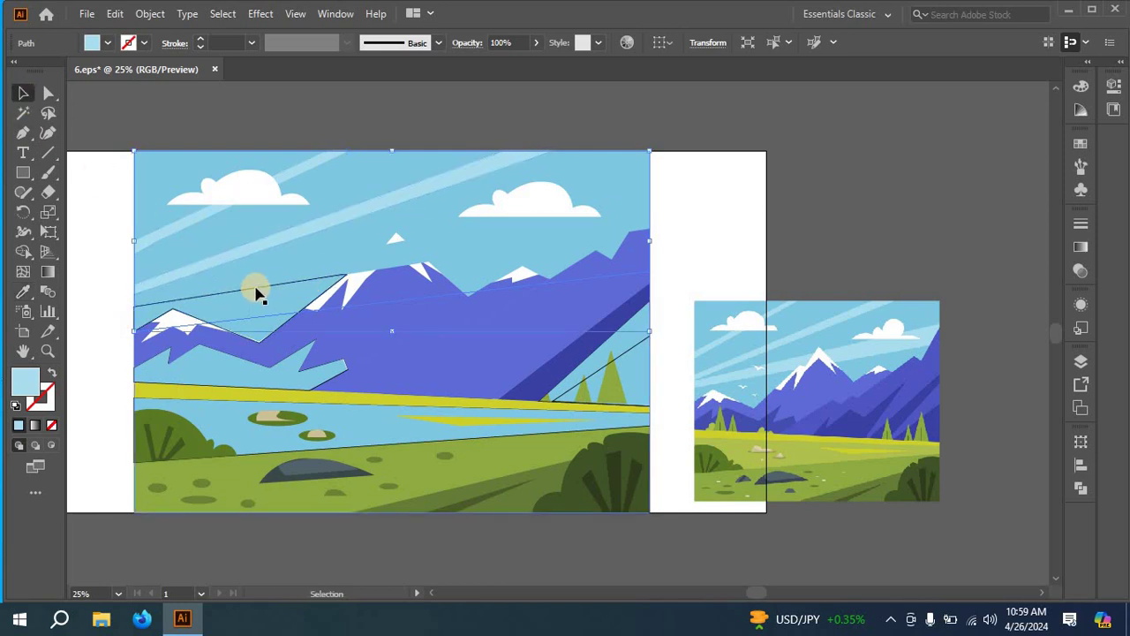
click(255, 288)
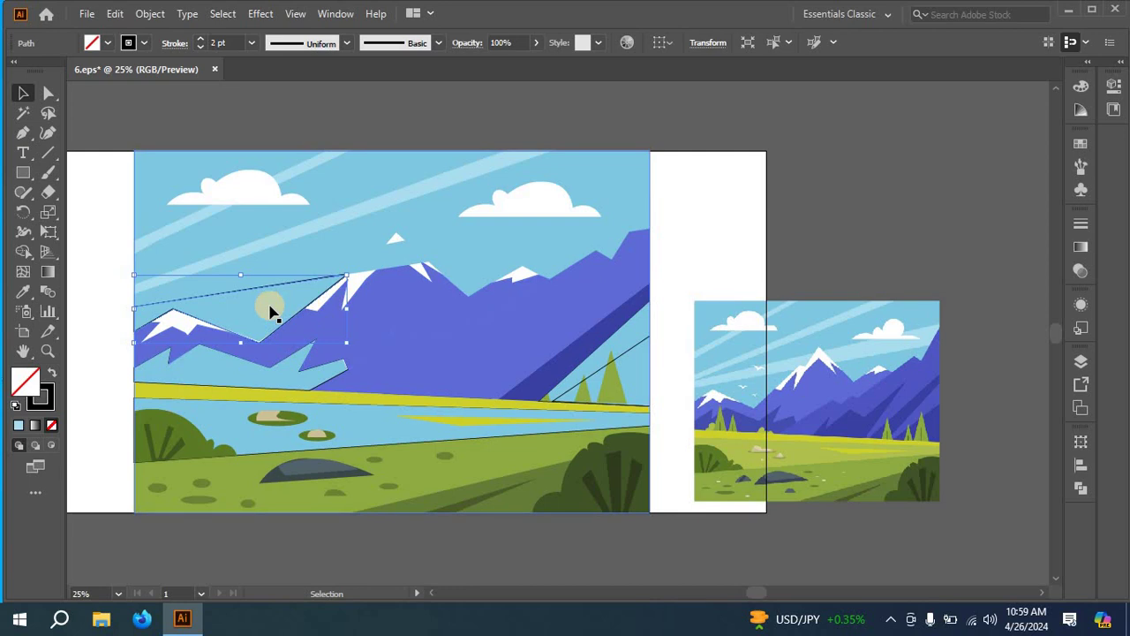
click(24, 291)
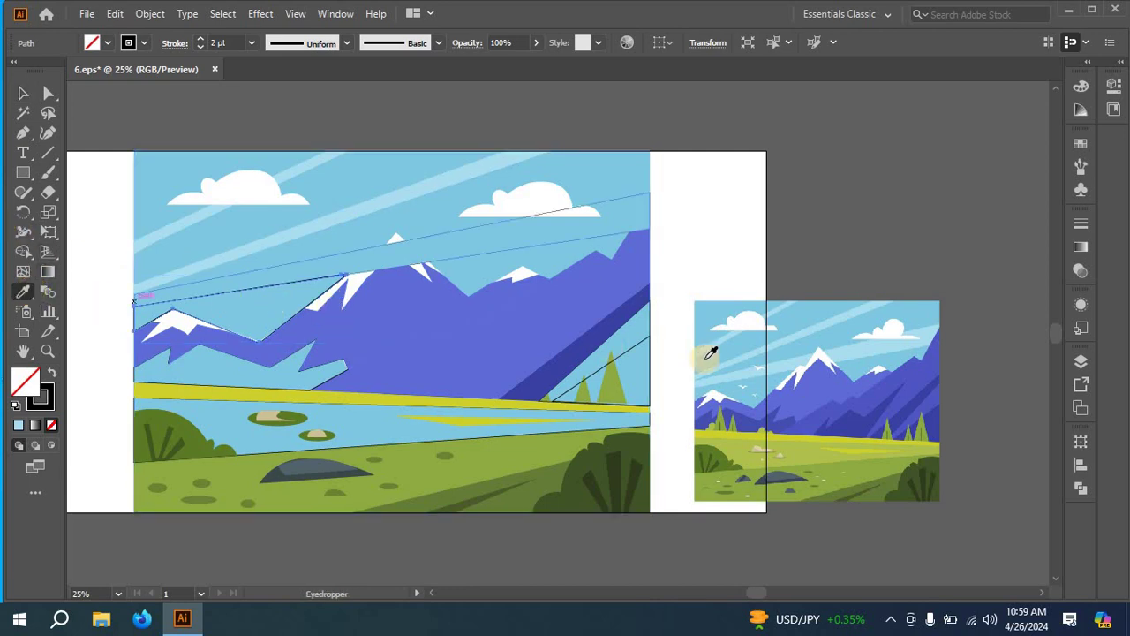
click(751, 379)
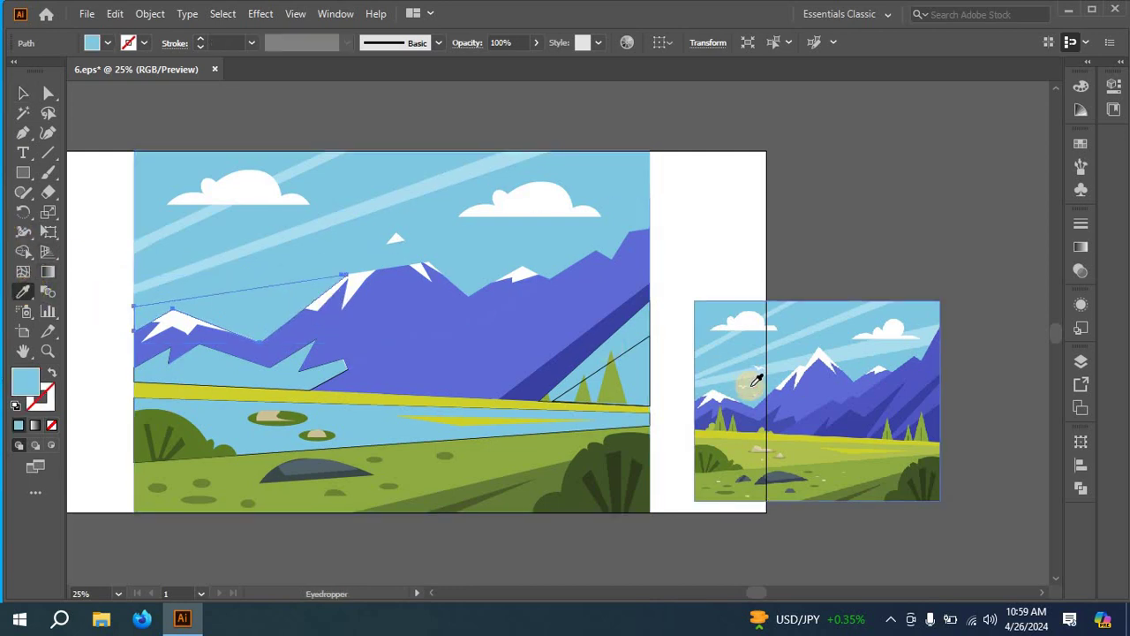
- Bring the sky blue shape between the two mountains forward two levels in the stacking order
right_click(310, 293)
mouse_move(386, 517)
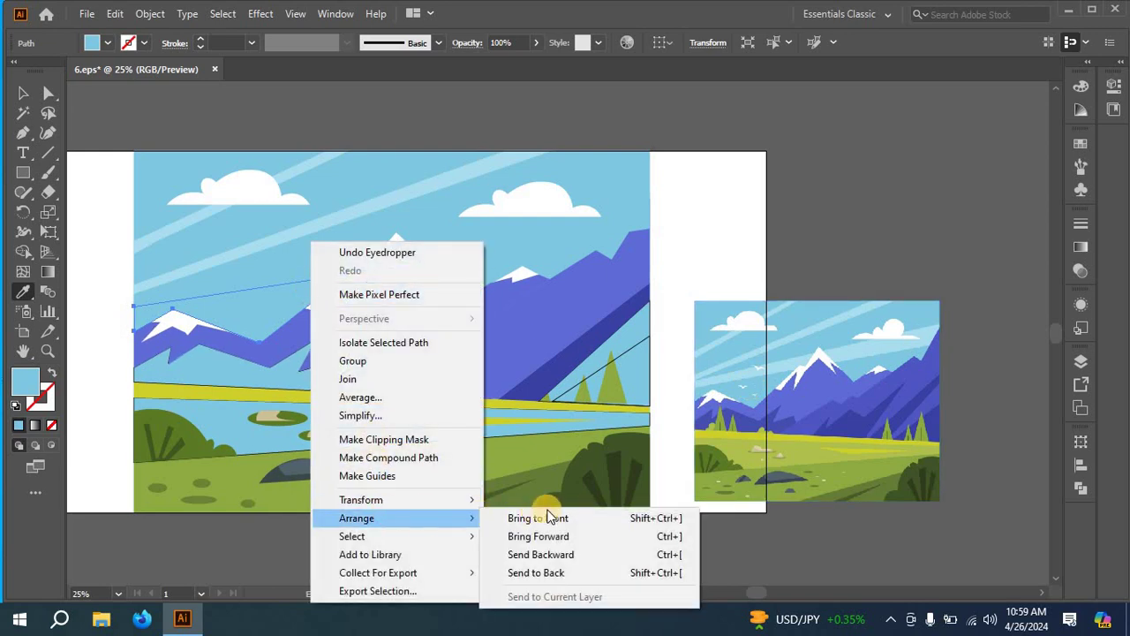
click(547, 535)
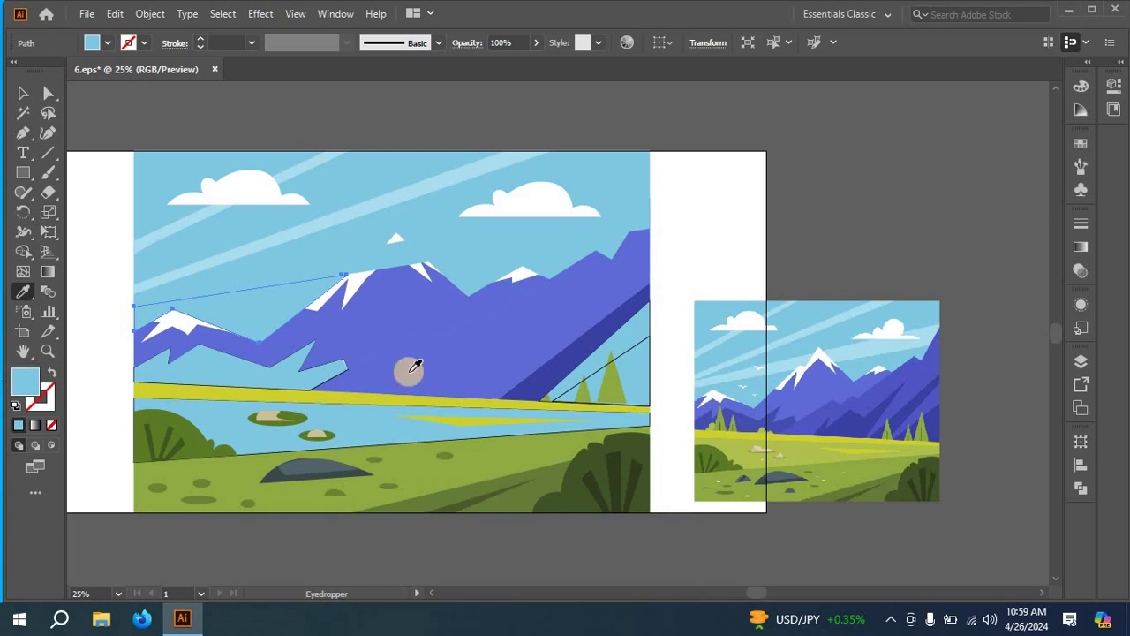
right_click(284, 297)
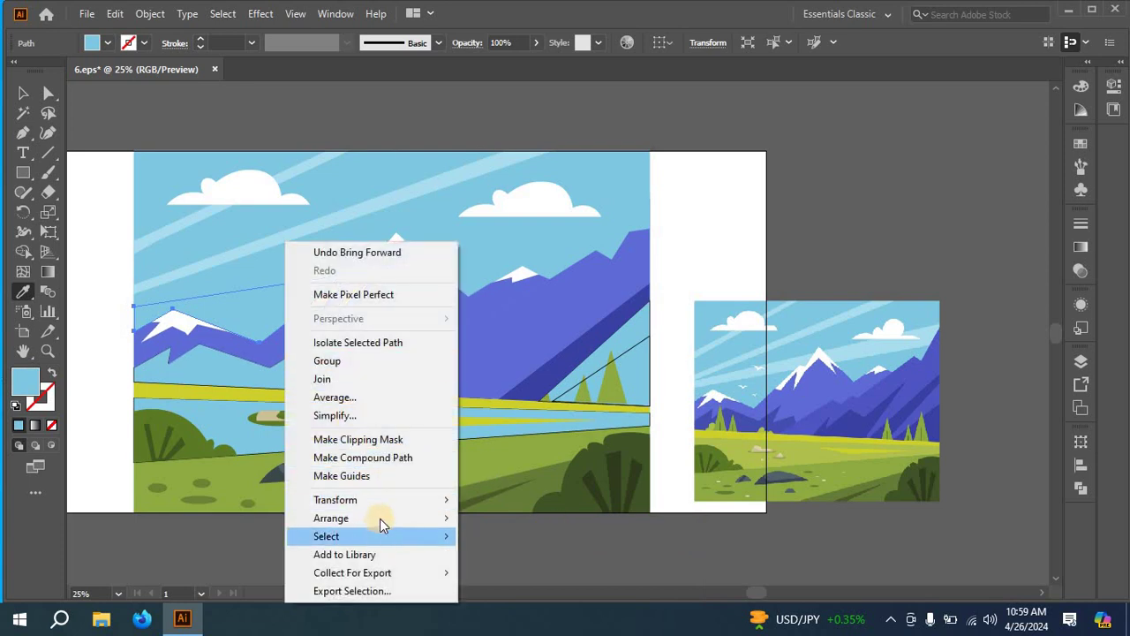
mouse_move(380, 518)
click(508, 538)
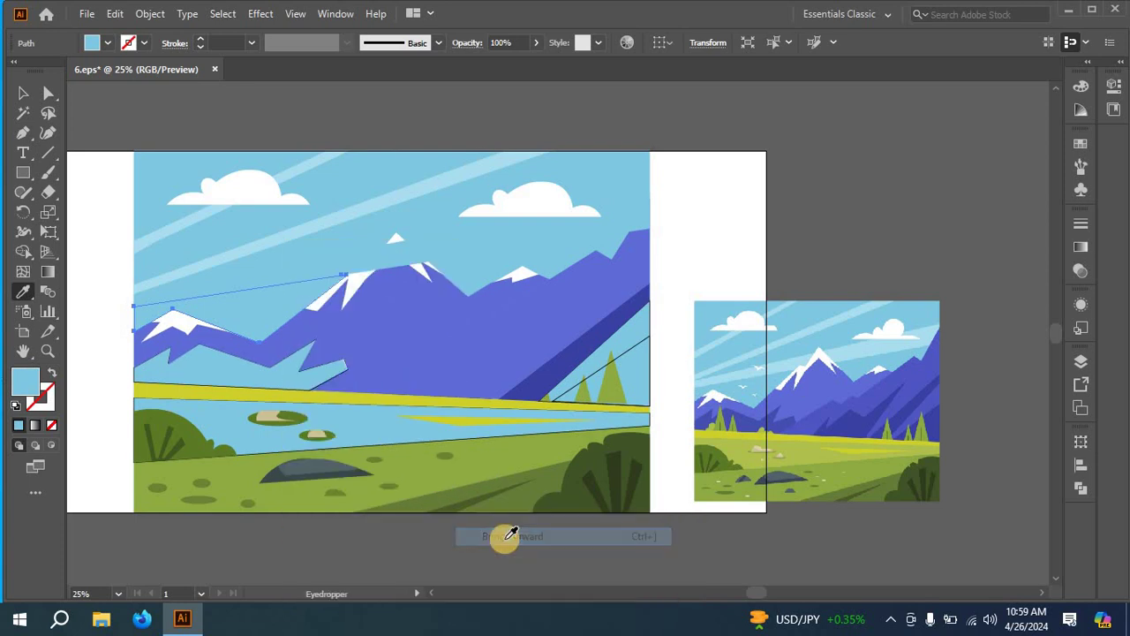
- Fill the long diagonal light ray crossing just above the mountains with the pale blue sampled from the reference's ray
click(444, 231)
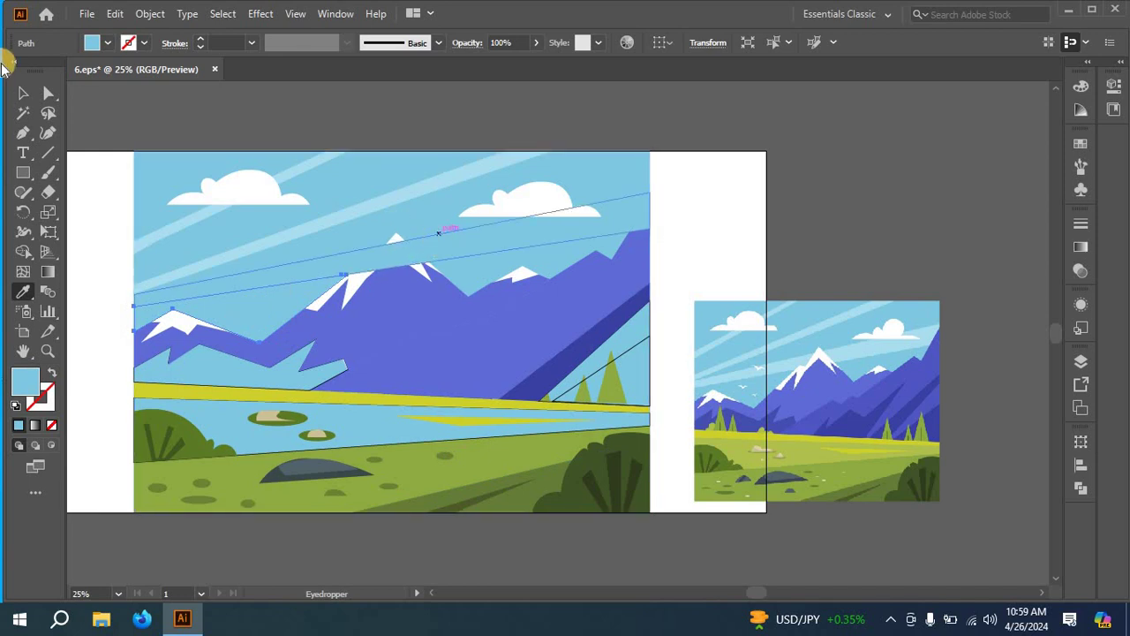
click(23, 92)
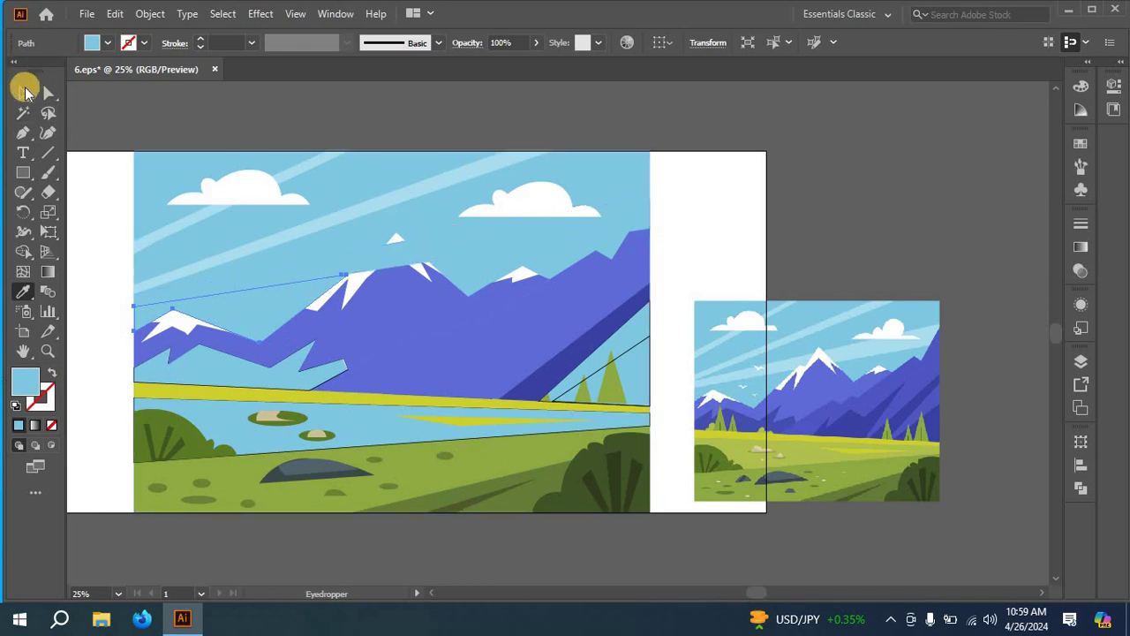
click(461, 247)
click(579, 257)
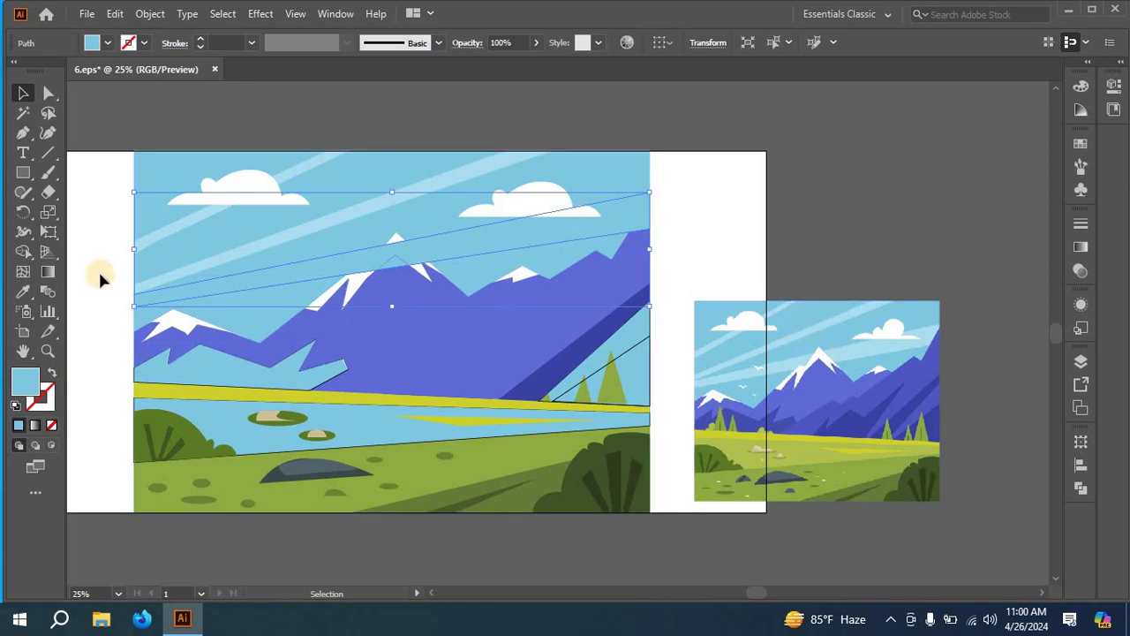
click(23, 291)
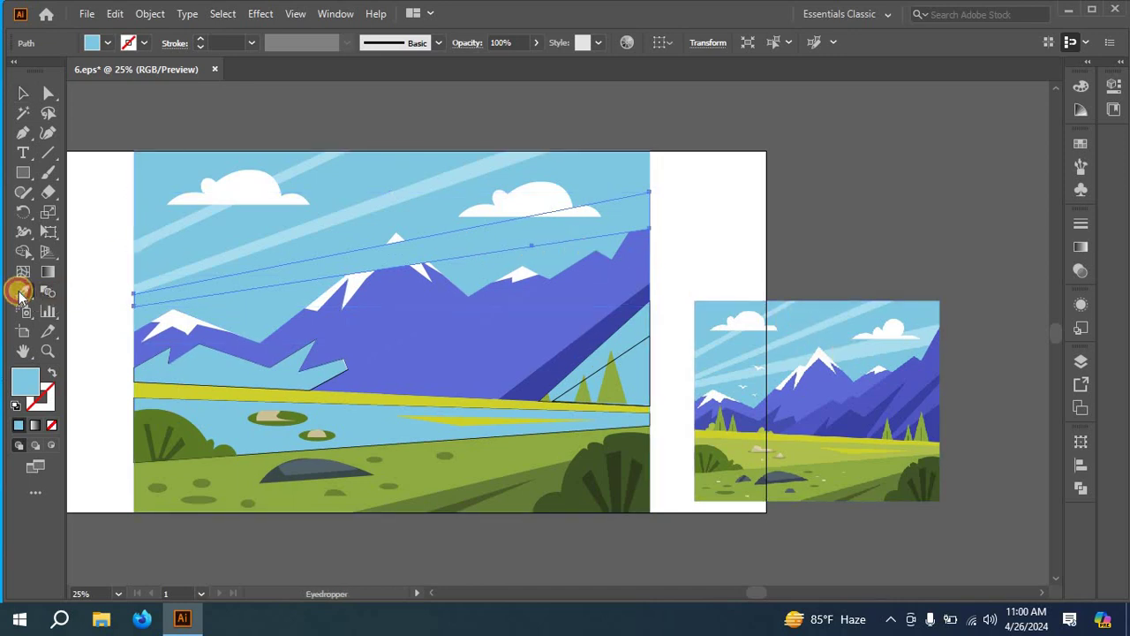
click(874, 349)
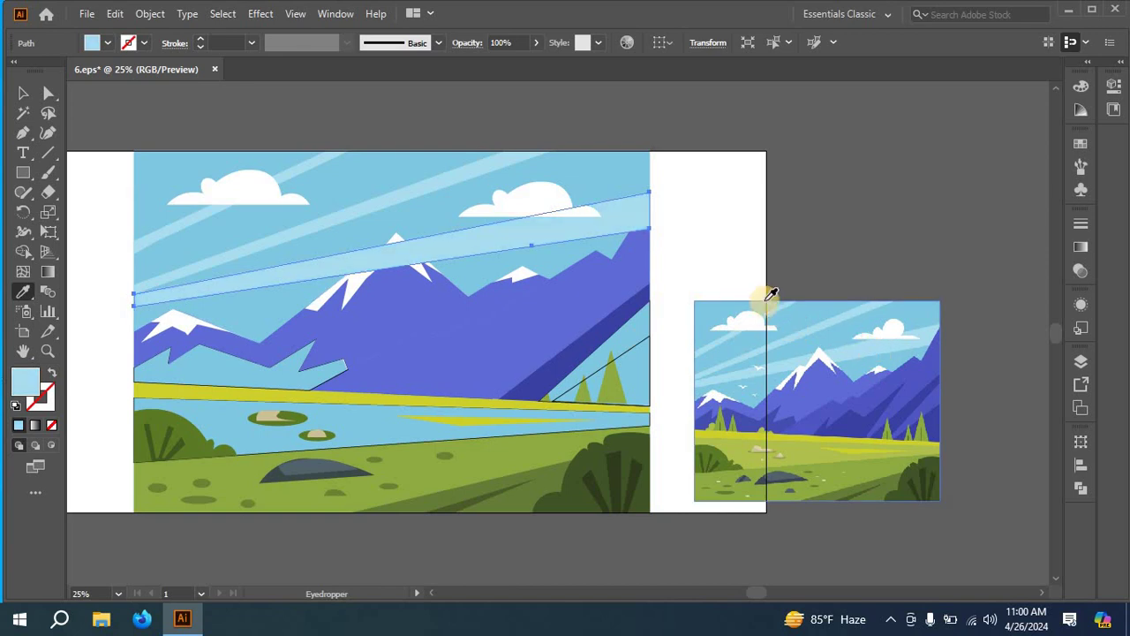
- Adjust the purple mountain shape's edge beside the tip of the outlined left foothill with the Curvature tool
scroll(771, 294, down, 1)
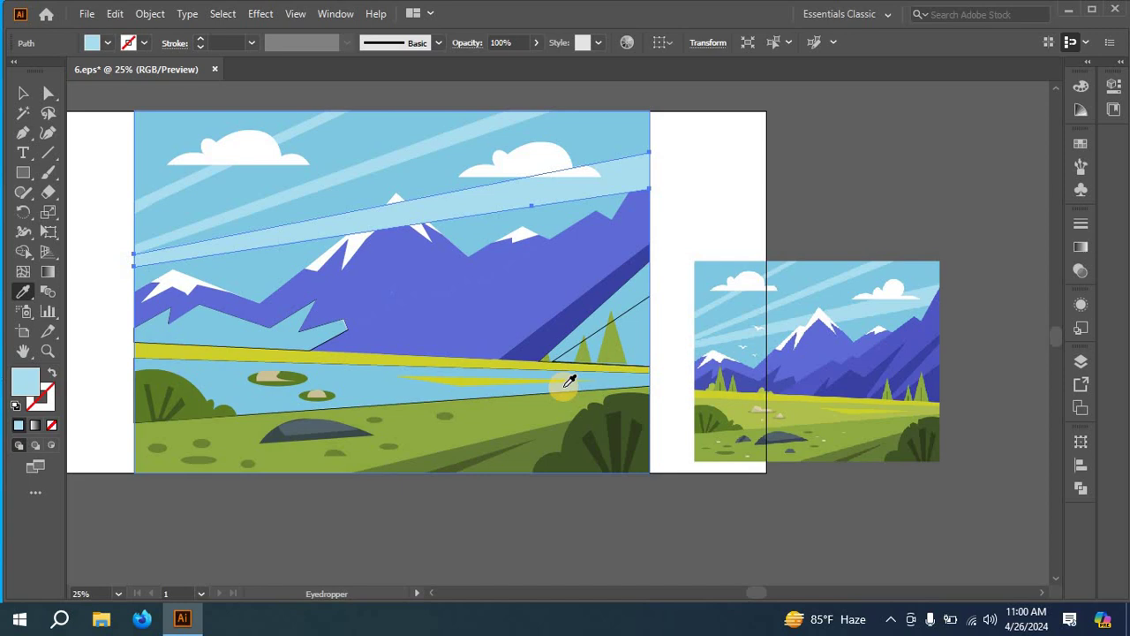
click(24, 94)
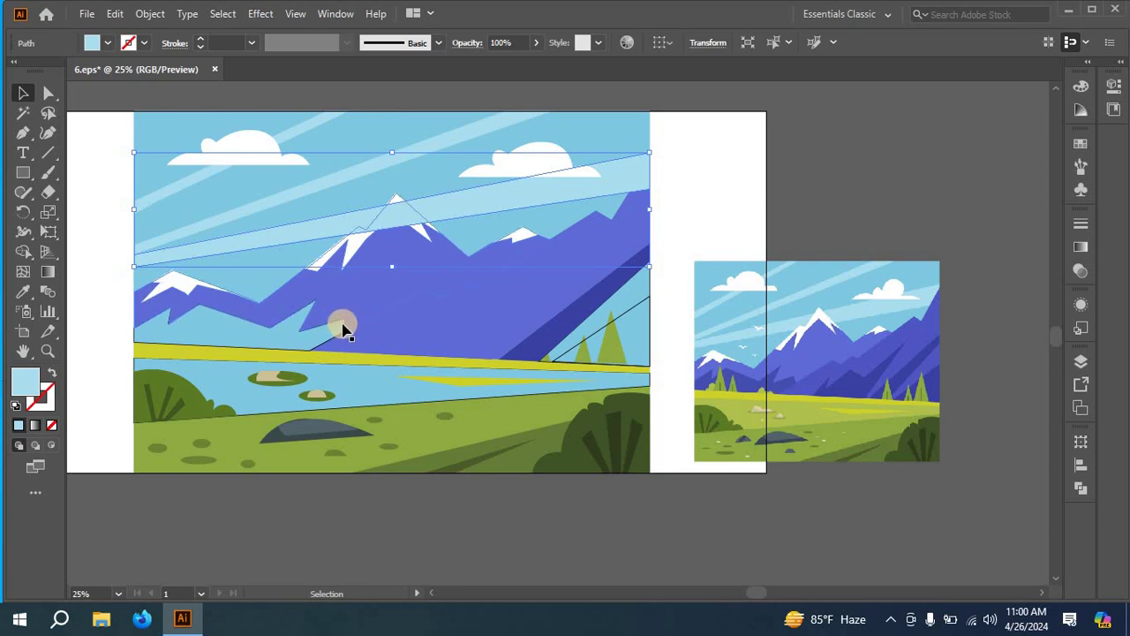
click(44, 137)
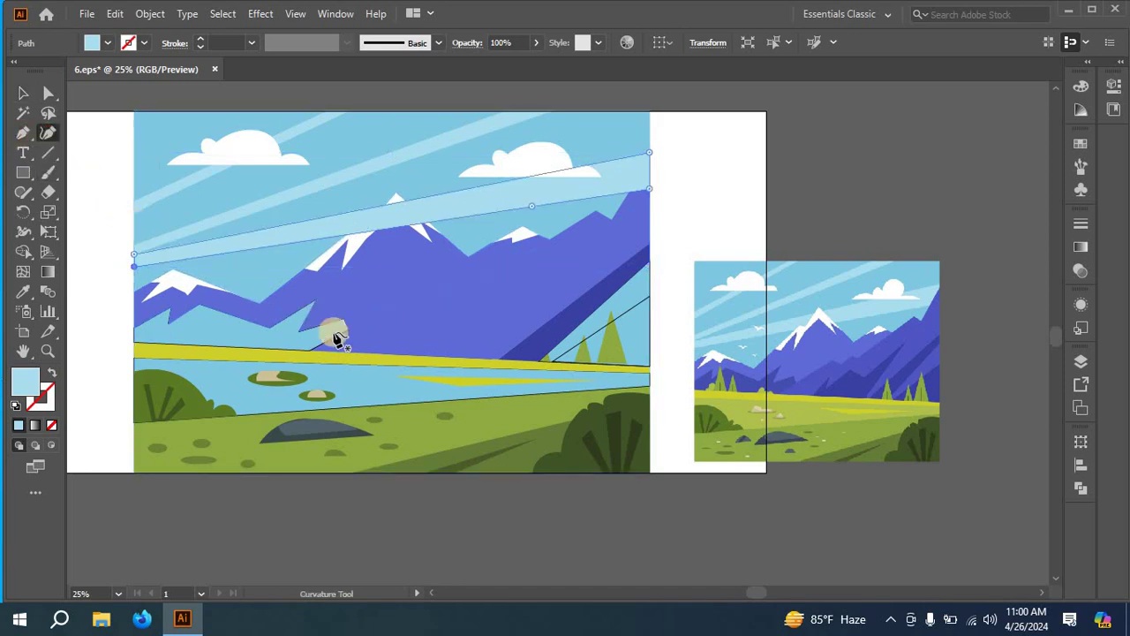
click(346, 334)
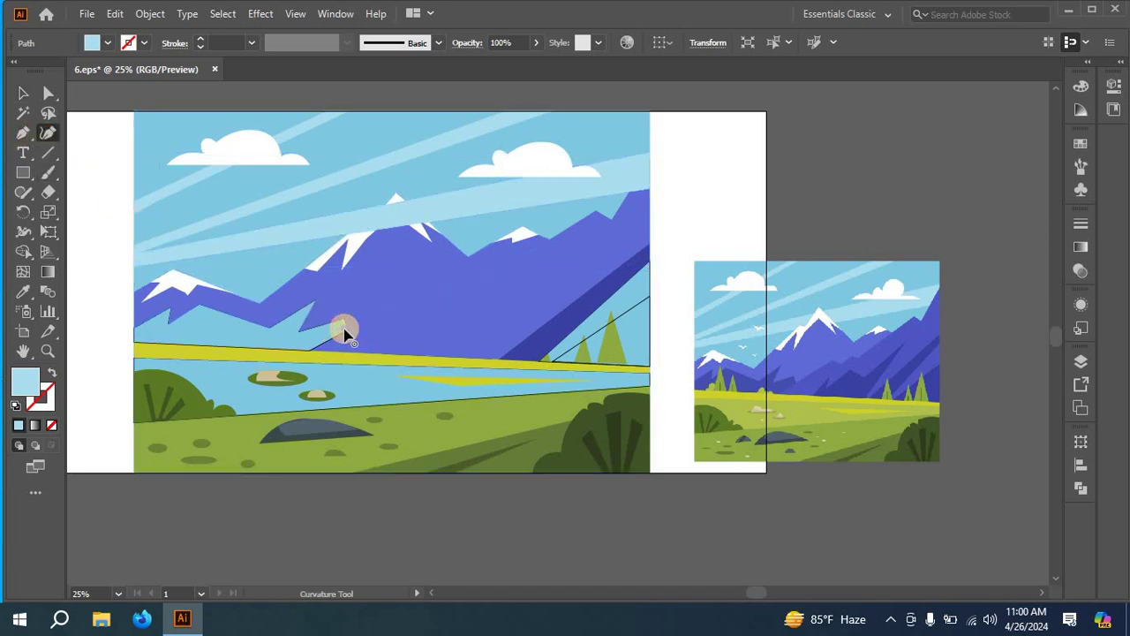
click(350, 329)
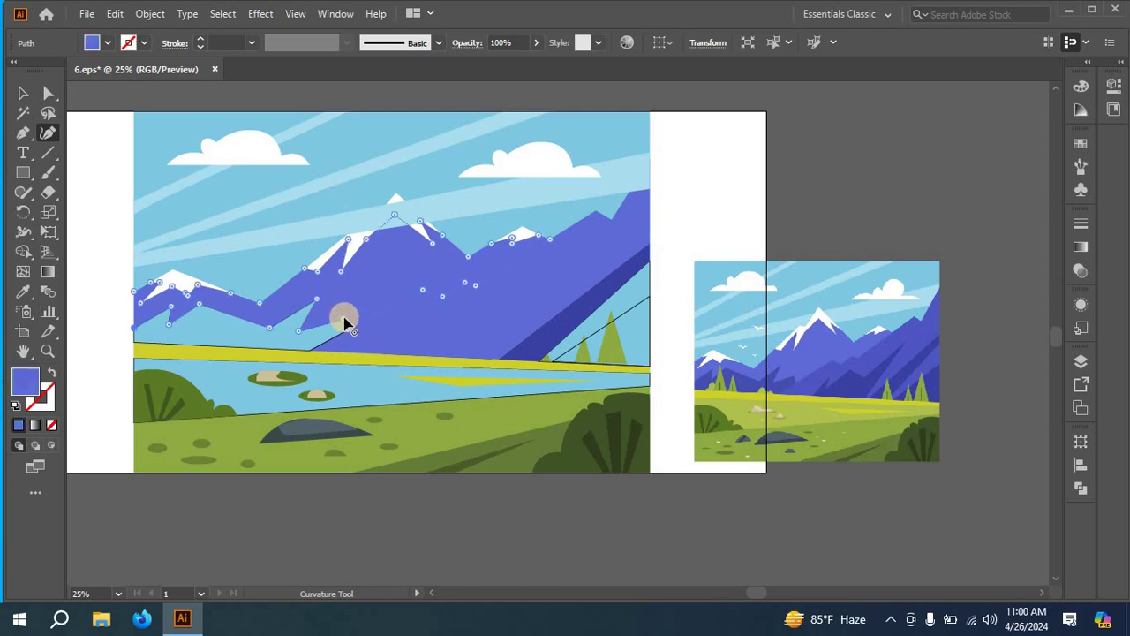
drag(341, 326, 350, 349)
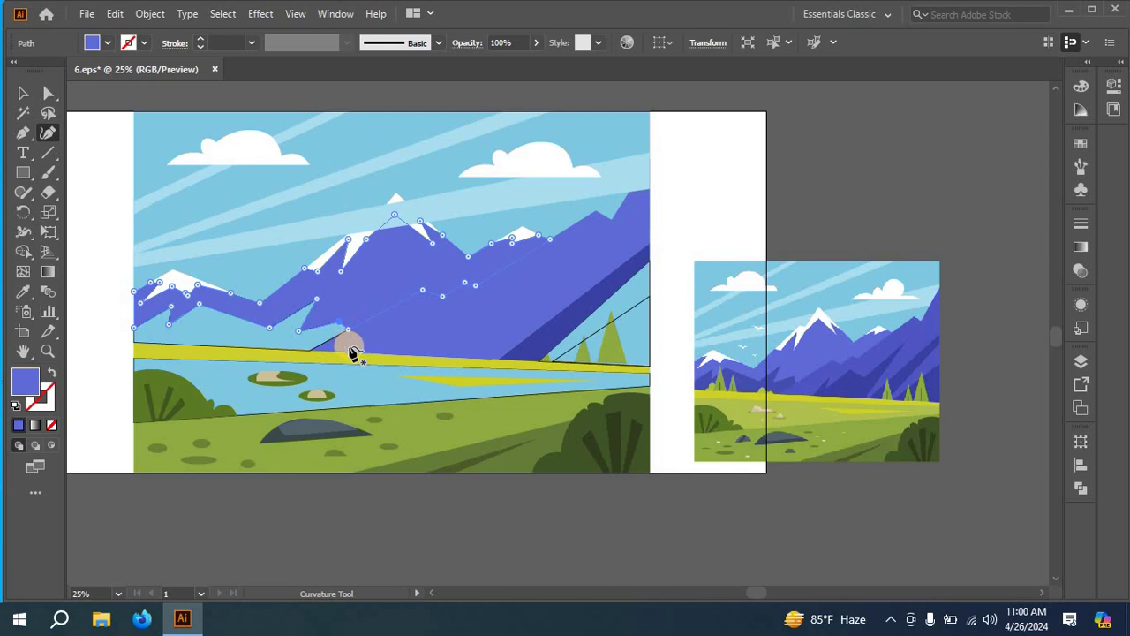
scroll(353, 351, down, 2)
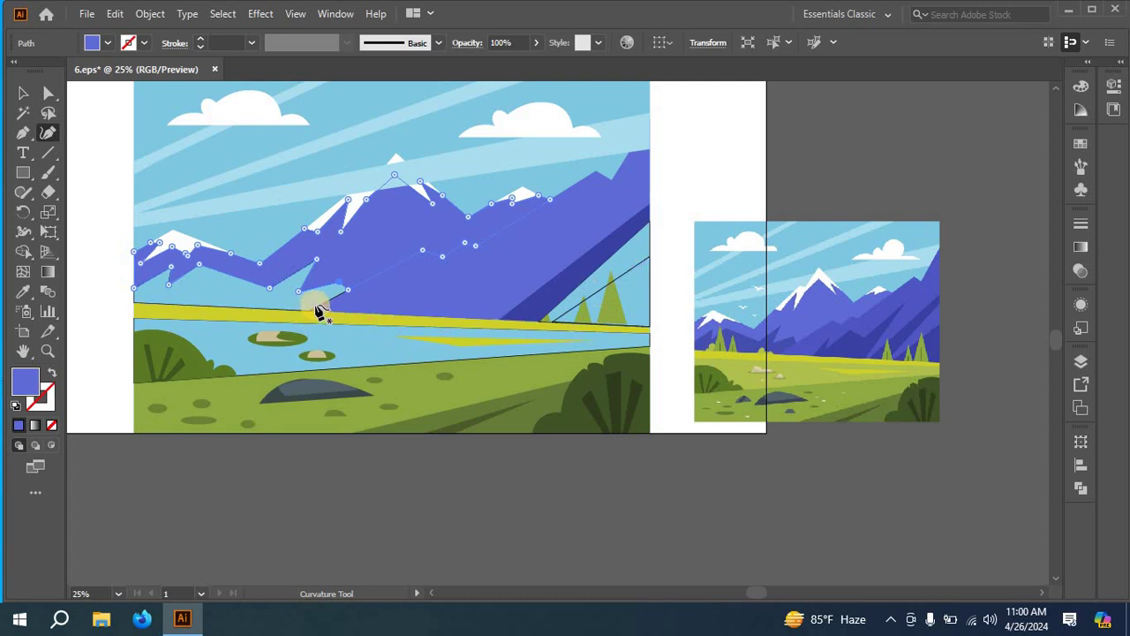
- Fill the outlined triangular slope around the two green trees with dark blue sampled from the reference, and send it backward behind the trees
click(23, 93)
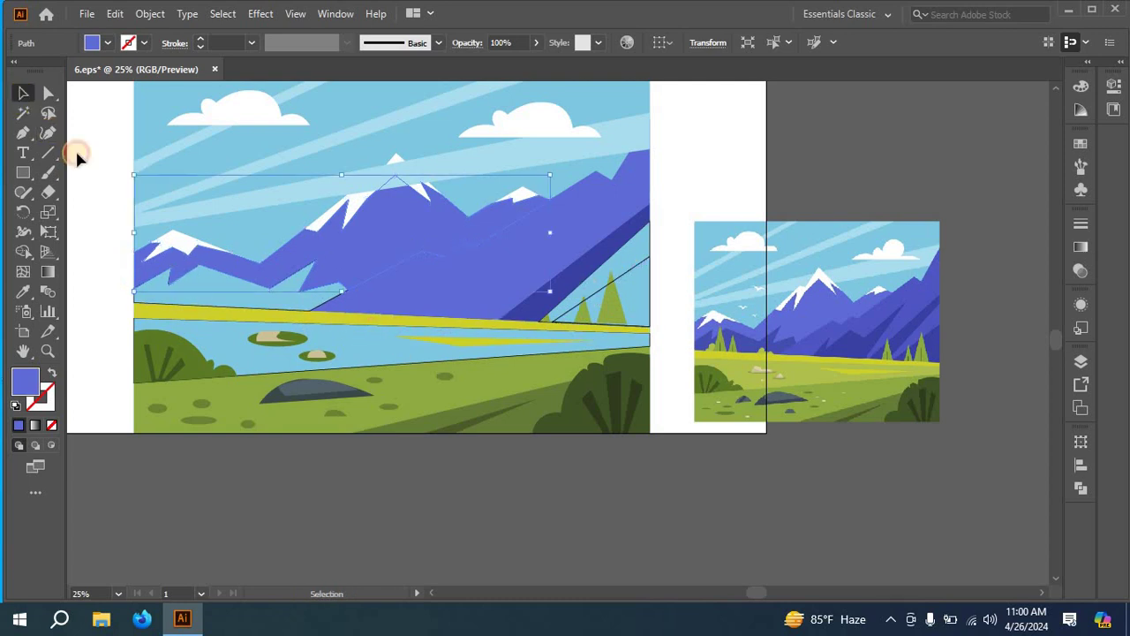
click(598, 297)
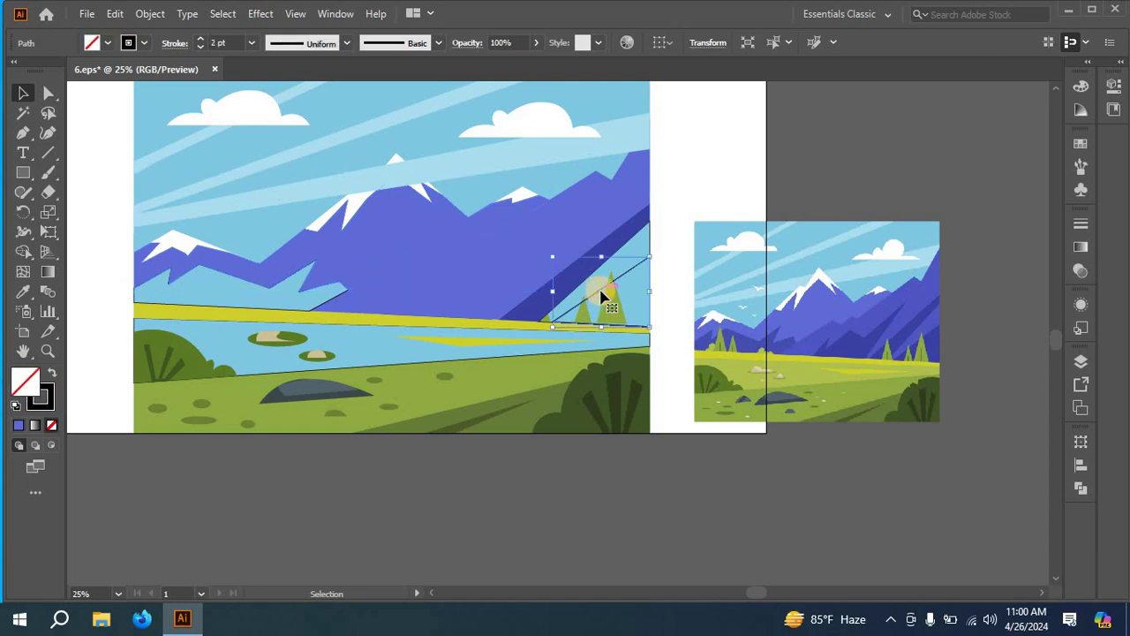
click(23, 293)
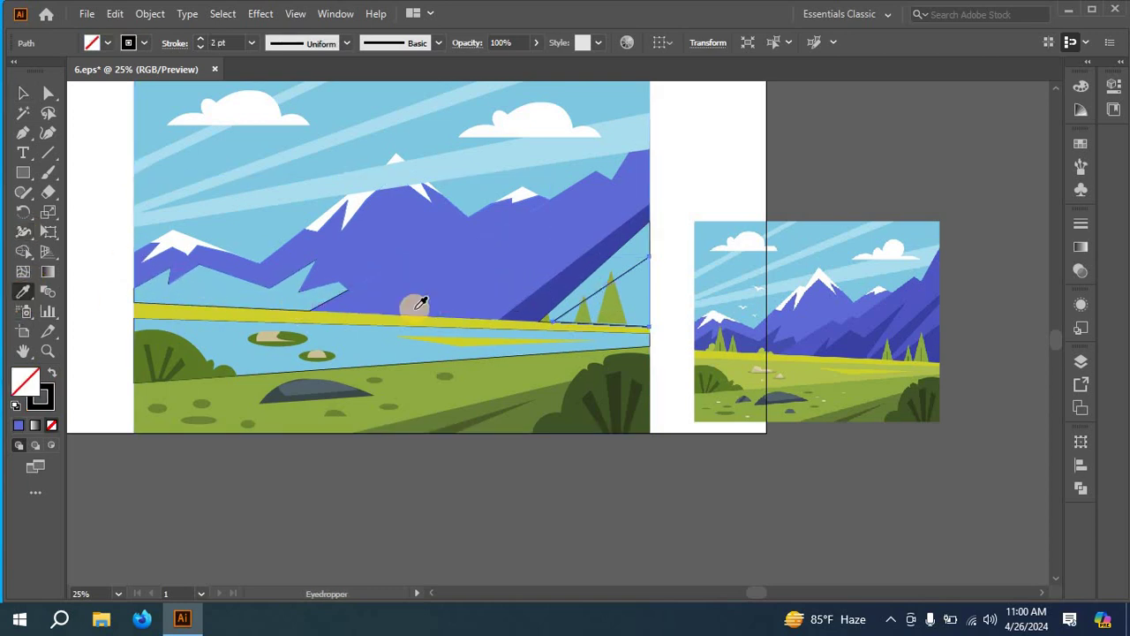
click(935, 336)
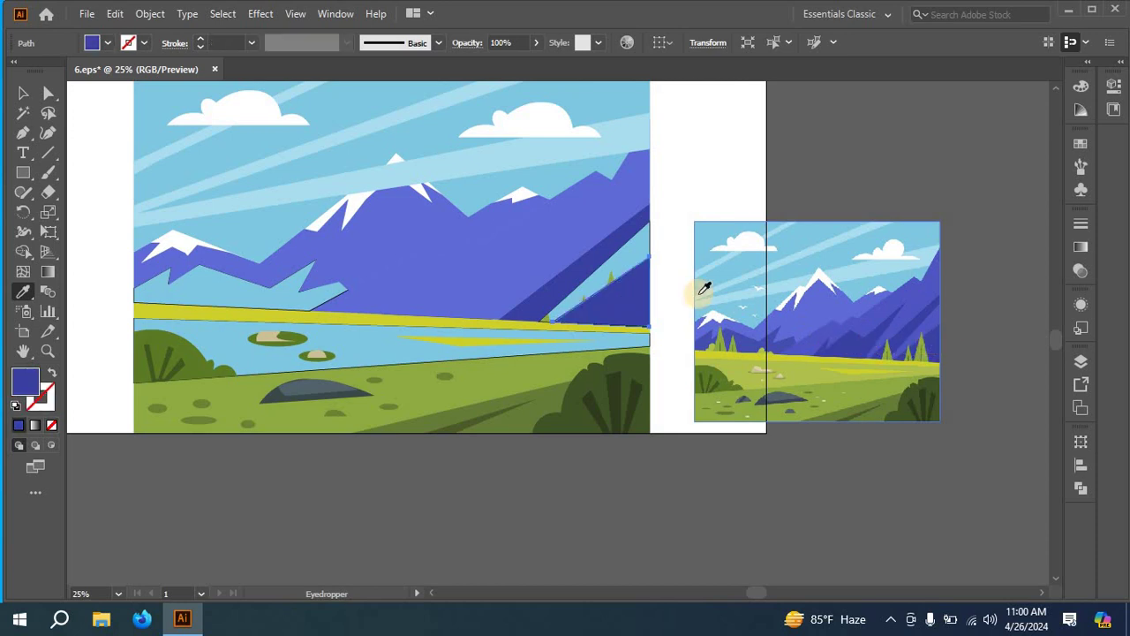
right_click(632, 302)
mouse_move(680, 519)
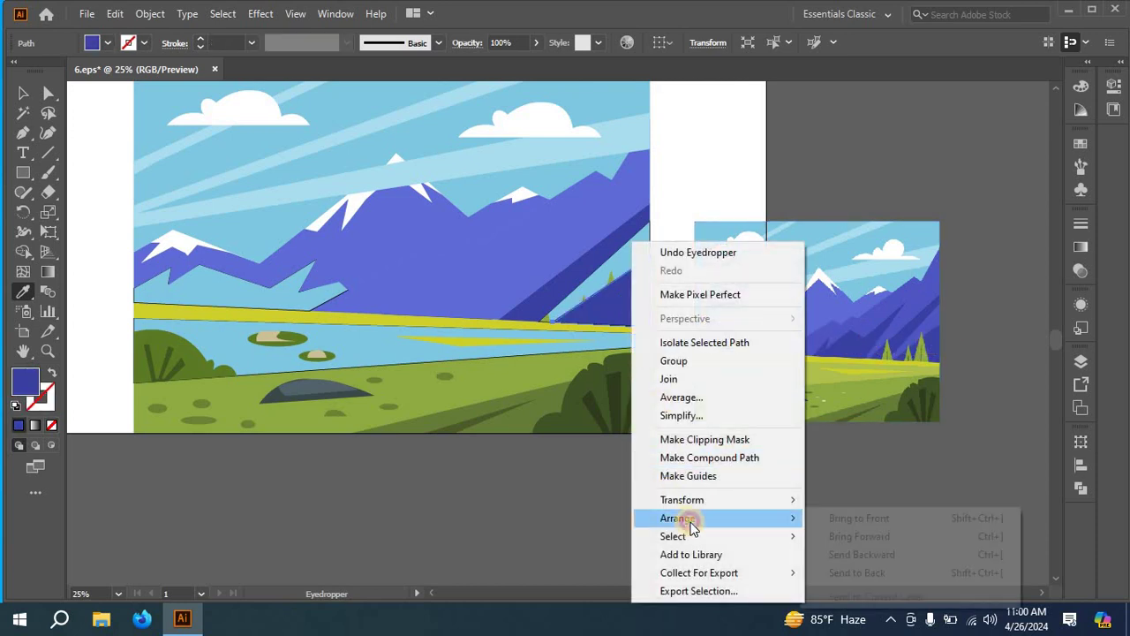
click(859, 555)
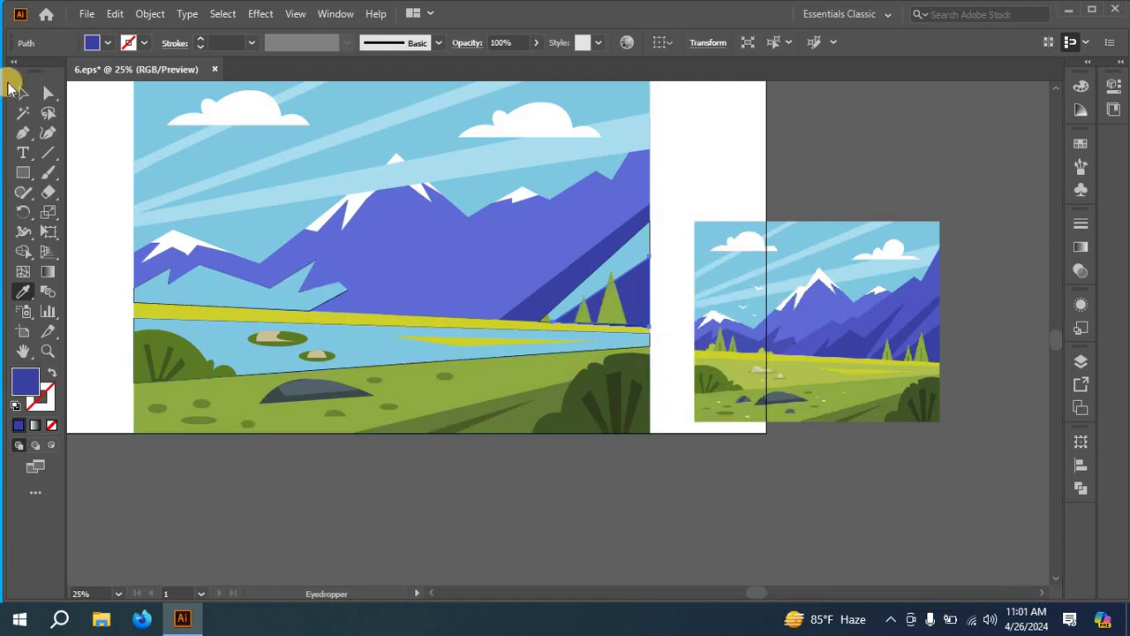
- Fill the jagged foothill outline beneath the left mountains with the darker purple-blue sampled from the reference's left foothill
click(22, 94)
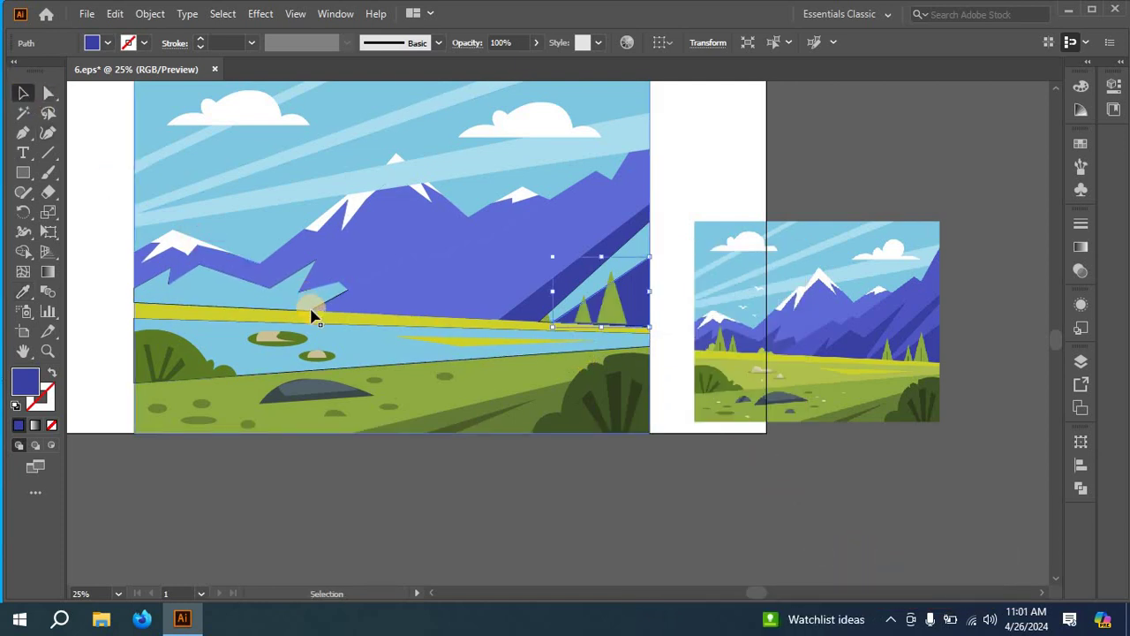
click(311, 313)
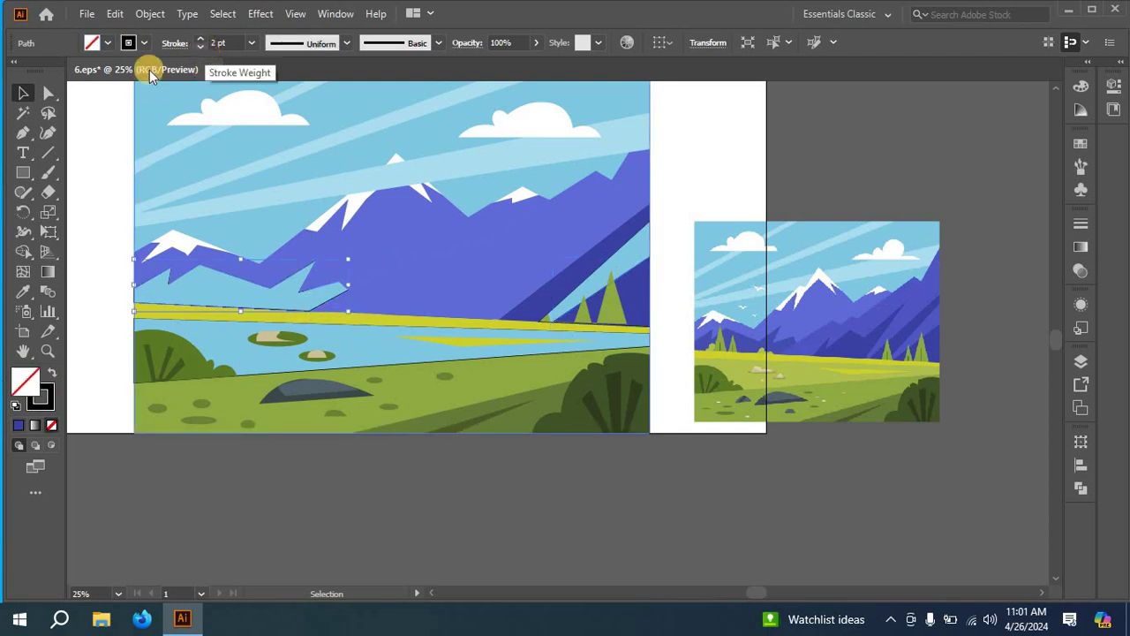
click(23, 292)
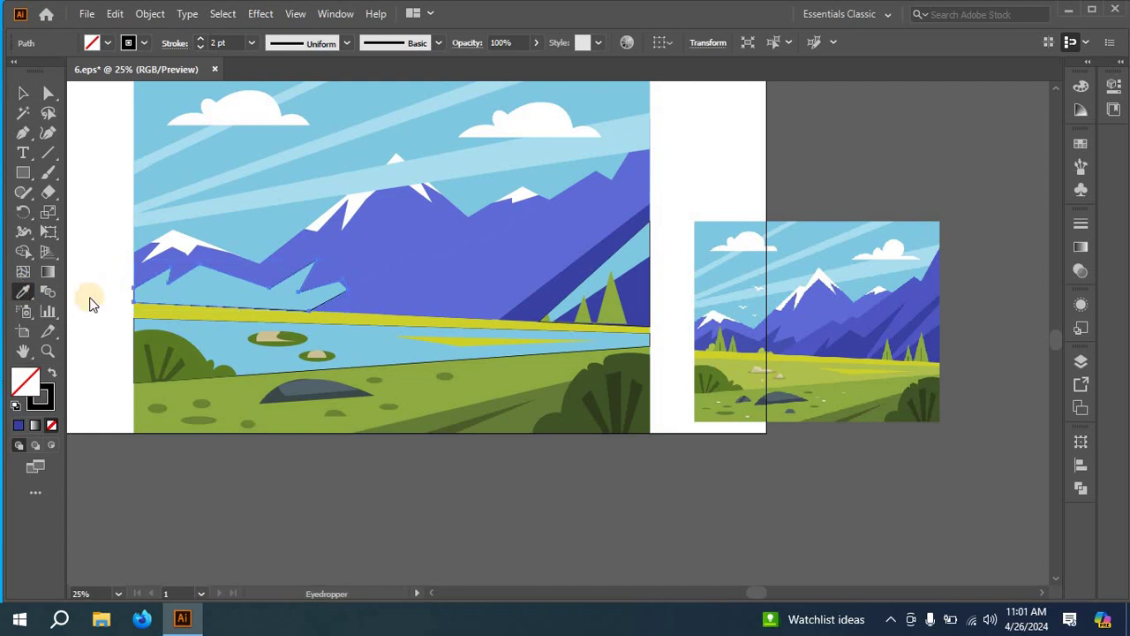
click(751, 346)
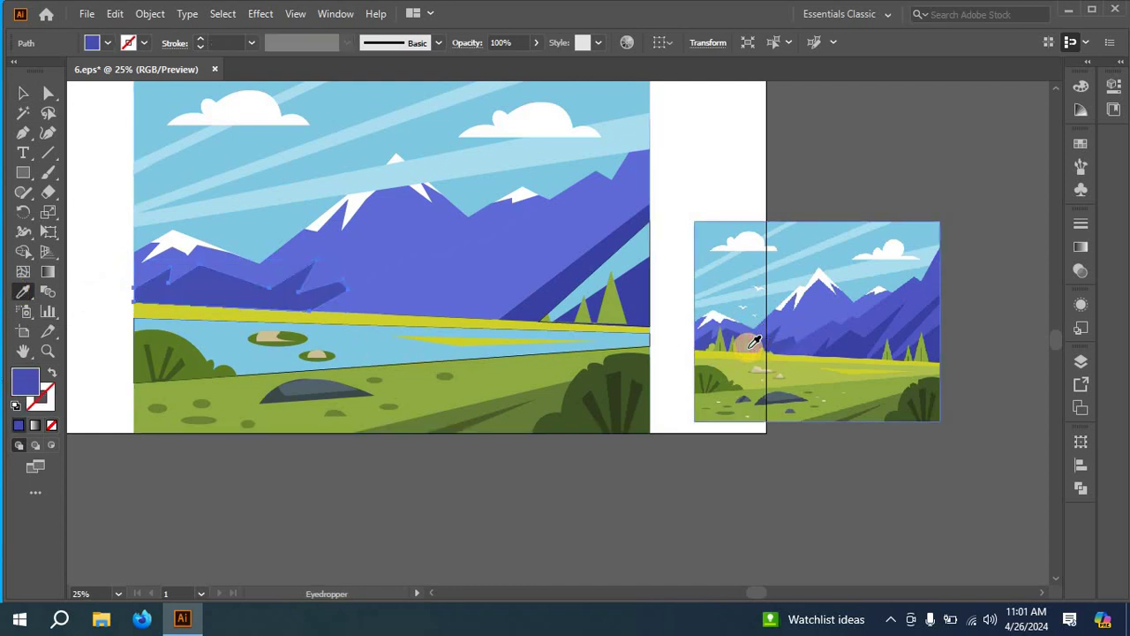
- Fill the outlined meadow band below the yellow strip with the light green sampled from the reference's meadow, and send the band backward
scroll(753, 343, down, 1)
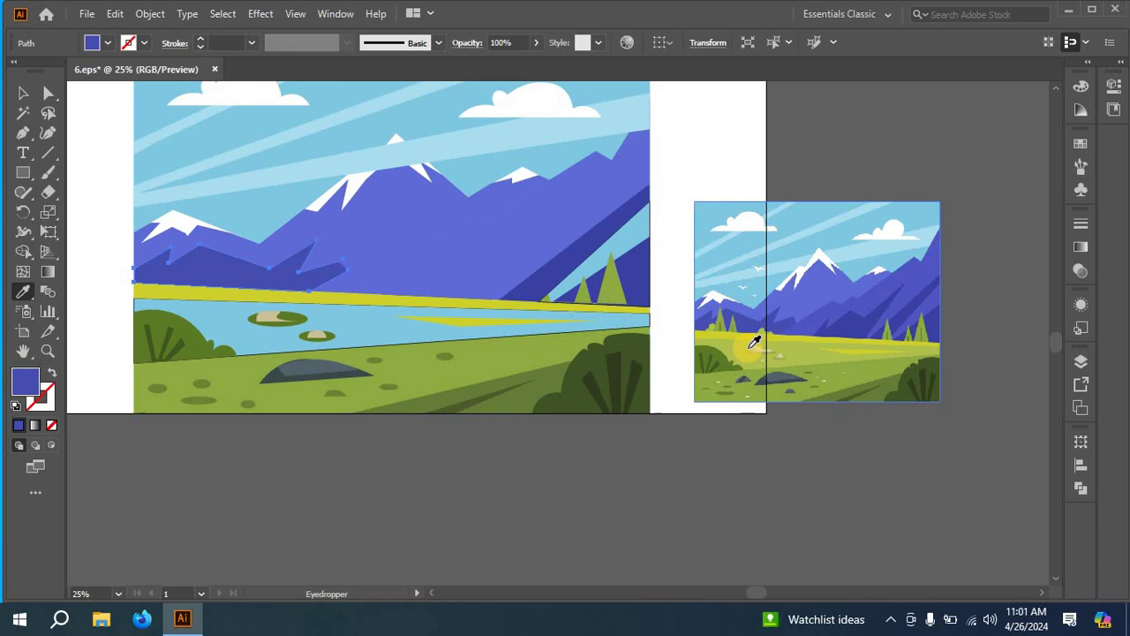
click(20, 94)
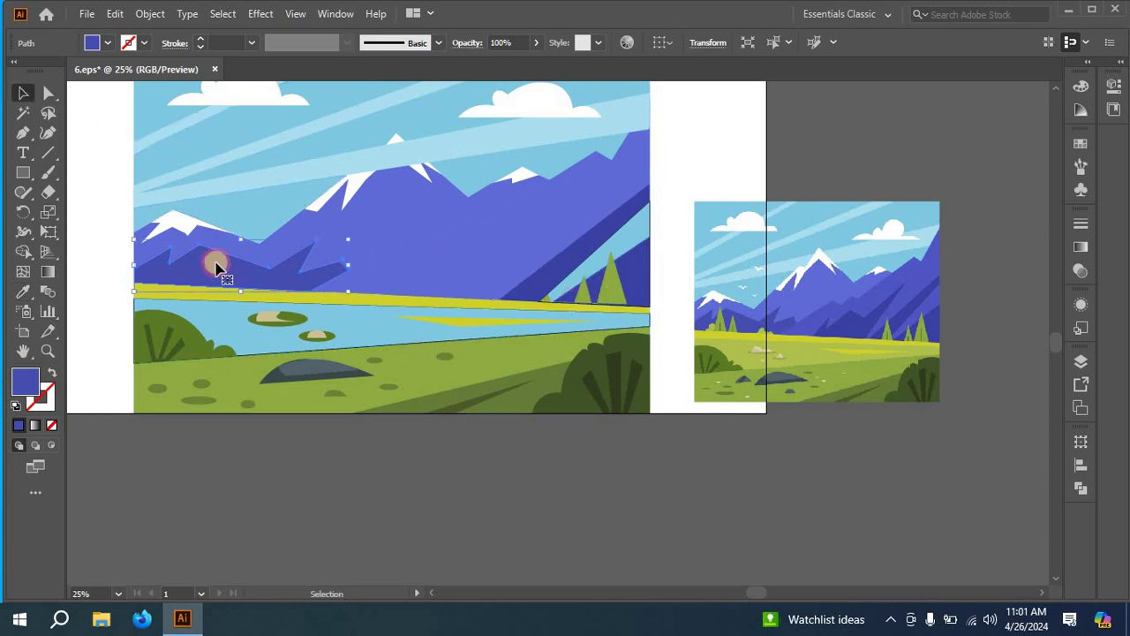
click(408, 346)
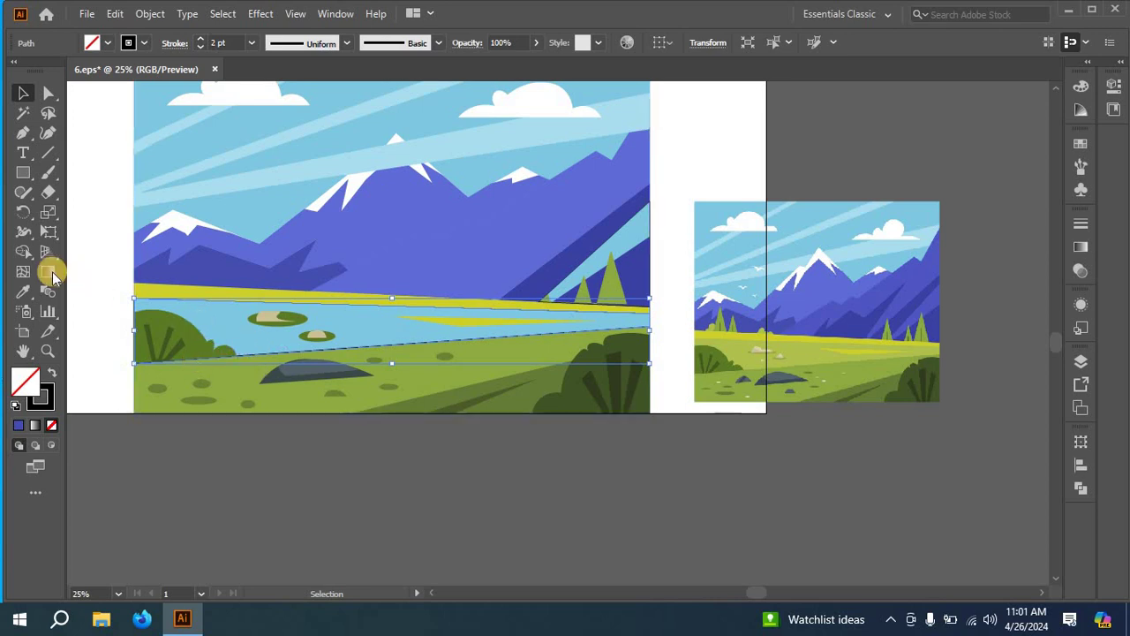
click(23, 291)
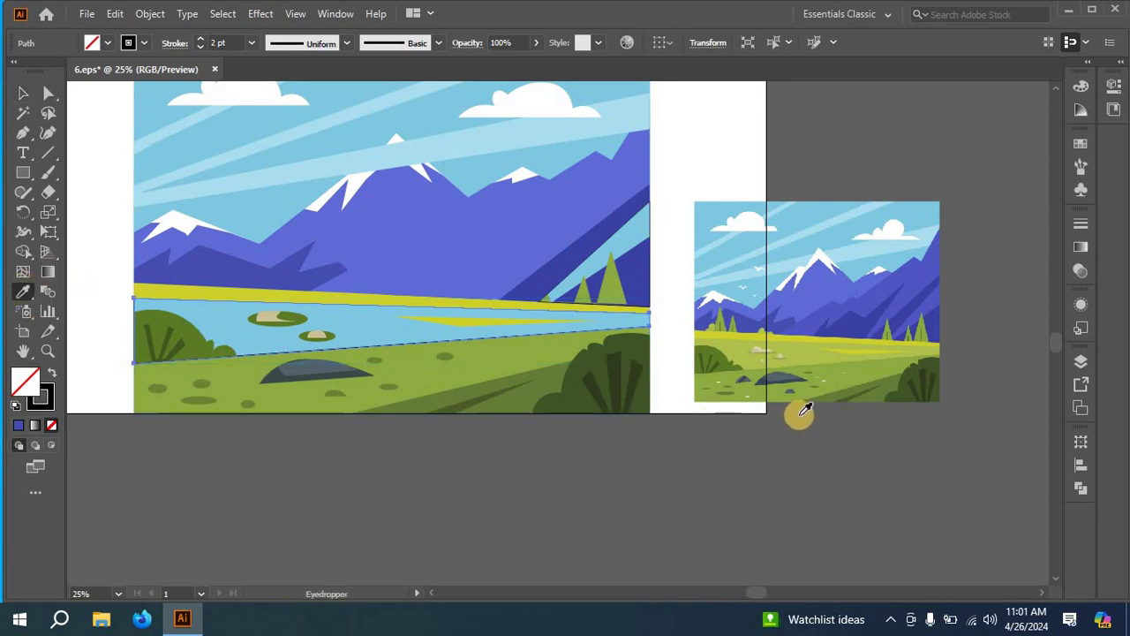
click(807, 351)
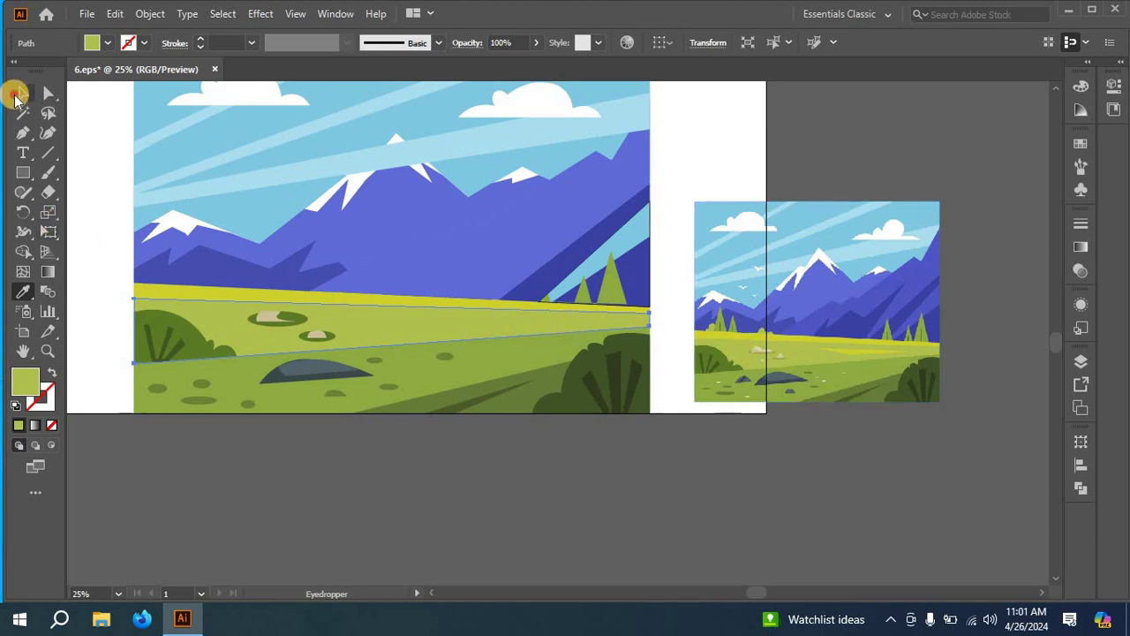
click(17, 94)
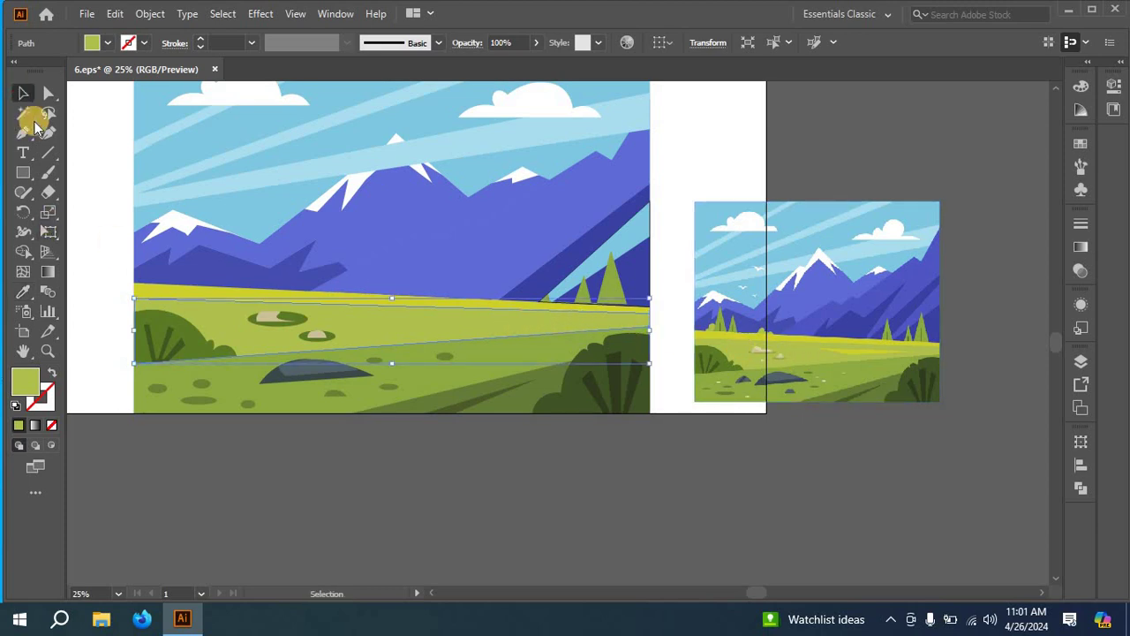
right_click(426, 337)
mouse_move(512, 518)
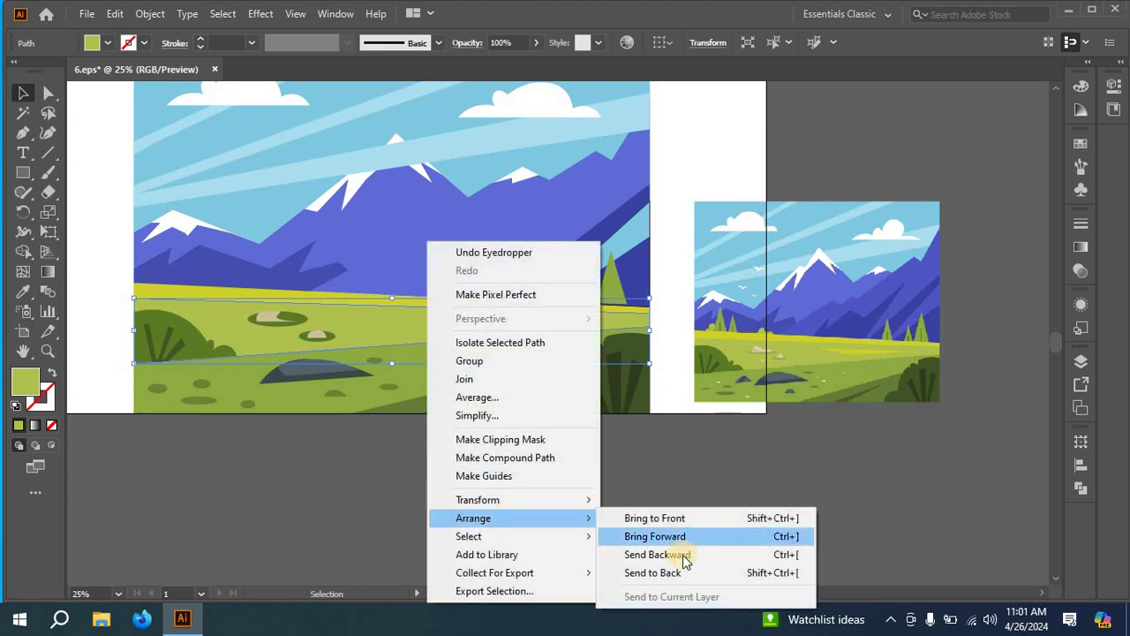
click(685, 558)
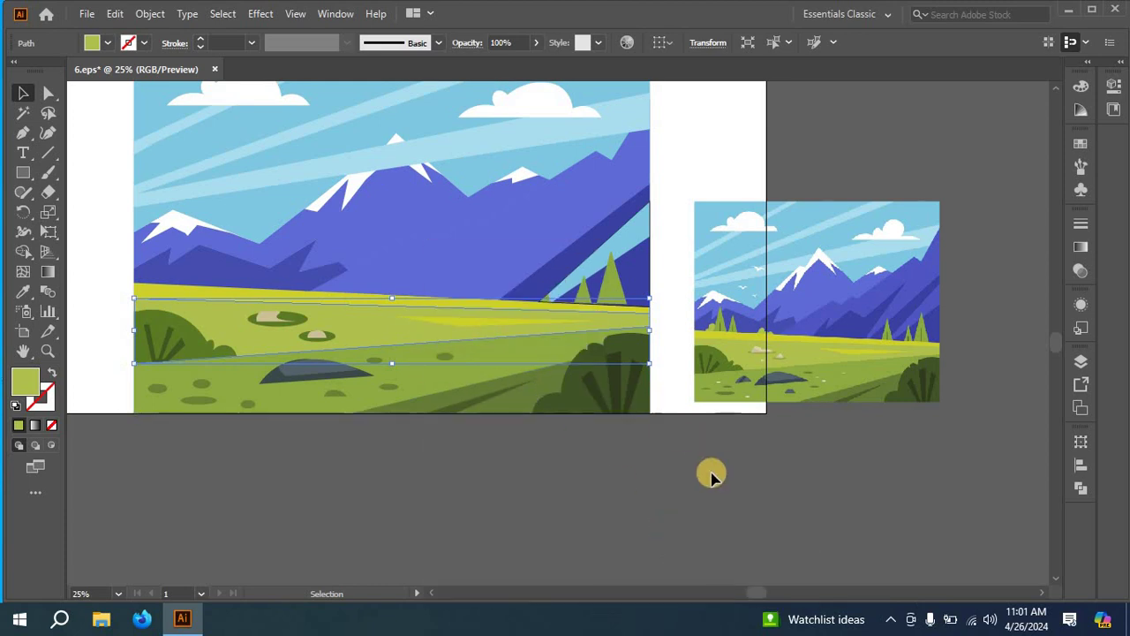
click(664, 484)
- Select all the shapes of the traced landscape and group them
scroll(665, 484, up, 3)
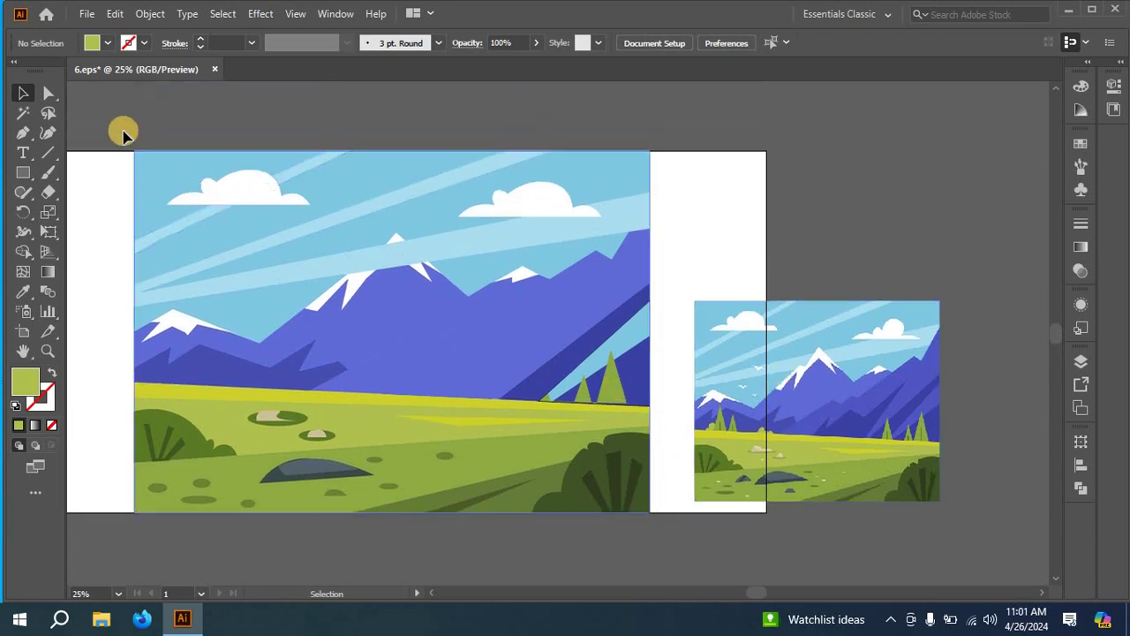
drag(113, 131, 664, 534)
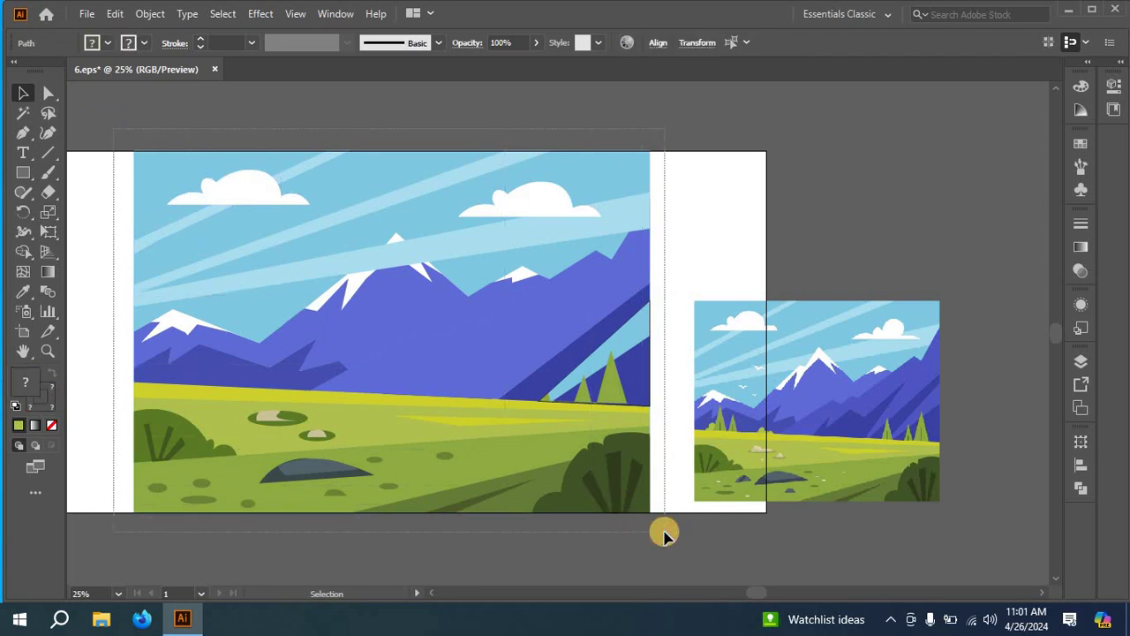
right_click(480, 444)
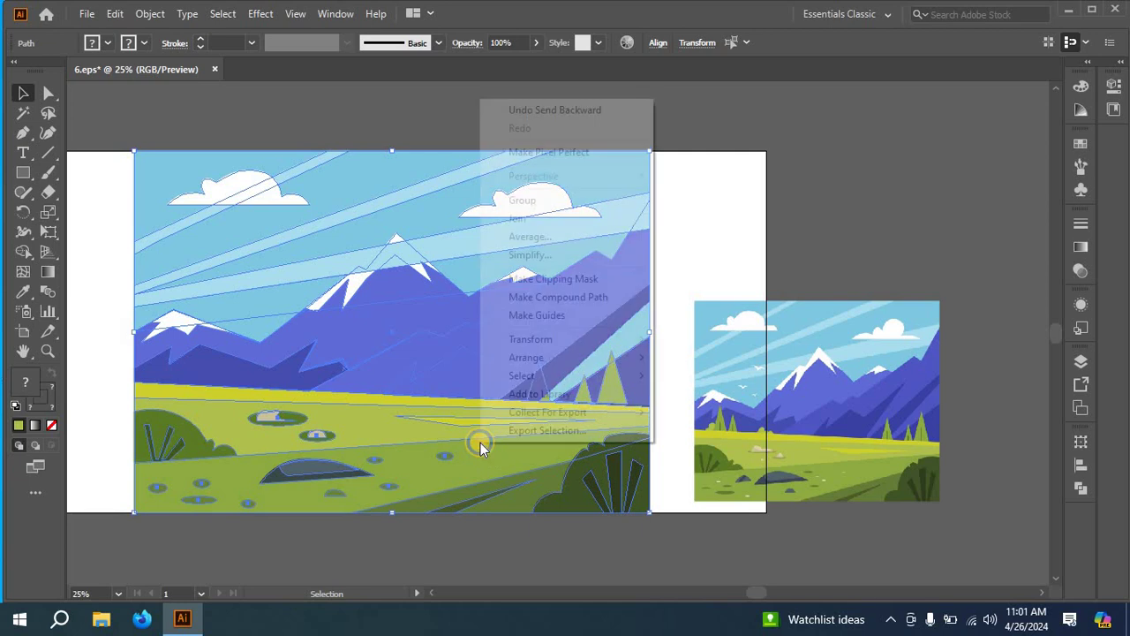
click(532, 201)
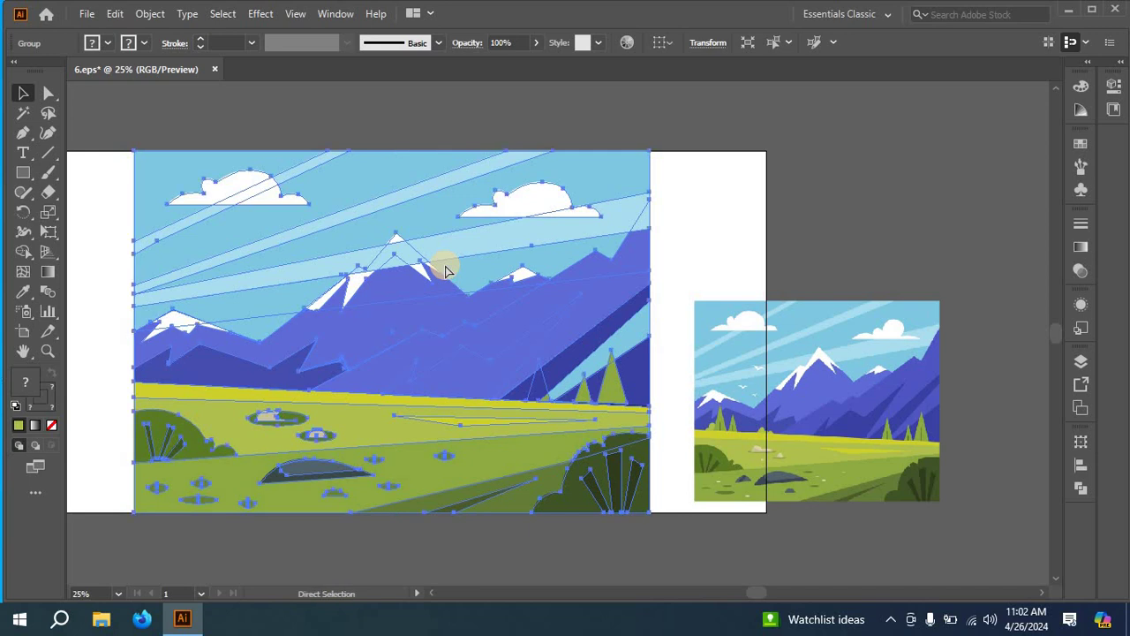
- Examine the grouped landscape's paths in Outline view, and return to the coloured preview
key(ctrl+y)
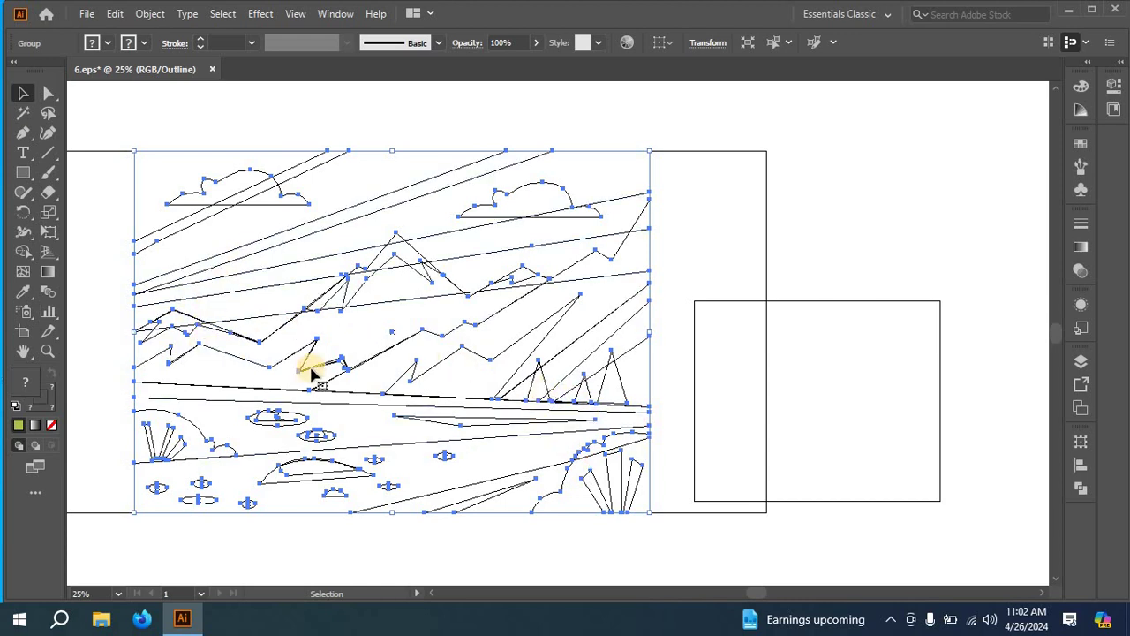
scroll(298, 415, down, 1)
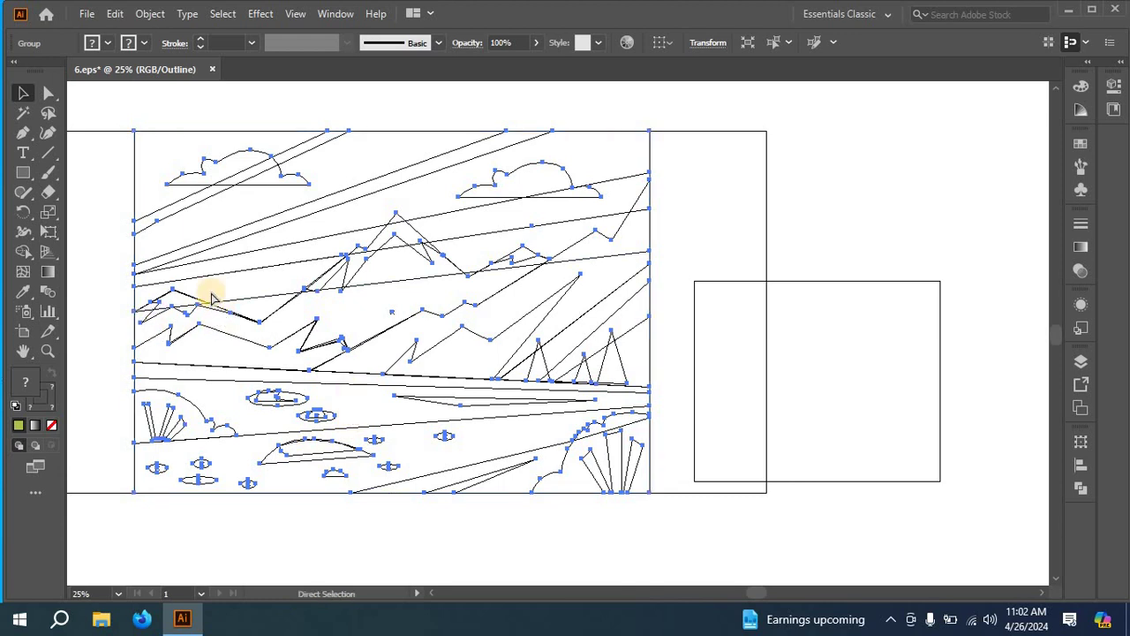
key(ctrl+y)
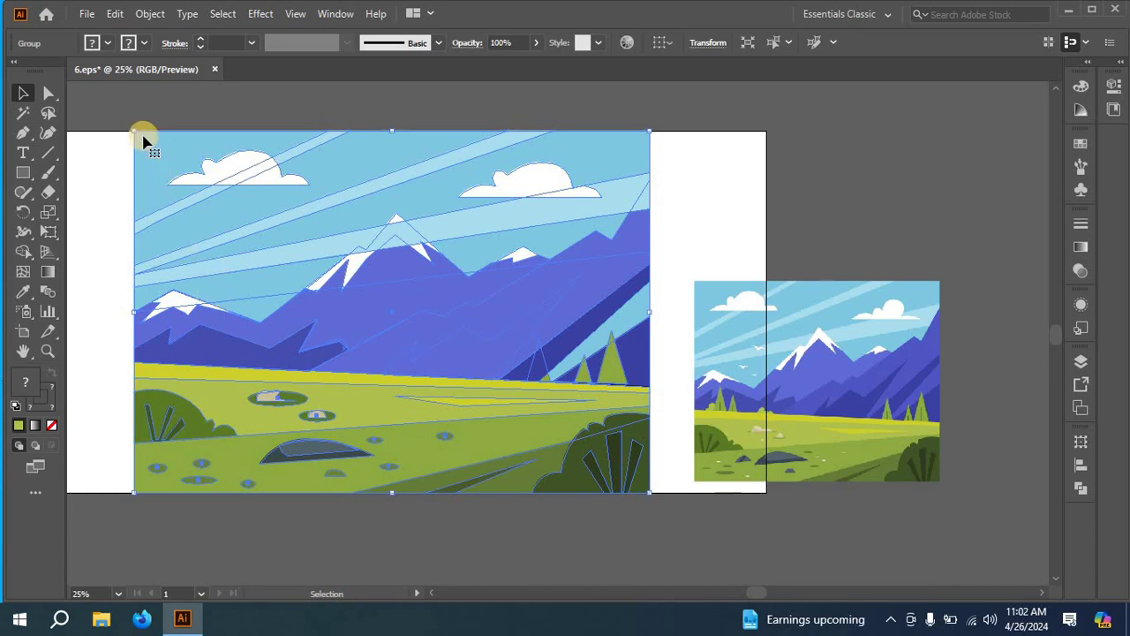
- Scale the grouped landscape down to about two thirds of its size, and place it on the artboard's right half with the reference image to its left
drag(133, 127, 295, 249)
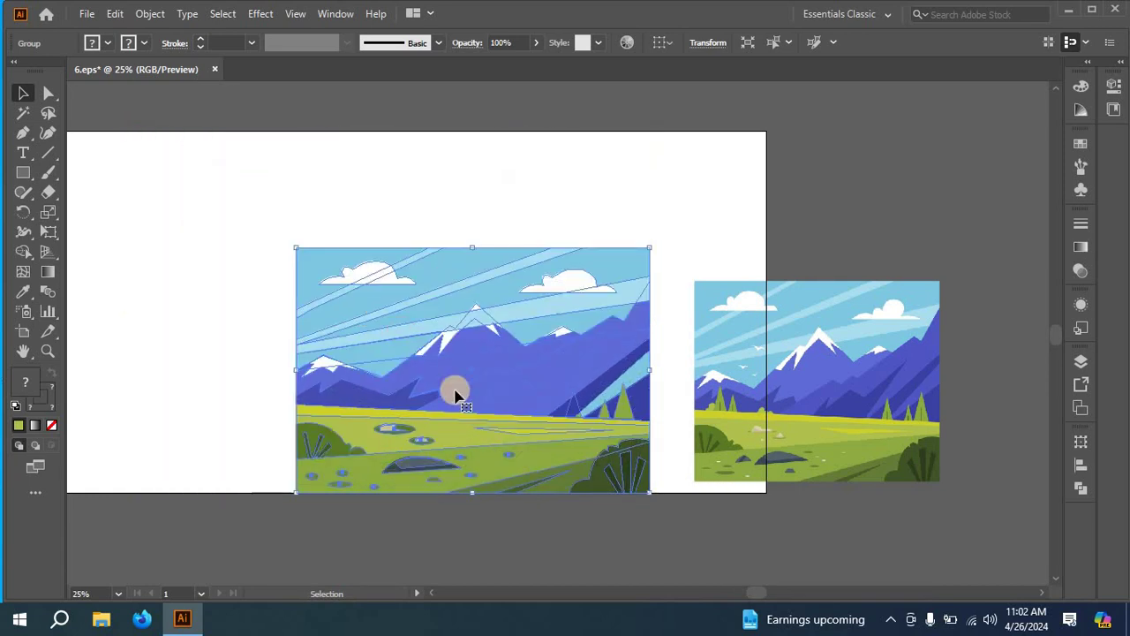
drag(457, 391, 513, 365)
drag(761, 406, 180, 311)
scroll(280, 407, up, 2)
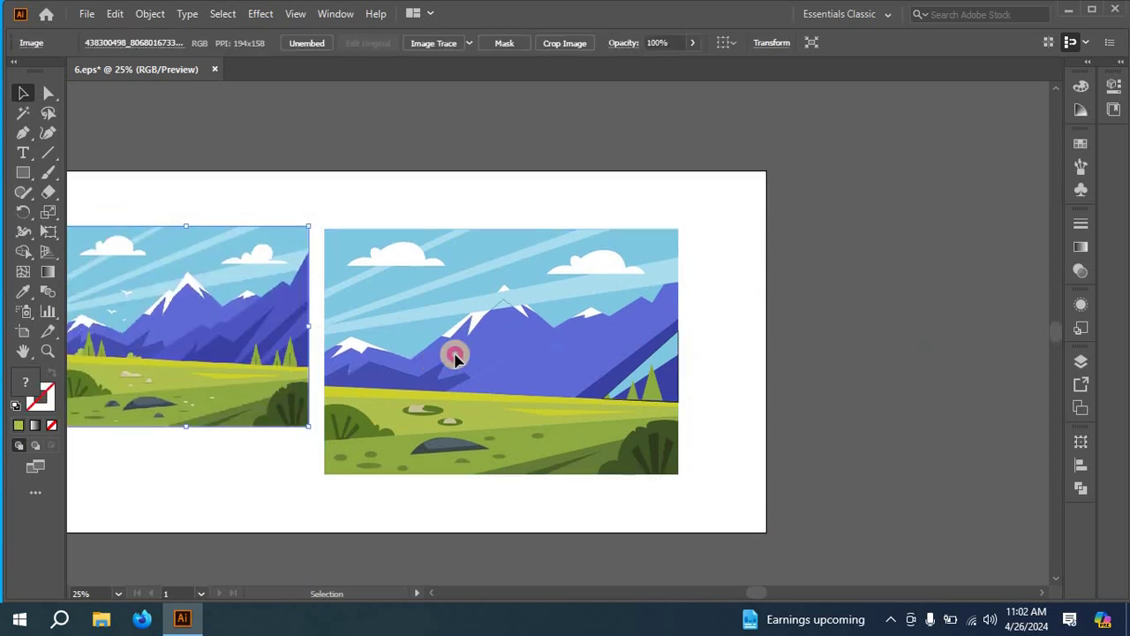
drag(454, 354, 507, 337)
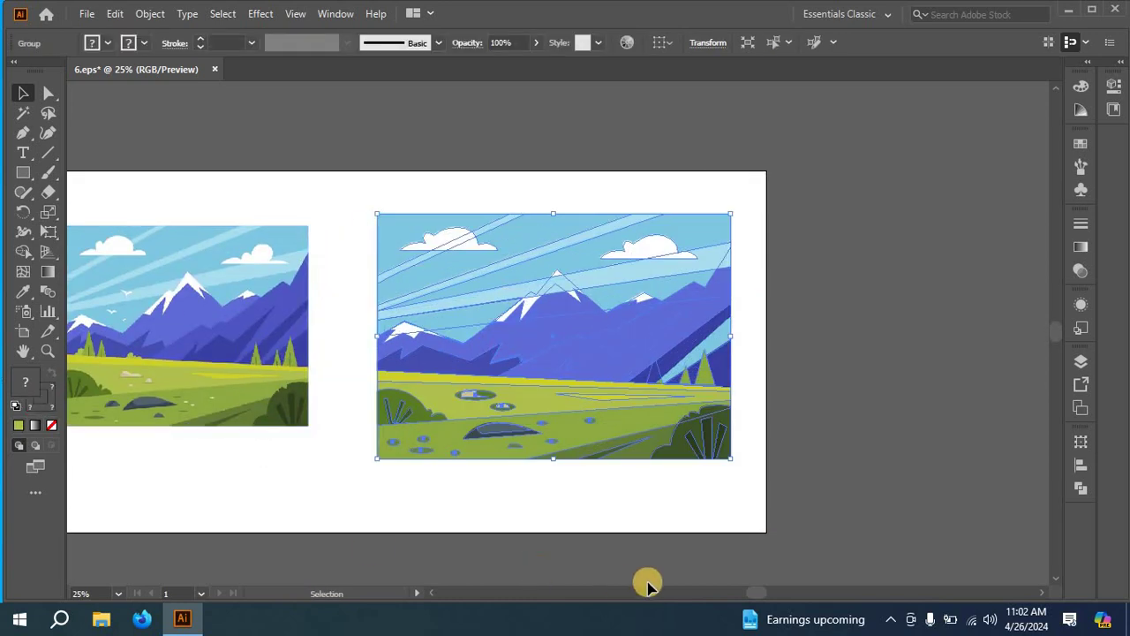
- Fine-tune the layout by shifting the reference image and the grouped landscape slightly left and down on the artboard
drag(764, 596, 740, 593)
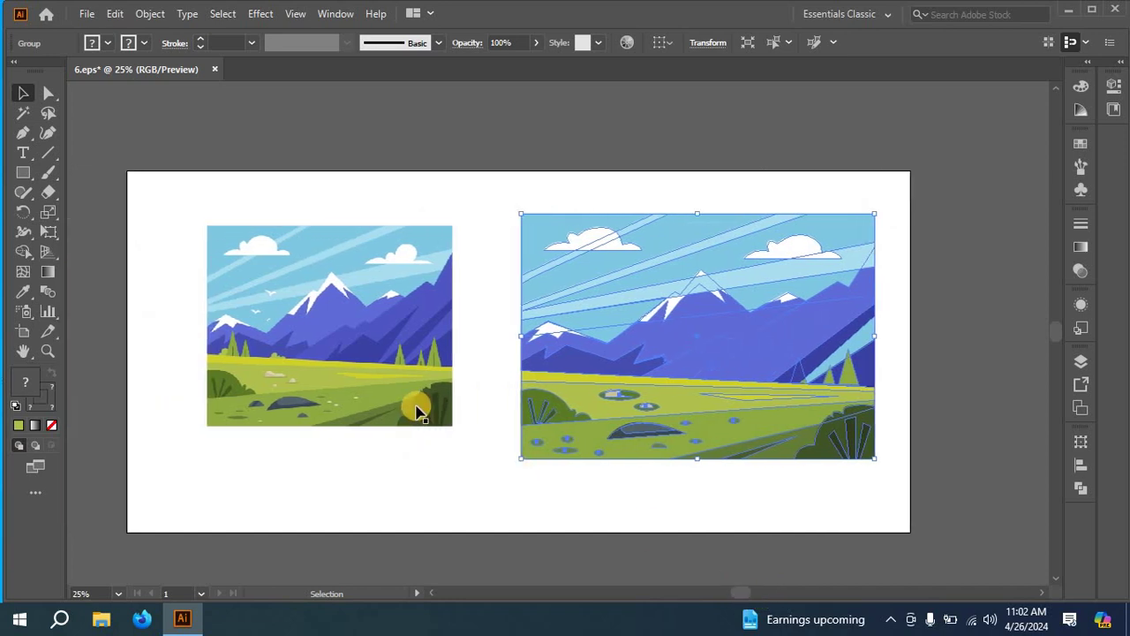
drag(391, 391, 354, 409)
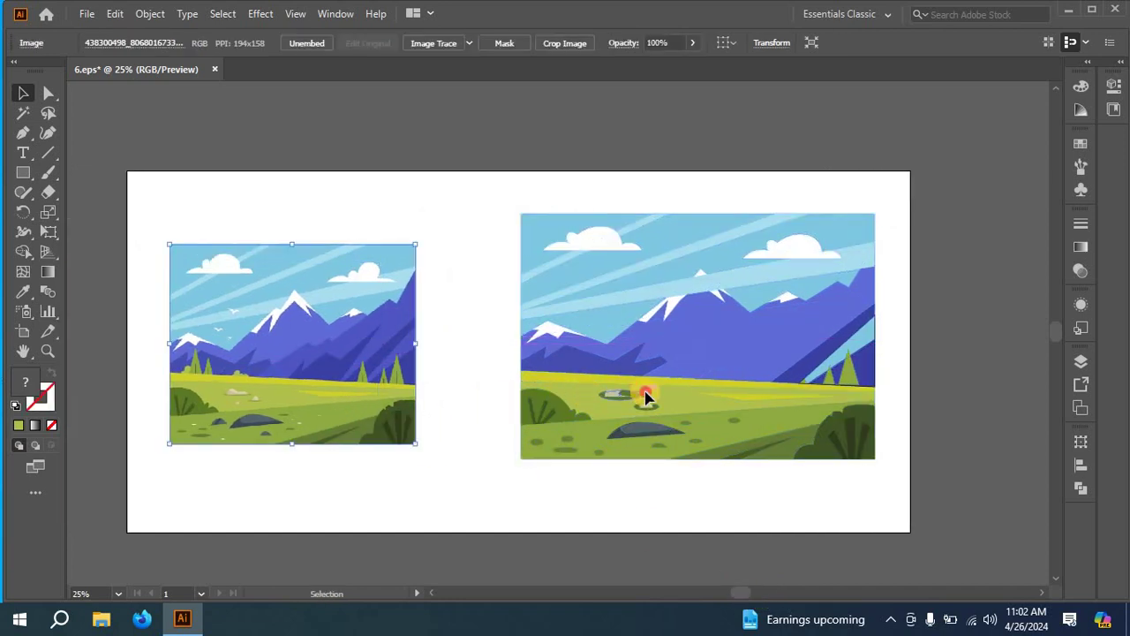
drag(644, 396, 614, 409)
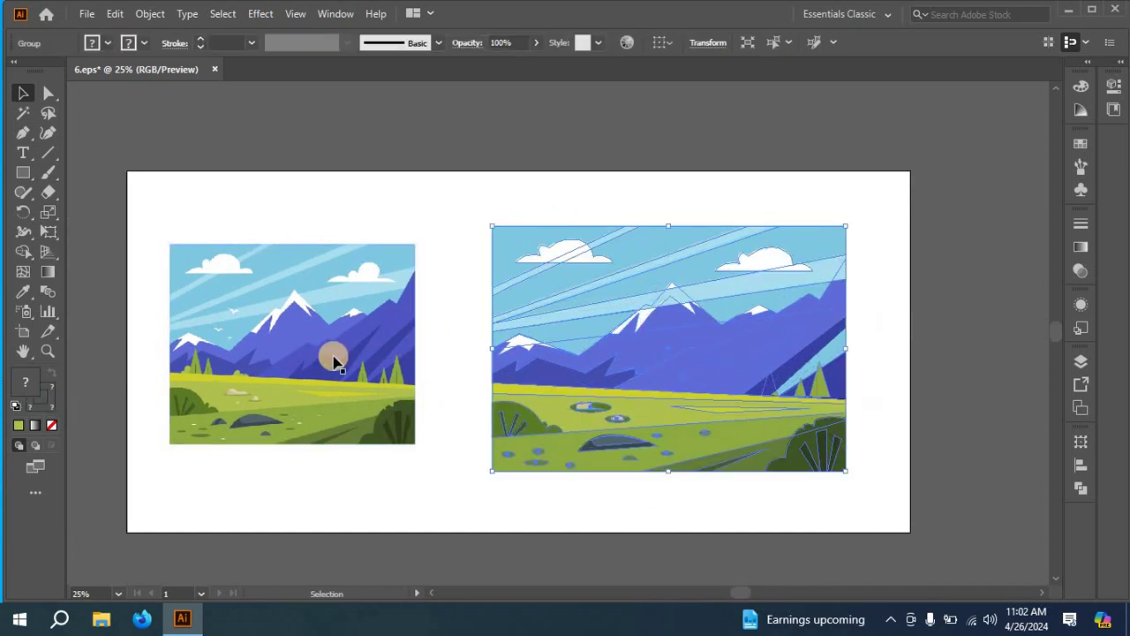
click(252, 338)
click(608, 391)
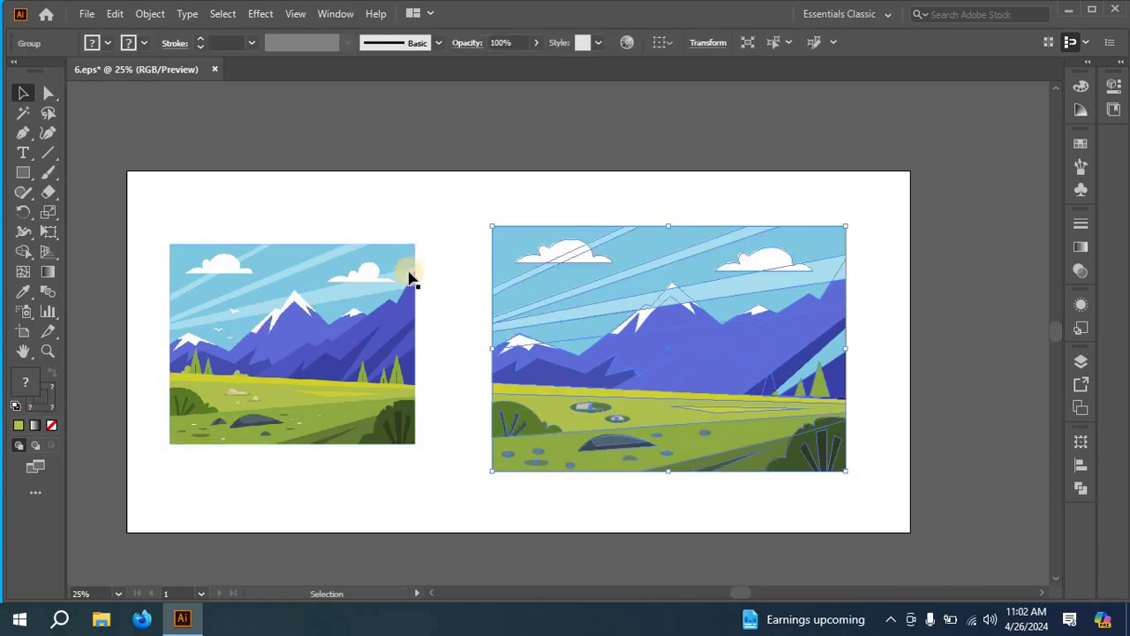
click(439, 277)
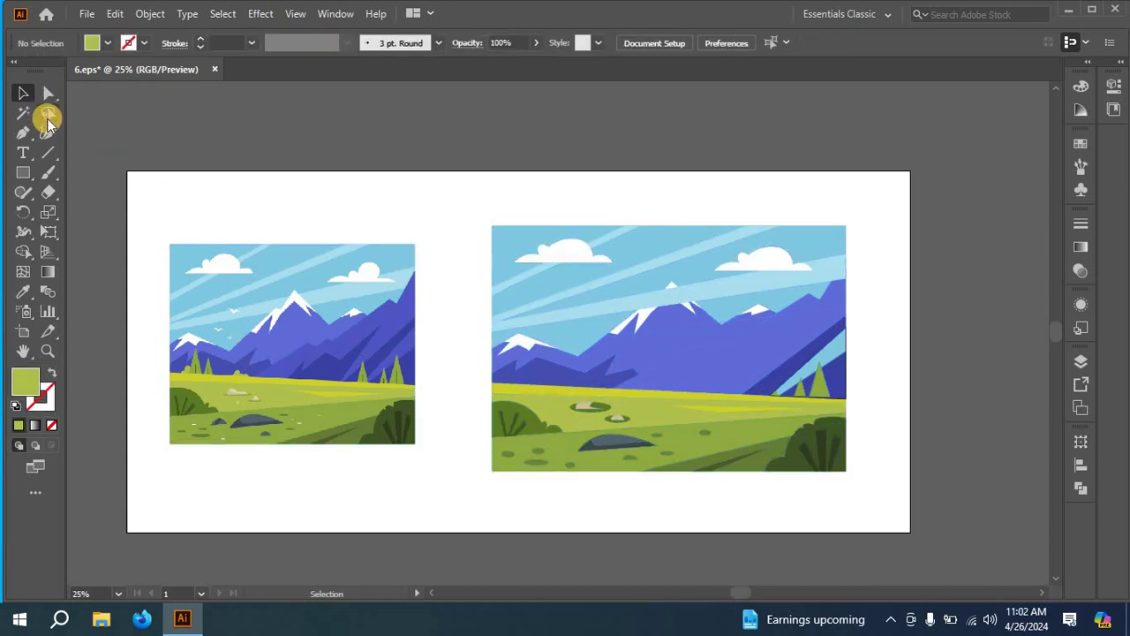
- Draw a rectangle covering the artboard's right part over its full height, around the landscape, and fill it with magenta
drag(23, 172, 97, 185)
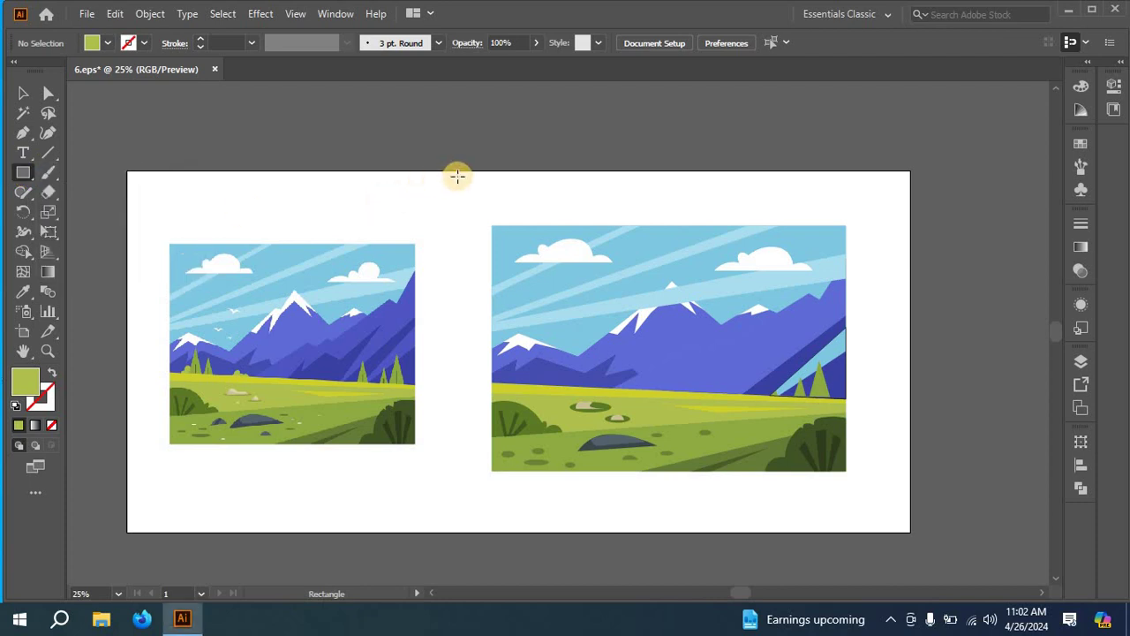
drag(468, 170, 910, 531)
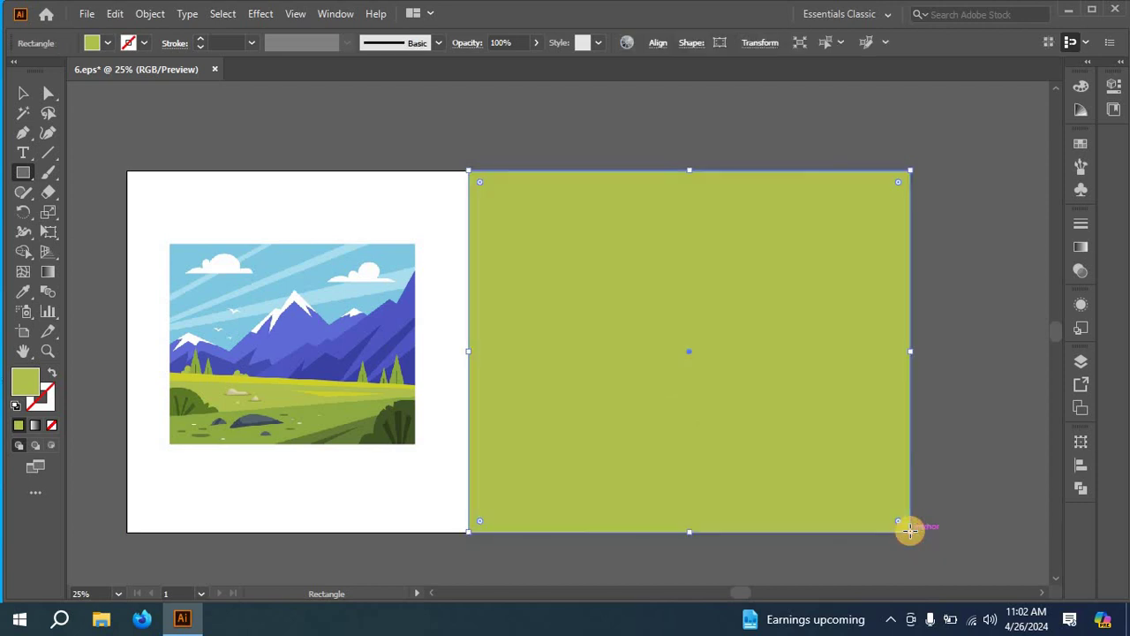
click(105, 45)
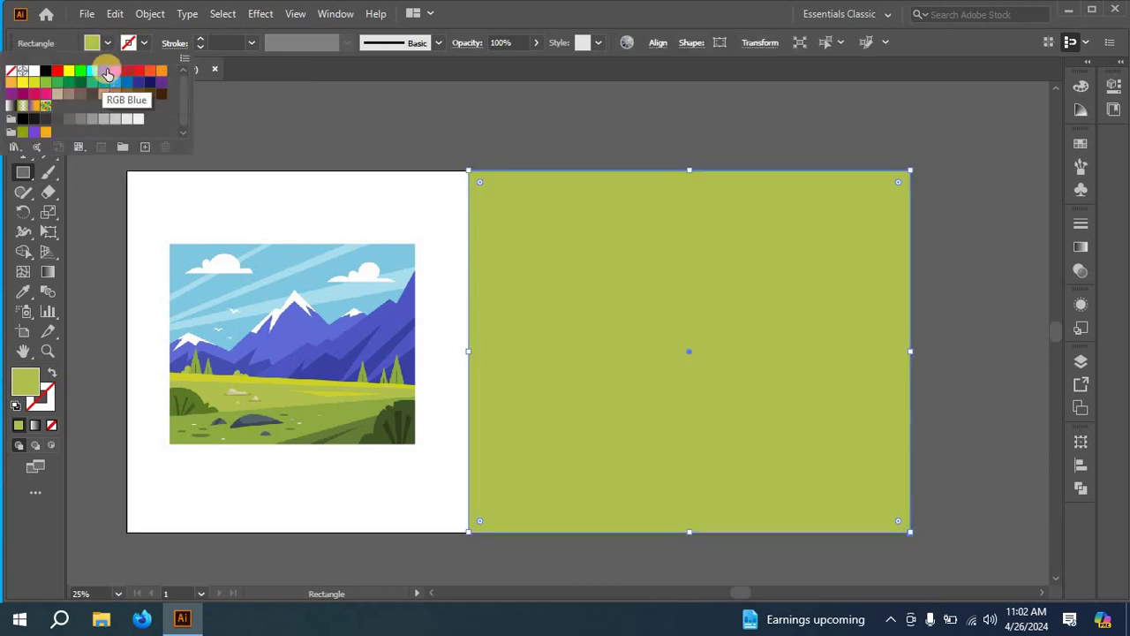
click(115, 71)
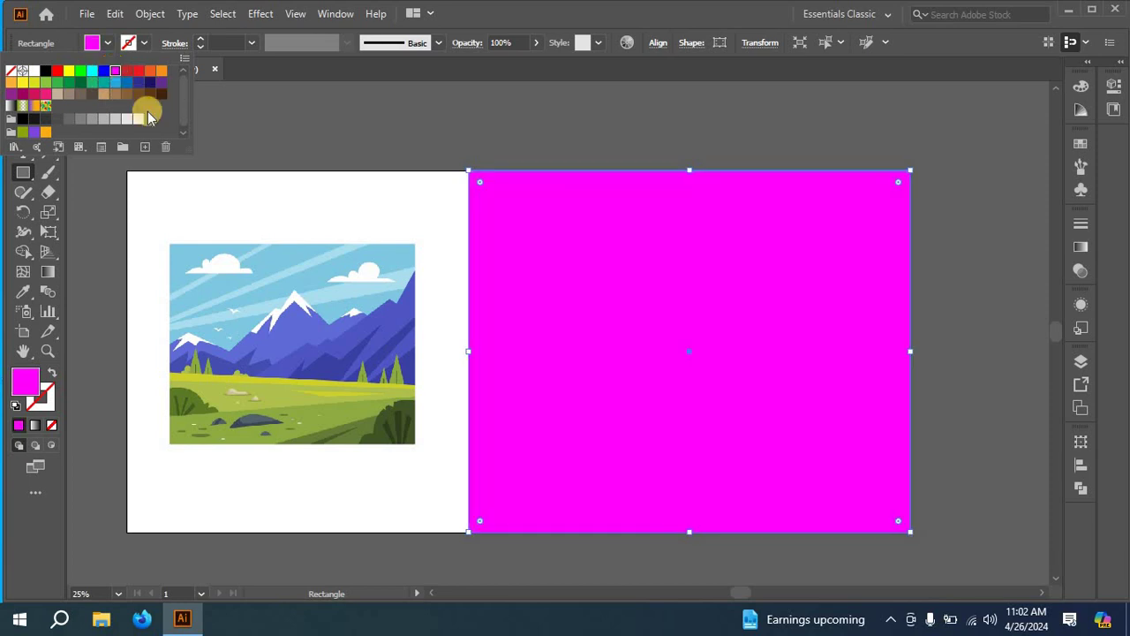
- Send the magenta rectangle to the back, and shift the grouped landscape slightly right to centre it over the rectangle
click(567, 299)
right_click(568, 301)
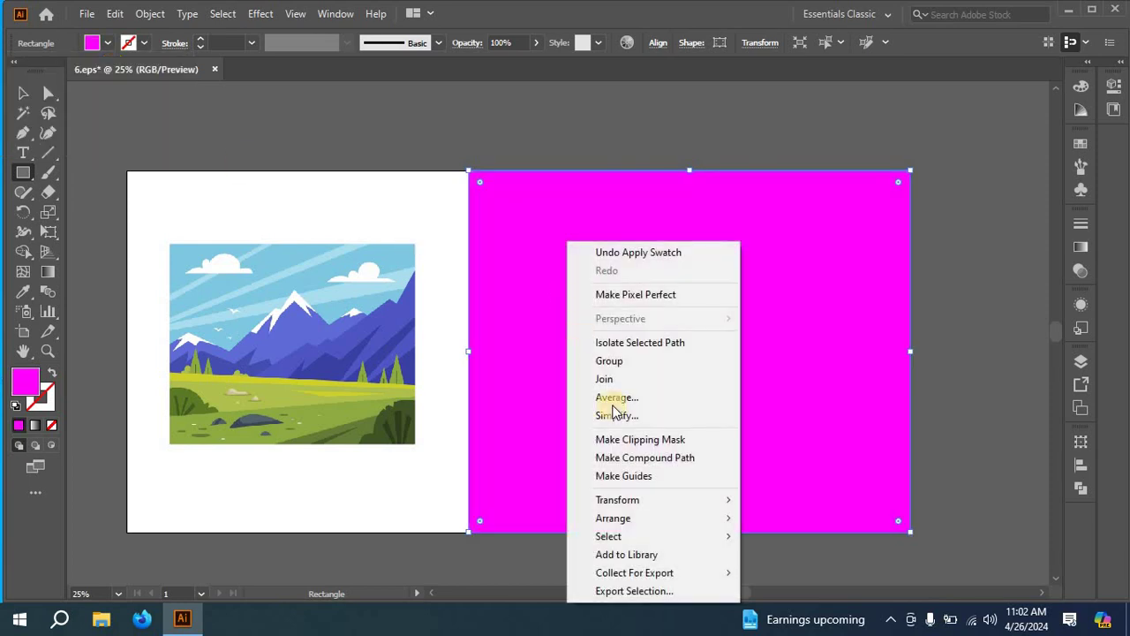
mouse_move(707, 521)
click(820, 576)
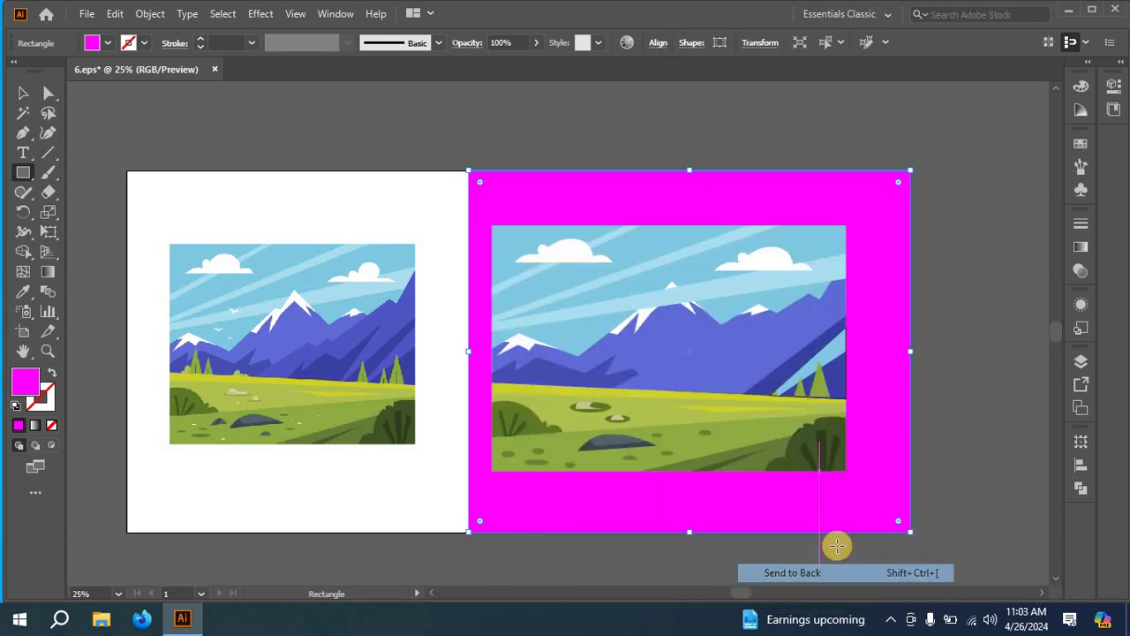
click(22, 90)
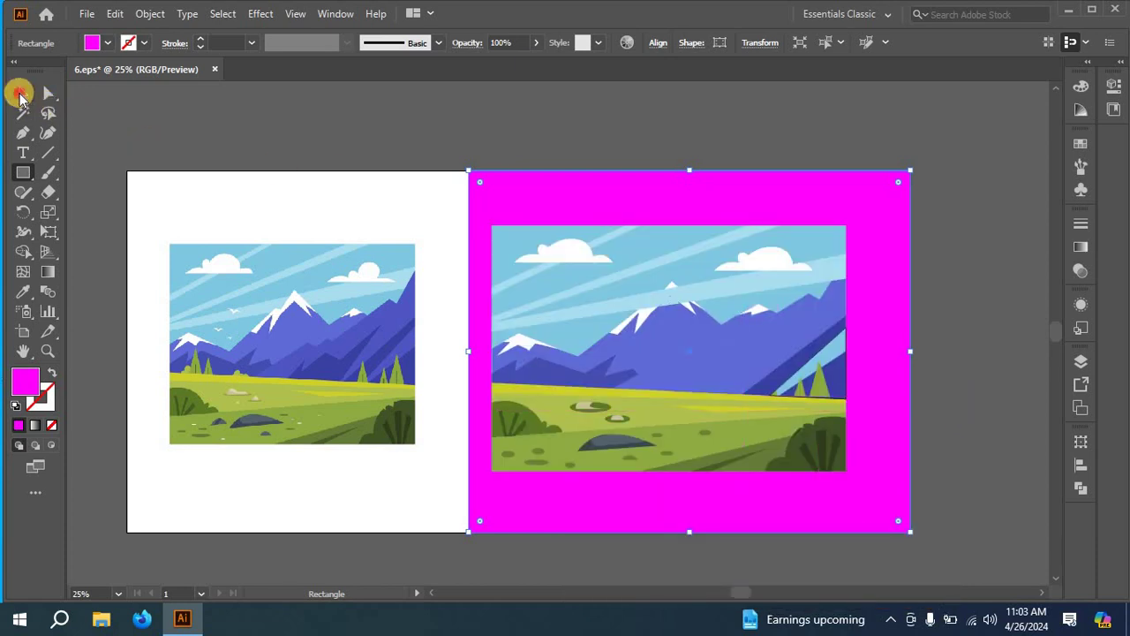
drag(551, 309, 579, 314)
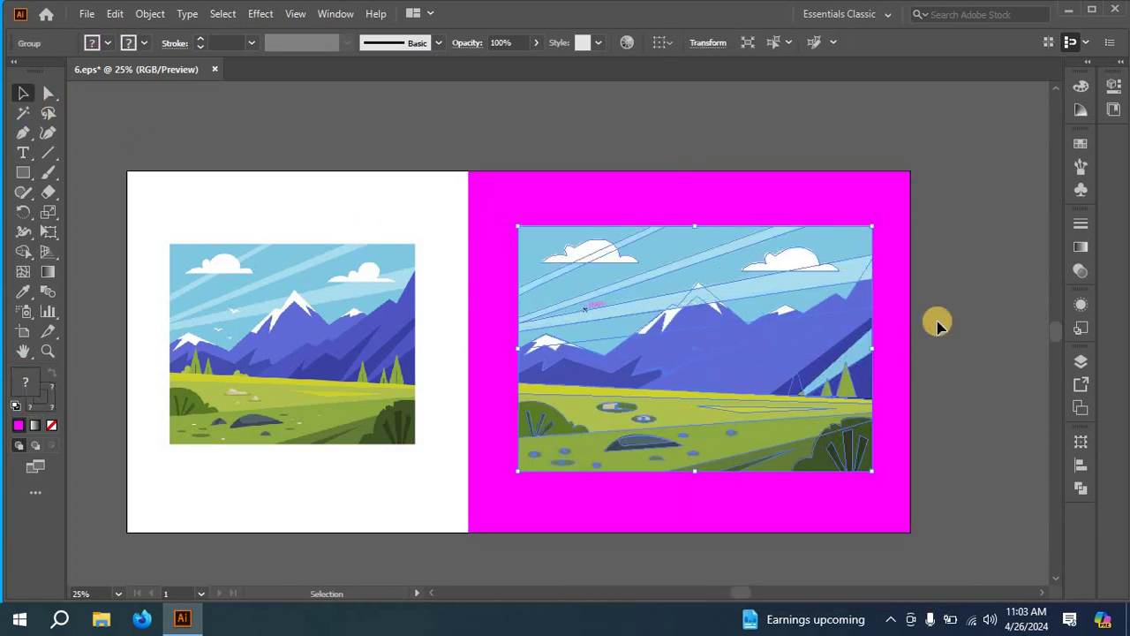
- Reduce the magenta background rectangle's opacity to 27%
click(623, 208)
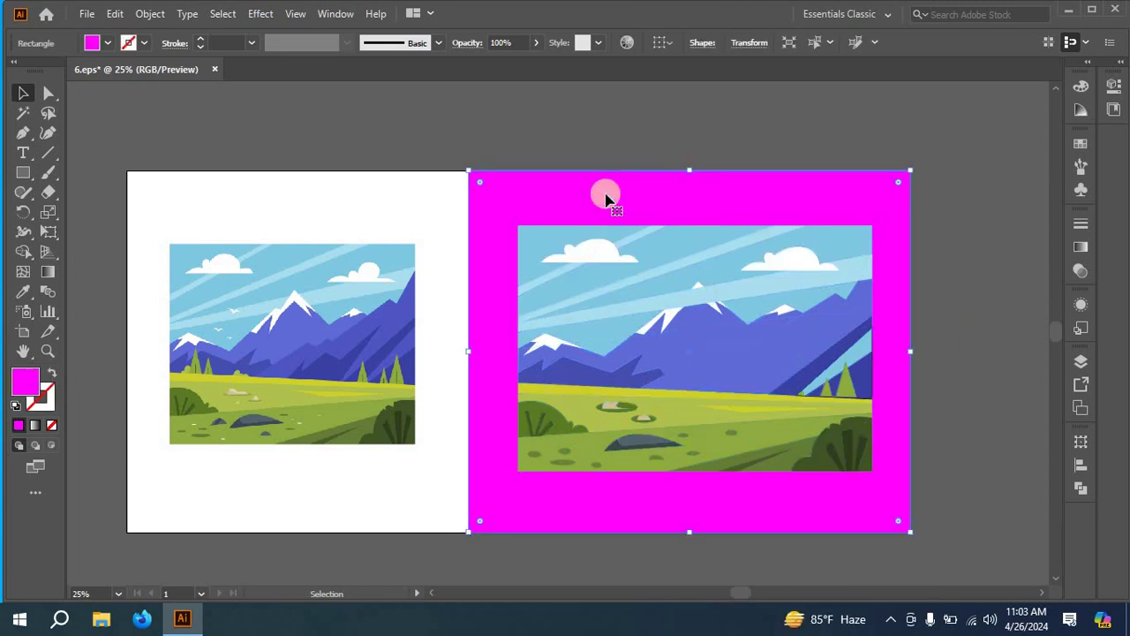
click(533, 44)
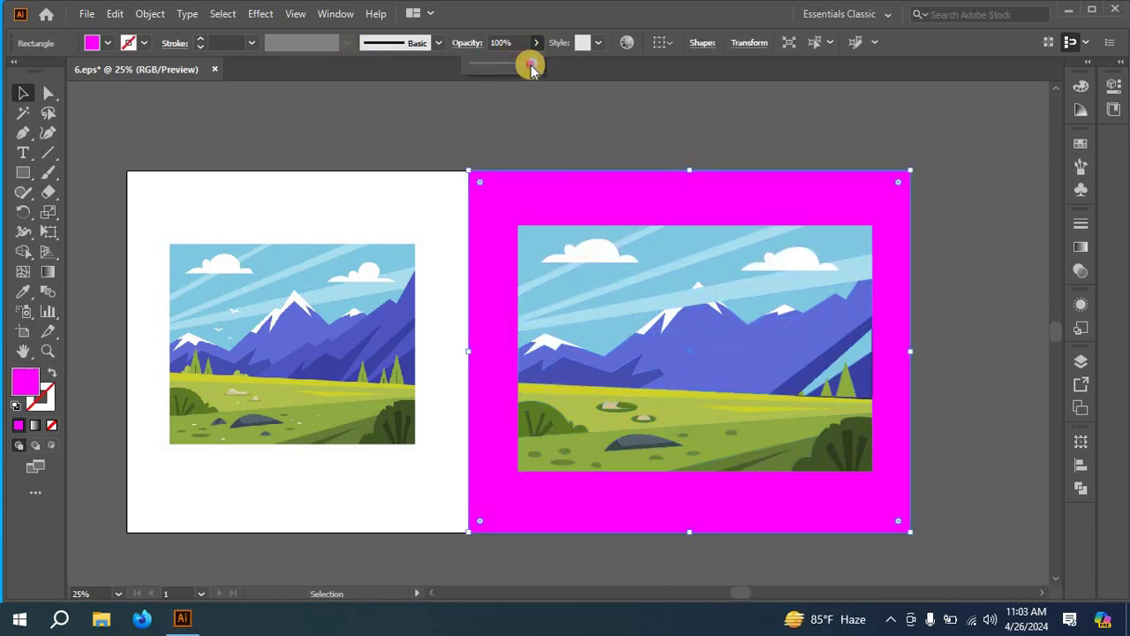
drag(499, 65, 487, 64)
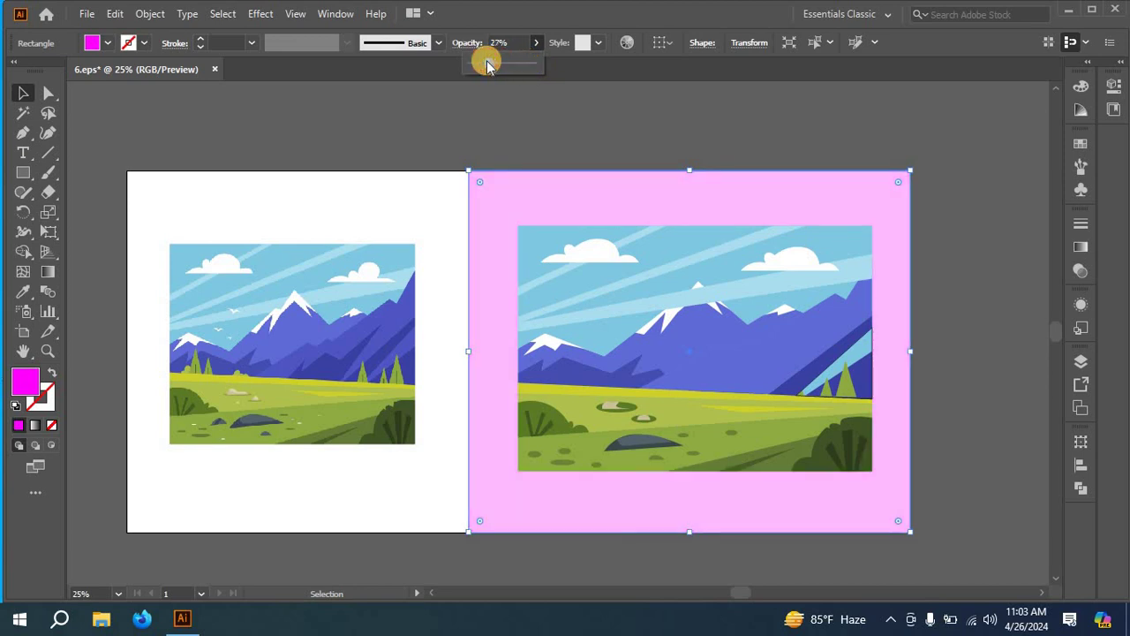
click(412, 120)
scroll(412, 124, down, 1)
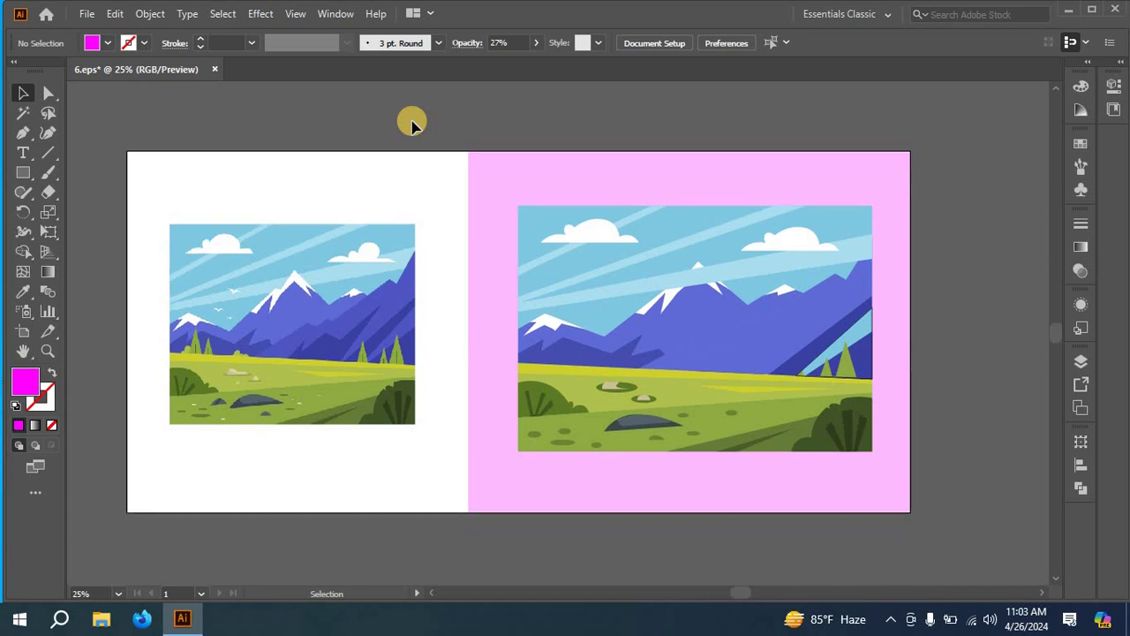
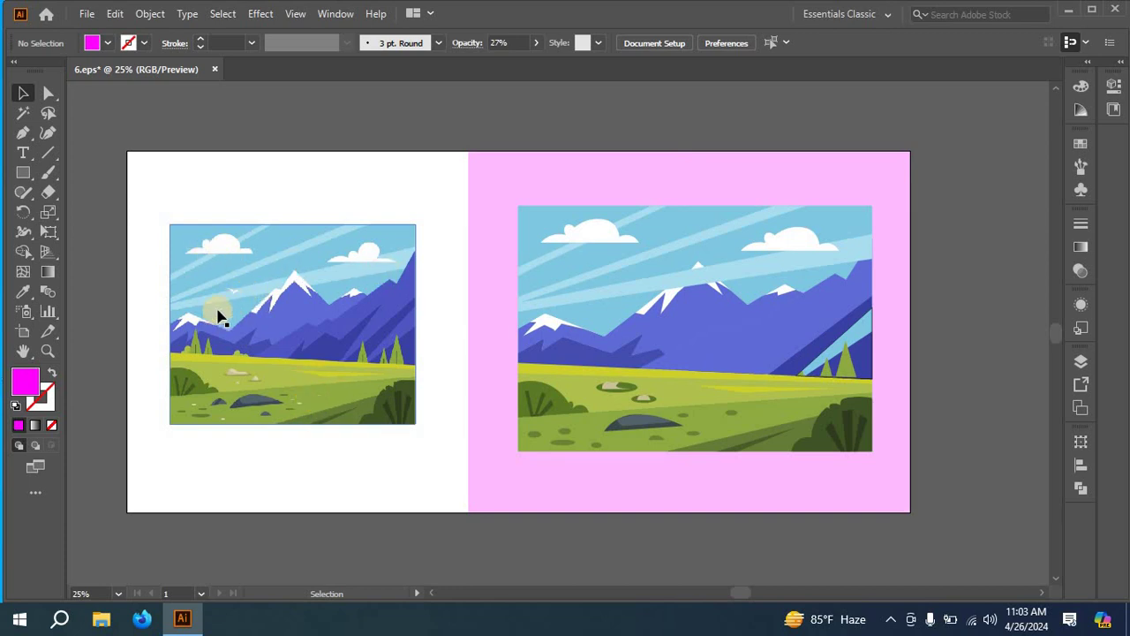
- Draw a small bird silhouette with the Pen tool in the traced landscape's sky, just right of the leftmost snowy peak
click(23, 137)
click(217, 308)
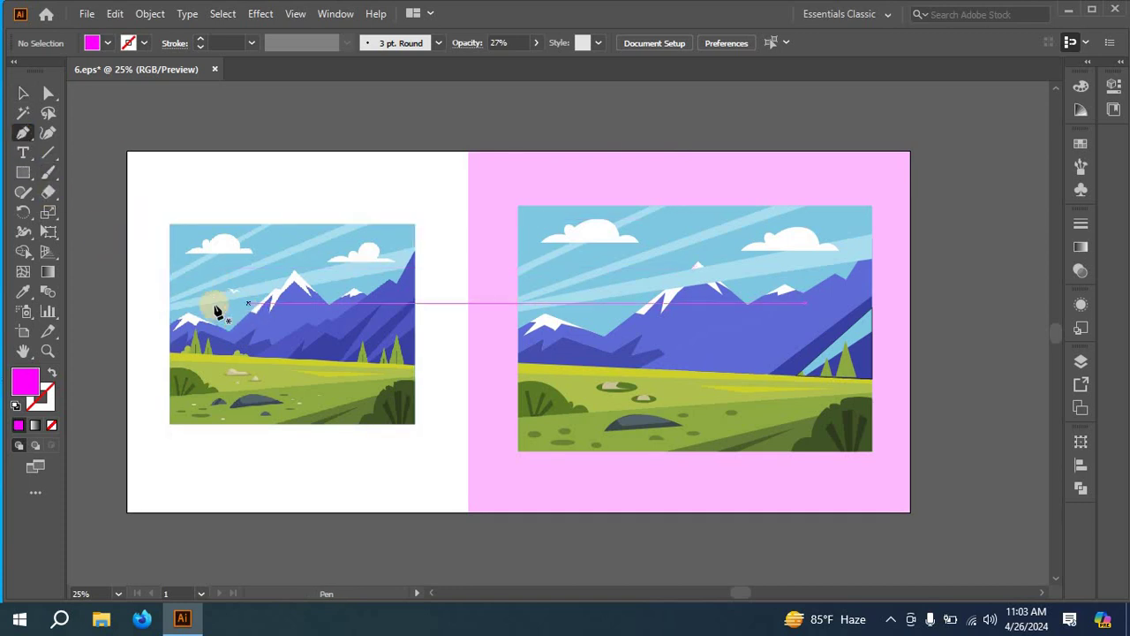
mouse_move(593, 326)
mouse_down()
mouse_move(606, 315)
mouse_move(586, 312)
mouse_move(594, 323)
mouse_up()
click(592, 316)
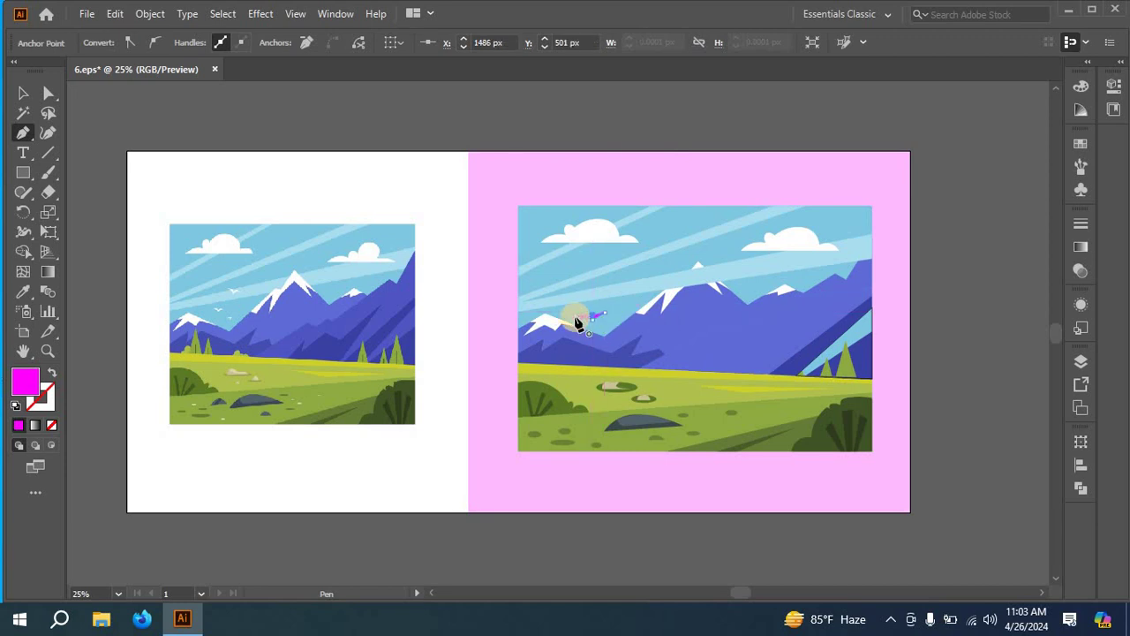
drag(576, 320, 575, 315)
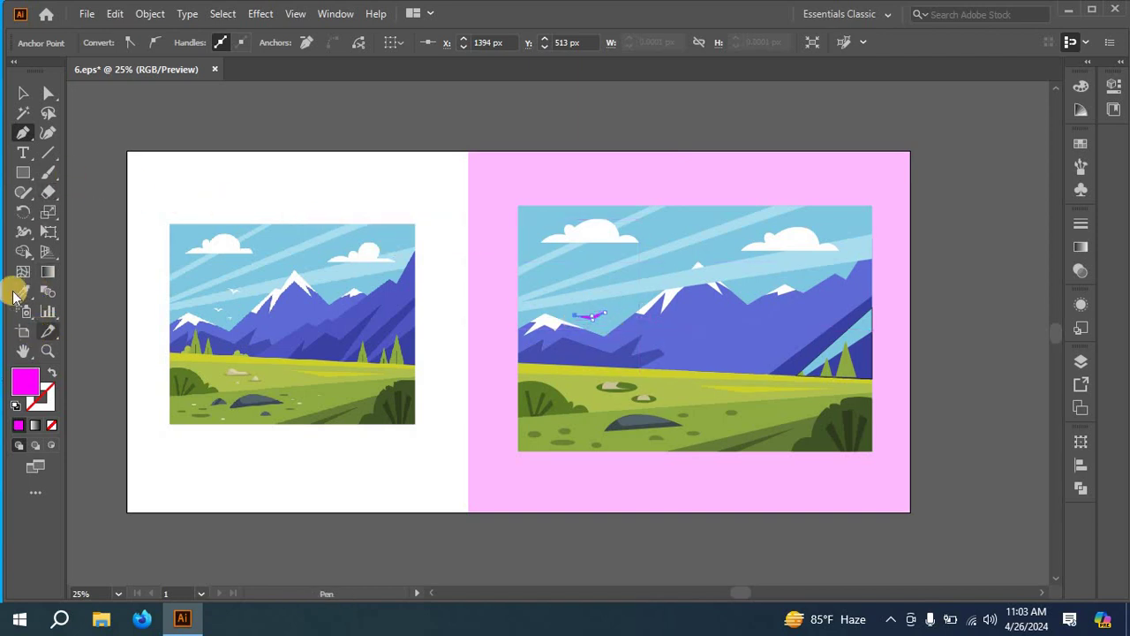
- Fill the bird shape with white sampled from the cloud in the reference image, and deselect it
click(235, 229)
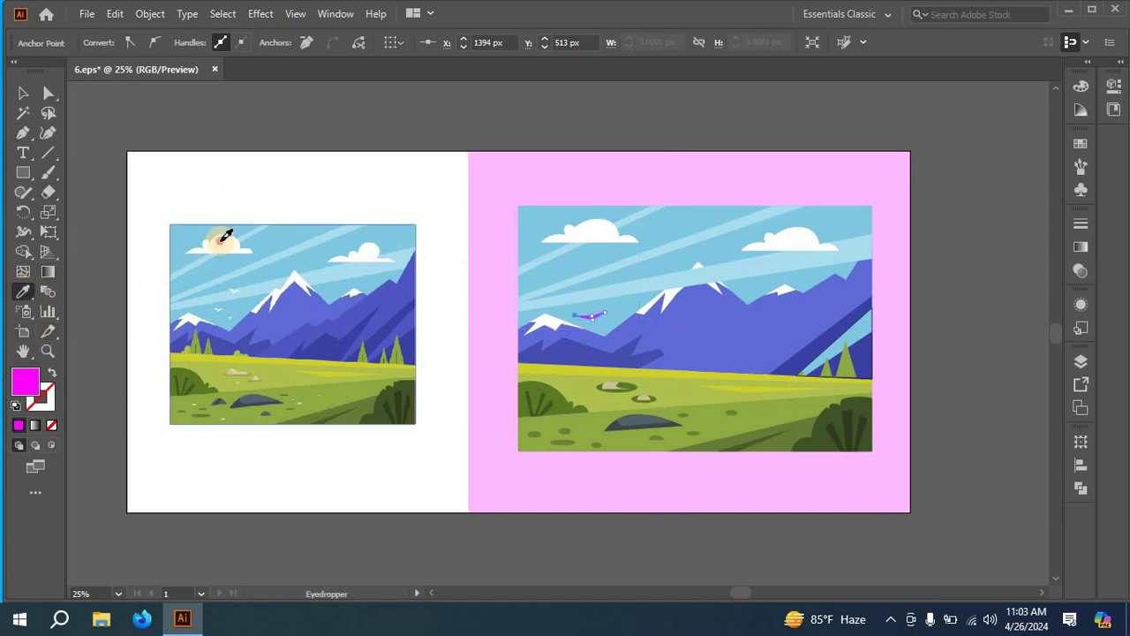
click(221, 241)
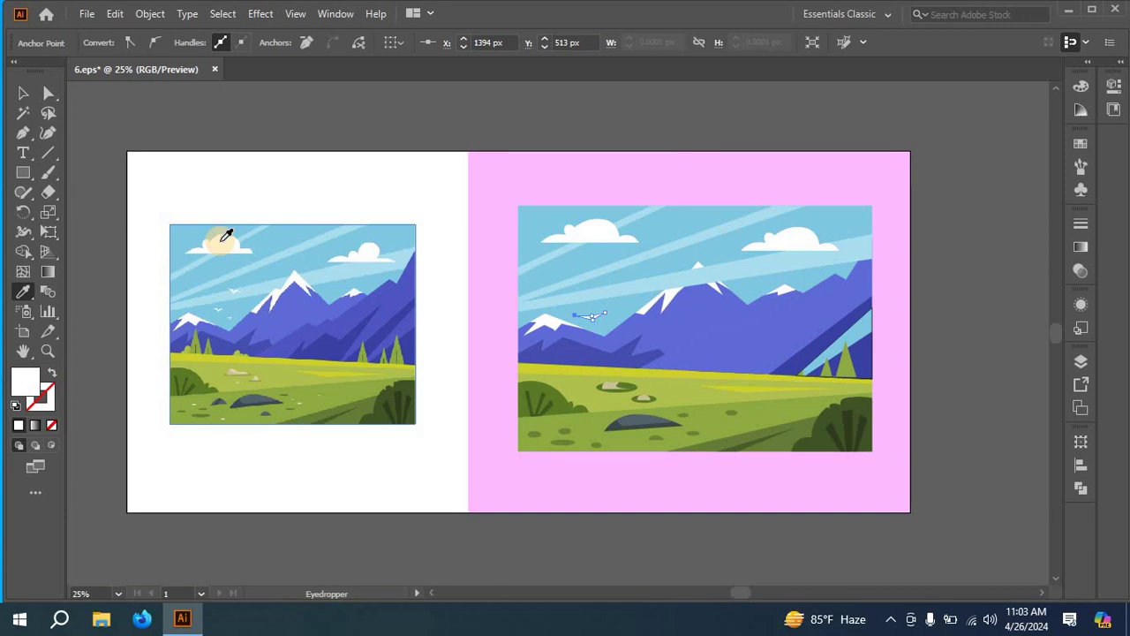
click(299, 311)
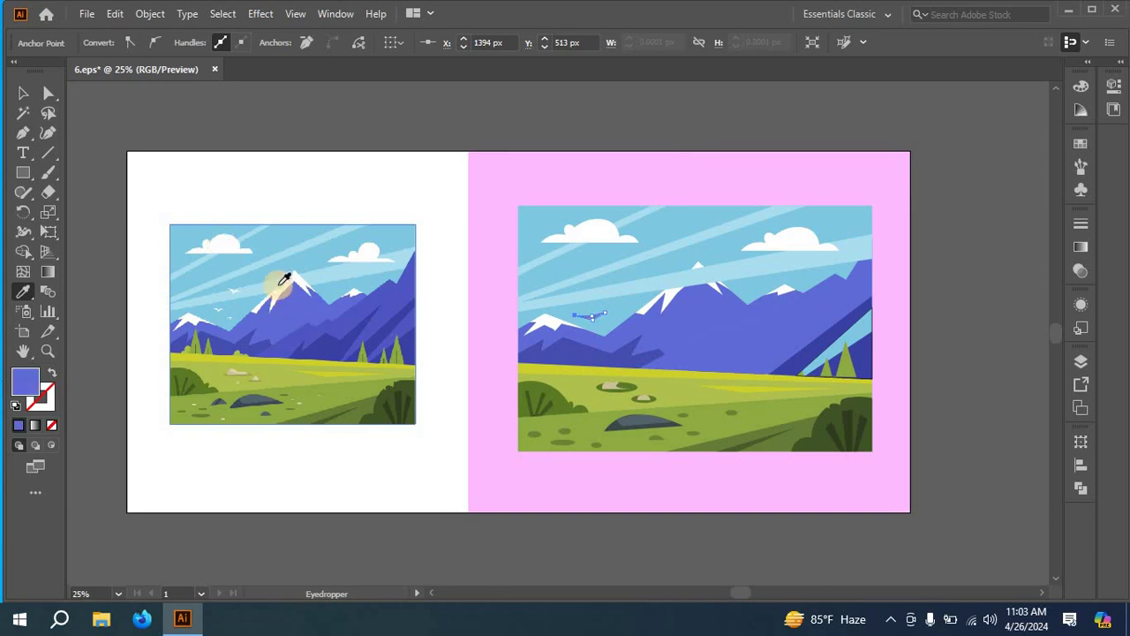
click(228, 246)
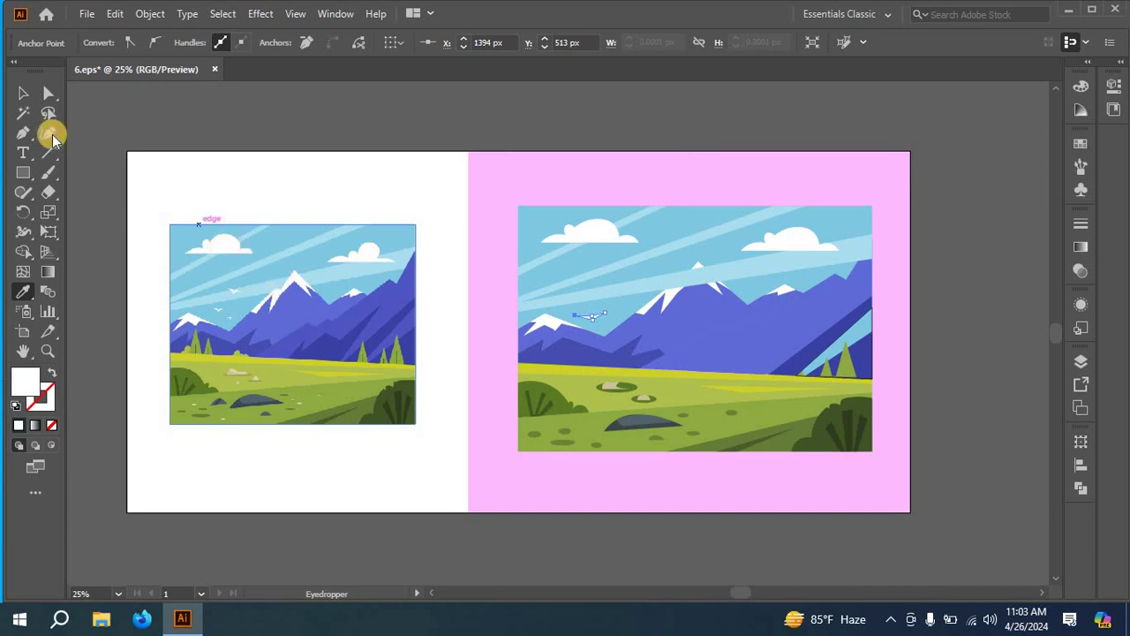
click(23, 92)
click(112, 109)
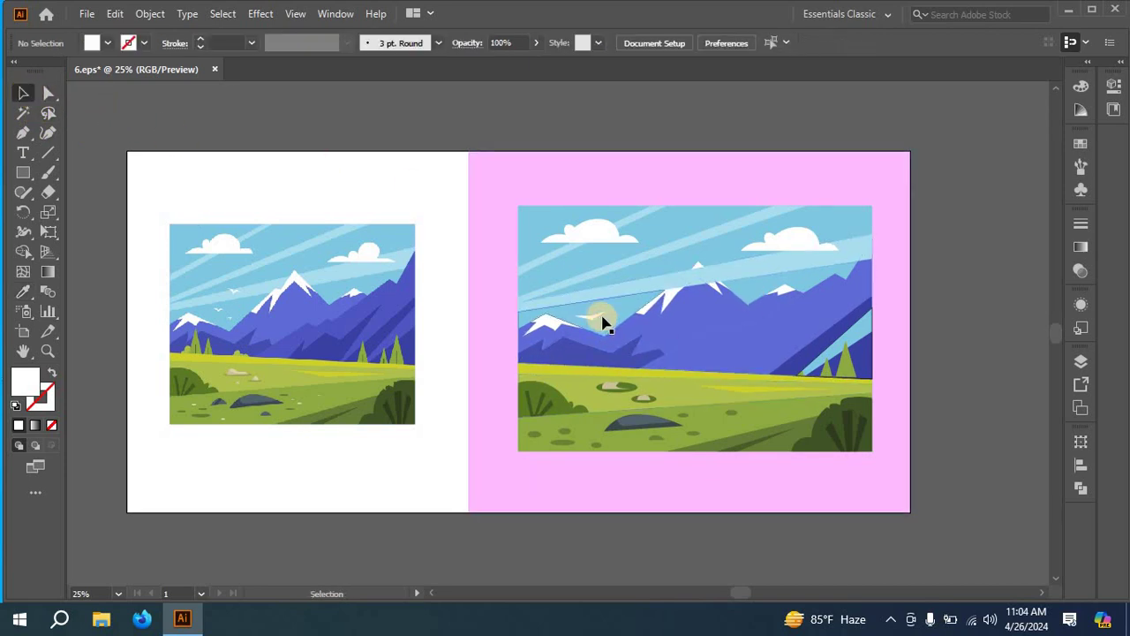
- Ungroup the traced landscape so that its shapes can be restacked individually
click(738, 281)
right_click(738, 277)
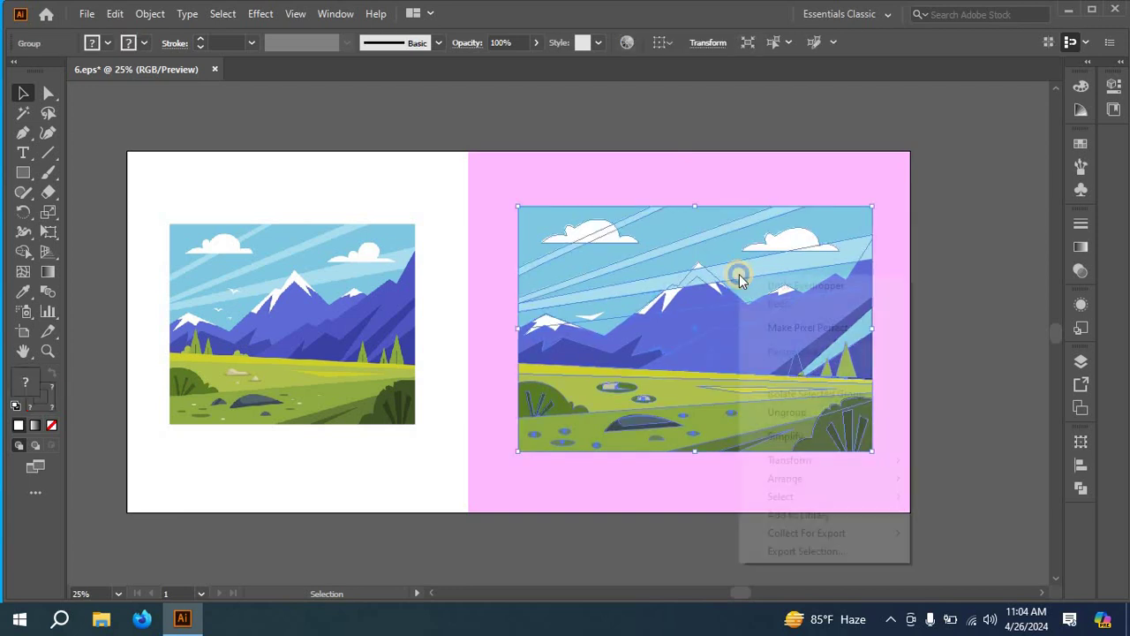
click(815, 414)
click(923, 377)
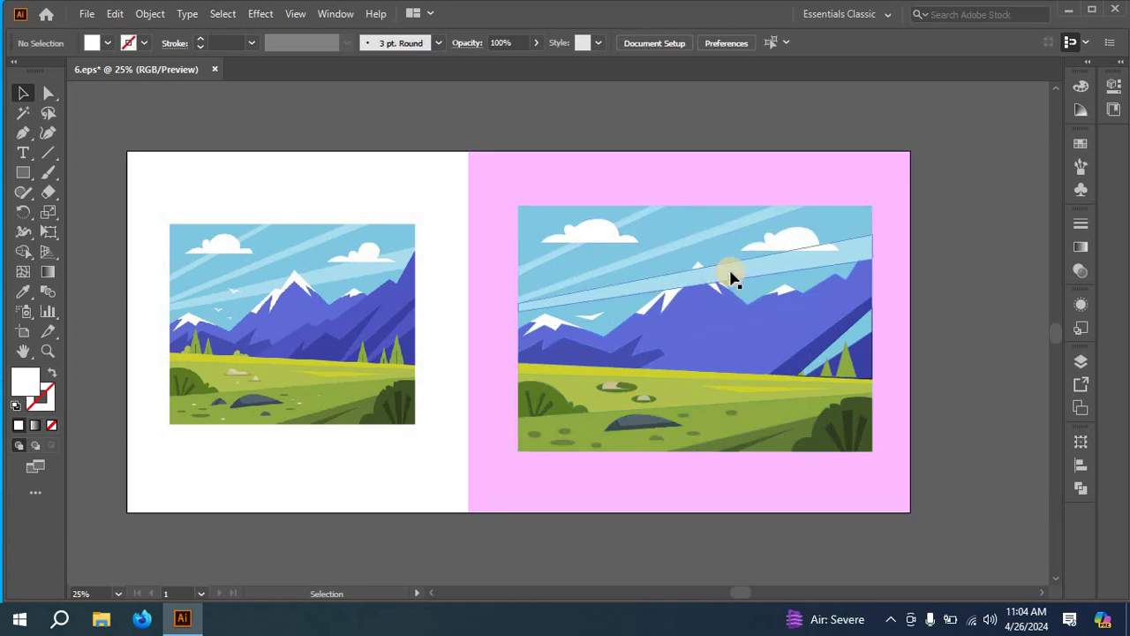
- Try sending the light blue ray that crosses the main mountain peak backward by two levels
click(730, 275)
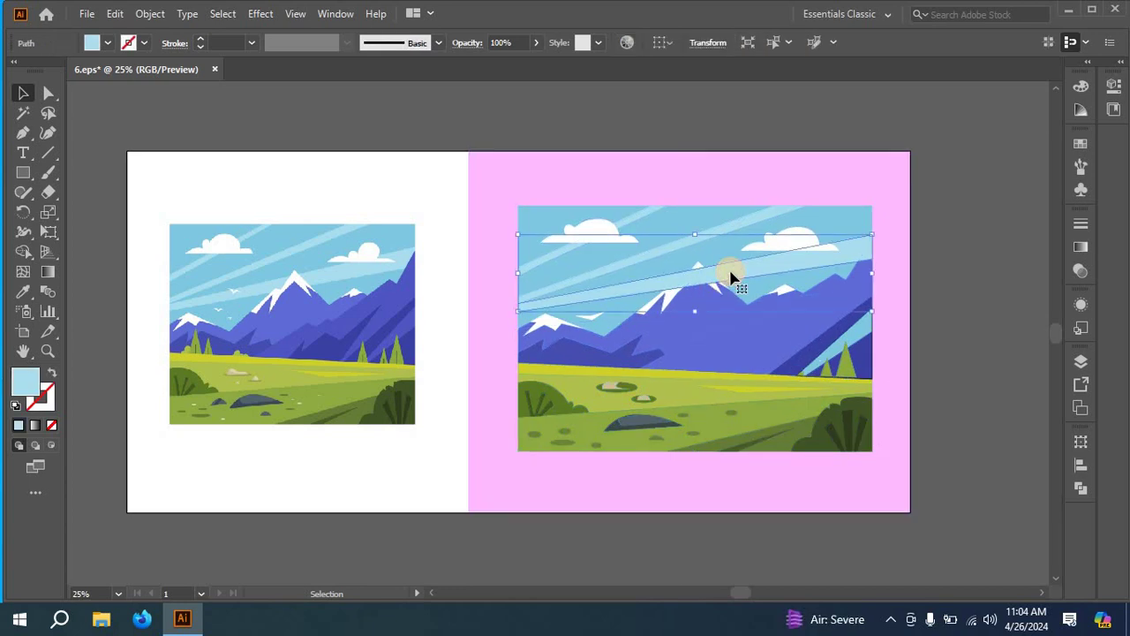
right_click(731, 277)
mouse_move(878, 521)
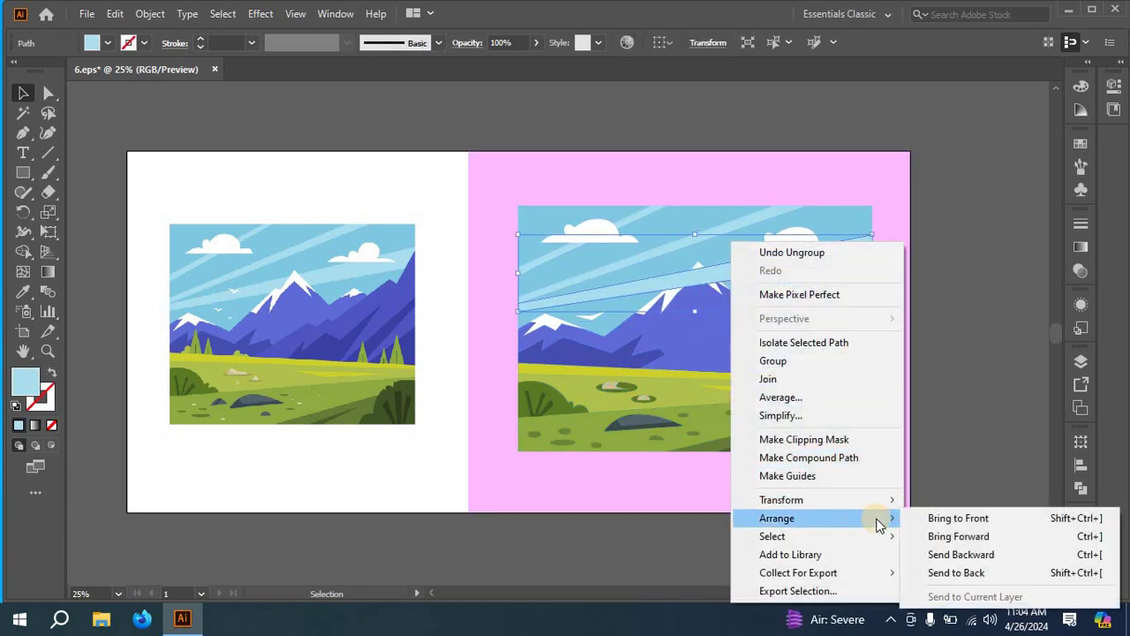
click(957, 560)
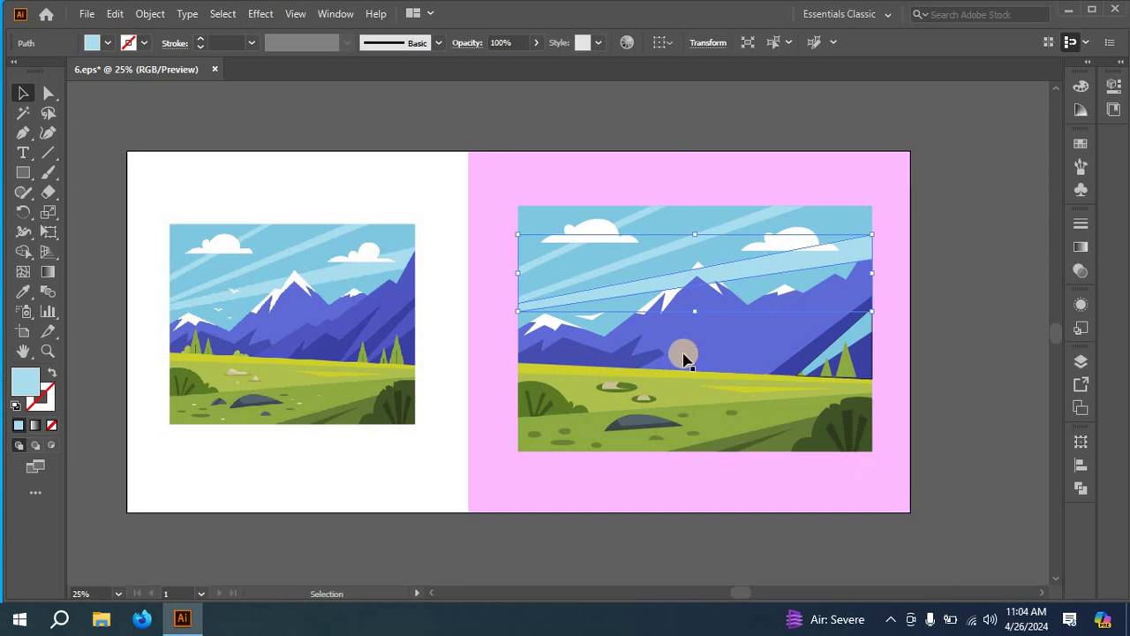
right_click(739, 281)
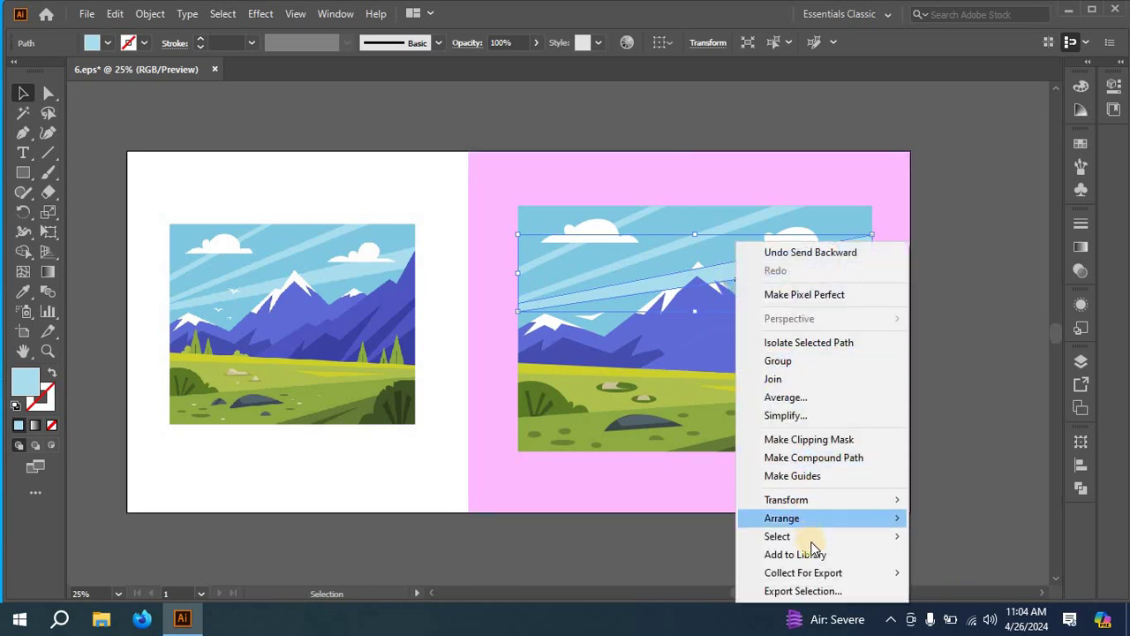
mouse_move(830, 521)
click(929, 553)
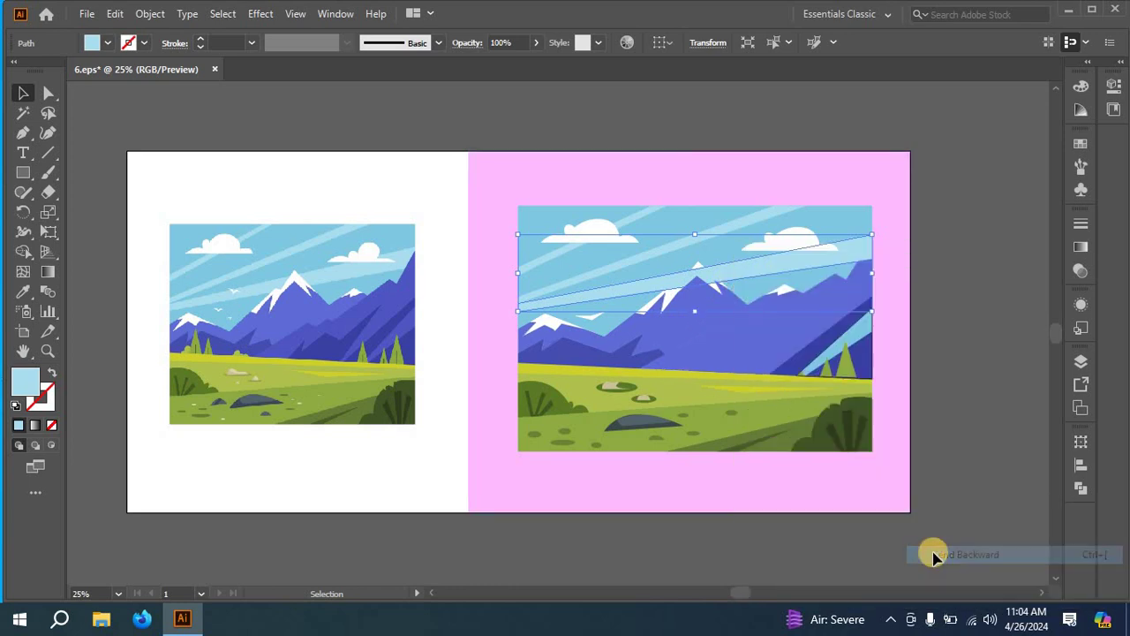
- Try bringing the white snow shape of the mountains to the front and sending it backward one level
click(701, 266)
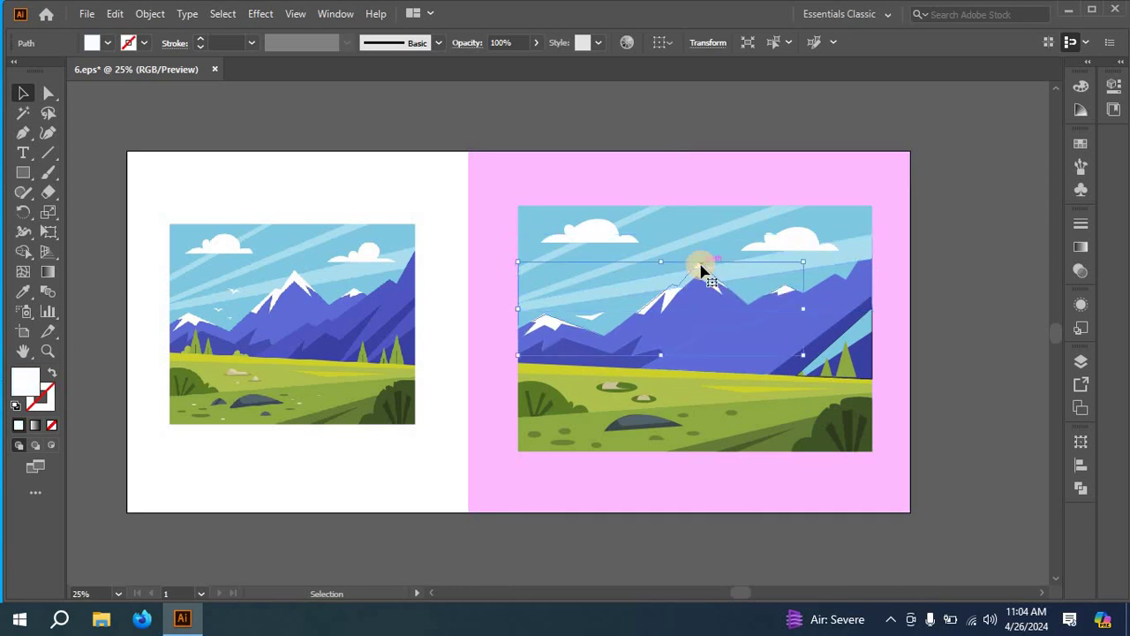
right_click(701, 266)
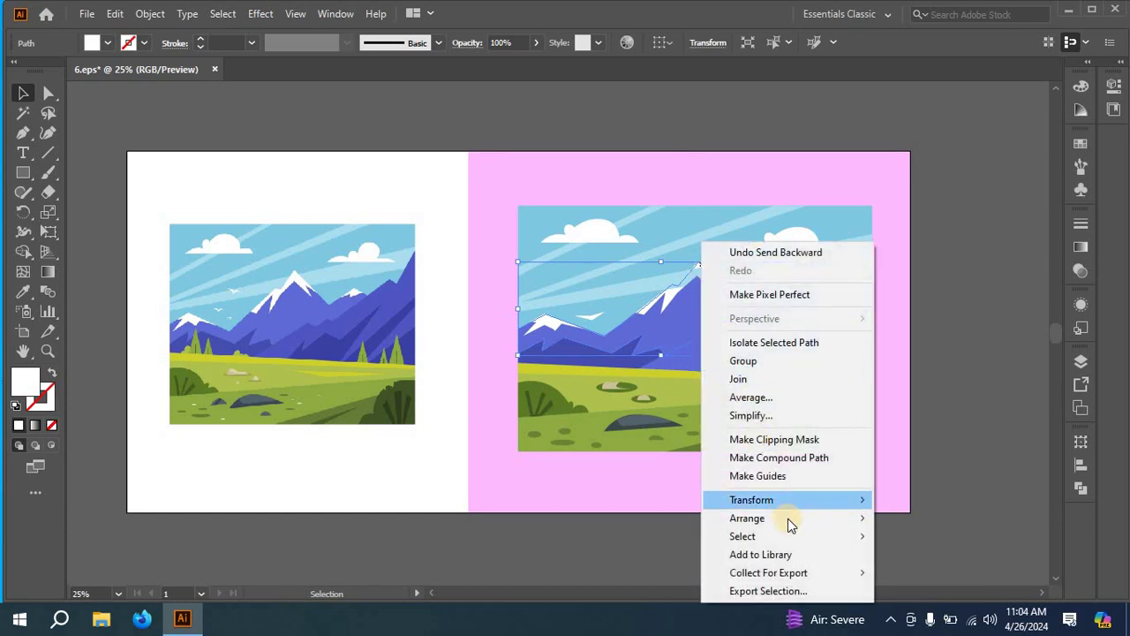
mouse_move(812, 519)
click(923, 519)
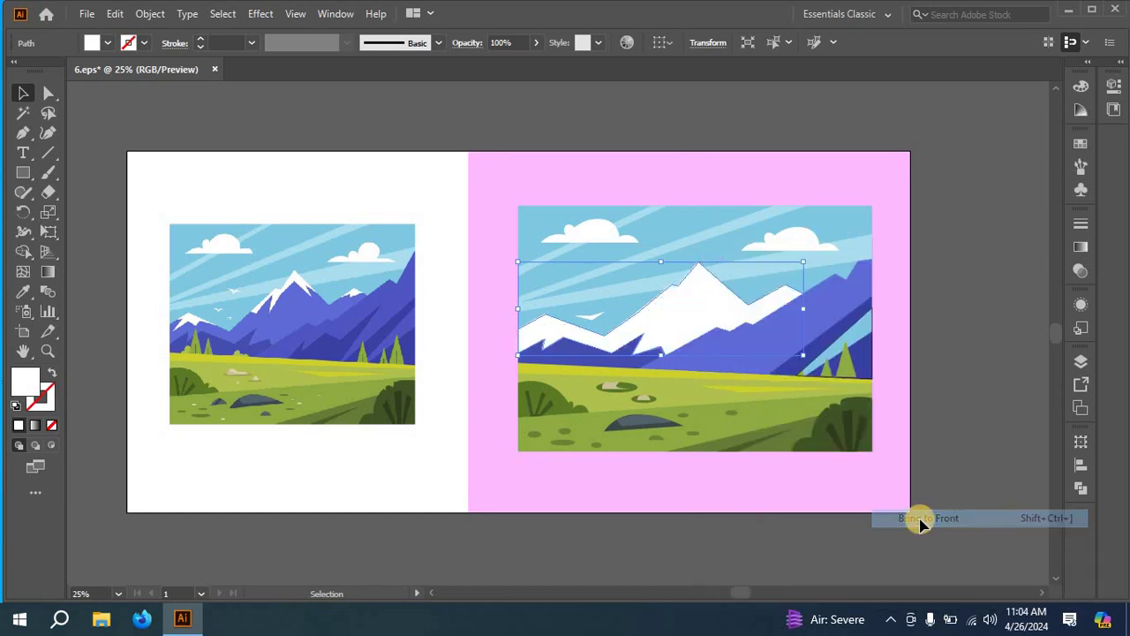
right_click(696, 334)
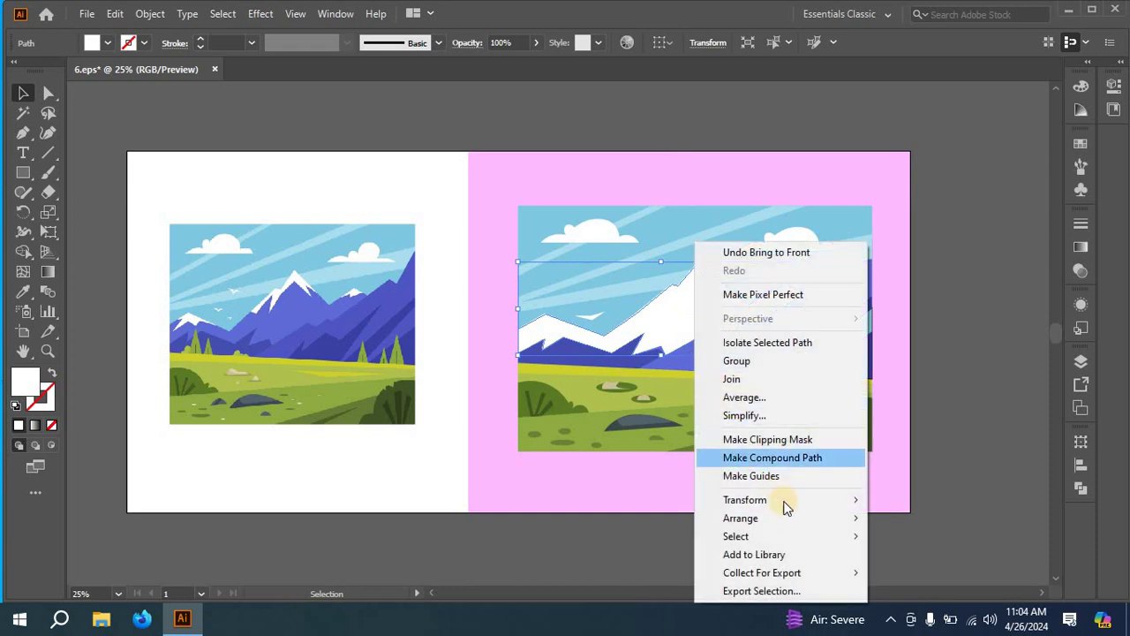
mouse_move(839, 521)
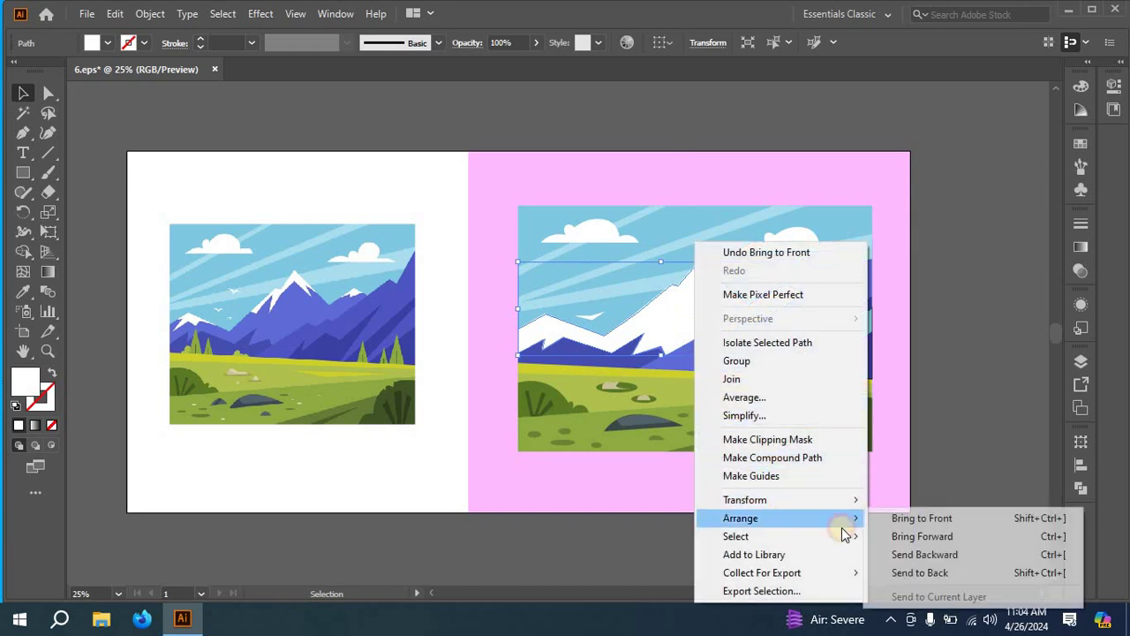
click(922, 555)
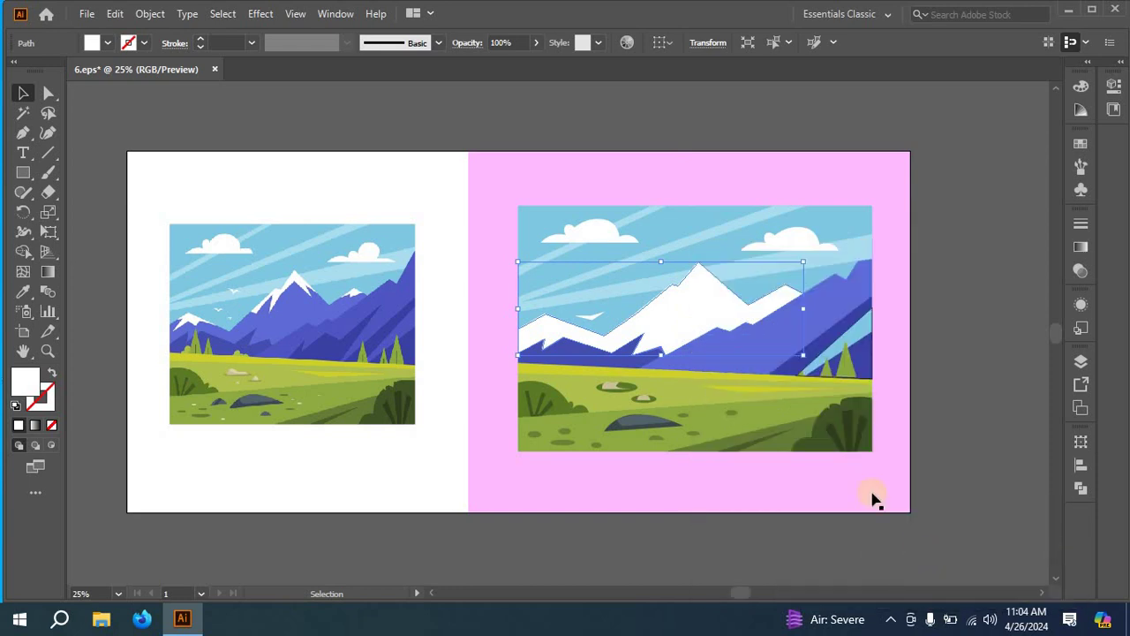
- Try sending the white snow shape to the back and bringing it to the front again
right_click(694, 320)
mouse_move(789, 523)
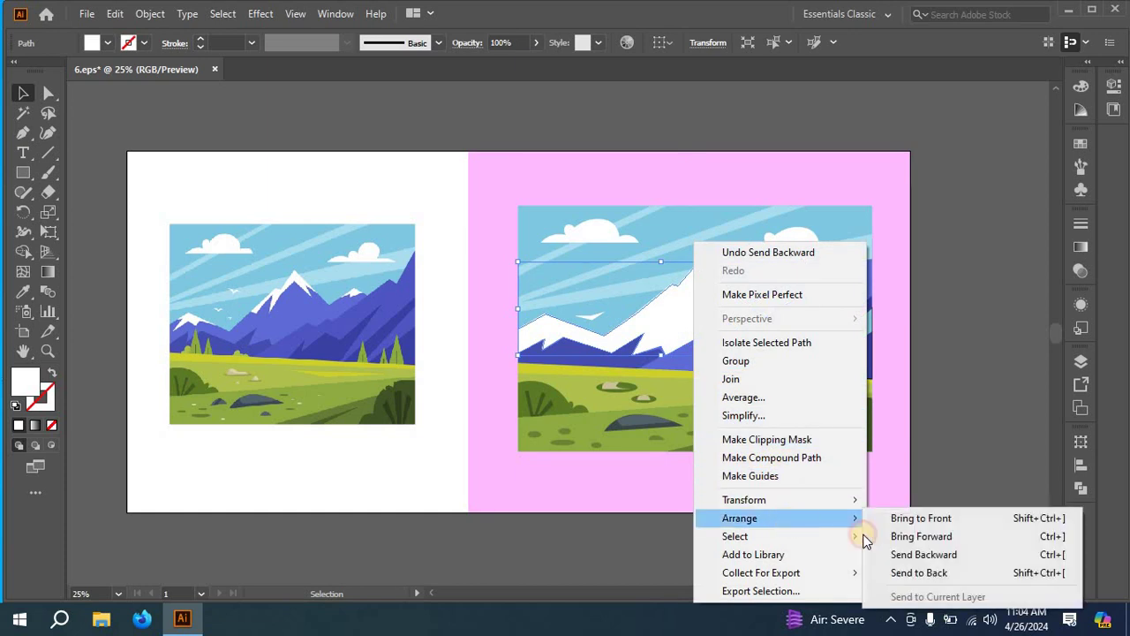
click(932, 572)
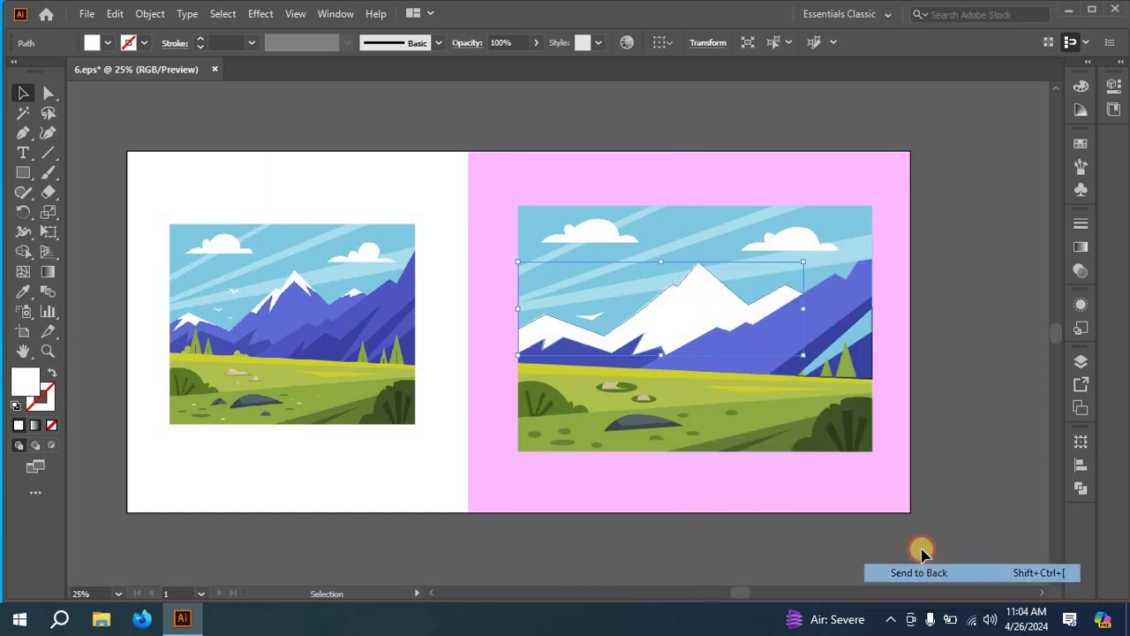
right_click(695, 295)
mouse_move(790, 522)
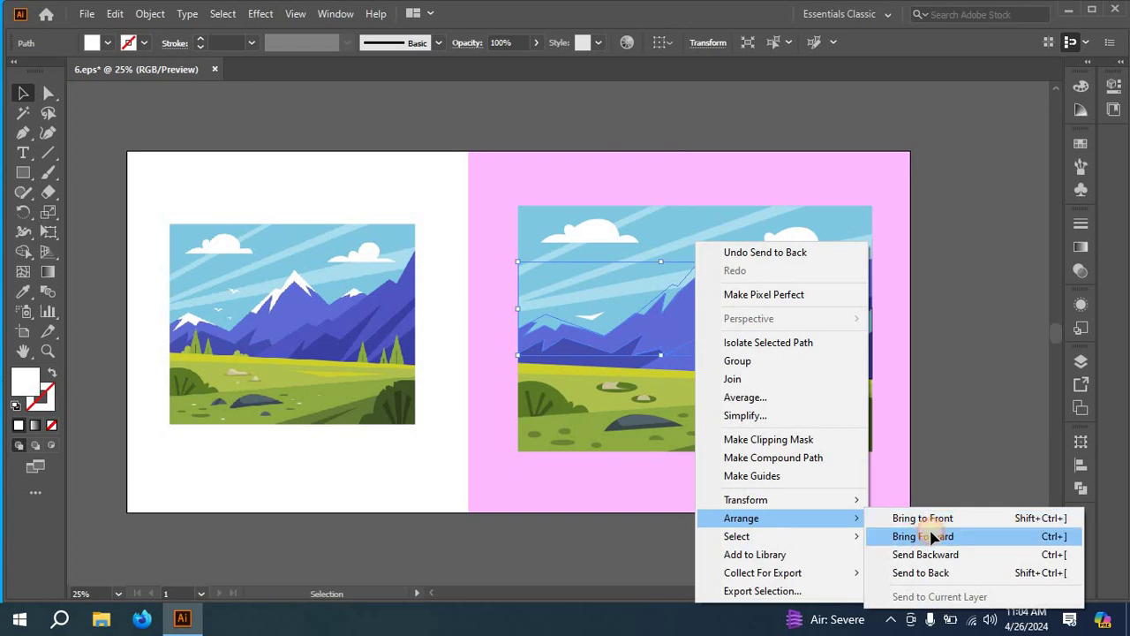
click(923, 520)
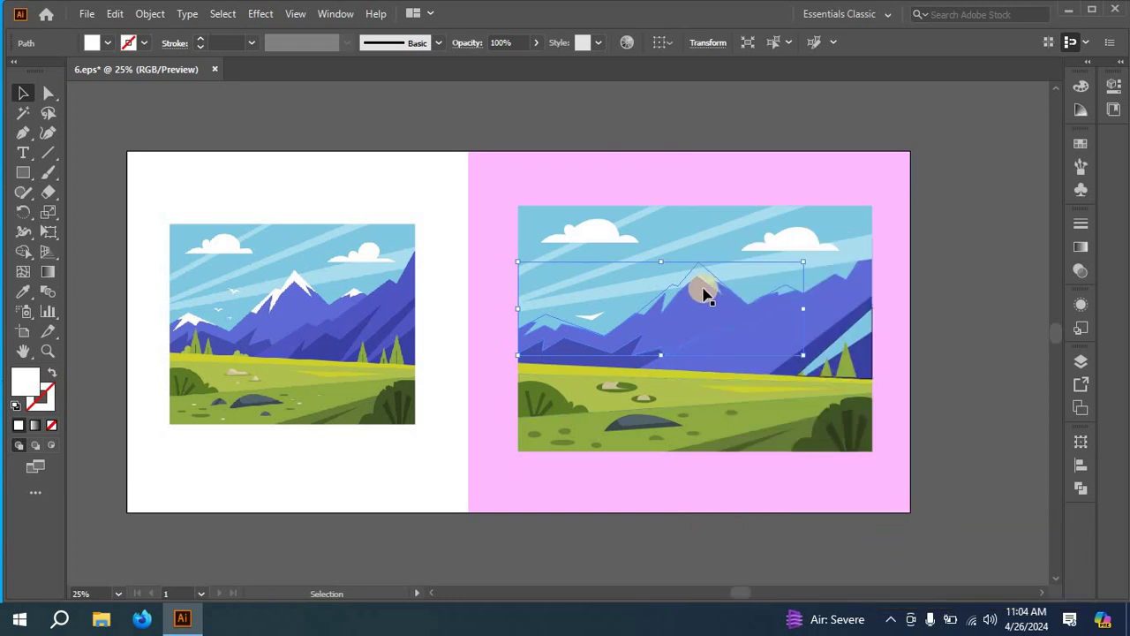
- Undo the stacking changes made to the white snow shape, and deselect it
key(a)
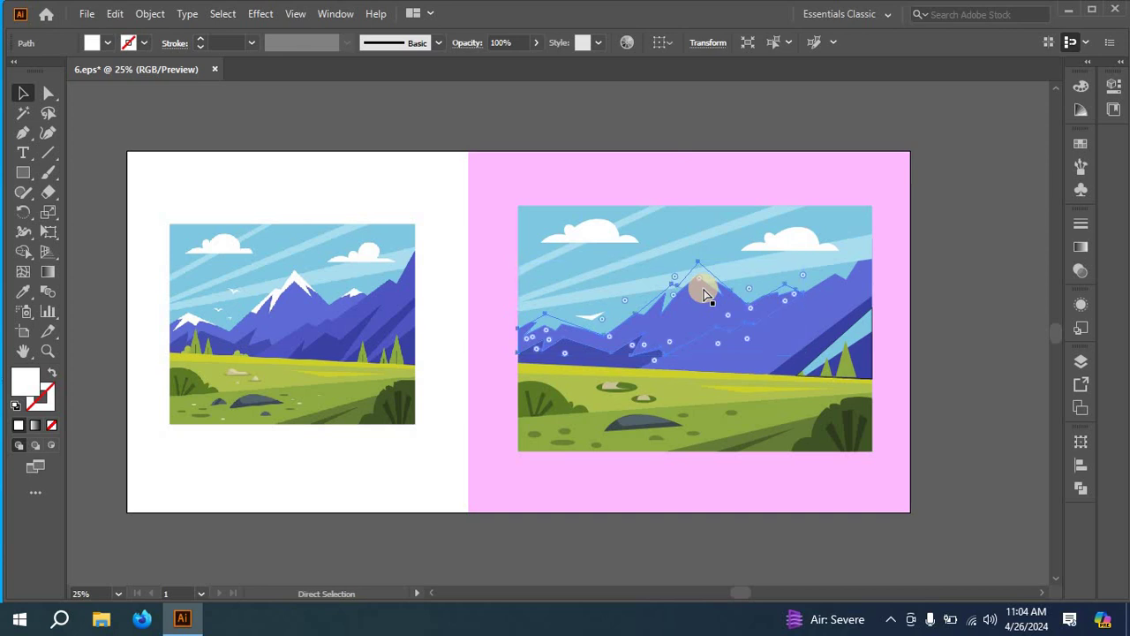
key(ctrl+])
key(ctrl+])
key(ctrl+[)
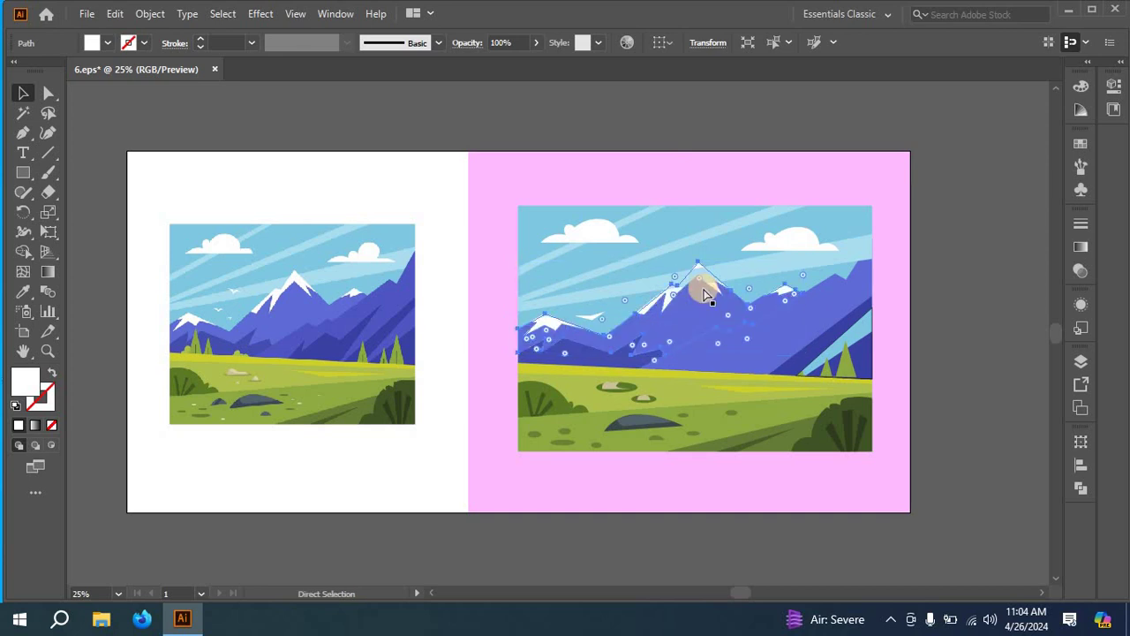
key(v)
click(954, 315)
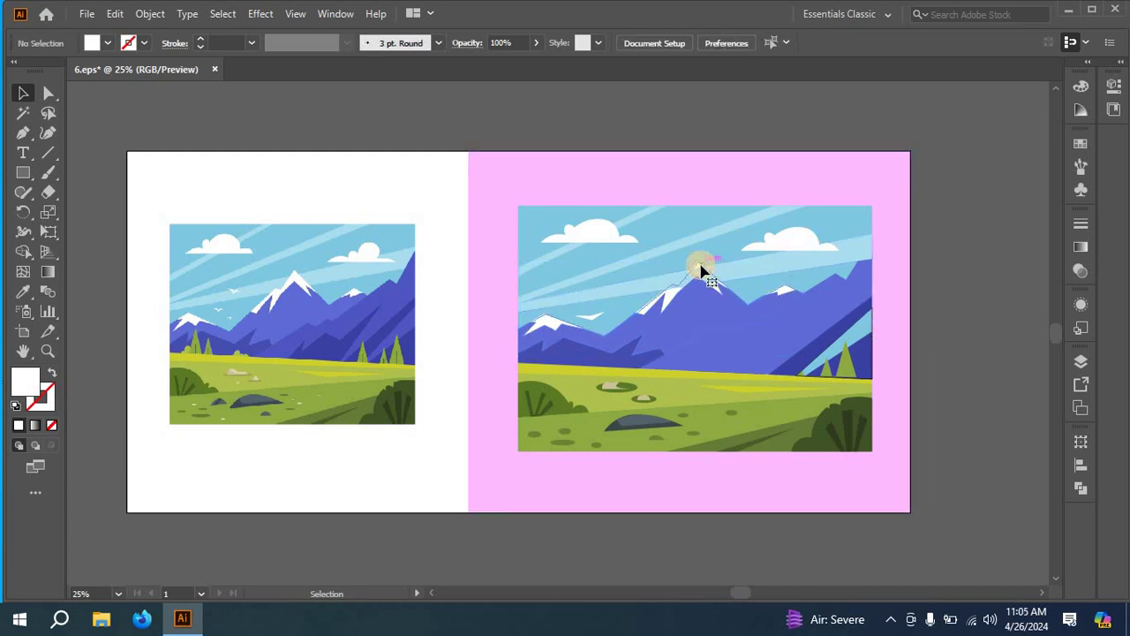
- Send the light blue ray crossing the main mountain peak to the back of the stacking order
click(702, 271)
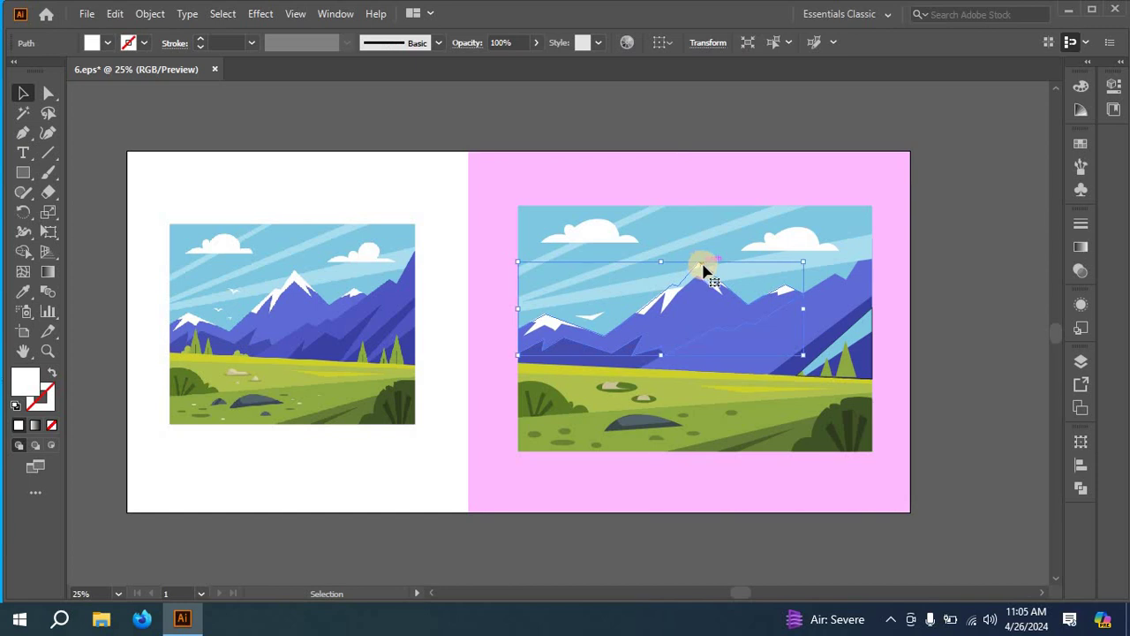
click(861, 260)
right_click(858, 255)
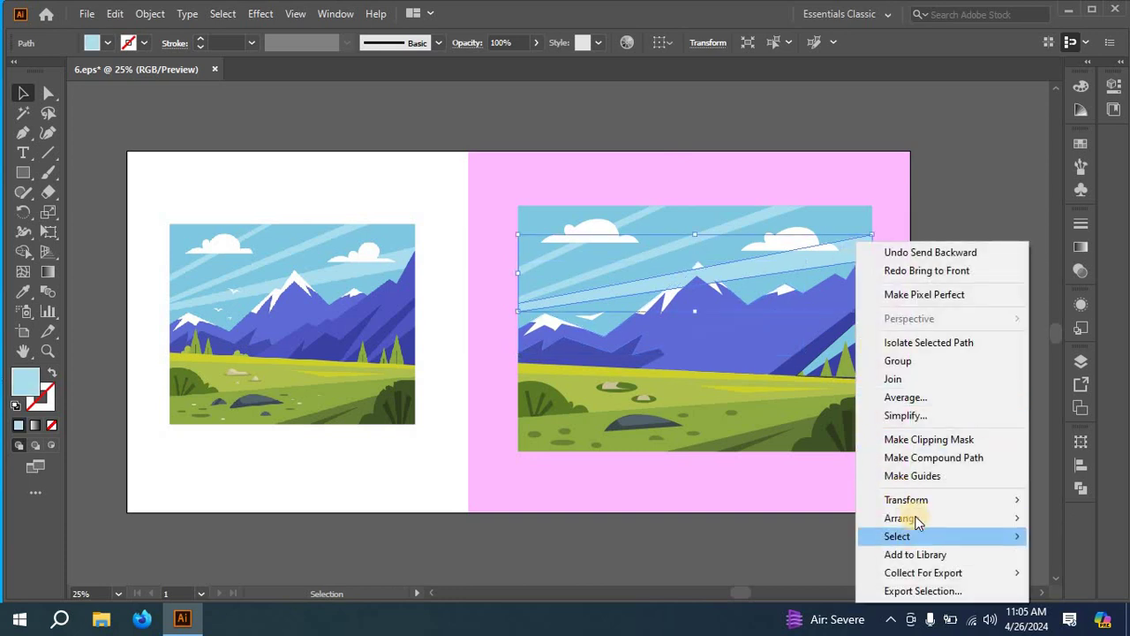
mouse_move(915, 519)
click(771, 572)
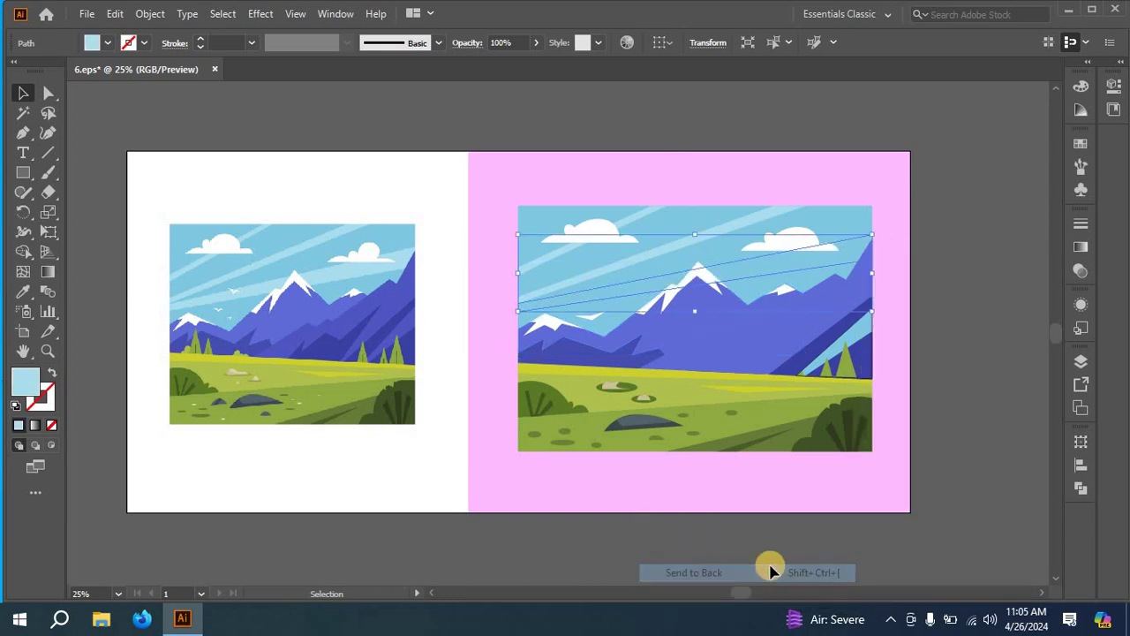
- Send the blue sky rectangle of the traced landscape to the back of the stacking order
click(847, 216)
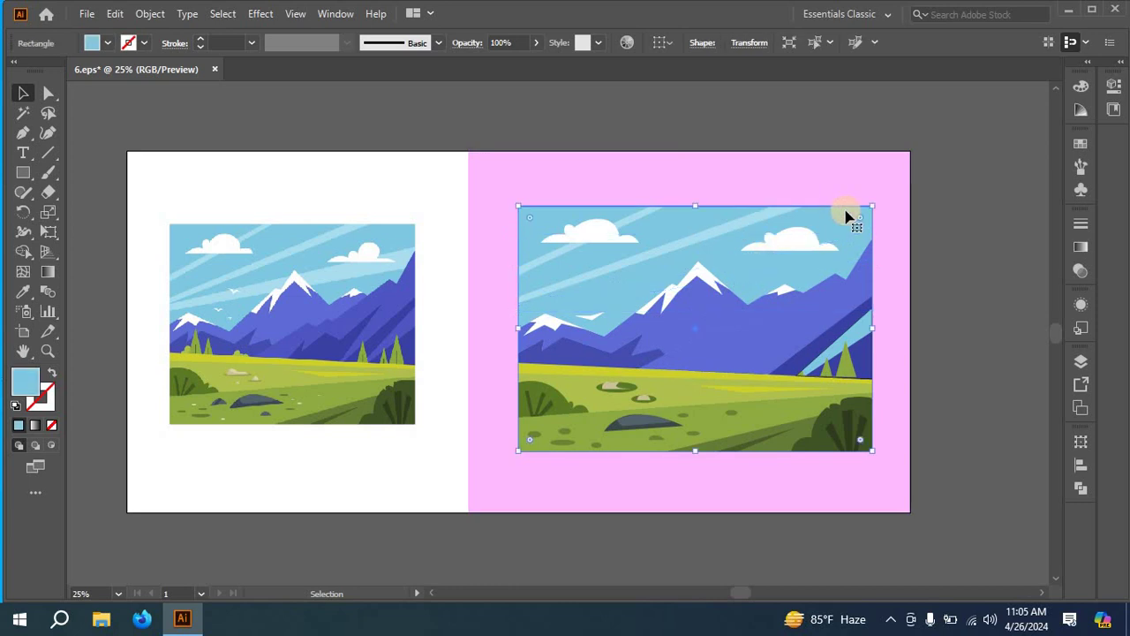
right_click(846, 217)
mouse_move(852, 486)
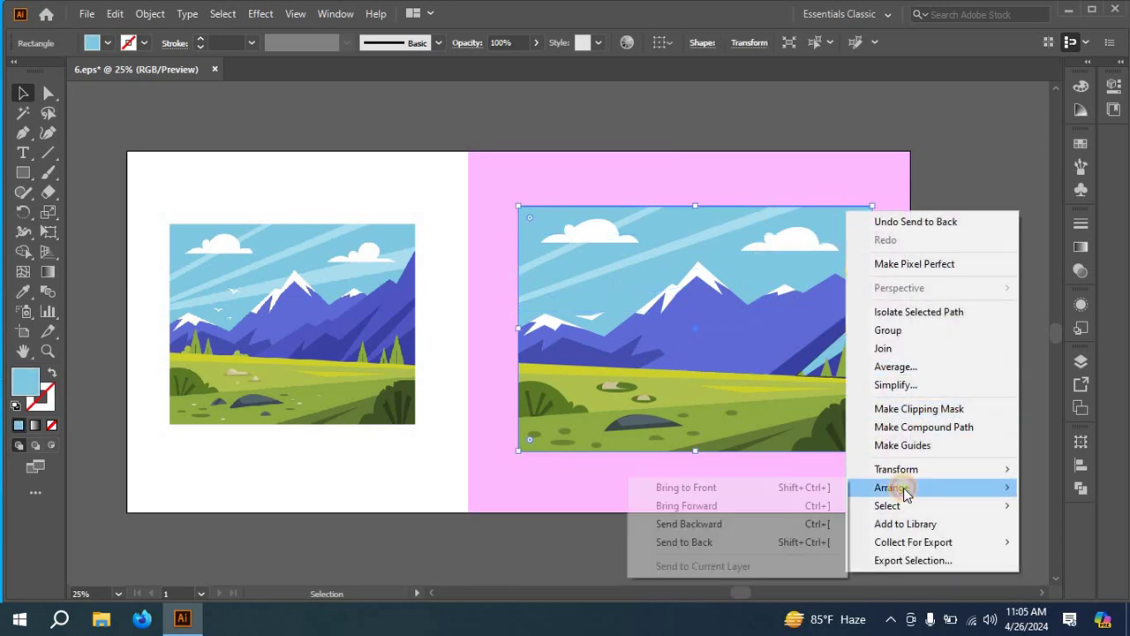
click(740, 541)
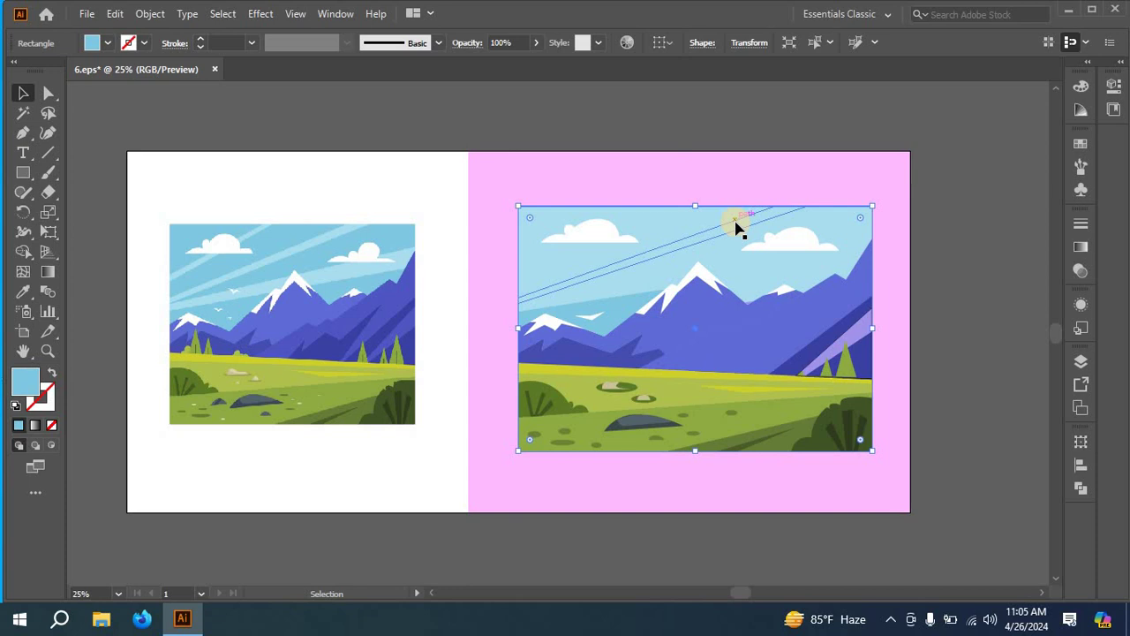
- Bring the light blue diagonal ray between the two clouds of the traced landscape to the front of the stacking order
click(738, 226)
right_click(736, 221)
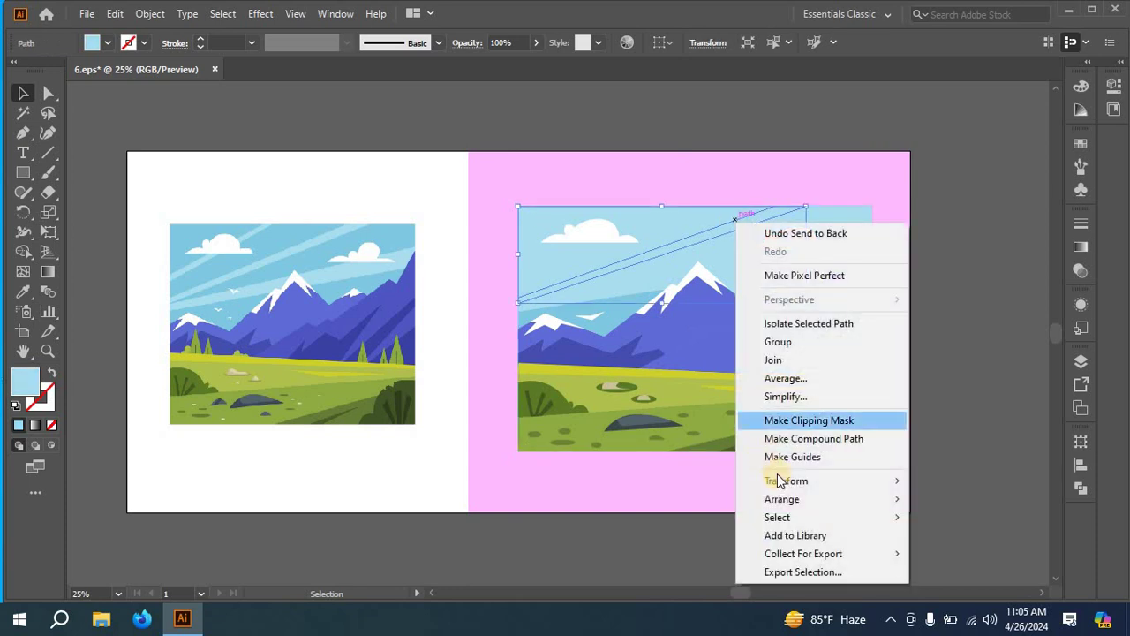
mouse_move(800, 498)
click(959, 500)
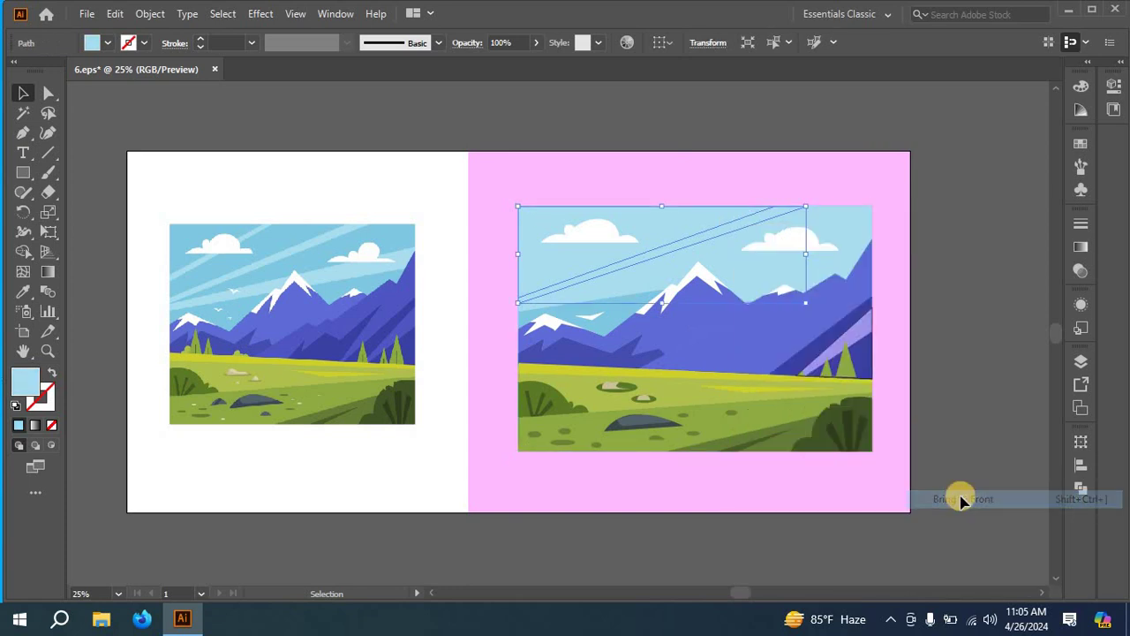
- Bring the light blue ray crossing the cloud nearest the reference image to the front of the stacking order
click(565, 252)
right_click(565, 246)
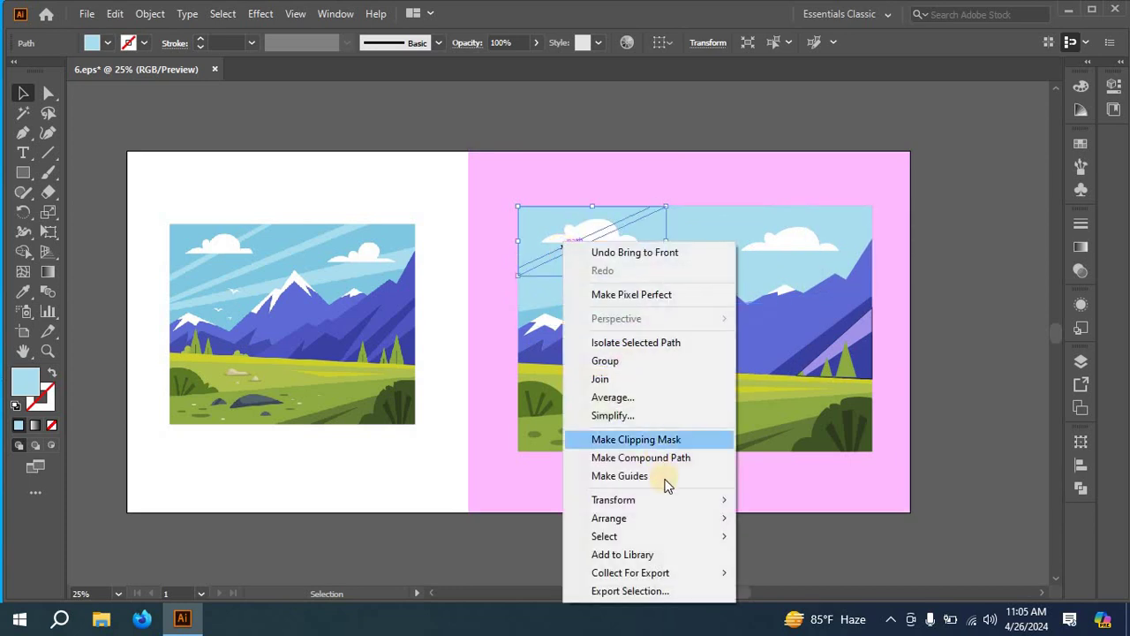
mouse_move(672, 518)
click(789, 521)
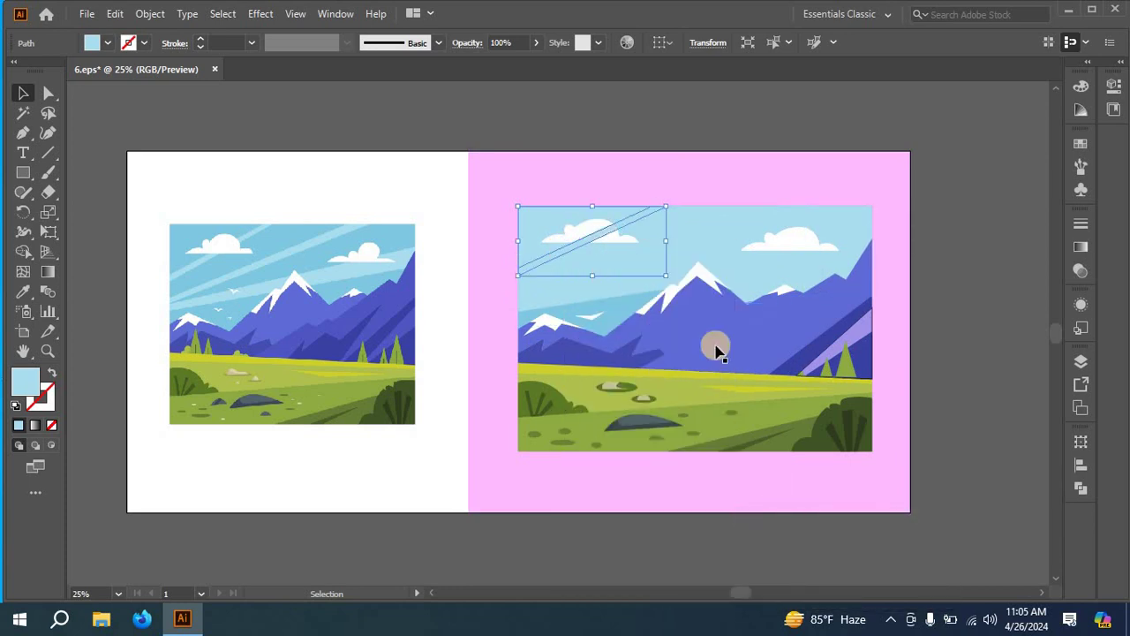
drag(694, 250, 795, 281)
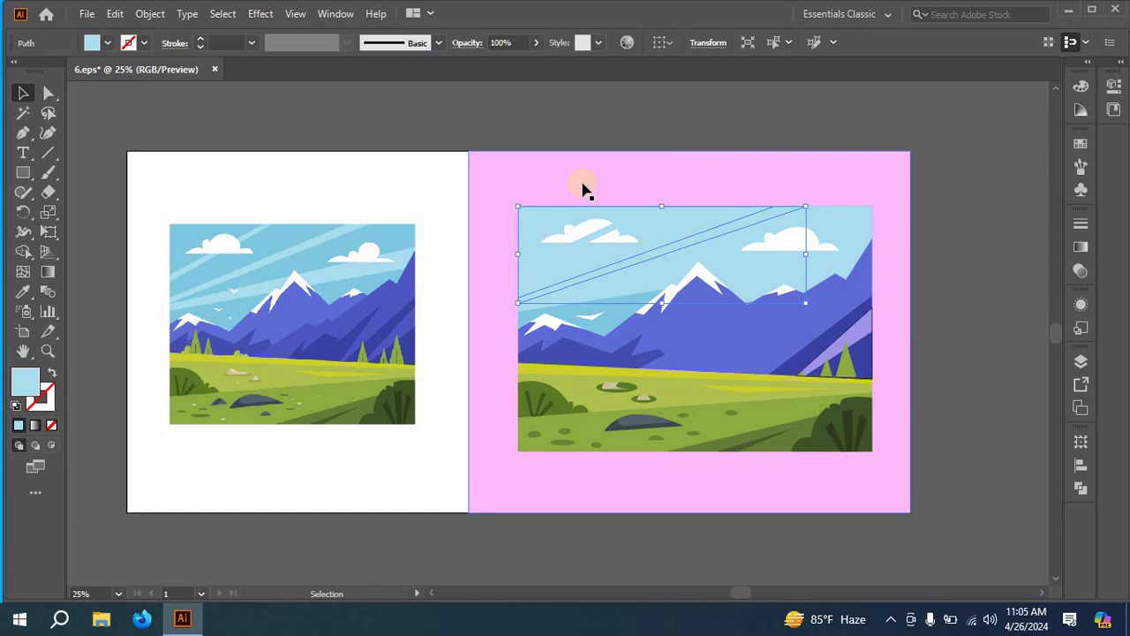
- Switch to Outline view and select the three sky rays together with the white snow shape and the cloud crossed by a ray
key(a)
key(ctrl+y)
key(v)
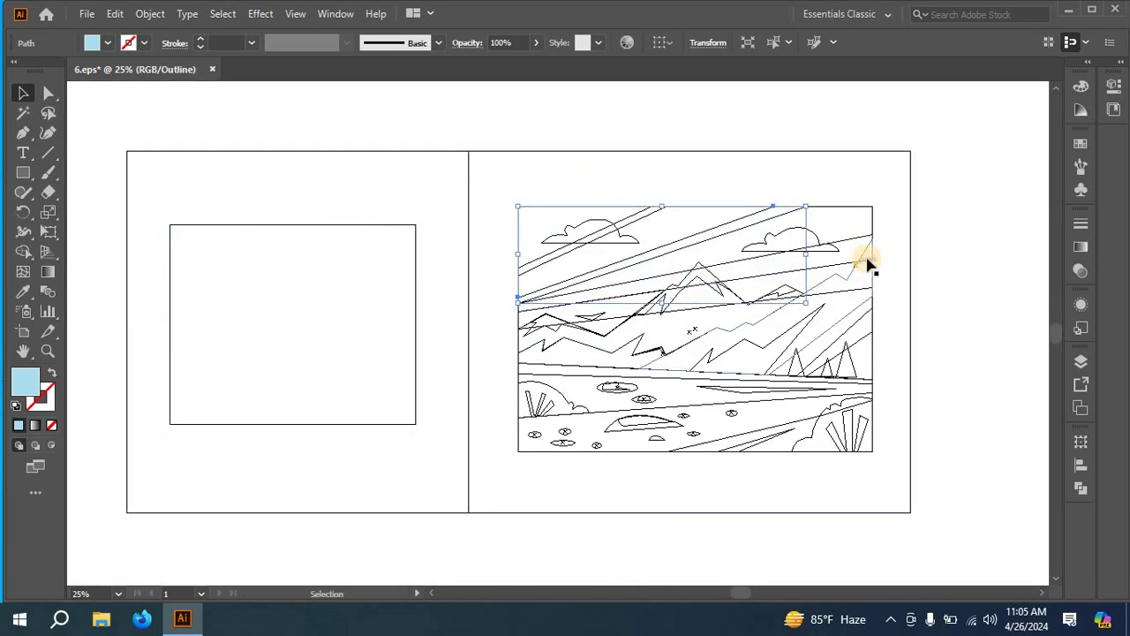
click(638, 220)
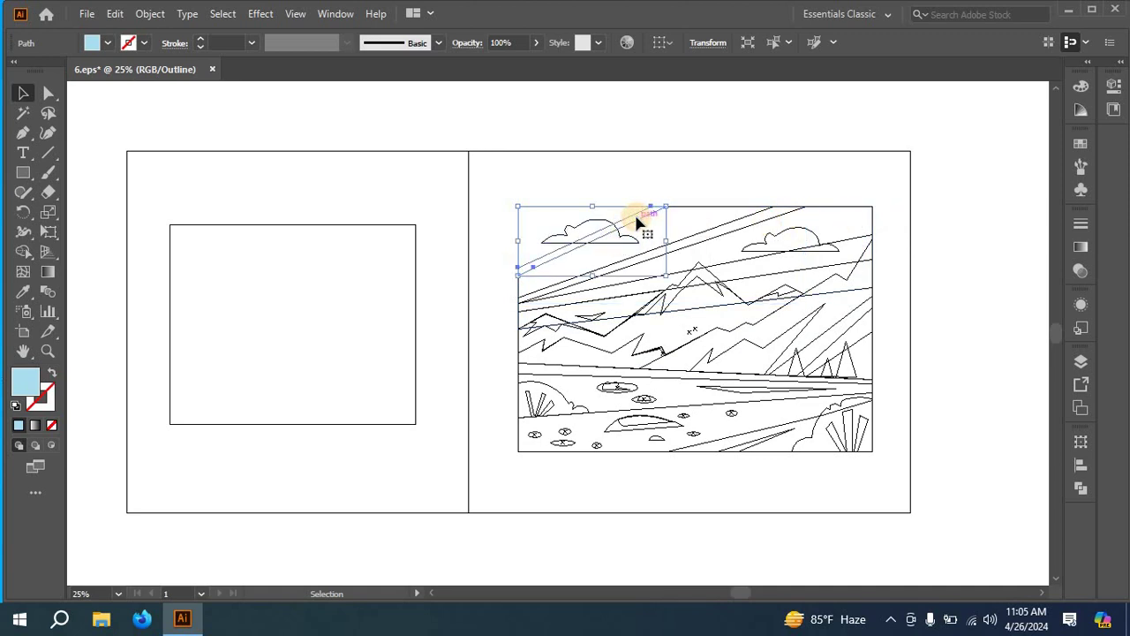
shift+click(714, 242)
shift+click(740, 267)
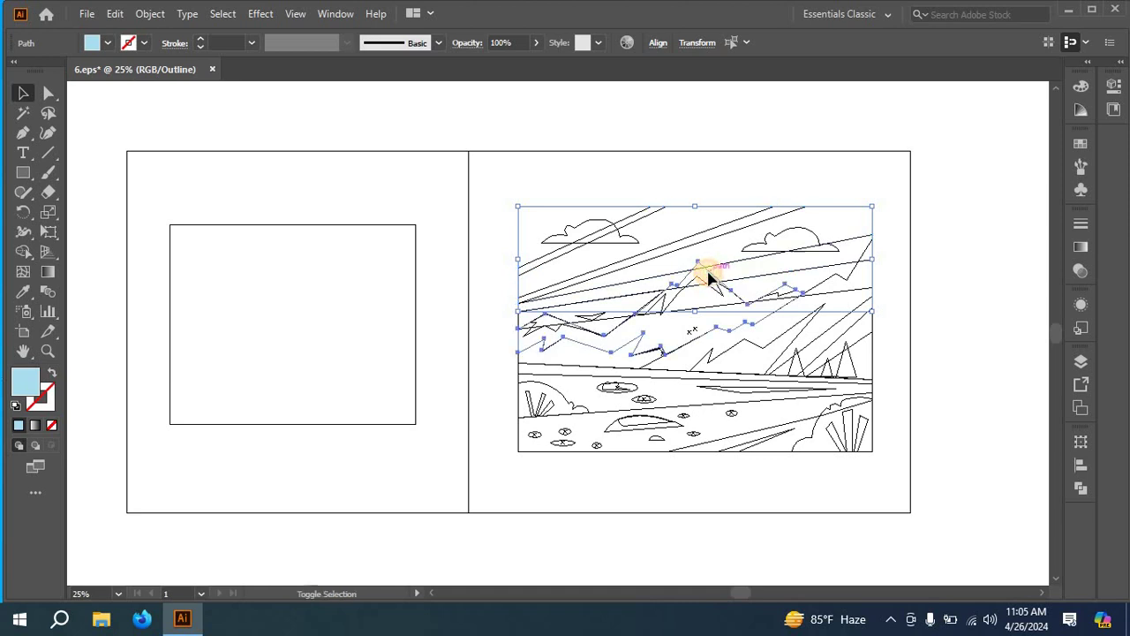
click(752, 227)
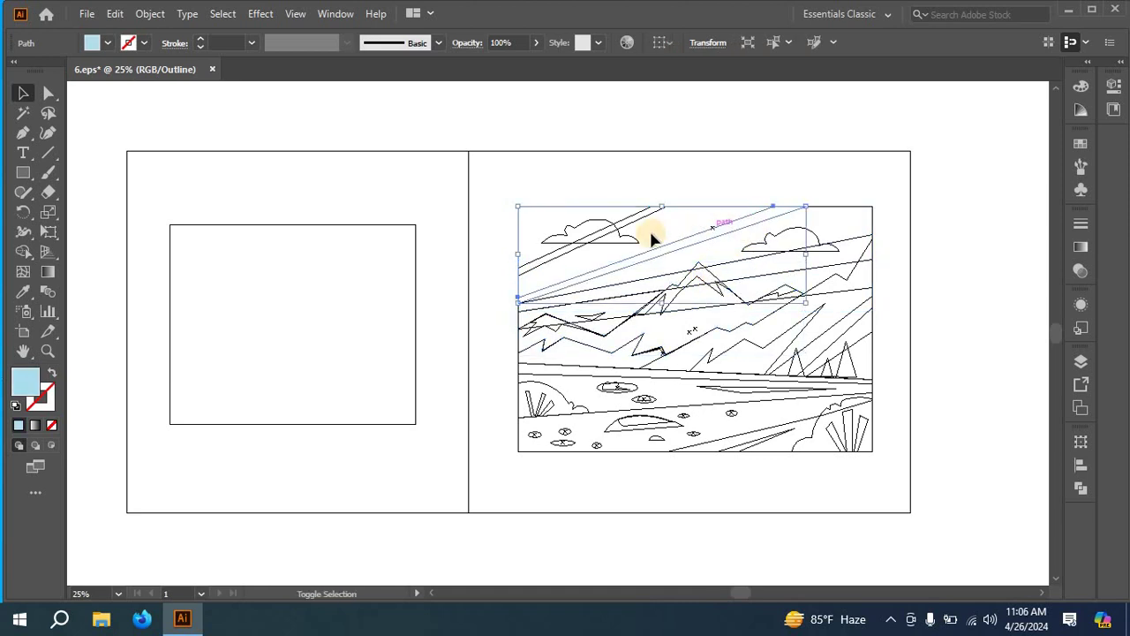
shift+click(631, 240)
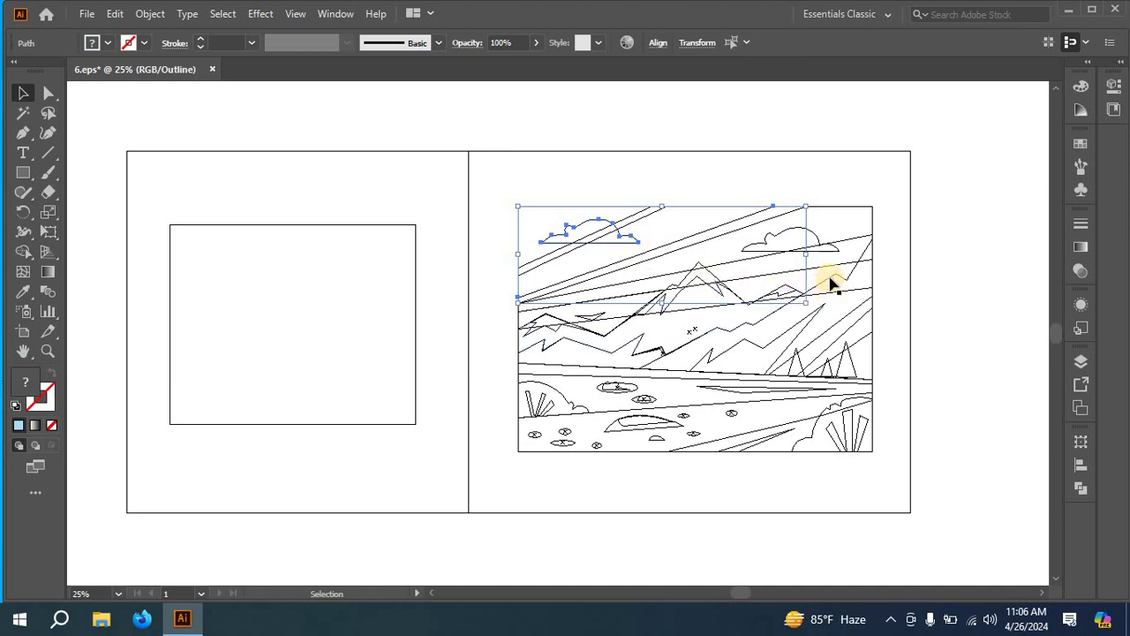
click(786, 292)
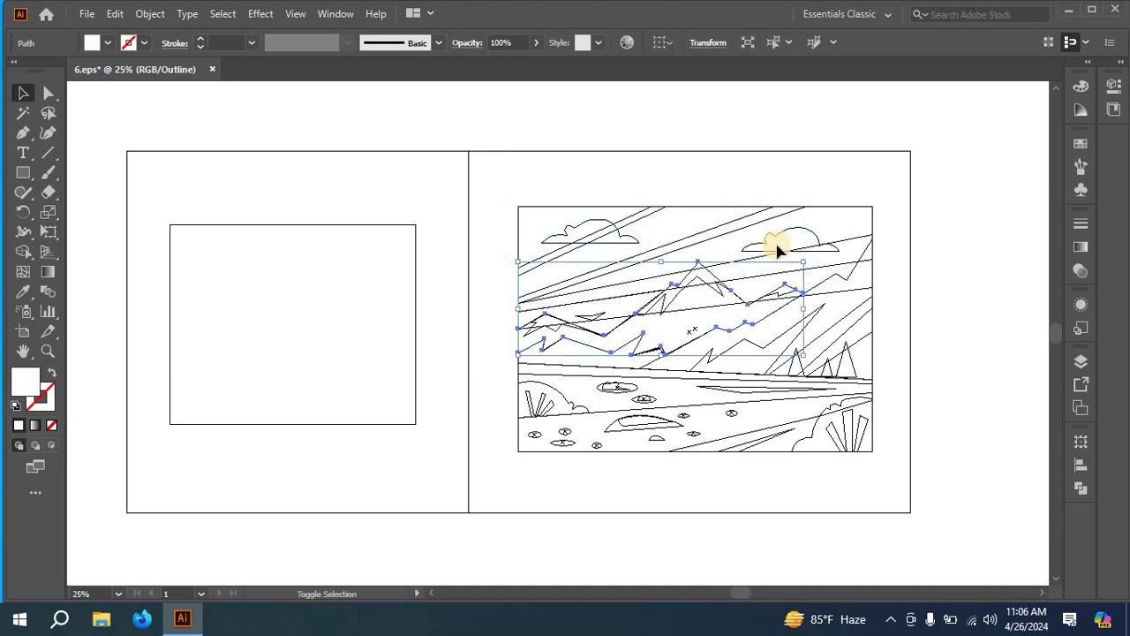
shift+click(736, 239)
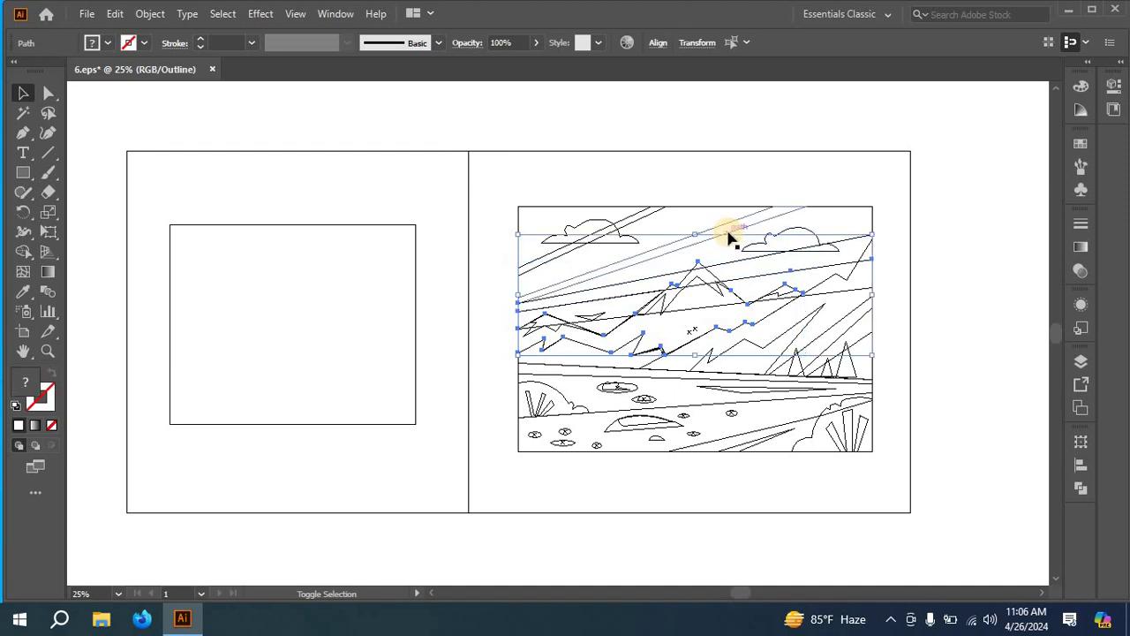
shift+click(713, 232)
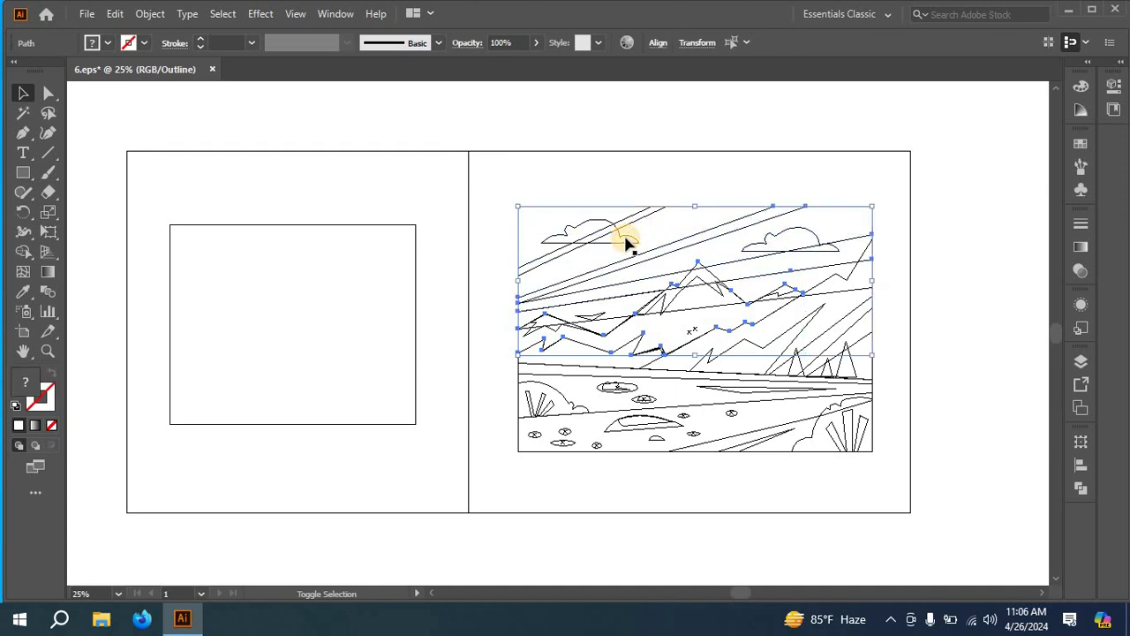
shift+click(625, 231)
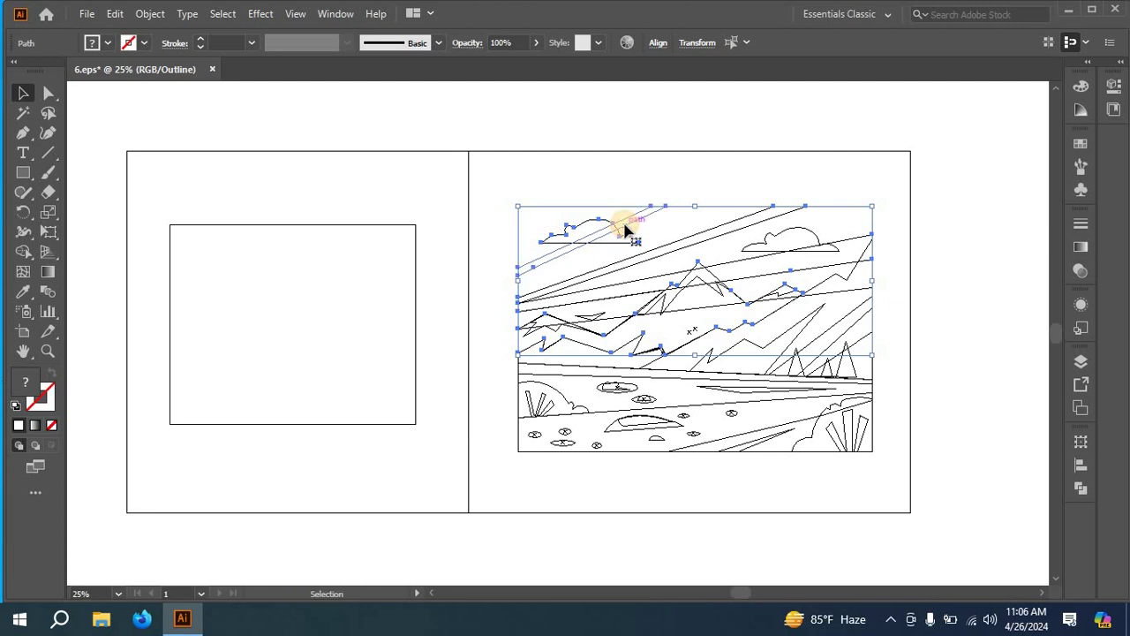
- Return to Preview, bring the selected rays, cloud and snow shape to the front of the stacking order, and deselect them
key(a)
key(ctrl+y)
key(v)
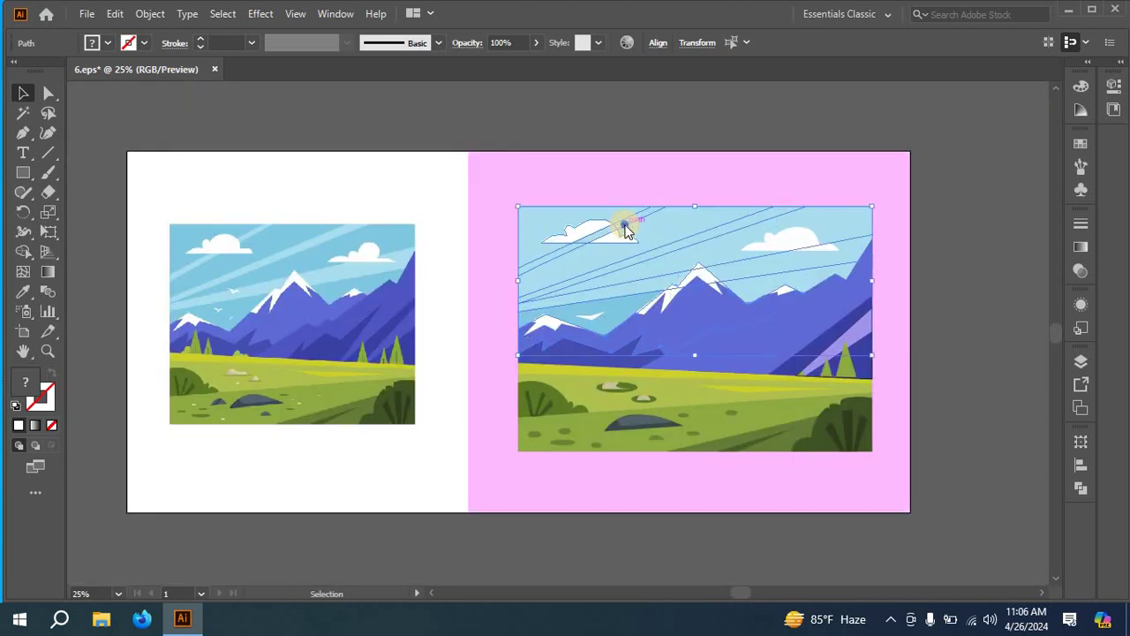
right_click(624, 226)
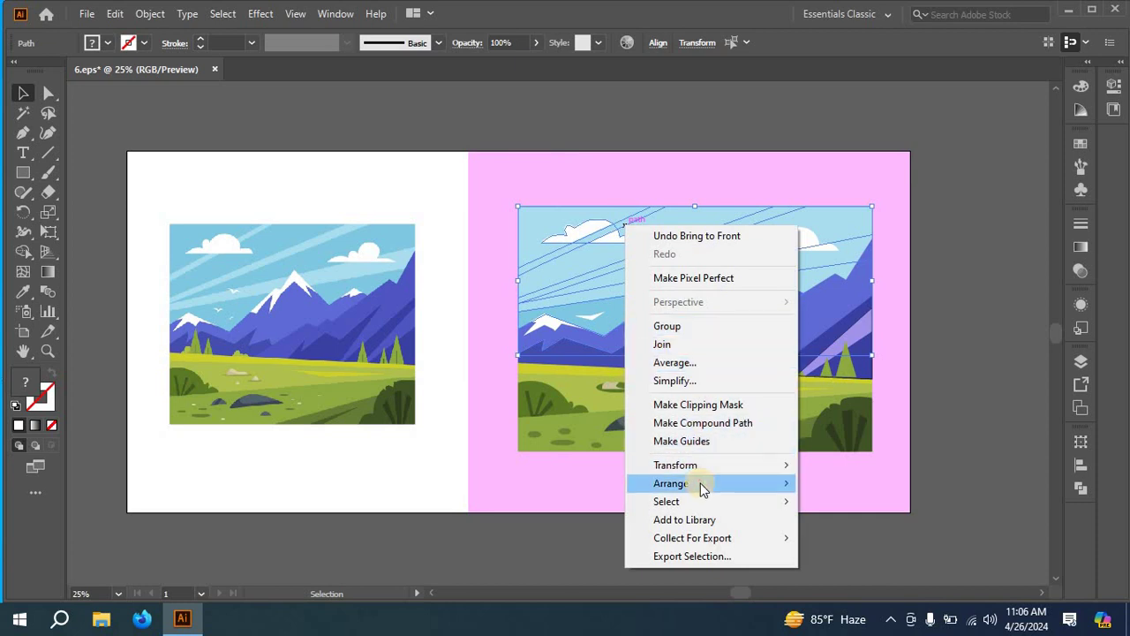
mouse_move(702, 489)
click(857, 481)
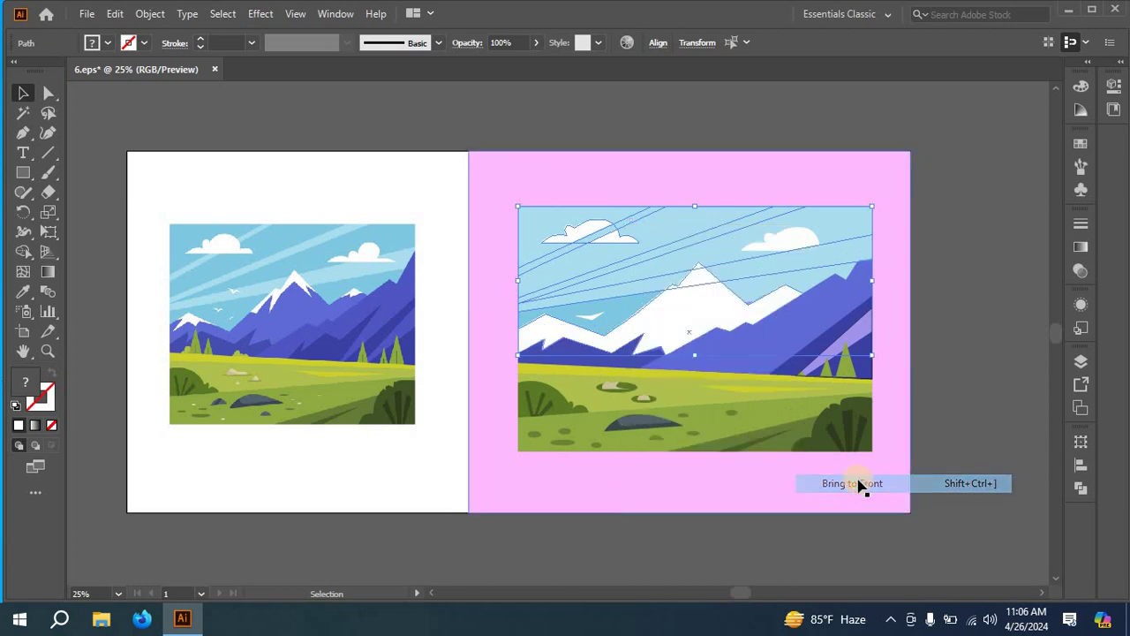
click(991, 303)
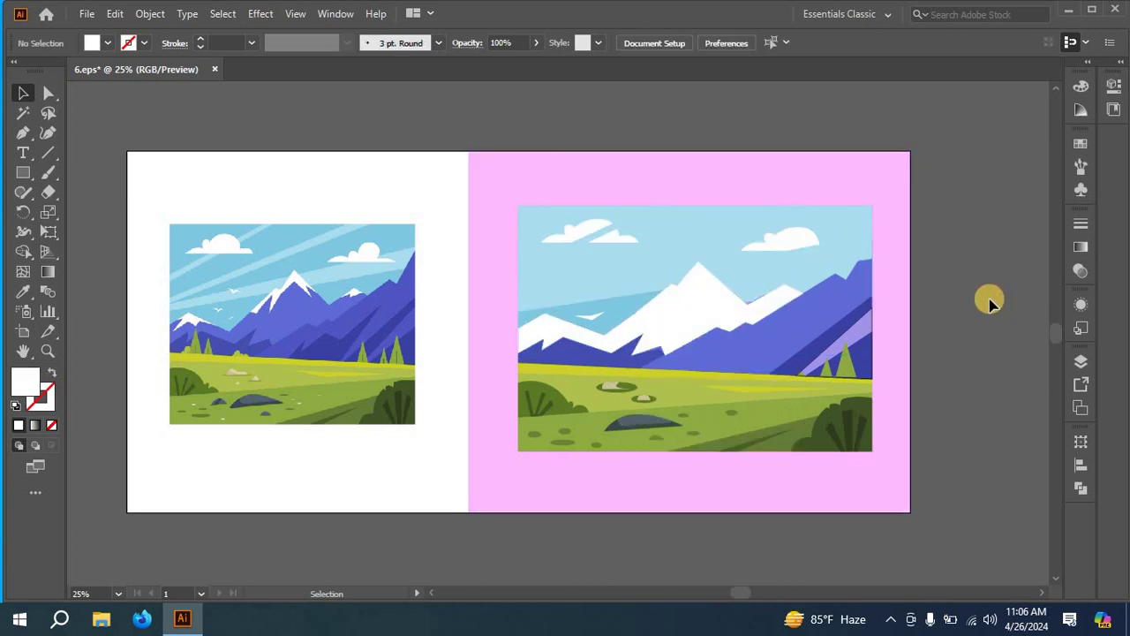
- Send the white snow shape backward by one level
click(717, 295)
right_click(715, 294)
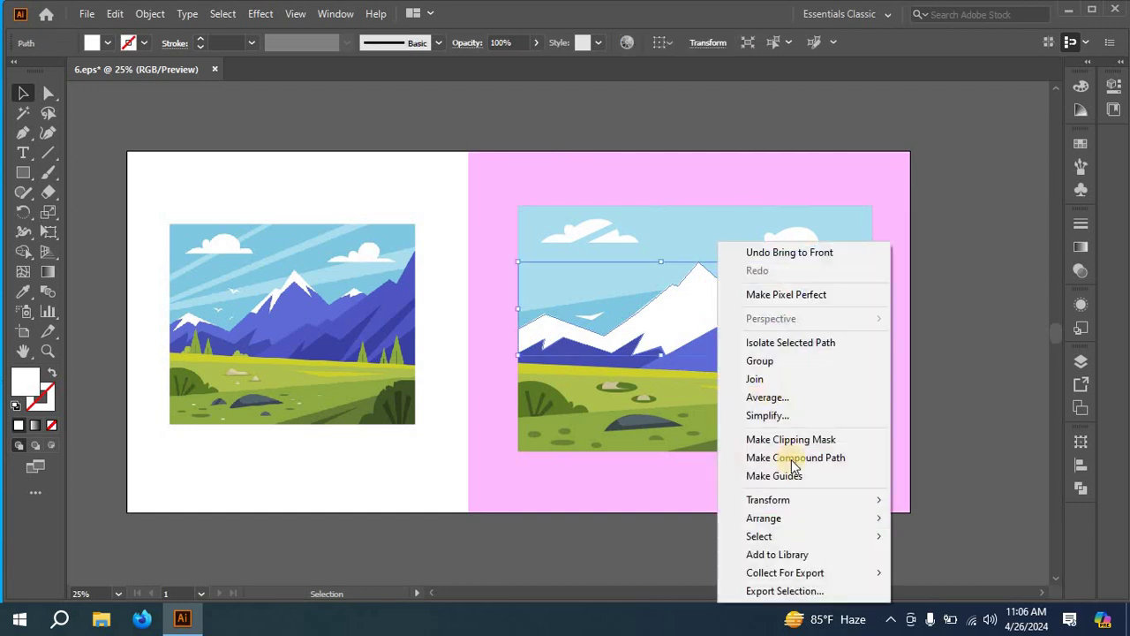
mouse_move(811, 523)
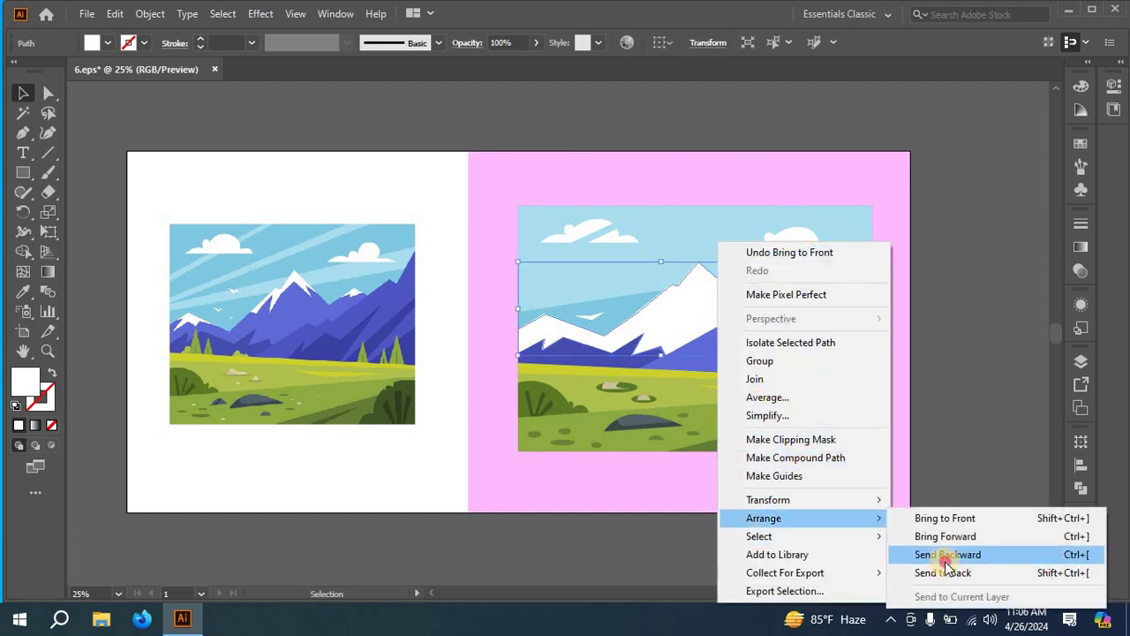
click(943, 556)
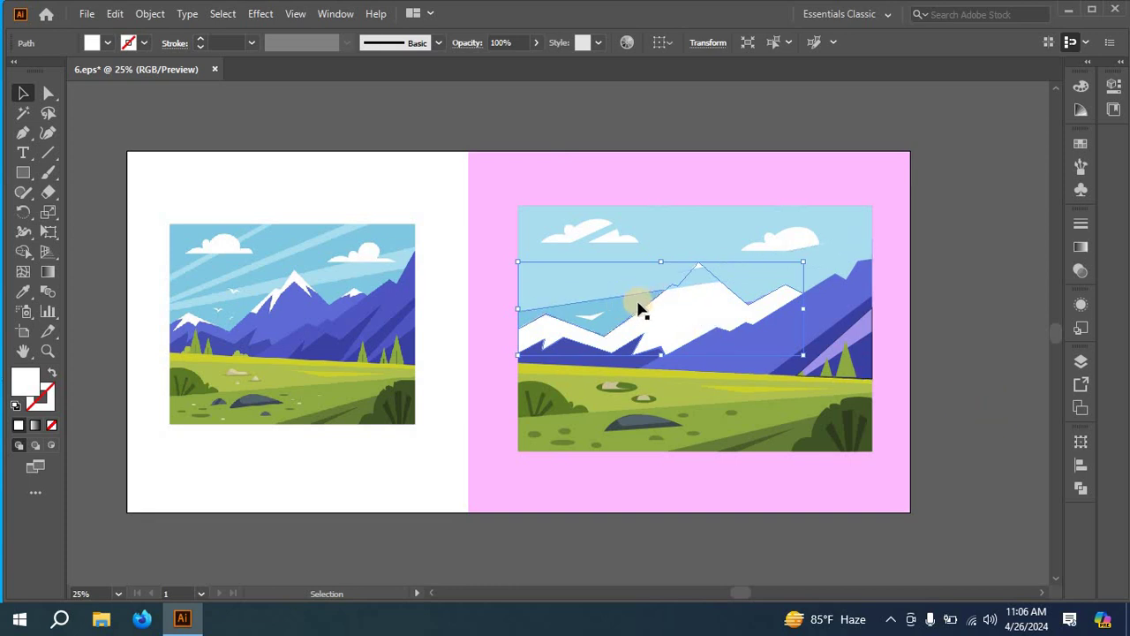
- Send the wide light blue ray crossing the main peak backward by one level, and deselect it
click(667, 279)
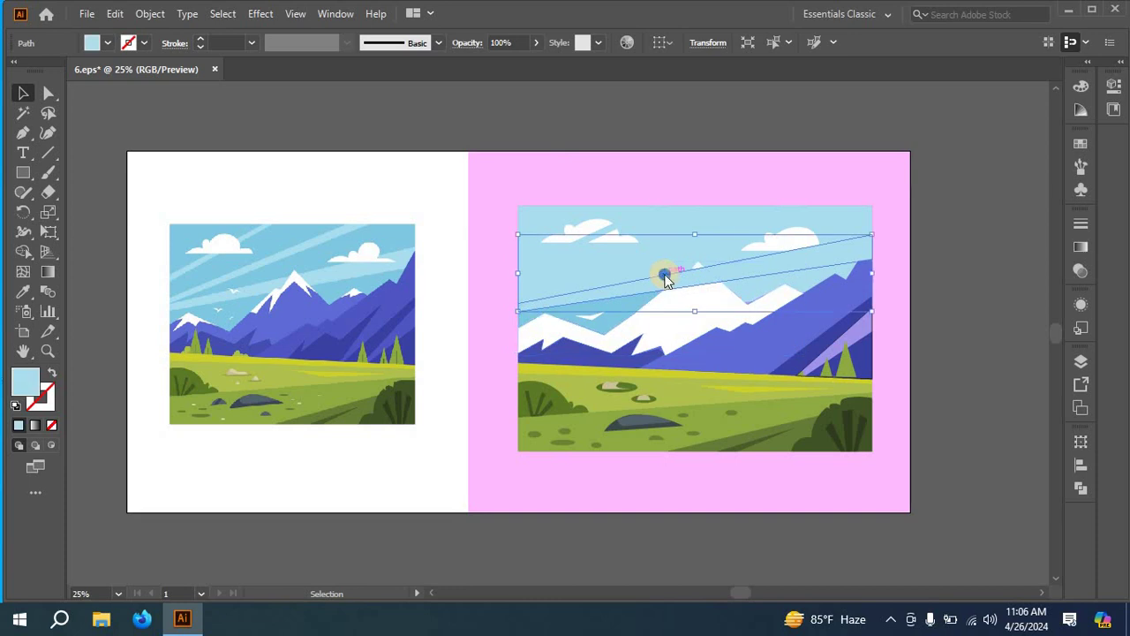
right_click(664, 273)
click(741, 519)
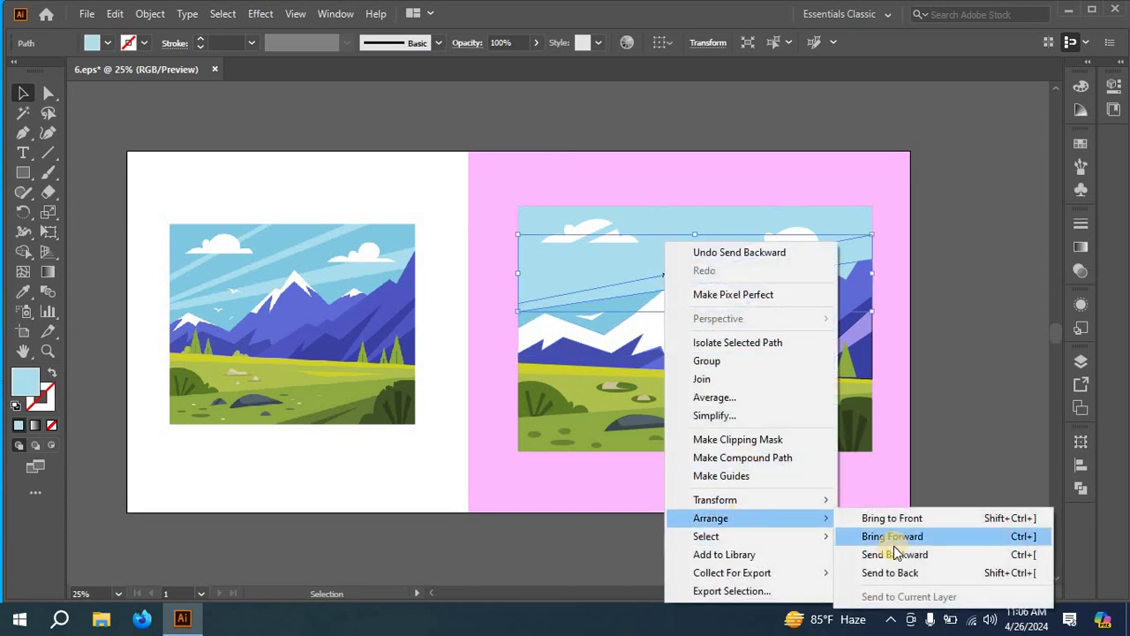
click(896, 556)
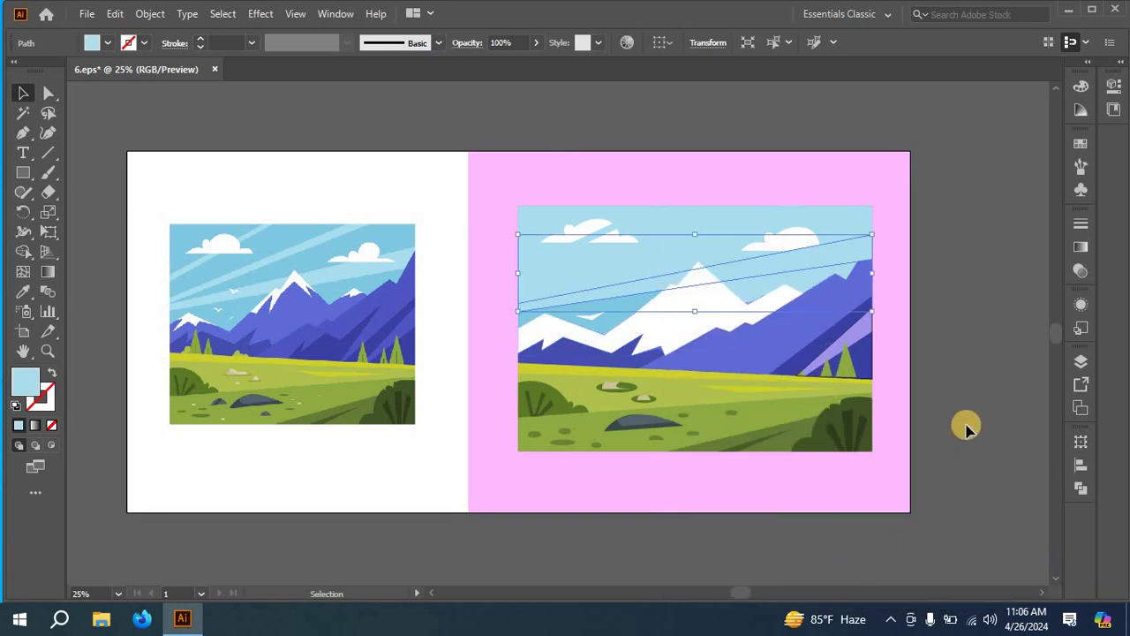
click(967, 428)
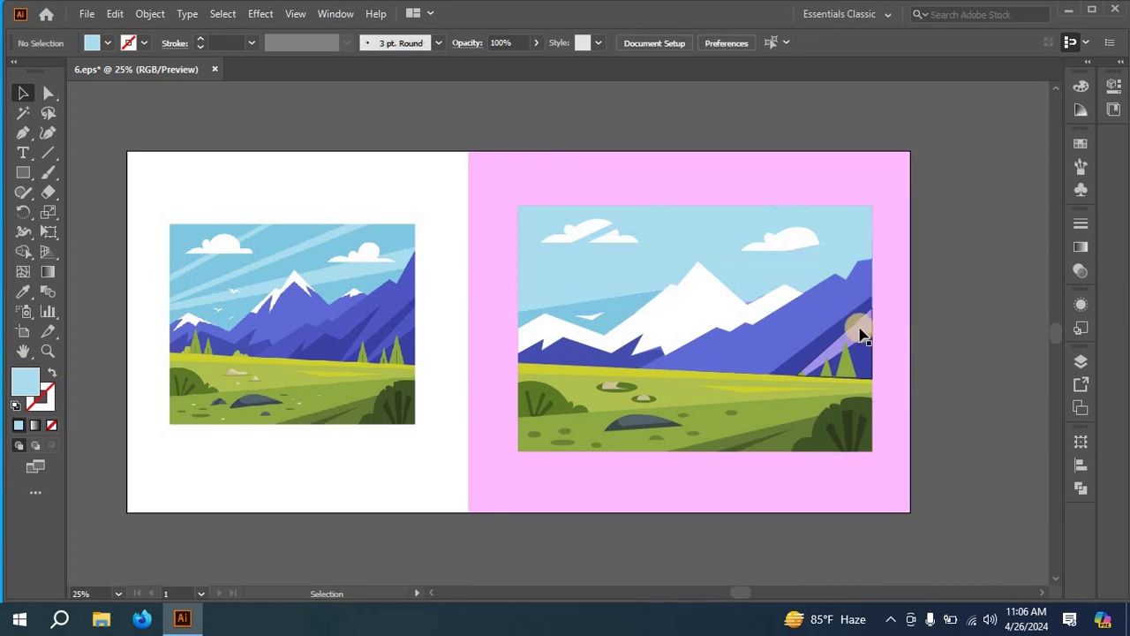
- Send the large light blue sky shape backward one level and on to the back of the stacking order, and deselect it
click(755, 279)
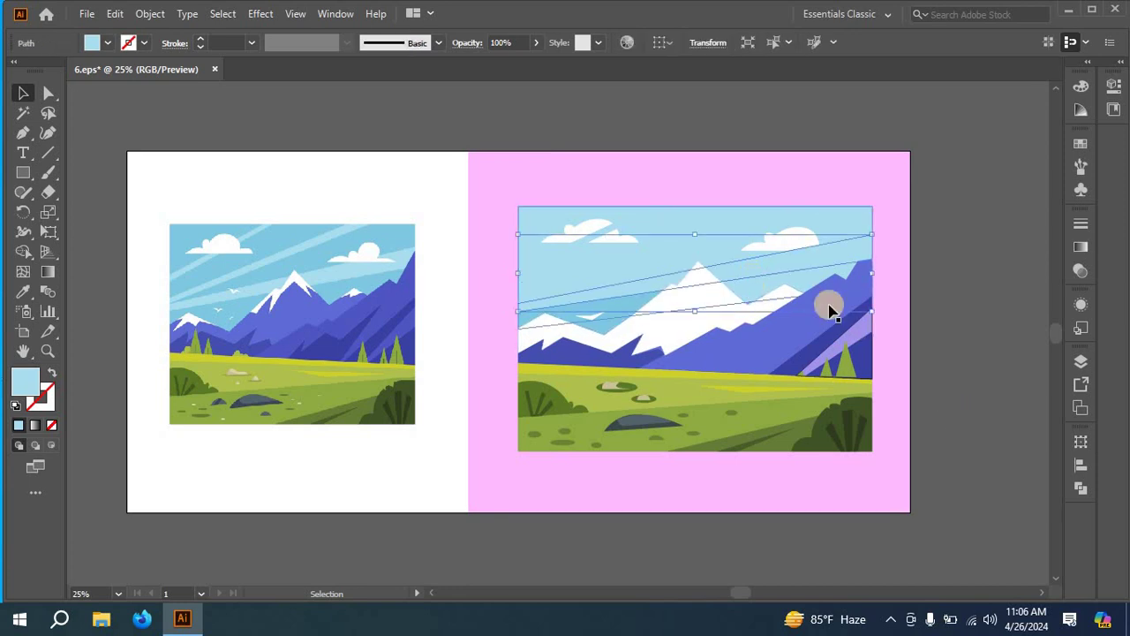
right_click(864, 215)
click(938, 493)
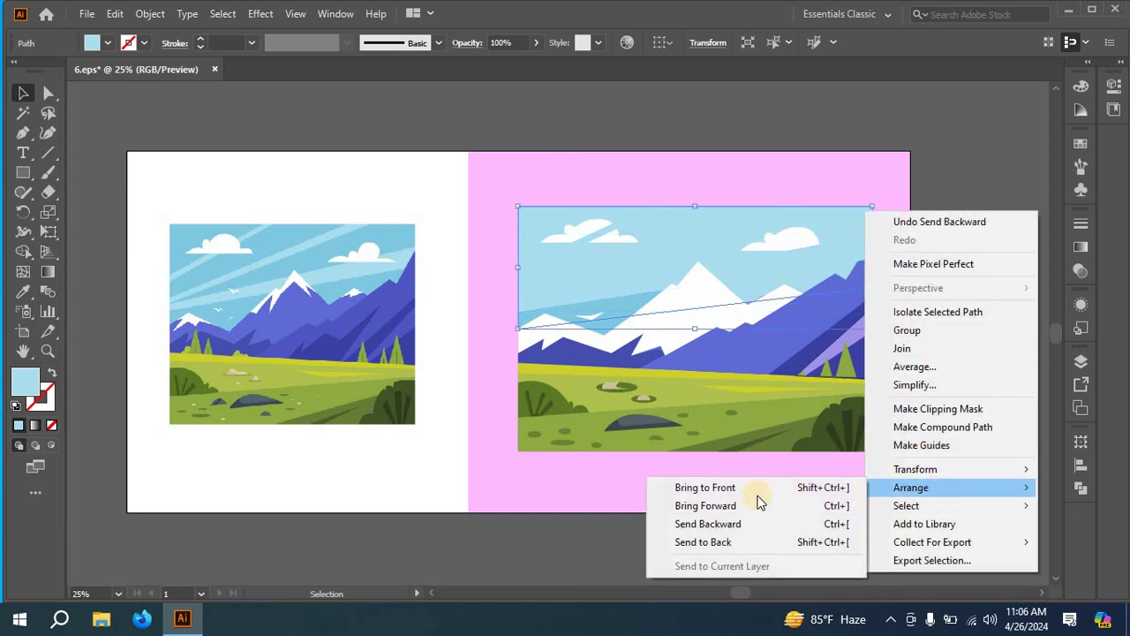
click(742, 527)
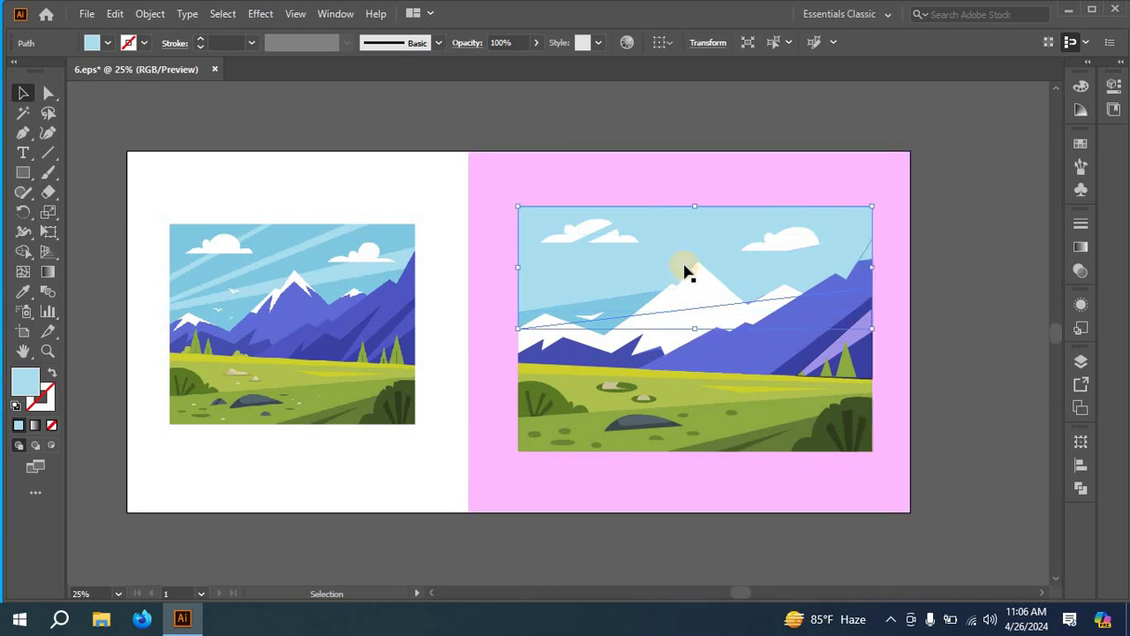
right_click(680, 208)
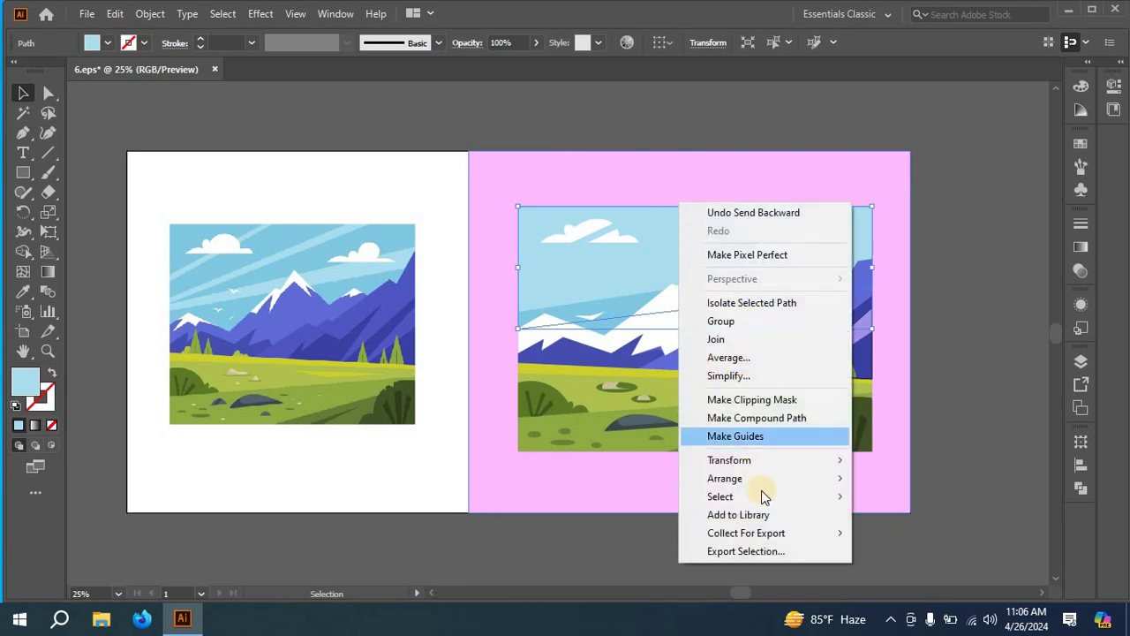
mouse_move(726, 478)
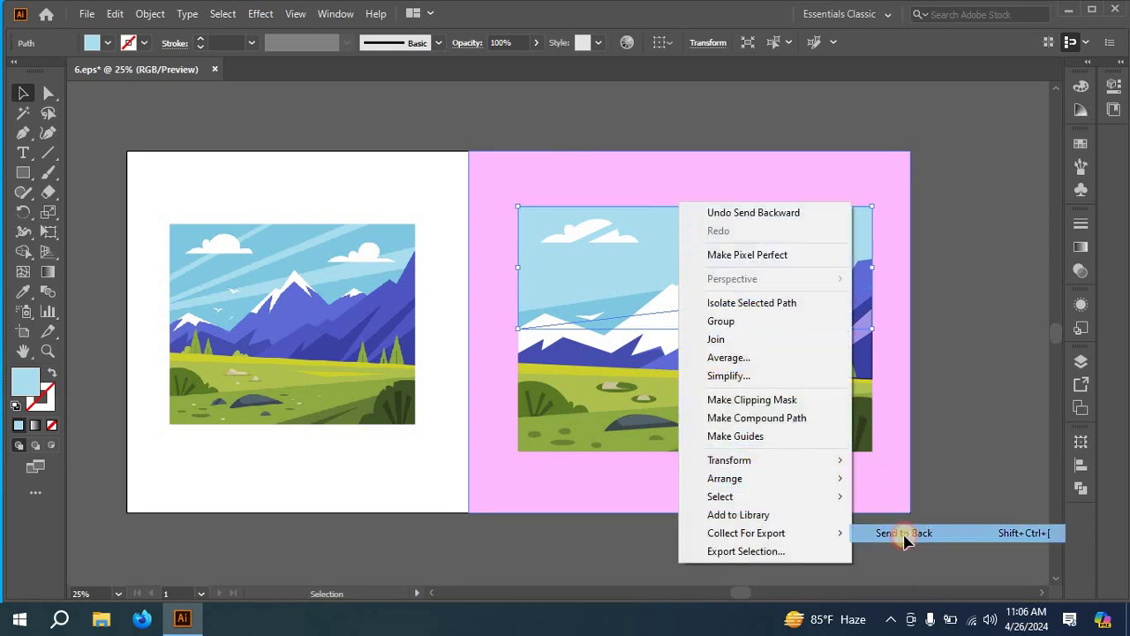
click(904, 533)
click(972, 371)
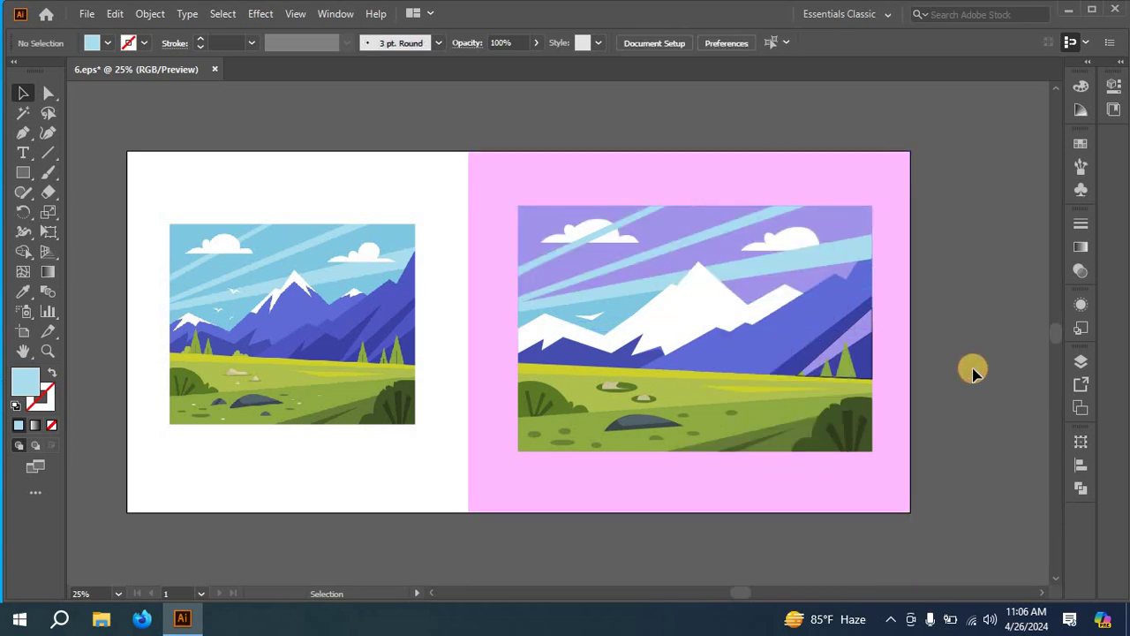
scroll(971, 372, down, 1)
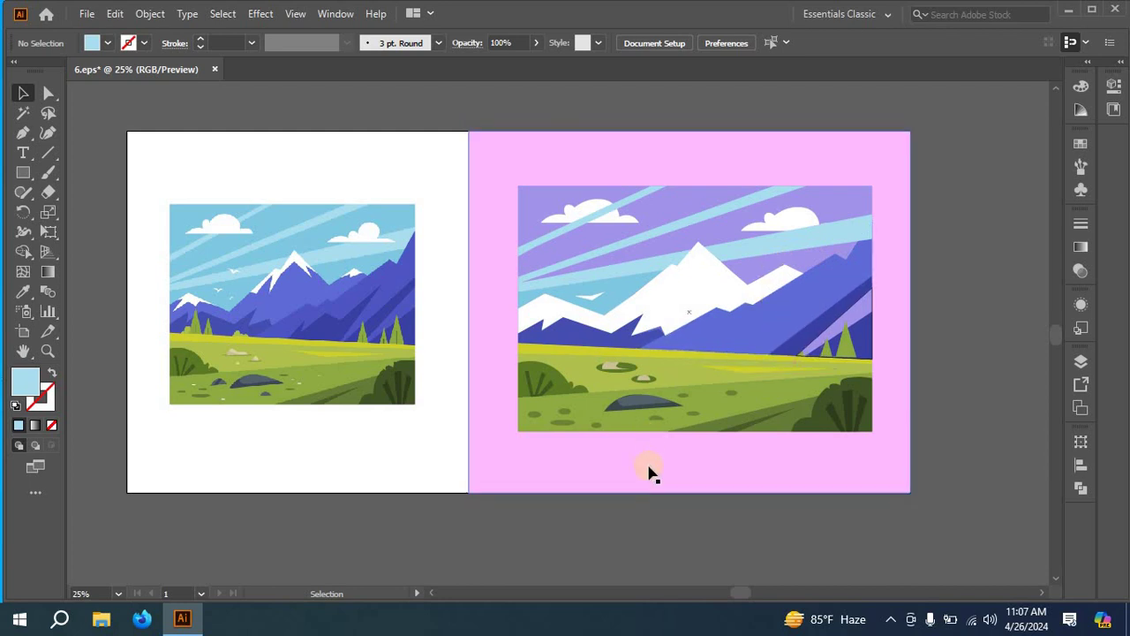
scroll(649, 472, down, 1)
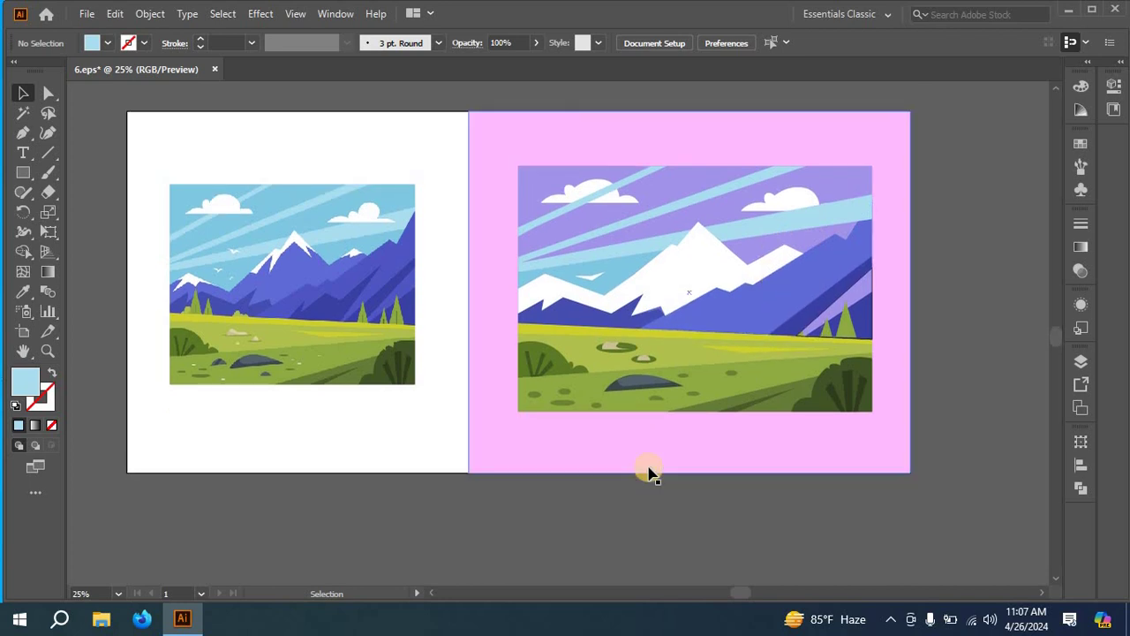
scroll(649, 473, up, 1)
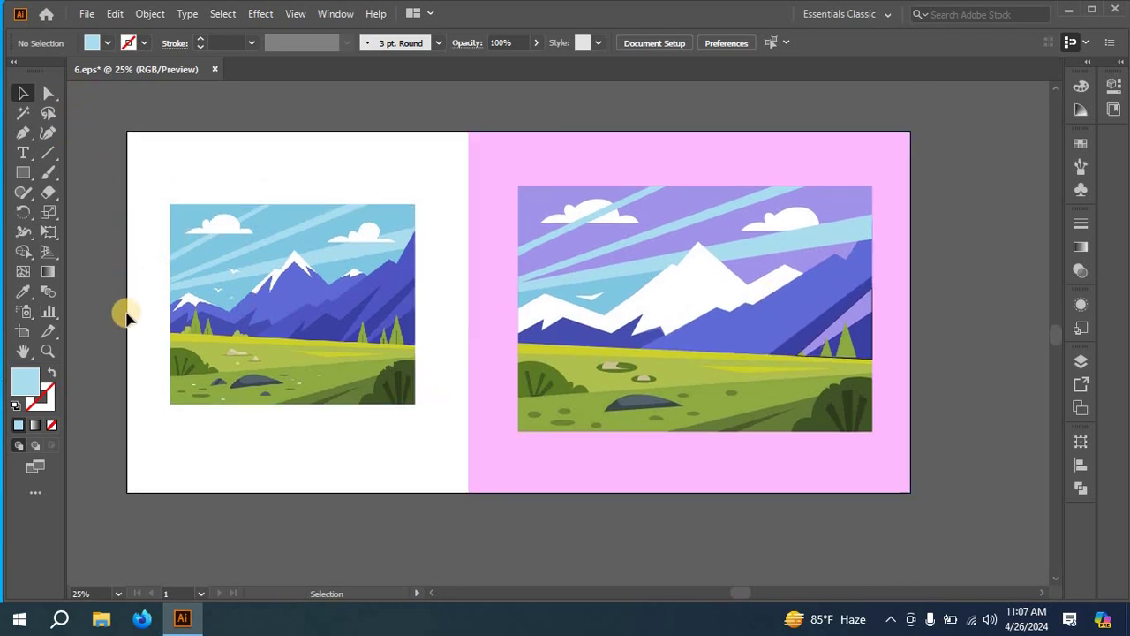